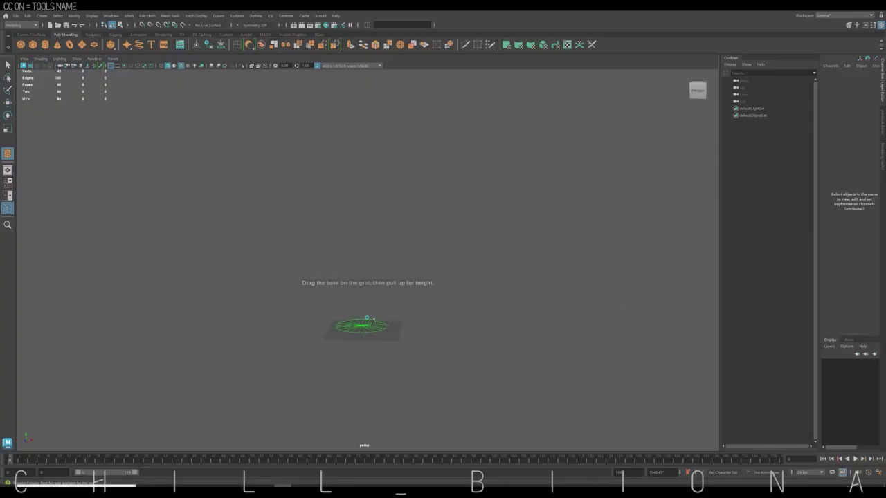
# Pull the cylinder up into a tall central column and position it in the four-view layout
pyautogui.moveTo(373, 320); pyautogui.dragTo(368, 239)
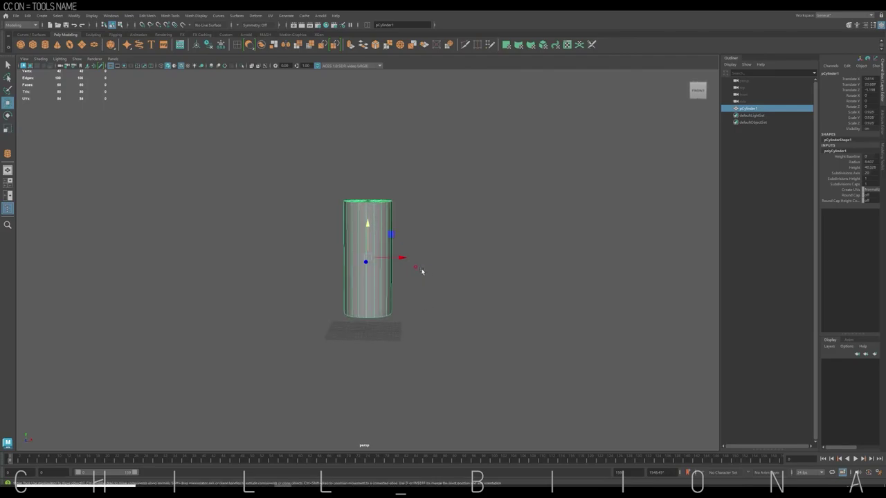
pyautogui.press('space')
pyautogui.moveTo(219, 145); pyautogui.dragTo(217, 162)
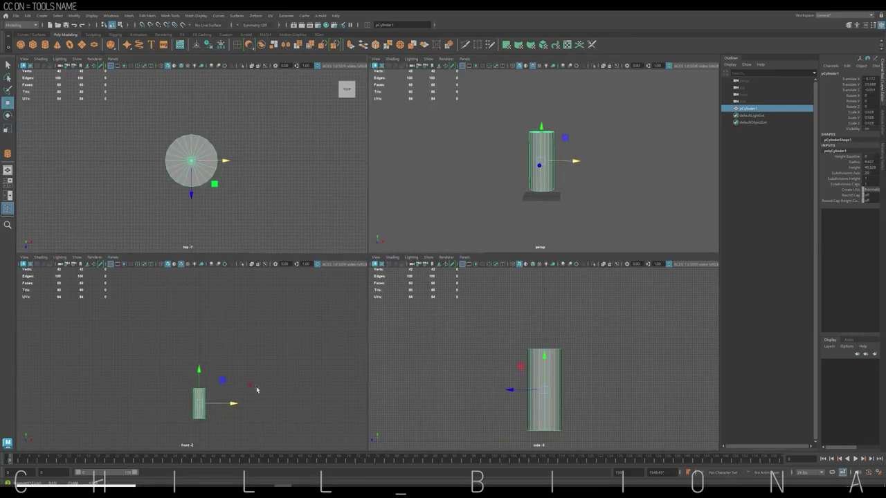
# Duplicate the column into a flat, wide base disc at the column's foot
pyautogui.hotkey('ctrl', 'd')
pyautogui.moveTo(217, 353)
pyautogui.mouseDown()
pyautogui.moveTo(216, 329)
pyautogui.moveTo(217, 345)
pyautogui.mouseUp()
pyautogui.press('w')
pyautogui.keyDown('alt'); pyautogui.moveTo(607, 238); pyautogui.dragTo(589, 200); pyautogui.keyUp('alt')
pyautogui.click(546, 149)
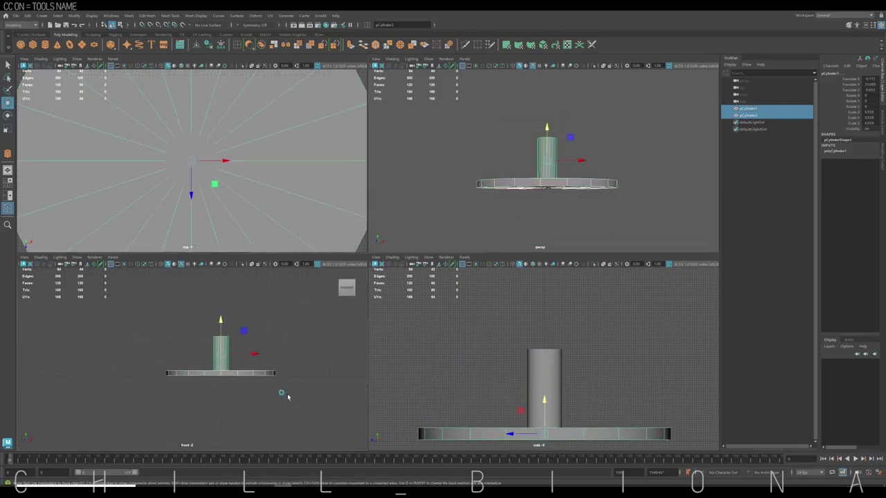
pyautogui.press('space')
pyautogui.scroll(2, 427, 307)
pyautogui.click(526, 266)
pyautogui.press('F9')
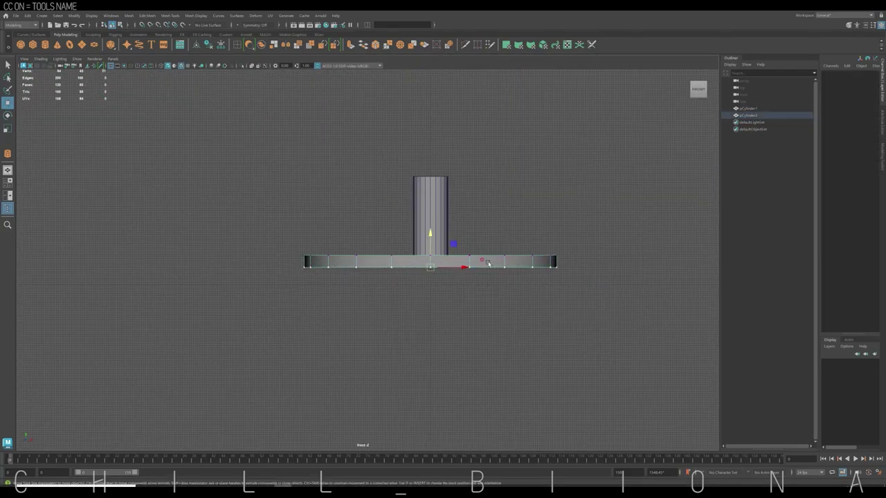
pyautogui.moveTo(397, 273); pyautogui.dragTo(401, 236, button='right')
# Add a wider, flatter second base disc below the first to form a step
pyautogui.hotkey('ctrl', 'd')
pyautogui.moveTo(429, 249); pyautogui.dragTo(429, 274)
pyautogui.press('r')
pyautogui.moveTo(461, 298); pyautogui.dragTo(477, 298)
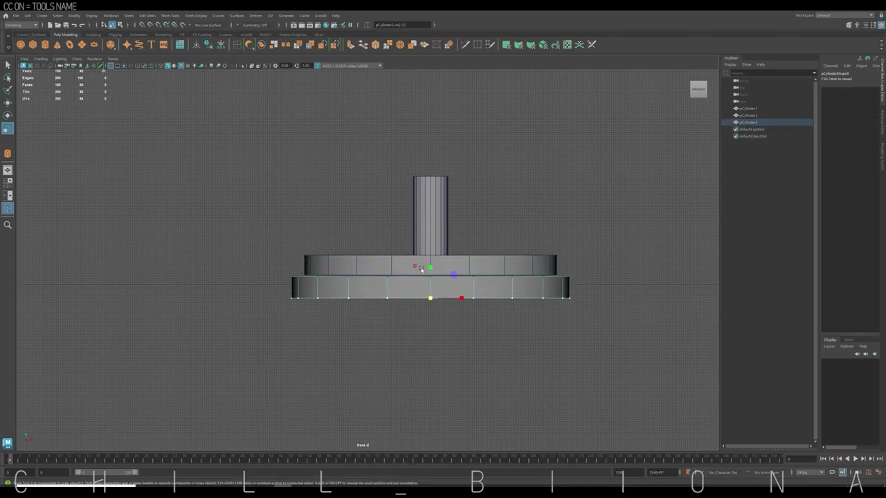
pyautogui.moveTo(421, 269); pyautogui.dragTo(423, 280)
pyautogui.moveTo(424, 281); pyautogui.dragTo(431, 249, button='right')
# Duplicate the upper base disc and raise the copy above the column
pyautogui.press('w')
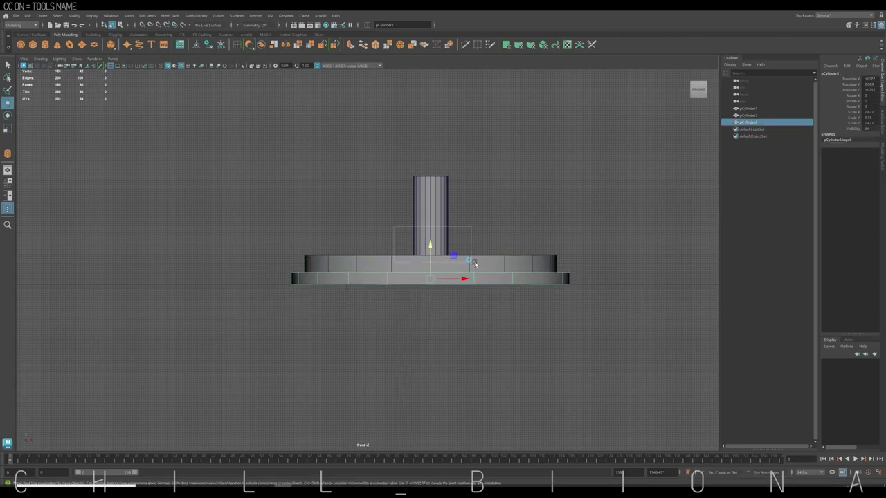
pyautogui.click(475, 263)
pyautogui.keyDown('alt'); pyautogui.moveTo(475, 263); pyautogui.dragTo(465, 285, button='middle'); pyautogui.keyUp('alt')
pyautogui.hotkey('ctrl', 'd')
pyautogui.press('r')
pyautogui.moveTo(415, 258)
pyautogui.mouseDown()
pyautogui.moveTo(414, 244)
pyautogui.moveTo(415, 254)
pyautogui.moveTo(472, 161)
pyautogui.mouseUp()
# Duplicate a disc for the roof and taper its bottom edge inward in vertex mode
pyautogui.click(414, 223)
pyautogui.press('w')
pyautogui.click(423, 281)
pyautogui.hotkey('ctrl', 'd')
pyautogui.press('F9')
pyautogui.click(413, 200)
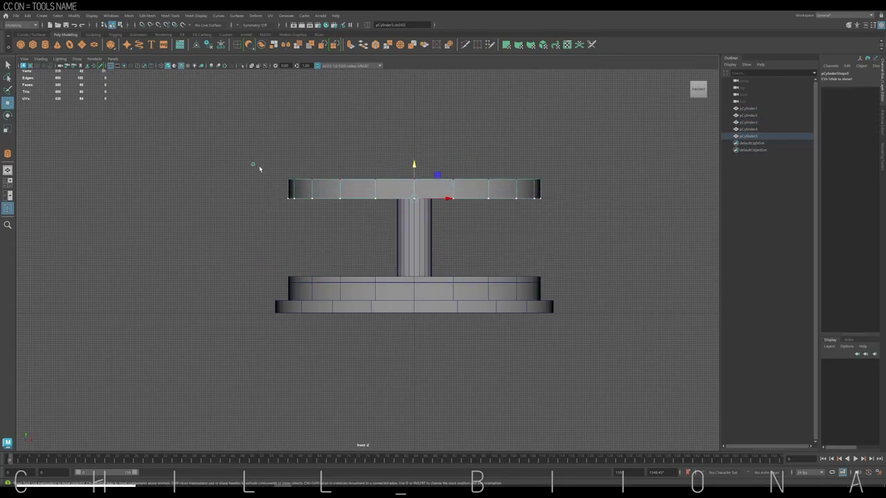
pyautogui.press('r')
pyautogui.moveTo(414, 199); pyautogui.dragTo(388, 199)
# Stack a copy of the tapered roof disc on top of it
pyautogui.press('F8')
pyautogui.hotkey('ctrl', 'd')
pyautogui.moveTo(414, 162); pyautogui.dragTo(414, 138)
# Raise the top disc's centre vertex to form a cone roof
pyautogui.press('space')
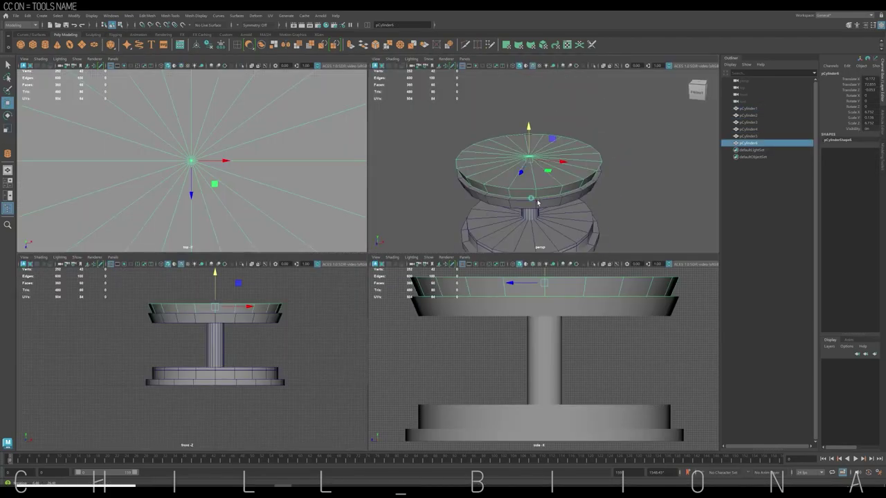
pyautogui.press('F9')
pyautogui.click(529, 157)
pyautogui.moveTo(530, 158); pyautogui.dragTo(527, 123)
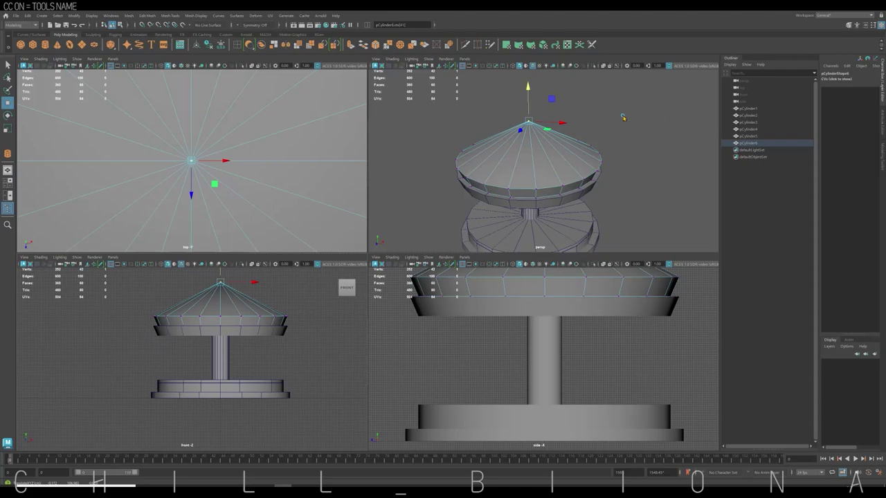
# Stack two thin cylinders on the cone tip as a finial
pyautogui.click(527, 218)
pyautogui.hotkey('ctrl', 'd')
pyautogui.moveTo(526, 194); pyautogui.dragTo(525, 90)
pyautogui.hotkey('ctrl', 'd')
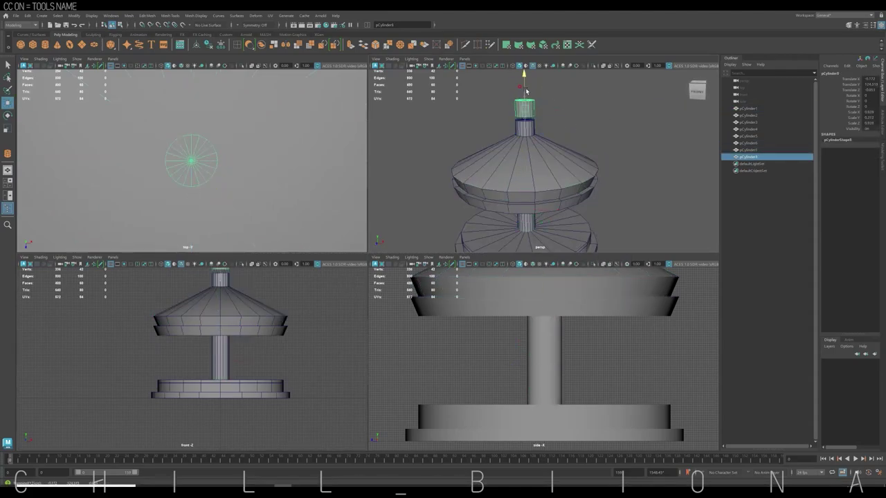
# Place a slender pillar to the right of the pole, out toward the base edge
pyautogui.press('space')
pyautogui.scroll(-3, 415, 296)
pyautogui.moveTo(471, 304); pyautogui.dragTo(374, 208)
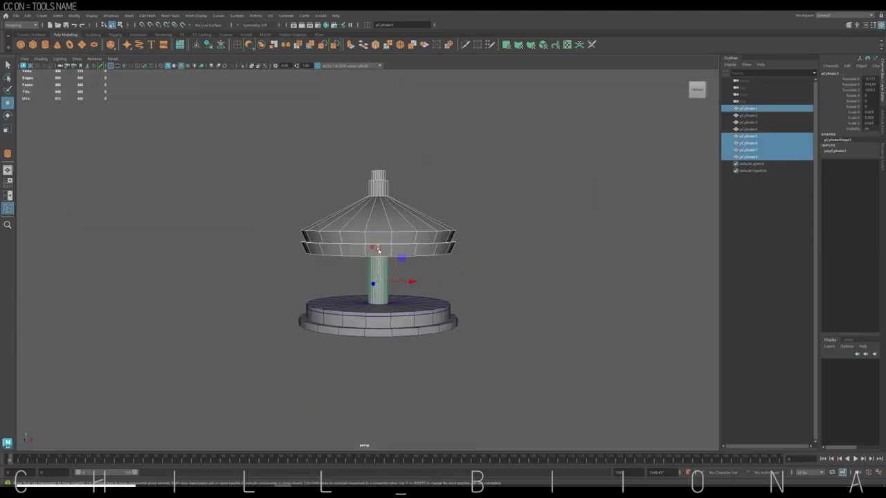
pyautogui.click(379, 277)
pyautogui.rightClick(381, 290)
pyautogui.moveTo(377, 270); pyautogui.dragTo(470, 267)
pyautogui.keyDown('alt'); pyautogui.moveTo(471, 267); pyautogui.dragTo(477, 302); pyautogui.keyUp('alt')
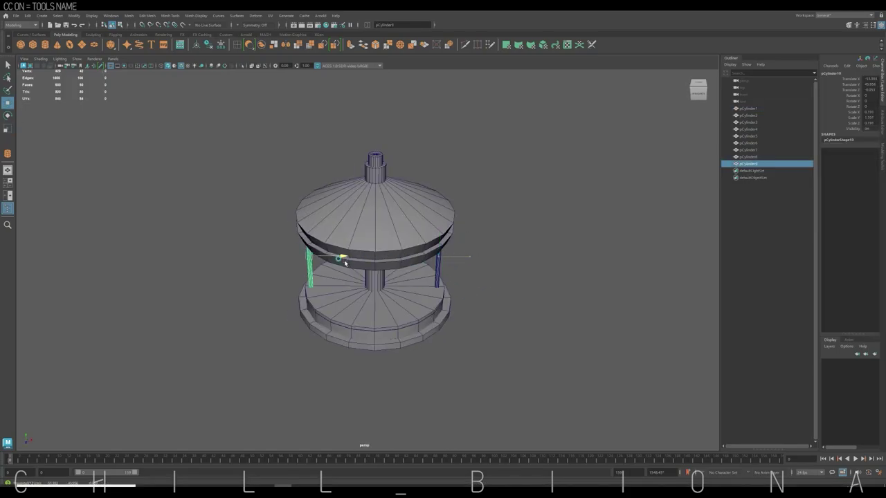
# Duplicate pillars onto the other side of the pole and create a polygon cube
pyautogui.hotkey('ctrl', 'd')
pyautogui.hotkey('ctrl', 'd')
pyautogui.moveTo(339, 258); pyautogui.dragTo(349, 258)
pyautogui.press('f')
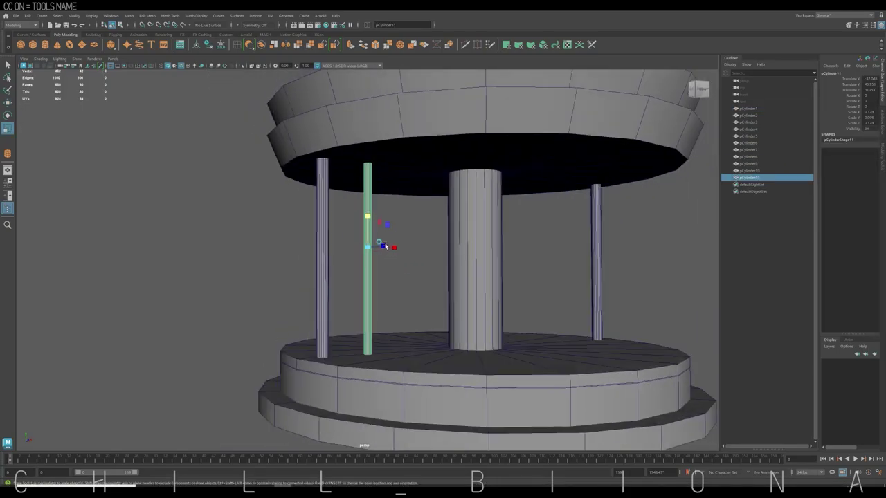
pyautogui.keyDown('alt'); pyautogui.moveTo(385, 247); pyautogui.dragTo(377, 249, button='right'); pyautogui.keyUp('alt')
pyautogui.moveTo(377, 249)
pyautogui.keyDown('alt'); pyautogui.mouseDown()
pyautogui.moveTo(388, 208)
pyautogui.moveTo(406, 257)
pyautogui.mouseUp(); pyautogui.keyUp('alt')
pyautogui.keyDown('alt'); pyautogui.moveTo(405, 256); pyautogui.dragTo(373, 263, button='right'); pyautogui.keyUp('alt')
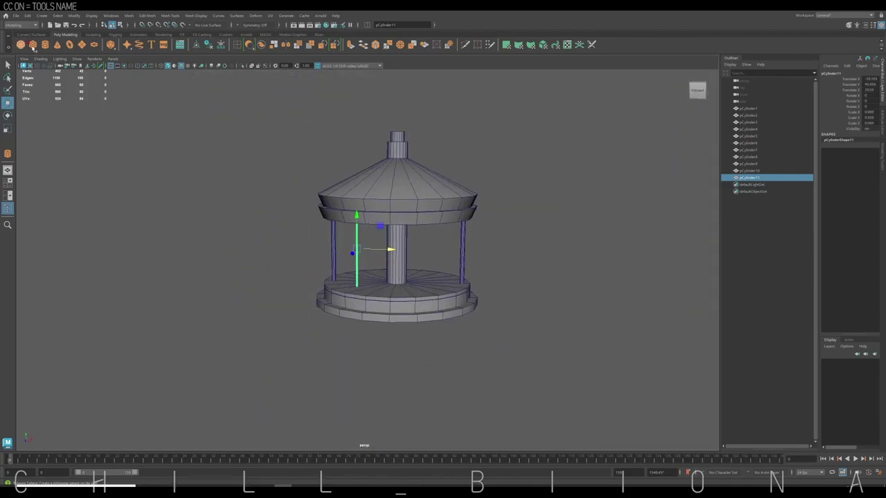
pyautogui.click(33, 44)
pyautogui.press('space')
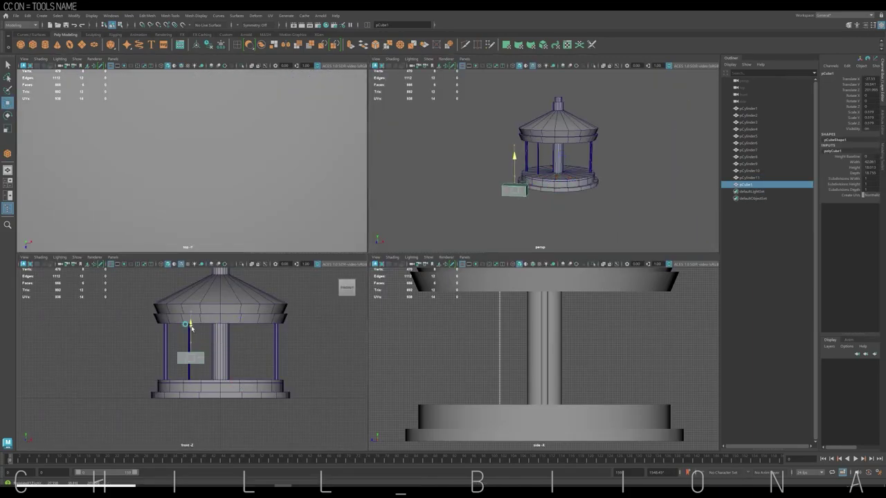
# Move and scale the cube into a seat beside the central column
pyautogui.moveTo(508, 194); pyautogui.dragTo(533, 163)
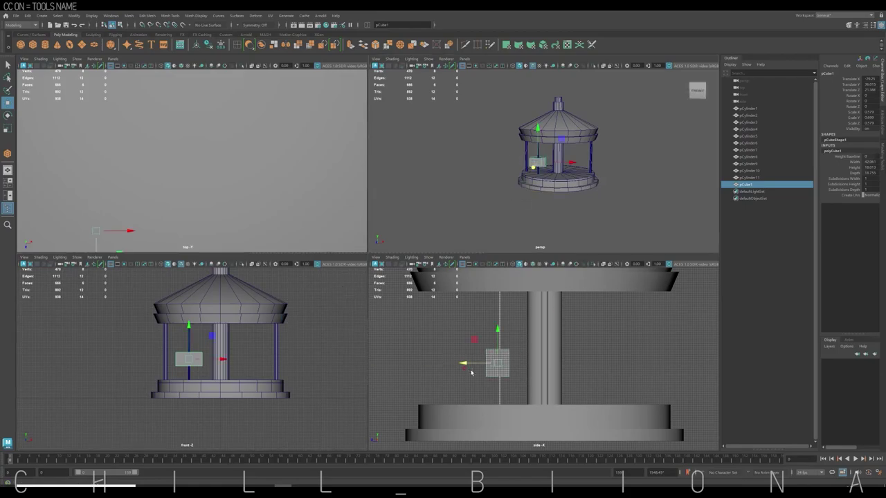
pyautogui.press('r')
pyautogui.scroll(5, 580, 183)
pyautogui.press('e')
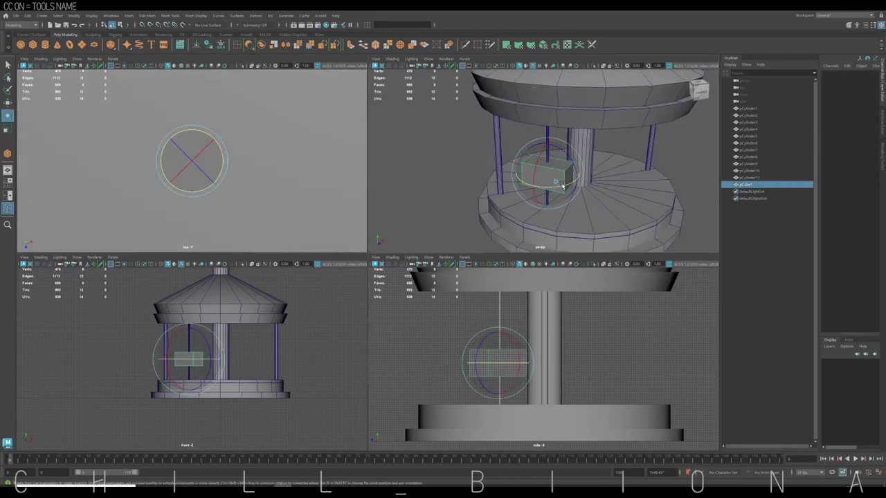
pyautogui.press('w')
# Insert an edge loop across the cube and extrude its back face up into a backrest
pyautogui.press('space')
pyautogui.keyDown('alt'); pyautogui.moveTo(504, 242); pyautogui.dragTo(522, 243); pyautogui.keyUp('alt')
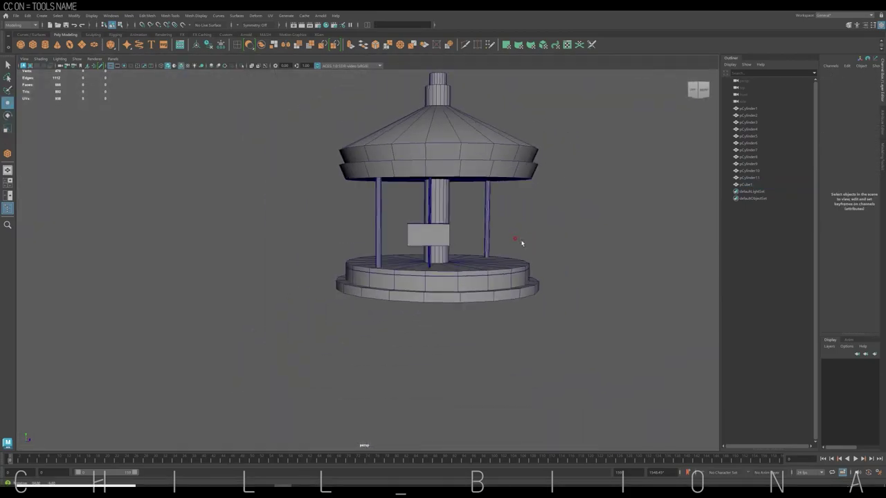
pyautogui.click(425, 237)
pyautogui.scroll(3, 505, 267)
pyautogui.scroll(3, 505, 267)
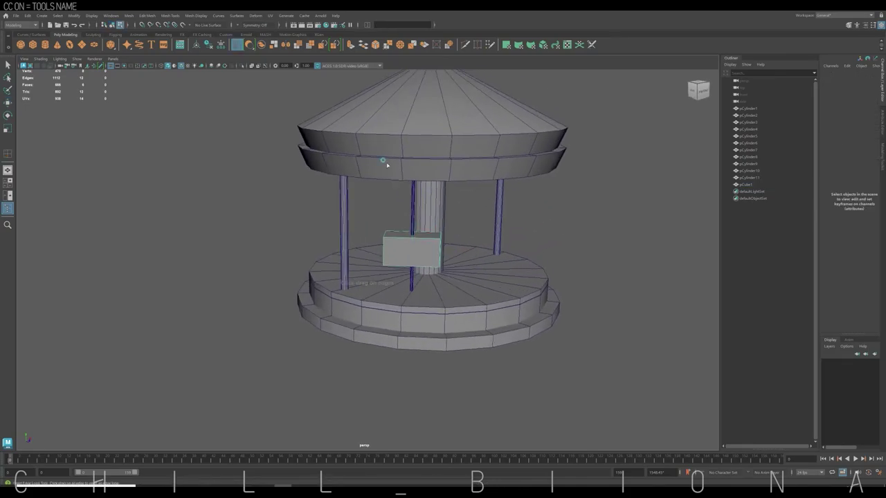
pyautogui.click(439, 251)
pyautogui.hotkey('ctrl', 'e')
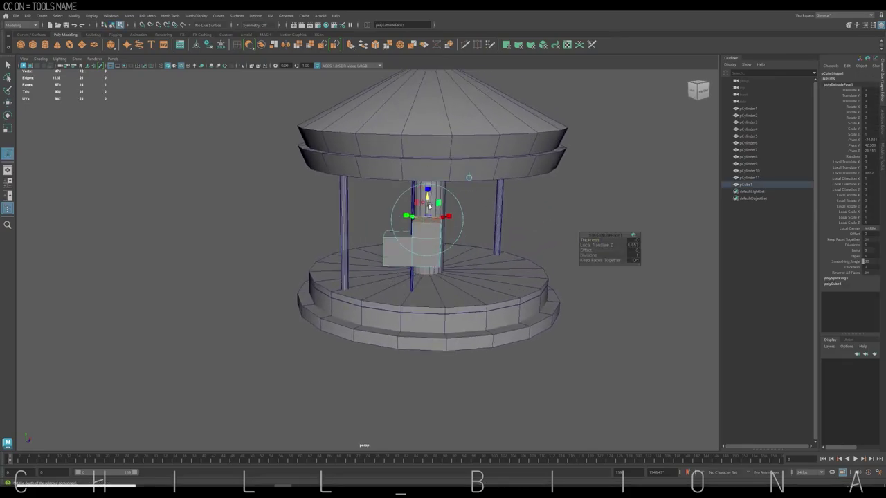
pyautogui.press('w')
# Orbit around the carousel to check the seat from top and front angles
pyautogui.moveTo(433, 207)
pyautogui.keyDown('alt'); pyautogui.mouseDown()
pyautogui.moveTo(481, 249)
pyautogui.moveTo(436, 241)
pyautogui.moveTo(385, 212)
pyautogui.mouseUp(); pyautogui.keyUp('alt')
pyautogui.moveTo(289, 226)
pyautogui.keyDown('alt'); pyautogui.mouseDown()
pyautogui.moveTo(395, 247)
pyautogui.moveTo(337, 260)
pyautogui.moveTo(390, 237)
pyautogui.mouseUp(); pyautogui.keyUp('alt')
pyautogui.click(395, 247)
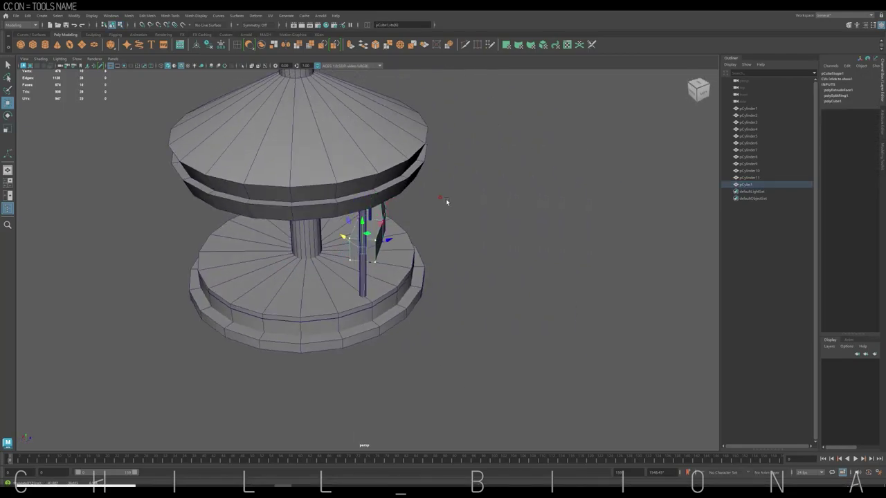
pyautogui.click(447, 201)
pyautogui.moveTo(446, 202)
pyautogui.keyDown('alt'); pyautogui.mouseDown()
pyautogui.moveTo(401, 237)
pyautogui.moveTo(483, 231)
pyautogui.mouseUp(); pyautogui.keyUp('alt')
pyautogui.click(401, 238)
pyautogui.click(457, 228)
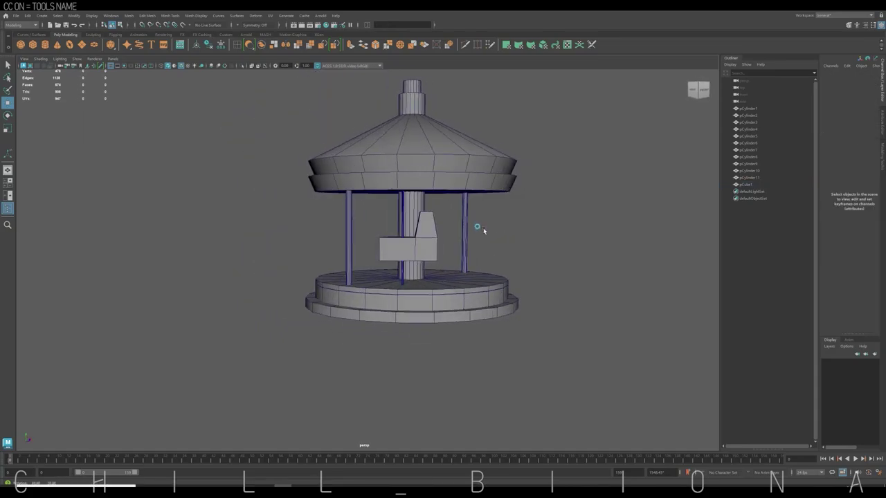
pyautogui.click(426, 235)
pyautogui.moveTo(426, 235)
pyautogui.keyDown('alt'); pyautogui.mouseDown()
pyautogui.moveTo(447, 267)
pyautogui.moveTo(444, 283)
pyautogui.mouseUp(); pyautogui.keyUp('alt')
pyautogui.scroll(-2, 460, 284)
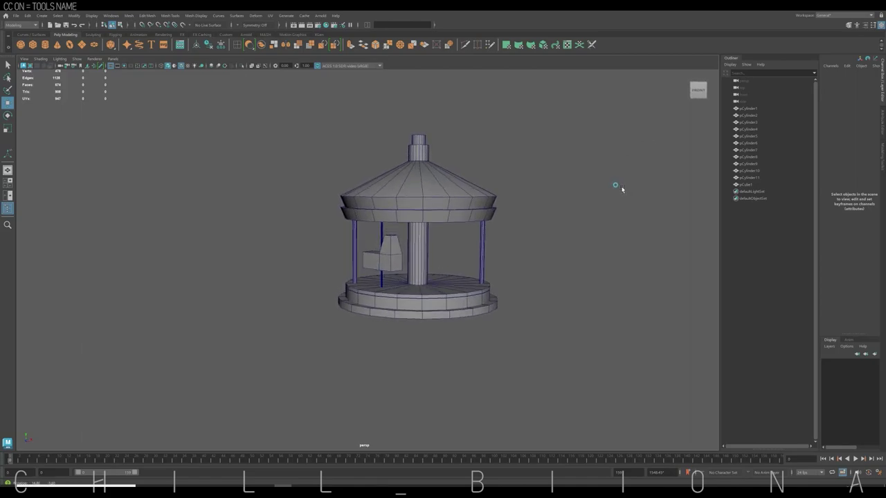
# Lower the roof ring slightly above the pillars
pyautogui.click(484, 201)
pyautogui.scroll(2, 502, 227)
pyautogui.scroll(2, 502, 227)
pyautogui.scroll(-2, 528, 236)
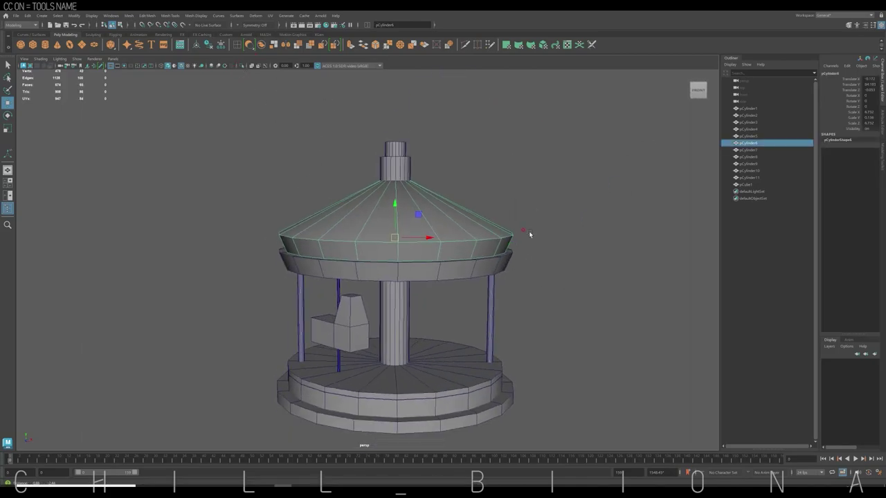
pyautogui.click(533, 283)
pyautogui.moveTo(528, 235)
pyautogui.keyDown('alt'); pyautogui.mouseDown()
pyautogui.moveTo(537, 290)
pyautogui.moveTo(571, 272)
pyautogui.mouseUp(); pyautogui.keyUp('alt')
pyautogui.click(318, 270)
pyautogui.click(536, 277)
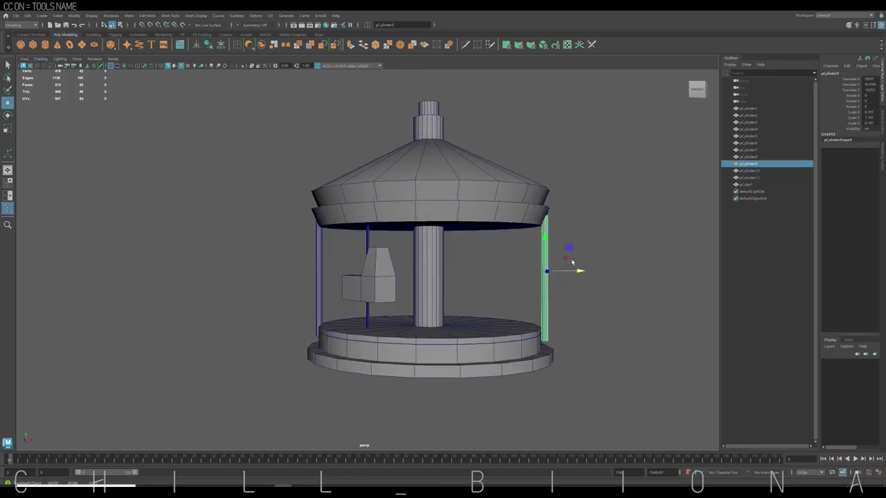
pyautogui.click(438, 220)
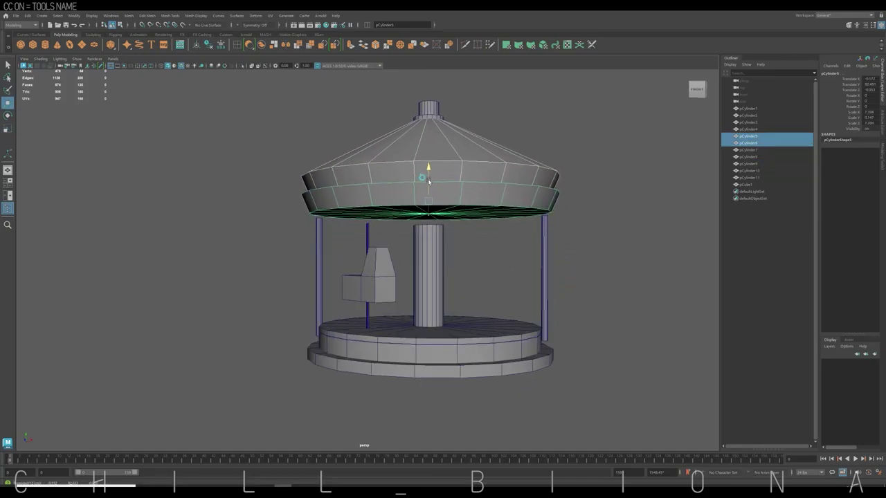
pyautogui.moveTo(428, 181); pyautogui.dragTo(428, 190)
# Duplicate the right pillar and squash the copy into a short collar
pyautogui.click(319, 277)
pyautogui.moveTo(319, 277)
pyautogui.keyDown('alt'); pyautogui.mouseDown()
pyautogui.moveTo(388, 252)
pyautogui.moveTo(436, 122)
pyautogui.mouseUp(); pyautogui.keyUp('alt')
pyautogui.click(437, 121)
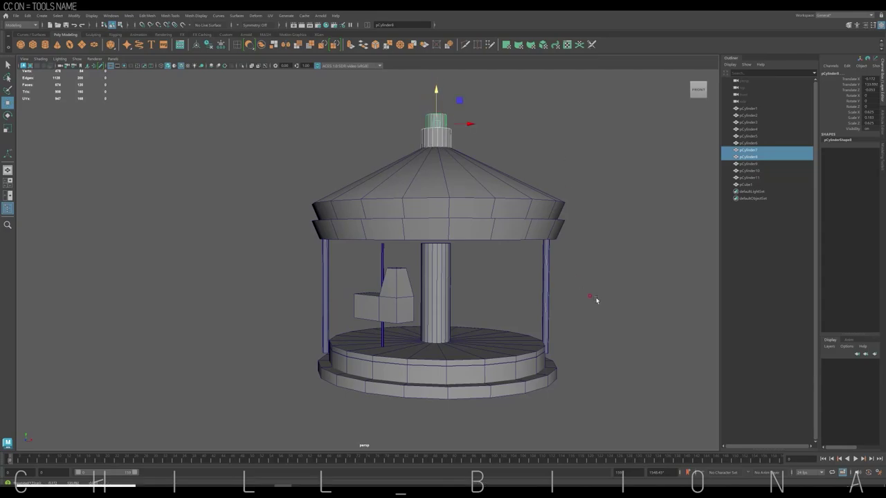
pyautogui.keyDown('alt'); pyautogui.moveTo(596, 300); pyautogui.dragTo(511, 266); pyautogui.keyUp('alt')
pyautogui.click(510, 267)
pyautogui.hotkey('ctrl', 'd')
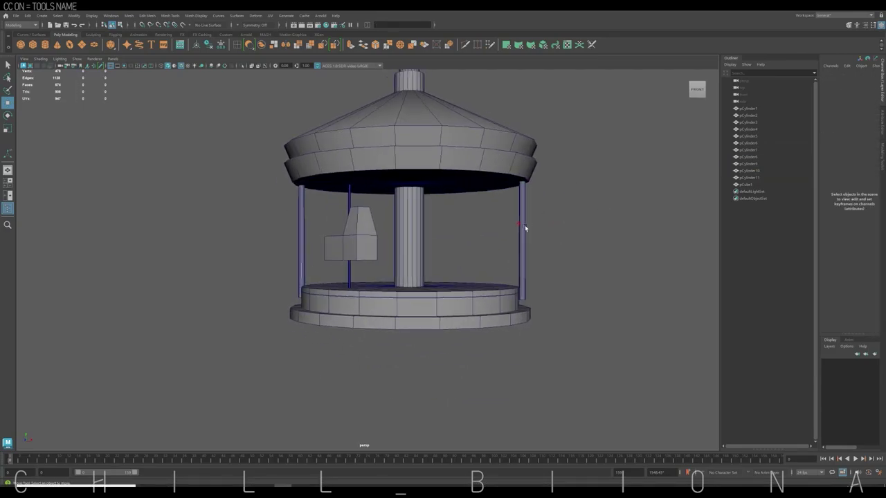
pyautogui.keyDown('alt'); pyautogui.moveTo(575, 222); pyautogui.dragTo(526, 255); pyautogui.keyUp('alt')
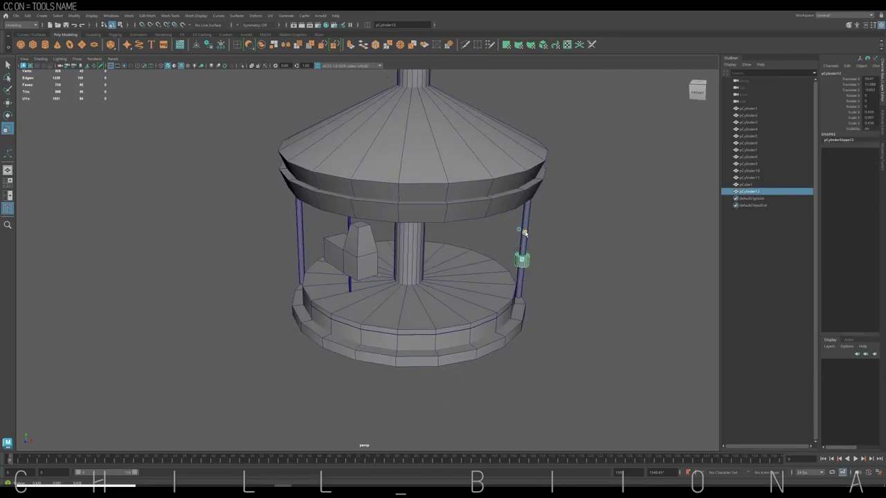
# Place the collar at a pillar base, duplicate it for another pillar, and frame the carousel
pyautogui.press('f')
pyautogui.scroll(-2, 415, 277)
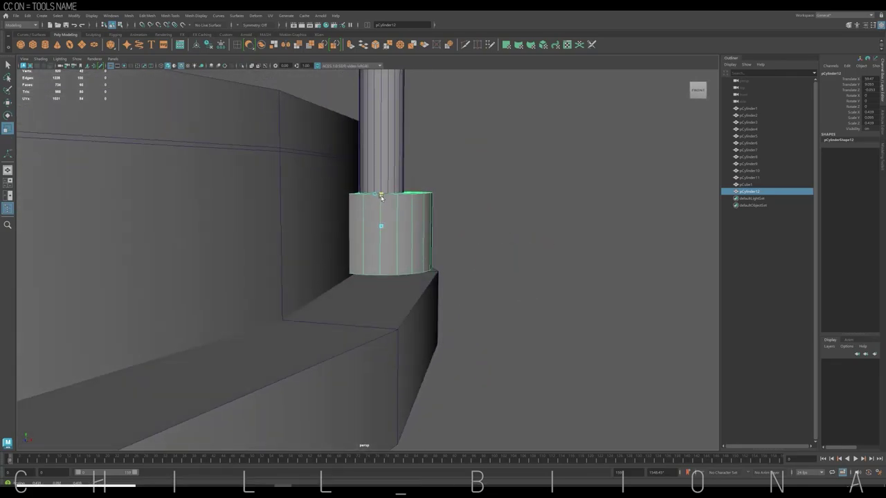
pyautogui.scroll(-5, 380, 197)
pyautogui.keyDown('alt'); pyautogui.moveTo(450, 291); pyautogui.dragTo(363, 298); pyautogui.keyUp('alt')
pyautogui.hotkey('ctrl', 'd')
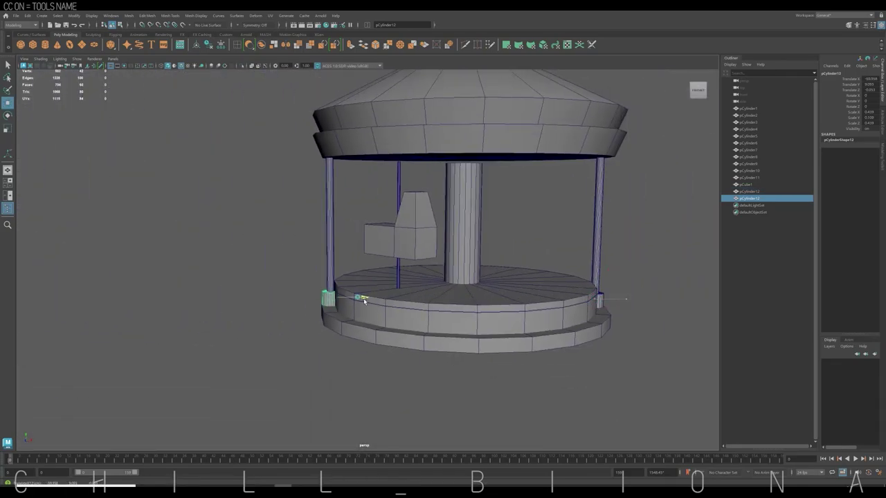
pyautogui.press('f')
pyautogui.click(87, 388)
pyautogui.scroll(-5, 446, 381)
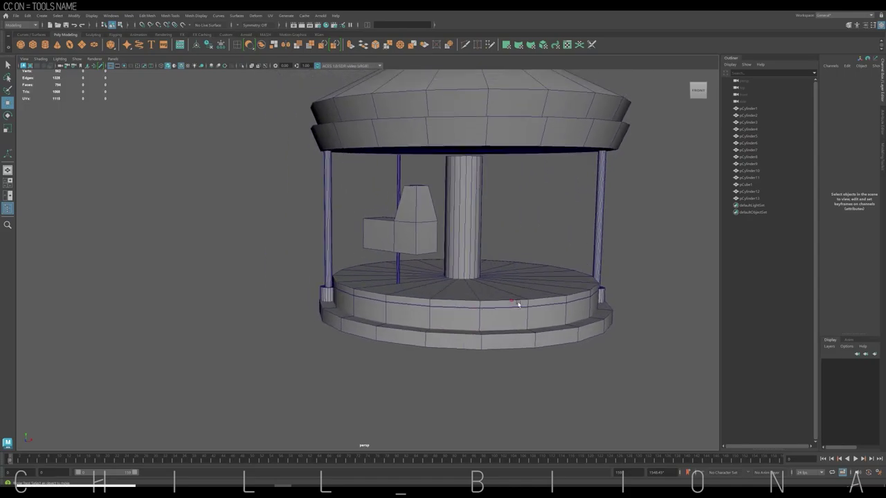
pyautogui.scroll(-5, 550, 297)
# Isolate the roof cone and extrude its rim, scaling it thicker
pyautogui.keyDown('alt'); pyautogui.moveTo(551, 297); pyautogui.dragTo(443, 344); pyautogui.keyUp('alt')
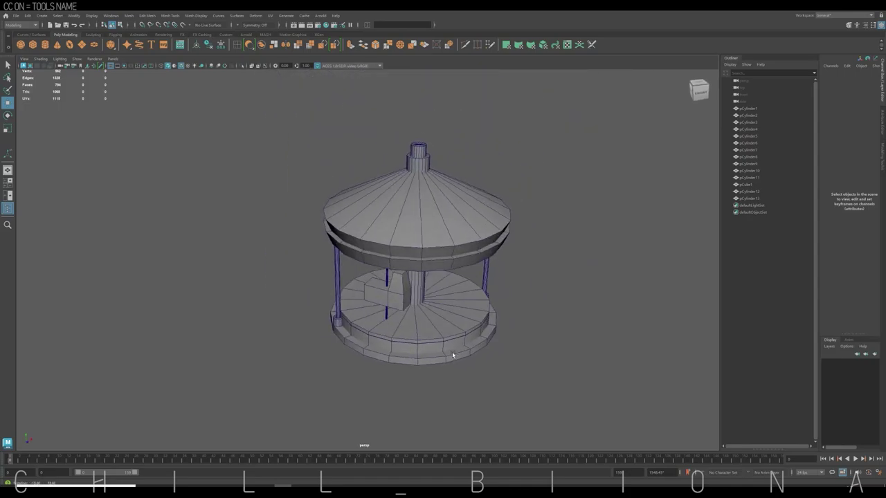
pyautogui.click(493, 202)
pyautogui.hotkey('ctrl', '1')
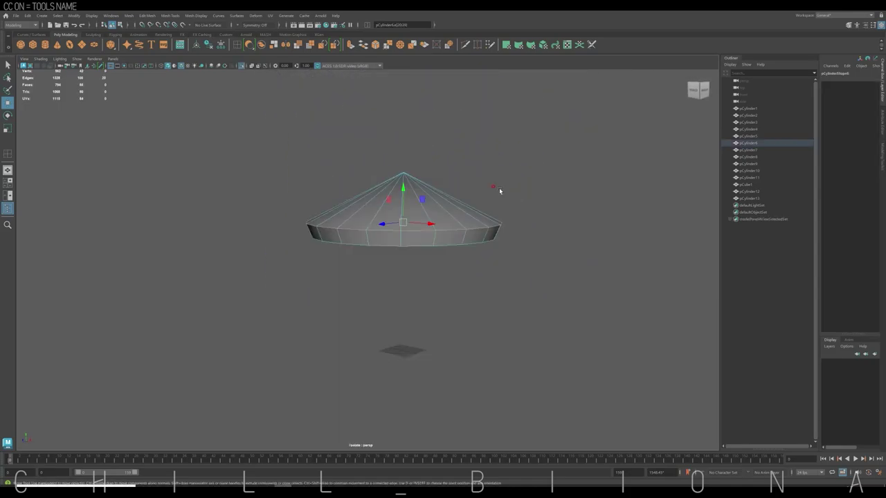
pyautogui.hotkey('ctrl', 'e')
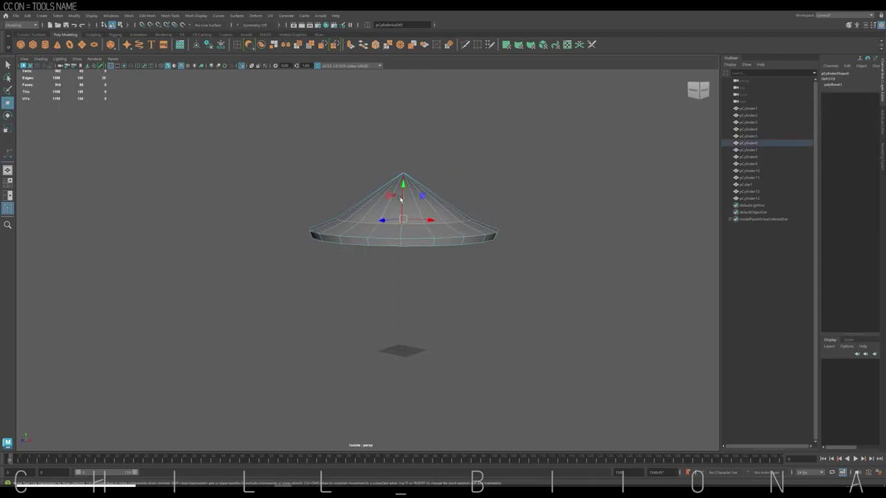
pyautogui.press('r')
pyautogui.moveTo(414, 225); pyautogui.dragTo(415, 239)
pyautogui.scroll(2, 573, 212)
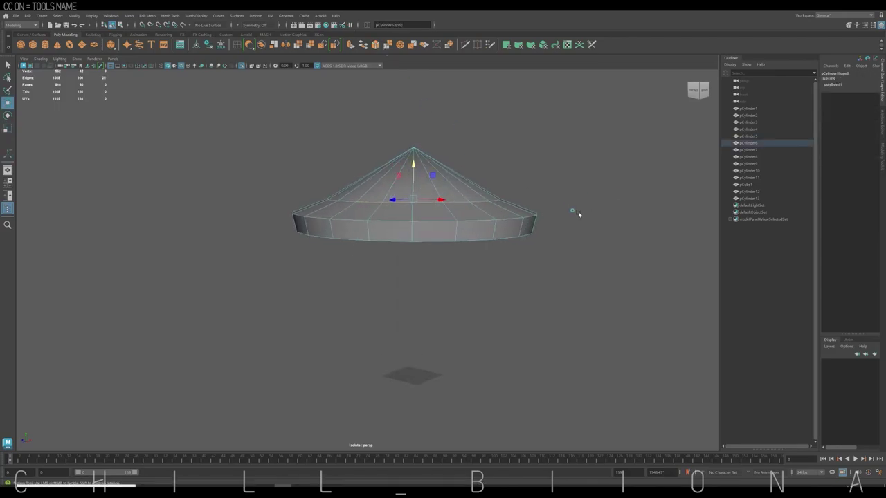
# Bevel the cone's edges and chamfer the vertices at its tip
pyautogui.hotkey('ctrl', 'b')
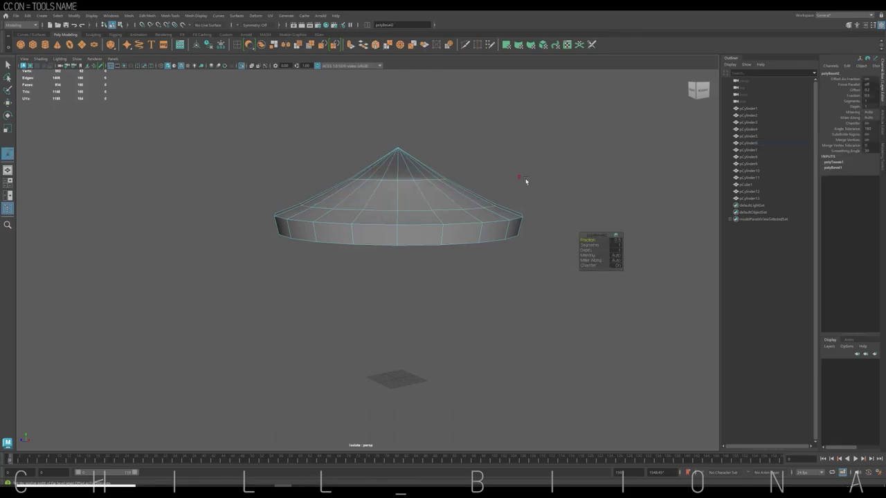
pyautogui.scroll(-1, 585, 240)
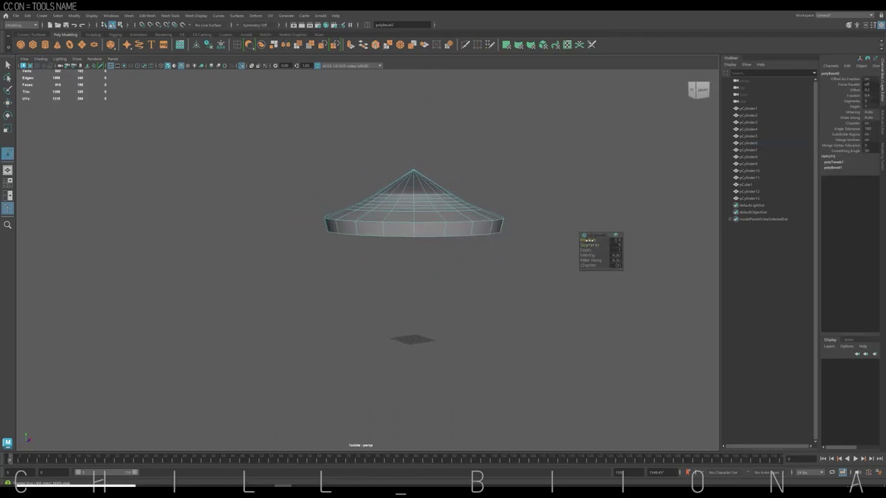
pyautogui.keyDown('alt'); pyautogui.moveTo(510, 250); pyautogui.dragTo(393, 221); pyautogui.keyUp('alt')
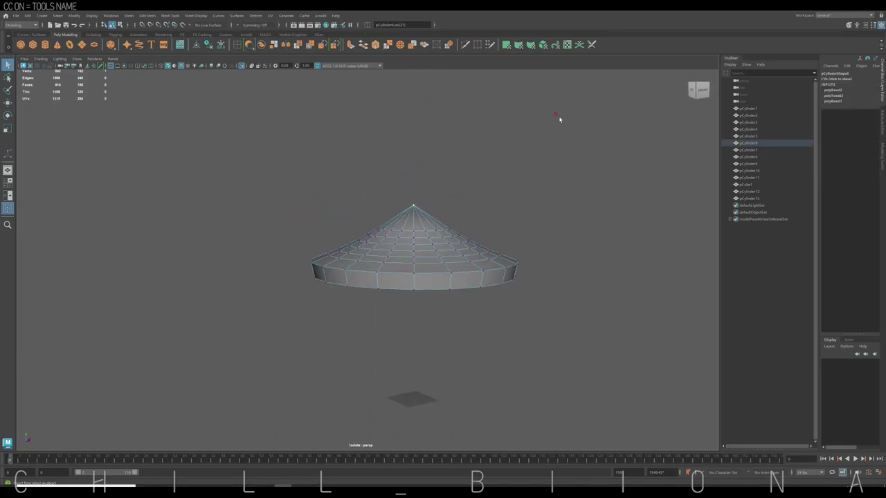
pyautogui.click(376, 44)
pyautogui.moveTo(509, 173); pyautogui.dragTo(484, 155, button='right')
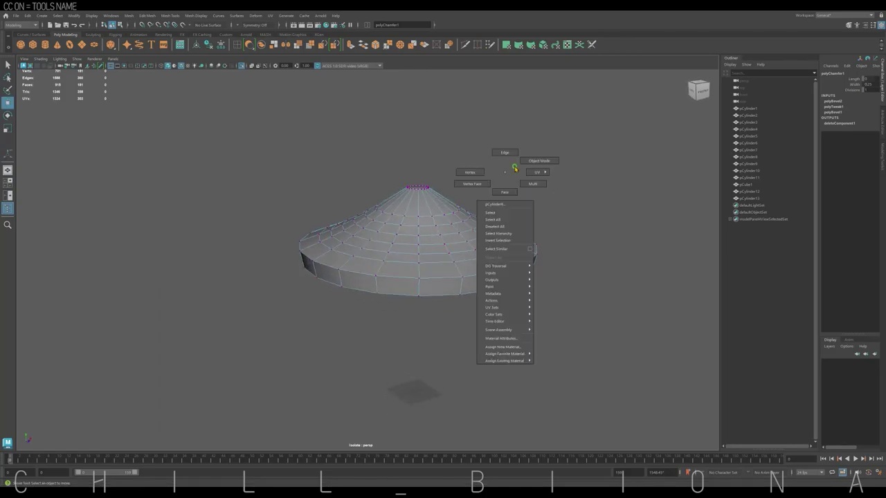
pyautogui.click(527, 235)
pyautogui.keyDown('alt'); pyautogui.moveTo(527, 236); pyautogui.dragTo(523, 241); pyautogui.keyUp('alt')
# Exit isolate view, select the roof cone and its ring, and show their attributes
pyautogui.click(196, 96)
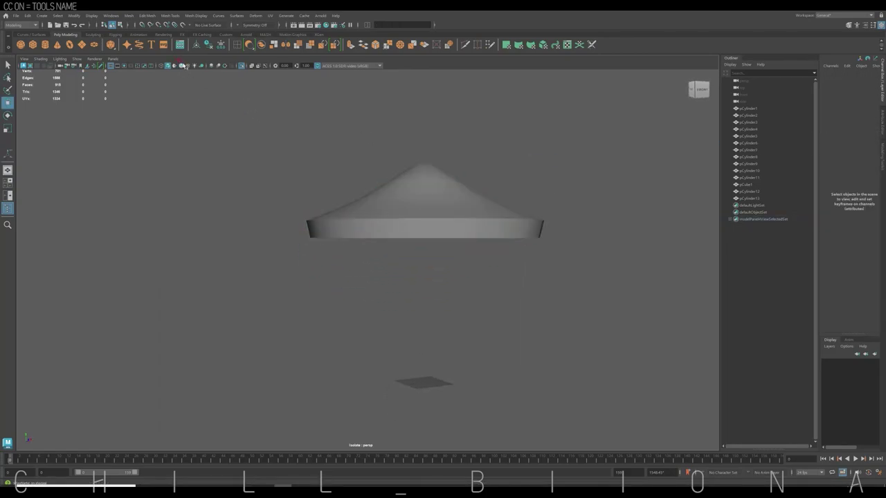
pyautogui.hotkey('ctrl', '1')
pyautogui.click(457, 251)
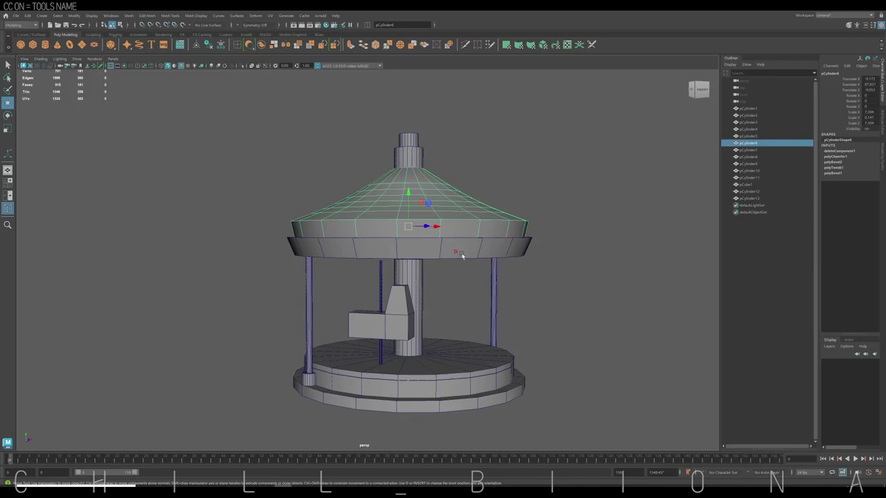
pyautogui.click(444, 247)
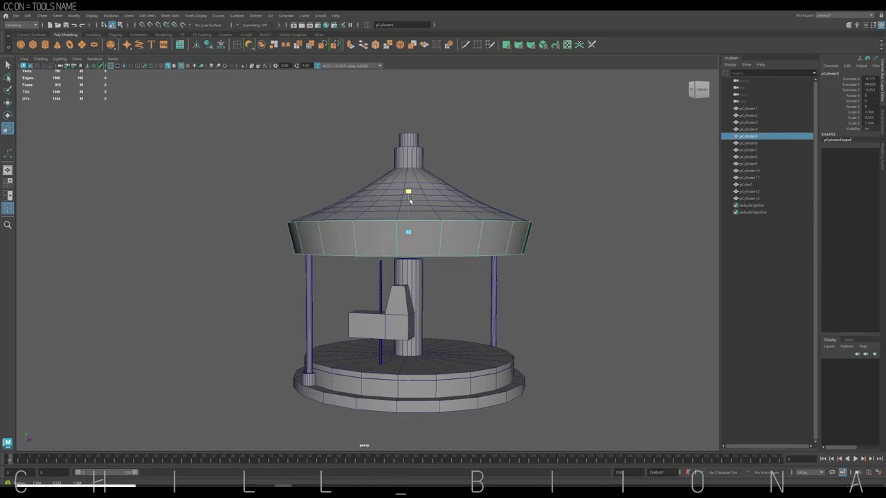
pyautogui.hotkey('ctrl', 'a')
pyautogui.moveTo(408, 210)
pyautogui.keyDown('alt'); pyautogui.mouseDown()
pyautogui.moveTo(420, 211)
pyautogui.moveTo(473, 315)
pyautogui.mouseUp(); pyautogui.keyUp('alt')
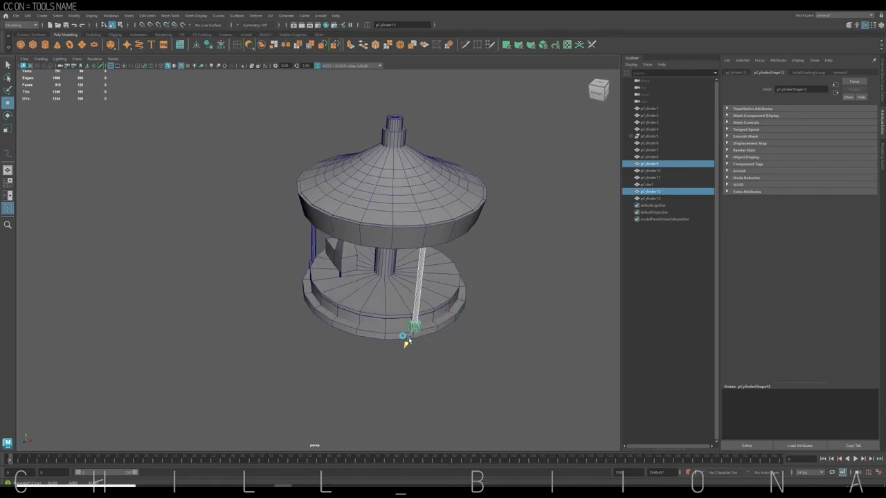
# Combine the pillar pieces and its small base cylinder into a single mesh
pyautogui.keyDown('alt'); pyautogui.moveTo(407, 343); pyautogui.dragTo(436, 337); pyautogui.keyUp('alt')
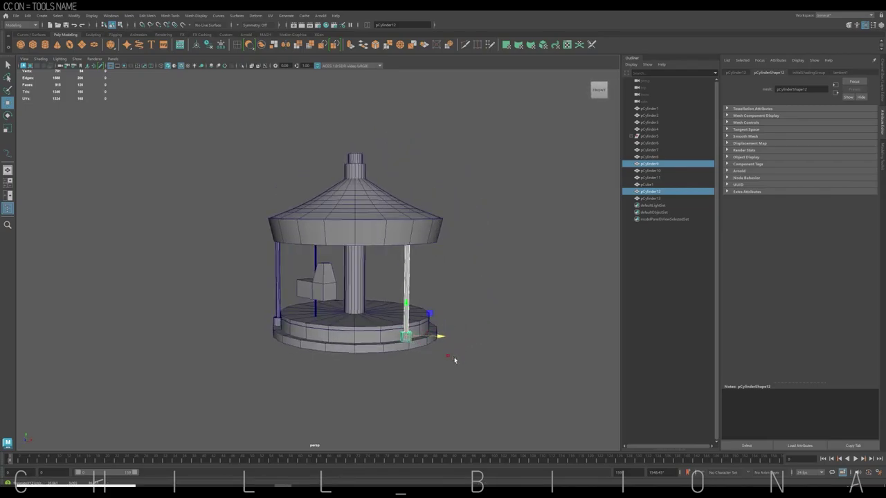
pyautogui.keyDown('shift'); pyautogui.moveTo(455, 359); pyautogui.dragTo(396, 216, button='right'); pyautogui.keyUp('shift')
pyautogui.keyDown('alt'); pyautogui.moveTo(462, 261); pyautogui.dragTo(433, 315); pyautogui.keyUp('alt')
pyautogui.keyDown('shift'); pyautogui.click(419, 353); pyautogui.keyUp('shift')
pyautogui.keyDown('alt'); pyautogui.moveTo(420, 353); pyautogui.dragTo(415, 282); pyautogui.keyUp('alt')
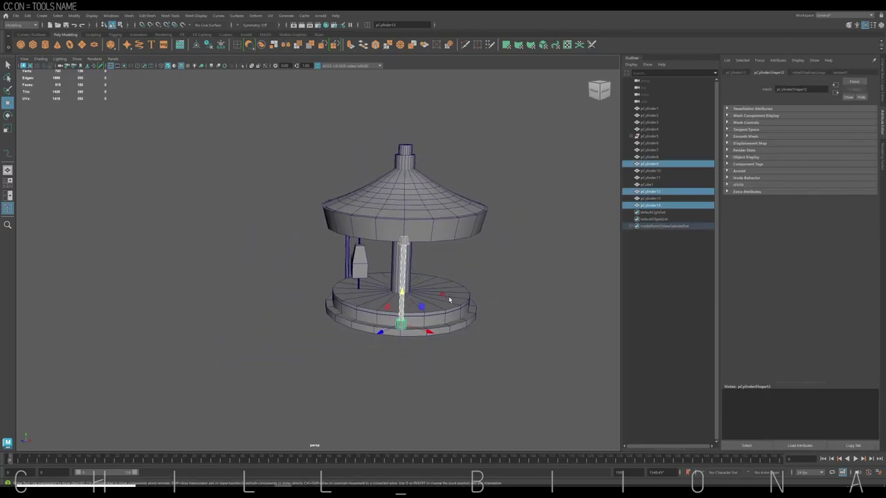
pyautogui.scroll(3, 447, 298)
pyautogui.scroll(3, 421, 300)
pyautogui.moveTo(489, 274)
pyautogui.keyDown('alt'); pyautogui.mouseDown()
pyautogui.moveTo(405, 301)
pyautogui.moveTo(296, 180)
pyautogui.mouseUp(); pyautogui.keyUp('alt')
pyautogui.scroll(-2, 490, 226)
# Make three rotated pillar copies around the centre with repeated Duplicate Special (Shift+D)
pyautogui.hotkey('shift', 'd')
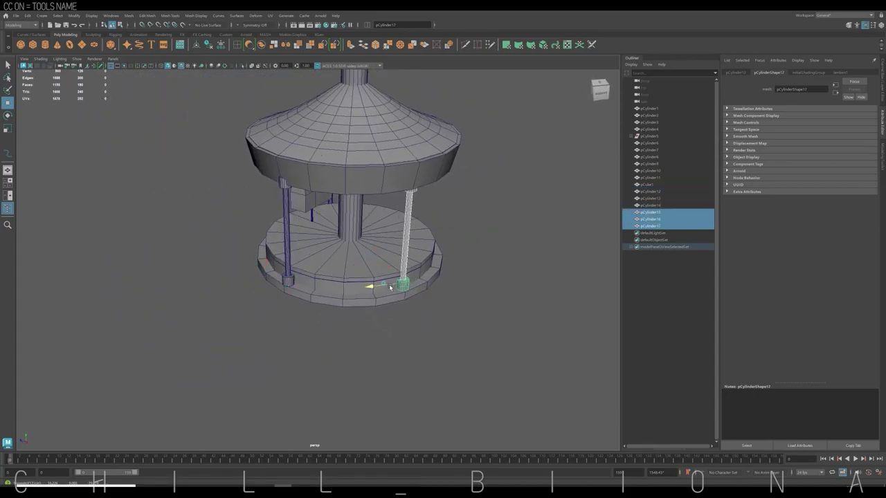
pyautogui.moveTo(413, 299)
pyautogui.keyDown('alt'); pyautogui.mouseDown()
pyautogui.moveTo(352, 336)
pyautogui.moveTo(299, 207)
pyautogui.mouseUp(); pyautogui.keyUp('alt')
pyautogui.hotkey('shift', 'd')
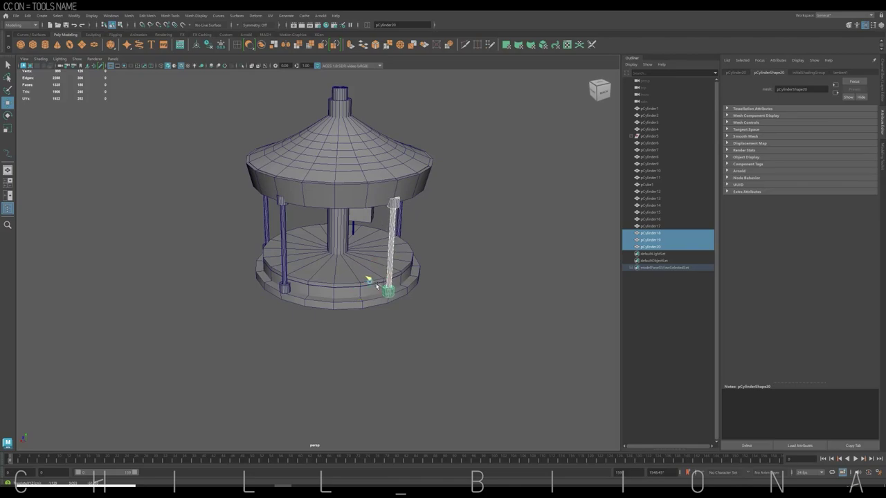
pyautogui.moveTo(404, 283)
pyautogui.keyDown('alt'); pyautogui.mouseDown()
pyautogui.moveTo(415, 286)
pyautogui.moveTo(413, 242)
pyautogui.moveTo(284, 216)
pyautogui.mouseUp(); pyautogui.keyUp('alt')
pyautogui.keyDown('alt'); pyautogui.moveTo(370, 211); pyautogui.dragTo(301, 296); pyautogui.keyUp('alt')
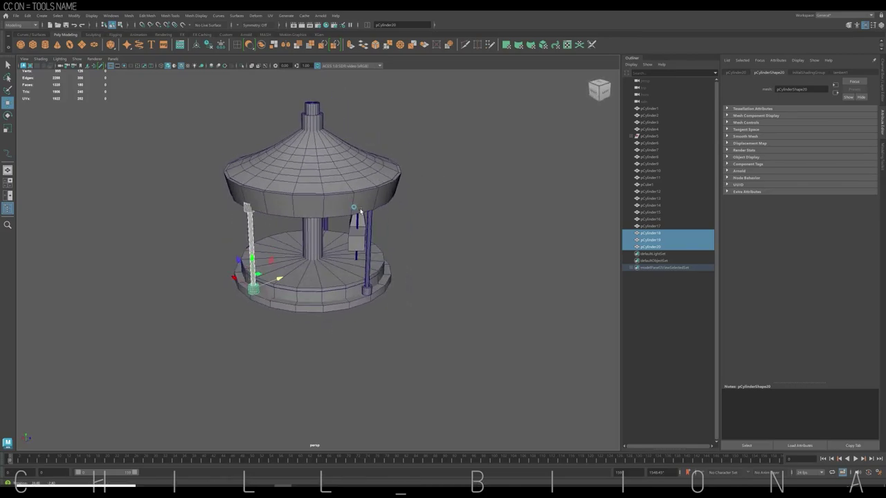
pyautogui.hotkey('shift', 'd')
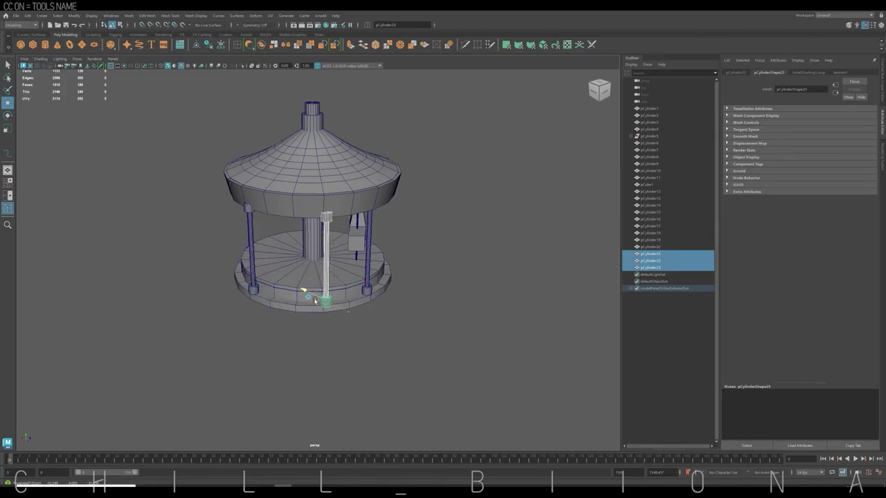
pyautogui.keyDown('alt'); pyautogui.moveTo(396, 276); pyautogui.dragTo(290, 205); pyautogui.keyUp('alt')
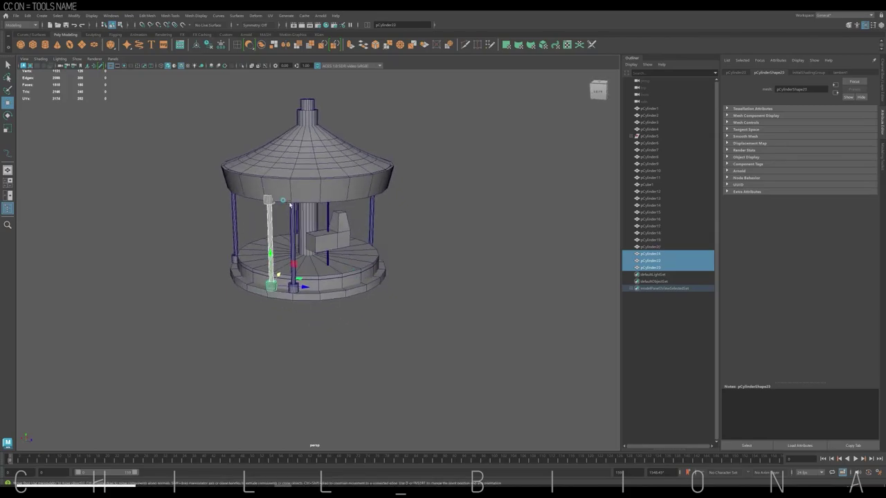
# Duplicate the left pillar into one more copy at the front, then clear the selection
pyautogui.click(278, 242)
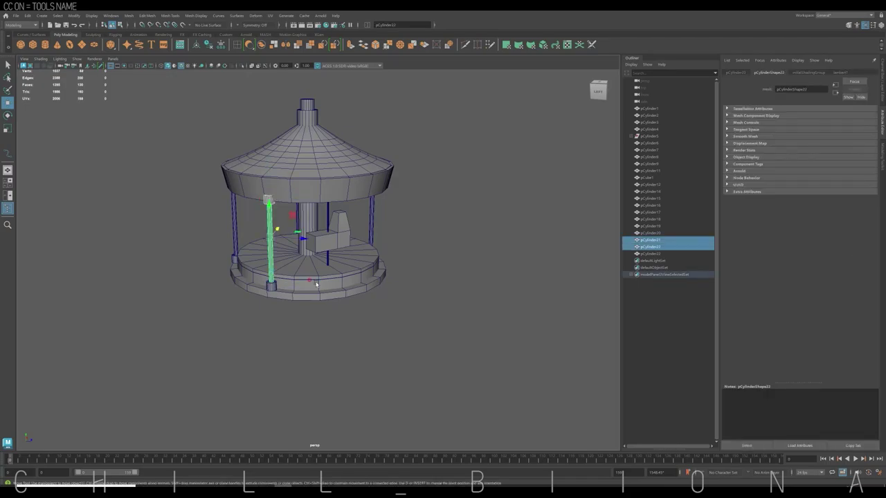
pyautogui.hotkey('shift', 'd')
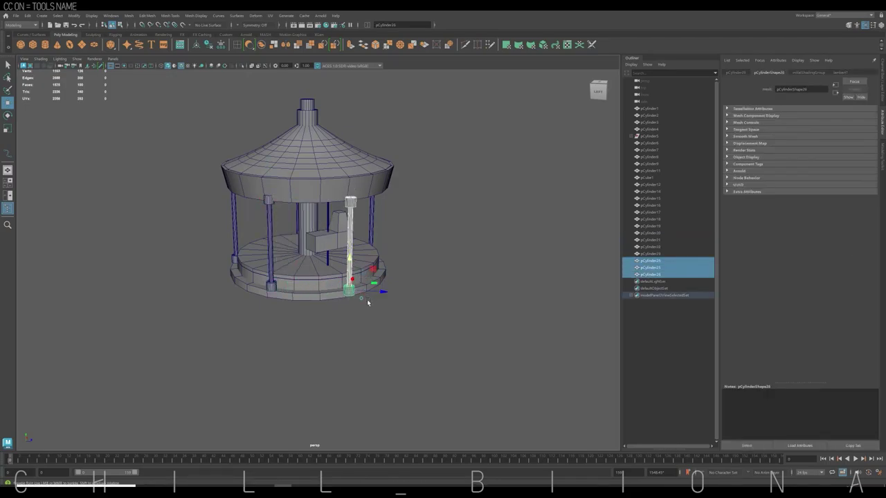
pyautogui.keyDown('alt'); pyautogui.moveTo(367, 302); pyautogui.dragTo(342, 286); pyautogui.keyUp('alt')
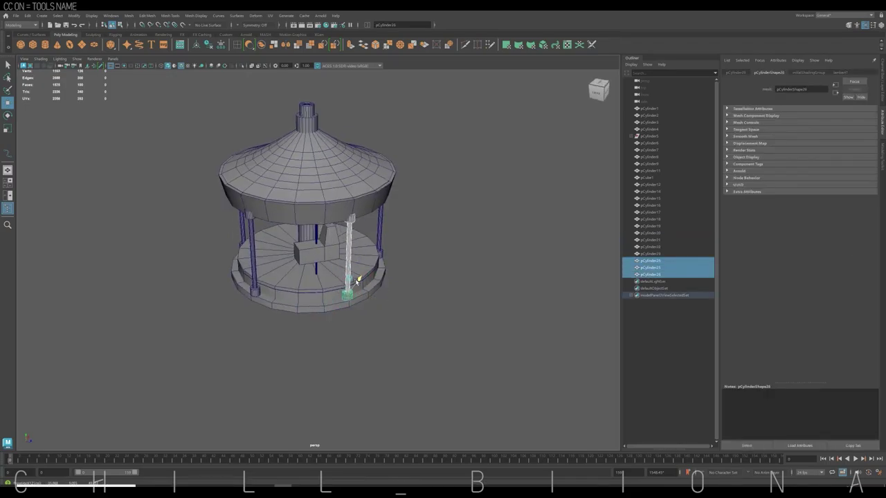
pyautogui.moveTo(369, 290)
pyautogui.keyDown('alt'); pyautogui.mouseDown()
pyautogui.moveTo(372, 268)
pyautogui.moveTo(335, 279)
pyautogui.mouseUp(); pyautogui.keyUp('alt')
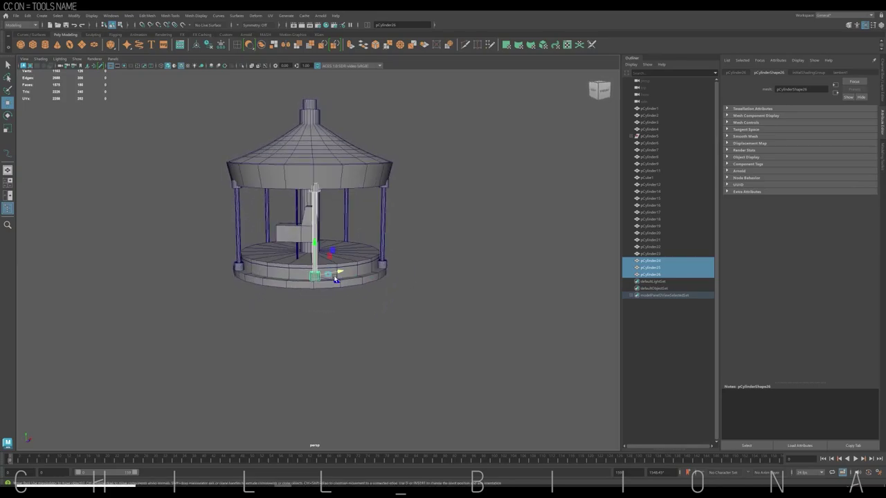
pyautogui.click(394, 244)
# Bevel the lower edges of the base ring
pyautogui.press('space')
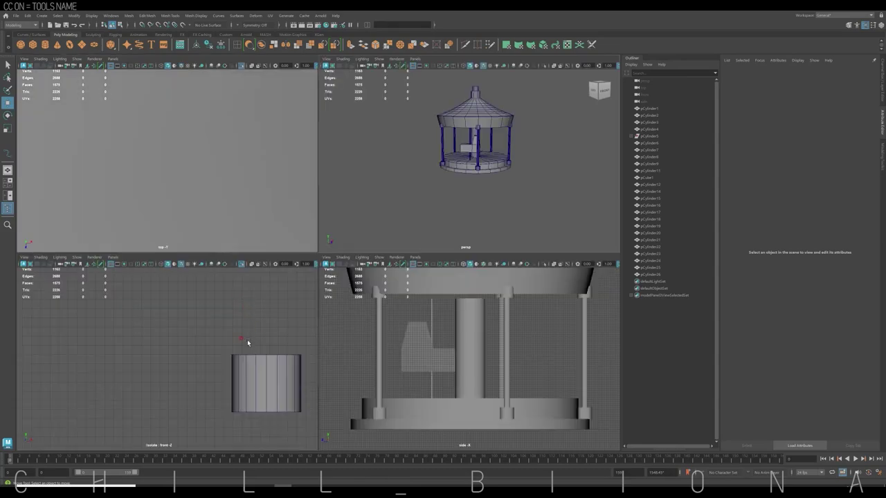
pyautogui.press('a')
pyautogui.press('space')
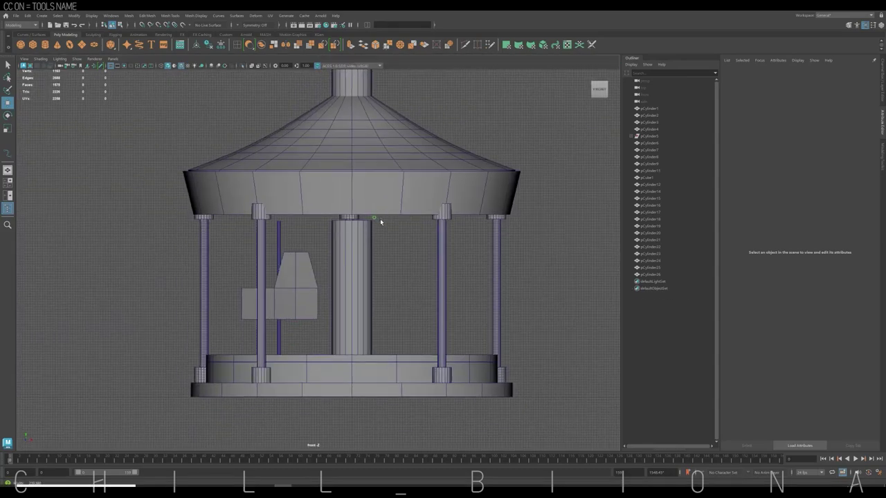
pyautogui.scroll(3, 462, 231)
pyautogui.scroll(-2, 443, 235)
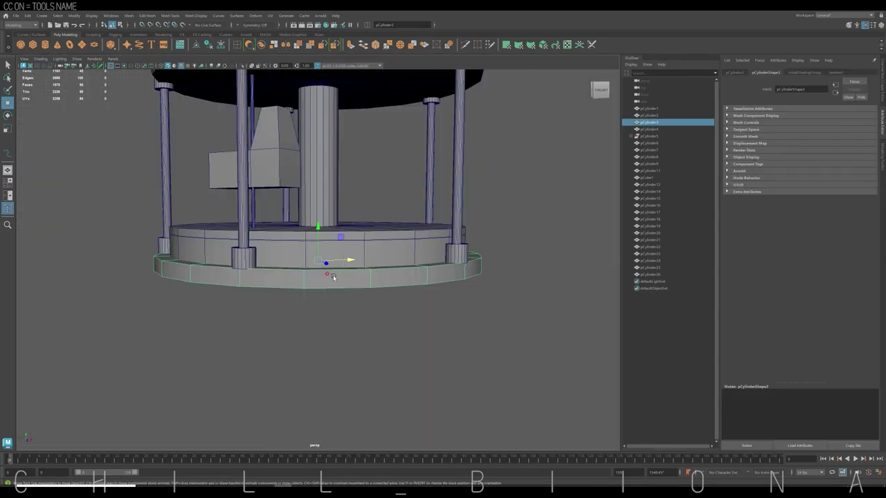
pyautogui.keyDown('alt'); pyautogui.moveTo(333, 277); pyautogui.dragTo(343, 291); pyautogui.keyUp('alt')
pyautogui.press('F10')
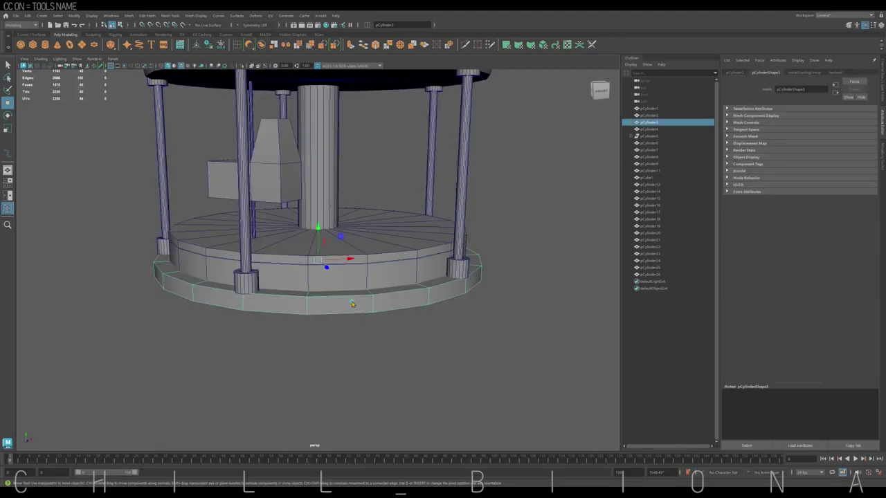
pyautogui.click(347, 296)
pyautogui.hotkey('ctrl', 'b')
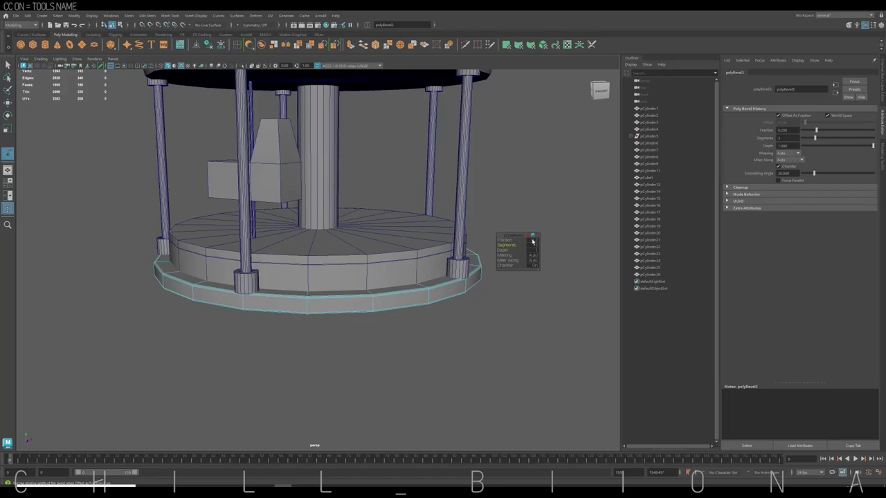
# Bevel the rim edges of the top platform disc
pyautogui.scroll(2, 474, 310)
pyautogui.scroll(3, 362, 286)
pyautogui.click(382, 278)
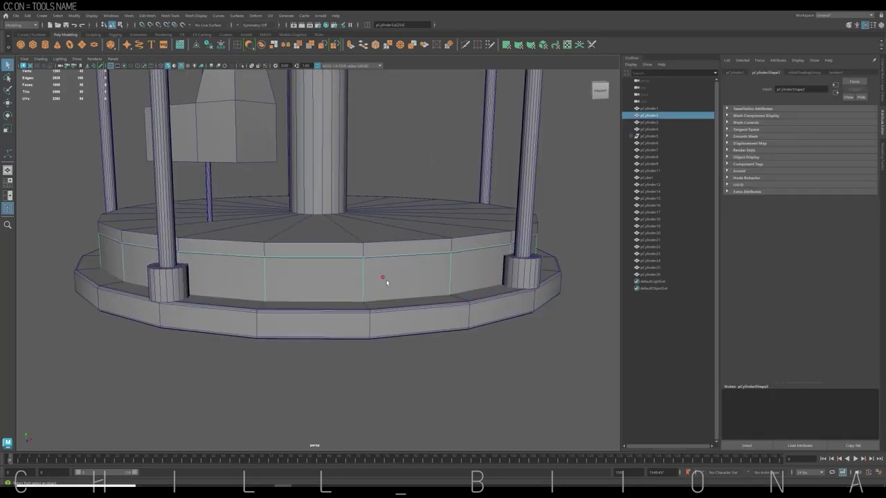
pyautogui.keyDown('alt'); pyautogui.moveTo(387, 282); pyautogui.dragTo(370, 266); pyautogui.keyUp('alt')
pyautogui.click(366, 257)
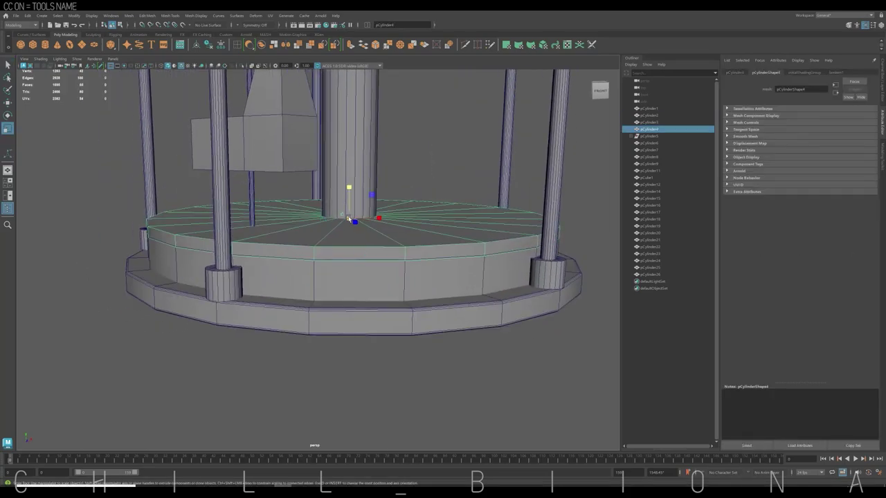
pyautogui.moveTo(348, 252); pyautogui.dragTo(348, 232, button='right')
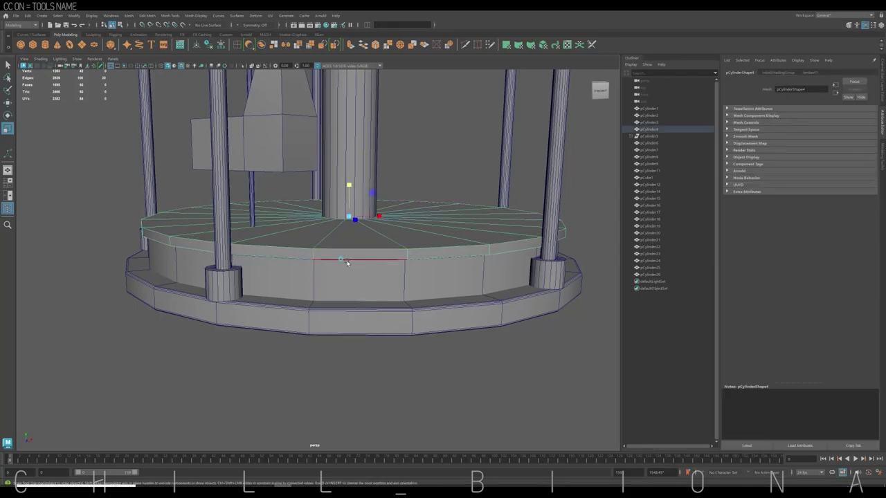
pyautogui.hotkey('ctrl', 'b')
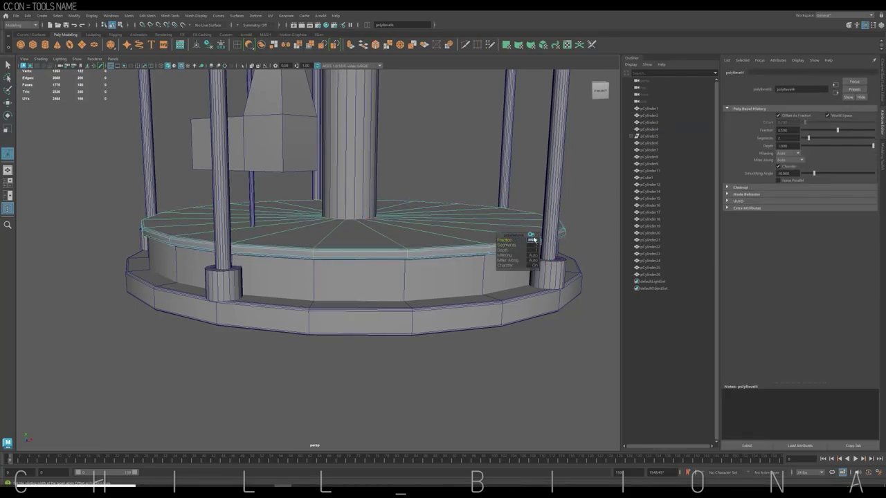
pyautogui.moveTo(421, 286); pyautogui.dragTo(396, 373, button='right')
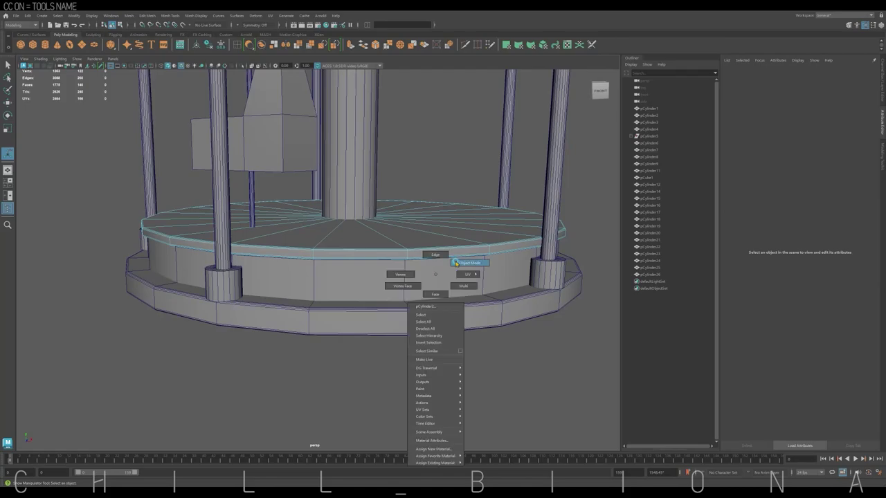
# Insert an edge loop near the platform disc's rim
pyautogui.keyDown('alt'); pyautogui.moveTo(379, 241); pyautogui.dragTo(335, 294); pyautogui.keyUp('alt')
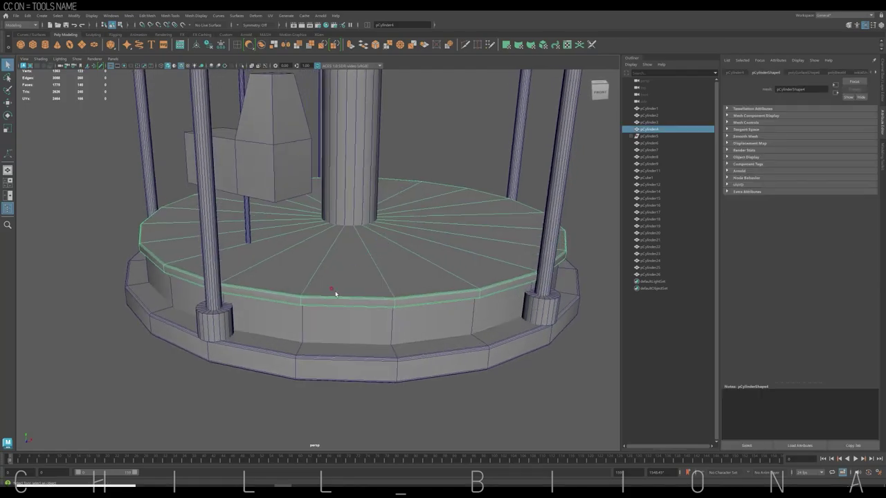
pyautogui.click(237, 44)
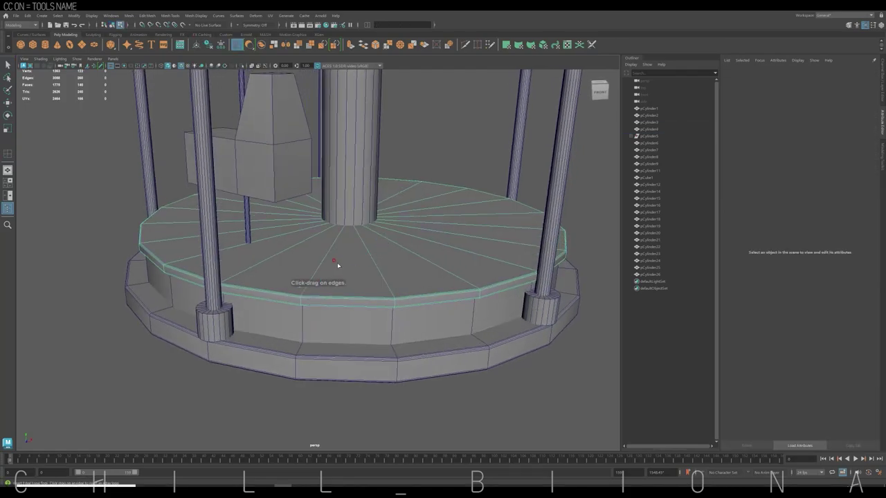
pyautogui.press('w')
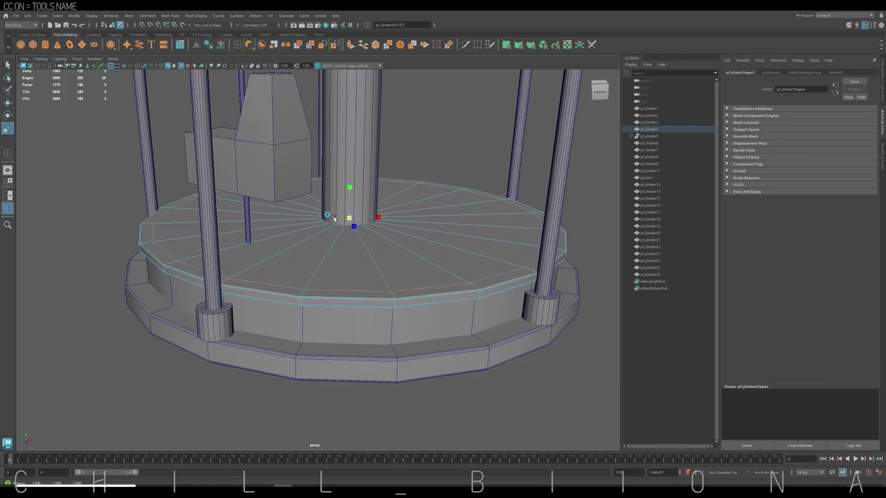
pyautogui.click(374, 46)
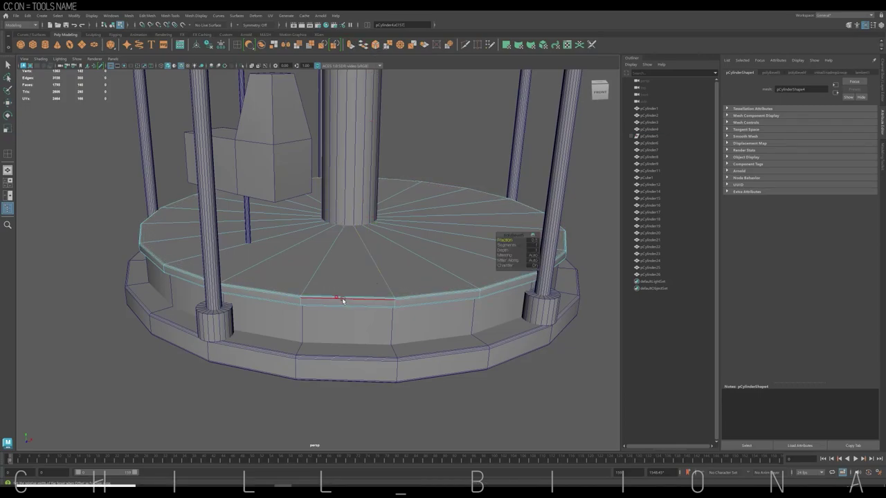
pyautogui.click(365, 268)
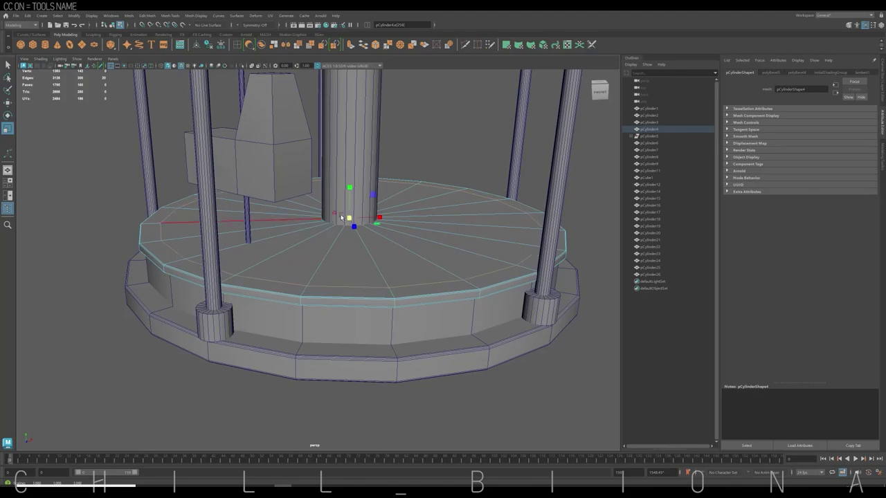
pyautogui.moveTo(432, 146); pyautogui.dragTo(464, 152, button='right')
# Isolate the platform disc and extrude its whole top cap downward to form a raised lip
pyautogui.hotkey('ctrl', '1')
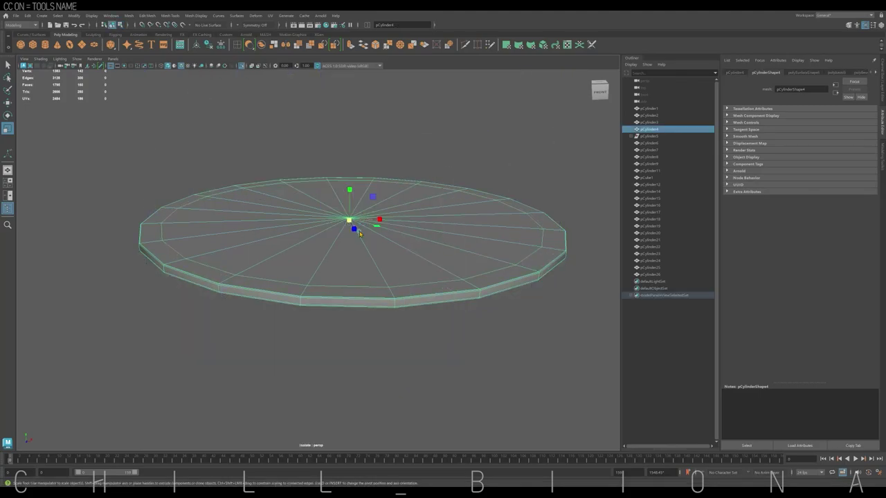
pyautogui.rightClick(358, 247)
pyautogui.click(358, 249)
pyautogui.click(297, 168)
pyautogui.keyDown('shift'); pyautogui.click(249, 173); pyautogui.keyUp('shift')
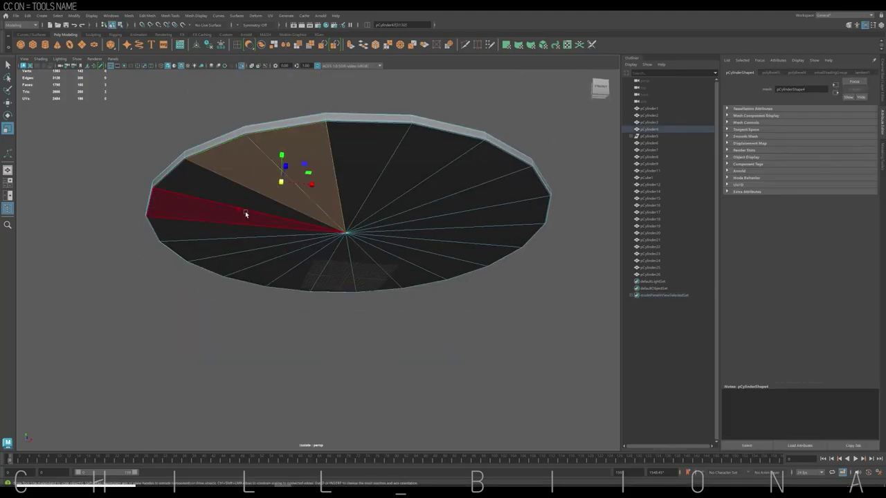
pyautogui.moveTo(245, 211)
pyautogui.keyDown('alt'); pyautogui.mouseDown()
pyautogui.moveTo(482, 185)
pyautogui.moveTo(475, 257)
pyautogui.moveTo(388, 286)
pyautogui.mouseUp(); pyautogui.keyUp('alt')
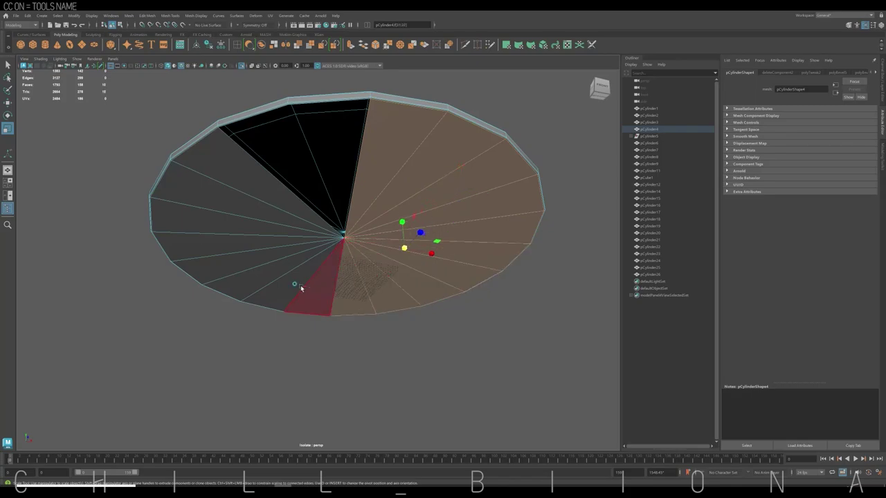
pyautogui.moveTo(300, 285)
pyautogui.keyDown('shift'); pyautogui.mouseDown()
pyautogui.moveTo(241, 240)
pyautogui.moveTo(248, 176)
pyautogui.mouseUp(); pyautogui.keyUp('shift')
pyautogui.press('Delete')
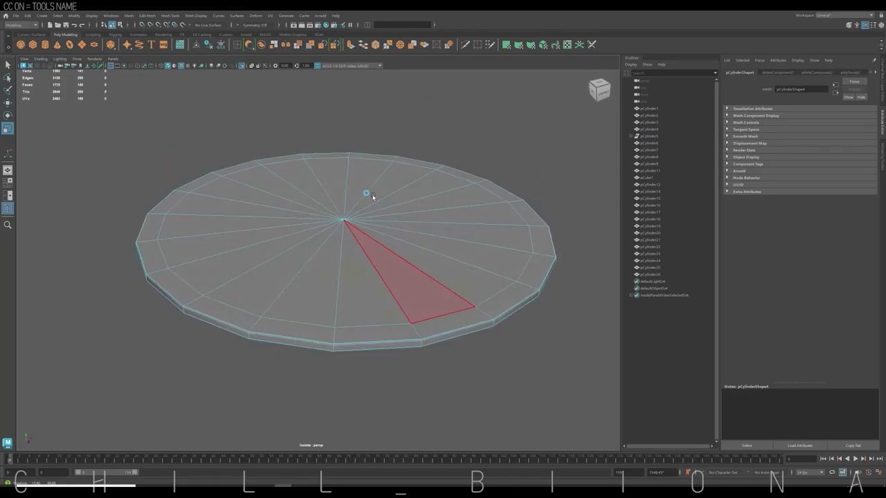
pyautogui.hotkey('ctrl', 'z')
pyautogui.hotkey('ctrl', 'e')
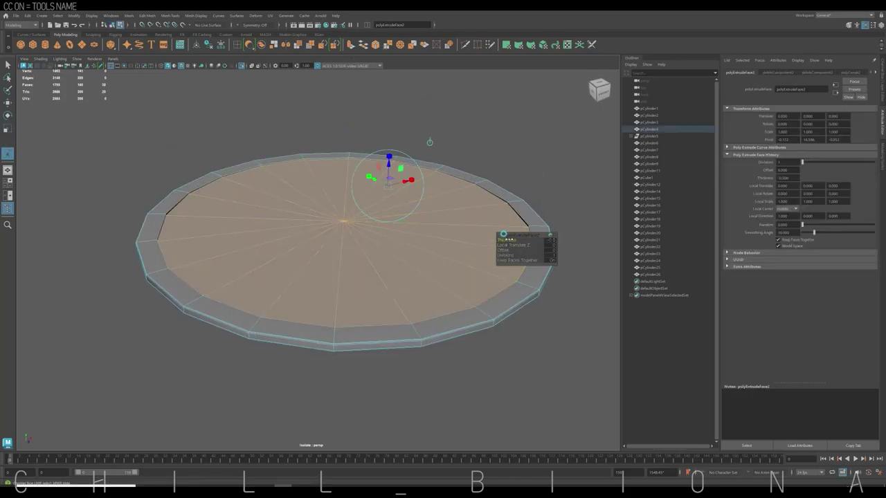
pyautogui.moveTo(388, 163); pyautogui.dragTo(387, 162)
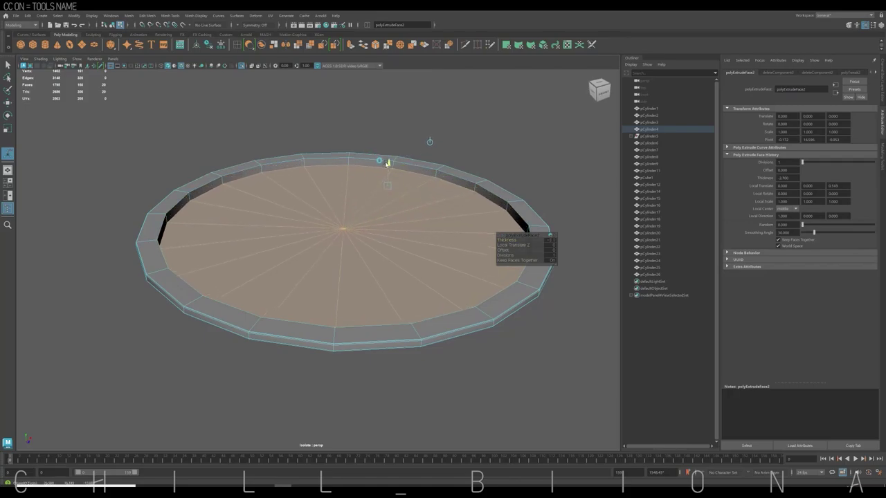
pyautogui.press('F10')
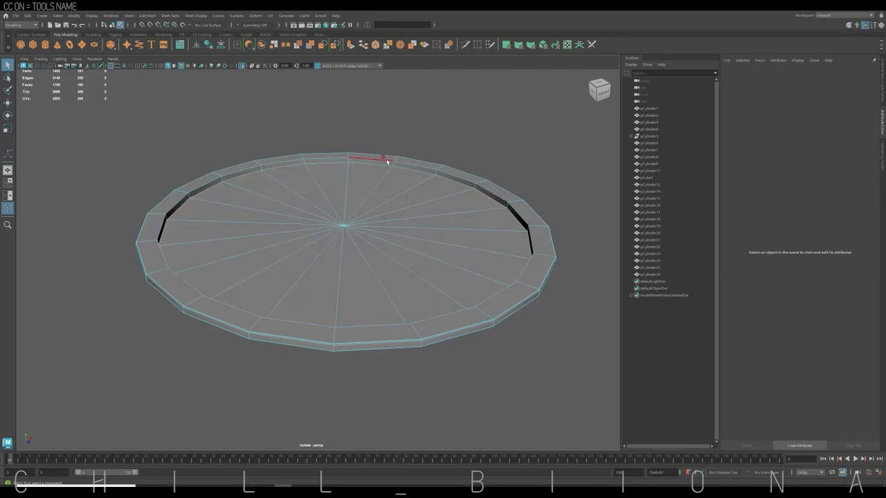
# Bevel the lip's edge loop and the remaining rim edges of the disc
pyautogui.doubleClick(382, 158)
pyautogui.hotkey('ctrl', 'b')
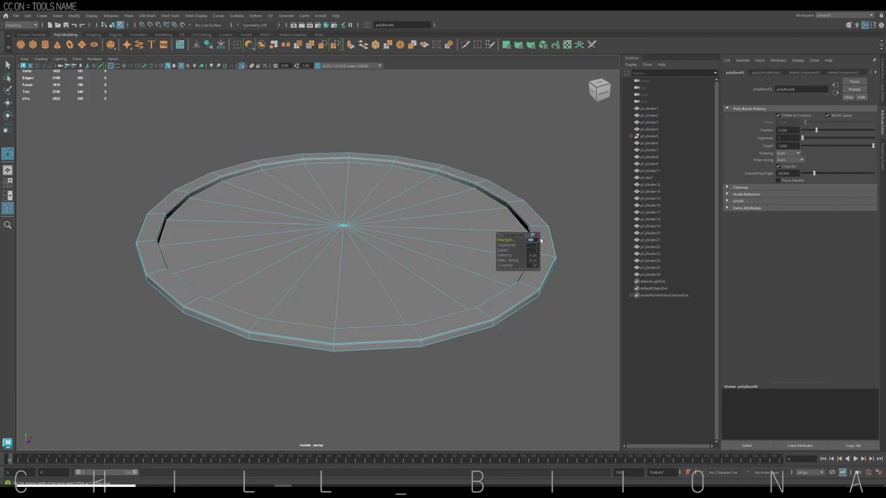
pyautogui.click(487, 199)
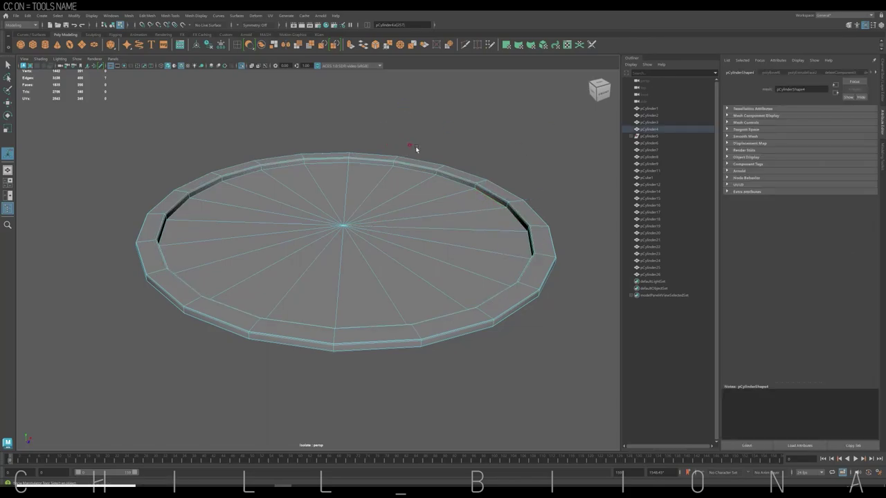
pyautogui.click(387, 45)
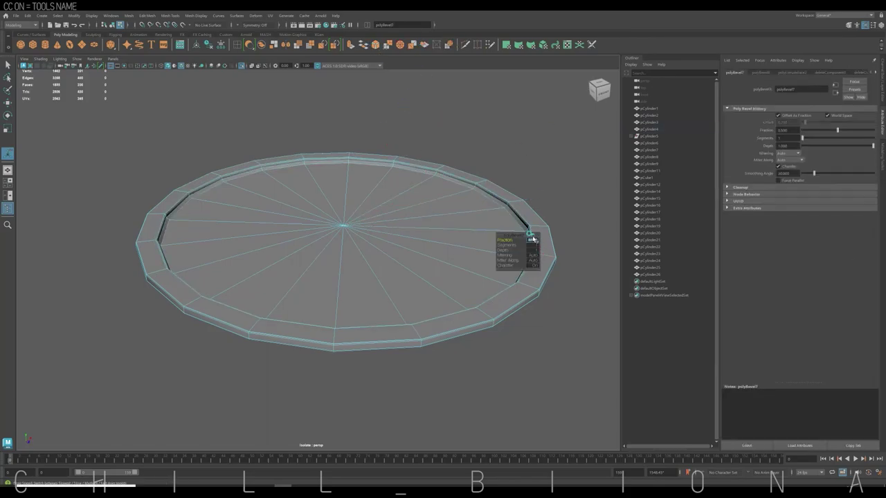
pyautogui.click(347, 101)
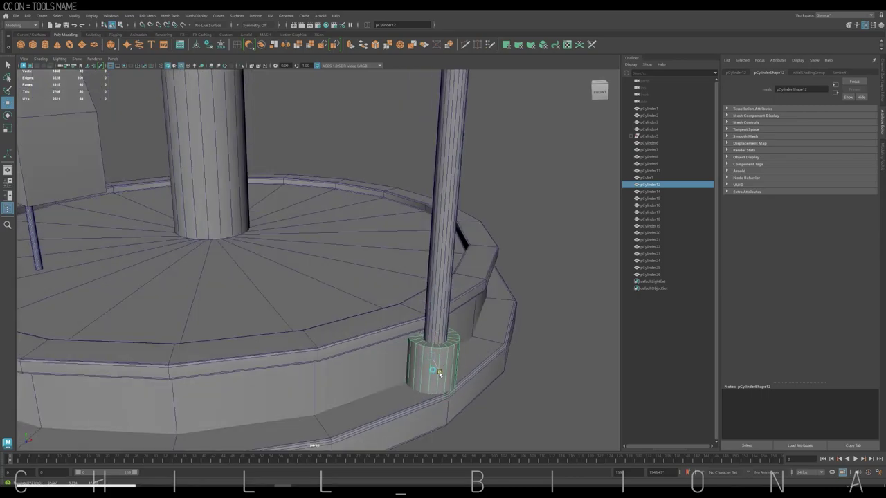
# Bevel the pillar base's top edge loop with Fraction 0.1 and 4 segments
pyautogui.press('w')
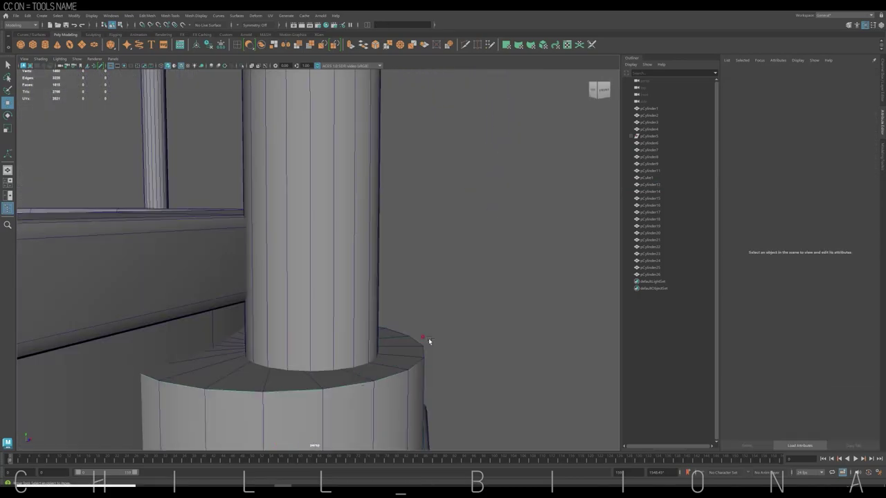
pyautogui.moveTo(428, 337); pyautogui.dragTo(421, 359, button='right')
pyautogui.scroll(-5, 326, 309)
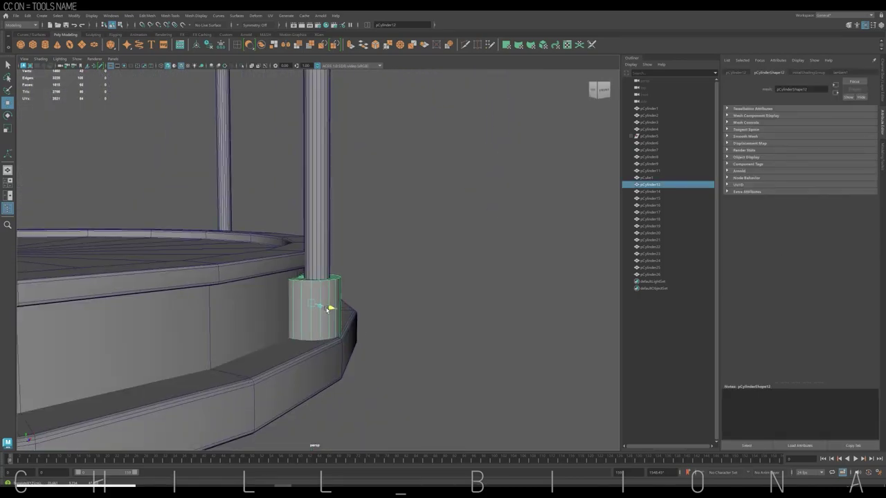
pyautogui.scroll(5, 328, 307)
pyautogui.moveTo(366, 291); pyautogui.dragTo(363, 277, button='right')
pyautogui.doubleClick(356, 304)
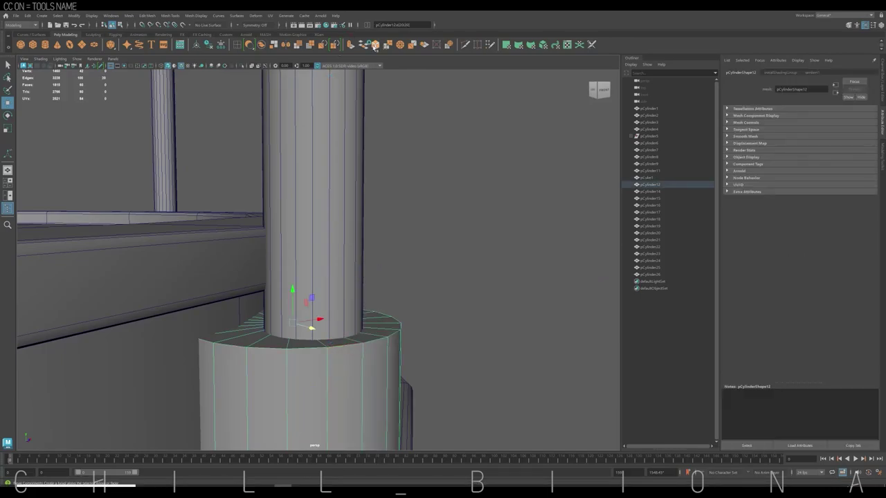
pyautogui.hotkey('ctrl', 'b')
pyautogui.moveTo(505, 240)
pyautogui.mouseDown()
pyautogui.moveTo(495, 239)
pyautogui.moveTo(506, 240)
pyautogui.mouseUp()
pyautogui.scroll(-5, 491, 341)
pyautogui.click(382, 271)
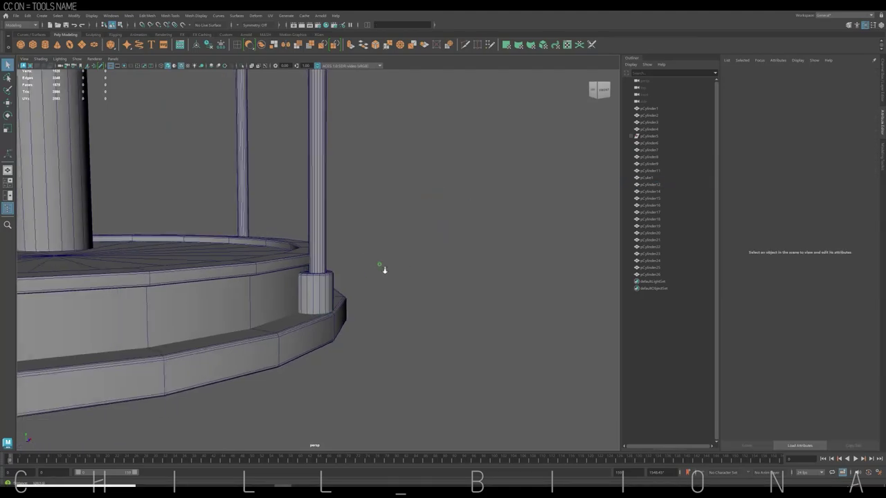
# Isolate the pillar base to inspect the bevel, then show the full carousel again
pyautogui.moveTo(382, 271)
pyautogui.keyDown('alt'); pyautogui.mouseDown()
pyautogui.moveTo(362, 356)
pyautogui.moveTo(332, 267)
pyautogui.mouseUp(); pyautogui.keyUp('alt')
pyautogui.click(309, 321)
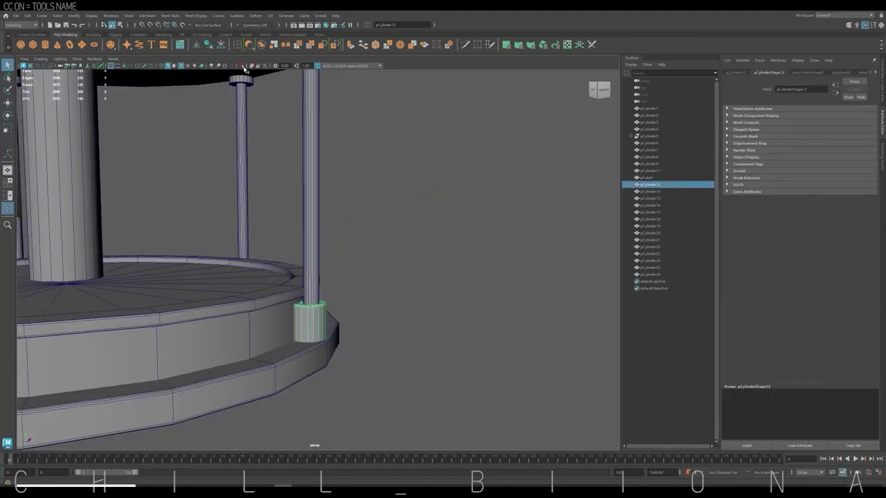
pyautogui.click(240, 66)
pyautogui.press('f')
pyautogui.click(244, 217)
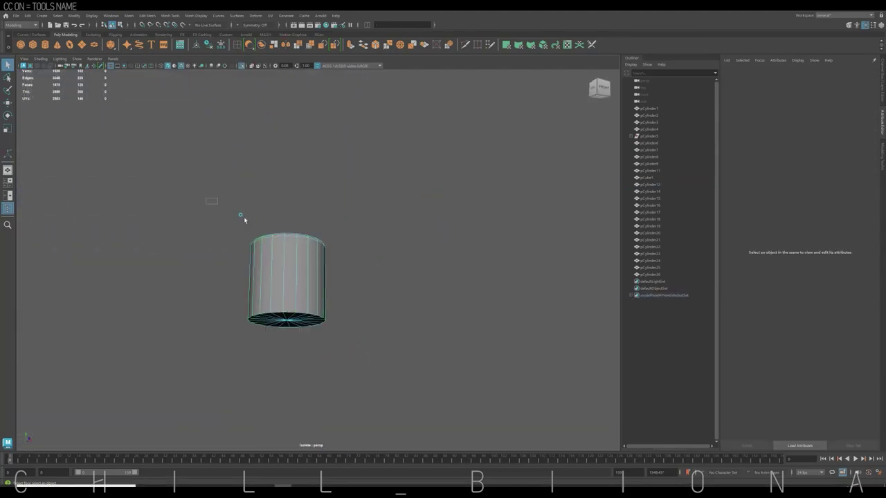
pyautogui.click(354, 276)
pyautogui.click(240, 66)
pyautogui.scroll(-5, 441, 247)
# Add a sphere above a pillar and scale it into an egg shape
pyautogui.scroll(-5, 363, 252)
pyautogui.hotkey('ctrl', 'a')
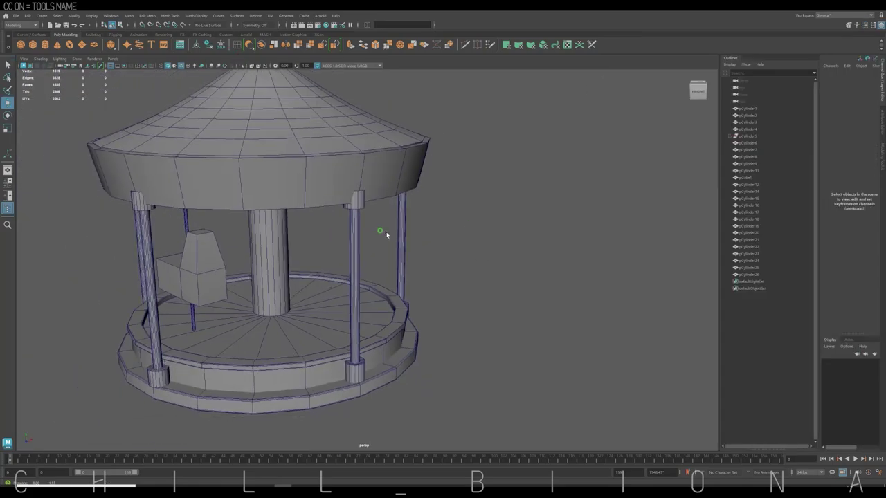
pyautogui.keyDown('alt'); pyautogui.moveTo(386, 235); pyautogui.dragTo(384, 207); pyautogui.keyUp('alt')
pyautogui.moveTo(419, 391); pyautogui.dragTo(424, 392)
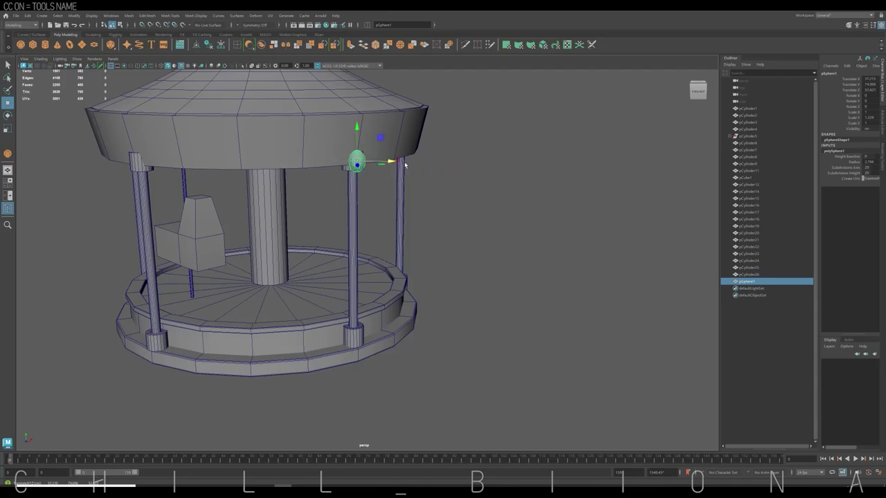
pyautogui.press('f')
pyautogui.press('r')
pyautogui.moveTo(389, 257)
pyautogui.mouseDown()
pyautogui.moveTo(335, 256)
pyautogui.moveTo(387, 240)
pyautogui.moveTo(434, 255)
pyautogui.moveTo(376, 262)
pyautogui.mouseUp()
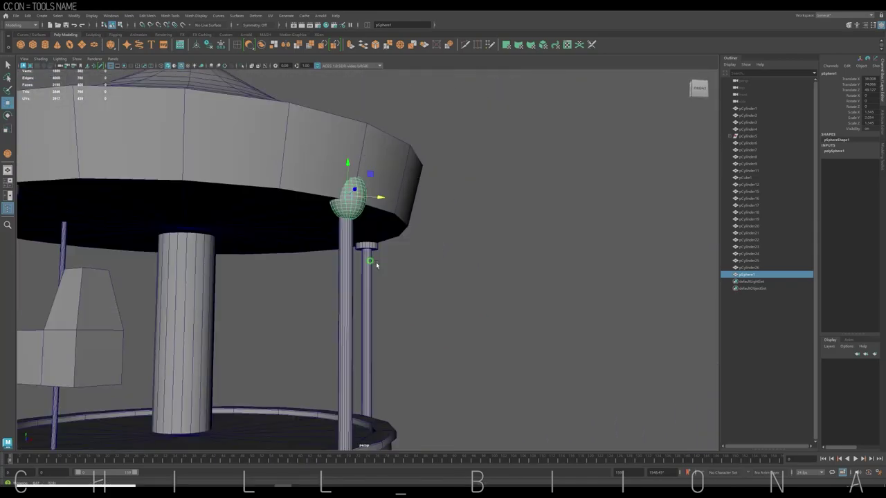
# Isolate the sphere, pillar and base, and frame the sphere in side view
pyautogui.scroll(-2, 375, 261)
pyautogui.keyDown('shift'); pyautogui.click(343, 242); pyautogui.keyUp('shift')
pyautogui.keyDown('shift'); pyautogui.click(341, 391); pyautogui.keyUp('shift')
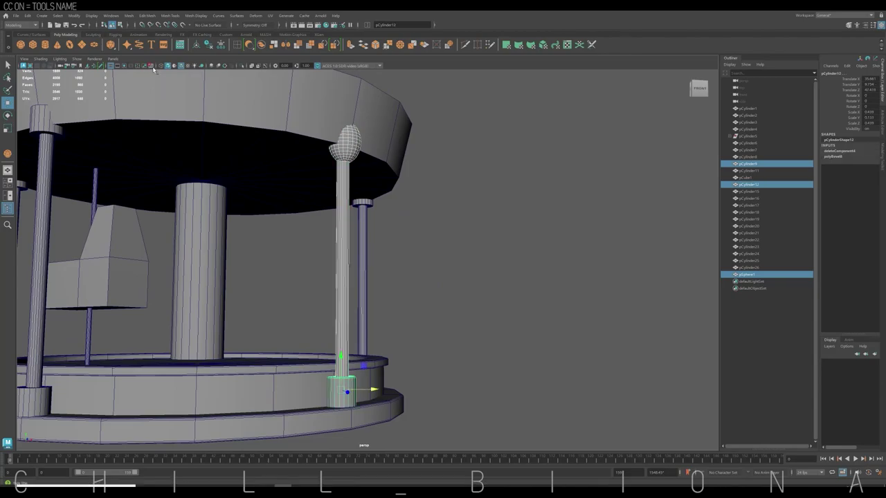
pyautogui.click(241, 65)
pyautogui.click(359, 138)
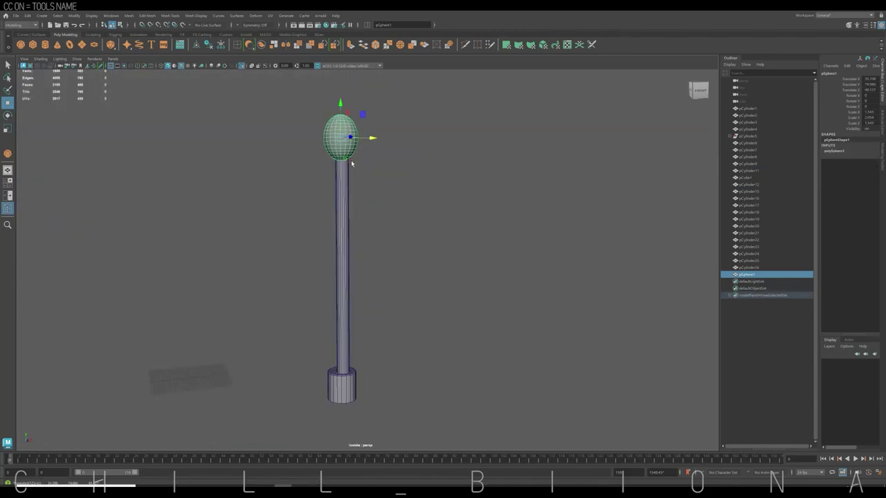
pyautogui.scroll(2, 351, 163)
pyautogui.press('space')
pyautogui.press('f')
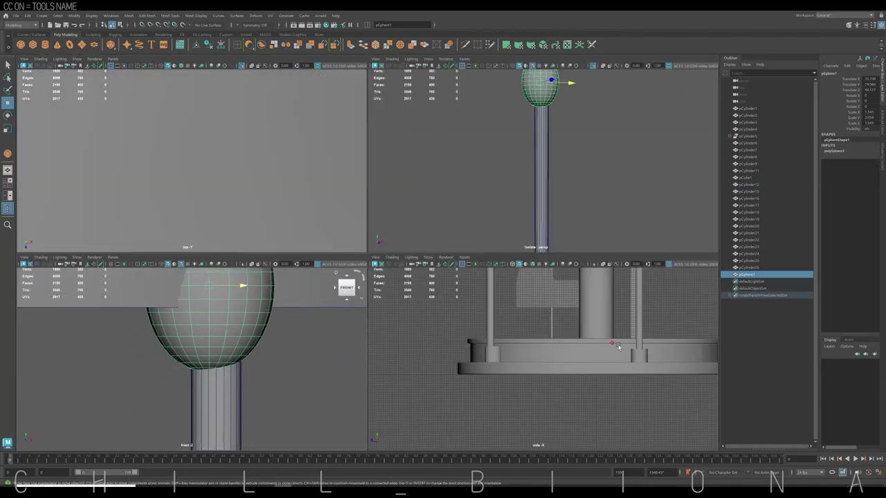
pyautogui.press('f')
pyautogui.press('space')
# Flatten the sphere's bottom vertex row, seat it on the pillar, and restore the full carousel
pyautogui.hotkey('ctrl', '1')
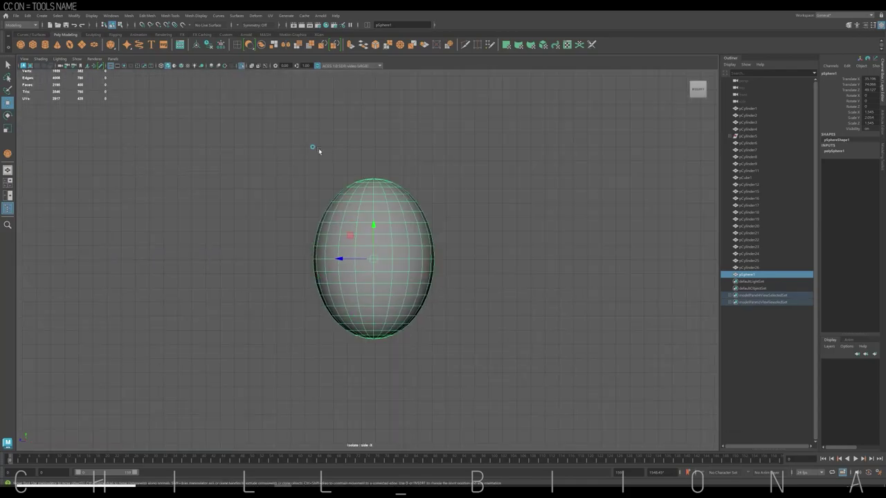
pyautogui.moveTo(380, 284); pyautogui.dragTo(349, 294, button='right')
pyautogui.moveTo(442, 352); pyautogui.dragTo(326, 325)
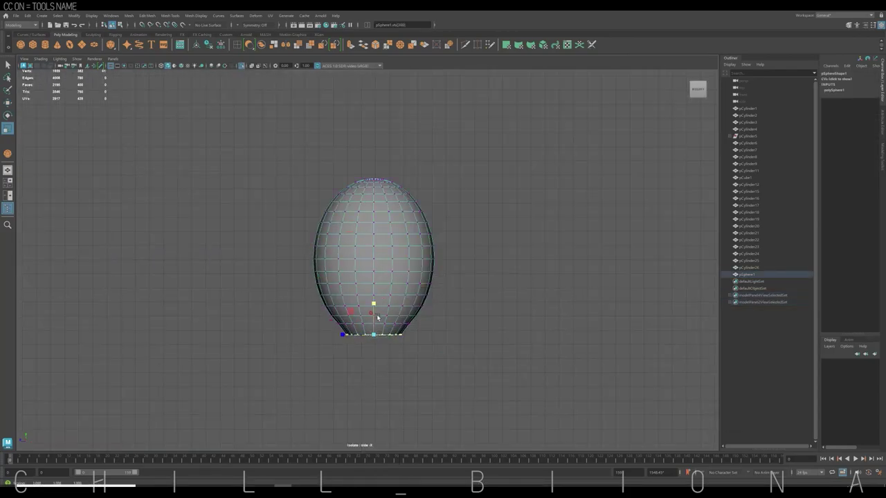
pyautogui.press('F8')
pyautogui.hotkey('ctrl', '1')
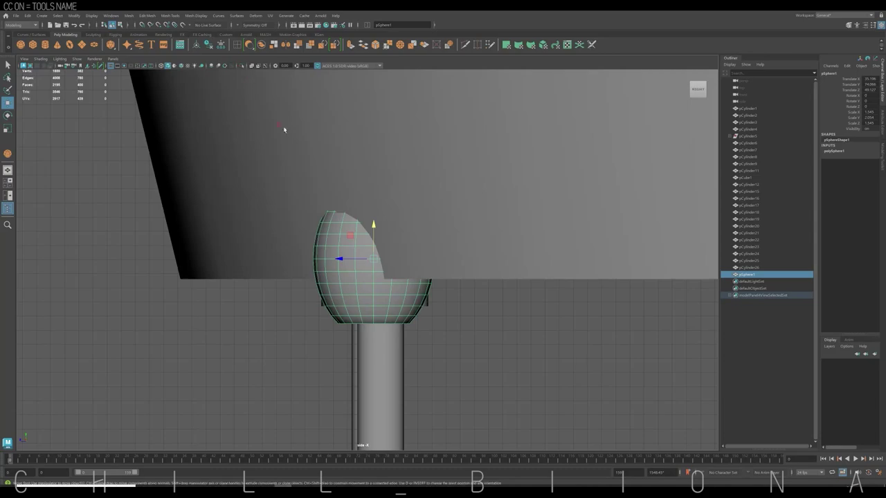
pyautogui.keyDown('shift'); pyautogui.click(382, 352); pyautogui.keyUp('shift')
pyautogui.hotkey('ctrl', '1')
pyautogui.click(382, 275)
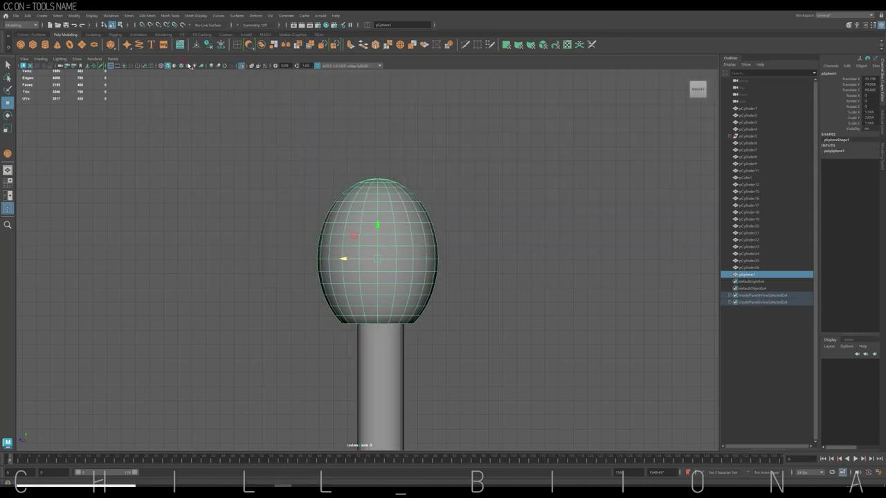
pyautogui.hotkey('ctrl', '1')
pyautogui.click(32, 34)
# Draw a curve, sweep a Star-profile mesh along it, and move the sweep onto the pillar
pyautogui.click(430, 174)
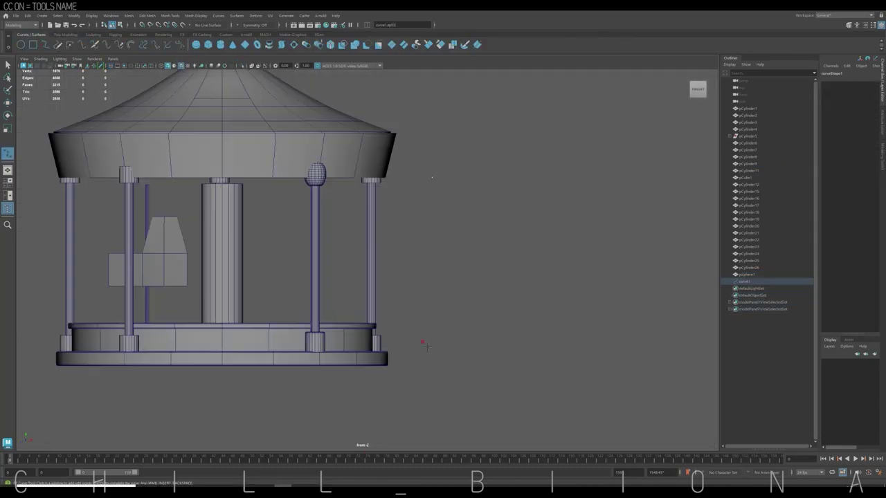
pyautogui.press('Return')
pyautogui.click(66, 34)
pyautogui.click(180, 44)
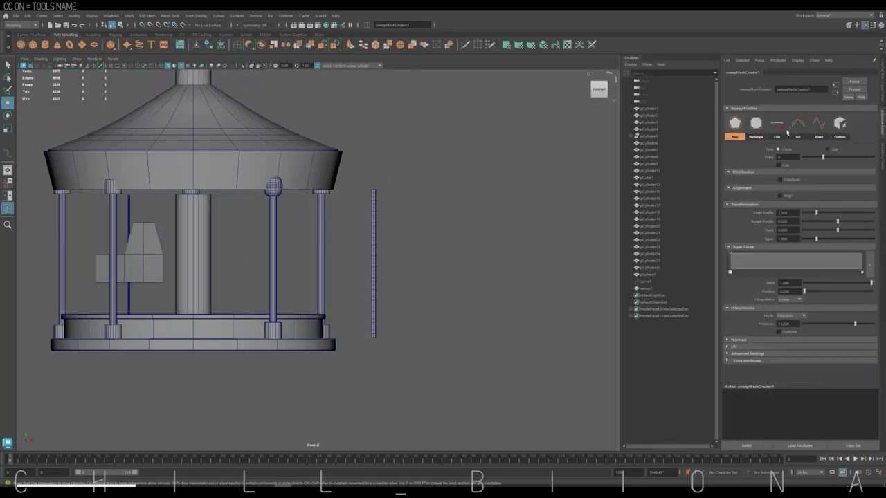
pyautogui.click(827, 149)
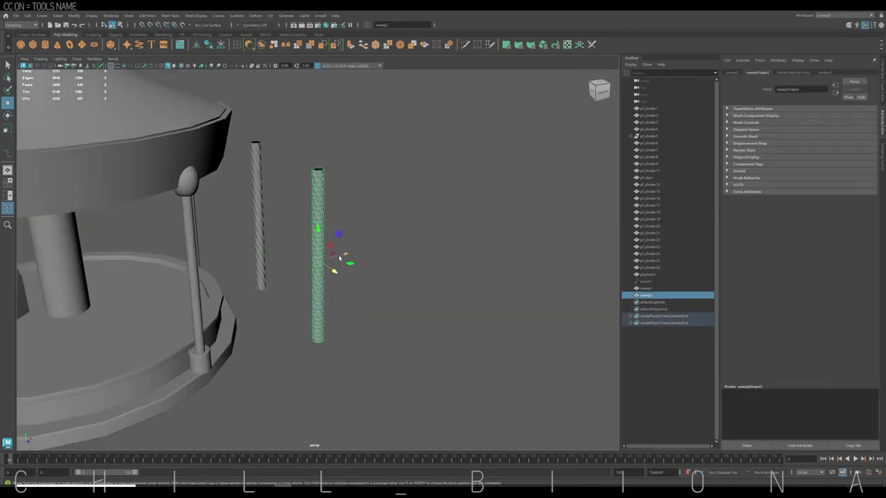
pyautogui.moveTo(205, 299); pyautogui.dragTo(214, 280)
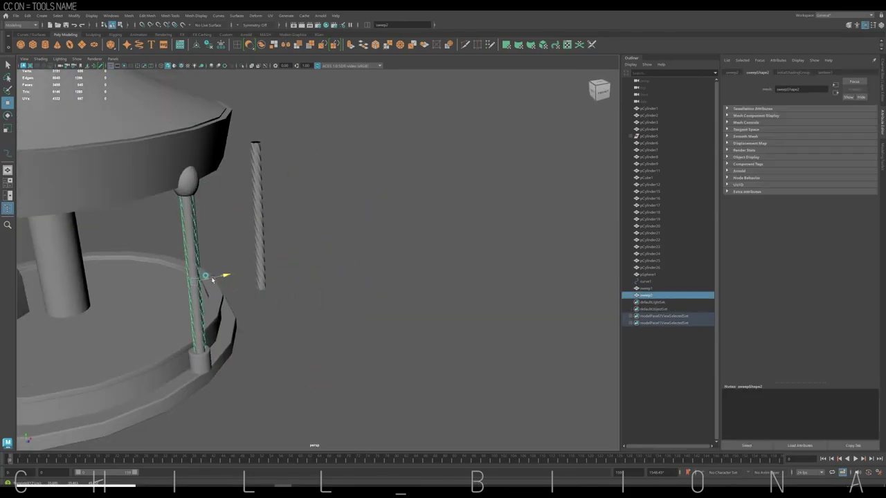
# Align the twisted sweep with the pillar from above and isolate the pillar and pCylinder12
pyautogui.press('space')
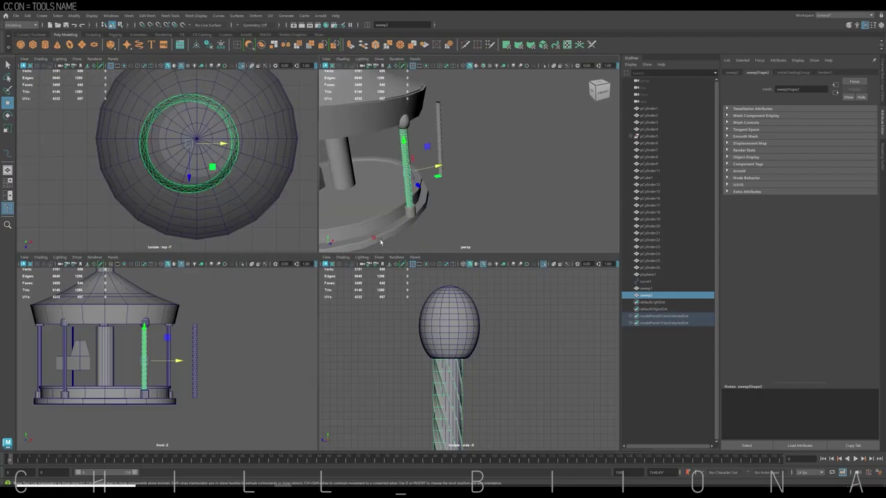
pyautogui.moveTo(216, 144); pyautogui.dragTo(211, 149)
pyautogui.press('space')
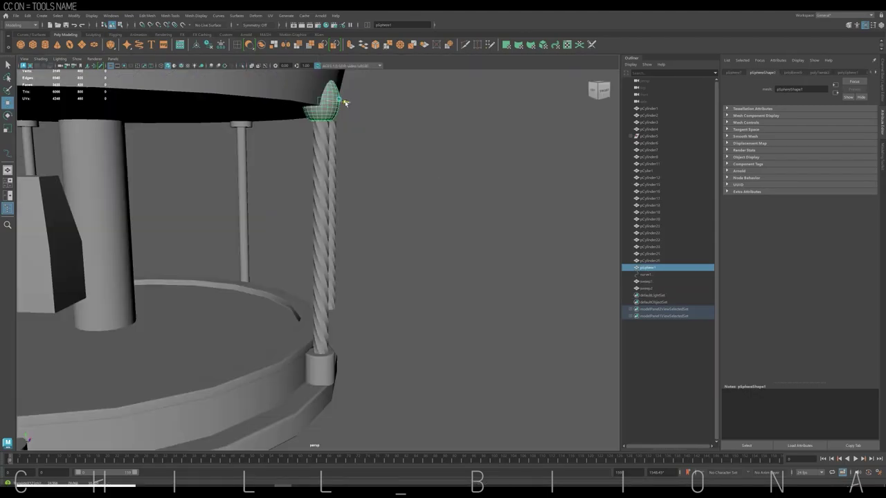
pyautogui.keyDown('shift'); pyautogui.click(323, 355); pyautogui.keyUp('shift')
pyautogui.keyDown('shift'); pyautogui.click(323, 358); pyautogui.keyUp('shift')
pyautogui.press('space')
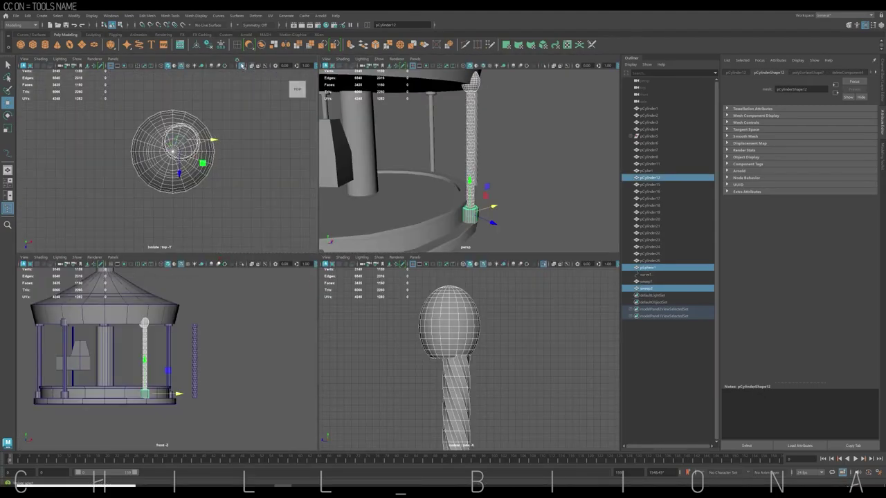
pyautogui.press('f')
pyautogui.click(242, 67)
pyautogui.scroll(3, 178, 184)
# Centre the egg knob over the pillar and group it with the pillar parts as group1
pyautogui.click(179, 184)
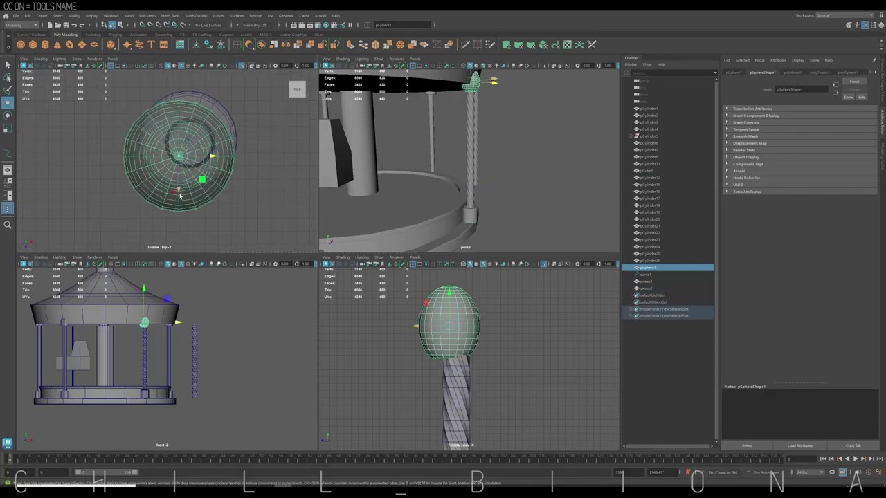
pyautogui.moveTo(179, 184)
pyautogui.mouseDown()
pyautogui.moveTo(198, 148)
pyautogui.moveTo(221, 142)
pyautogui.moveTo(189, 158)
pyautogui.mouseUp()
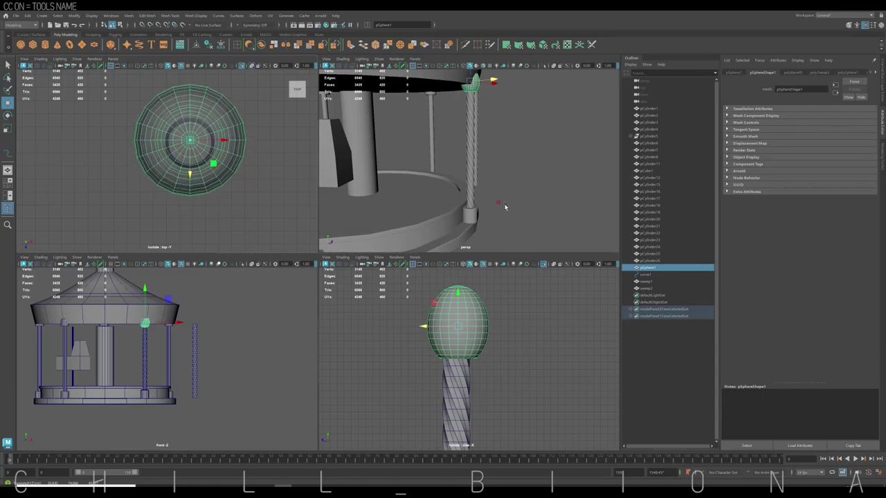
pyautogui.moveTo(524, 184)
pyautogui.keyDown('alt'); pyautogui.mouseDown()
pyautogui.moveTo(464, 124)
pyautogui.moveTo(414, 230)
pyautogui.mouseUp(); pyautogui.keyUp('alt')
pyautogui.keyDown('shift'); pyautogui.click(463, 125); pyautogui.keyUp('shift')
pyautogui.hotkey('ctrl', 'g')
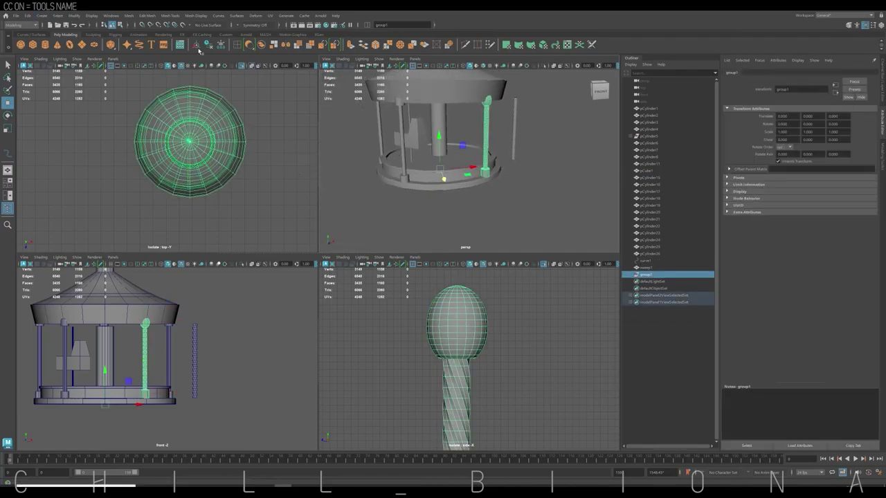
# Duplicate group1, rotate it about the centre, and repeat with Shift+D to create group2–group5
pyautogui.click(242, 66)
pyautogui.scroll(-5, 150, 162)
pyautogui.scroll(-3, 149, 162)
pyautogui.hotkey('ctrl', 'd')
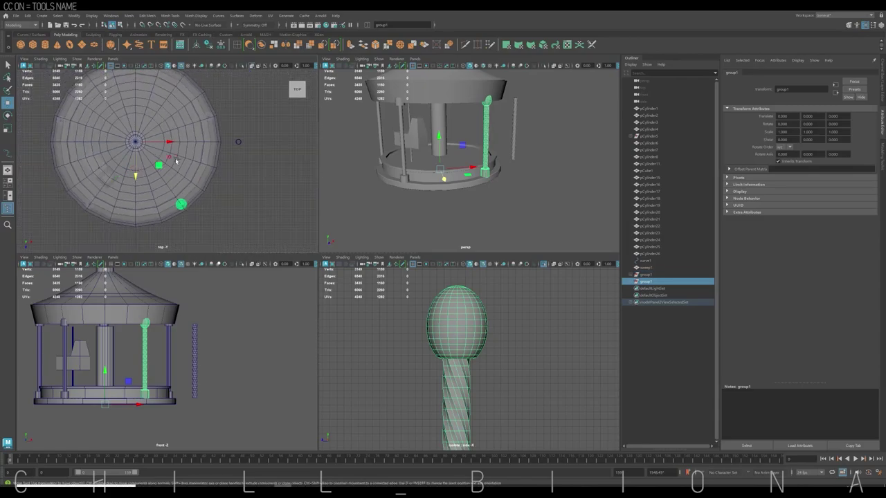
pyautogui.press('e')
pyautogui.moveTo(175, 168); pyautogui.dragTo(173, 114)
pyautogui.scroll(-2, 203, 188)
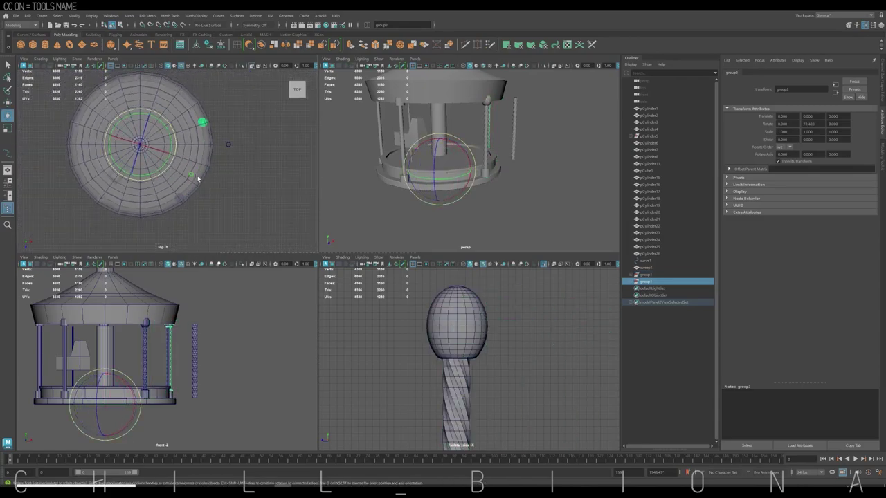
pyautogui.hotkey('shift', 'd')
pyautogui.hotkey('shift', 'd')
pyautogui.hotkey('shift', 'd')
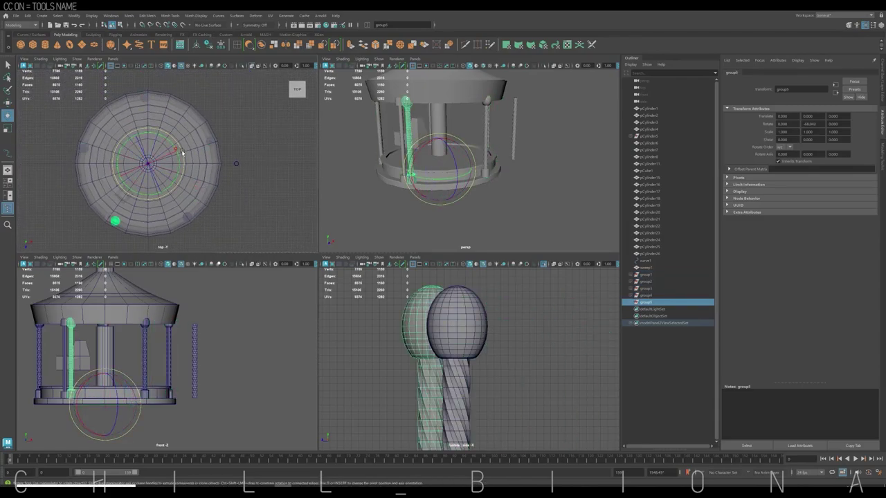
pyautogui.press('Left')
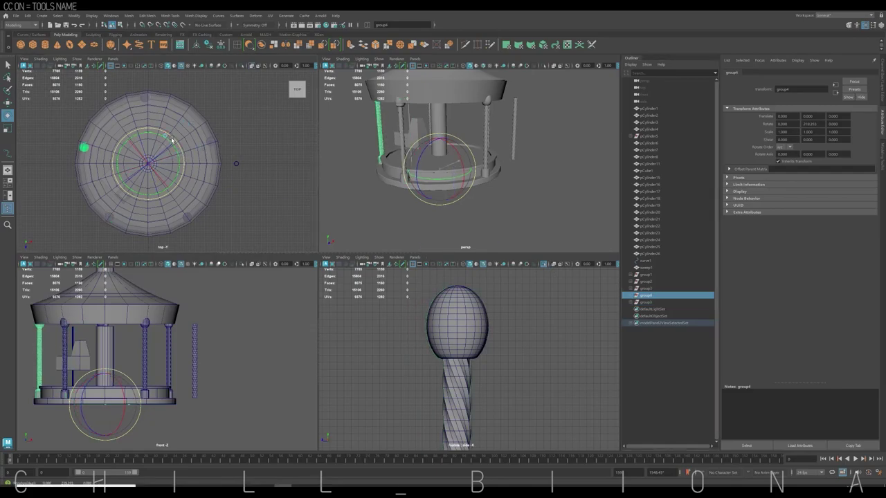
pyautogui.click(646, 287)
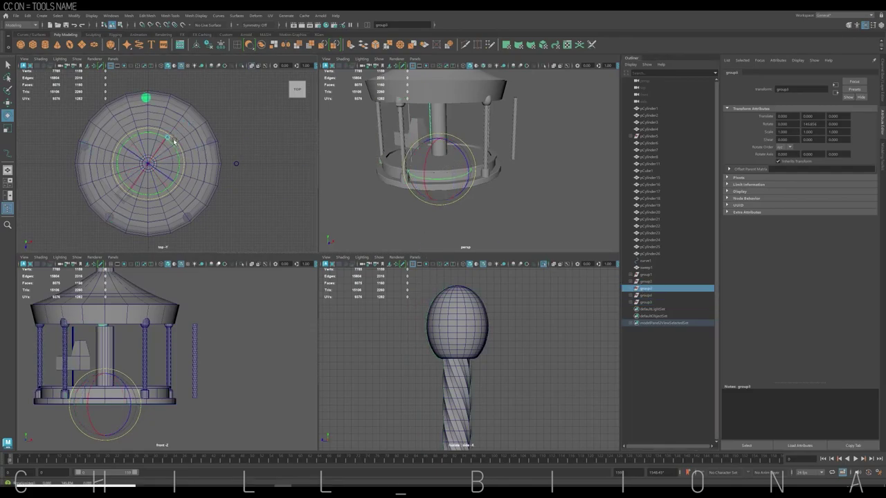
pyautogui.click(415, 207)
# Remove the old plain cylinder pillars, including pCylinder11, leaving only the twisted pillars
pyautogui.press('space')
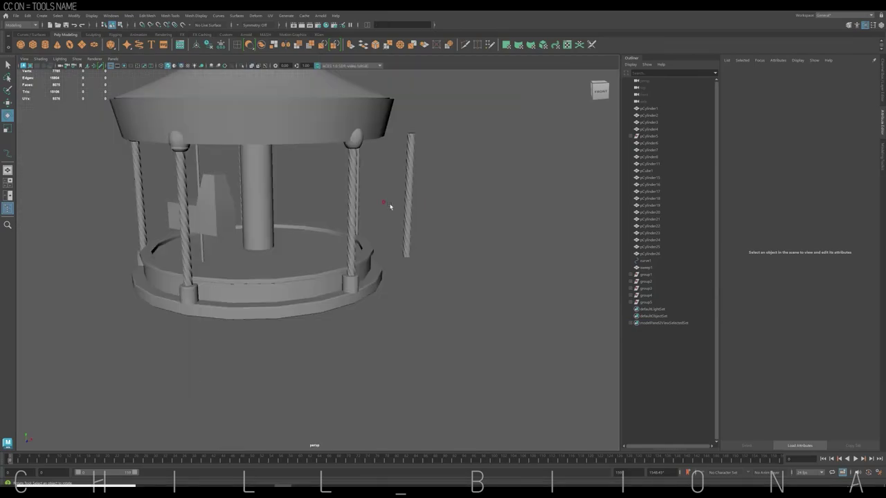
pyautogui.scroll(5, 389, 202)
pyautogui.click(553, 241)
pyautogui.scroll(-4, 606, 216)
pyautogui.hotkey('ctrl', 'z')
pyautogui.hotkey('ctrl', 'z')
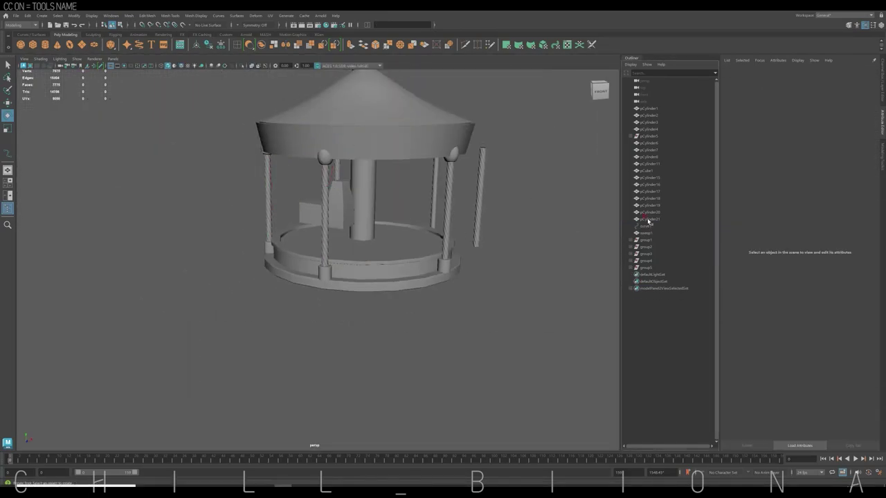
pyautogui.hotkey('ctrl', 'z')
pyautogui.hotkey('ctrl', 'z')
pyautogui.hotkey('ctrl', 'z')
pyautogui.hotkey('ctrl', 'z')
pyautogui.hotkey('ctrl', 'z')
pyautogui.hotkey('ctrl', 'z')
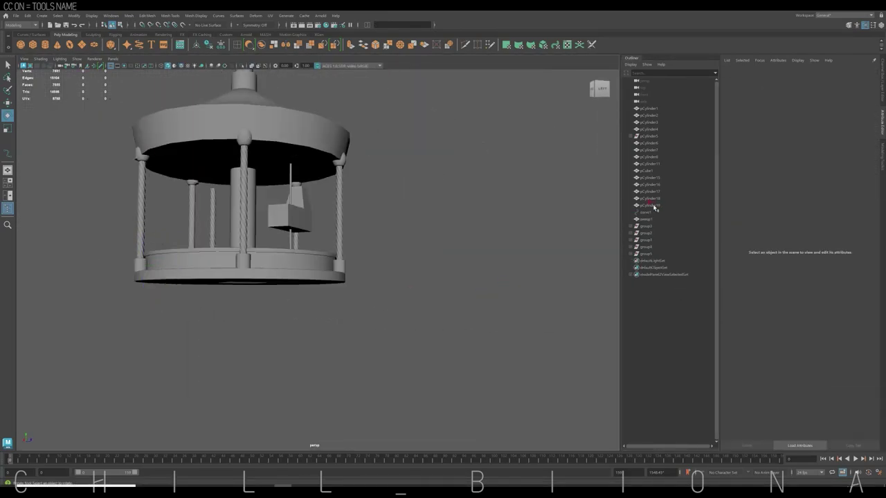
pyautogui.hotkey('ctrl', 'z')
pyautogui.hotkey('ctrl', 'z')
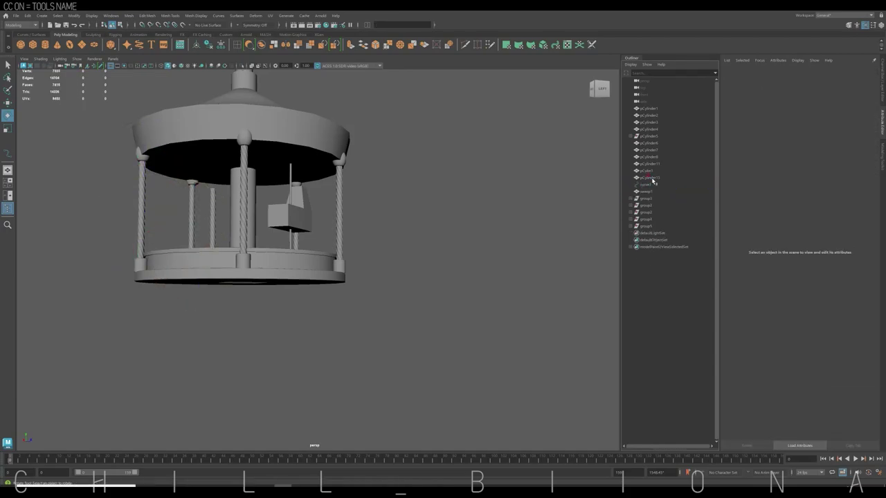
pyautogui.click(651, 165)
pyautogui.moveTo(399, 232)
pyautogui.keyDown('alt'); pyautogui.mouseDown()
pyautogui.moveTo(445, 316)
pyautogui.moveTo(485, 304)
pyautogui.mouseUp(); pyautogui.keyUp('alt')
pyautogui.click(445, 309)
# Isolate the base ring and column, then move the column's middle face band down to its base
pyautogui.click(367, 253)
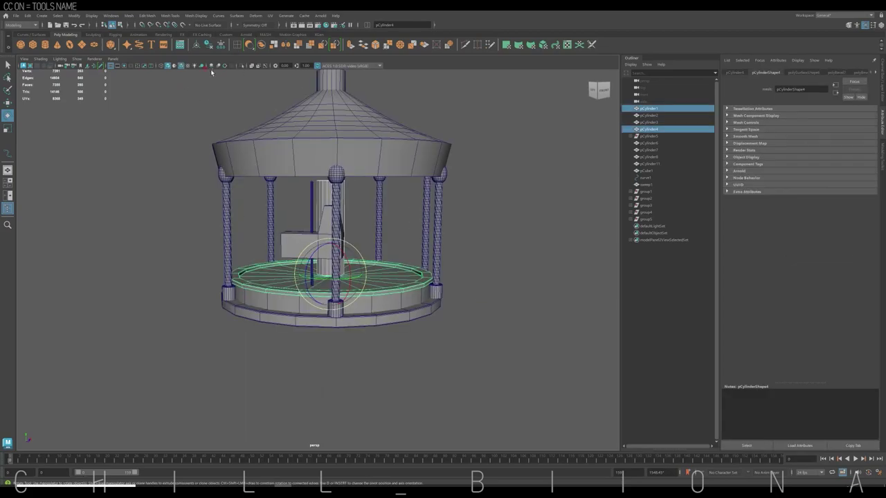
pyautogui.hotkey('ctrl', '1')
pyautogui.press('f')
pyautogui.click(367, 172)
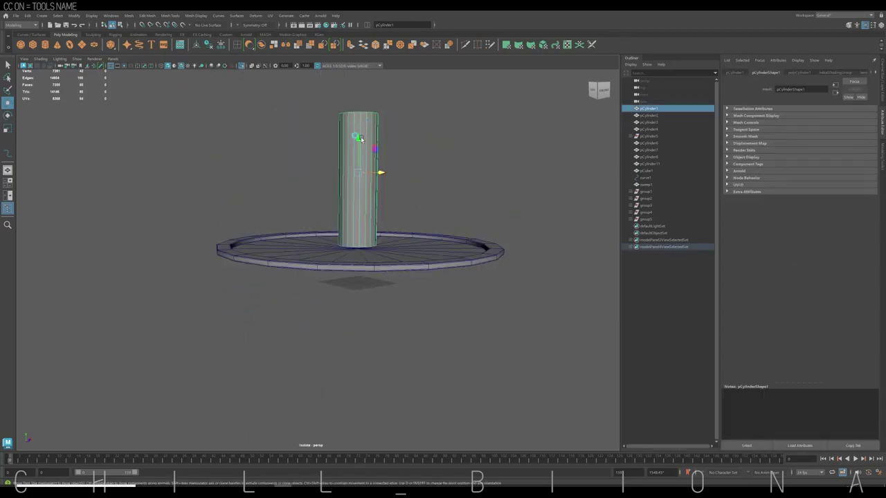
pyautogui.press('r')
pyautogui.press('w')
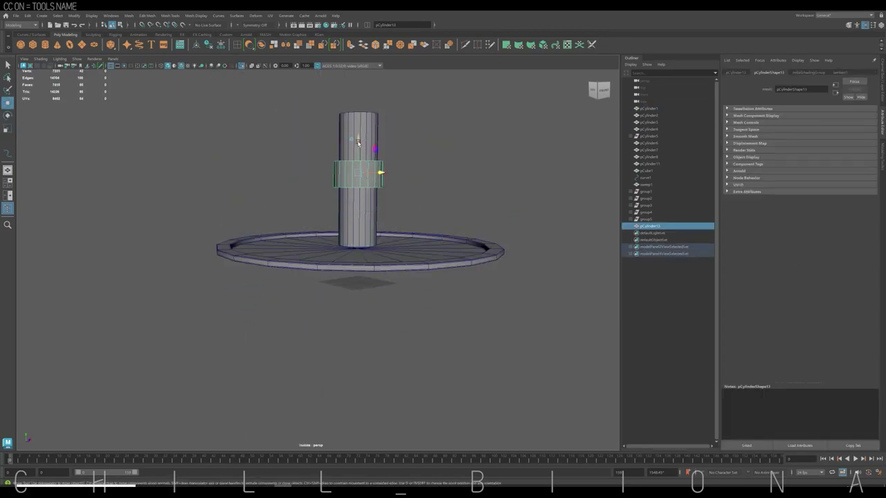
pyautogui.moveTo(358, 142); pyautogui.dragTo(360, 203)
pyautogui.scroll(2, 577, 210)
pyautogui.scroll(3, 413, 276)
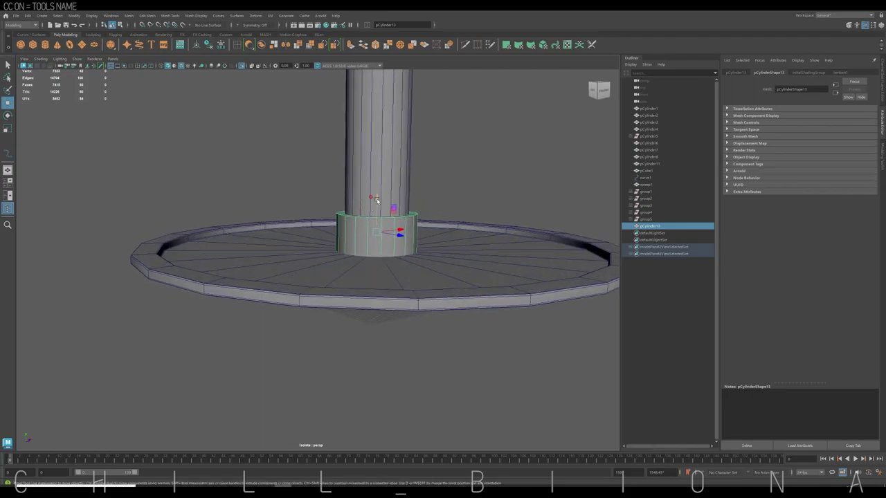
pyautogui.moveTo(377, 201); pyautogui.dragTo(377, 193, button='middle')
pyautogui.press('r')
# Add a bulging middle edge loop to the band and bevel its top edge loop
pyautogui.click(237, 45)
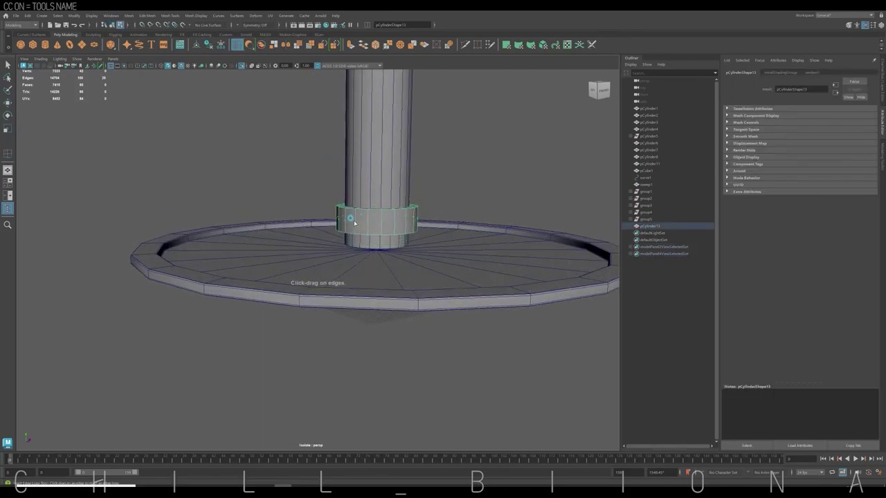
pyautogui.click(355, 222)
pyautogui.press('r')
pyautogui.moveTo(361, 220)
pyautogui.mouseDown()
pyautogui.moveTo(385, 217)
pyautogui.moveTo(387, 233)
pyautogui.mouseUp()
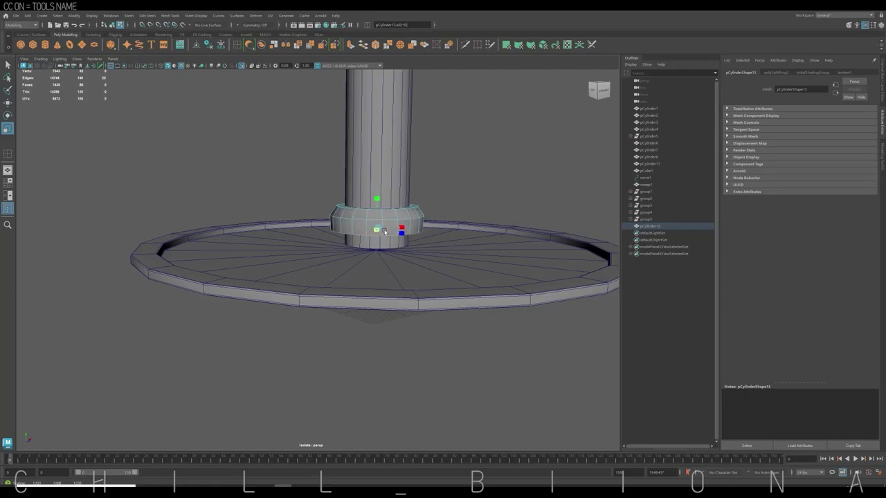
pyautogui.doubleClick(377, 214)
pyautogui.hotkey('ctrl', 'b')
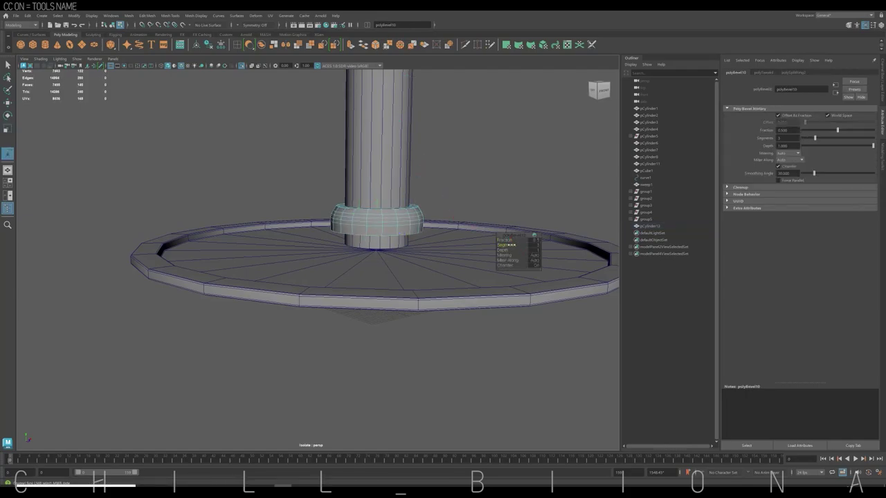
pyautogui.moveTo(373, 227); pyautogui.dragTo(395, 205, button='right')
pyautogui.hotkey('ctrl', '1')
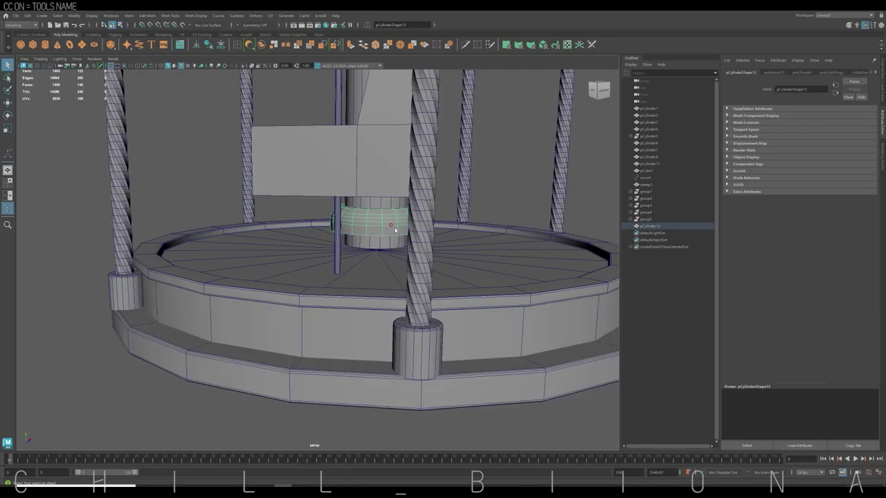
# Inspect the collar band on its own, reposition it, and restore the full scene
pyautogui.click(242, 65)
pyautogui.press('F11')
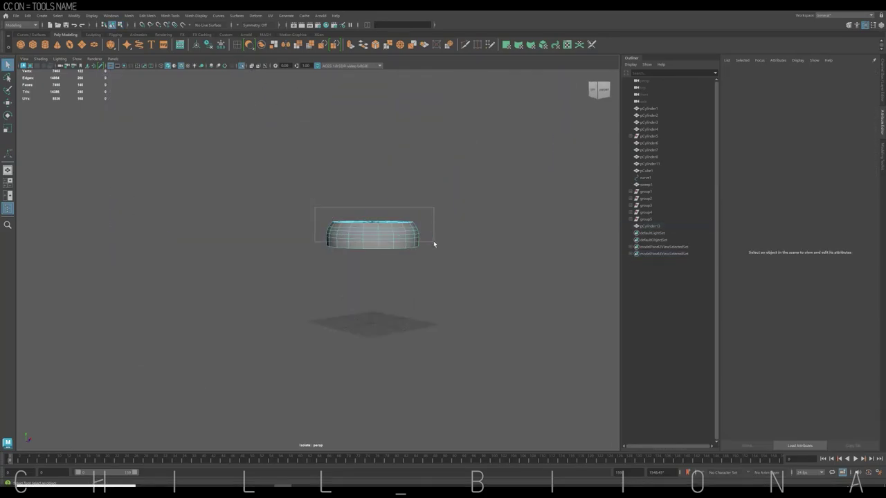
pyautogui.moveTo(433, 244)
pyautogui.keyDown('alt'); pyautogui.mouseDown()
pyautogui.moveTo(447, 239)
pyautogui.moveTo(402, 222)
pyautogui.mouseUp(); pyautogui.keyUp('alt')
pyautogui.scroll(2, 419, 185)
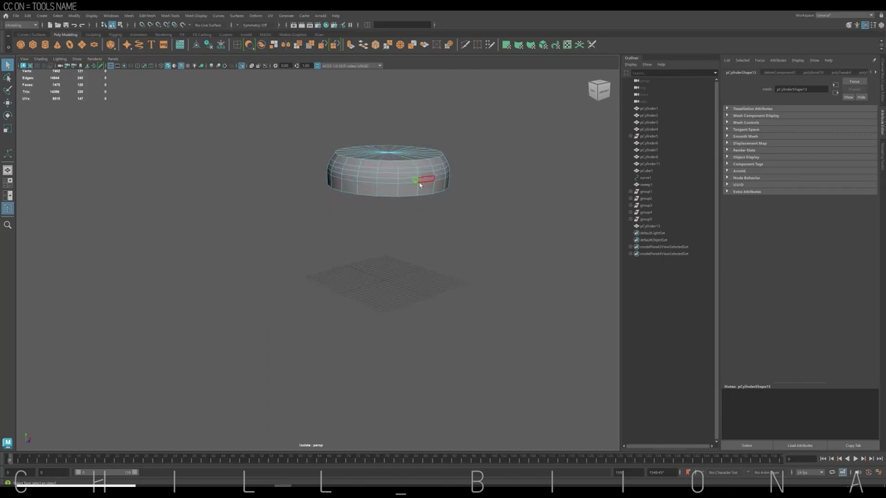
pyautogui.keyDown('alt'); pyautogui.moveTo(419, 185); pyautogui.dragTo(366, 223); pyautogui.keyUp('alt')
pyautogui.click(379, 163)
pyautogui.press('w')
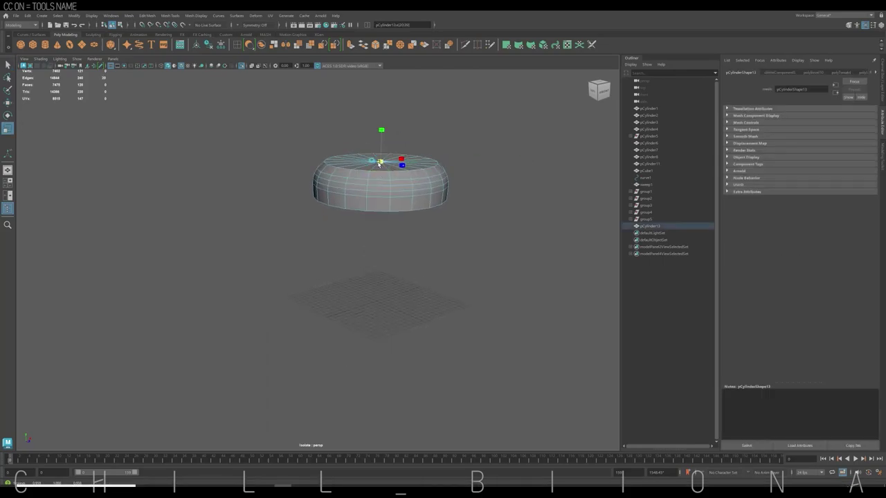
pyautogui.press('w')
pyautogui.keyDown('alt'); pyautogui.moveTo(390, 199); pyautogui.dragTo(446, 164); pyautogui.keyUp('alt')
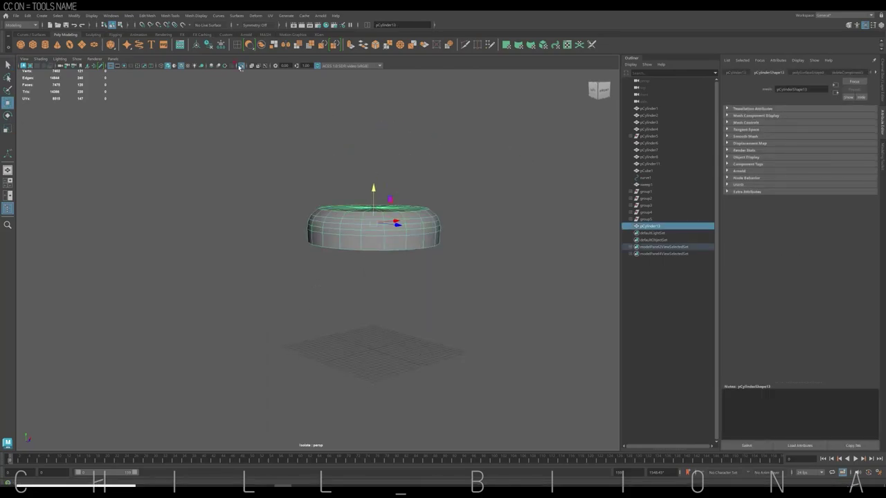
pyautogui.hotkey('ctrl', '1')
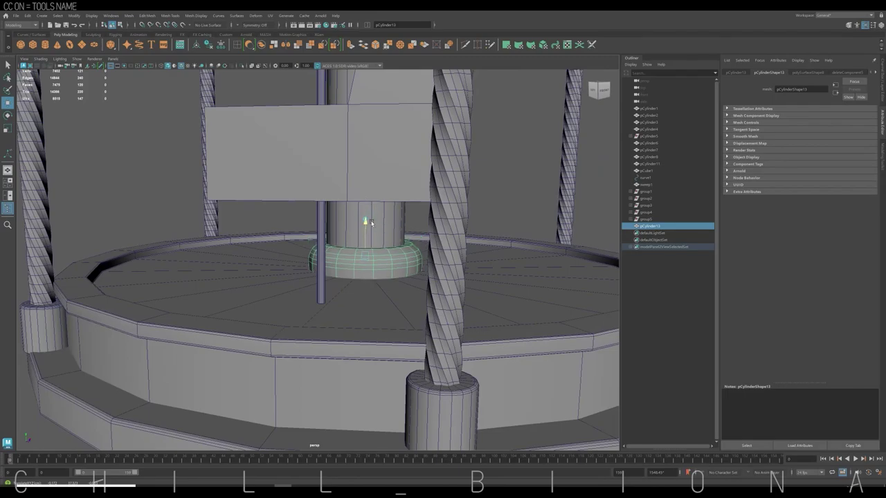
pyautogui.keyDown('alt'); pyautogui.moveTo(371, 223); pyautogui.dragTo(606, 210, button='right'); pyautogui.keyUp('alt')
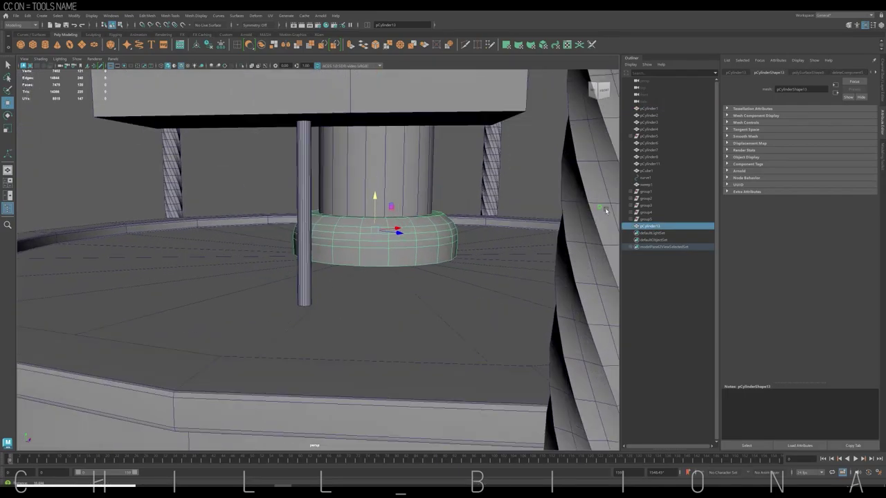
# Extrude the collar's bottom face loop into a flared lip, then return to Object Mode
pyautogui.click(297, 283)
pyautogui.click(358, 241)
pyautogui.rightClick(351, 263)
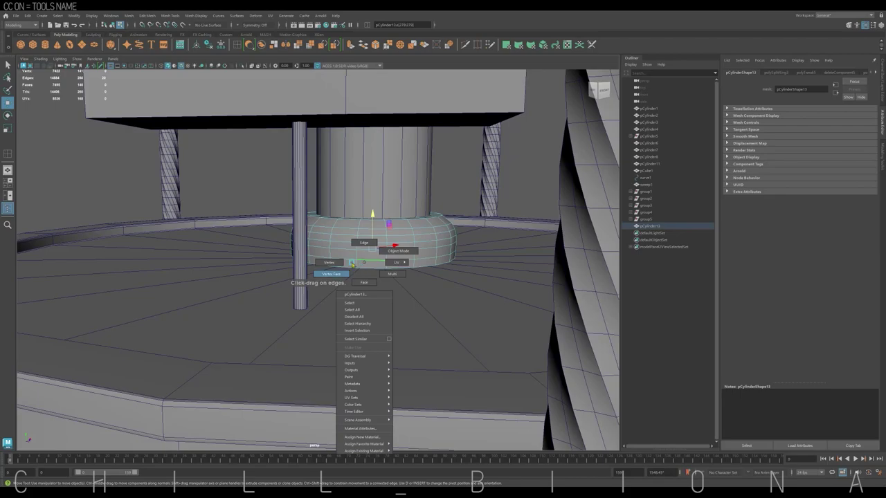
pyautogui.click(364, 282)
pyautogui.doubleClick(336, 258)
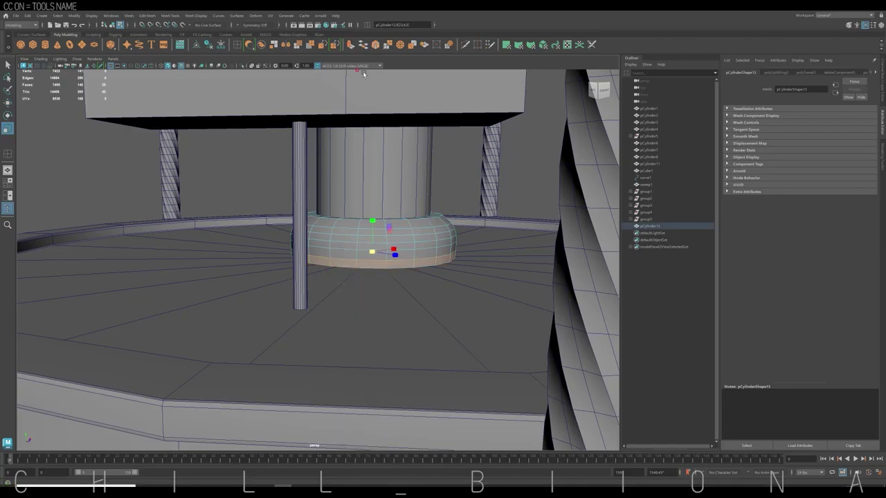
pyautogui.hotkey('ctrl', 'e')
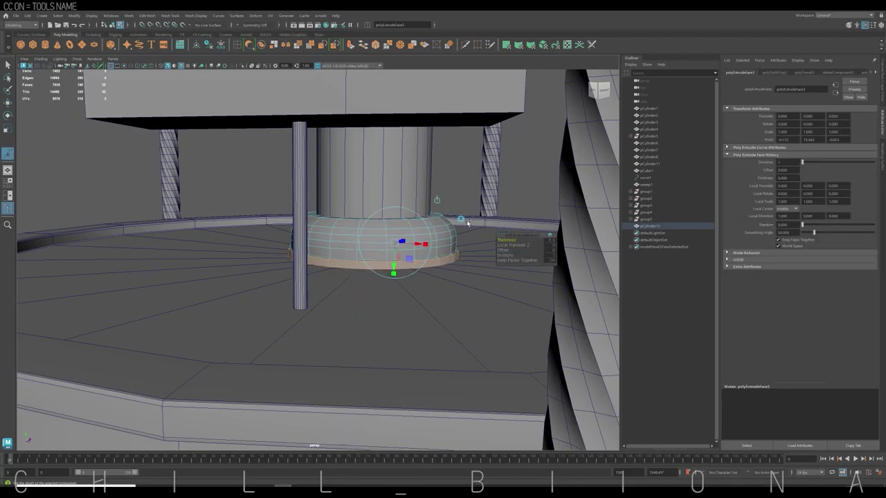
pyautogui.rightClick(377, 255)
pyautogui.click(354, 268)
pyautogui.click(378, 259)
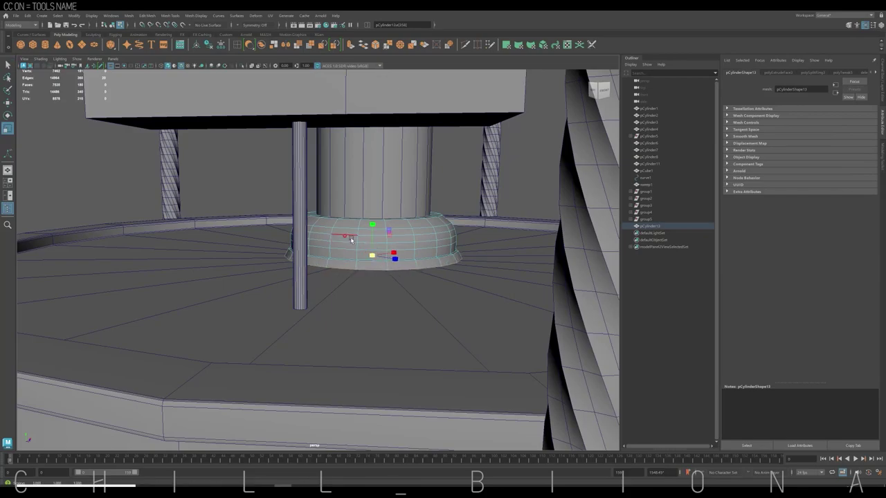
pyautogui.moveTo(351, 239); pyautogui.dragTo(369, 208, button='right')
# Isolate the central column together with its base collar and round platform
pyautogui.click(384, 189)
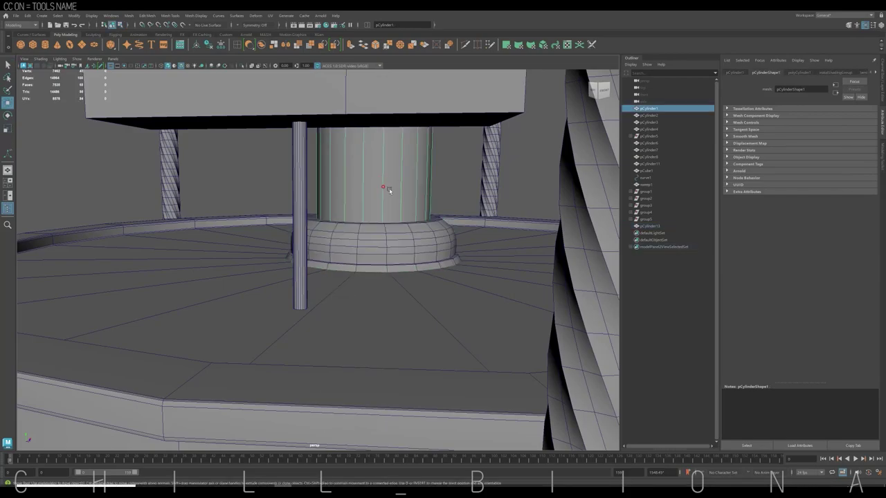
pyautogui.keyDown('alt'); pyautogui.moveTo(388, 190); pyautogui.dragTo(423, 257); pyautogui.keyUp('alt')
pyautogui.keyDown('alt'); pyautogui.moveTo(423, 257); pyautogui.dragTo(359, 309, button='right'); pyautogui.keyUp('alt')
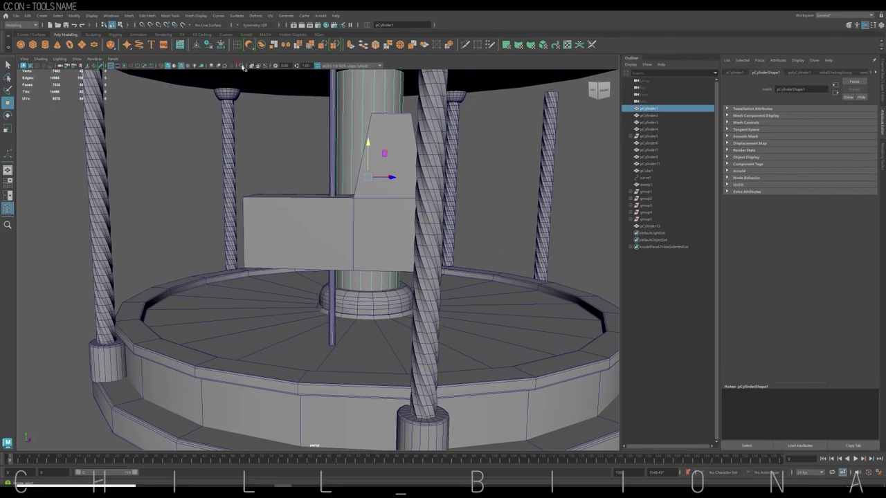
pyautogui.keyDown('shift'); pyautogui.click(367, 304); pyautogui.keyUp('shift')
pyautogui.keyDown('shift'); pyautogui.click(367, 340); pyautogui.keyUp('shift')
pyautogui.hotkey('ctrl', '1')
pyautogui.keyDown('shift'); pyautogui.moveTo(372, 212); pyautogui.dragTo(364, 229, button='right'); pyautogui.keyUp('shift')
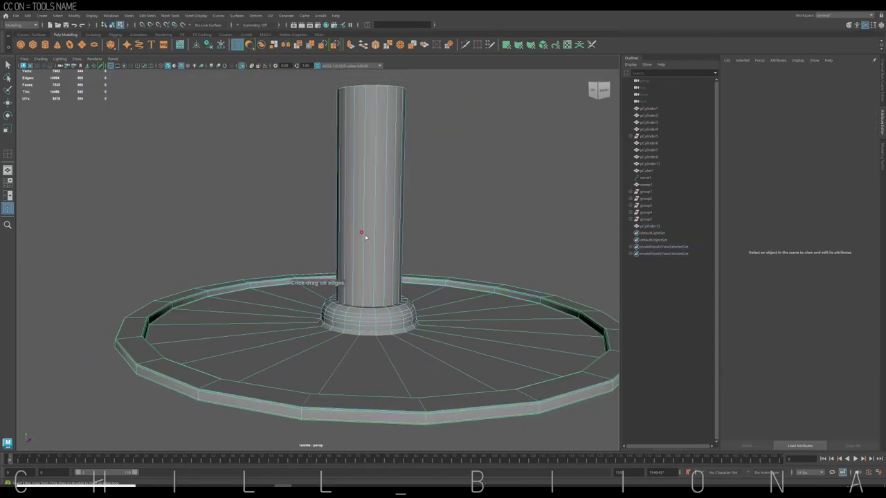
# Insert several edge loops on the column, shrinking the lower ones and widening the upper ones
pyautogui.click(372, 279)
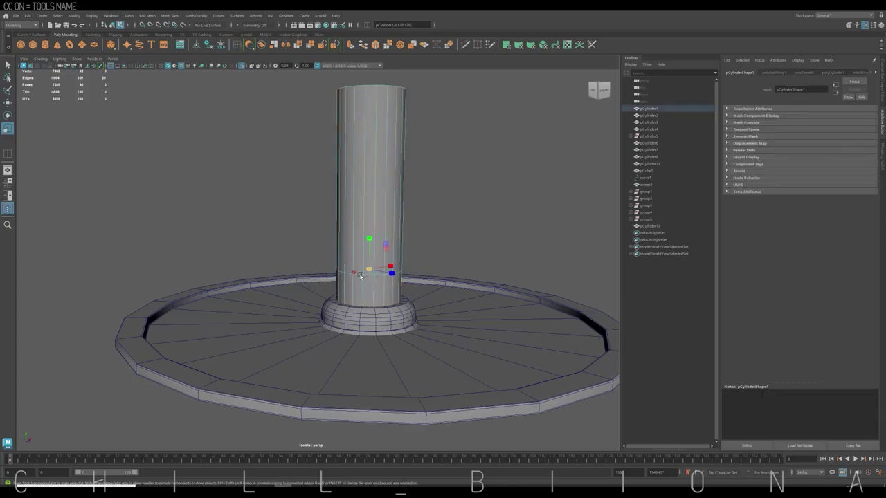
pyautogui.moveTo(368, 270); pyautogui.dragTo(360, 271)
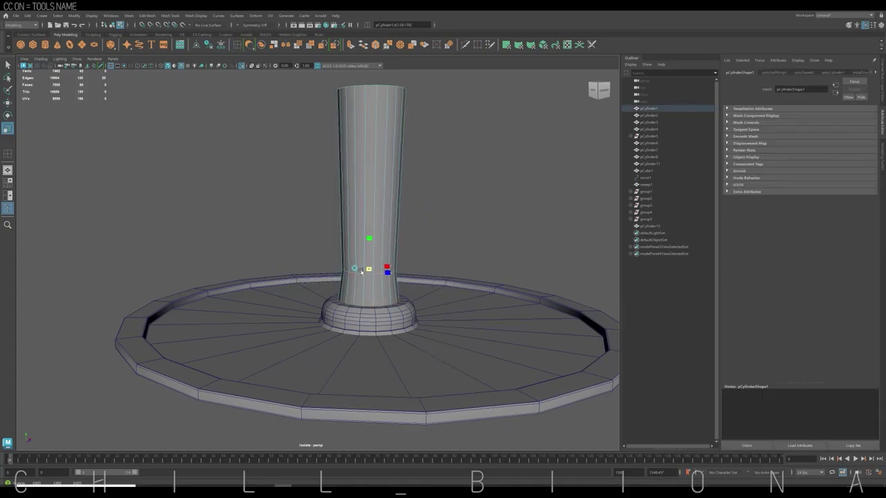
pyautogui.scroll(-2, 369, 270)
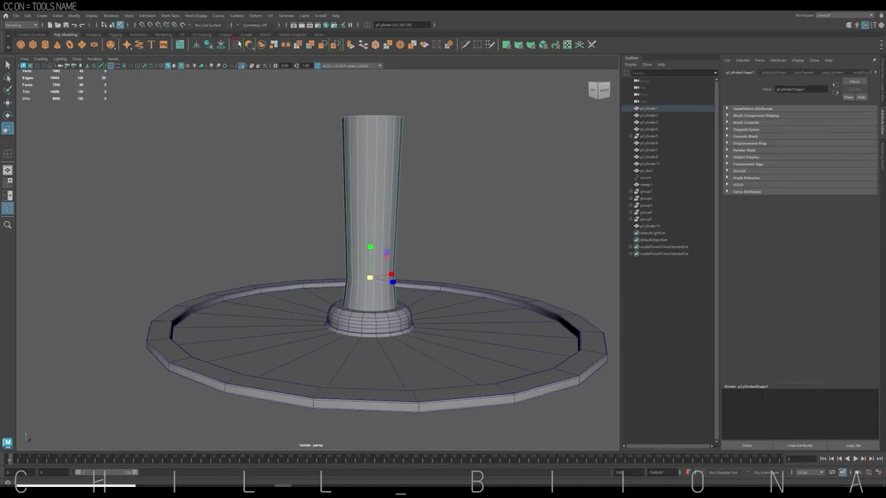
pyautogui.click(380, 202)
pyautogui.press('r')
pyautogui.moveTo(379, 201); pyautogui.dragTo(381, 198)
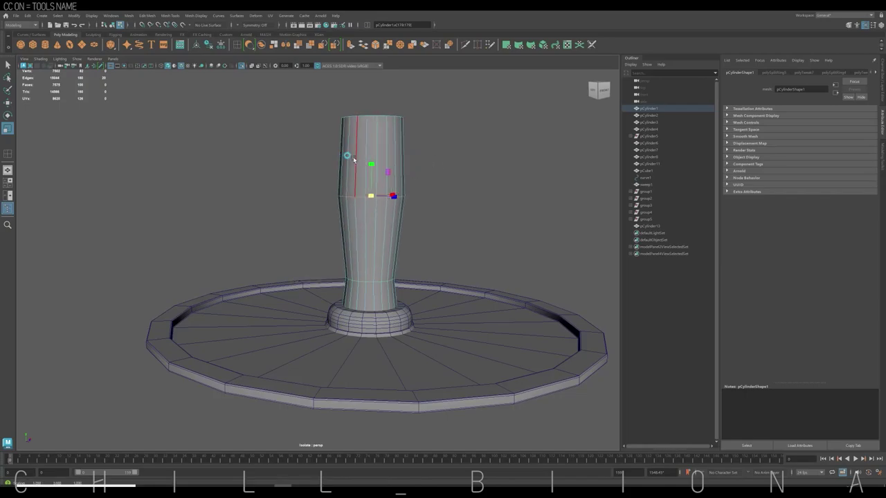
pyautogui.click(355, 194)
pyautogui.press('r')
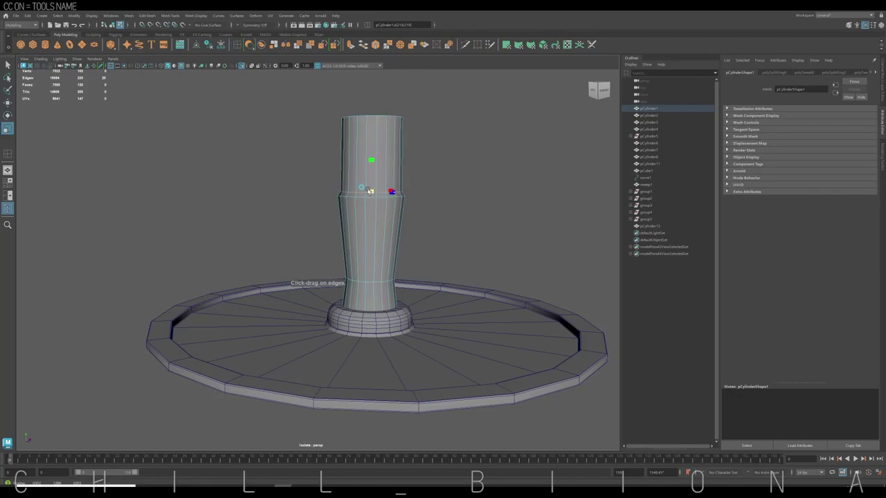
pyautogui.click(448, 134)
pyautogui.moveTo(475, 158)
pyautogui.keyDown('alt'); pyautogui.mouseDown()
pyautogui.moveTo(399, 203)
pyautogui.moveTo(405, 214)
pyautogui.moveTo(461, 193)
pyautogui.mouseUp(); pyautogui.keyUp('alt')
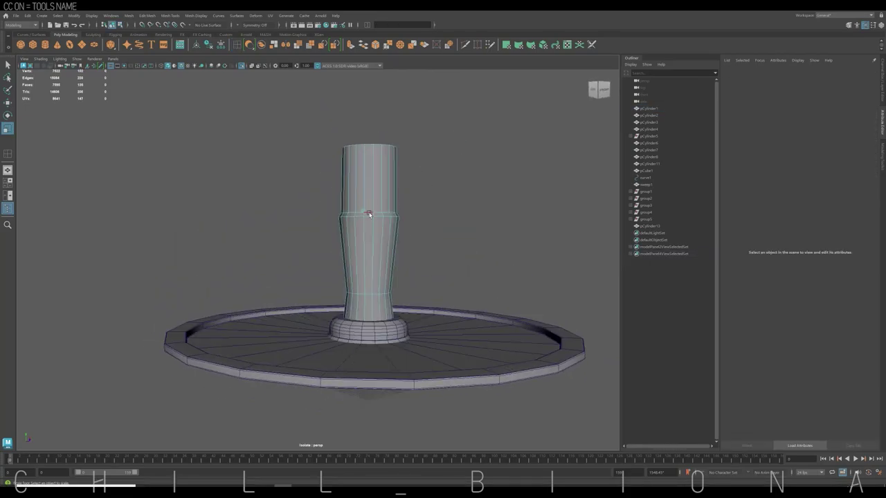
pyautogui.click(369, 179)
# Widen one of the column's edge loops by scaling it outward
pyautogui.press('w')
pyautogui.press('F10')
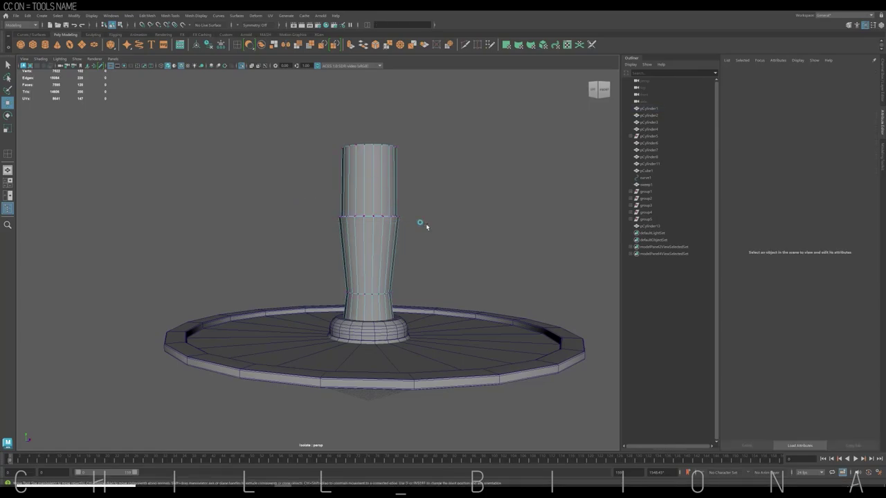
pyautogui.doubleClick(377, 217)
pyautogui.press('r')
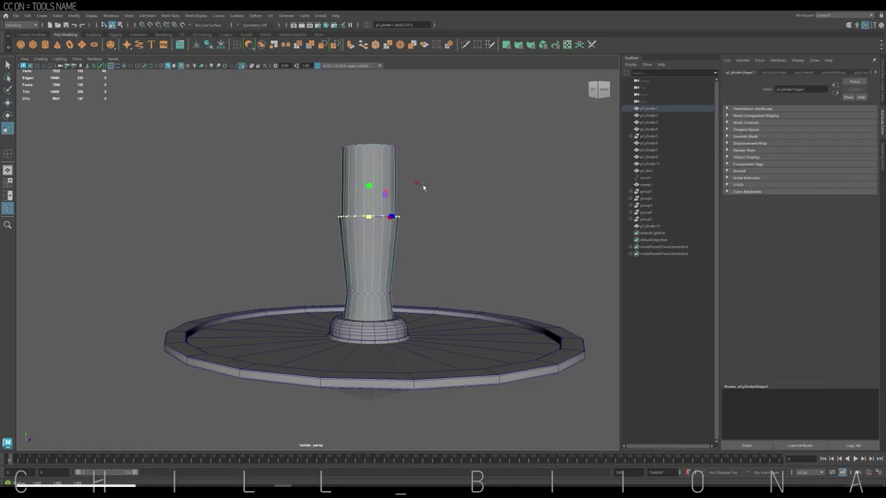
pyautogui.scroll(2, 388, 201)
pyautogui.scroll(2, 367, 187)
pyautogui.moveTo(357, 177); pyautogui.dragTo(377, 174)
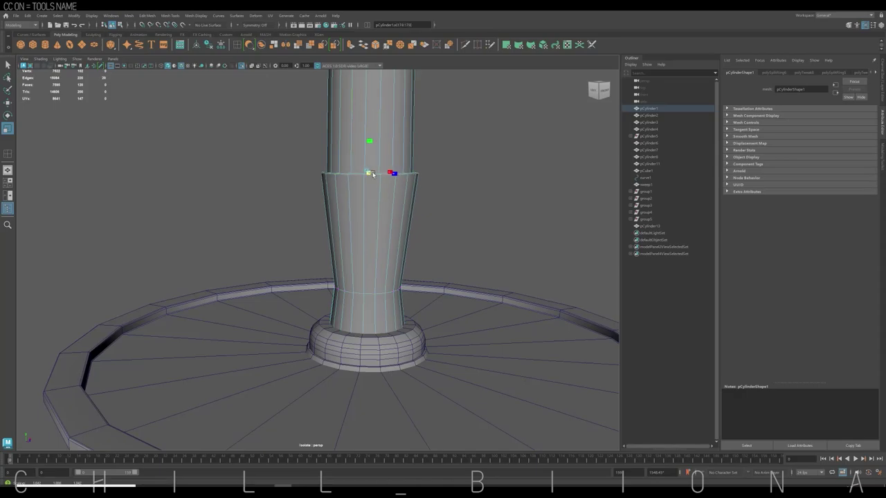
pyautogui.moveTo(425, 168); pyautogui.dragTo(443, 138, button='right')
pyautogui.scroll(-2, 340, 227)
# Delete the central column's top cap face
pyautogui.moveTo(339, 227); pyautogui.dragTo(369, 103, button='right')
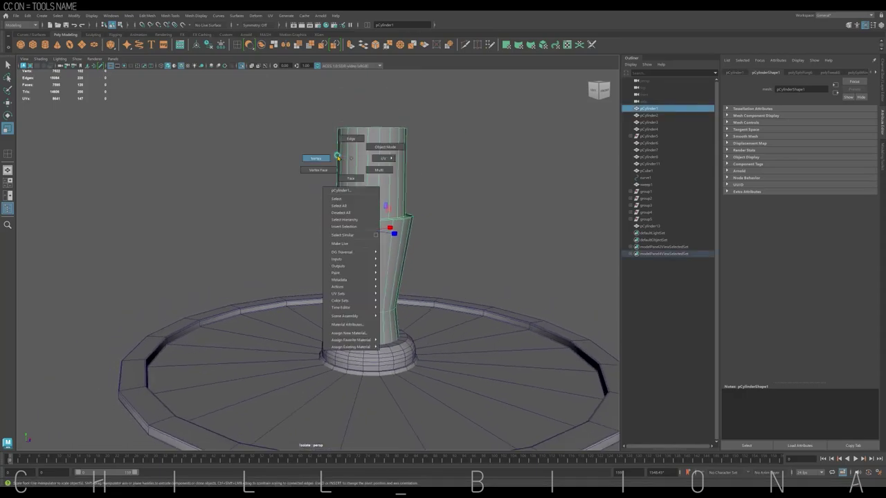
pyautogui.keyDown('alt'); pyautogui.moveTo(369, 104); pyautogui.dragTo(462, 170); pyautogui.keyUp('alt')
pyautogui.scroll(-2, 461, 170)
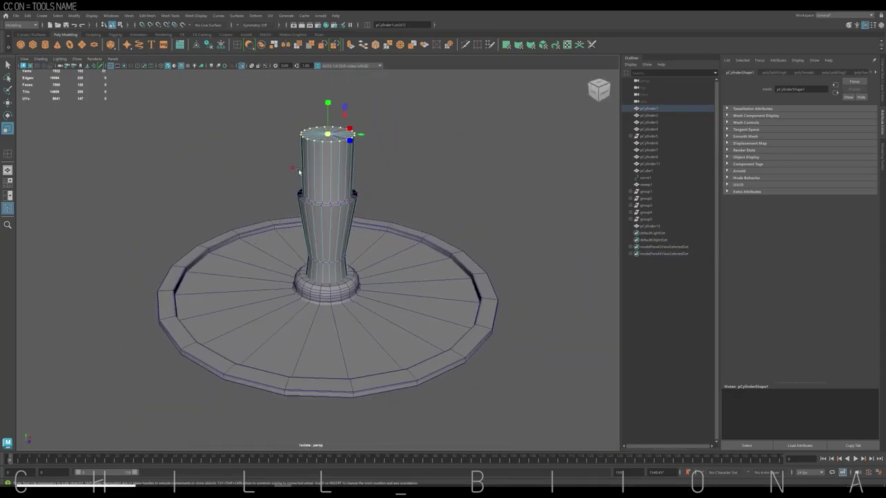
pyautogui.scroll(2, 406, 148)
pyautogui.keyDown('shift'); pyautogui.moveTo(405, 148); pyautogui.dragTo(406, 154, button='right'); pyautogui.keyUp('shift')
pyautogui.scroll(3, 338, 187)
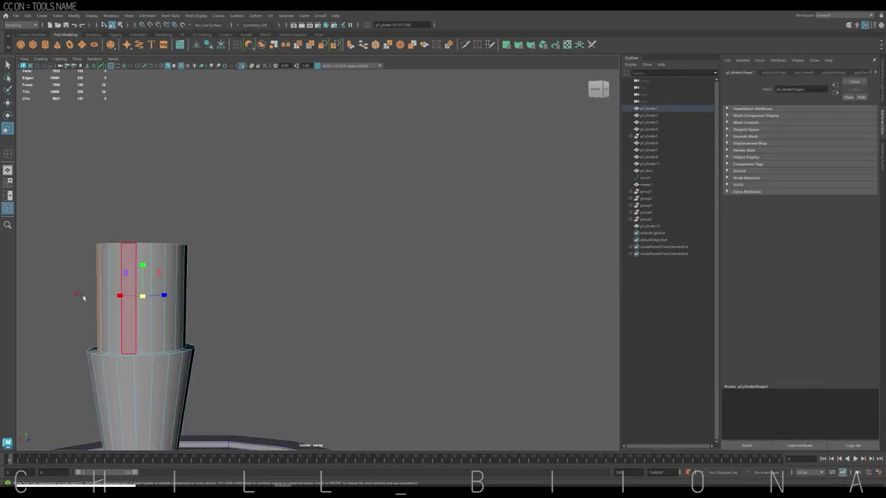
pyautogui.scroll(-3, 358, 223)
pyautogui.press('Delete')
# Bevel an edge loop on the column's stepped rim twice
pyautogui.keyDown('alt'); pyautogui.moveTo(357, 207); pyautogui.dragTo(242, 191); pyautogui.keyUp('alt')
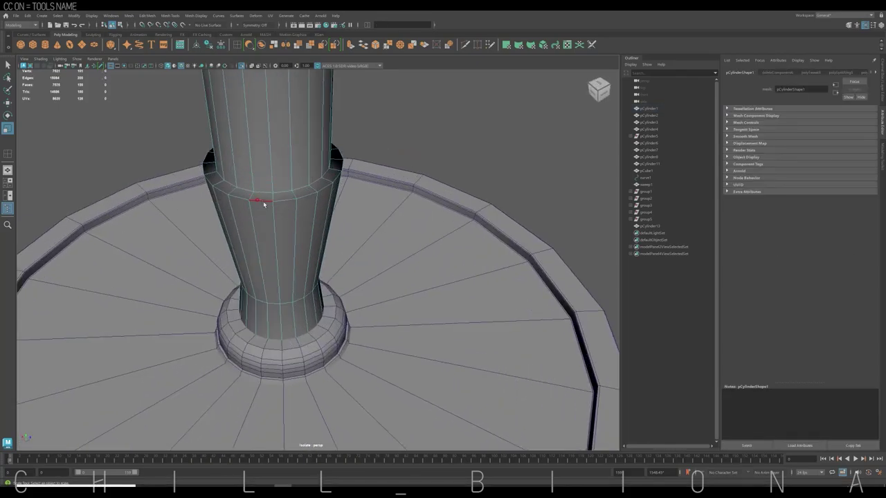
pyautogui.doubleClick(253, 196)
pyautogui.hotkey('ctrl', 'b')
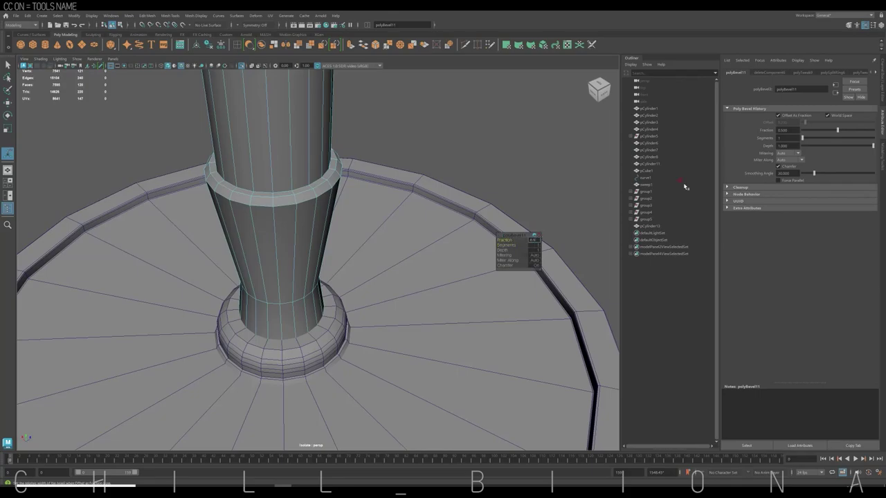
pyautogui.click(284, 195)
pyautogui.hotkey('ctrl', 'b')
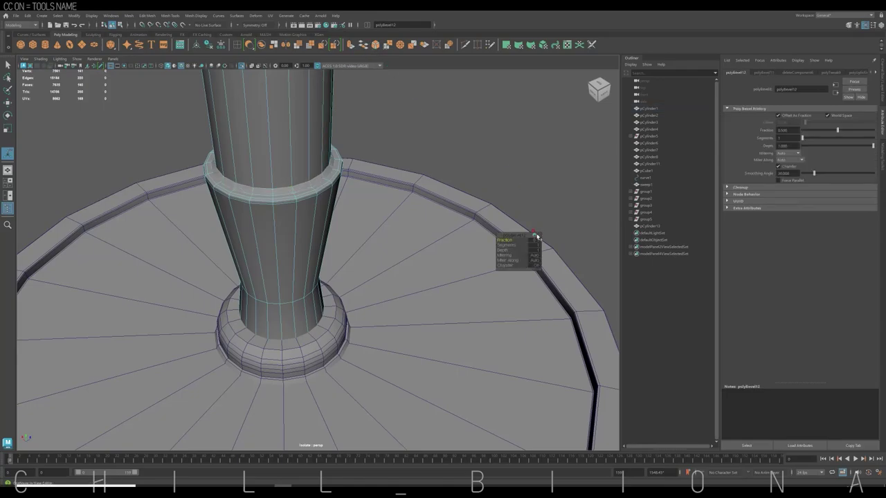
pyautogui.click(536, 156)
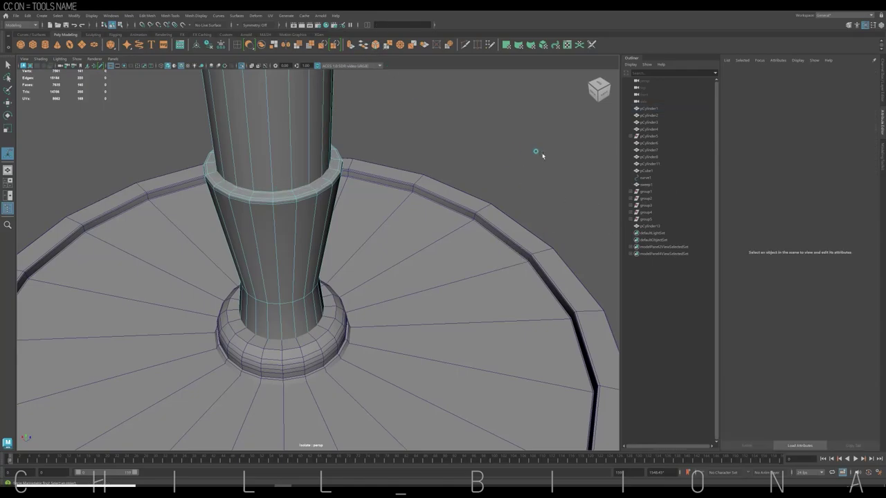
pyautogui.scroll(-5, 346, 208)
pyautogui.click(305, 214)
pyautogui.keyDown('alt'); pyautogui.moveTo(421, 174); pyautogui.dragTo(222, 82); pyautogui.keyUp('alt')
# Raise the column's waist edge loop slightly along Y, then isolate the column
pyautogui.hotkey('ctrl', '1')
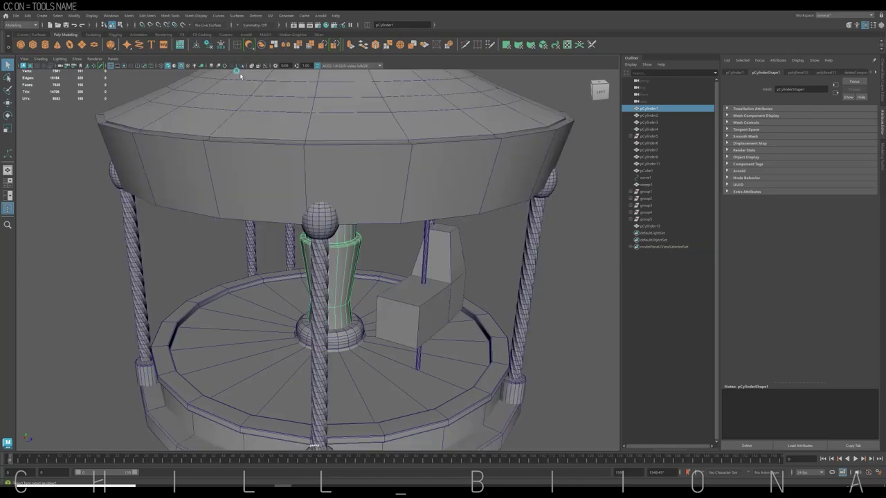
pyautogui.scroll(-3, 406, 228)
pyautogui.moveTo(405, 228)
pyautogui.keyDown('alt'); pyautogui.mouseDown()
pyautogui.moveTo(389, 224)
pyautogui.moveTo(360, 179)
pyautogui.mouseUp(); pyautogui.keyUp('alt')
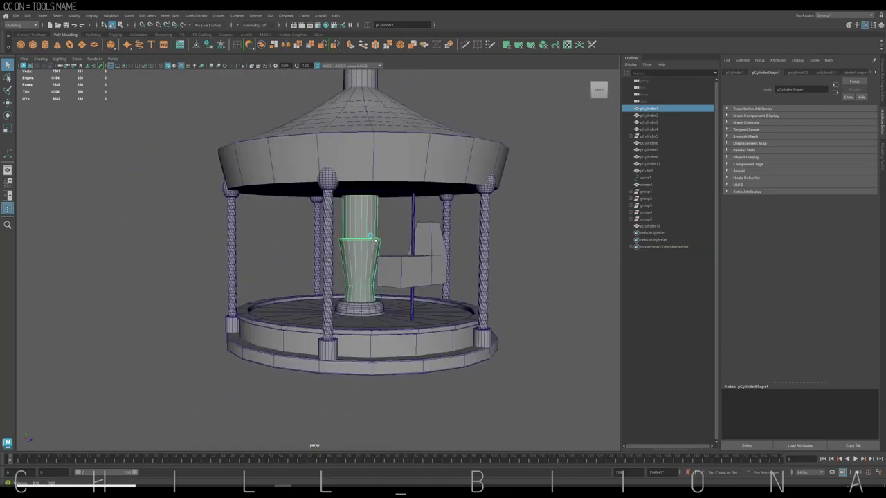
pyautogui.press('F10')
pyautogui.press('w')
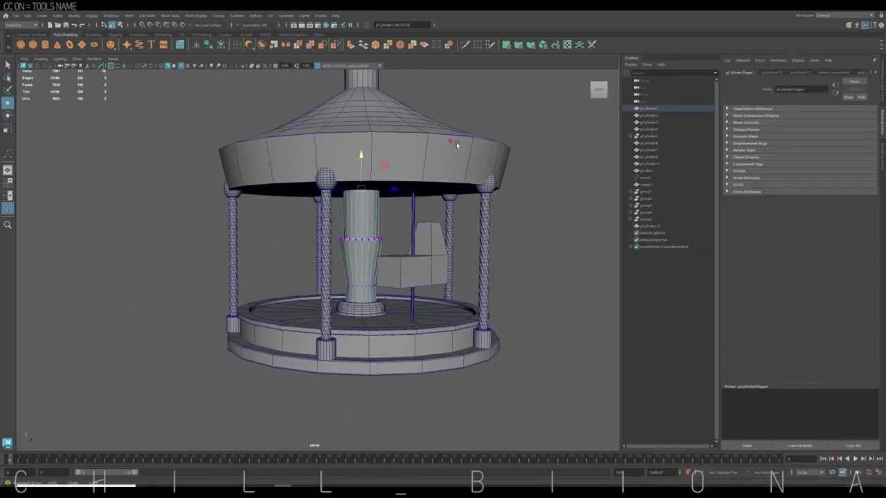
pyautogui.moveTo(402, 245); pyautogui.dragTo(360, 200)
pyautogui.press('F8')
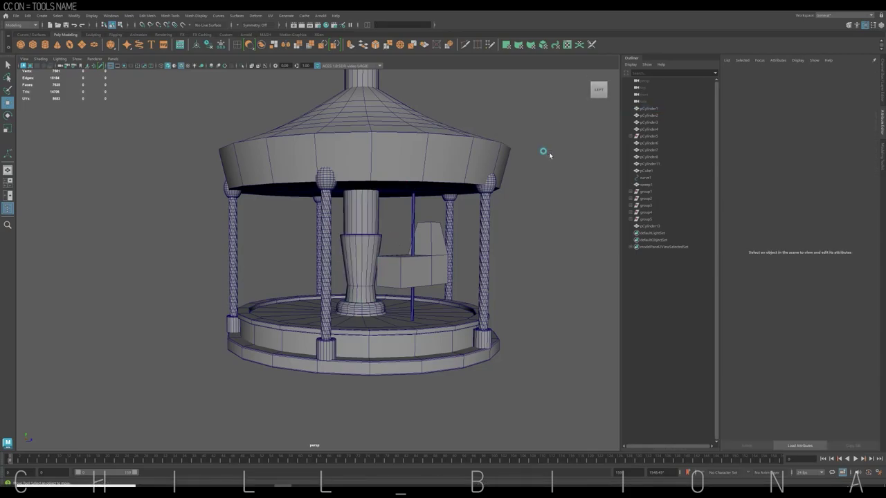
pyautogui.hotkey('ctrl', '1')
# Duplicate a vertical strip of faces from the column as a separate piece
pyautogui.press('f')
pyautogui.moveTo(395, 154); pyautogui.dragTo(391, 190, button='right')
pyautogui.click(339, 201)
pyautogui.click(333, 408)
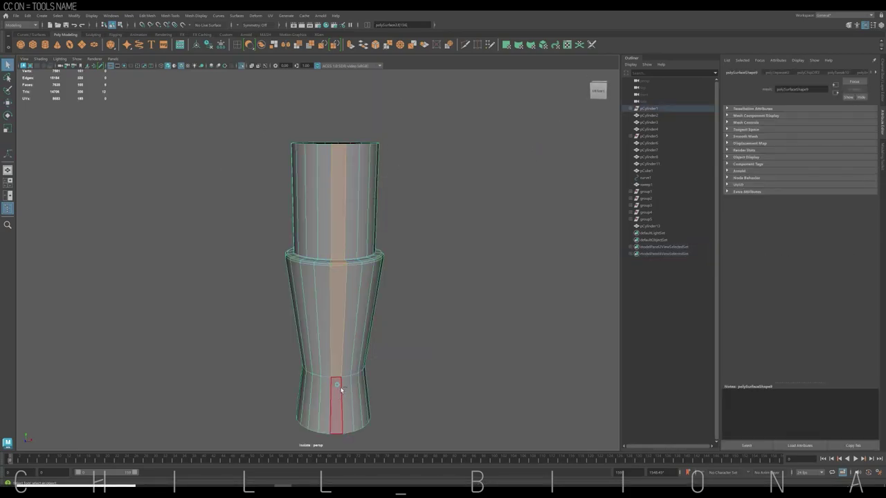
pyautogui.click(423, 44)
pyautogui.click(438, 194)
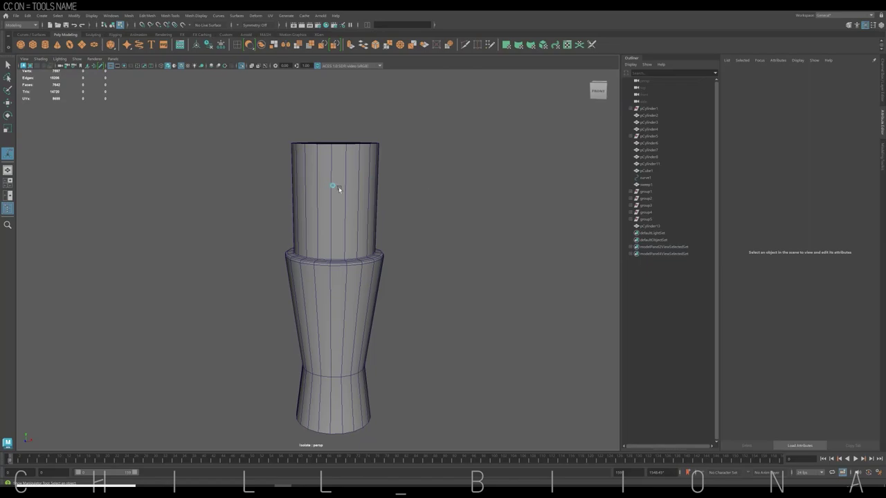
pyautogui.click(339, 228)
pyautogui.press('w')
pyautogui.click(435, 219)
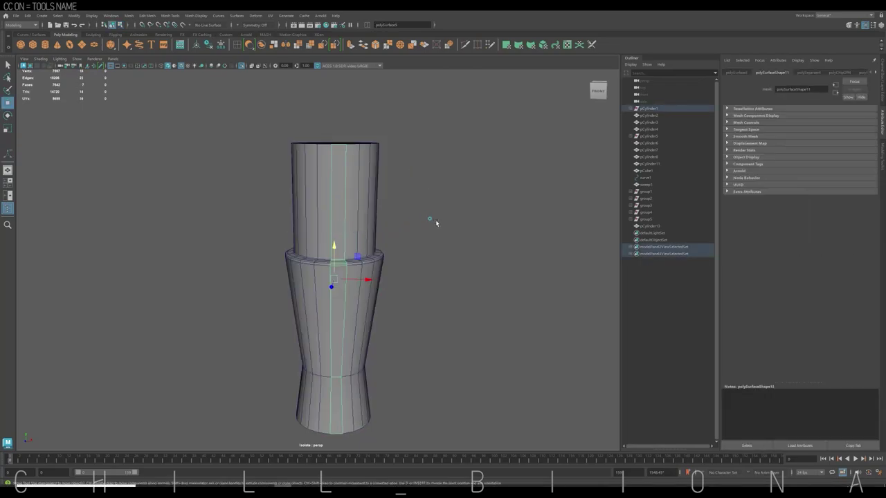
pyautogui.keyDown('alt'); pyautogui.moveTo(435, 219); pyautogui.dragTo(422, 249); pyautogui.keyUp('alt')
# Extrude the strip's edges to give it thickness
pyautogui.click(236, 45)
pyautogui.rightClick(366, 148)
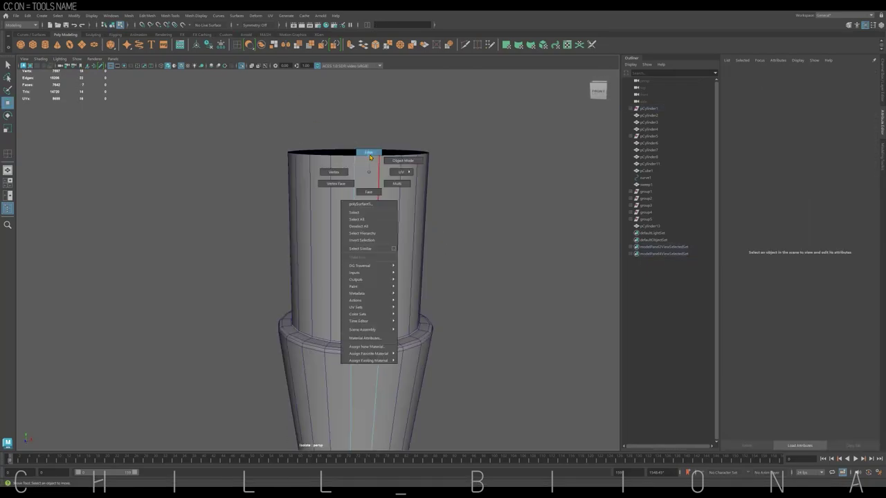
pyautogui.click(366, 154)
pyautogui.press('f')
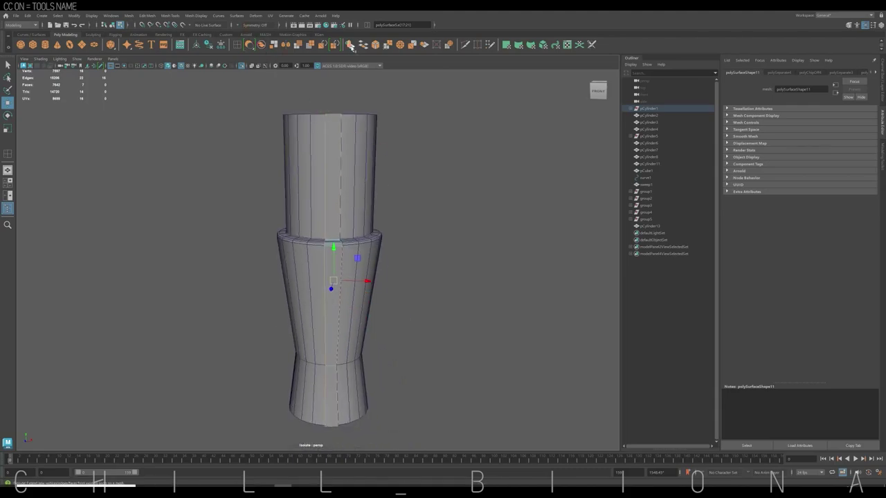
pyautogui.click(351, 45)
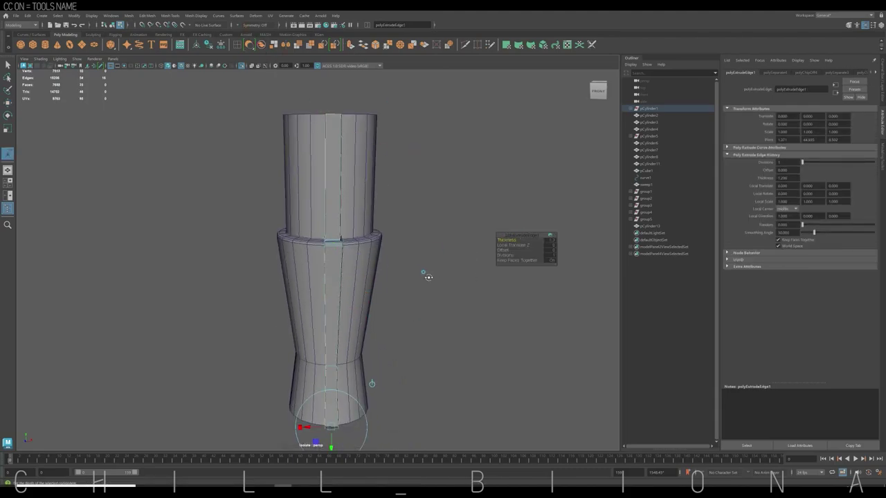
pyautogui.moveTo(428, 276)
pyautogui.keyDown('alt'); pyautogui.mouseDown()
pyautogui.moveTo(445, 281)
pyautogui.moveTo(502, 234)
pyautogui.mouseUp(); pyautogui.keyUp('alt')
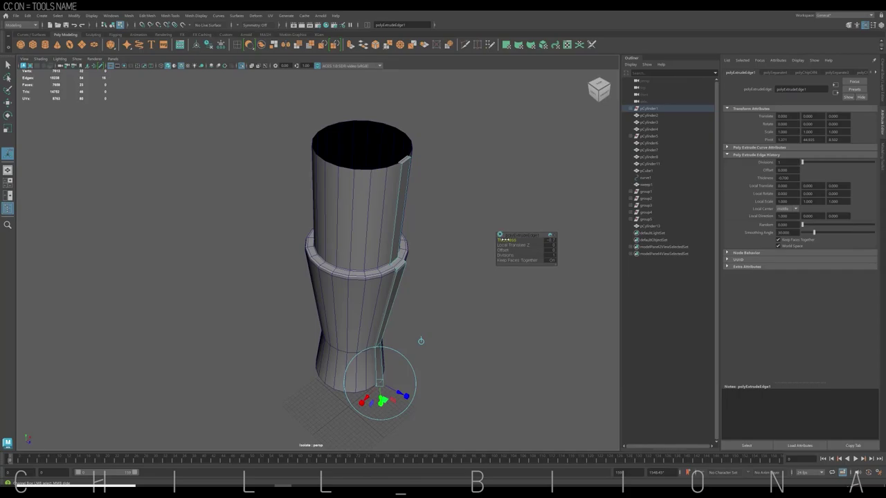
pyautogui.moveTo(462, 212); pyautogui.dragTo(402, 175, button='right')
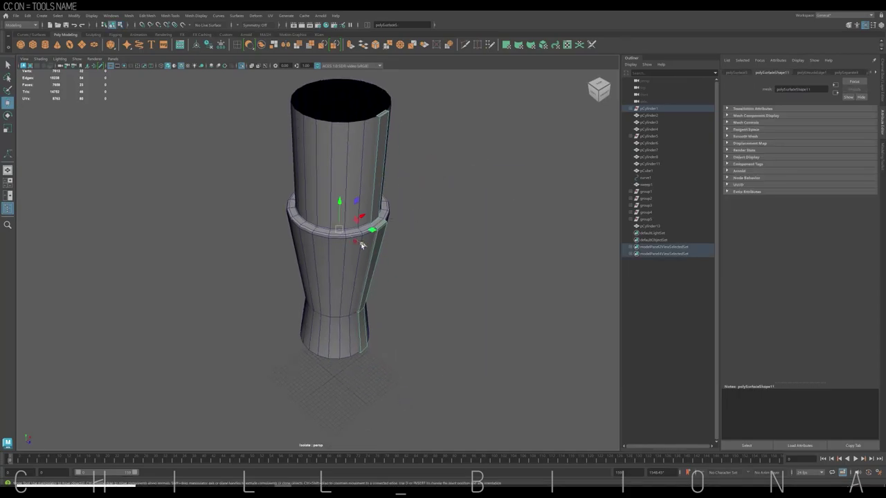
# Delete the unwanted faces along the strip's side
pyautogui.moveTo(361, 245)
pyautogui.keyDown('alt'); pyautogui.mouseDown()
pyautogui.moveTo(425, 254)
pyautogui.moveTo(377, 259)
pyautogui.mouseUp(); pyautogui.keyUp('alt')
pyautogui.click(422, 254)
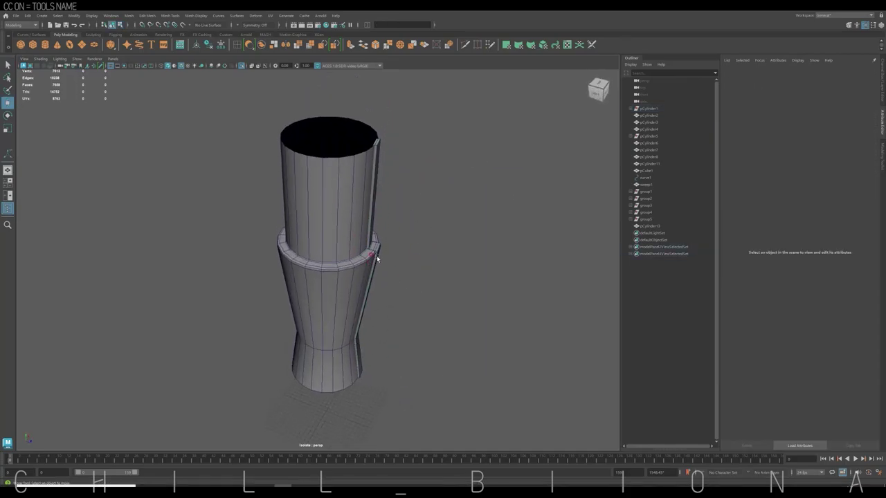
pyautogui.click(377, 259)
pyautogui.moveTo(422, 236)
pyautogui.keyDown('alt'); pyautogui.mouseDown()
pyautogui.moveTo(360, 247)
pyautogui.moveTo(381, 240)
pyautogui.mouseUp(); pyautogui.keyUp('alt')
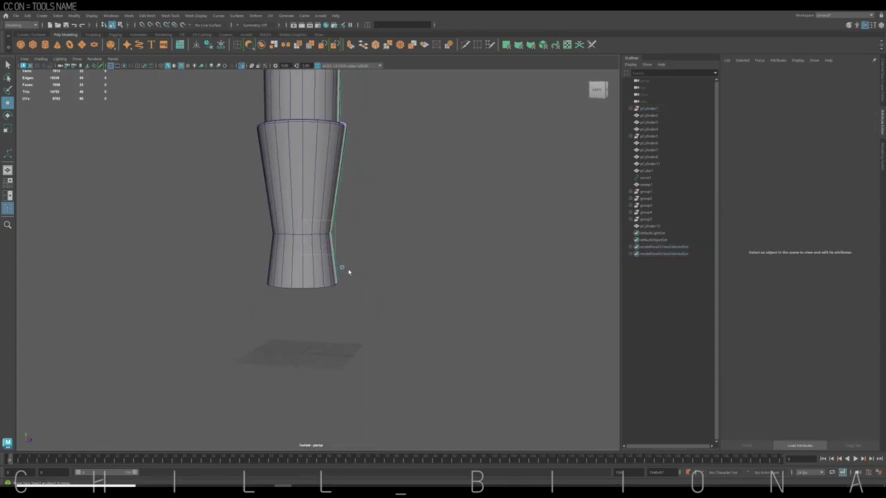
pyautogui.click(333, 225)
pyautogui.keyDown('alt'); pyautogui.moveTo(352, 296); pyautogui.dragTo(354, 296); pyautogui.keyUp('alt')
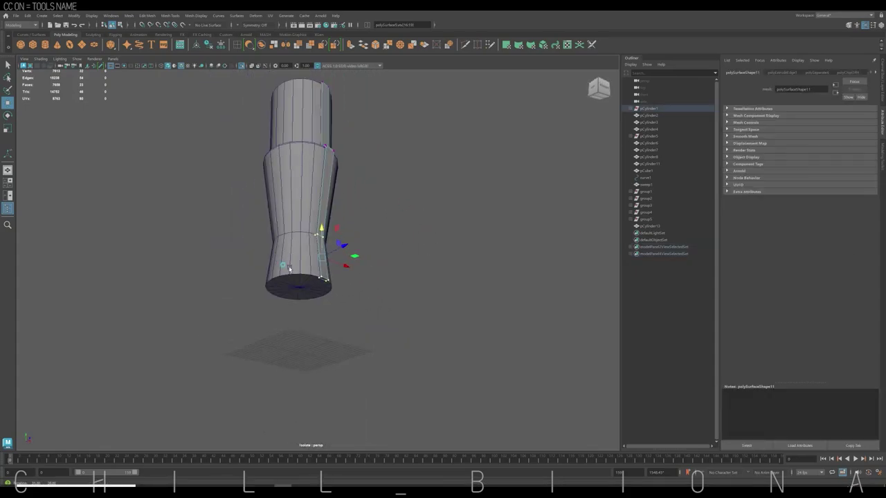
pyautogui.press('Delete')
pyautogui.keyDown('alt'); pyautogui.moveTo(406, 221); pyautogui.dragTo(362, 234); pyautogui.keyUp('alt')
# Bevel the strip's vertical edges with multiple segments
pyautogui.moveTo(445, 148); pyautogui.dragTo(445, 132, button='right')
pyautogui.keyDown('alt'); pyautogui.moveTo(445, 132); pyautogui.dragTo(376, 233); pyautogui.keyUp('alt')
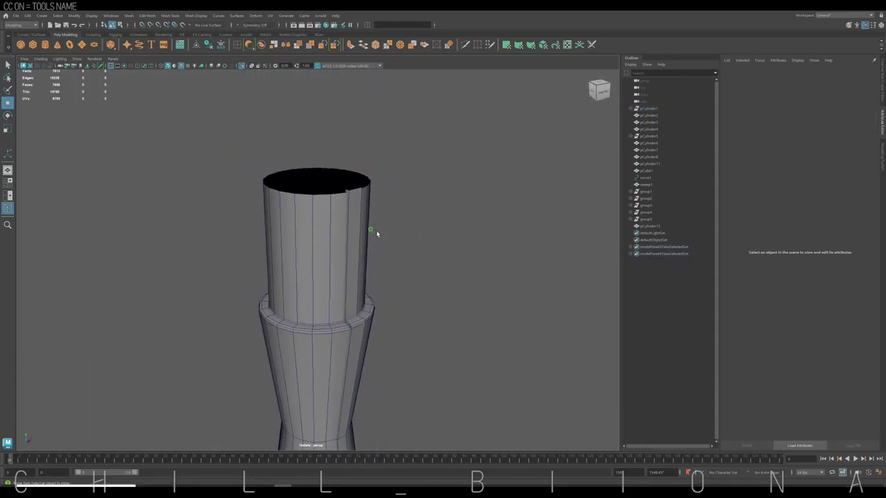
pyautogui.doubleClick(366, 142)
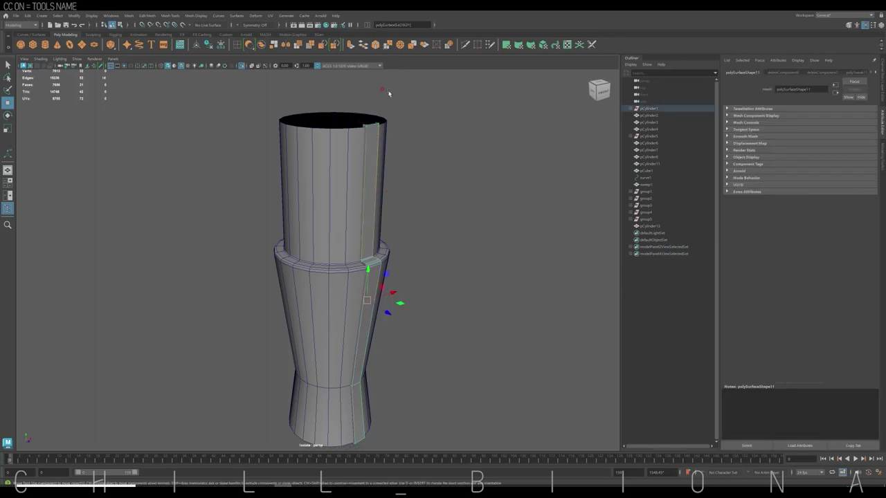
pyautogui.click(374, 44)
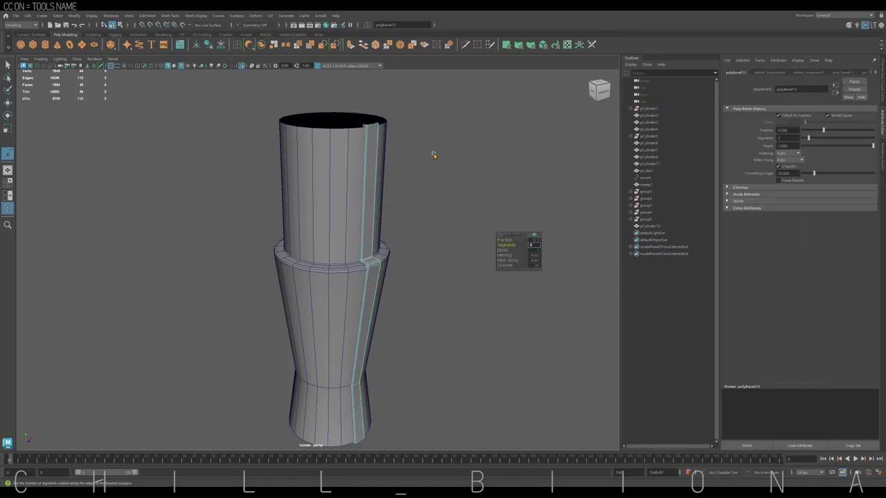
pyautogui.click(442, 180)
pyautogui.click(369, 165)
# In the top view, rotate-copy the bevelled strip evenly around the column's axis as vertical ribs
pyautogui.press('space')
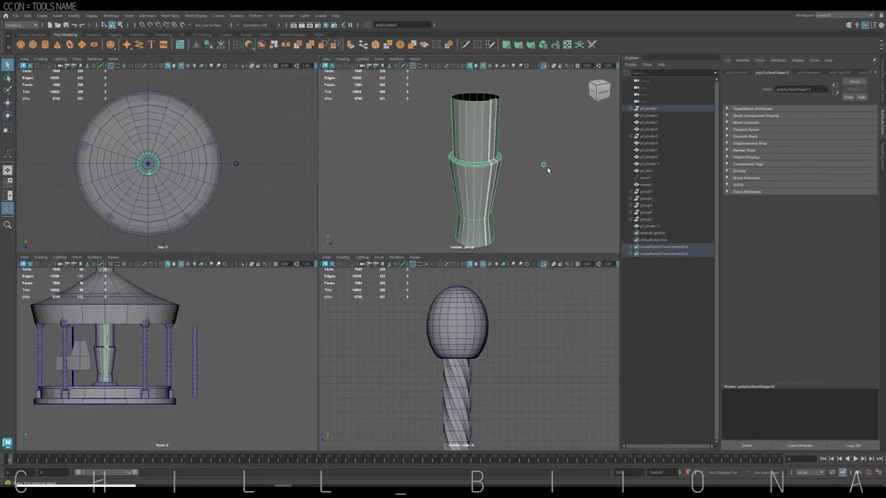
pyautogui.click(242, 65)
pyautogui.press('f')
pyautogui.press('e')
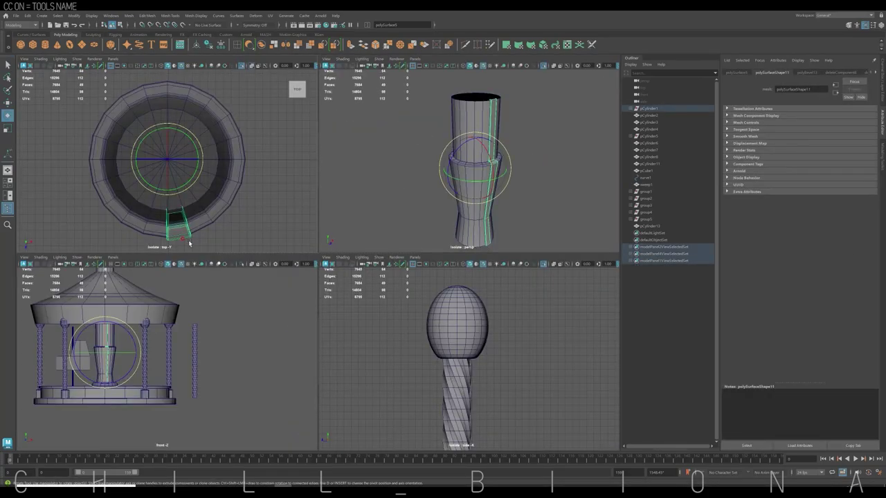
pyautogui.moveTo(201, 154)
pyautogui.mouseDown()
pyautogui.moveTo(181, 109)
pyautogui.moveTo(189, 126)
pyautogui.moveTo(205, 130)
pyautogui.mouseUp()
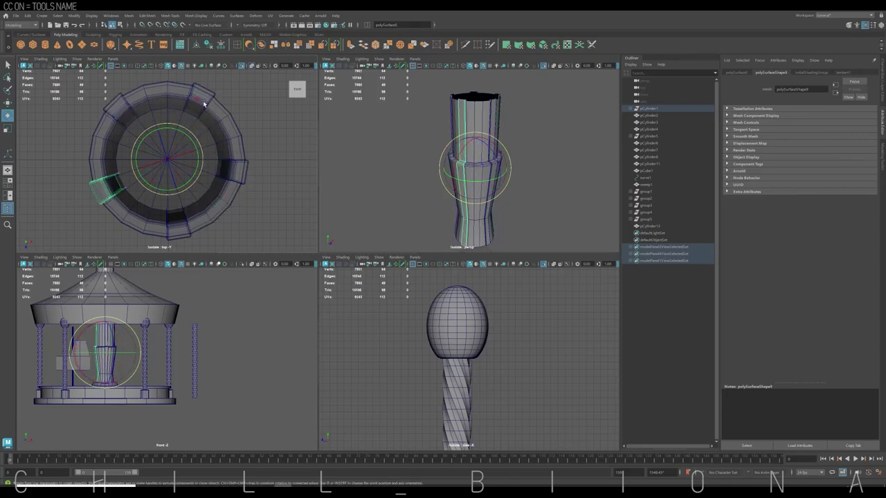
pyautogui.press('space')
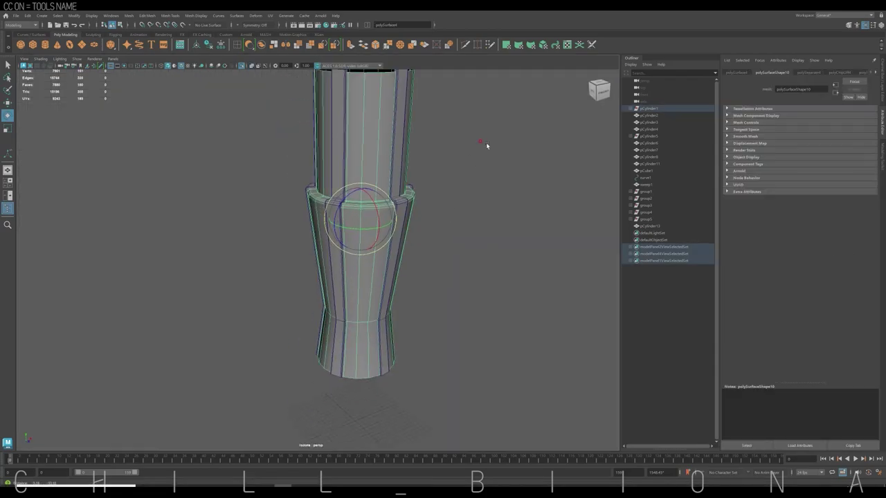
pyautogui.scroll(3, 486, 143)
pyautogui.scroll(2, 472, 186)
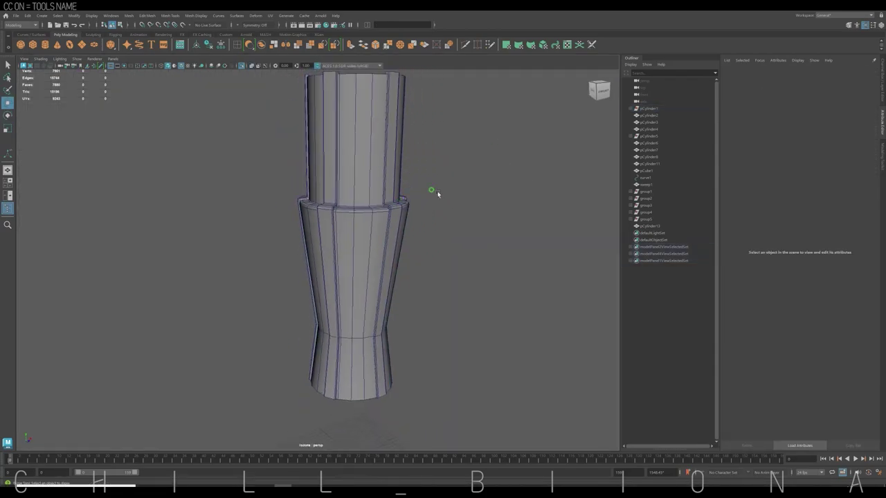
pyautogui.keyDown('shift'); pyautogui.moveTo(433, 192); pyautogui.dragTo(381, 166, button='right'); pyautogui.keyUp('shift')
# Add an edge loop near the flared rim and duplicate that face ring as a separate band
pyautogui.click(377, 171)
pyautogui.press('w')
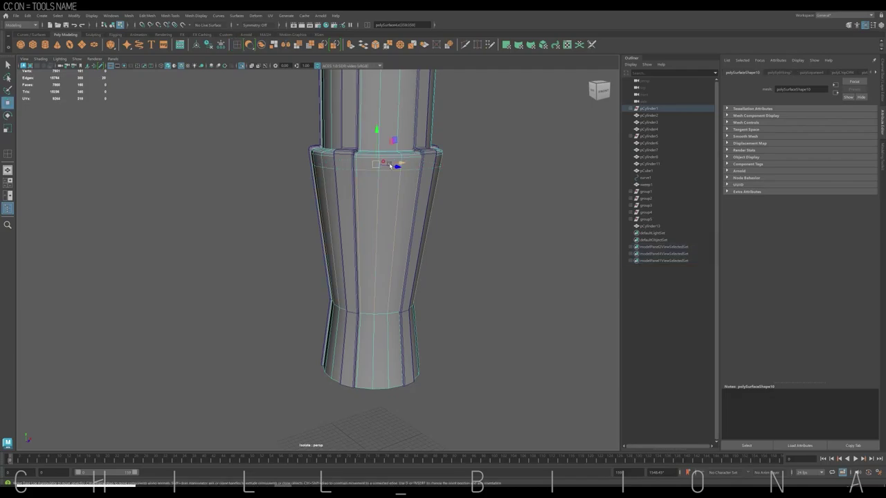
pyautogui.doubleClick(399, 167)
pyautogui.scroll(2, 399, 167)
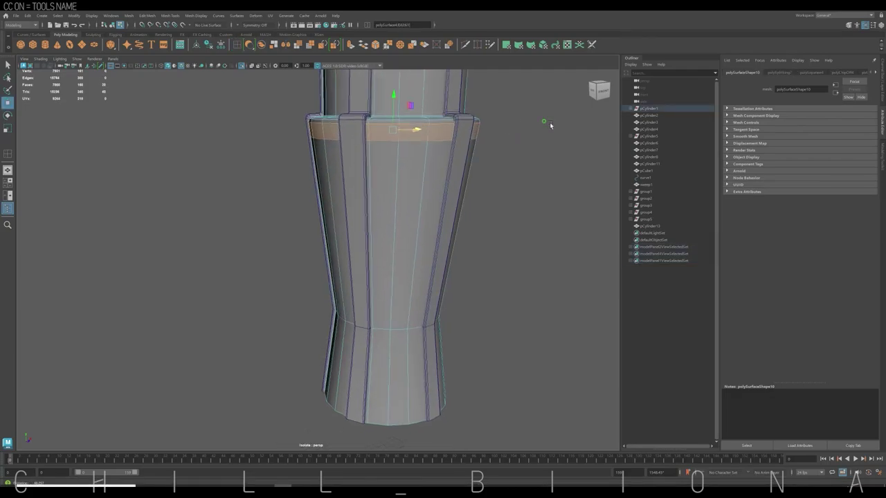
pyautogui.scroll(2, 395, 142)
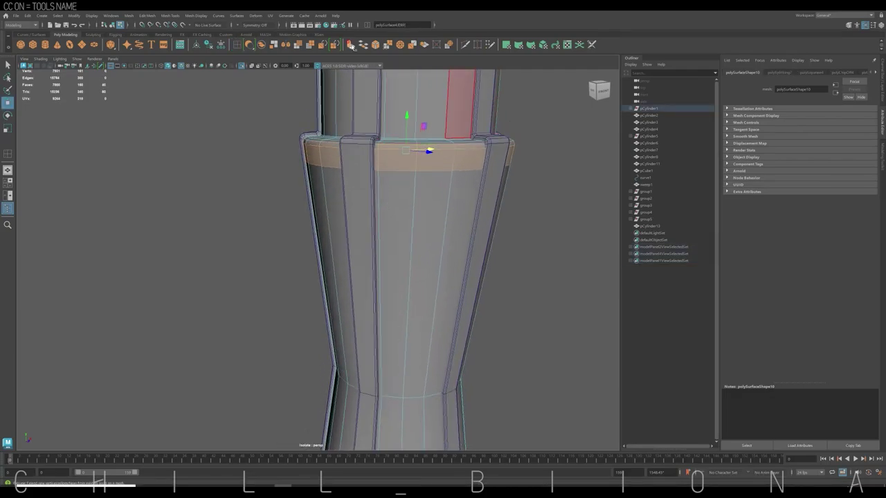
pyautogui.click(423, 46)
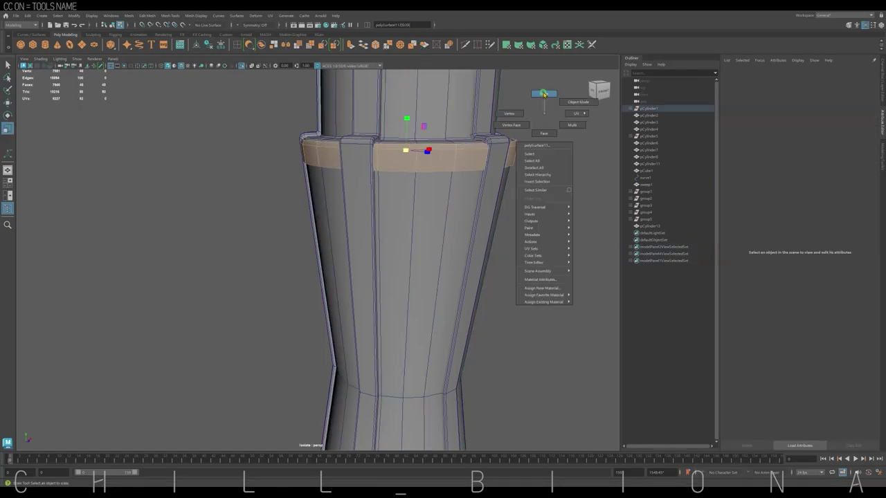
# Extrude the band's edges for thickness and bevel its edge ring
pyautogui.moveTo(407, 150); pyautogui.dragTo(436, 159, button='right')
pyautogui.click(363, 46)
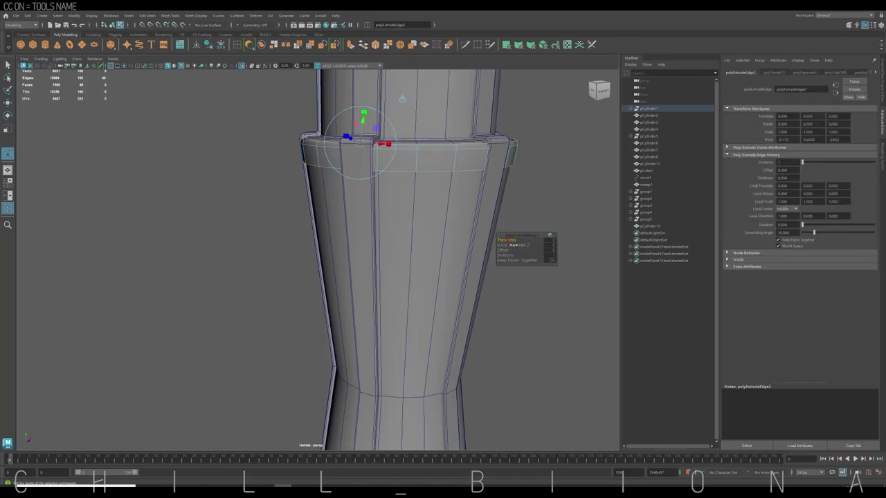
pyautogui.moveTo(502, 237)
pyautogui.keyDown('alt'); pyautogui.mouseDown()
pyautogui.moveTo(429, 247)
pyautogui.moveTo(467, 304)
pyautogui.moveTo(465, 315)
pyautogui.mouseUp(); pyautogui.keyUp('alt')
pyautogui.click(374, 45)
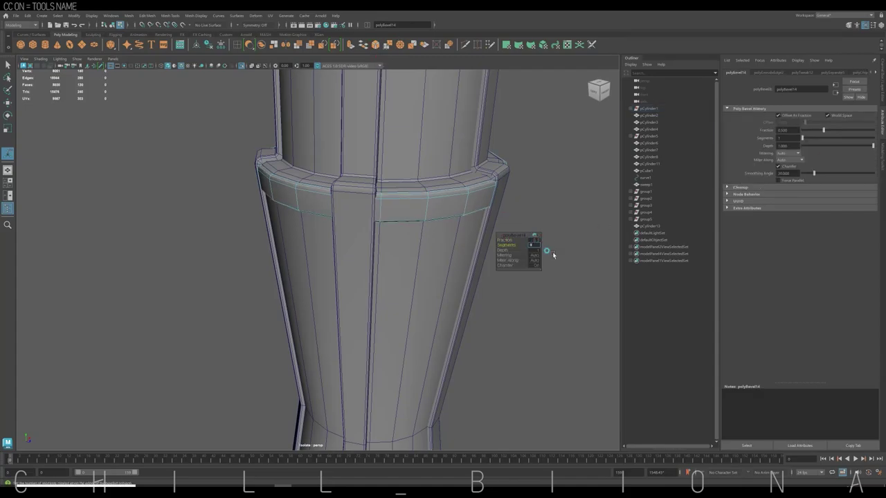
pyautogui.click(532, 136)
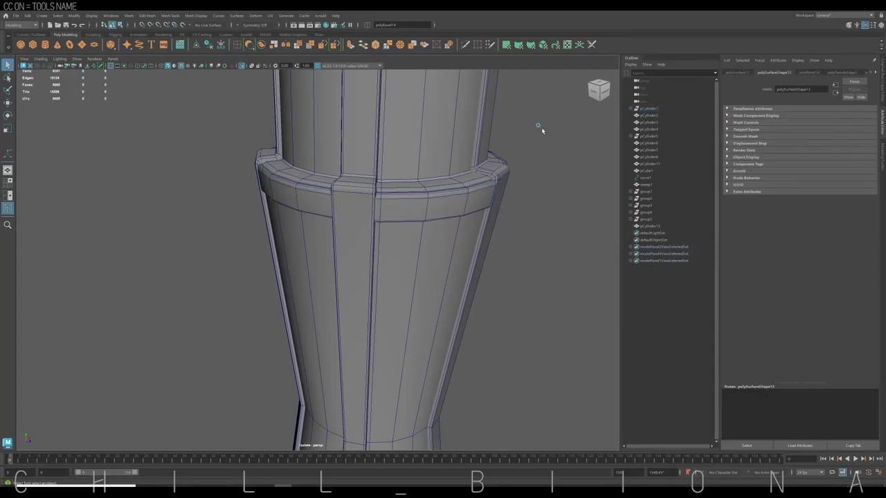
# Isolate the band, lower its inner edge loop slightly, then show all carousel objects again
pyautogui.click(419, 203)
pyautogui.click(239, 65)
pyautogui.click(239, 65)
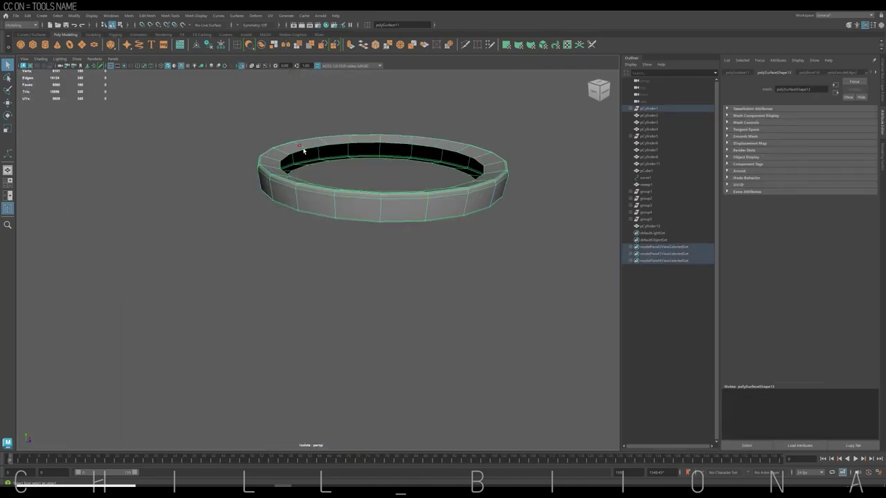
pyautogui.press('w')
pyautogui.moveTo(383, 129)
pyautogui.mouseDown()
pyautogui.moveTo(522, 97)
pyautogui.moveTo(321, 149)
pyautogui.mouseUp()
pyautogui.moveTo(415, 136); pyautogui.dragTo(416, 140)
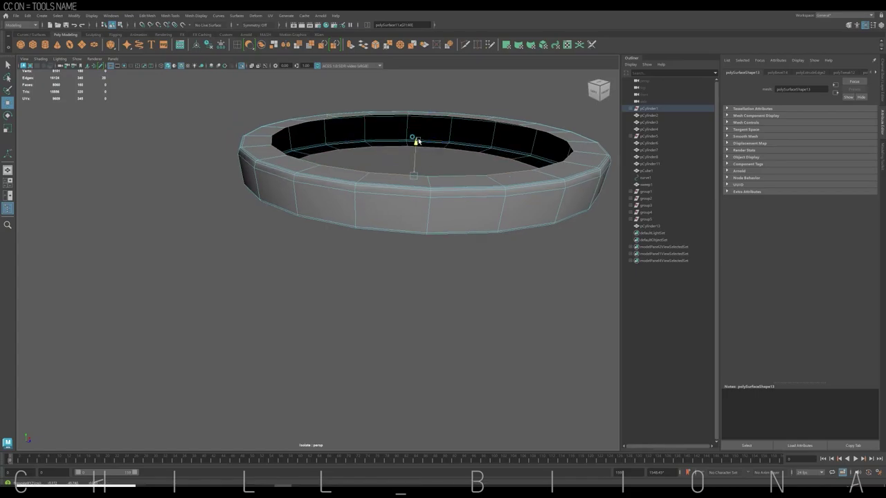
pyautogui.moveTo(418, 105); pyautogui.dragTo(418, 104)
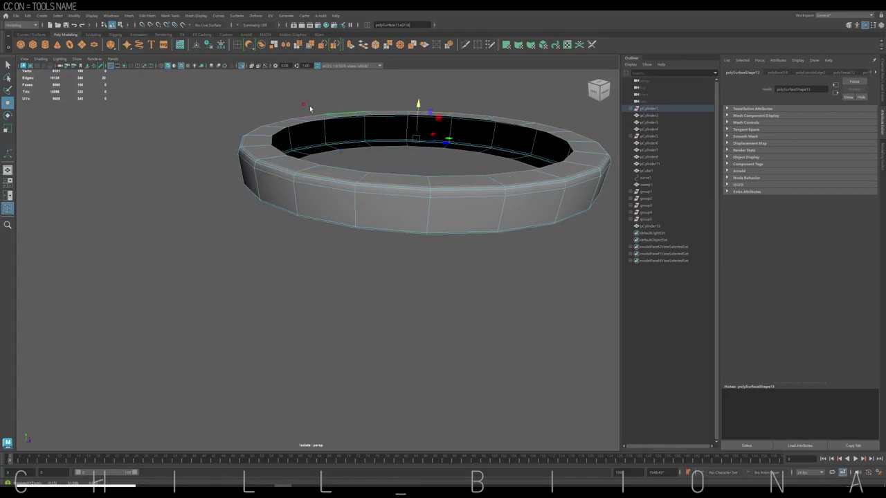
pyautogui.moveTo(309, 108)
pyautogui.keyDown('alt'); pyautogui.mouseDown()
pyautogui.moveTo(304, 139)
pyautogui.moveTo(158, 165)
pyautogui.moveTo(391, 237)
pyautogui.mouseUp(); pyautogui.keyUp('alt')
pyautogui.hotkey('ctrl', '1')
# Create a poly sphere at the central column and move it up along the column
pyautogui.scroll(-5, 391, 237)
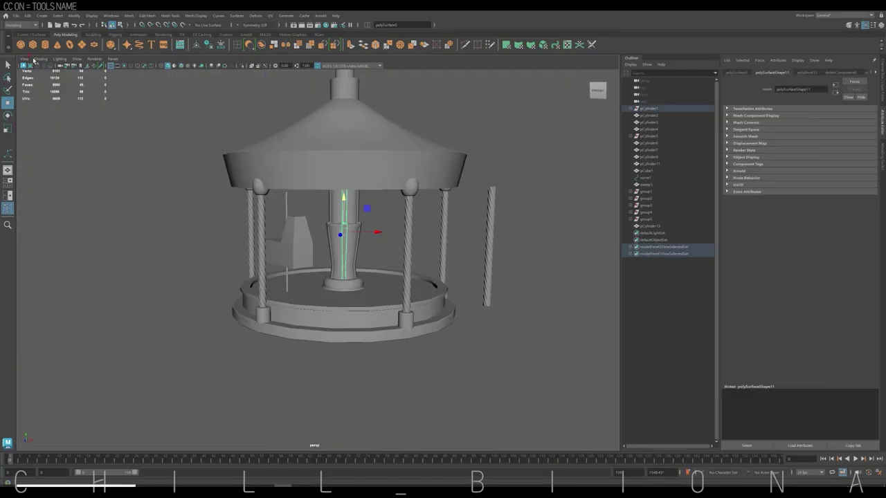
pyautogui.moveTo(350, 372); pyautogui.dragTo(353, 231)
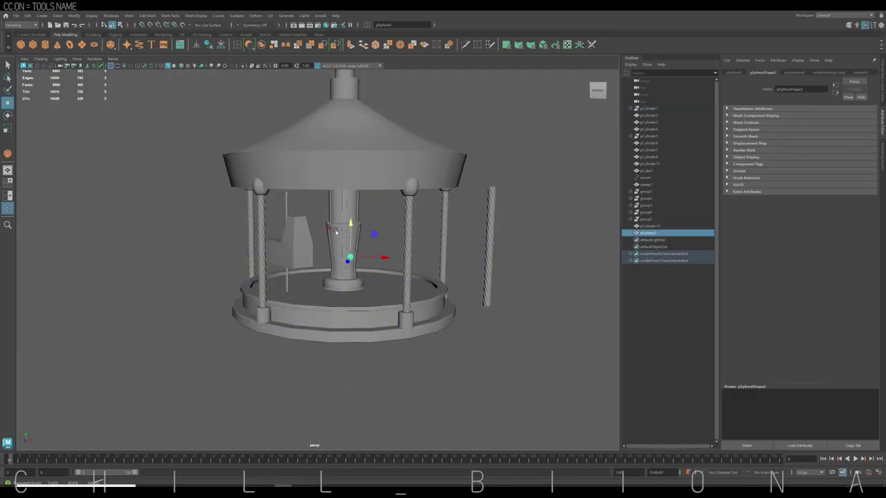
pyautogui.press('5')
pyautogui.press('f')
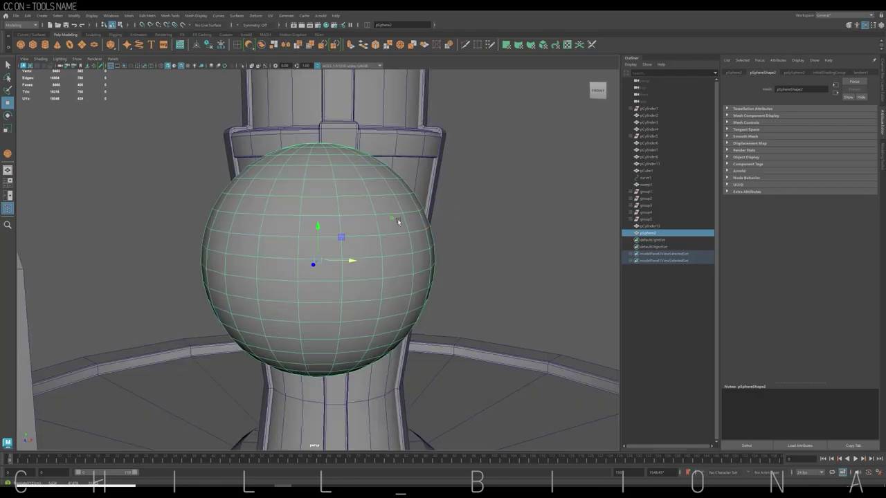
pyautogui.scroll(-3, 317, 257)
pyautogui.moveTo(316, 257)
pyautogui.mouseDown()
pyautogui.moveTo(292, 87)
pyautogui.moveTo(231, 87)
pyautogui.mouseUp()
pyautogui.keyDown('alt'); pyautogui.moveTo(356, 103); pyautogui.dragTo(260, 110); pyautogui.keyUp('alt')
# Frame and position the sphere against the column in the four-view layout
pyautogui.press('space')
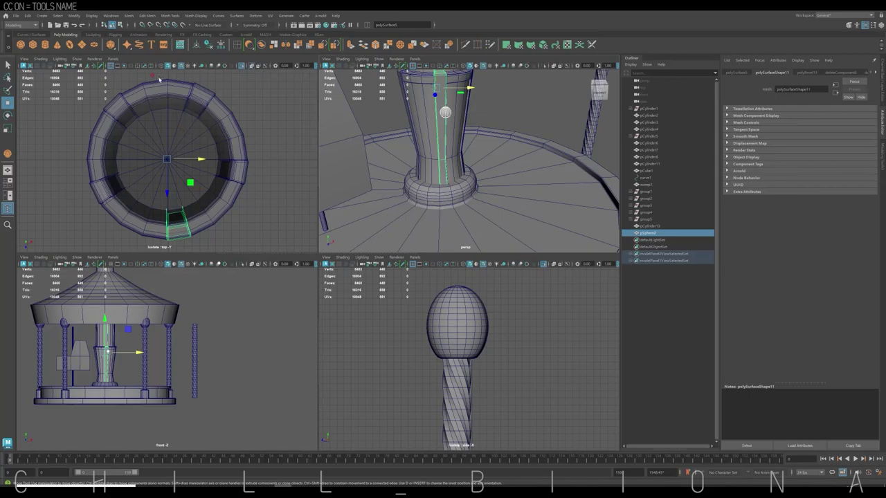
pyautogui.click(242, 65)
pyautogui.click(243, 67)
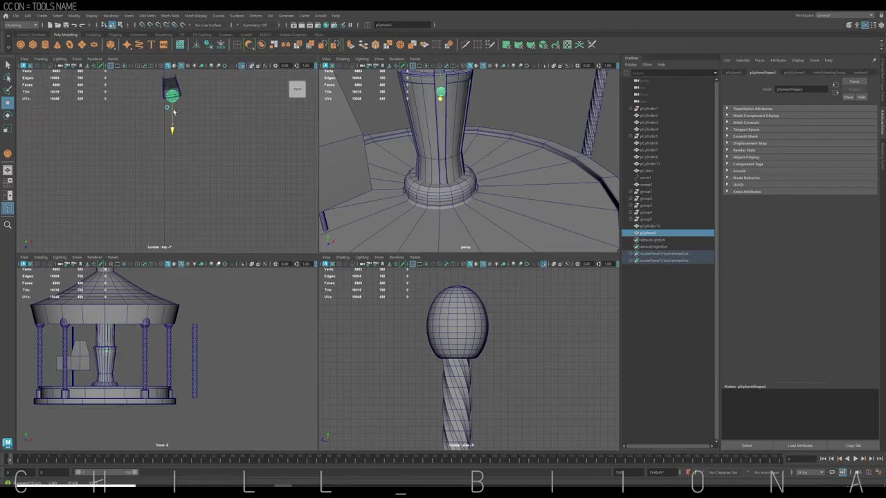
pyautogui.press('f')
pyautogui.scroll(-3, 160, 330)
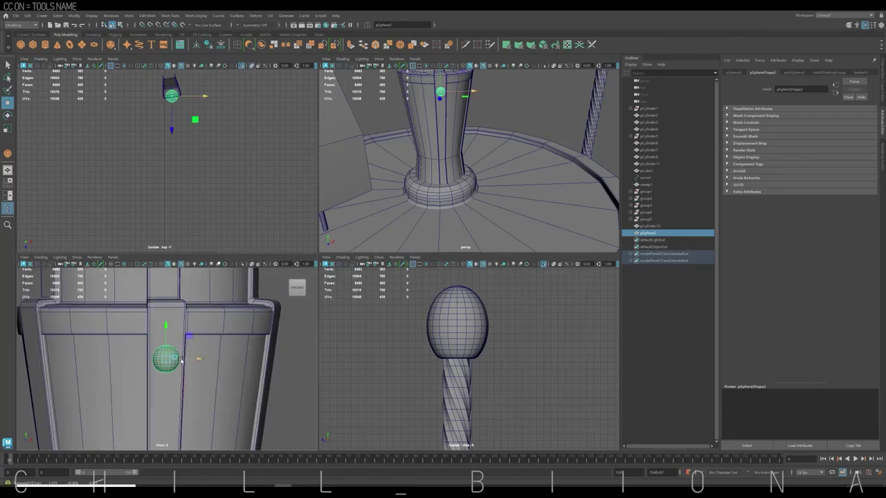
pyautogui.press('w')
pyautogui.press('f')
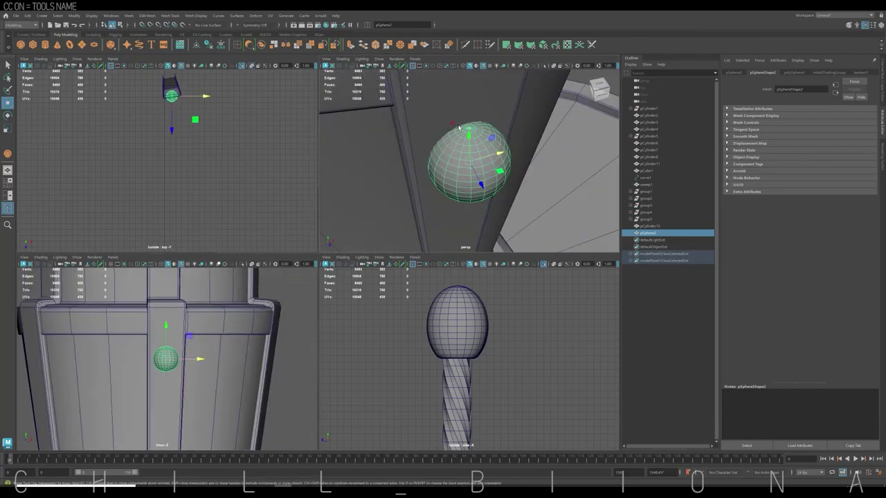
pyautogui.moveTo(498, 153)
pyautogui.keyDown('alt'); pyautogui.mouseDown()
pyautogui.moveTo(464, 167)
pyautogui.moveTo(477, 177)
pyautogui.mouseUp(); pyautogui.keyUp('alt')
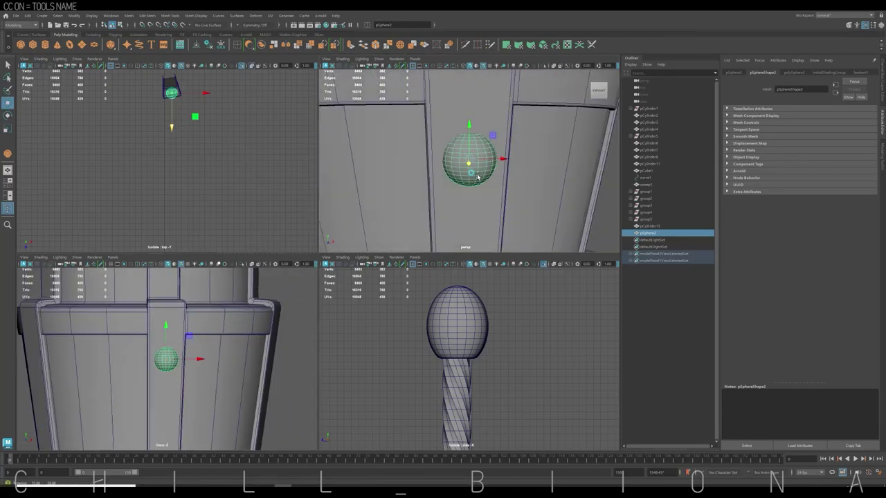
# Delete half the sphere's faces to make a hemisphere rivet and rotate it into place
pyautogui.press('e')
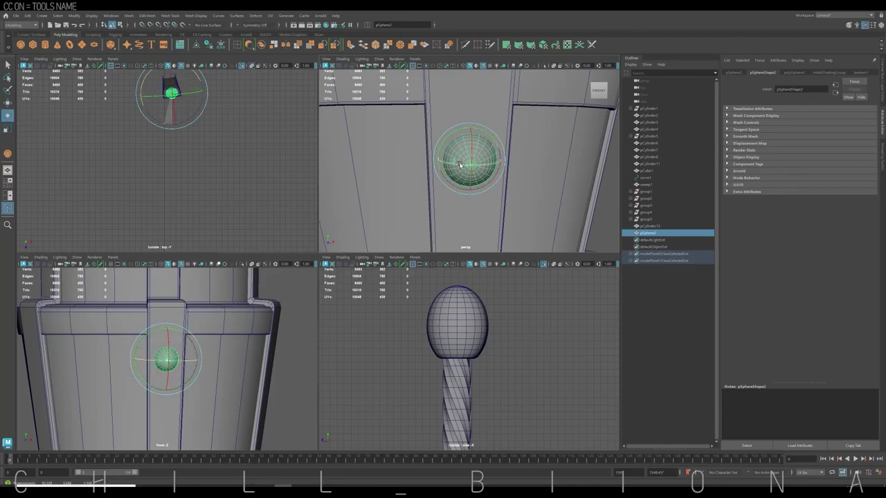
pyautogui.press('w')
pyautogui.moveTo(460, 164)
pyautogui.keyDown('alt'); pyautogui.mouseDown()
pyautogui.moveTo(547, 138)
pyautogui.moveTo(450, 161)
pyautogui.mouseUp(); pyautogui.keyUp('alt')
pyautogui.click(552, 137)
pyautogui.click(450, 161)
pyautogui.press('Delete')
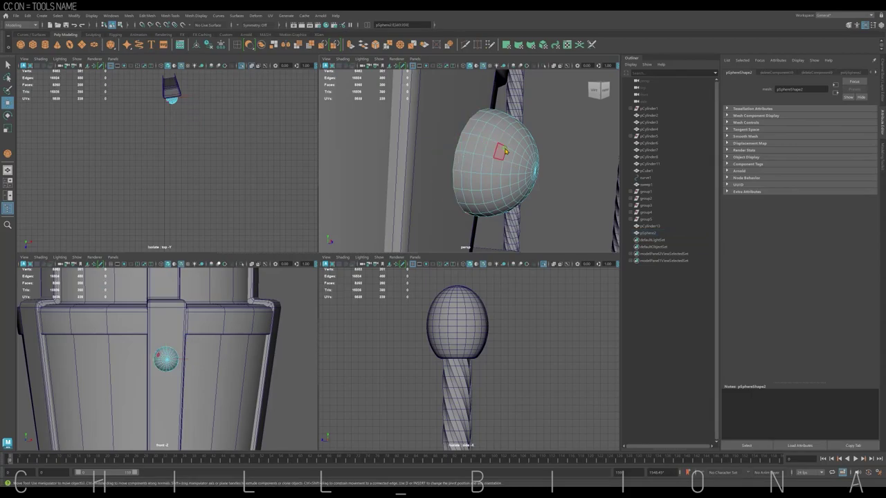
pyautogui.press('F8')
pyautogui.press('e')
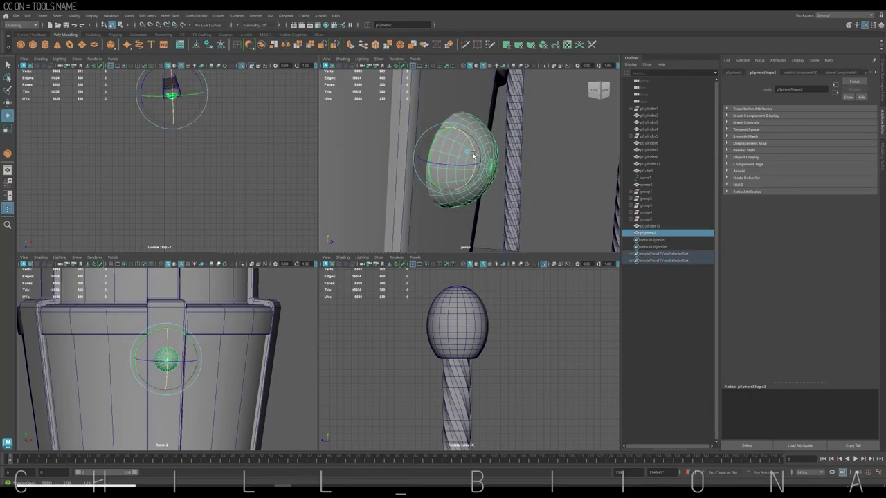
pyautogui.moveTo(491, 196)
pyautogui.keyDown('alt'); pyautogui.mouseDown()
pyautogui.moveTo(489, 167)
pyautogui.moveTo(522, 176)
pyautogui.moveTo(473, 154)
pyautogui.mouseUp(); pyautogui.keyUp('alt')
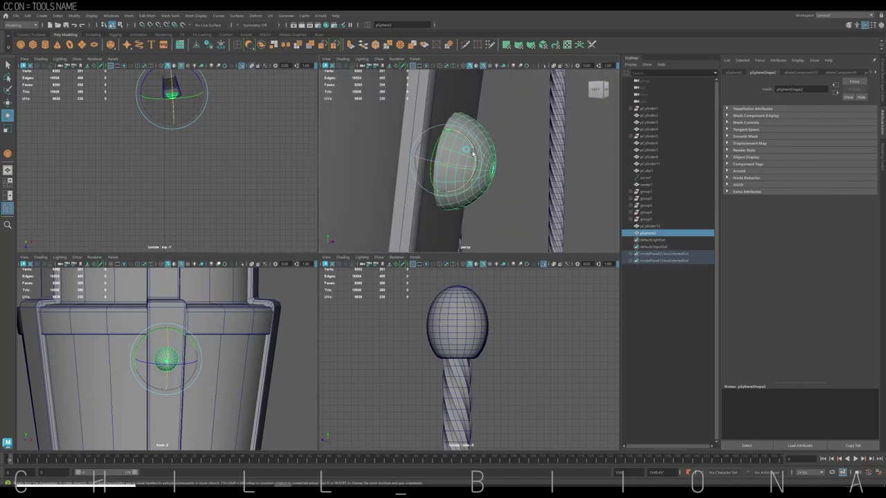
# Duplicate the rivet into a vertical row running down the column in the front view
pyautogui.press('w')
pyautogui.press('f')
pyautogui.scroll(3, 191, 329)
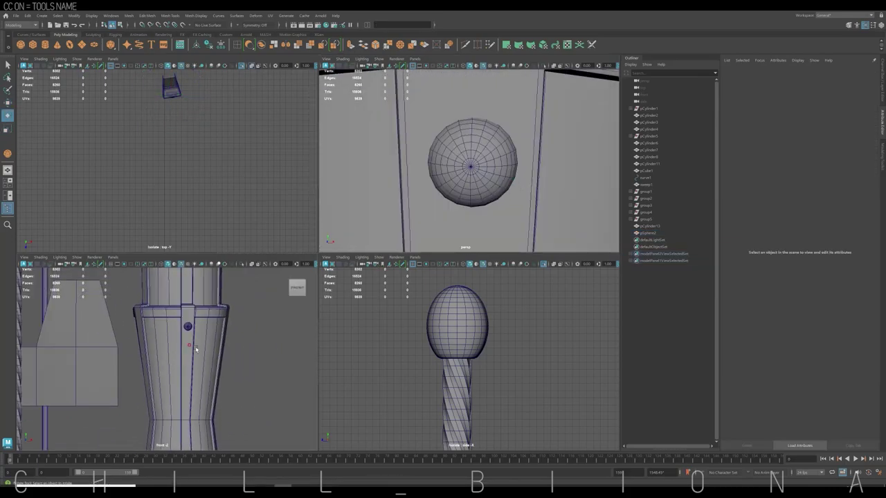
pyautogui.press('space')
pyautogui.hotkey('ctrl', 'd')
pyautogui.moveTo(341, 205); pyautogui.dragTo(341, 268)
pyautogui.hotkey('shift', 'd')
pyautogui.hotkey('shift', 'd')
pyautogui.hotkey('ctrl', 'd')
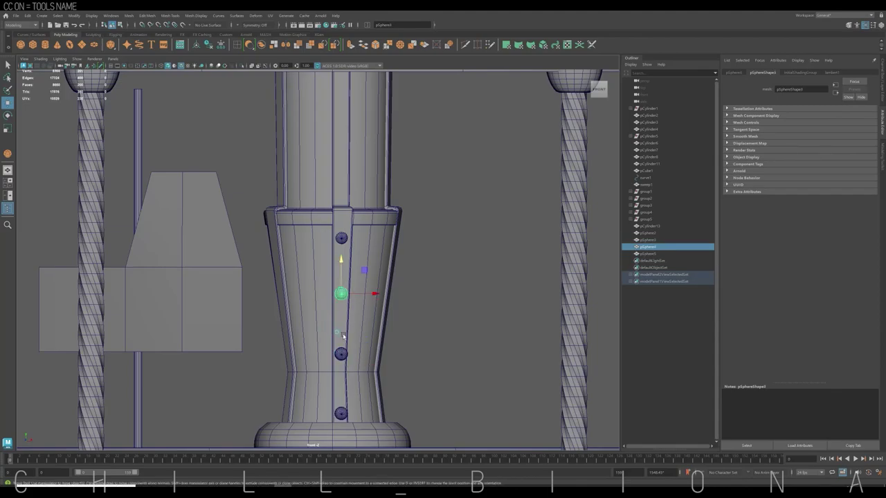
pyautogui.moveTo(341, 388); pyautogui.dragTo(462, 175)
pyautogui.scroll(-3, 462, 175)
# Inspect and adjust the middle rivet of the row in the perspective view
pyautogui.press('space')
pyautogui.press('f')
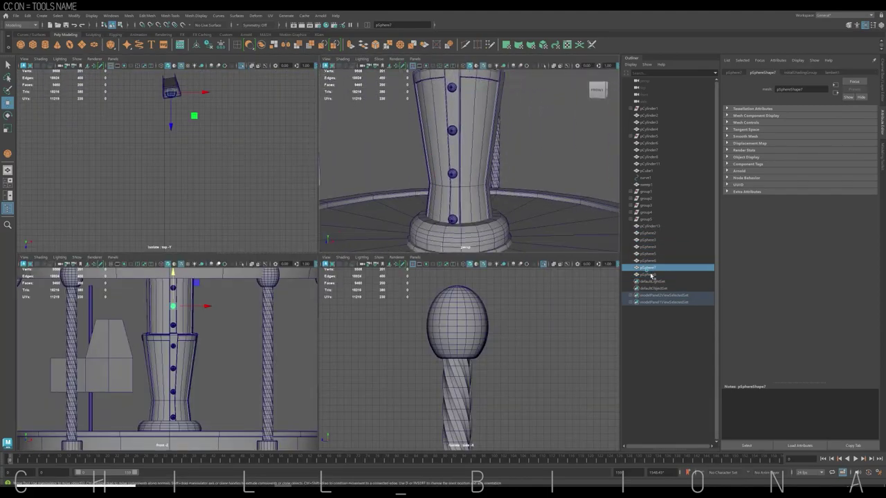
pyautogui.click(529, 107)
pyautogui.click(452, 219)
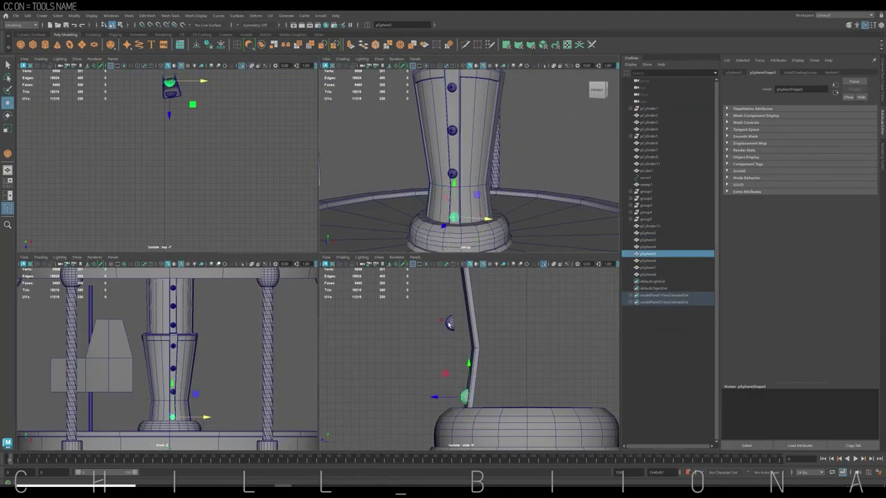
pyautogui.click(454, 173)
pyautogui.press('f')
pyautogui.press('f')
pyautogui.press('e')
pyautogui.press('w')
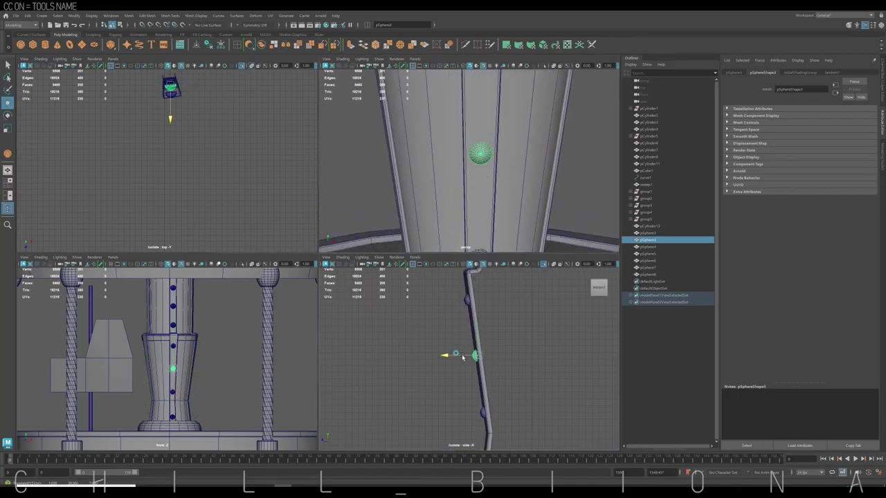
pyautogui.scroll(-2, 469, 414)
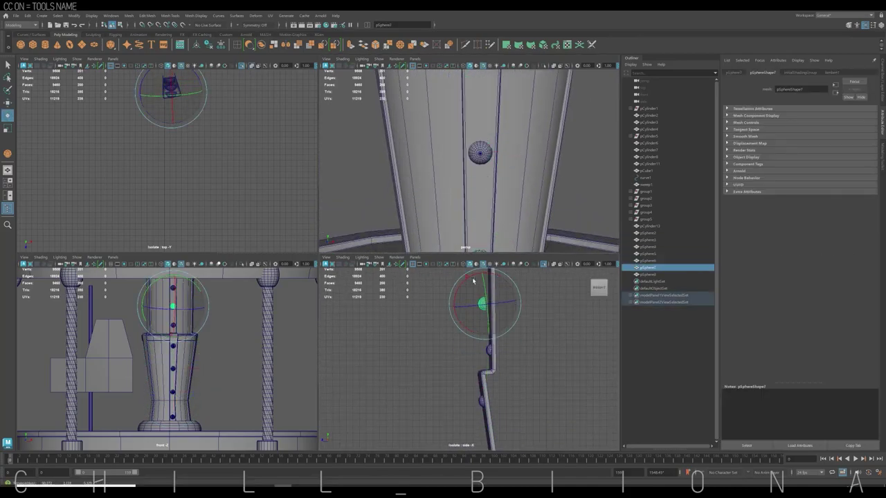
# Select all the rivets in the column's row, including pSphere7
pyautogui.click(489, 325)
pyautogui.click(526, 387)
pyautogui.click(484, 375)
pyautogui.scroll(2, 484, 374)
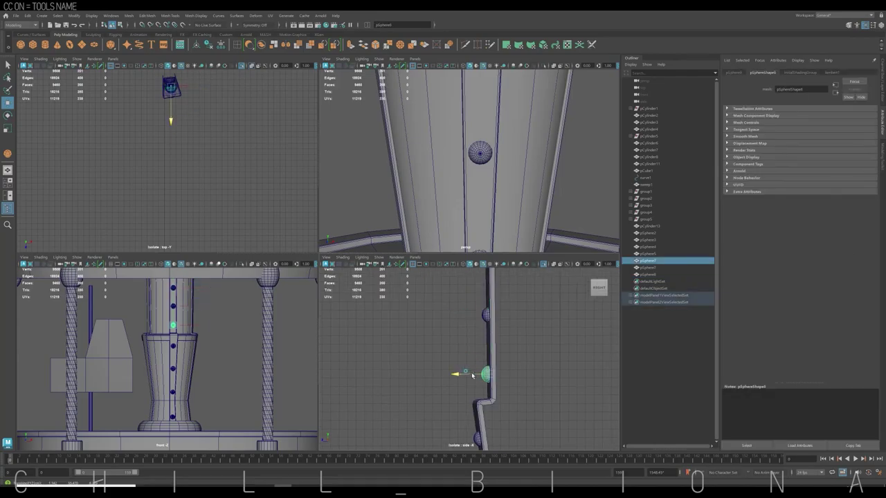
pyautogui.click(501, 355)
pyautogui.click(447, 373)
pyautogui.press('f')
pyautogui.scroll(-3, 470, 356)
pyautogui.click(477, 355)
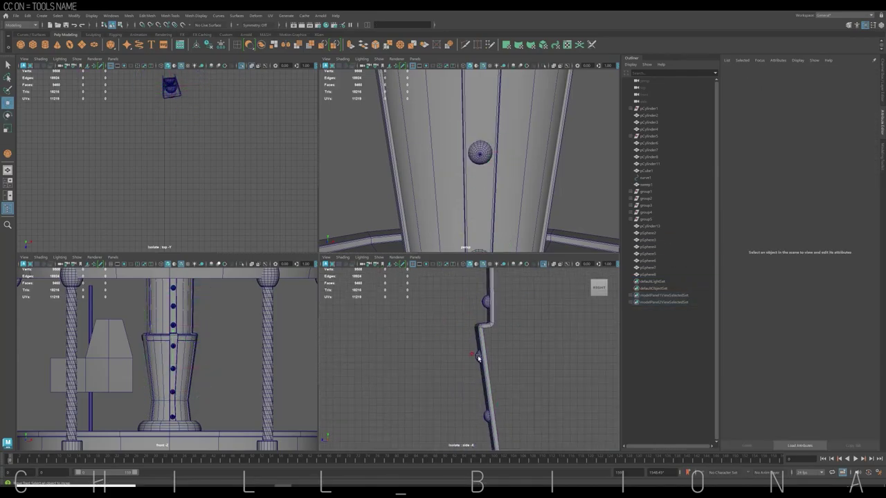
pyautogui.click(484, 362)
pyautogui.scroll(-3, 482, 318)
pyautogui.click(646, 239)
pyautogui.keyDown('shift'); pyautogui.click(646, 274); pyautogui.keyUp('shift')
# Group the rivet row, then rotate-duplicate the group around the column as group6 to group10
pyautogui.hotkey('ctrl', 'g')
pyautogui.press('f')
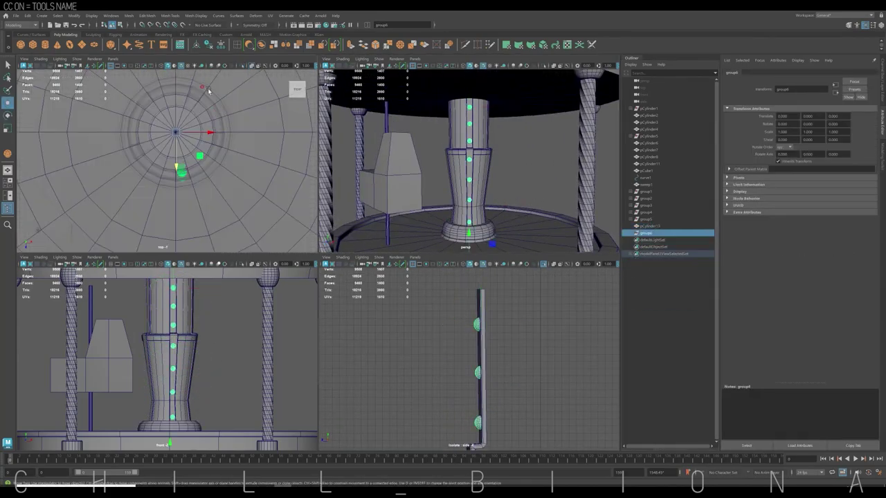
pyautogui.moveTo(201, 109); pyautogui.dragTo(205, 125)
pyautogui.hotkey('shift', 'd')
pyautogui.hotkey('shift', 'd')
pyautogui.hotkey('shift', 'd')
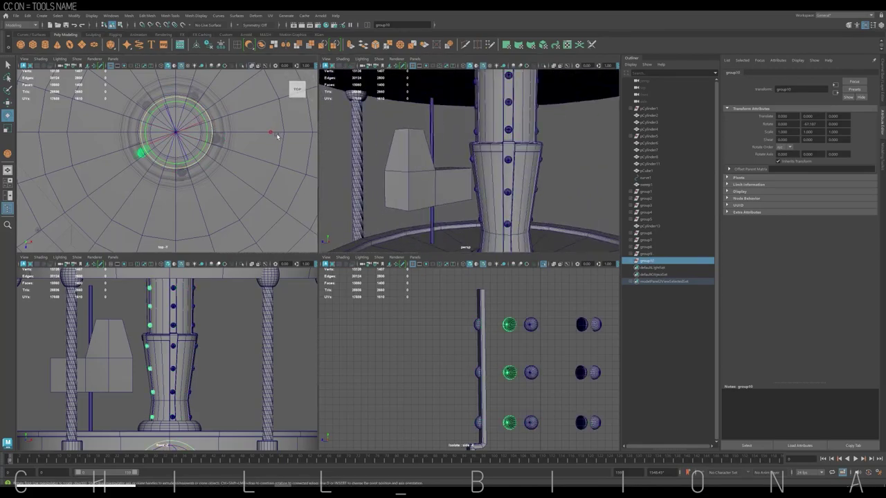
pyautogui.click(647, 253)
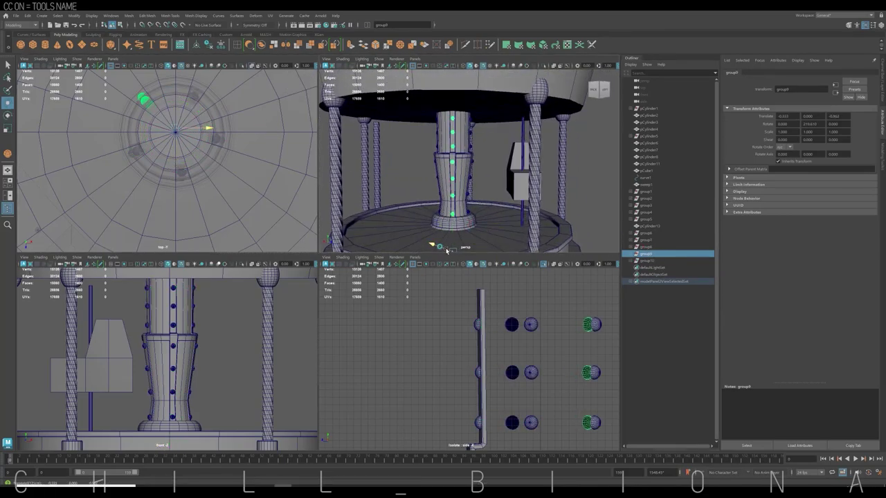
pyautogui.click(647, 246)
pyautogui.moveTo(526, 173)
pyautogui.keyDown('alt'); pyautogui.mouseDown()
pyautogui.moveTo(466, 209)
pyautogui.moveTo(459, 200)
pyautogui.mouseUp(); pyautogui.keyUp('alt')
pyautogui.press('space')
# Create a flat cylinder disc beside the carousel and rotate it 90 on X
pyautogui.click(451, 388)
pyautogui.scroll(-2, 362, 382)
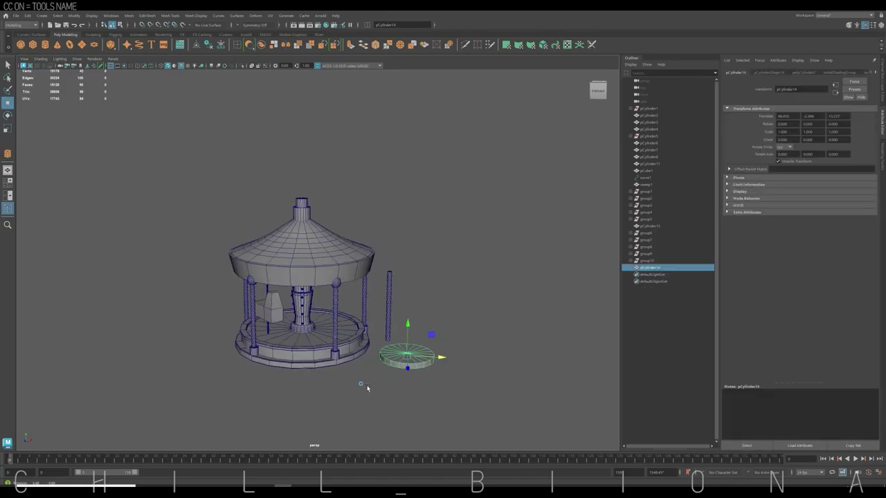
pyautogui.moveTo(397, 331); pyautogui.dragTo(398, 346)
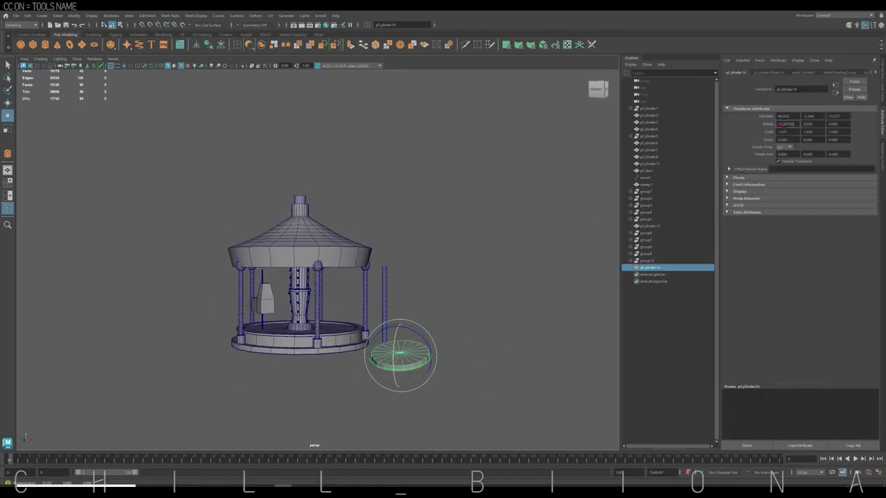
pyautogui.write('90')
pyautogui.press('Return')
# Move the disc up to the front of the canopy and scale it to about half size
pyautogui.press('space')
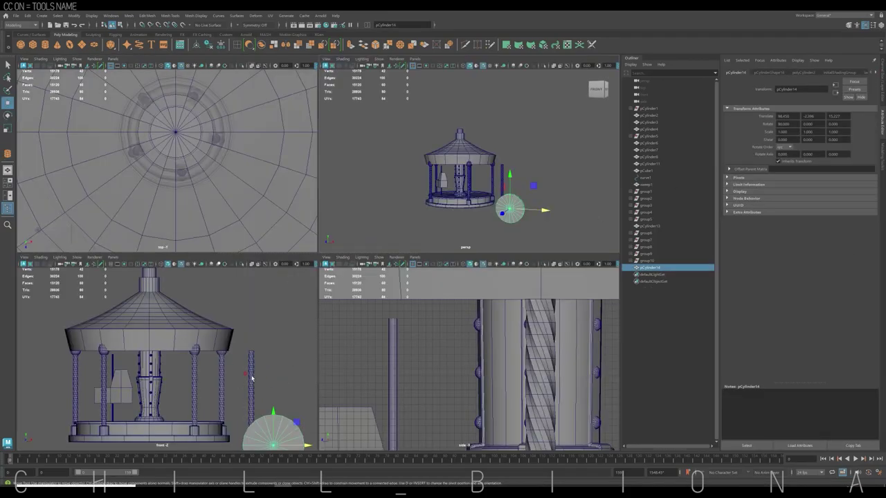
pyautogui.moveTo(448, 213); pyautogui.dragTo(427, 168)
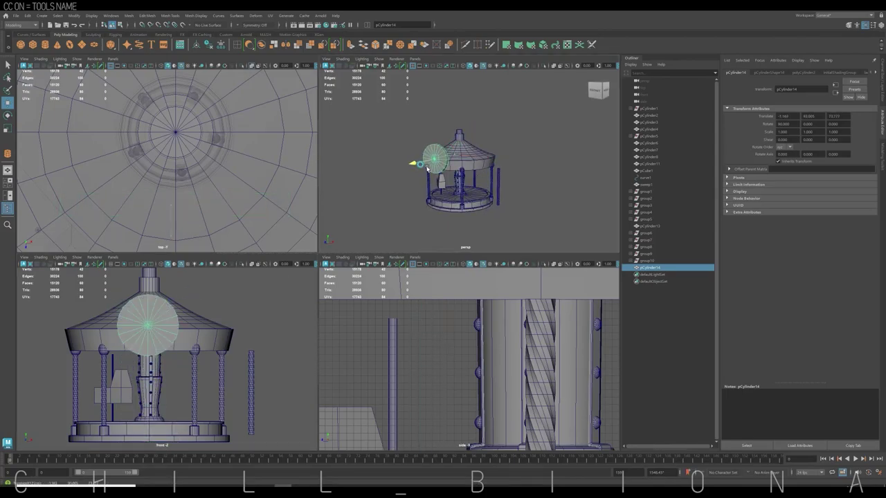
pyautogui.press('r')
pyautogui.moveTo(147, 325)
pyautogui.mouseDown()
pyautogui.moveTo(127, 327)
pyautogui.moveTo(149, 315)
pyautogui.mouseUp()
pyautogui.press('w')
pyautogui.press('f')
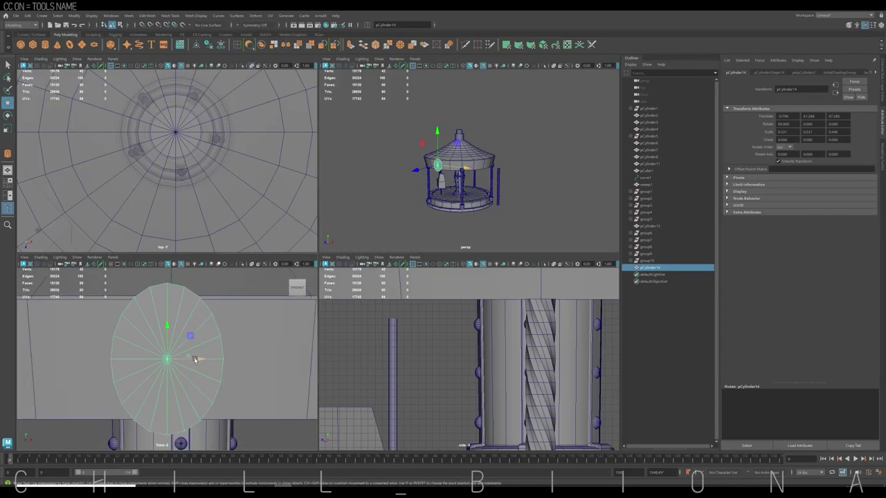
# Extrude the disc's front cap face to leave an inset ring
pyautogui.rightClick(232, 349)
pyautogui.click(171, 358)
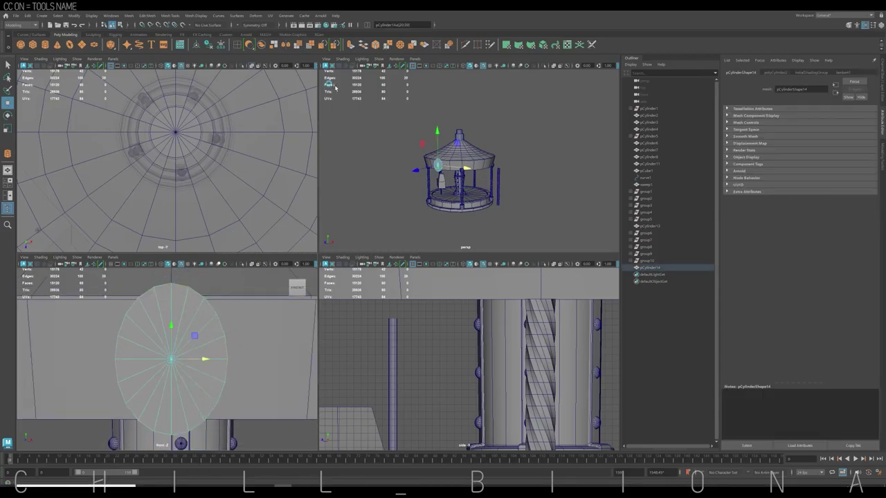
pyautogui.click(374, 45)
pyautogui.click(385, 45)
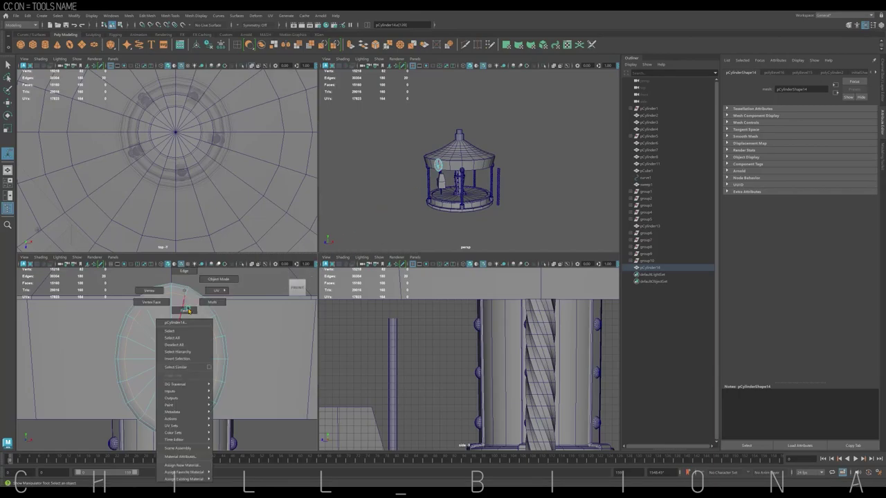
pyautogui.moveTo(171, 297); pyautogui.dragTo(141, 280, button='right')
pyautogui.press('f')
pyautogui.press('r')
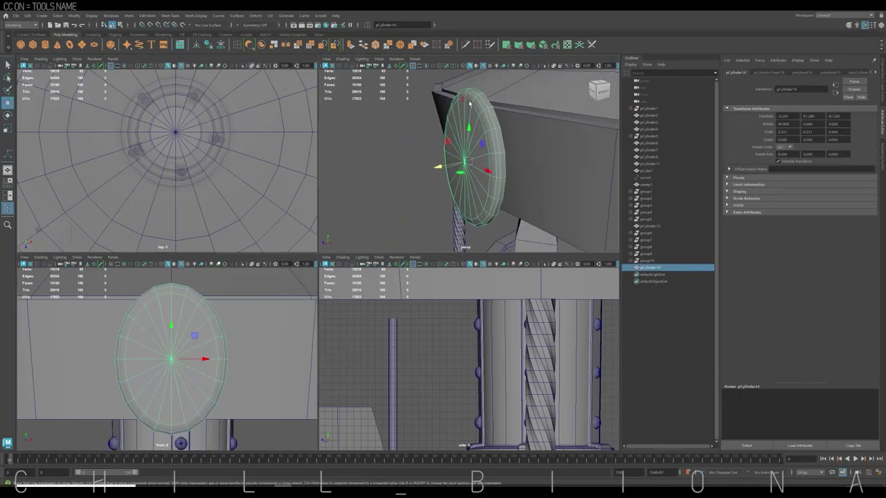
pyautogui.rightClick(465, 117)
pyautogui.moveTo(465, 118); pyautogui.dragTo(464, 129, button='right')
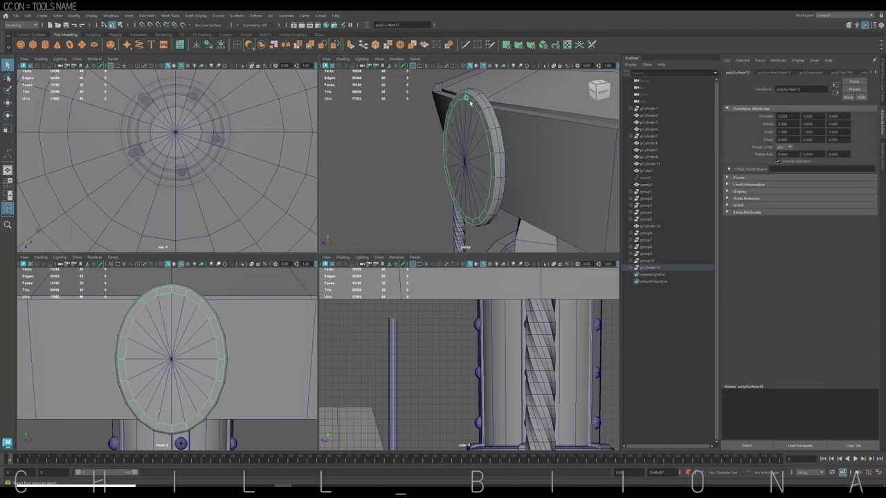
# Extrude and bevel the medallion's rim edges
pyautogui.press('F10')
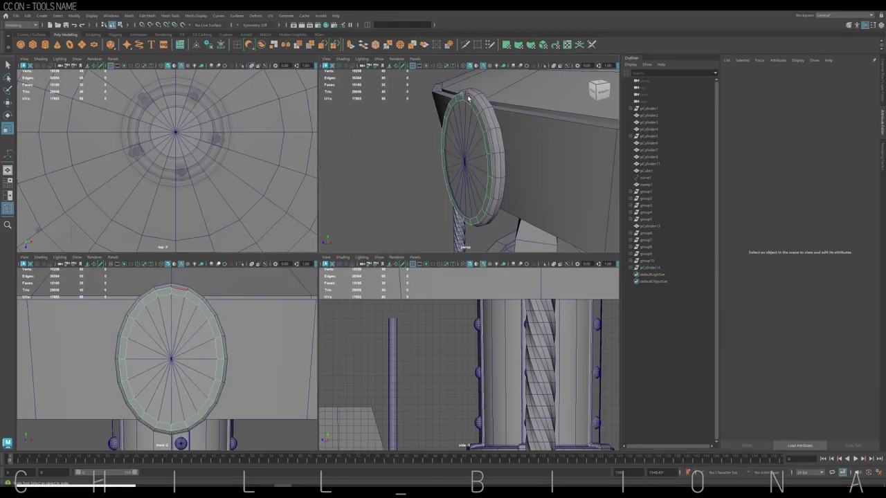
pyautogui.click(350, 45)
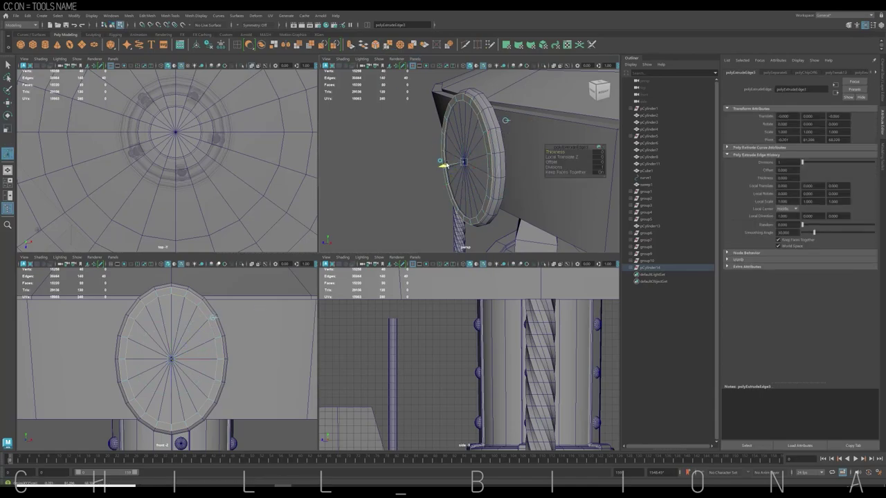
pyautogui.click(466, 101)
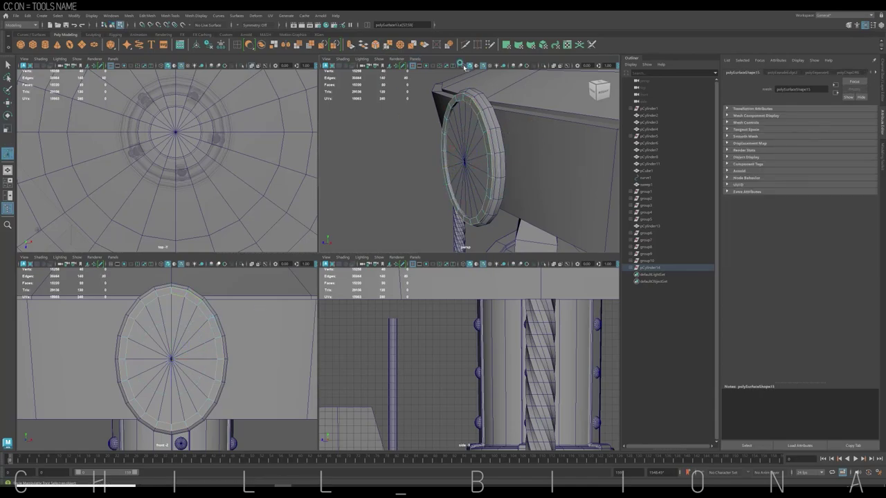
pyautogui.hotkey('ctrl', 'b')
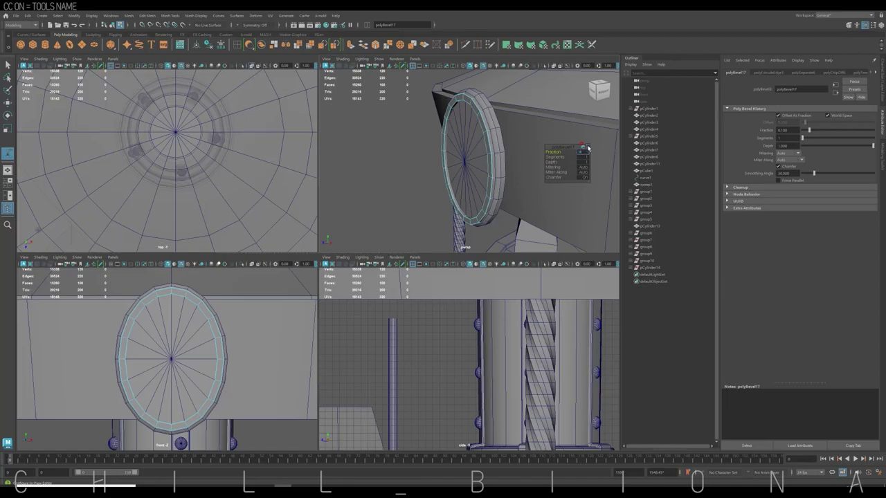
pyautogui.moveTo(415, 113); pyautogui.dragTo(415, 97, button='right')
pyautogui.keyDown('alt'); pyautogui.moveTo(429, 138); pyautogui.dragTo(519, 158); pyautogui.keyUp('alt')
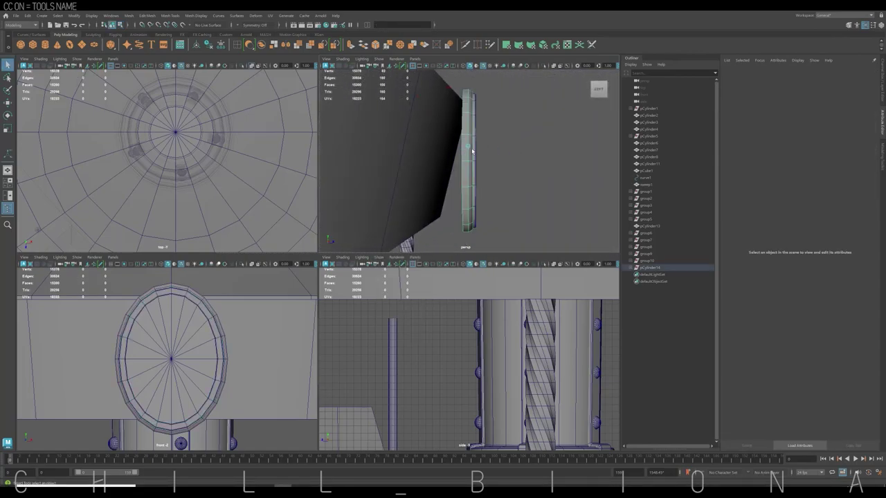
# Tilt the medallion about 15° and move it flush against the sloping roof band
pyautogui.click(469, 150)
pyautogui.press('e')
pyautogui.moveTo(473, 155); pyautogui.dragTo(511, 349)
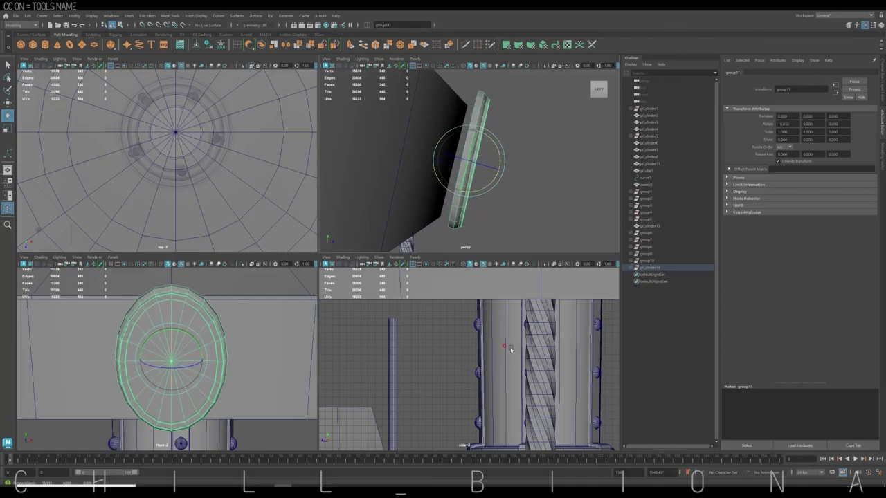
pyautogui.press('f')
pyautogui.press('w')
pyautogui.moveTo(457, 359); pyautogui.dragTo(475, 358)
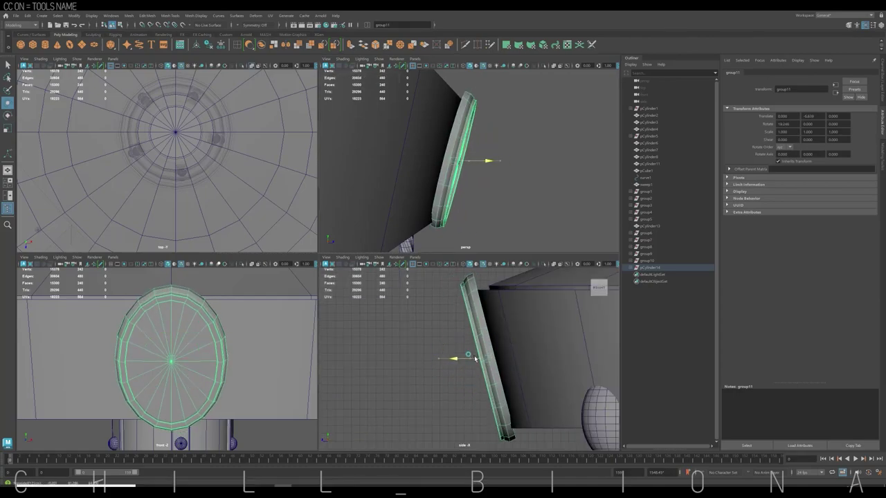
pyautogui.press('e')
pyautogui.moveTo(494, 330); pyautogui.dragTo(500, 332)
# Deselect the medallion and zoom out to review the carousel
pyautogui.click(546, 207)
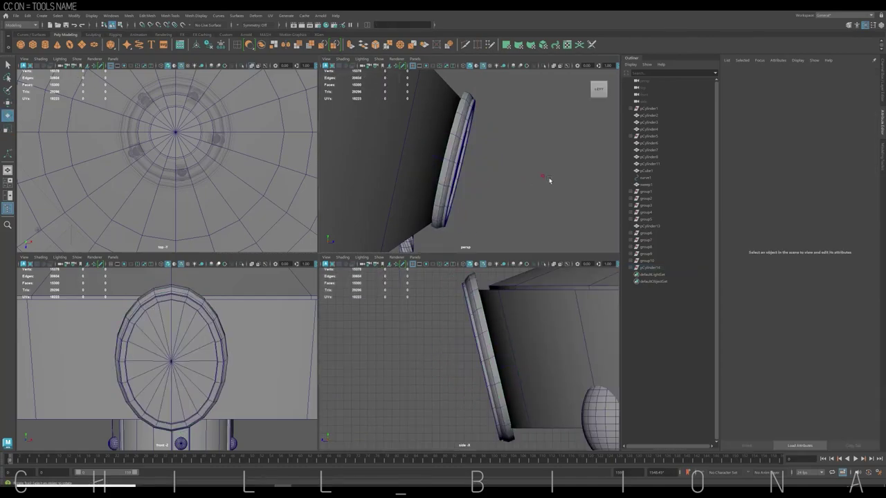
pyautogui.scroll(-5, 470, 166)
pyautogui.scroll(-2, 471, 166)
pyautogui.scroll(-3, 116, 216)
pyautogui.scroll(-2, 115, 217)
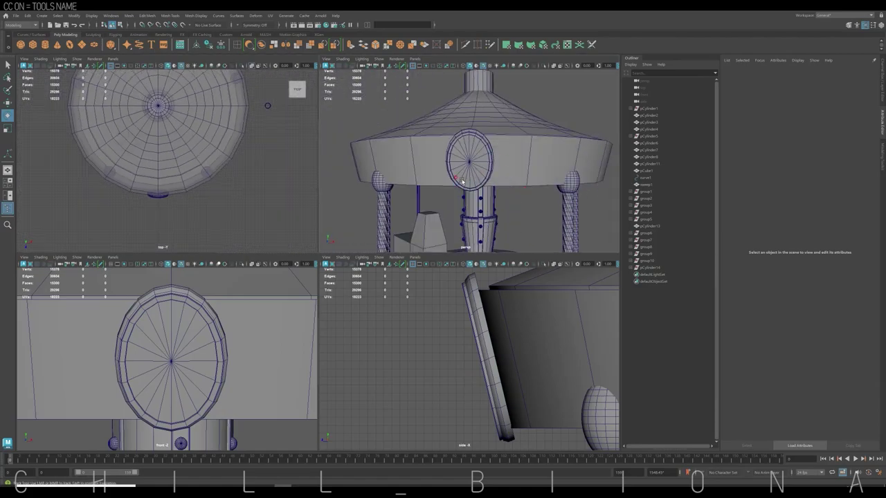
pyautogui.scroll(3, 478, 207)
pyautogui.scroll(-3, 201, 342)
# Chip off the roof band face beside the medallion as a separate piece
pyautogui.click(200, 343)
pyautogui.press('space')
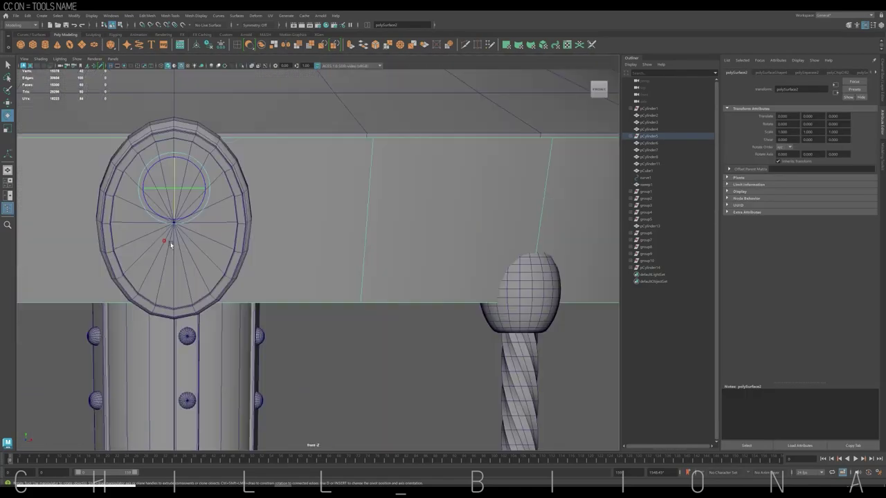
pyautogui.scroll(-2, 352, 300)
pyautogui.scroll(-2, 339, 224)
pyautogui.click(332, 225)
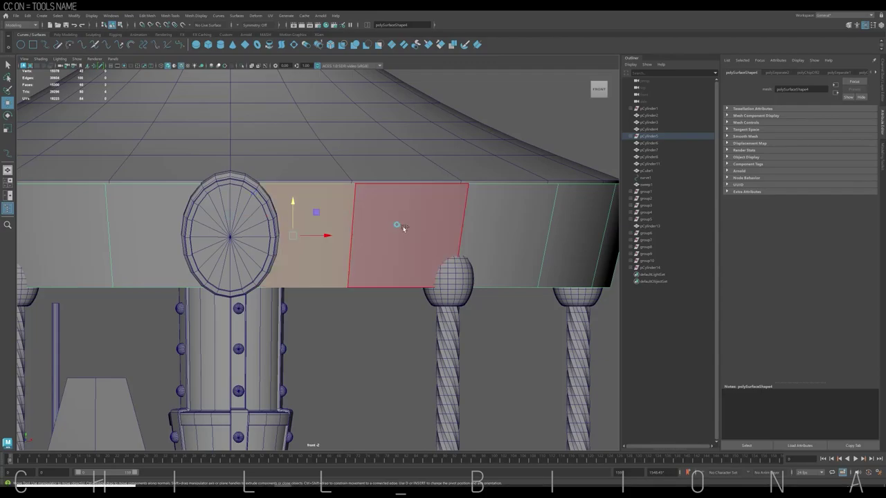
pyautogui.click(66, 34)
pyautogui.click(418, 44)
# Push the copied roof panel slightly outward from the roof band in perspective view
pyautogui.press('w')
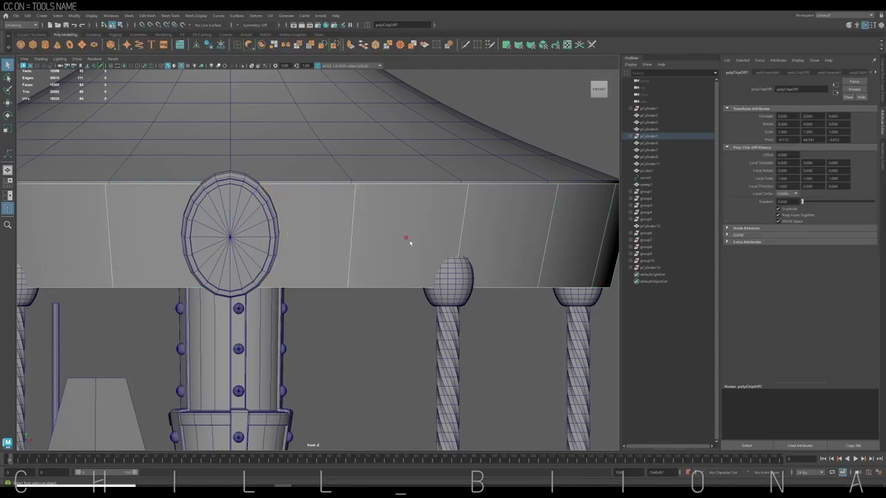
pyautogui.press('space')
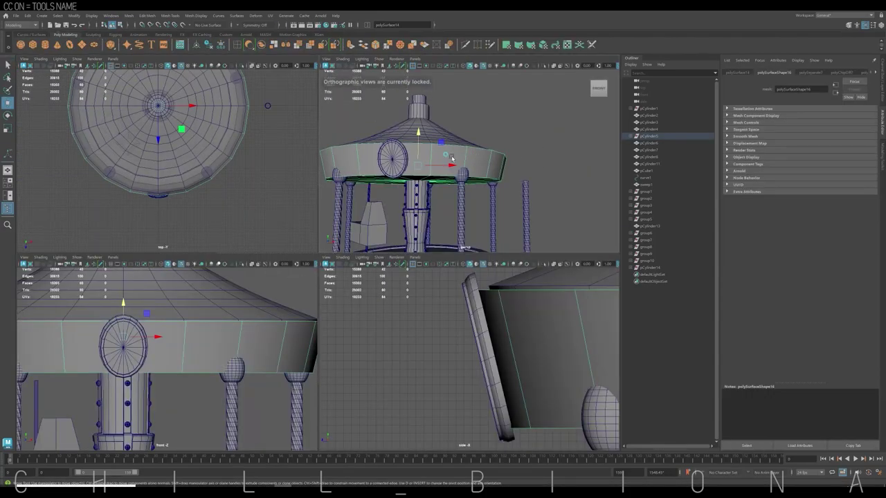
pyautogui.click(468, 147)
pyautogui.click(468, 147)
pyautogui.rightClick(468, 146)
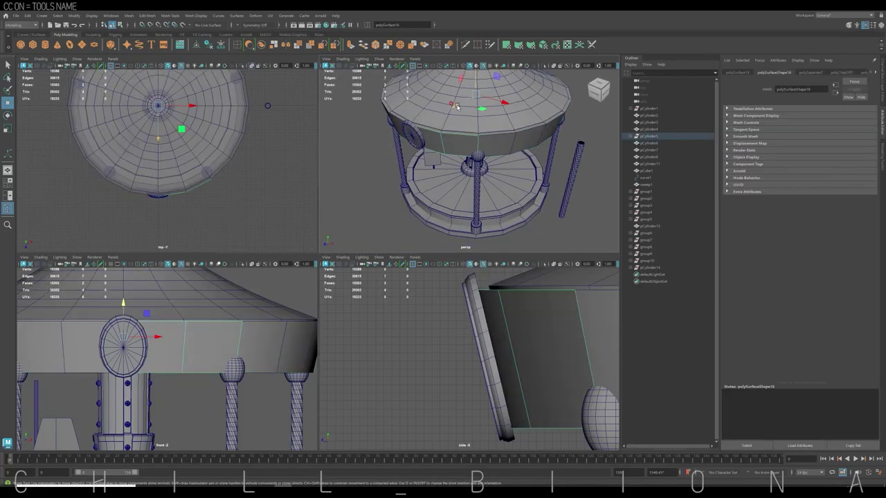
pyautogui.moveTo(458, 107); pyautogui.dragTo(456, 109)
# Isolate the panel together with the medallion and select the panel's face in front view
pyautogui.keyDown('shift'); pyautogui.click(113, 341); pyautogui.keyUp('shift')
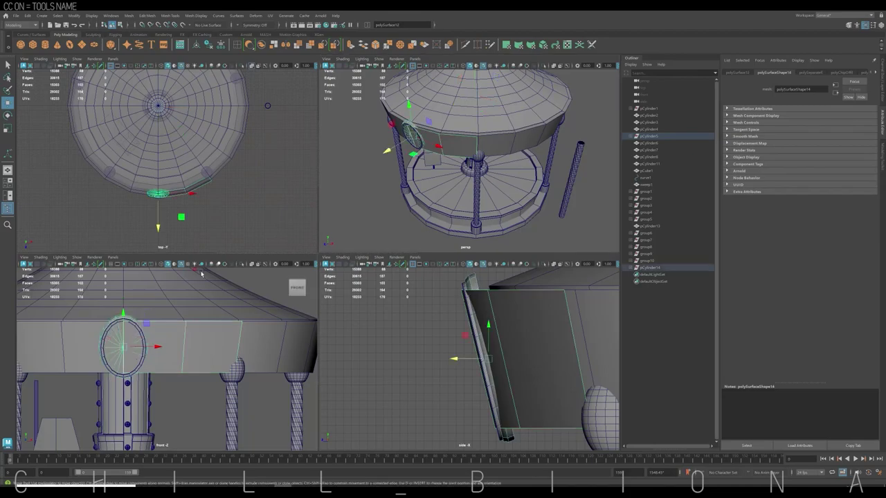
pyautogui.hotkey('ctrl', '1')
pyautogui.press('space')
pyautogui.moveTo(358, 210)
pyautogui.mouseDown(button='right')
pyautogui.moveTo(338, 199)
pyautogui.moveTo(367, 188)
pyautogui.moveTo(325, 231)
pyautogui.mouseUp(button='right')
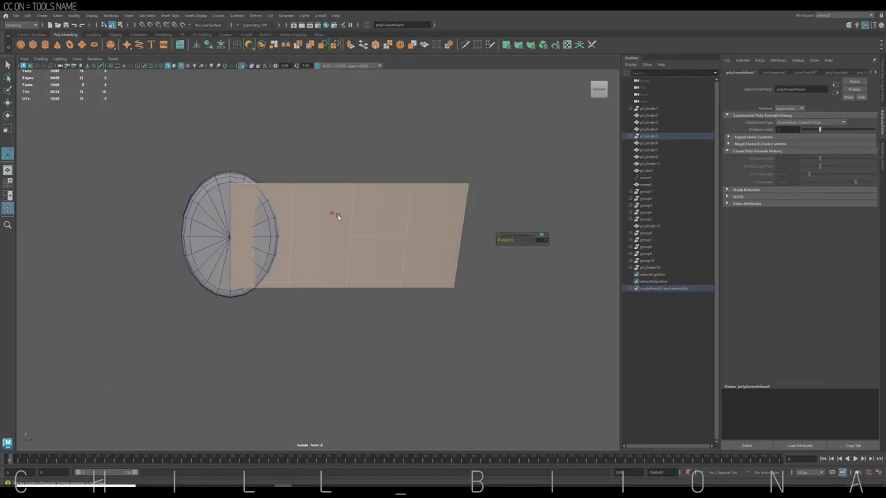
# Select the panel's top row of vertices and bend its top edge into a curve
pyautogui.press('F8')
pyautogui.press('w')
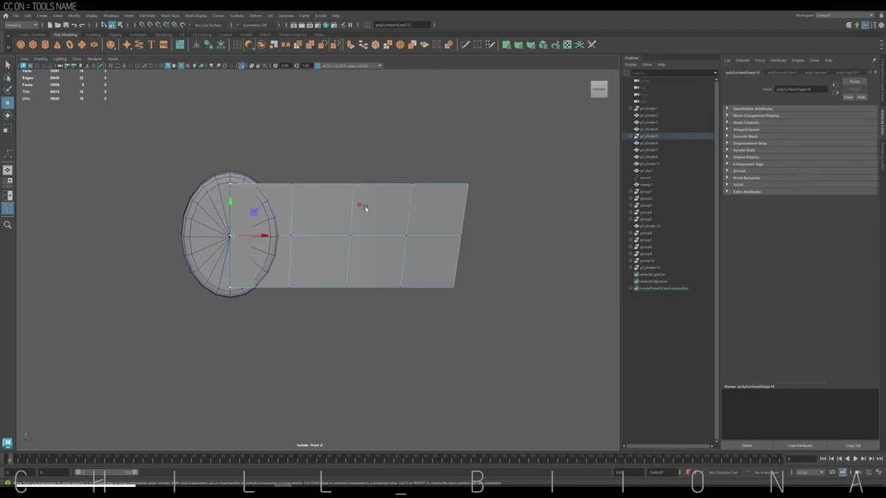
pyautogui.press('space')
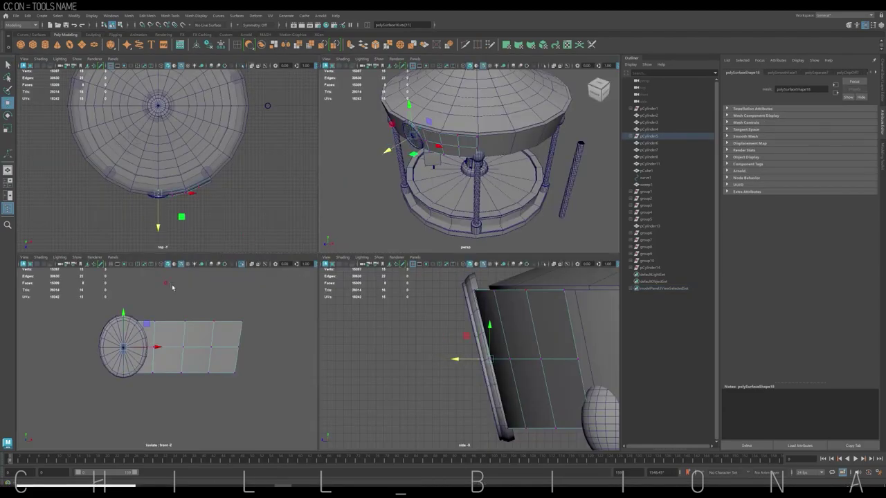
pyautogui.press('F9')
pyautogui.moveTo(173, 287); pyautogui.dragTo(228, 317)
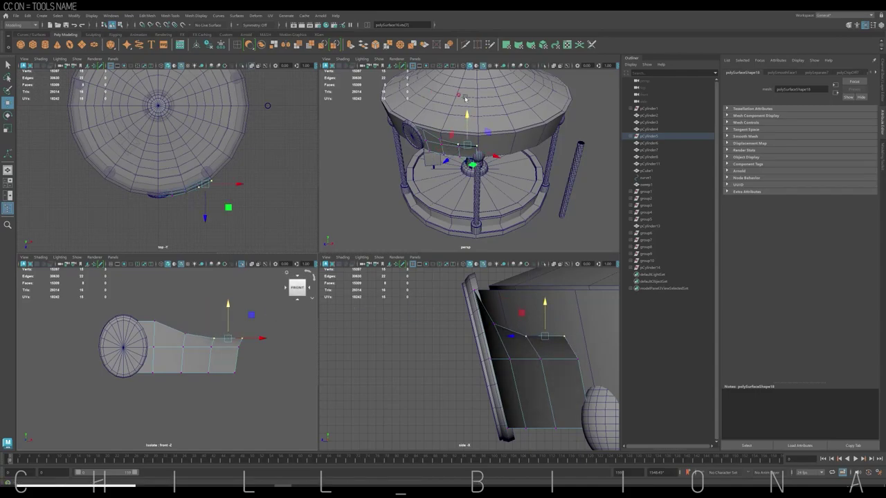
pyautogui.scroll(5, 465, 99)
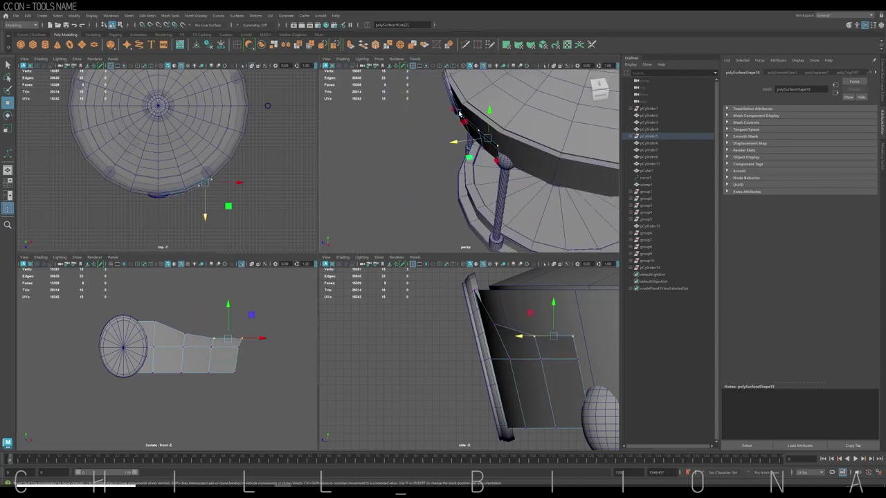
pyautogui.moveTo(458, 113); pyautogui.dragTo(499, 161)
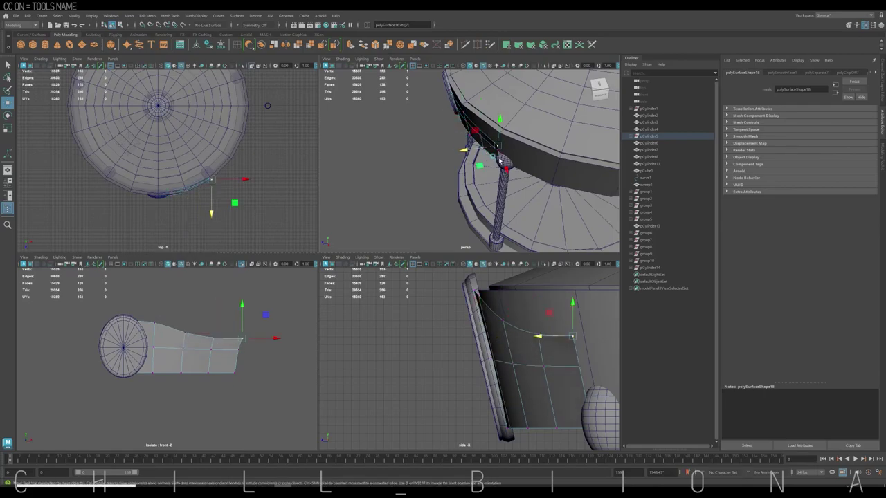
# Shift the panel's edges along the roof band and raise its tail, then show the whole scene
pyautogui.moveTo(486, 148); pyautogui.dragTo(482, 148)
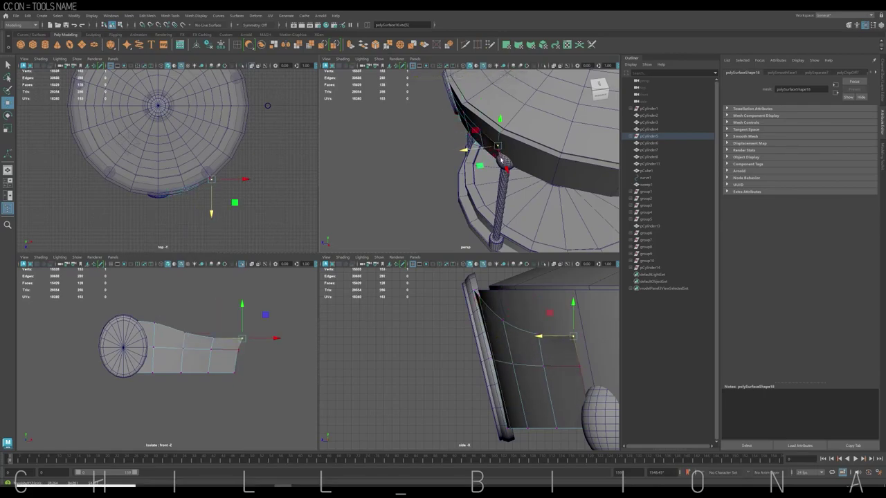
pyautogui.click(489, 148)
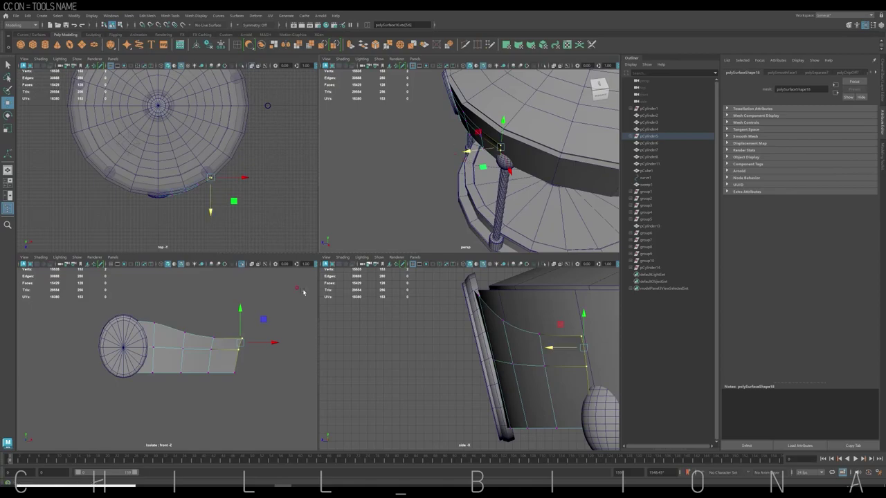
pyautogui.moveTo(270, 339); pyautogui.dragTo(267, 339)
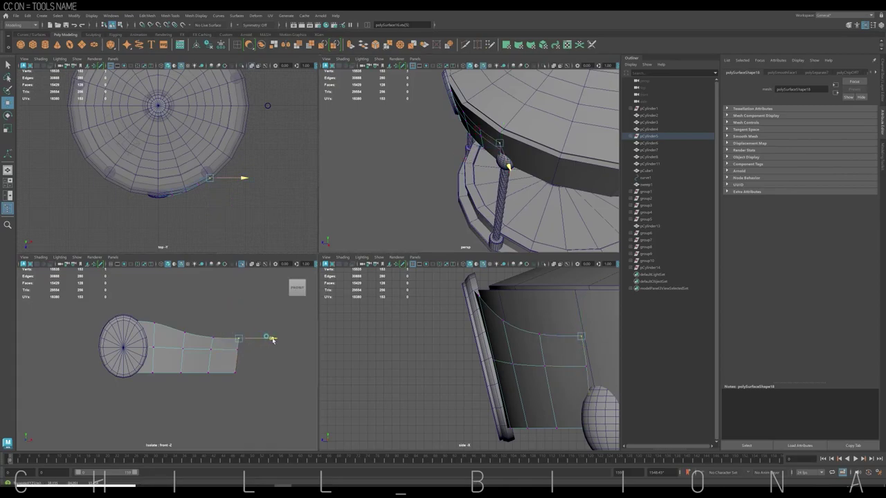
pyautogui.click(235, 357)
pyautogui.moveTo(227, 315); pyautogui.dragTo(228, 302)
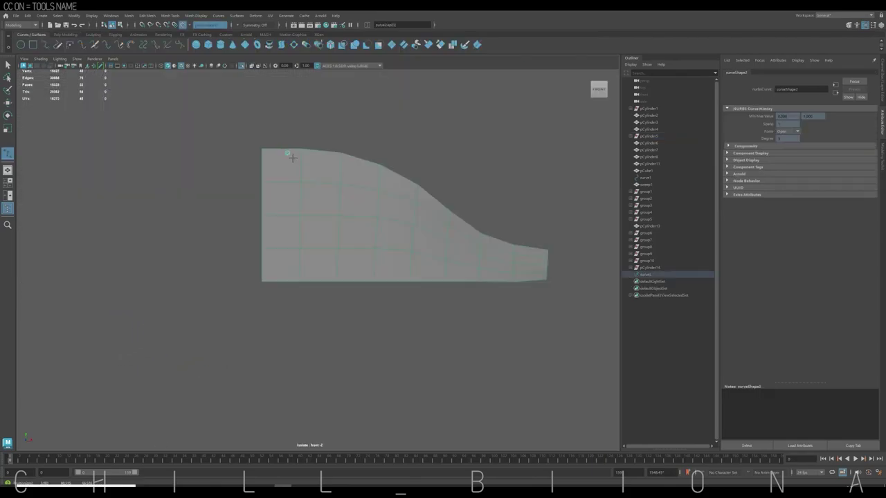
pyautogui.click(242, 65)
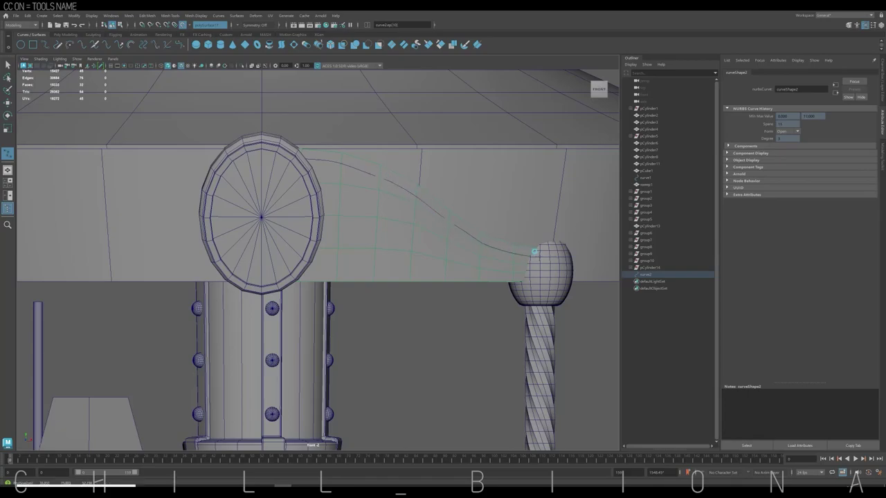
# Finish the first CV curve and draw a second curve starting near the ring
pyautogui.press('w')
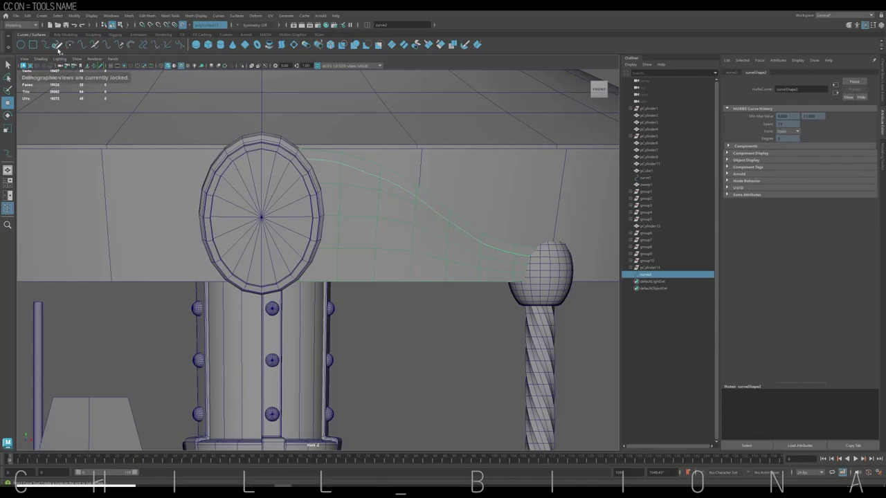
pyautogui.click(59, 45)
pyautogui.click(306, 268)
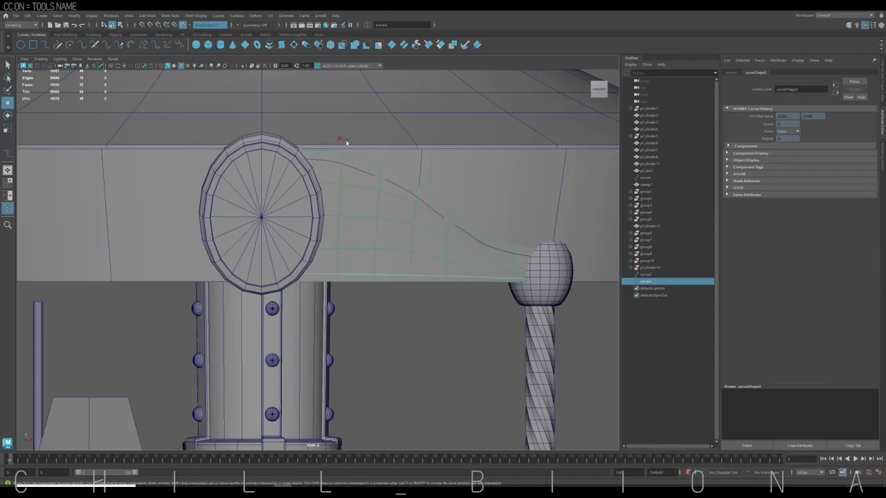
pyautogui.press('w')
# Reshape the upper curve by adjusting several of its control vertices
pyautogui.click(356, 172)
pyautogui.rightClick(360, 172)
pyautogui.click(321, 170)
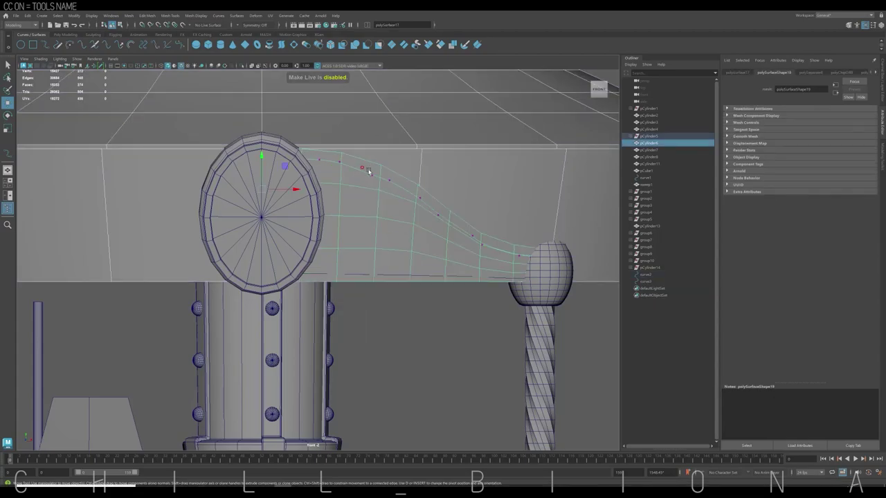
pyautogui.click(367, 160)
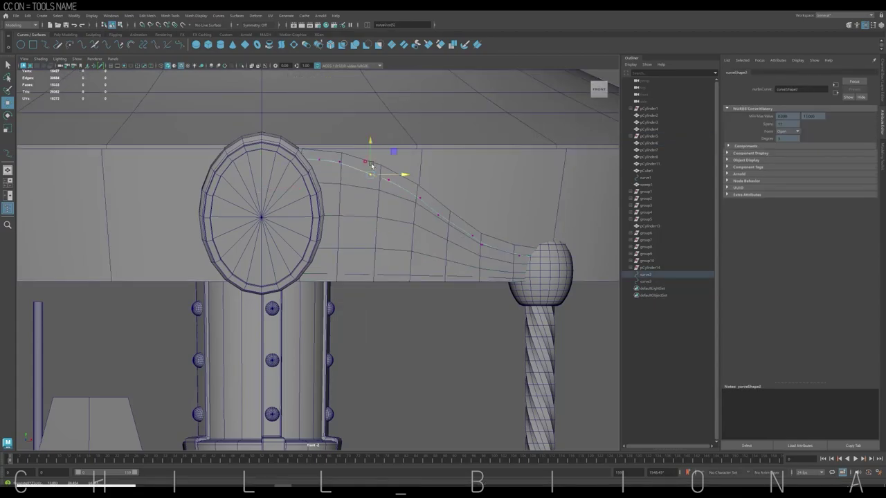
pyautogui.click(389, 180)
pyautogui.click(480, 245)
pyautogui.click(468, 229)
# In perspective view, move the lower curve's control vertices at the roof edge
pyautogui.press('space')
pyautogui.press('space')
pyautogui.moveTo(442, 207)
pyautogui.keyDown('alt'); pyautogui.mouseDown()
pyautogui.moveTo(398, 210)
pyautogui.moveTo(378, 226)
pyautogui.mouseUp(); pyautogui.keyUp('alt')
pyautogui.moveTo(368, 263)
pyautogui.keyDown('alt'); pyautogui.mouseDown()
pyautogui.moveTo(400, 257)
pyautogui.moveTo(386, 244)
pyautogui.mouseUp(); pyautogui.keyUp('alt')
pyautogui.click(395, 233)
pyautogui.press('w')
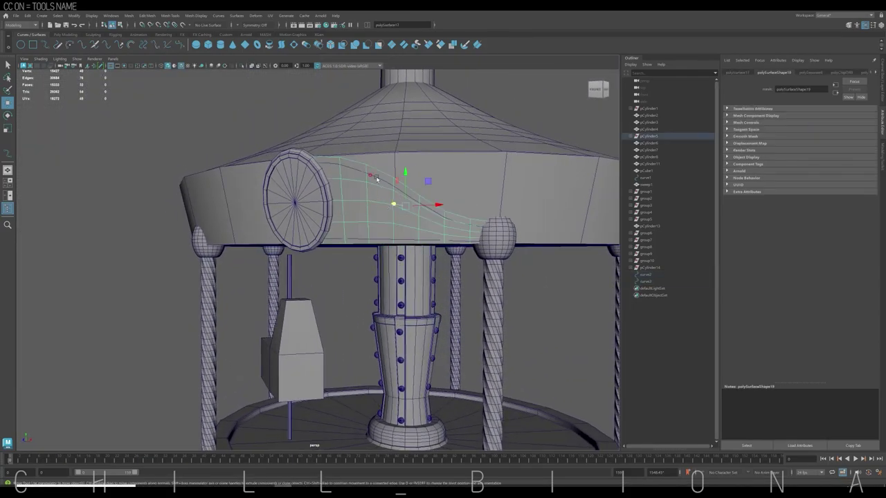
pyautogui.moveTo(376, 188); pyautogui.dragTo(373, 173, button='right')
pyautogui.click(355, 156)
pyautogui.moveTo(374, 173)
pyautogui.keyDown('alt'); pyautogui.mouseDown()
pyautogui.moveTo(360, 166)
pyautogui.moveTo(454, 222)
pyautogui.mouseUp(); pyautogui.keyUp('alt')
pyautogui.click(398, 188)
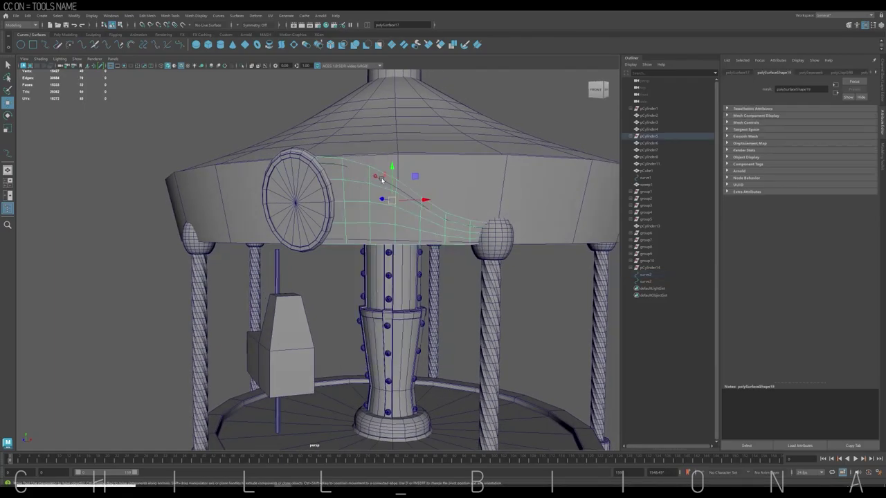
# Select both curves and bring up the Poly Modeling shelf
pyautogui.click(644, 275)
pyautogui.keyDown('ctrl'); pyautogui.click(644, 281); pyautogui.keyUp('ctrl')
pyautogui.click(66, 34)
# Sweep a tube mesh along the lower curve and review its profile settings
pyautogui.click(133, 45)
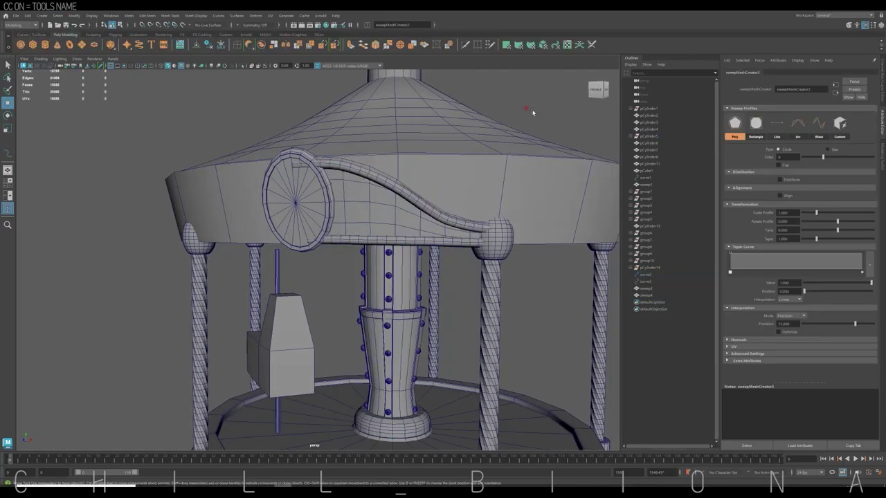
pyautogui.moveTo(515, 226)
pyautogui.keyDown('alt'); pyautogui.mouseDown()
pyautogui.moveTo(454, 182)
pyautogui.moveTo(484, 207)
pyautogui.mouseUp(); pyautogui.keyUp('alt')
pyautogui.click(645, 274)
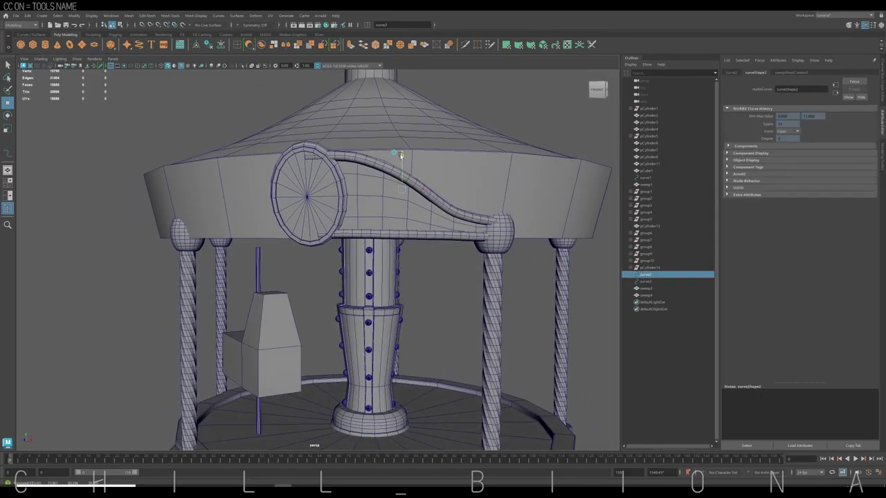
pyautogui.click(645, 296)
pyautogui.click(784, 73)
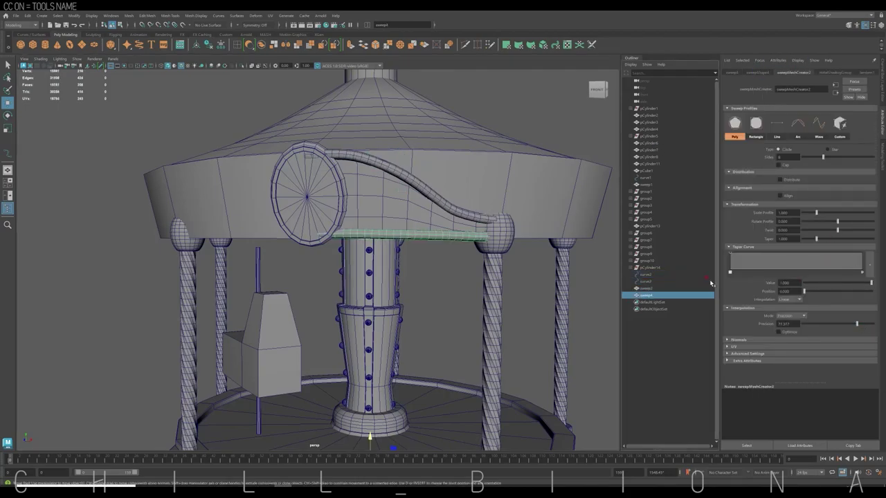
pyautogui.click(650, 282)
# Isolate both curves in the four-view front view and edit the upper curve's CVs
pyautogui.press('space')
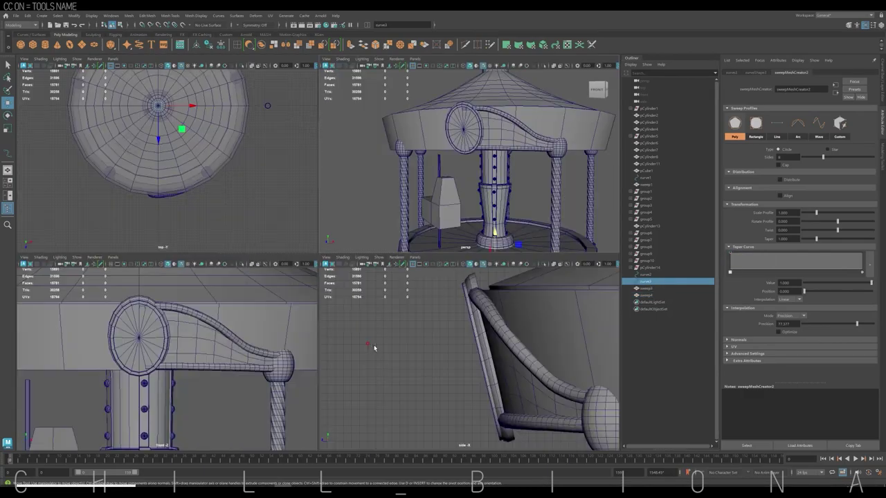
pyautogui.keyDown('shift'); pyautogui.click(228, 303); pyautogui.keyUp('shift')
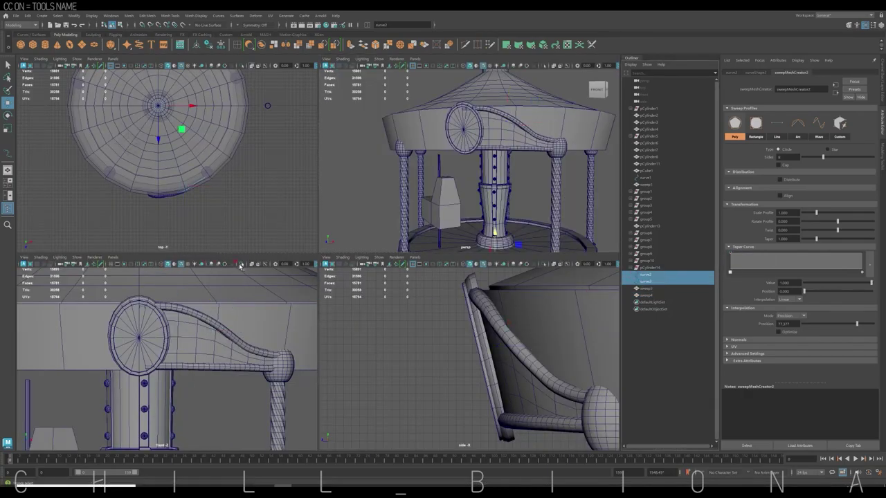
pyautogui.hotkey('ctrl', '1')
pyautogui.rightClick(154, 305)
pyautogui.click(142, 283)
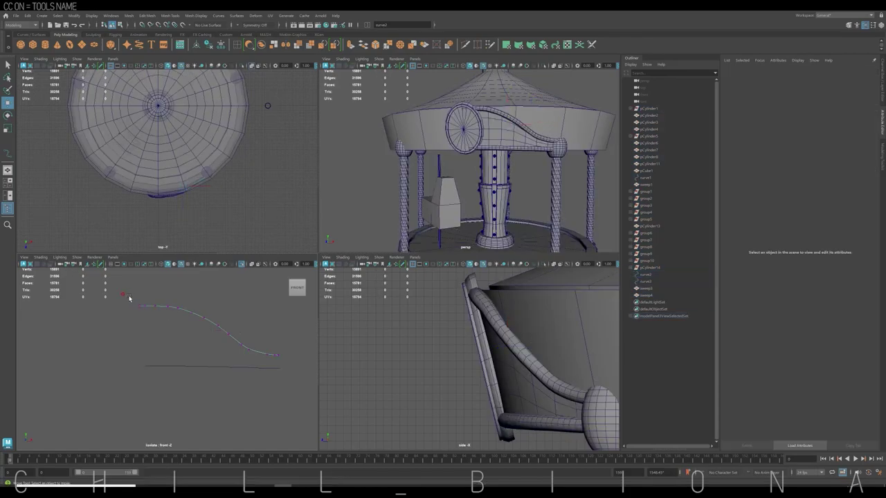
pyautogui.click(446, 296)
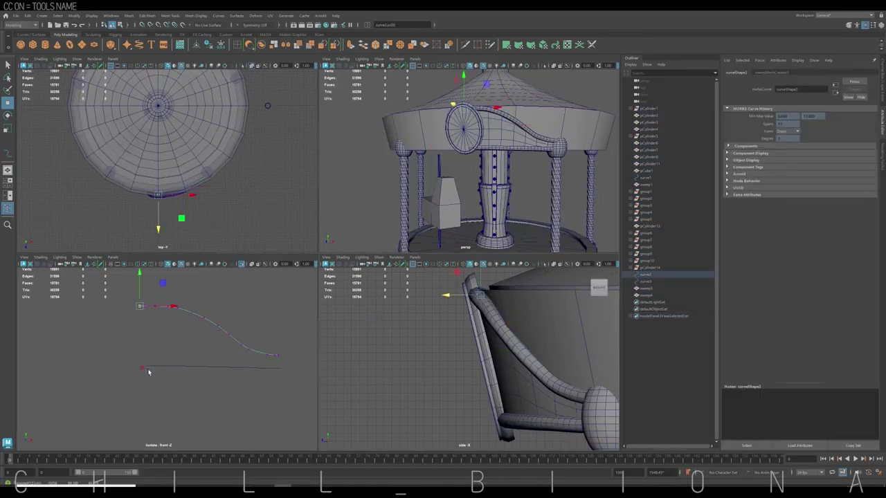
pyautogui.press('b')
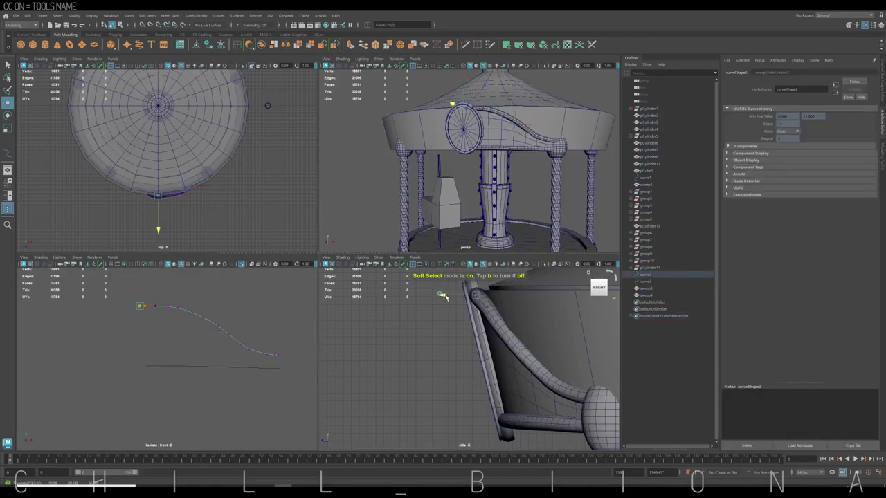
# Move the lower straight curve's end CV and inspect the swept tubes in perspective
pyautogui.click(158, 364)
pyautogui.rightClick(158, 361)
pyautogui.click(143, 312)
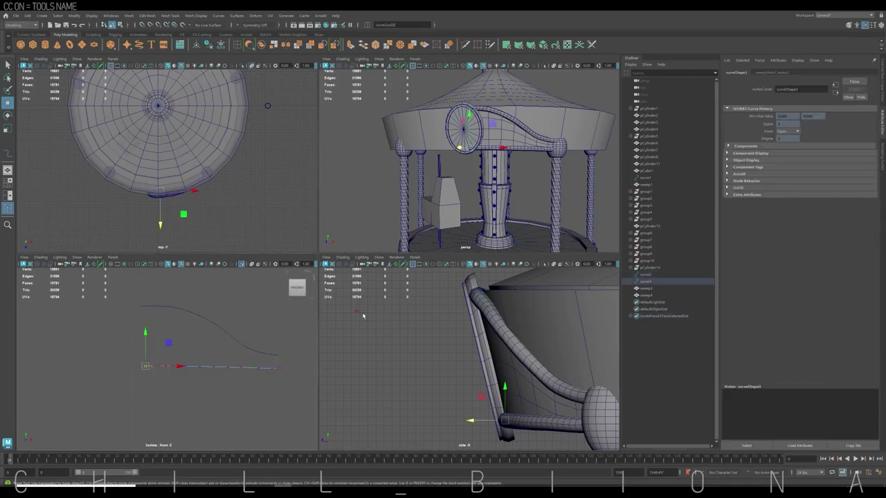
pyautogui.click(476, 421)
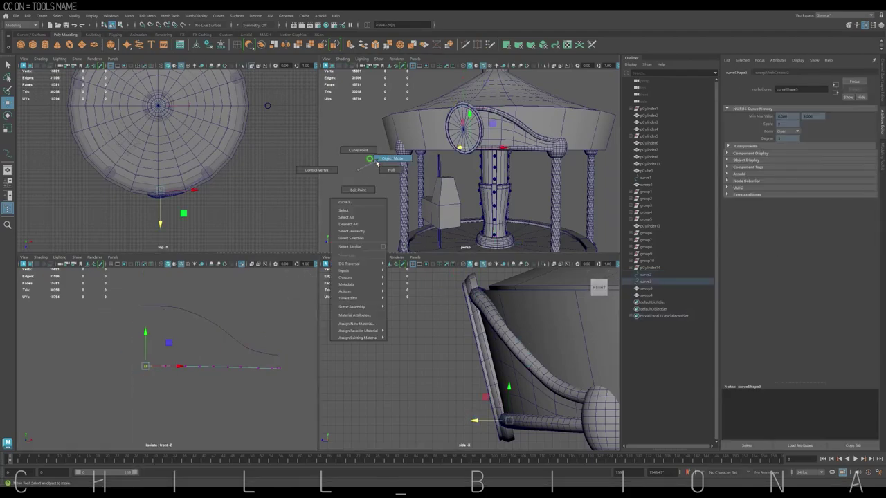
pyautogui.keyDown('shift'); pyautogui.moveTo(360, 172); pyautogui.dragTo(353, 245, button='right'); pyautogui.keyUp('shift')
pyautogui.press('space')
pyautogui.keyDown('alt'); pyautogui.moveTo(353, 244); pyautogui.dragTo(363, 207); pyautogui.keyUp('alt')
pyautogui.scroll(3, 368, 253)
pyautogui.scroll(-3, 368, 253)
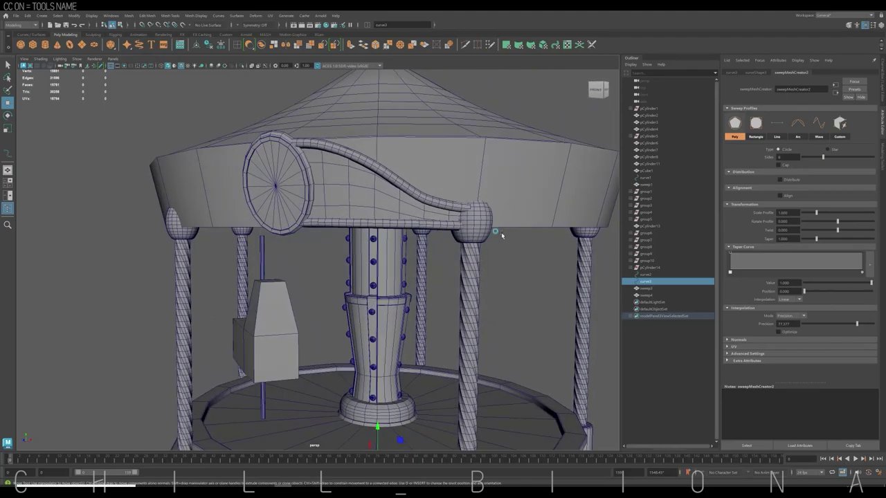
# Reposition the curve's end CV so the tube meets the post cap
pyautogui.press('space')
pyautogui.moveTo(274, 311); pyautogui.dragTo(244, 316, button='right')
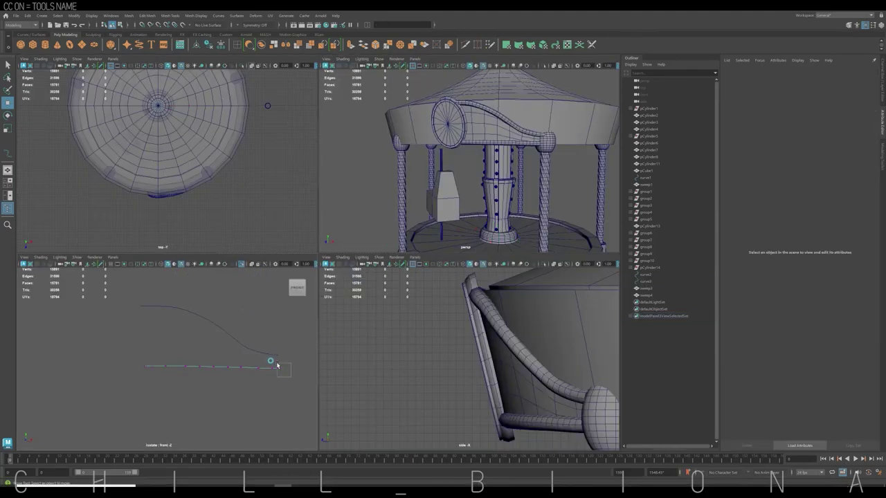
pyautogui.click(277, 361)
pyautogui.click(267, 357)
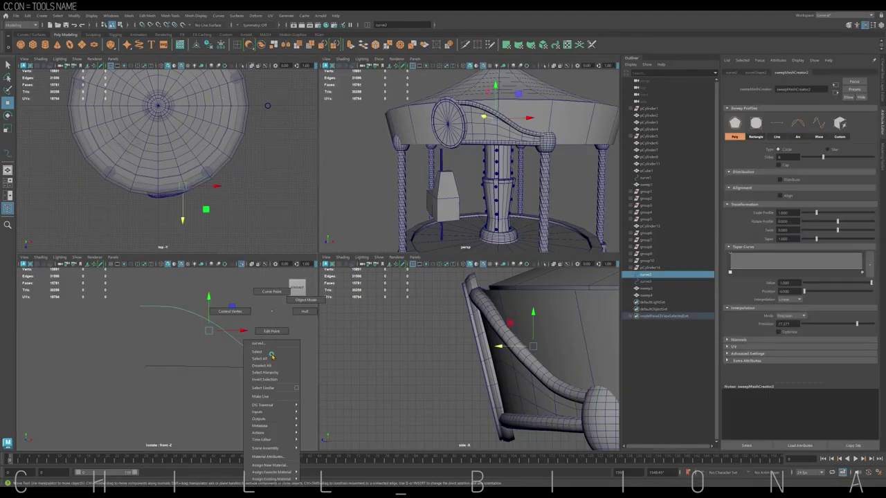
pyautogui.moveTo(267, 356); pyautogui.dragTo(273, 348, button='right')
pyautogui.click(276, 355)
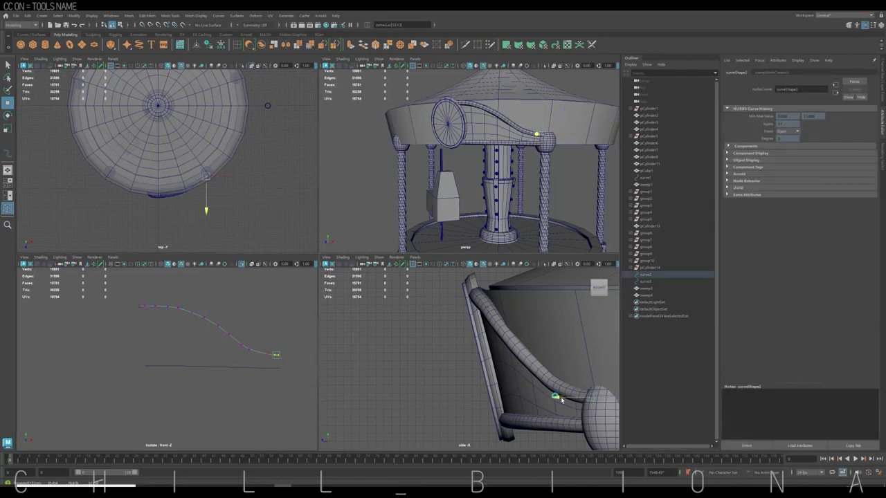
pyautogui.scroll(5, 533, 176)
pyautogui.keyDown('alt'); pyautogui.moveTo(512, 173); pyautogui.dragTo(529, 173); pyautogui.keyUp('alt')
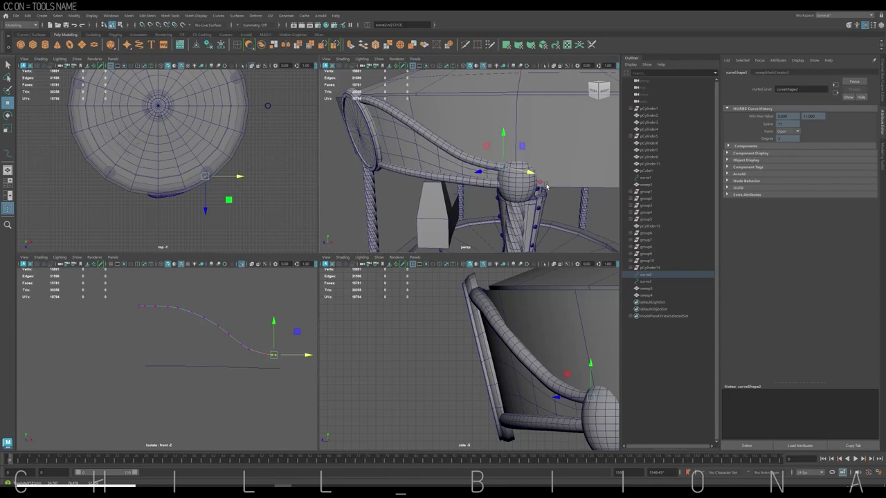
pyautogui.keyDown('alt'); pyautogui.moveTo(421, 193); pyautogui.dragTo(388, 200); pyautogui.keyUp('alt')
# Clear the selection and zoom out in single perspective view to review the tubes
pyautogui.click(388, 201)
pyautogui.press('space')
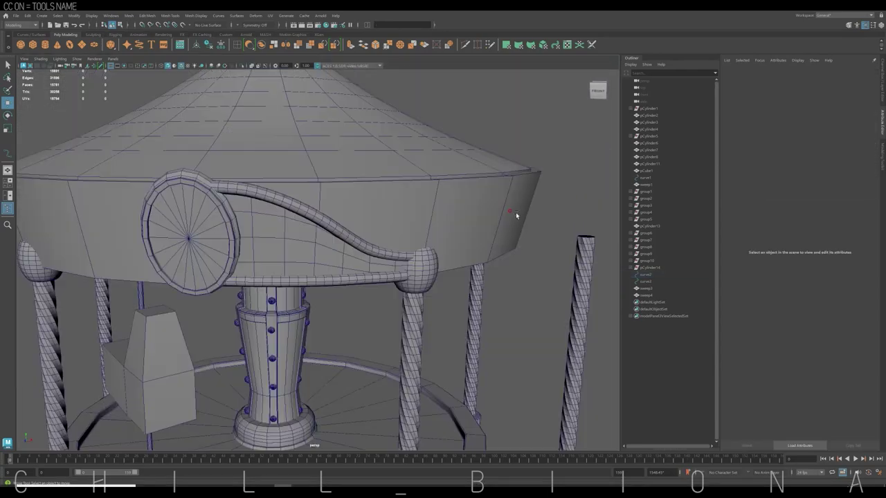
pyautogui.scroll(-3, 365, 208)
pyautogui.scroll(-1, 365, 206)
pyautogui.scroll(-1, 345, 218)
pyautogui.scroll(-1, 320, 230)
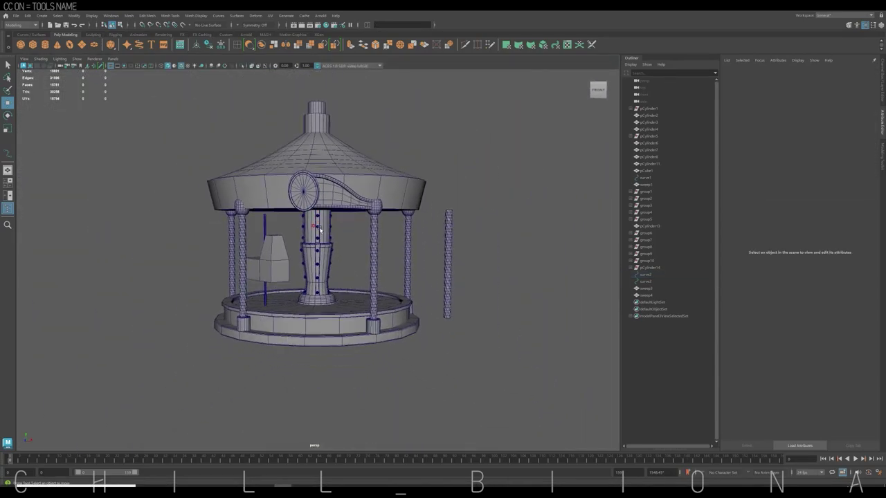
# Move the stretched sphere onto the top of the ring
pyautogui.moveTo(302, 364)
pyautogui.keyDown('alt'); pyautogui.mouseDown()
pyautogui.moveTo(315, 376)
pyautogui.moveTo(310, 322)
pyautogui.mouseUp(); pyautogui.keyUp('alt')
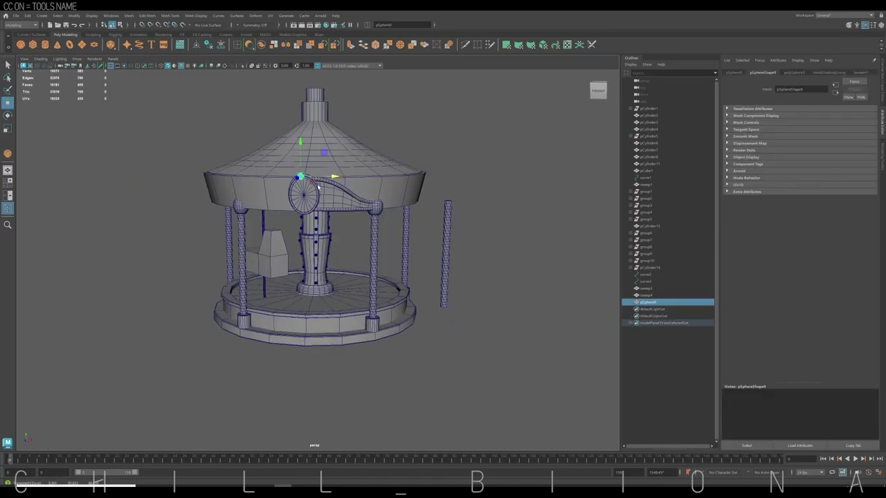
pyautogui.keyDown('alt'); pyautogui.moveTo(317, 186); pyautogui.dragTo(270, 176); pyautogui.keyUp('alt')
pyautogui.press('f')
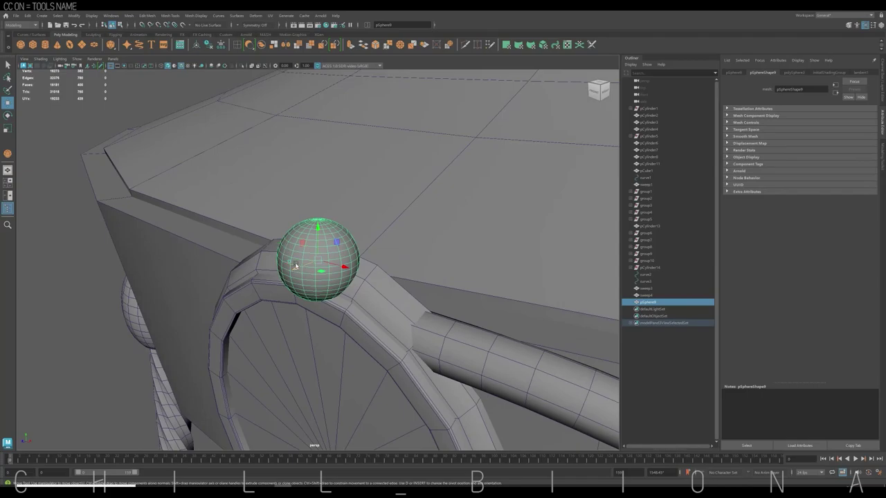
pyautogui.moveTo(295, 265)
pyautogui.mouseDown()
pyautogui.moveTo(315, 207)
pyautogui.moveTo(353, 238)
pyautogui.mouseUp()
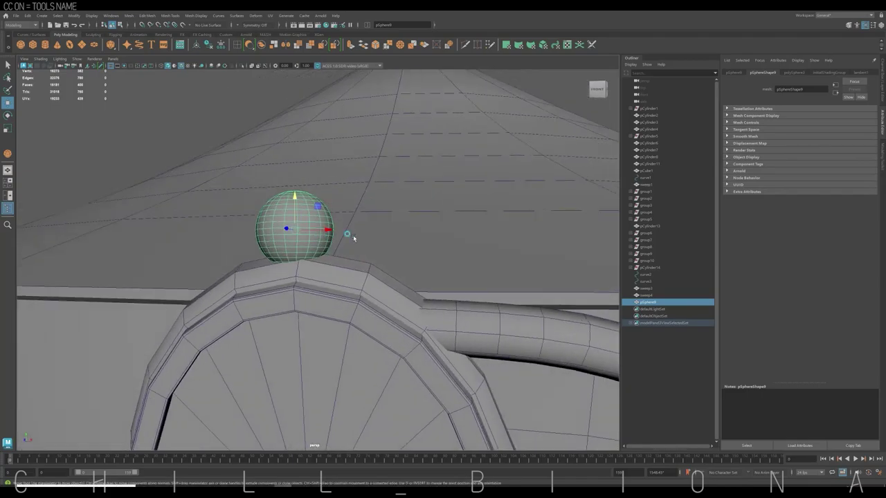
pyautogui.scroll(-3, 353, 238)
pyautogui.keyDown('alt'); pyautogui.moveTo(391, 182); pyautogui.dragTo(211, 242); pyautogui.keyUp('alt')
pyautogui.scroll(-2, 330, 250)
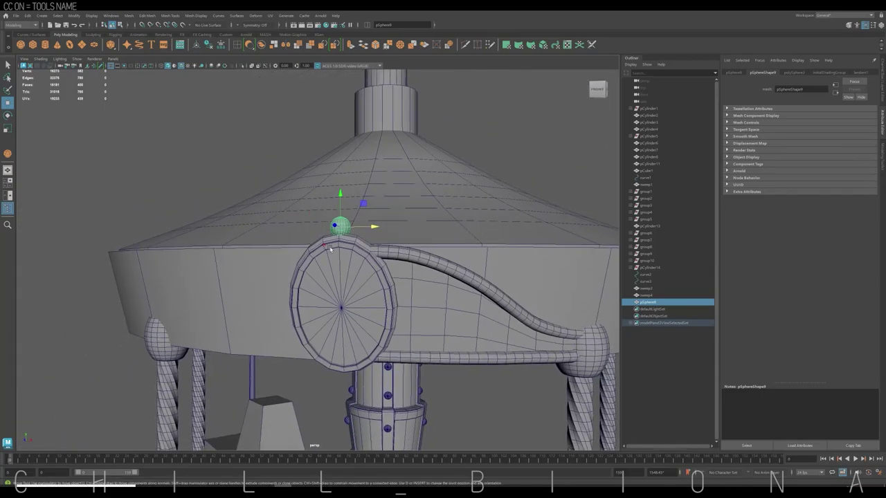
pyautogui.scroll(5, 283, 272)
pyautogui.scroll(-5, 349, 268)
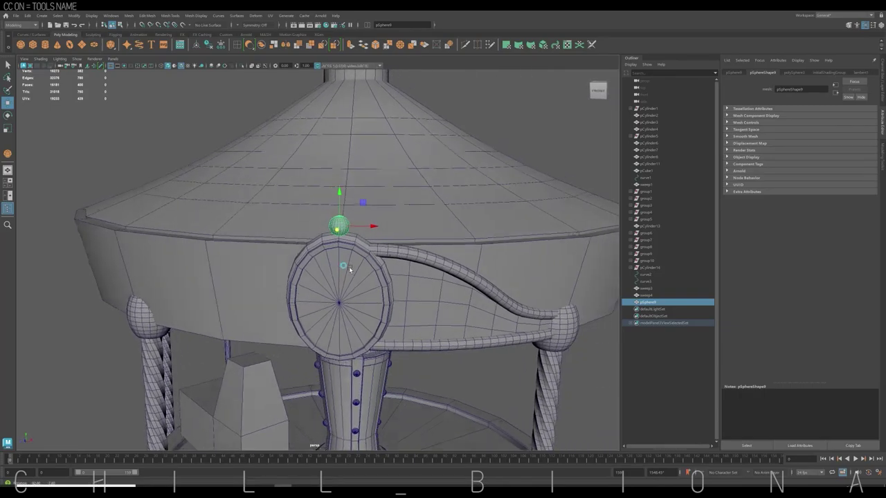
# Duplicate the sphere, raise the copy and scale it into a petal
pyautogui.hotkey('ctrl', 'd')
pyautogui.moveTo(339, 194); pyautogui.dragTo(341, 164)
pyautogui.press('r')
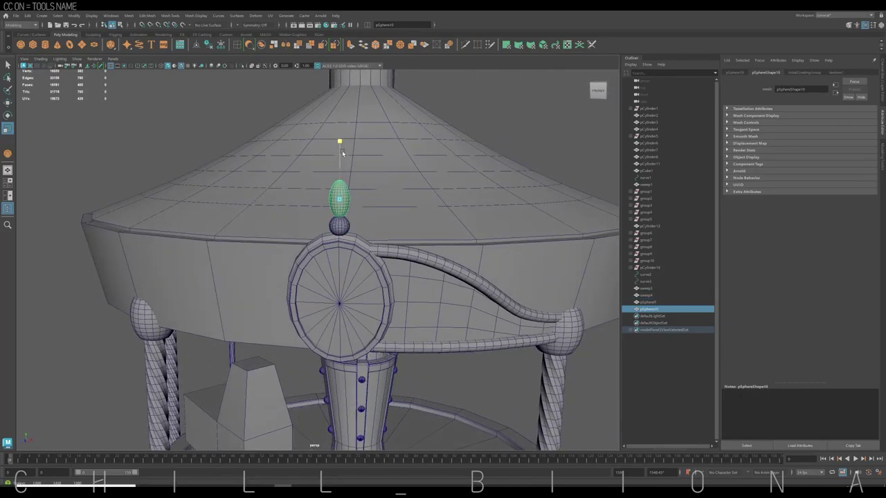
pyautogui.press('w')
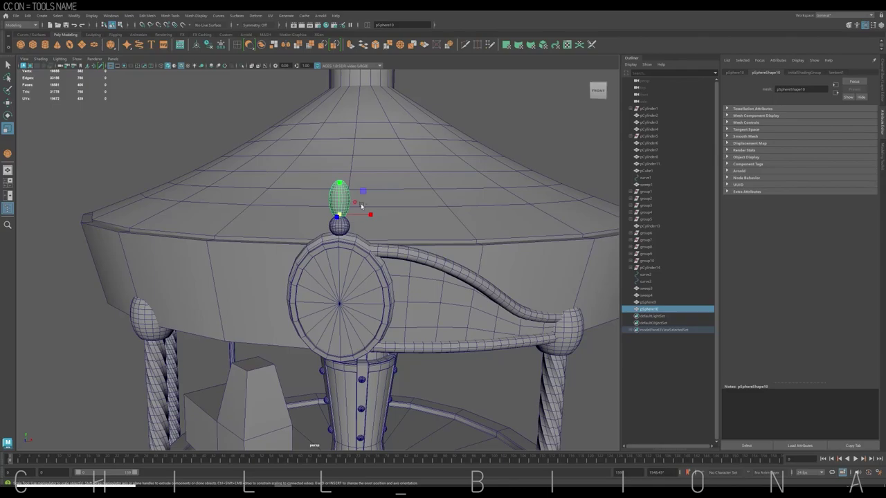
# Add two more petal copies, tilting one to the right and one to the left
pyautogui.hotkey('ctrl', 'd')
pyautogui.press('e')
pyautogui.moveTo(361, 206); pyautogui.dragTo(368, 218)
pyautogui.press('w')
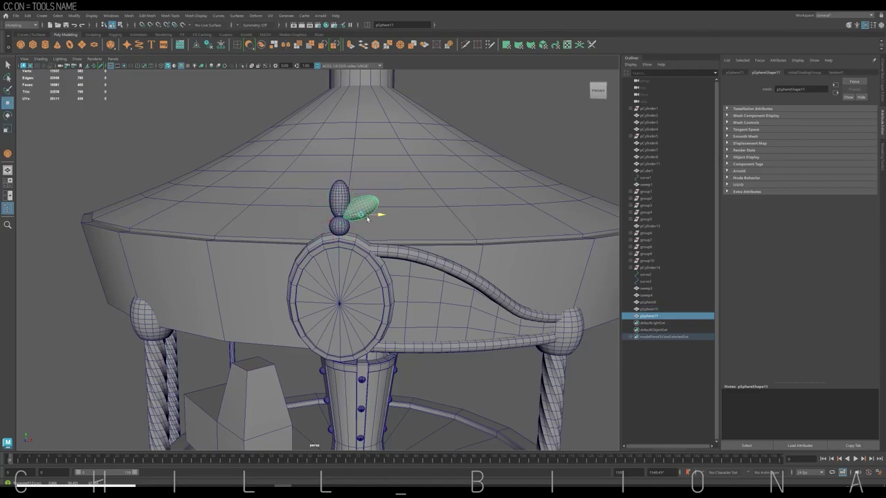
pyautogui.hotkey('ctrl', 'd')
pyautogui.press('e')
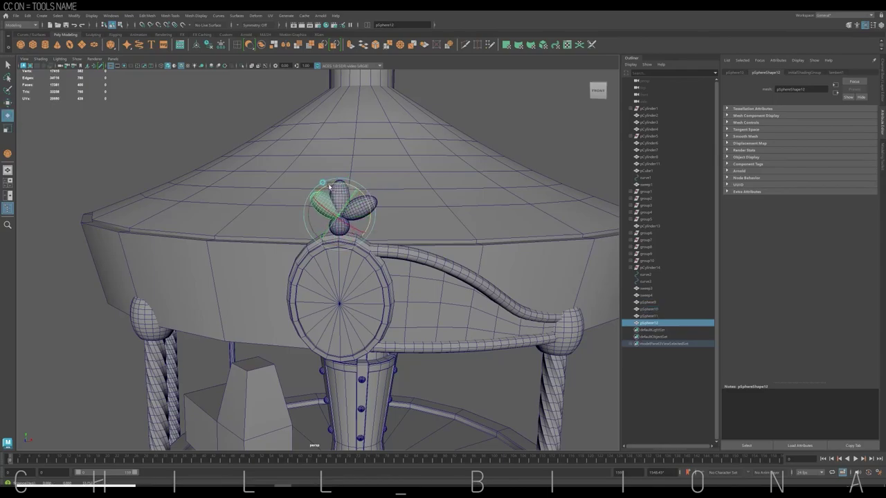
pyautogui.moveTo(329, 185)
pyautogui.mouseDown()
pyautogui.moveTo(325, 201)
pyautogui.moveTo(399, 237)
pyautogui.moveTo(349, 235)
pyautogui.mouseUp()
pyautogui.press('w')
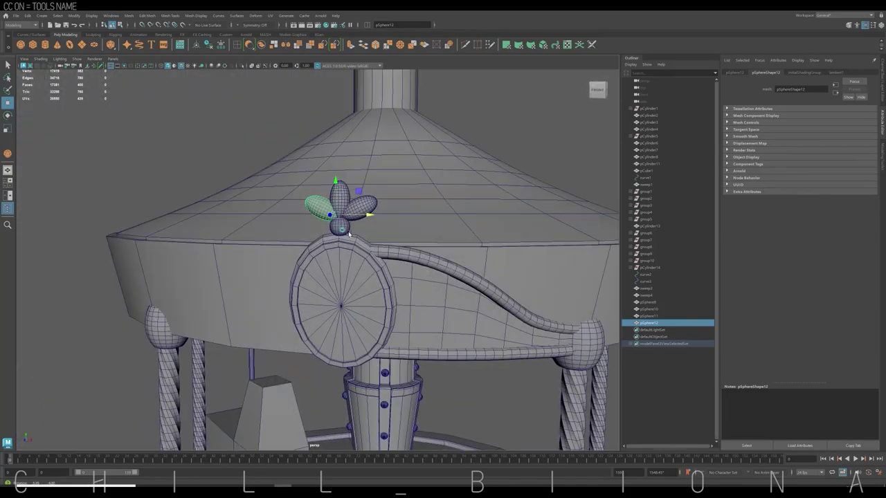
# From the front view, reposition the left and right side petals together
pyautogui.keyDown('shift'); pyautogui.click(339, 194); pyautogui.keyUp('shift')
pyautogui.keyDown('alt'); pyautogui.moveTo(339, 194); pyautogui.dragTo(324, 226); pyautogui.keyUp('alt')
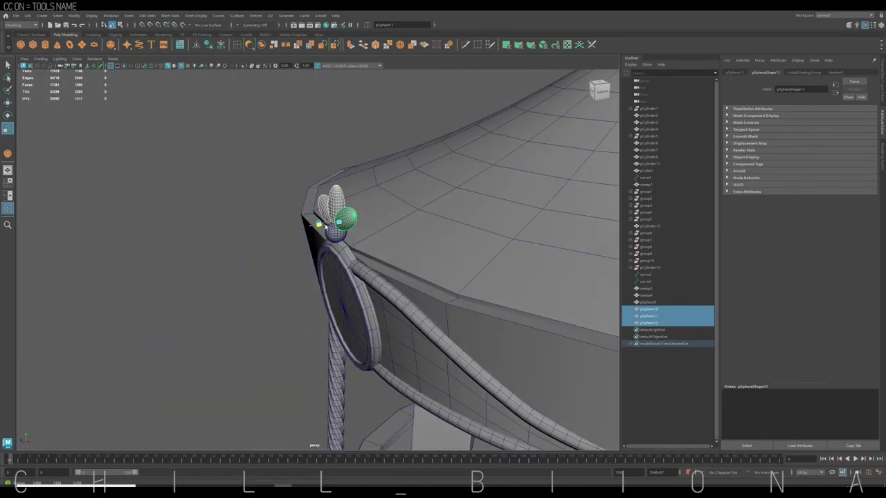
pyautogui.click(599, 89)
pyautogui.scroll(5, 431, 143)
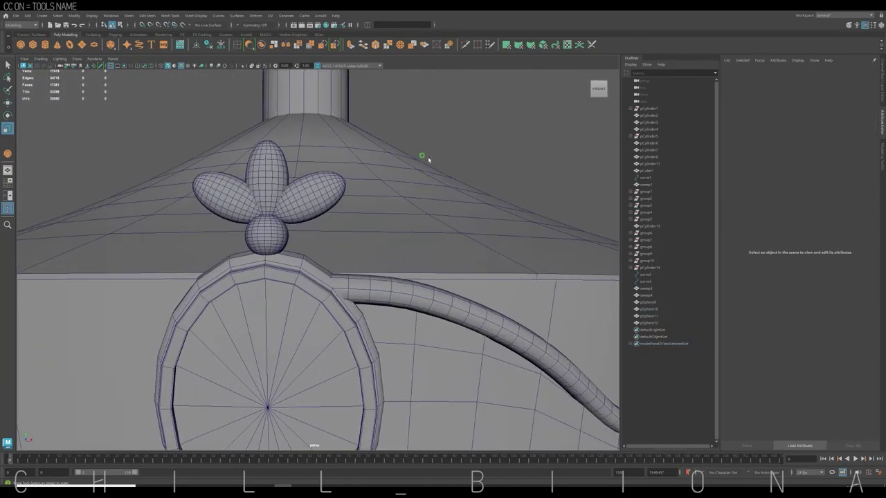
pyautogui.keyDown('shift'); pyautogui.click(360, 216); pyautogui.keyUp('shift')
pyautogui.press('w')
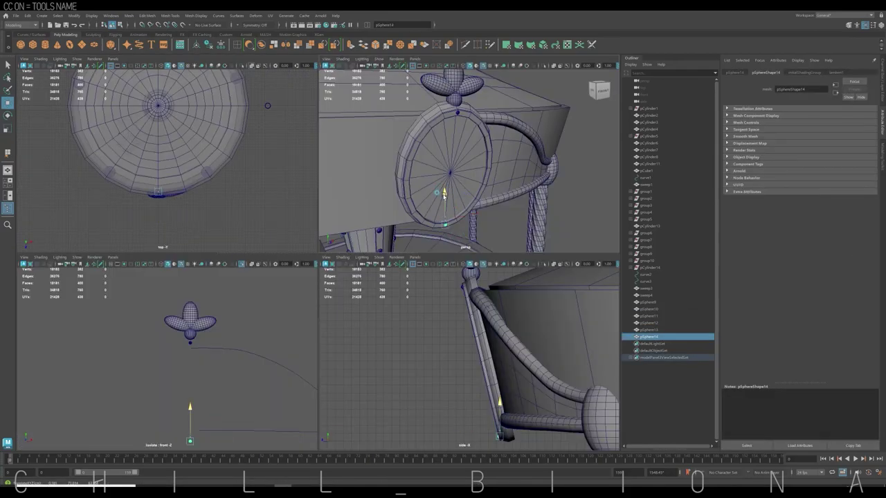
# Isolate the small sphere on the ring and delete the extra sphere copy
pyautogui.press('f')
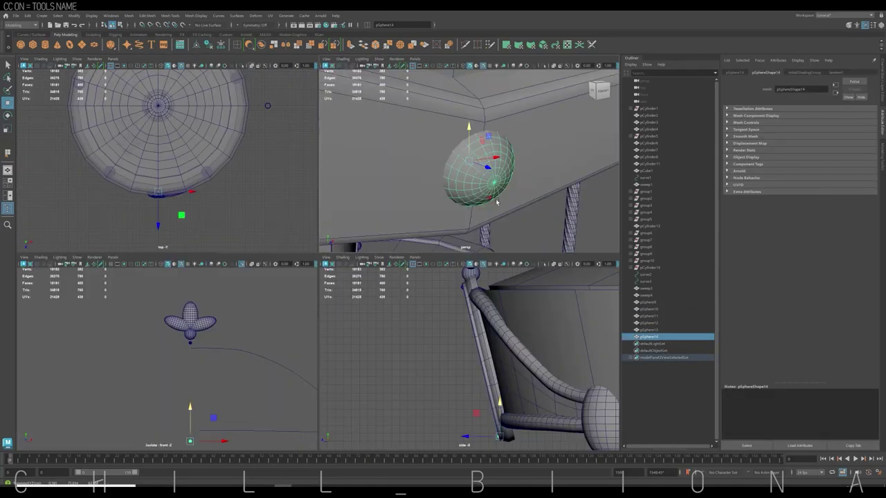
pyautogui.press('space')
pyautogui.keyDown('alt'); pyautogui.moveTo(395, 218); pyautogui.dragTo(221, 241); pyautogui.keyUp('alt')
pyautogui.keyDown('shift'); pyautogui.click(318, 130); pyautogui.keyUp('shift')
pyautogui.hotkey('ctrl', '1')
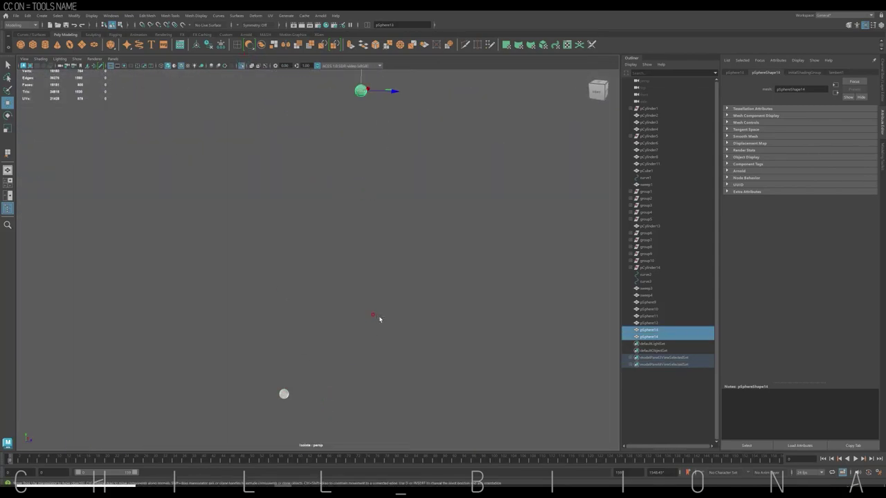
pyautogui.hotkey('ctrl', '1')
pyautogui.press('Delete')
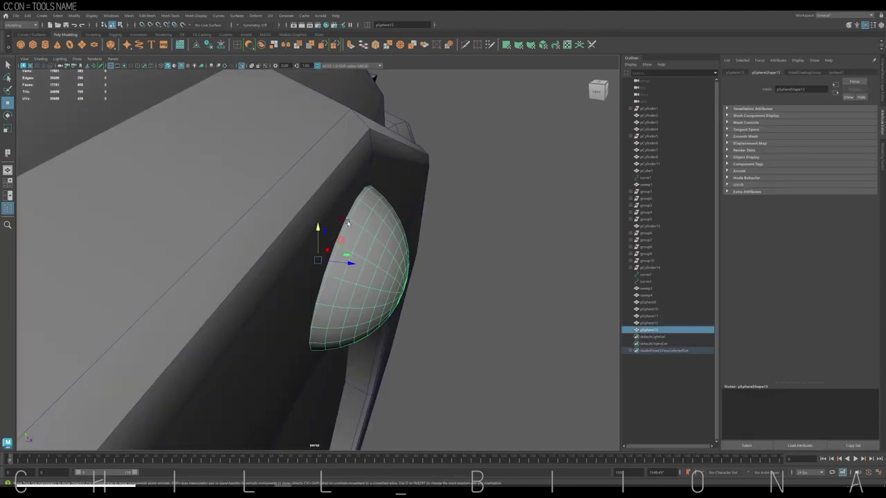
# Select the sphere's middle edge loop and trim it down to a half-dome
pyautogui.moveTo(348, 223); pyautogui.dragTo(410, 223, button='right')
pyautogui.rightClick(368, 209)
pyautogui.click(368, 189)
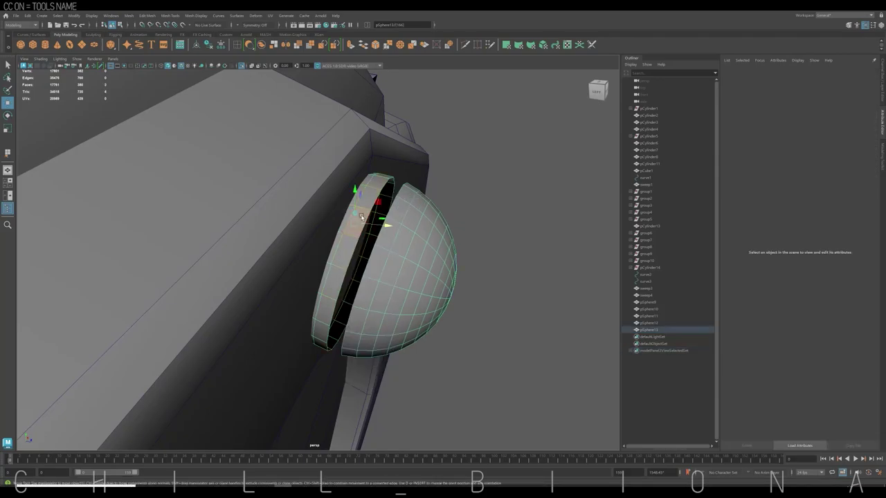
pyautogui.doubleClick(365, 205)
pyautogui.rightClick(422, 219)
pyautogui.moveTo(422, 219); pyautogui.dragTo(446, 209, button='right')
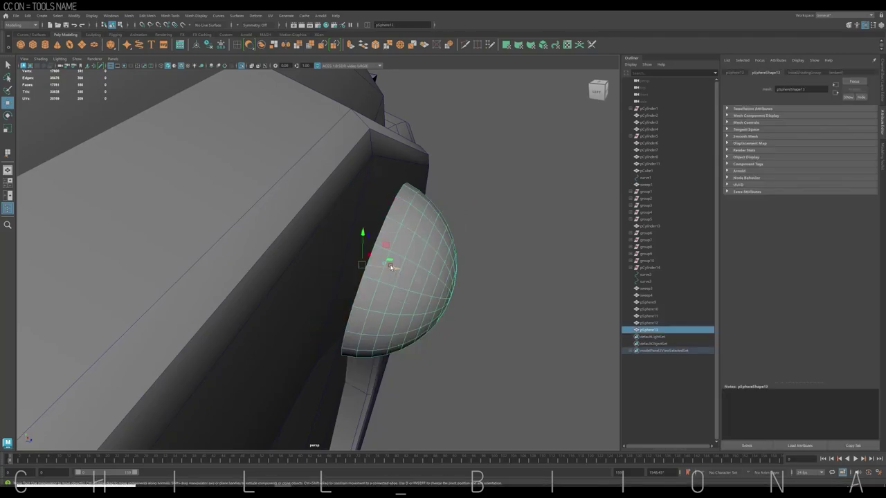
pyautogui.press('f')
# Orbit around the half-dome stud and duplicate it
pyautogui.keyDown('alt'); pyautogui.moveTo(469, 221); pyautogui.dragTo(322, 221); pyautogui.keyUp('alt')
pyautogui.scroll(-5, 321, 222)
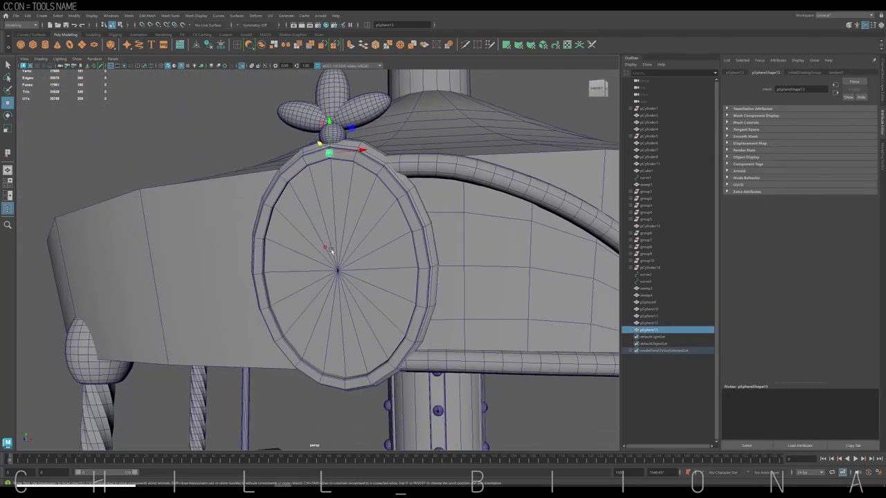
pyautogui.hotkey('ctrl', 'd')
# Duplicate the stud repeatedly, placing copies around the rim, starting at the ring's left edge
pyautogui.keyDown('alt'); pyautogui.moveTo(312, 359); pyautogui.dragTo(317, 363); pyautogui.keyUp('alt')
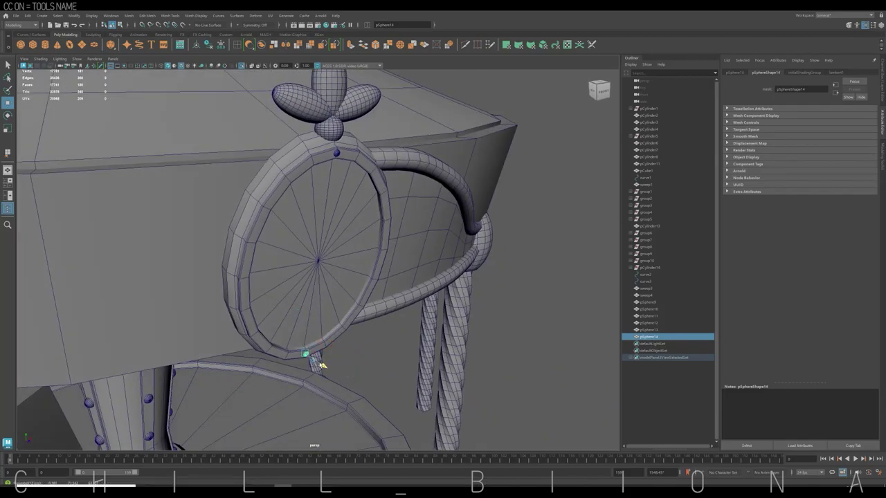
pyautogui.keyDown('alt'); pyautogui.moveTo(411, 312); pyautogui.dragTo(403, 275); pyautogui.keyUp('alt')
pyautogui.doubleClick(379, 242)
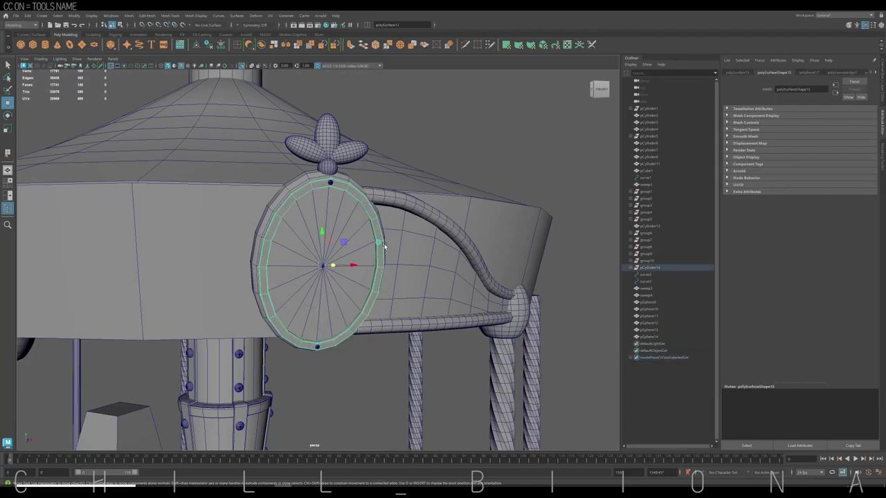
pyautogui.hotkey('ctrl', 'a')
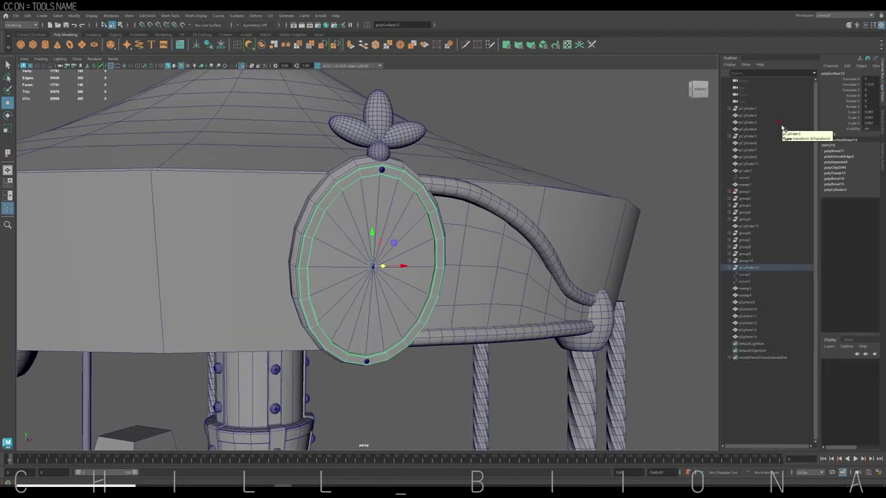
pyautogui.click(20, 45)
pyautogui.keyDown('alt'); pyautogui.moveTo(387, 266); pyautogui.dragTo(313, 281); pyautogui.keyUp('alt')
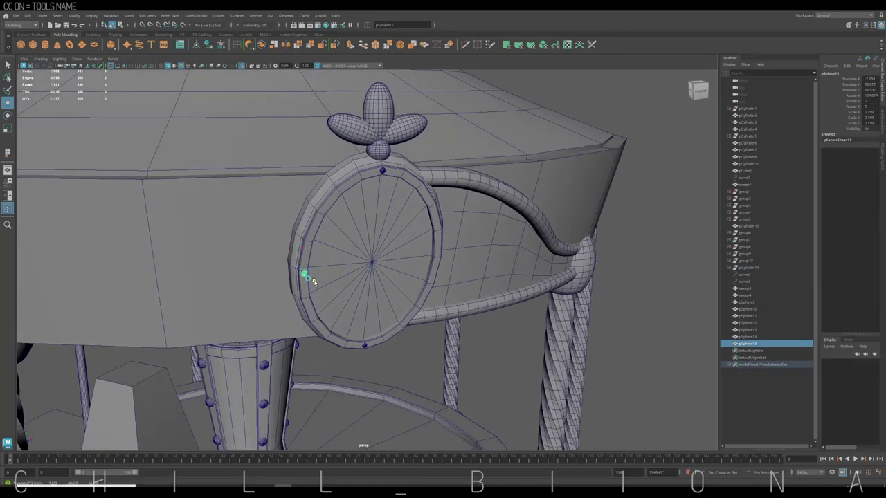
pyautogui.hotkey('ctrl', 'd')
pyautogui.moveTo(455, 264)
pyautogui.keyDown('alt'); pyautogui.mouseDown()
pyautogui.moveTo(353, 310)
pyautogui.moveTo(308, 157)
pyautogui.moveTo(353, 201)
pyautogui.moveTo(310, 159)
pyautogui.moveTo(471, 173)
pyautogui.moveTo(474, 148)
pyautogui.mouseUp(); pyautogui.keyUp('alt')
pyautogui.hotkey('ctrl', 'd')
pyautogui.hotkey('ctrl', 'd')
pyautogui.hotkey('ctrl', 'd')
pyautogui.moveTo(341, 260)
pyautogui.keyDown('alt'); pyautogui.mouseDown()
pyautogui.moveTo(326, 249)
pyautogui.moveTo(343, 257)
pyautogui.mouseUp(); pyautogui.keyUp('alt')
pyautogui.scroll(-5, 346, 232)
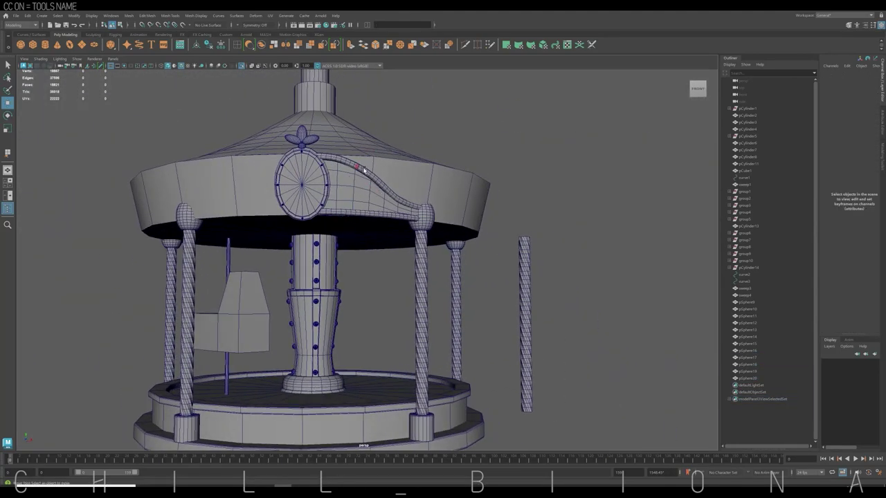
pyautogui.click(374, 186)
# Mirror the curved arm to the opposite side of the carousel
pyautogui.keyDown('alt'); pyautogui.moveTo(373, 185); pyautogui.dragTo(421, 224); pyautogui.keyUp('alt')
pyautogui.press('space')
pyautogui.click(242, 266)
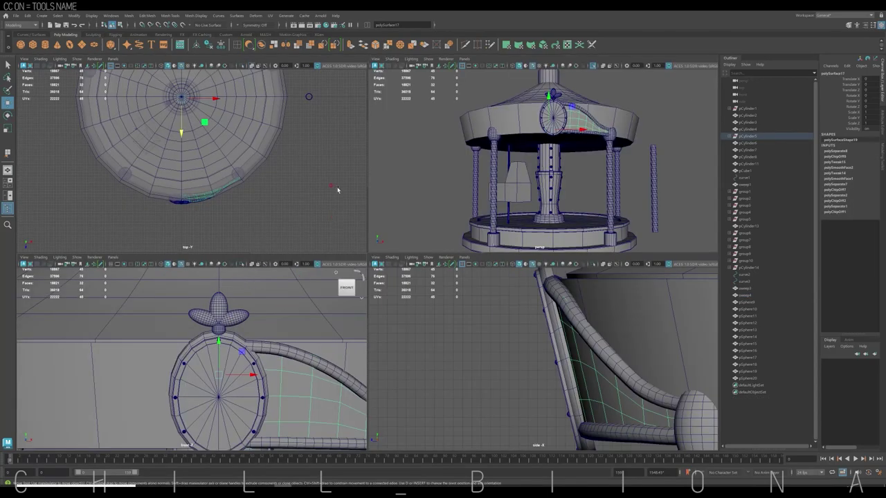
pyautogui.click(289, 45)
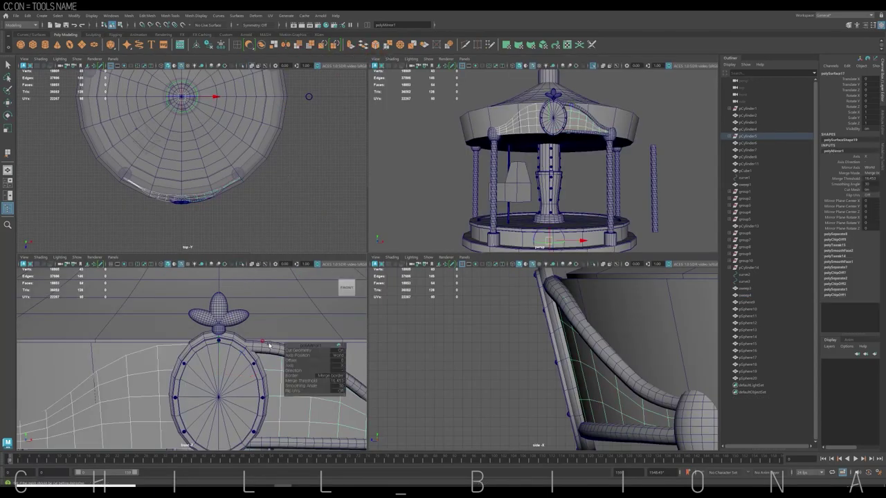
pyautogui.click(320, 356)
pyautogui.click(289, 45)
pyautogui.keyDown('alt'); pyautogui.moveTo(332, 330); pyautogui.dragTo(308, 312, button='right'); pyautogui.keyUp('alt')
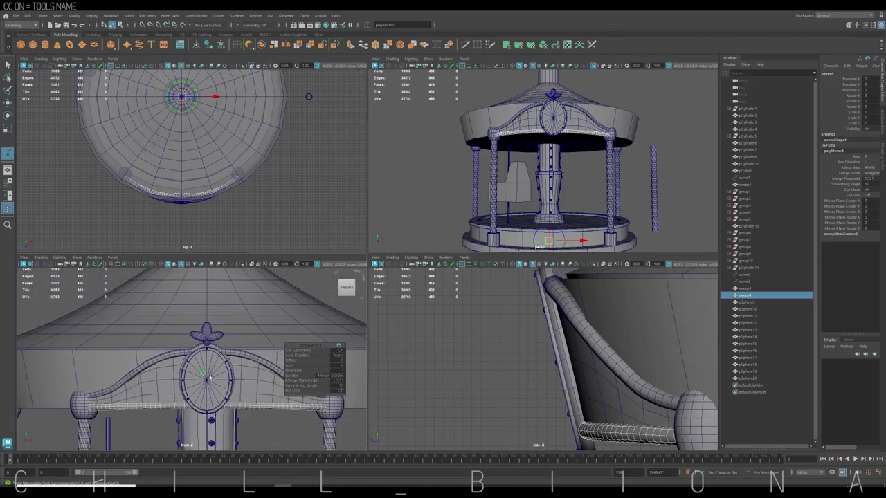
# Delete the stray twisted column selected from the Outliner
pyautogui.click(645, 99)
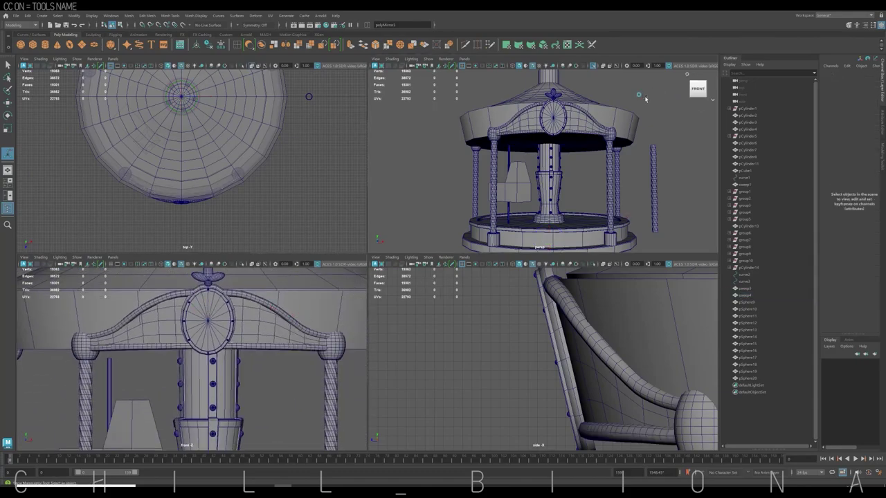
pyautogui.click(745, 288)
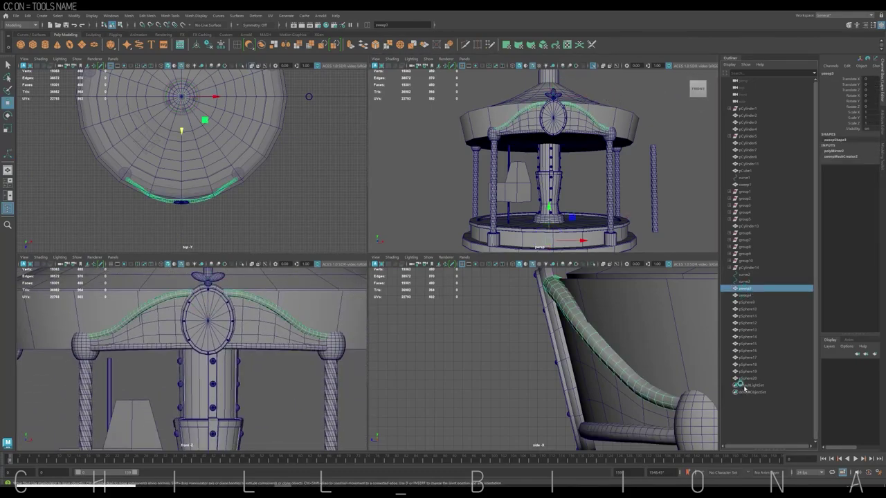
pyautogui.keyDown('shift'); pyautogui.click(751, 379); pyautogui.keyUp('shift')
pyautogui.keyDown('shift'); pyautogui.click(745, 295); pyautogui.keyUp('shift')
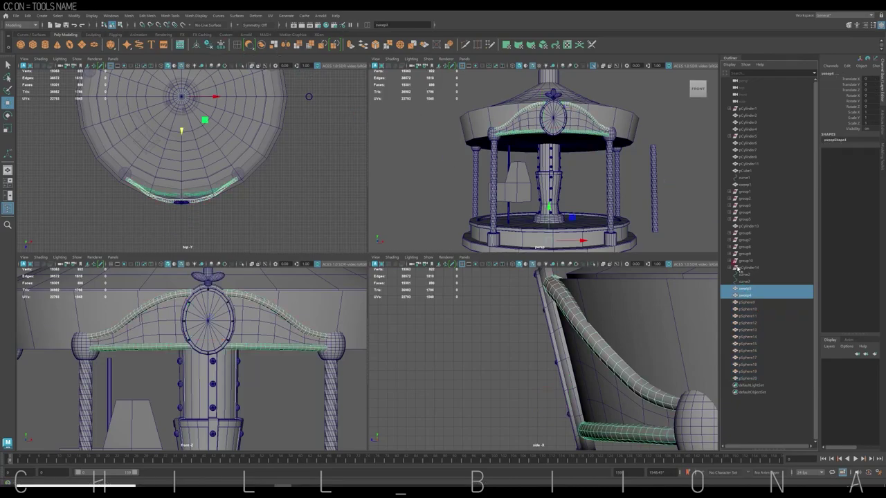
pyautogui.press('Delete')
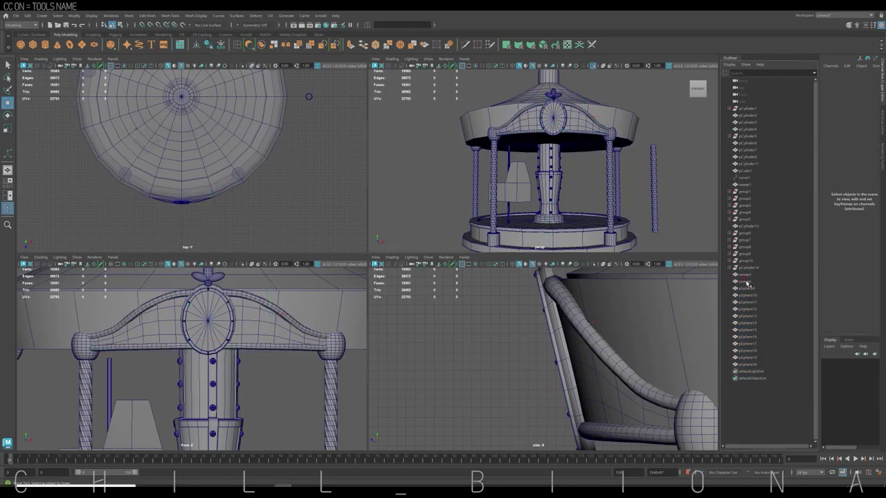
pyautogui.click(651, 176)
pyautogui.press('Delete')
# Select sweep3 through pSphere20 plus the oval ring and group them as group12
pyautogui.click(740, 261)
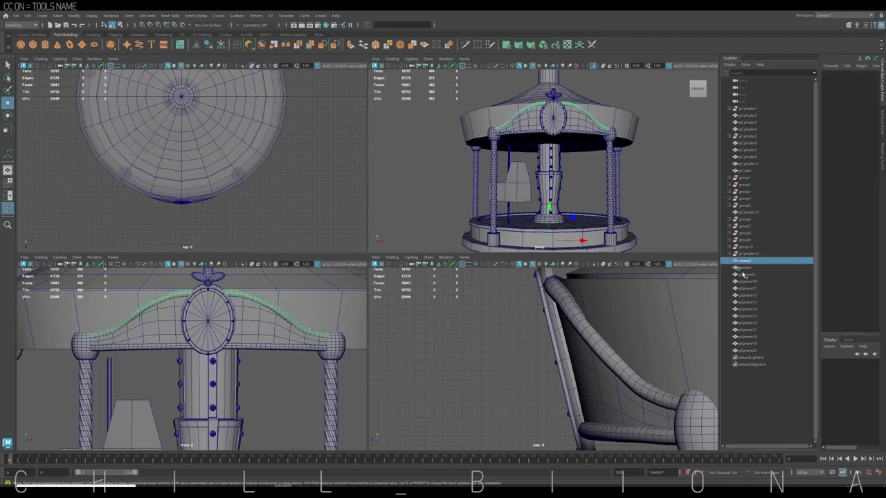
pyautogui.keyDown('shift'); pyautogui.click(748, 350); pyautogui.keyUp('shift')
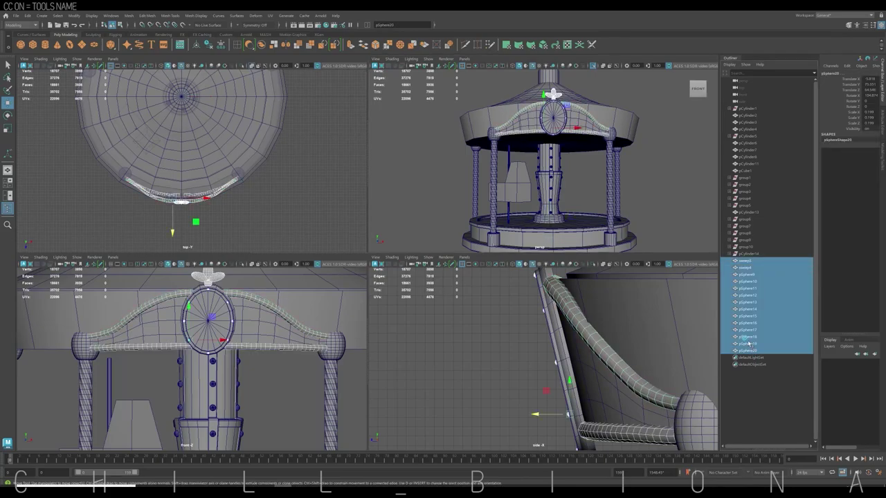
pyautogui.click(557, 116)
pyautogui.press('f')
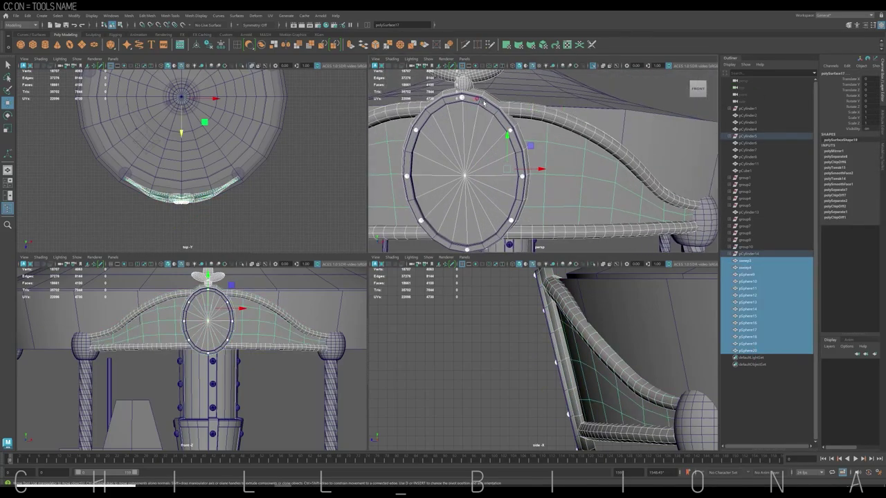
pyautogui.click(484, 102)
pyautogui.keyDown('alt'); pyautogui.moveTo(484, 102); pyautogui.dragTo(725, 297); pyautogui.keyUp('alt')
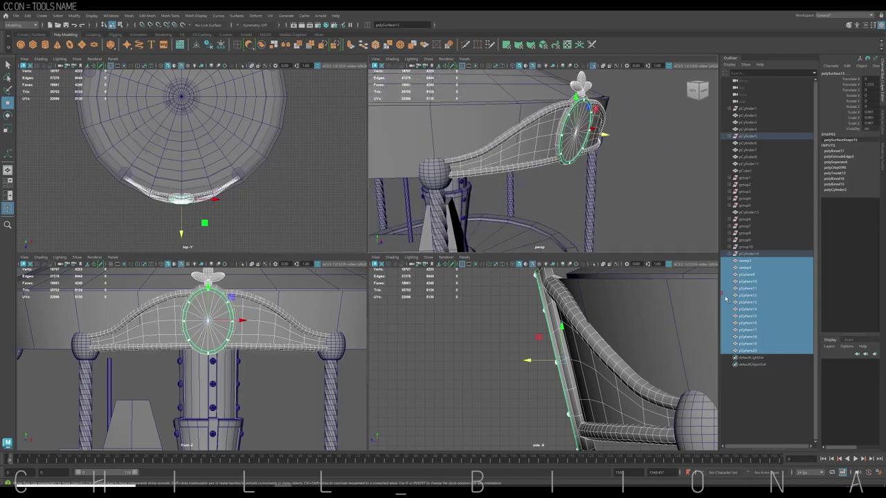
pyautogui.hotkey('ctrl', 'g')
# Duplicate the arch decoration group, rotating each copy 72° around the carousel with Shift+D repeats
pyautogui.press('a')
pyautogui.scroll(-2, 216, 121)
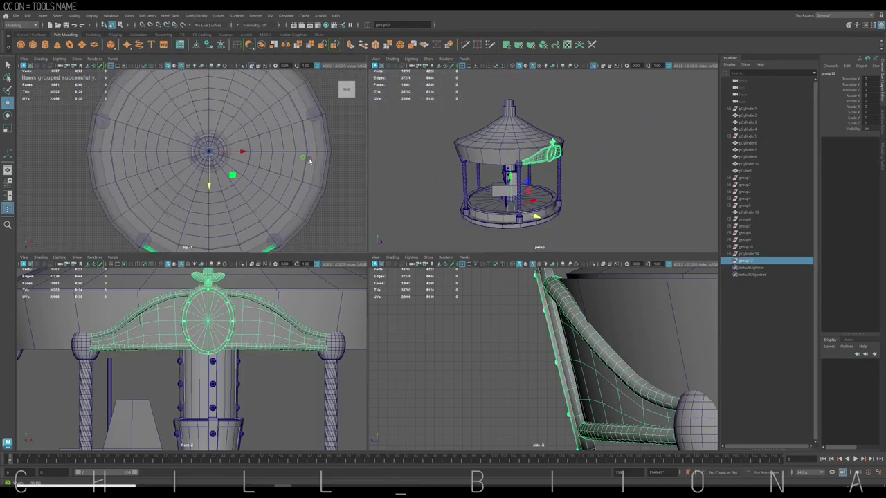
pyautogui.scroll(-2, 215, 121)
pyautogui.scroll(-1, 216, 121)
pyautogui.hotkey('ctrl', 'd')
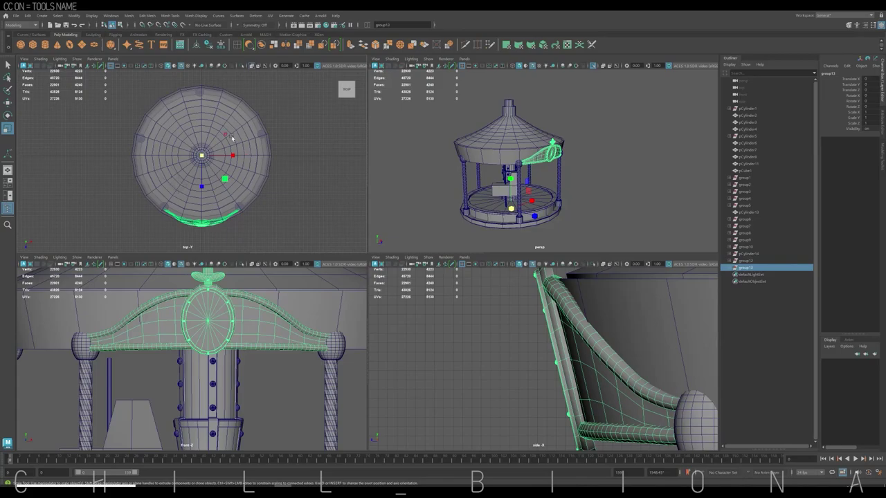
pyautogui.press('e')
pyautogui.moveTo(249, 139)
pyautogui.mouseDown()
pyautogui.moveTo(198, 104)
pyautogui.moveTo(222, 122)
pyautogui.mouseUp()
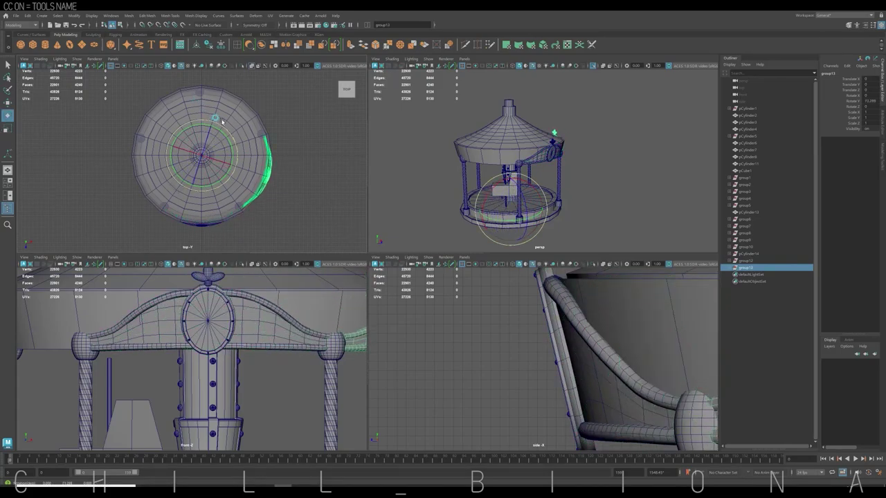
pyautogui.hotkey('shift', 'd')
pyautogui.hotkey('shift', 'd')
pyautogui.hotkey('shift', 'd')
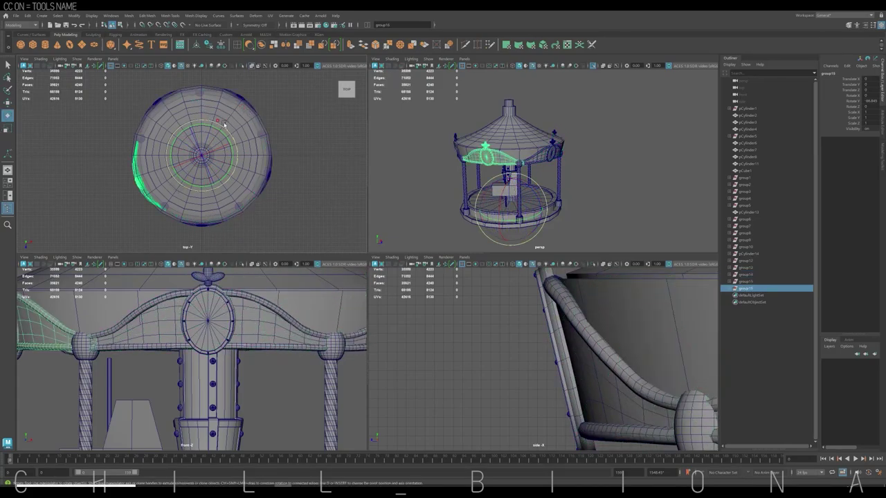
pyautogui.moveTo(225, 128); pyautogui.dragTo(229, 130)
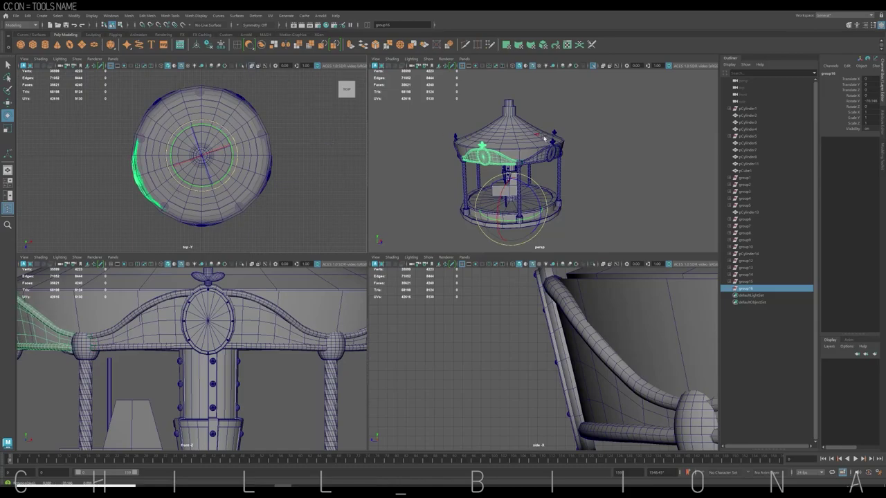
# Frame a neighbouring arch copy, then orbit around and select the carousel roof
pyautogui.moveTo(545, 139)
pyautogui.keyDown('alt'); pyautogui.mouseDown()
pyautogui.moveTo(624, 162)
pyautogui.moveTo(543, 236)
pyautogui.mouseUp(); pyautogui.keyUp('alt')
pyautogui.click(604, 177)
pyautogui.press('f')
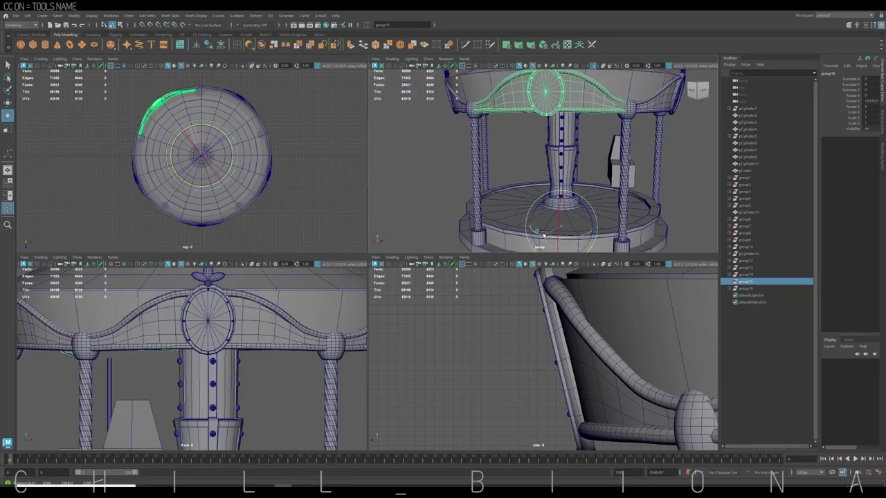
pyautogui.scroll(-3, 574, 207)
pyautogui.scroll(-3, 574, 207)
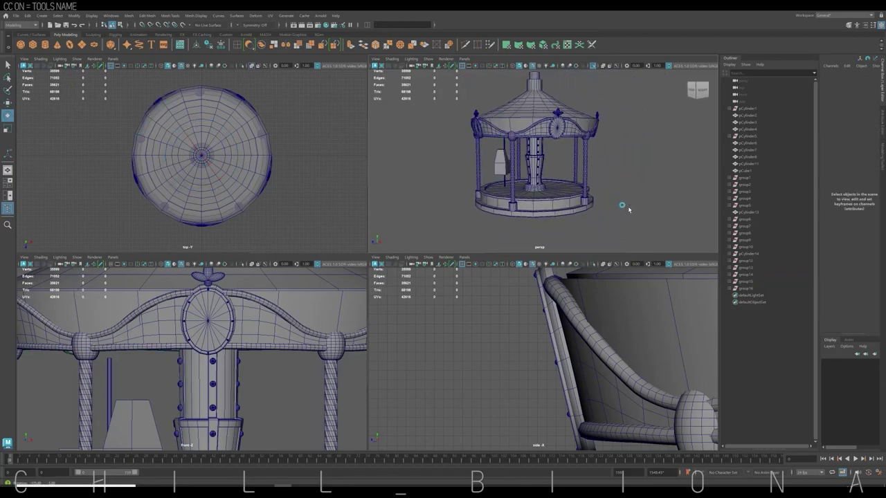
pyautogui.moveTo(574, 207)
pyautogui.keyDown('alt'); pyautogui.mouseDown()
pyautogui.moveTo(611, 209)
pyautogui.moveTo(607, 172)
pyautogui.mouseUp(); pyautogui.keyUp('alt')
pyautogui.click(599, 154)
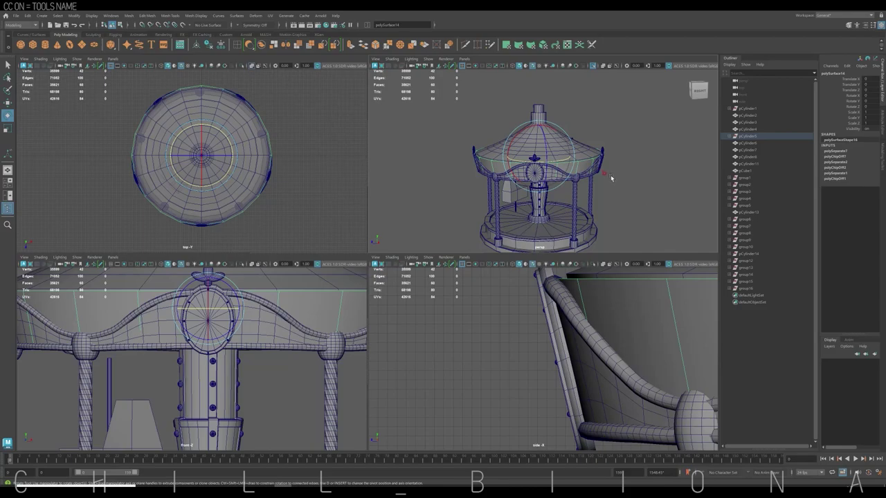
# Bring the roof cone into vertex editing and orbit to view its underside
pyautogui.click(617, 197)
pyautogui.keyDown('alt'); pyautogui.moveTo(618, 199); pyautogui.dragTo(623, 198); pyautogui.keyUp('alt')
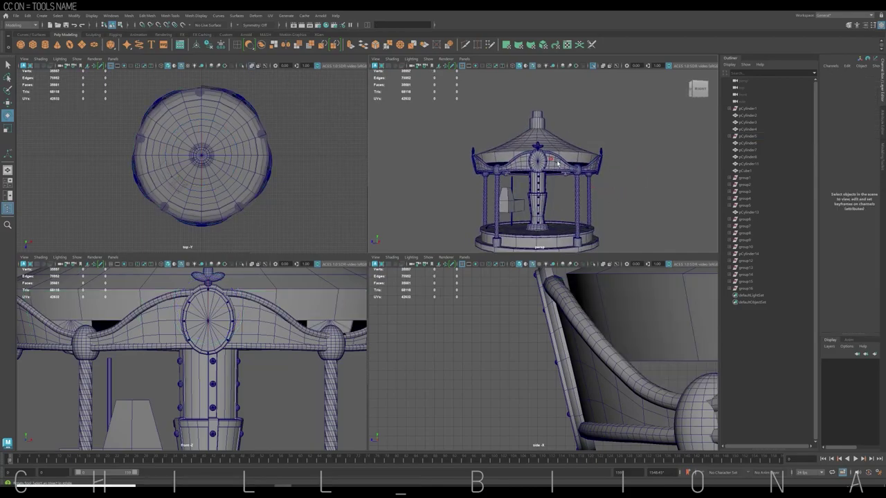
pyautogui.press('w')
pyautogui.moveTo(558, 163)
pyautogui.mouseDown(button='right')
pyautogui.moveTo(572, 158)
pyautogui.moveTo(581, 138)
pyautogui.mouseUp(button='right')
pyautogui.click(534, 131)
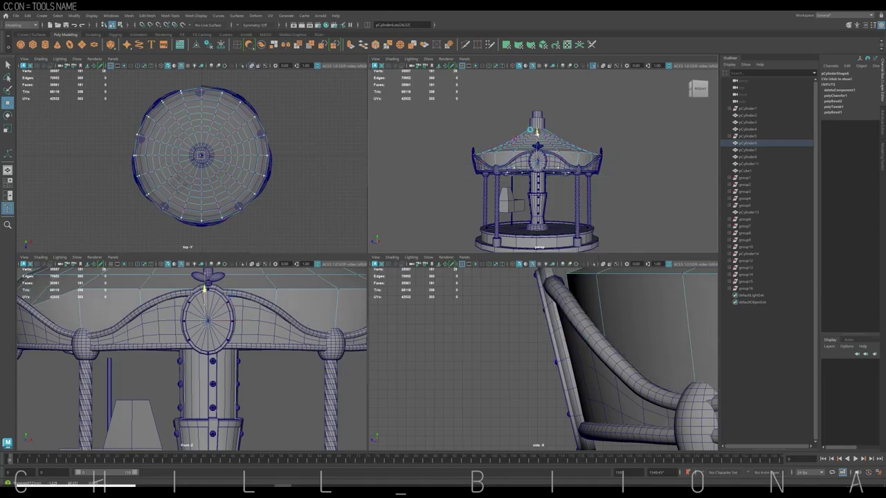
pyautogui.click(624, 165)
pyautogui.keyDown('alt'); pyautogui.moveTo(625, 166); pyautogui.dragTo(619, 198); pyautogui.keyUp('alt')
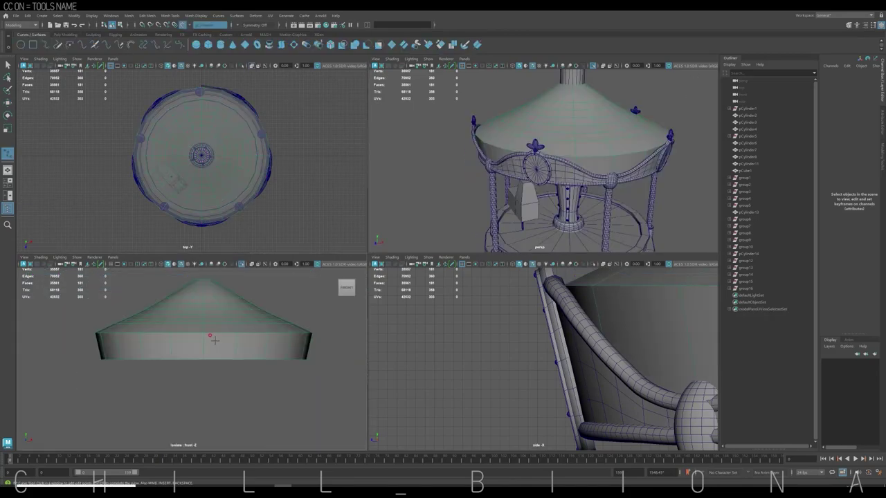
# Draw a new curve across the roof front and isolate it in the front view
pyautogui.click(206, 331)
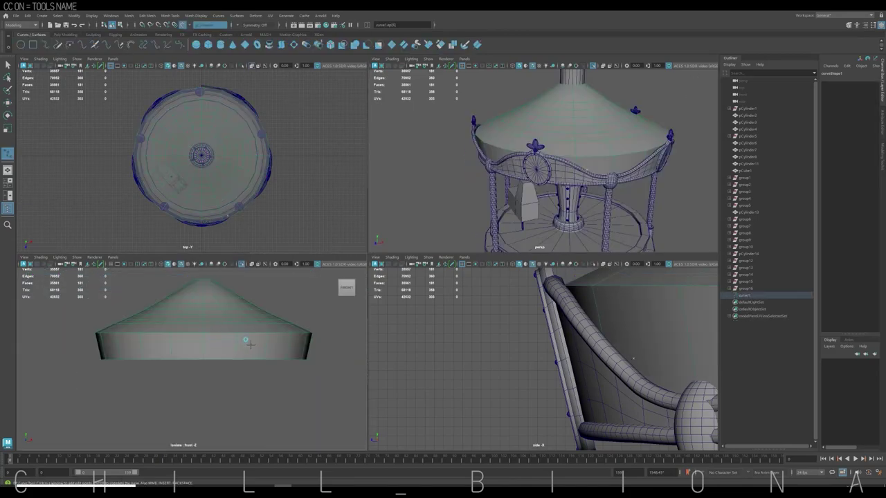
pyautogui.press('w')
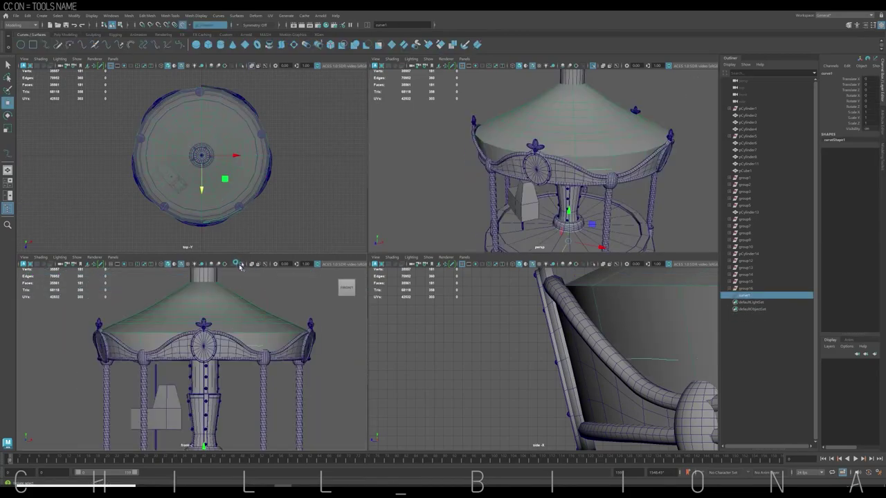
pyautogui.click(241, 263)
pyautogui.click(238, 279)
pyautogui.click(241, 264)
pyautogui.click(241, 264)
pyautogui.click(230, 310)
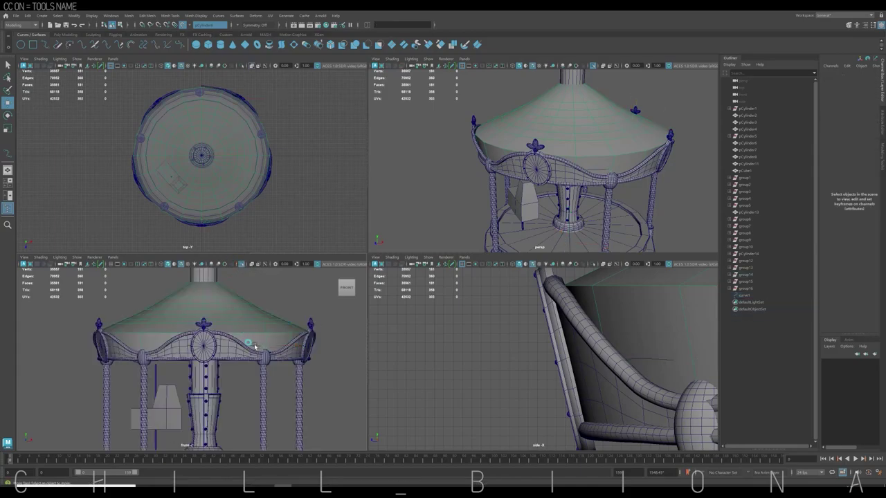
pyautogui.click(240, 264)
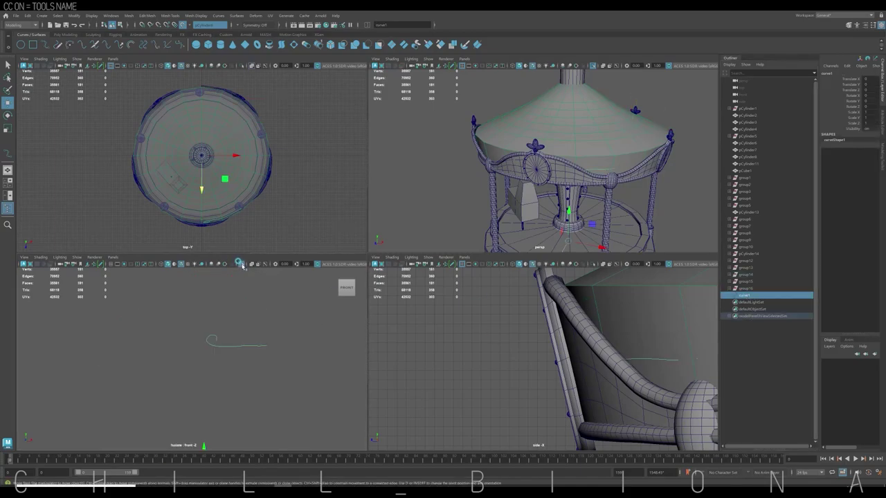
pyautogui.click(241, 263)
pyautogui.click(240, 263)
# Turn off live-surface drawing and isolate the roof cone together with the curve
pyautogui.click(182, 25)
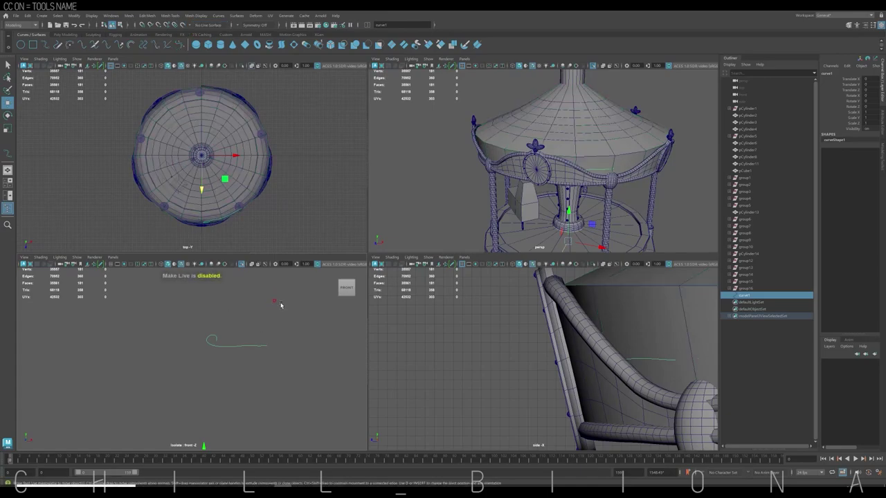
pyautogui.hotkey('ctrl', '1')
pyautogui.keyDown('shift'); pyautogui.click(221, 320); pyautogui.keyUp('shift')
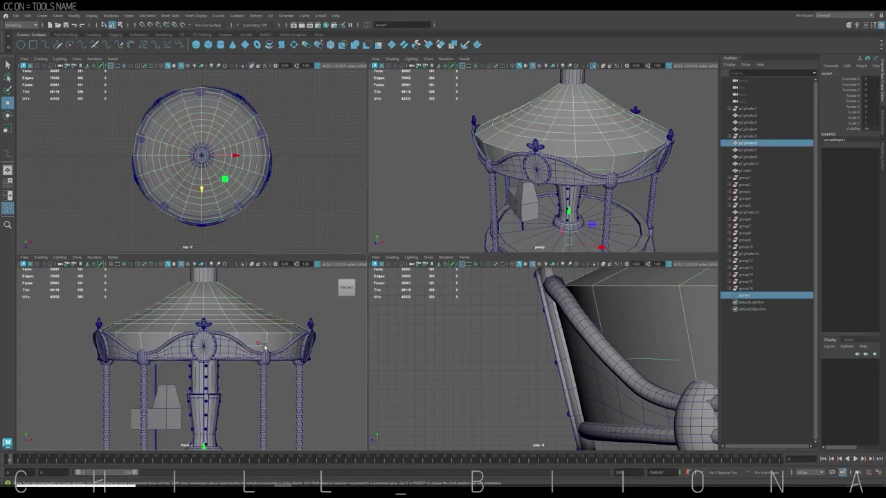
pyautogui.hotkey('ctrl', '1')
# Adjust the curve's control vertices into a curl-ended scroll shape in the front view
pyautogui.moveTo(223, 320); pyautogui.dragTo(220, 297, button='right')
pyautogui.click(206, 316)
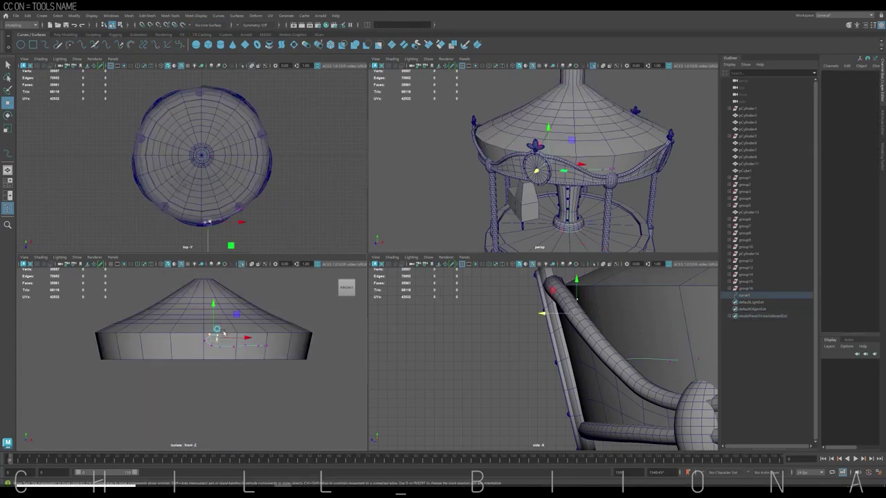
pyautogui.click(583, 247)
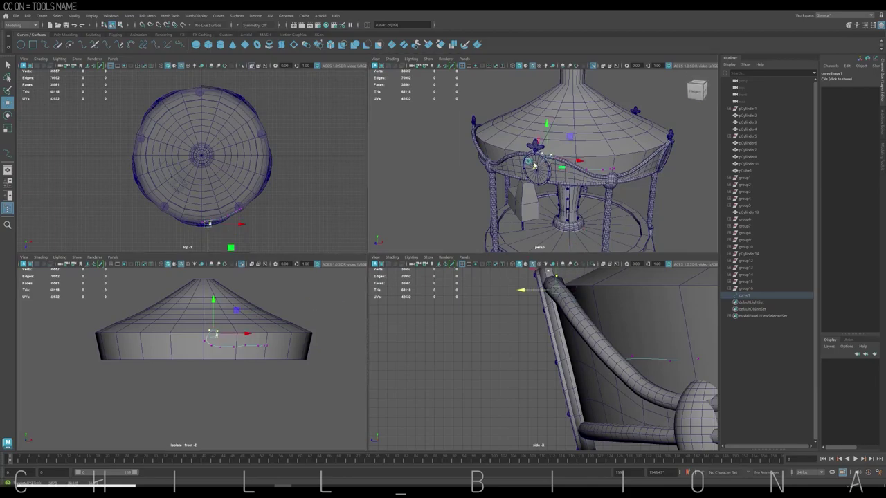
pyautogui.scroll(3, 187, 275)
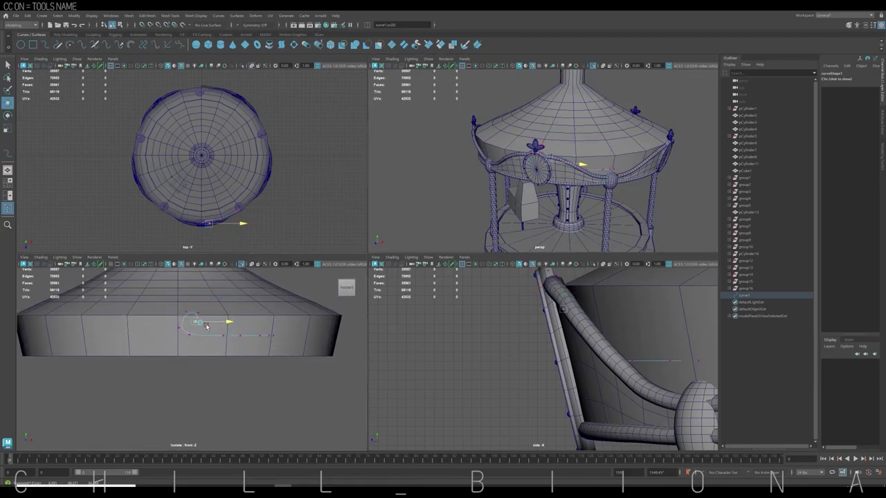
pyautogui.click(208, 323)
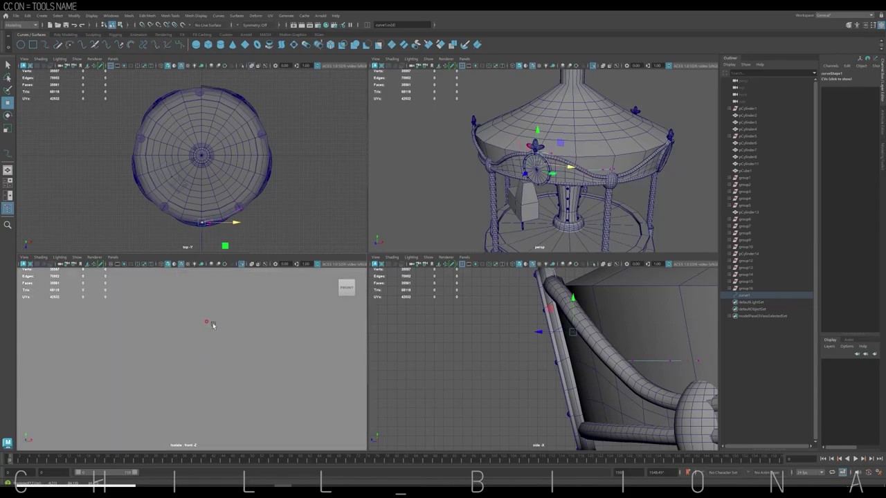
pyautogui.scroll(3, 228, 304)
pyautogui.keyDown('alt'); pyautogui.moveTo(240, 290); pyautogui.dragTo(232, 314, button='middle'); pyautogui.keyUp('alt')
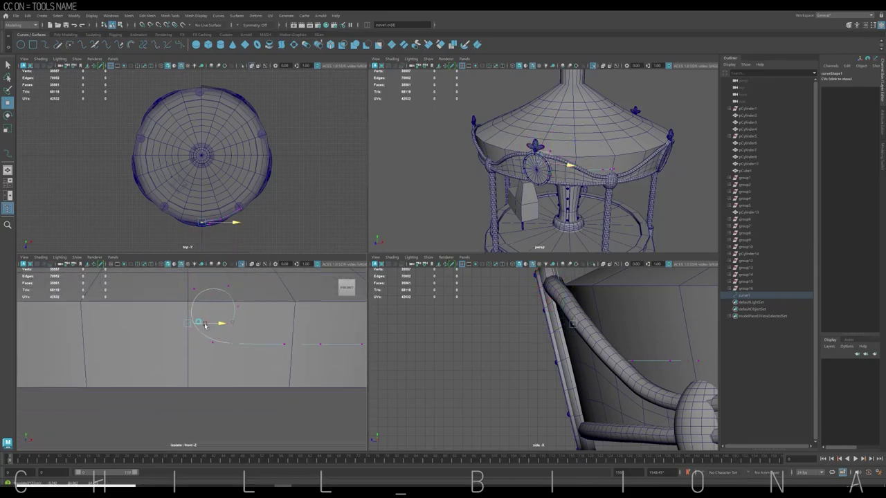
pyautogui.rightClick(200, 312)
pyautogui.click(200, 350)
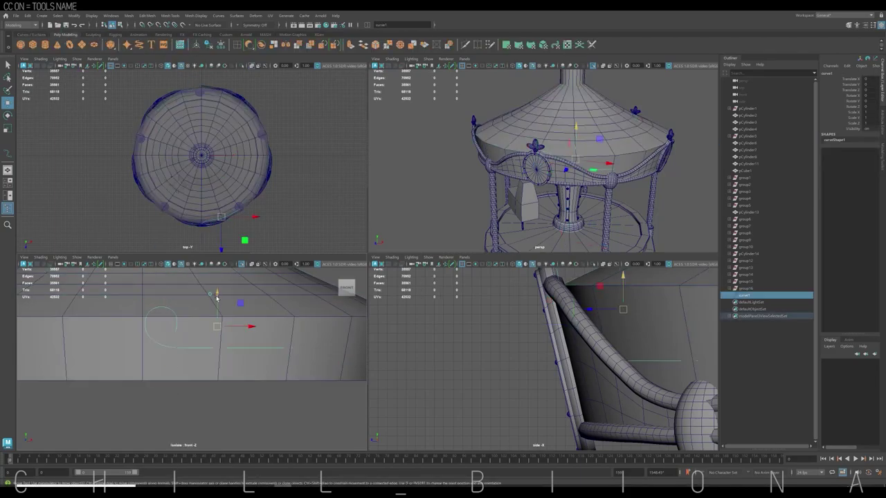
pyautogui.scroll(-2, 206, 398)
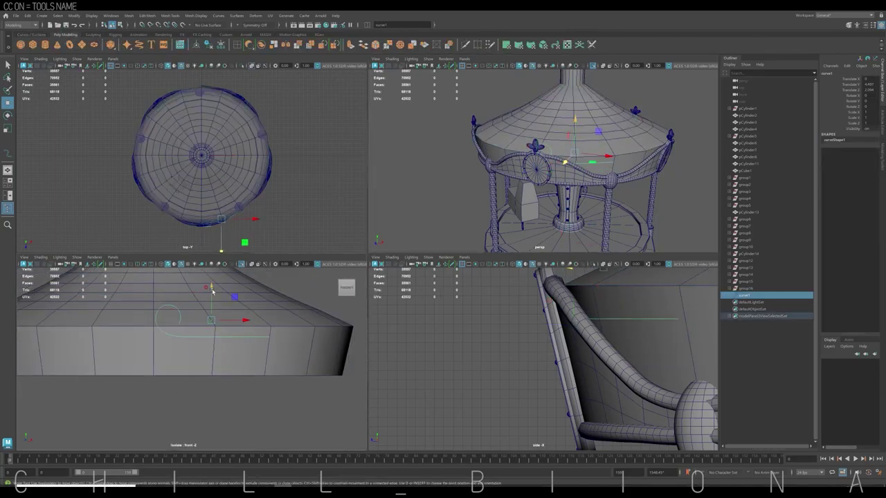
pyautogui.click(212, 290)
# Build a trial sweep mesh along the curve, inspect it from below, then undo it
pyautogui.click(284, 40)
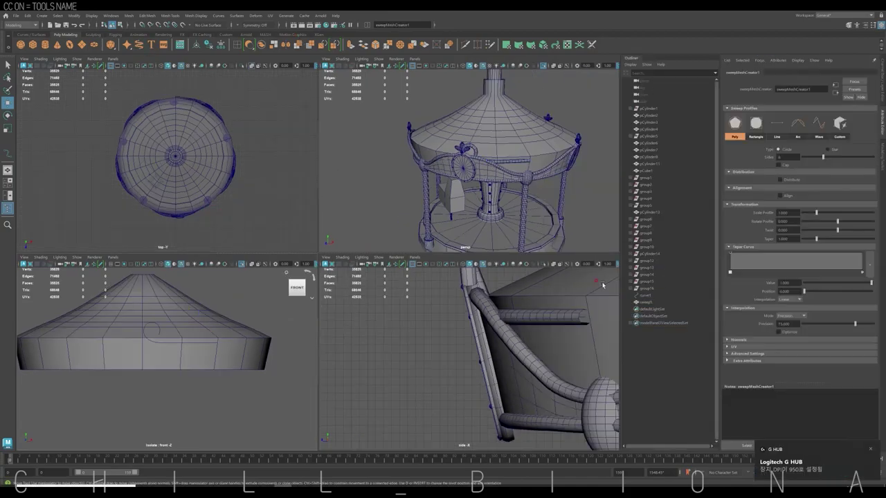
pyautogui.scroll(5, 559, 205)
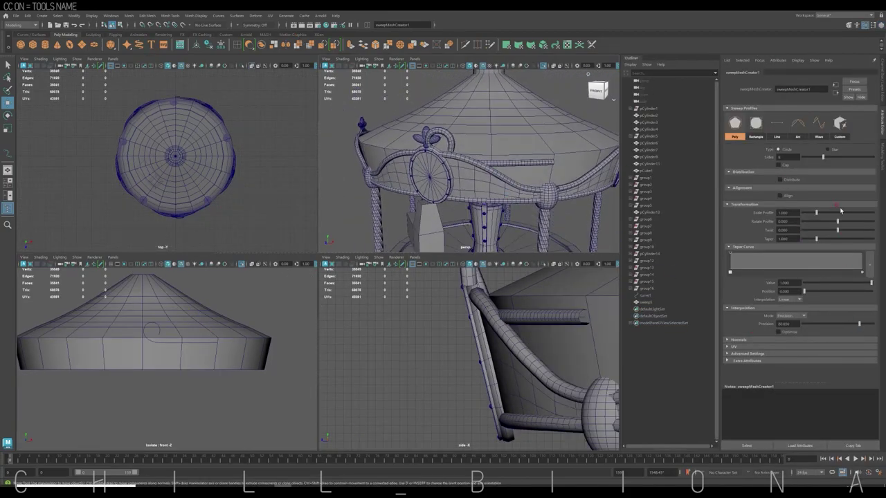
pyautogui.keyDown('shift'); pyautogui.click(490, 136); pyautogui.keyUp('shift')
pyautogui.click(544, 66)
pyautogui.keyDown('alt'); pyautogui.moveTo(522, 207); pyautogui.dragTo(527, 234); pyautogui.keyUp('alt')
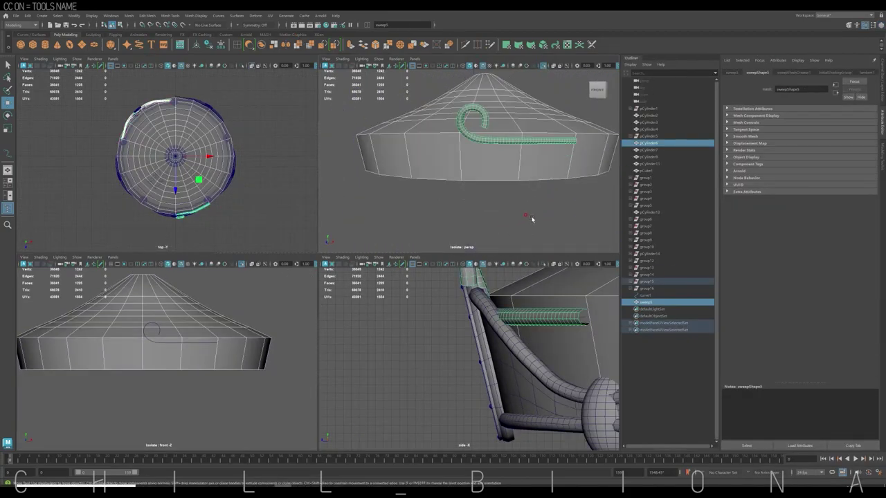
pyautogui.hotkey('ctrl', 'z')
pyautogui.hotkey('ctrl', 'z')
pyautogui.hotkey('ctrl', 'z')
pyautogui.hotkey('ctrl', 'z')
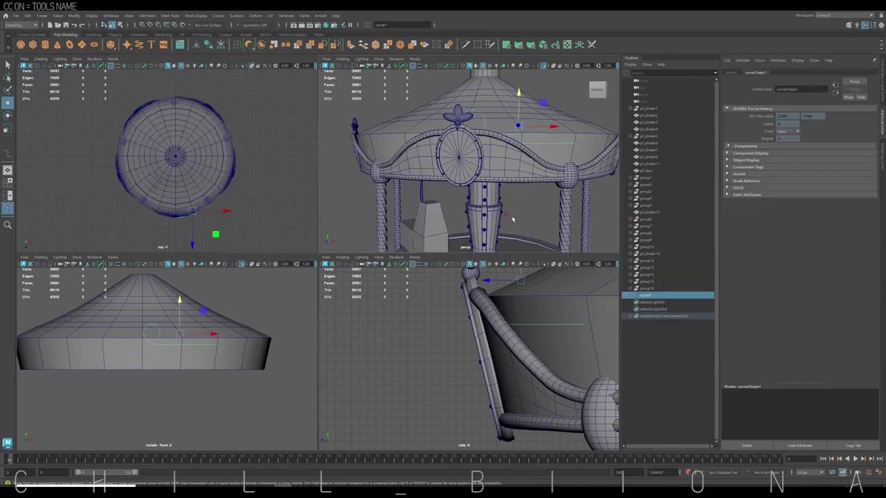
# Raise a lower-left CV of curve1 into a tighter curl and sweep a tube along it
pyautogui.scroll(3, 158, 307)
pyautogui.press('F8')
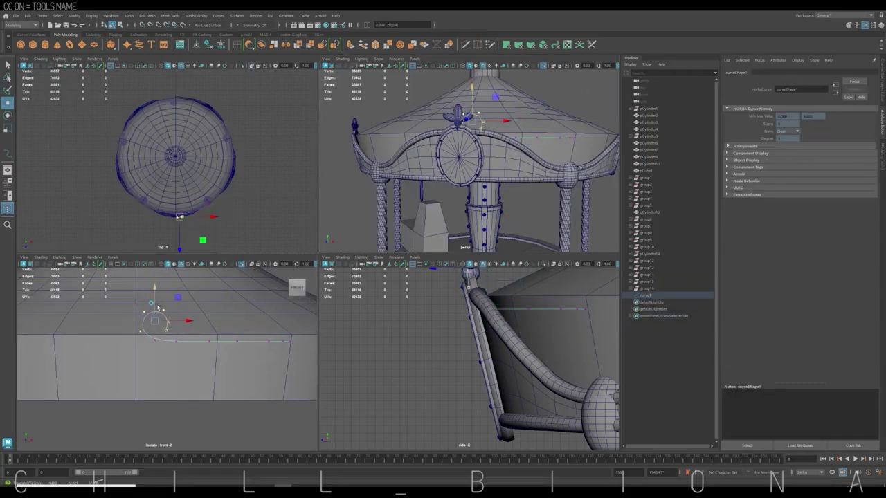
pyautogui.click(160, 332)
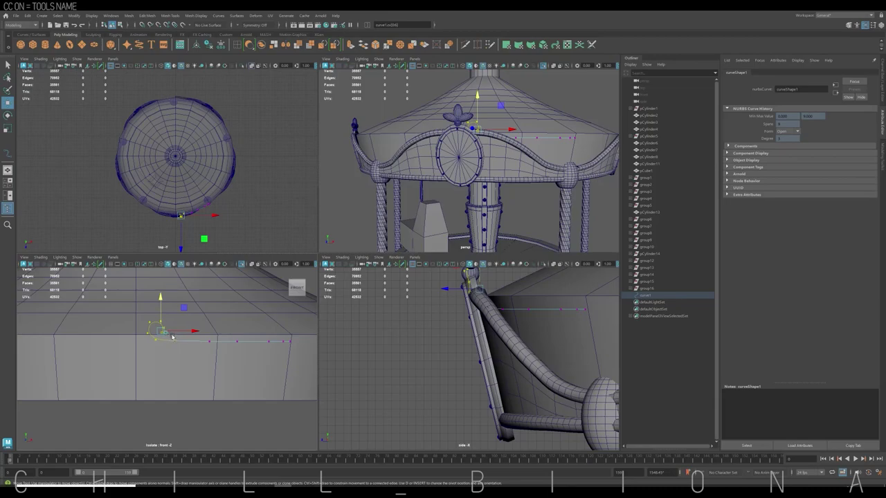
pyautogui.moveTo(173, 337)
pyautogui.mouseDown()
pyautogui.moveTo(149, 306)
pyautogui.moveTo(189, 337)
pyautogui.mouseUp()
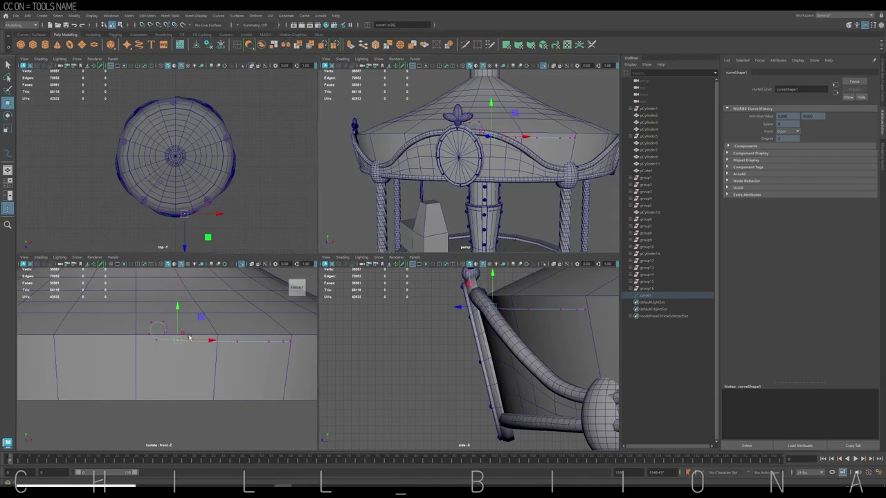
pyautogui.click(138, 44)
# Sweep a tube along the curve, isolate it with the roof, and undo a trial mirror
pyautogui.keyDown('ctrl'); pyautogui.click(648, 142); pyautogui.keyUp('ctrl')
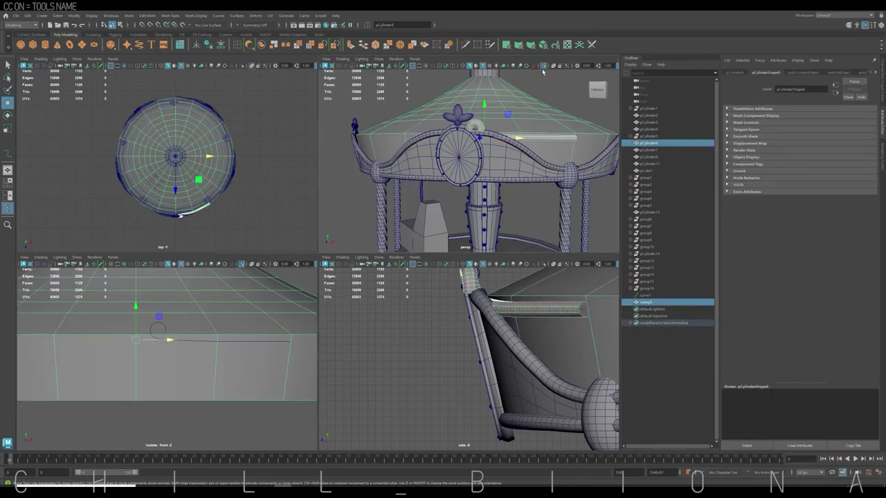
pyautogui.click(544, 66)
pyautogui.click(646, 302)
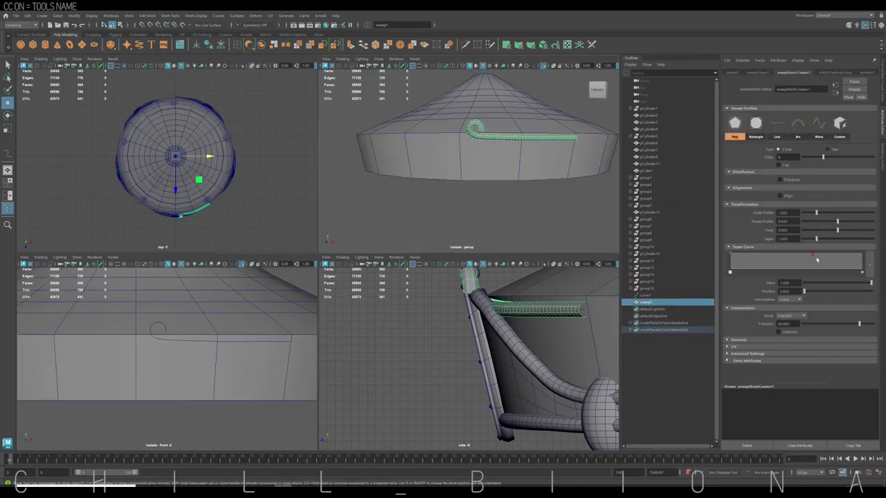
pyautogui.keyDown('shift'); pyautogui.moveTo(557, 137); pyautogui.dragTo(458, 212, button='right'); pyautogui.keyUp('shift')
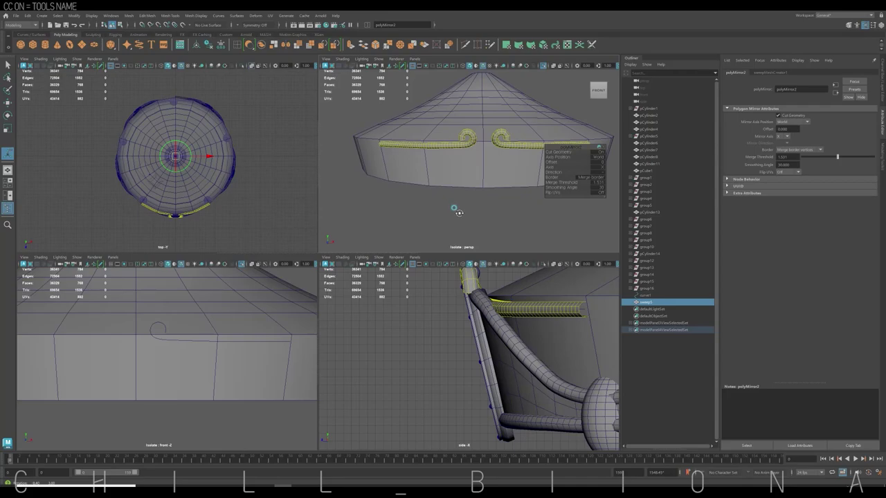
pyautogui.hotkey('ctrl', 'z')
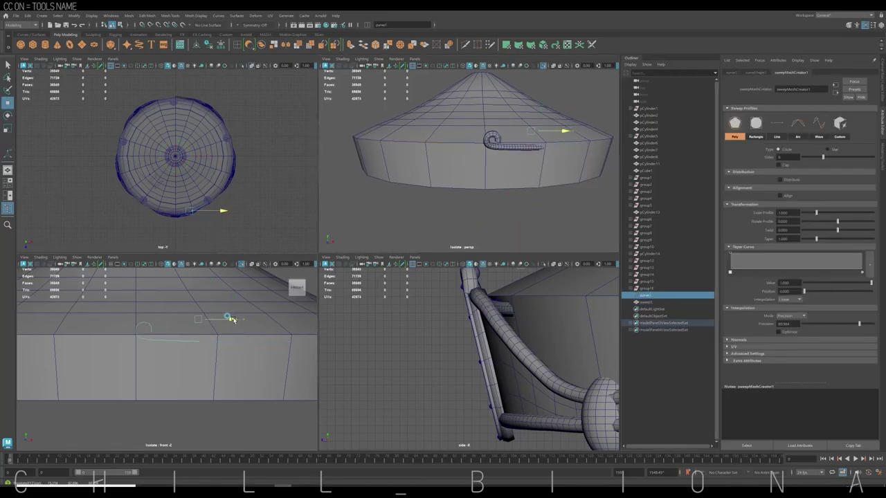
# Reposition control points at the path curve's end, then view the roof from the front
pyautogui.click(531, 135)
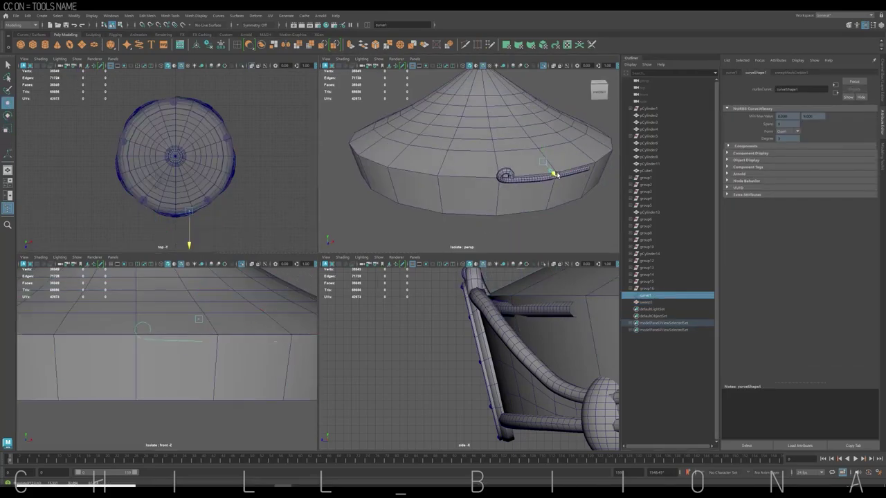
pyautogui.click(296, 344)
pyautogui.keyDown('alt'); pyautogui.moveTo(443, 166); pyautogui.dragTo(484, 207); pyautogui.keyUp('alt')
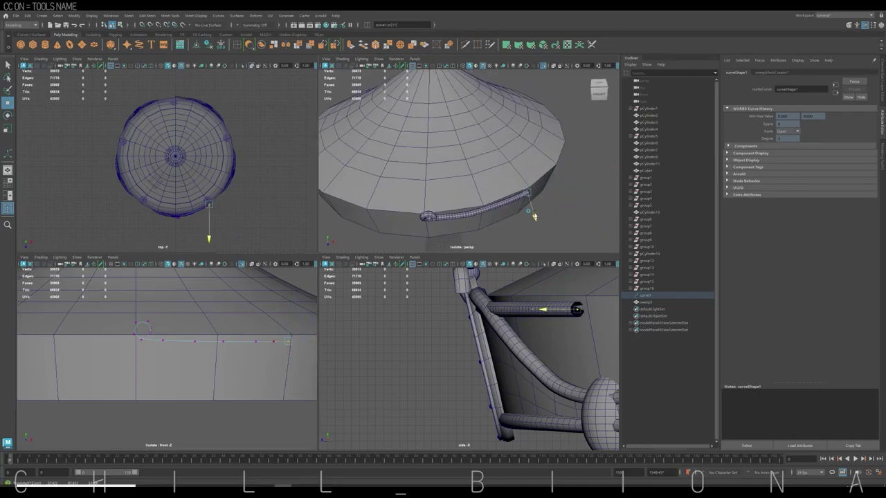
pyautogui.click(487, 220)
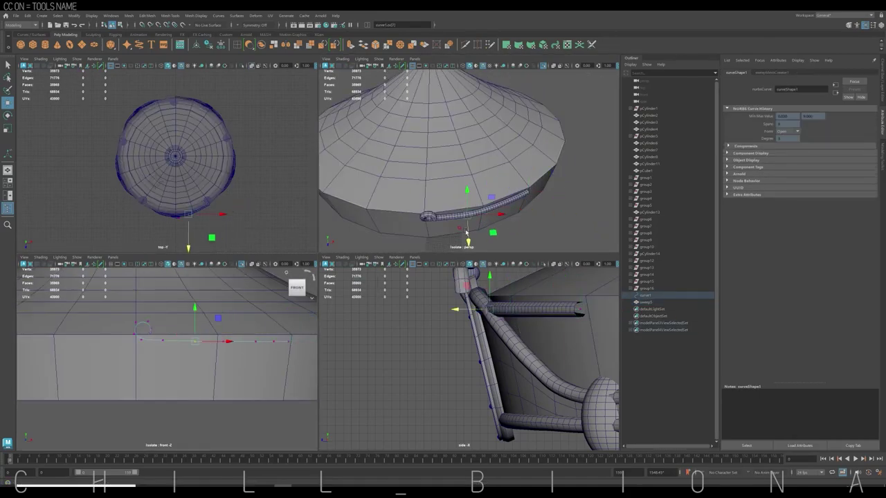
pyautogui.click(467, 216)
pyautogui.press('F8')
pyautogui.click(598, 88)
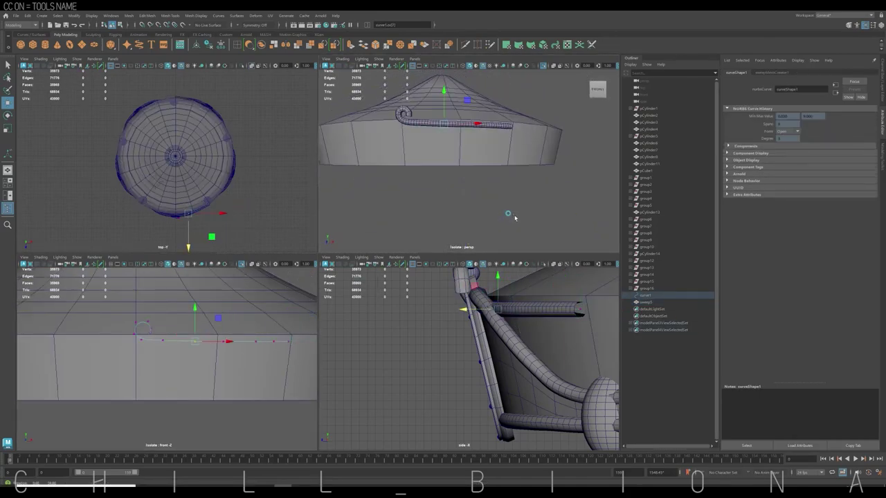
# Set the sweep's Taper to 1.000 and Scale Profile to about 1.1
pyautogui.click(794, 72)
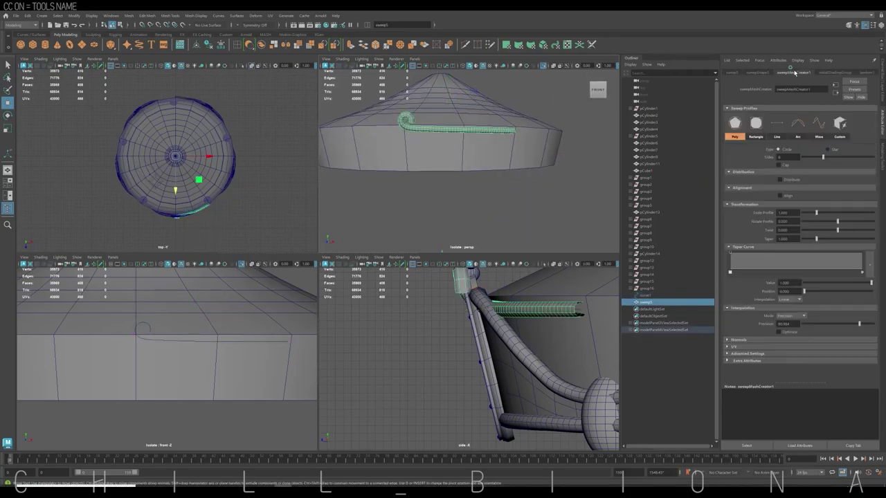
pyautogui.moveTo(816, 239); pyautogui.dragTo(817, 239)
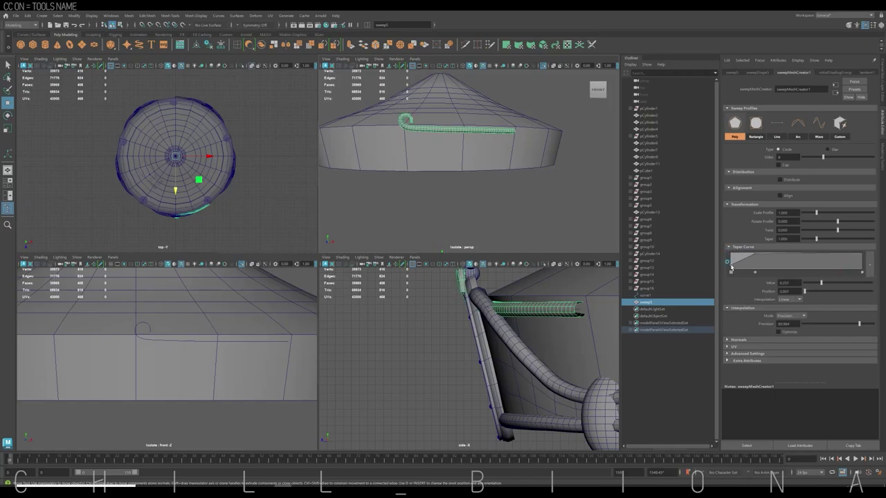
pyautogui.moveTo(817, 213); pyautogui.dragTo(817, 213)
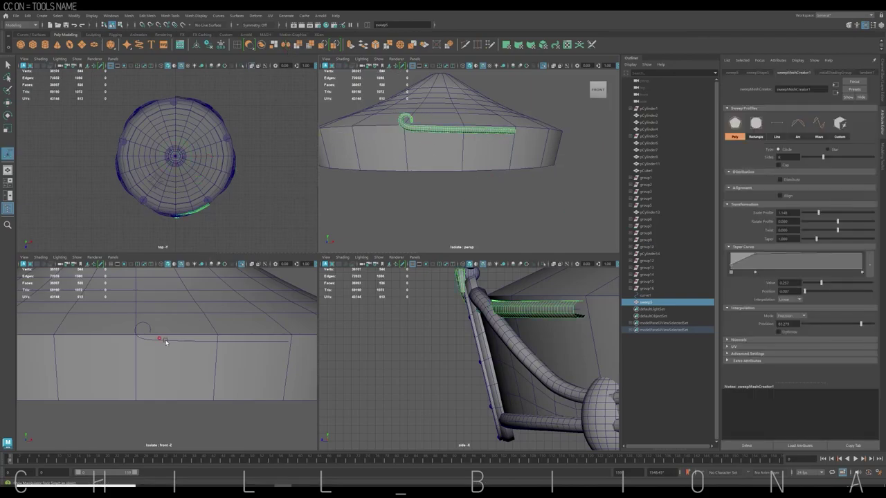
pyautogui.click(188, 341)
pyautogui.click(188, 342)
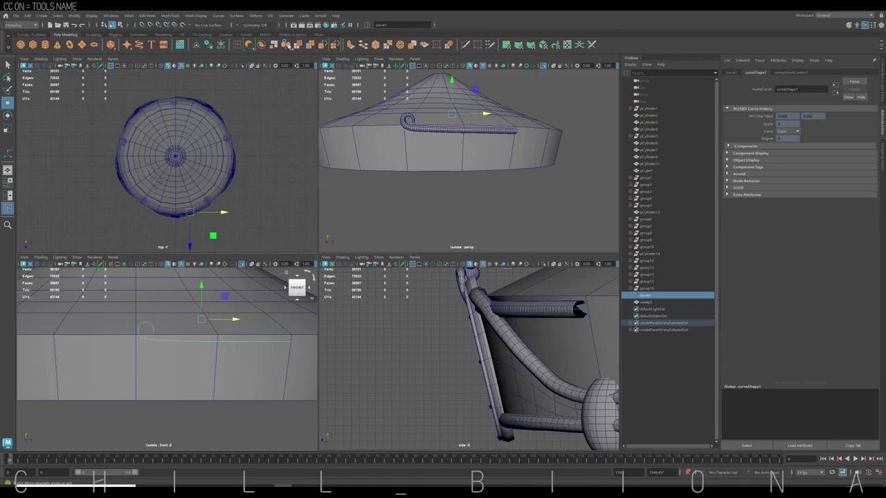
# Mirror the swept band across the roof, inspect the result, and undo it
pyautogui.click(429, 128)
pyautogui.click(286, 45)
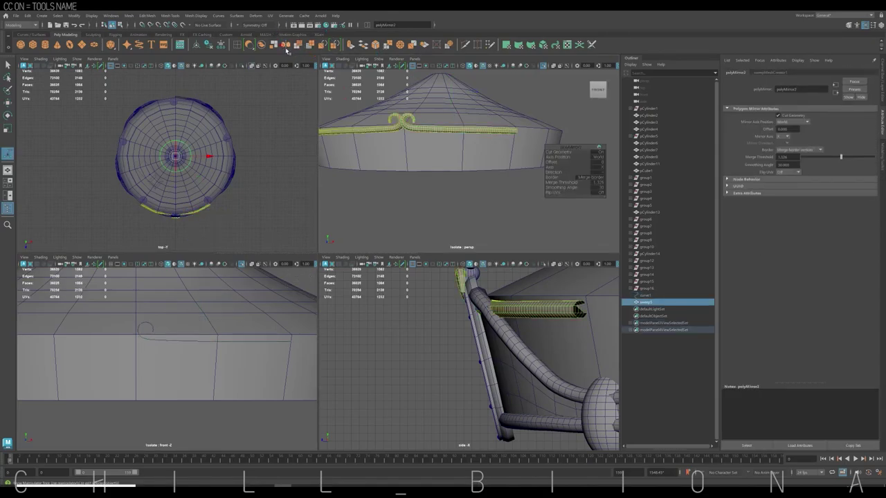
pyautogui.keyDown('alt'); pyautogui.moveTo(395, 191); pyautogui.dragTo(508, 128); pyautogui.keyUp('alt')
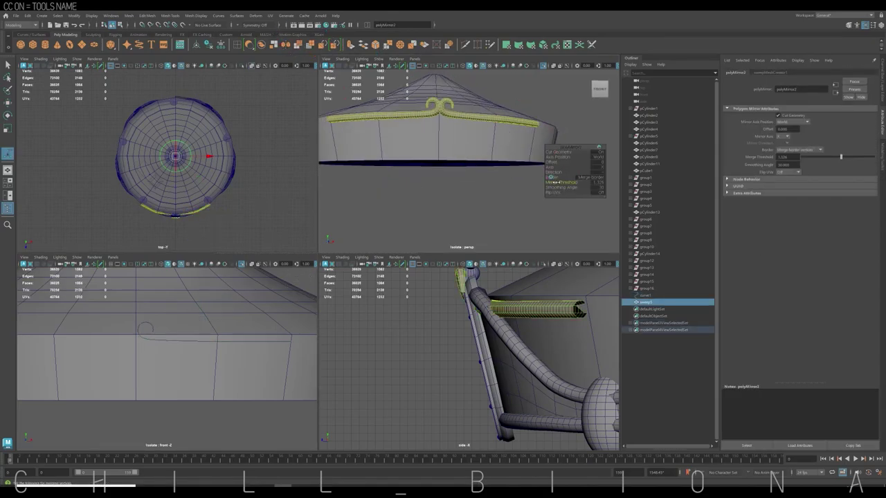
pyautogui.keyDown('alt'); pyautogui.moveTo(473, 196); pyautogui.dragTo(486, 181); pyautogui.keyUp('alt')
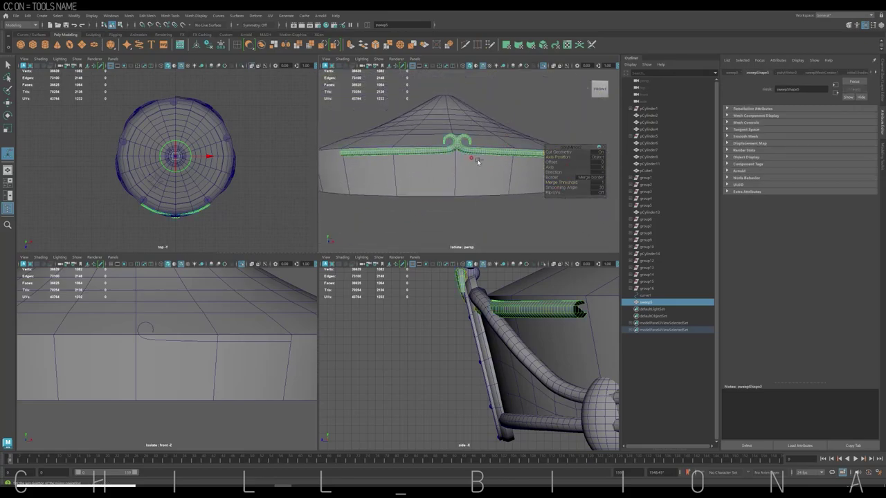
pyautogui.hotkey('ctrl', 'z')
pyautogui.hotkey('ctrl', 'z')
# Move the curve pivot, mirror sweep5 into a centre-meeting pair, and show the full carousel
pyautogui.moveTo(192, 346); pyautogui.dragTo(231, 320)
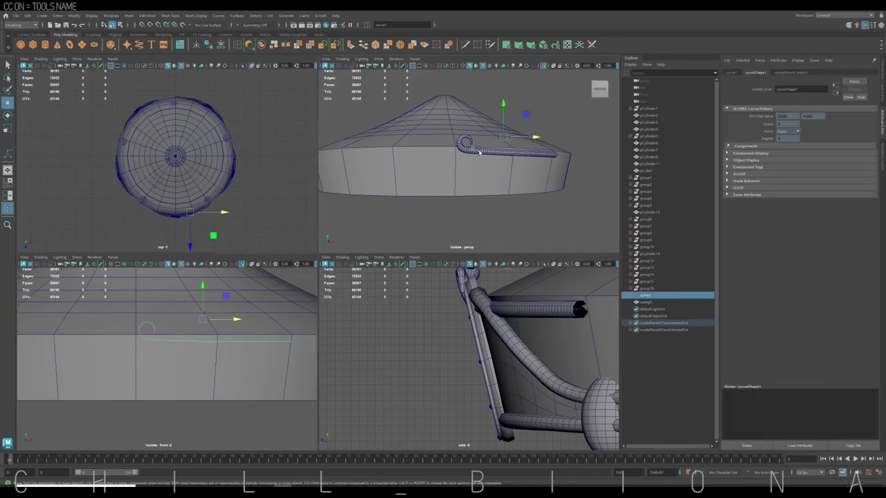
pyautogui.click(285, 44)
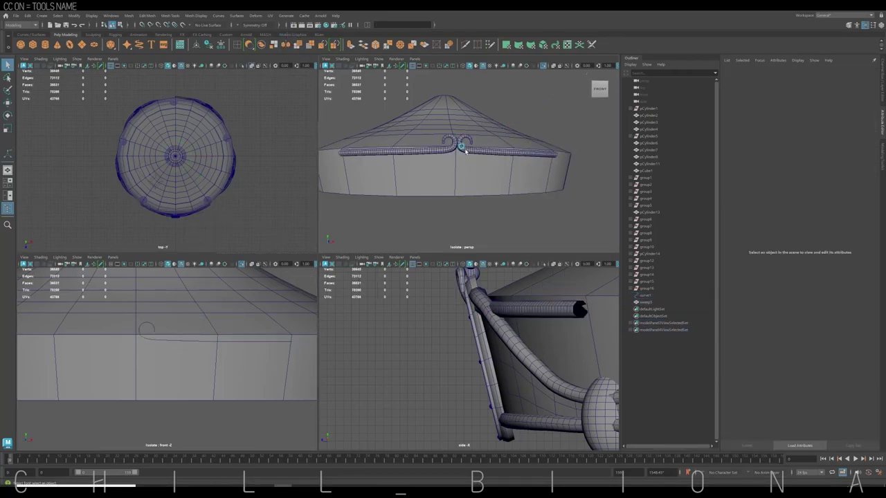
pyautogui.keyDown('alt'); pyautogui.moveTo(173, 332); pyautogui.dragTo(219, 301); pyautogui.keyUp('alt')
pyautogui.click(241, 263)
pyautogui.scroll(2, 179, 345)
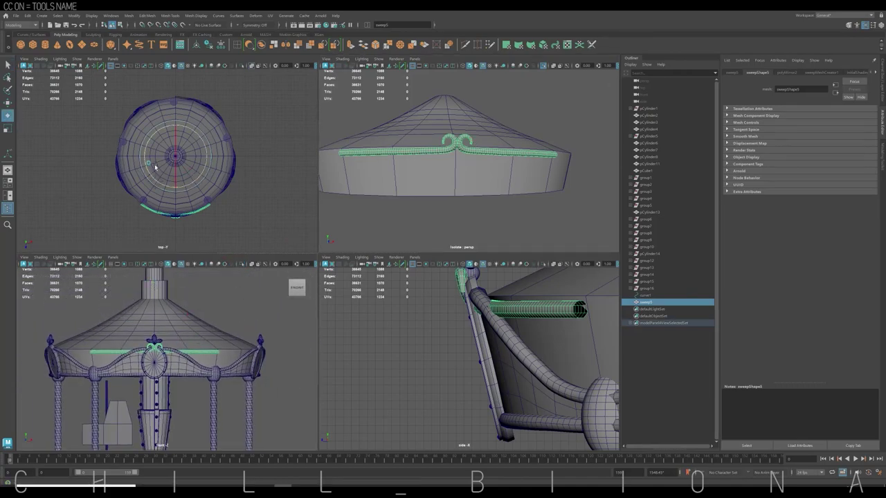
# Rotate sweep5 around the roof centre onto the rim between two arch crests
pyautogui.moveTo(154, 164); pyautogui.dragTo(170, 188)
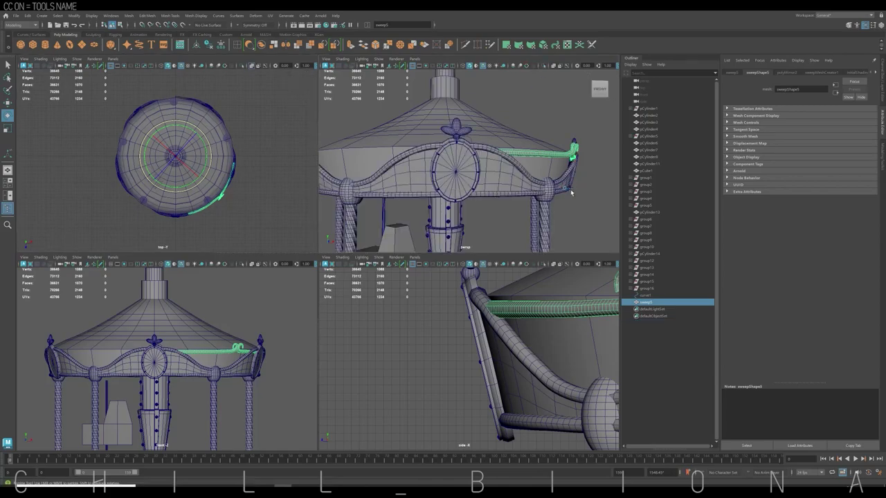
pyautogui.keyDown('alt'); pyautogui.moveTo(571, 193); pyautogui.dragTo(526, 180); pyautogui.keyUp('alt')
pyautogui.moveTo(211, 158); pyautogui.dragTo(207, 143)
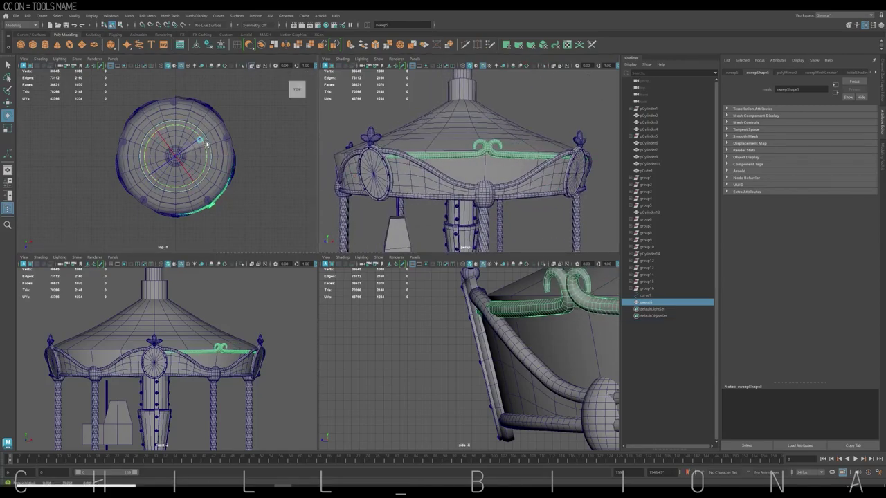
pyautogui.moveTo(211, 164); pyautogui.dragTo(205, 155)
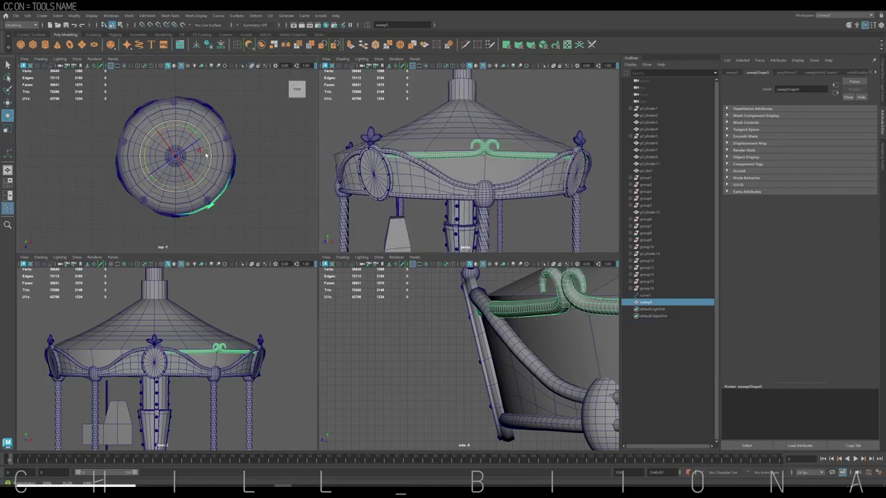
pyautogui.keyDown('alt'); pyautogui.moveTo(471, 138); pyautogui.dragTo(476, 169); pyautogui.keyUp('alt')
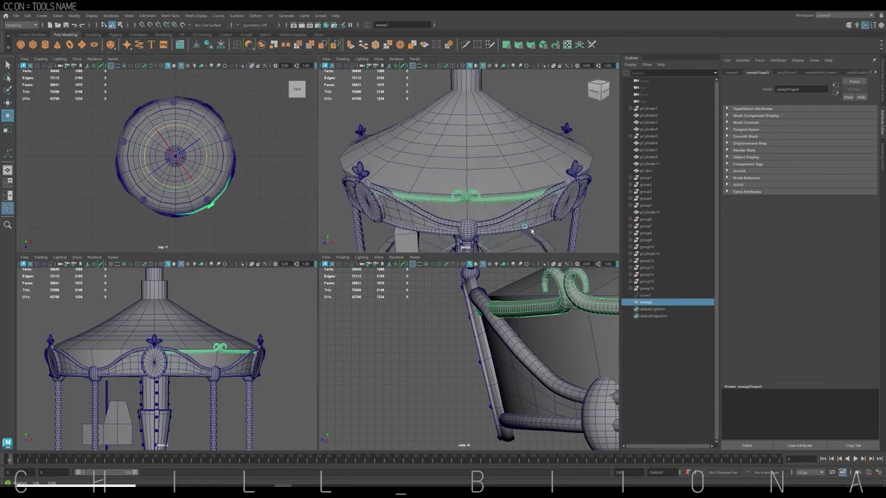
pyautogui.click(646, 296)
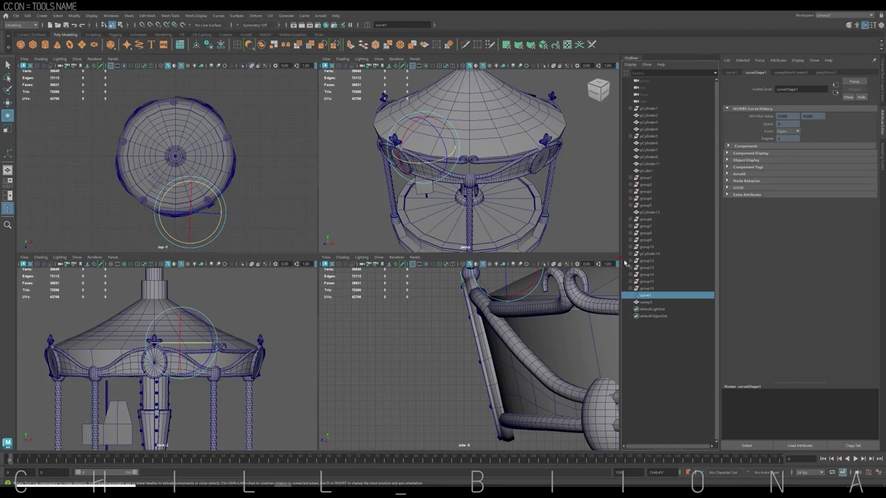
# Hide the circle curve, undo back, and restore the full carousel view
pyautogui.click(544, 264)
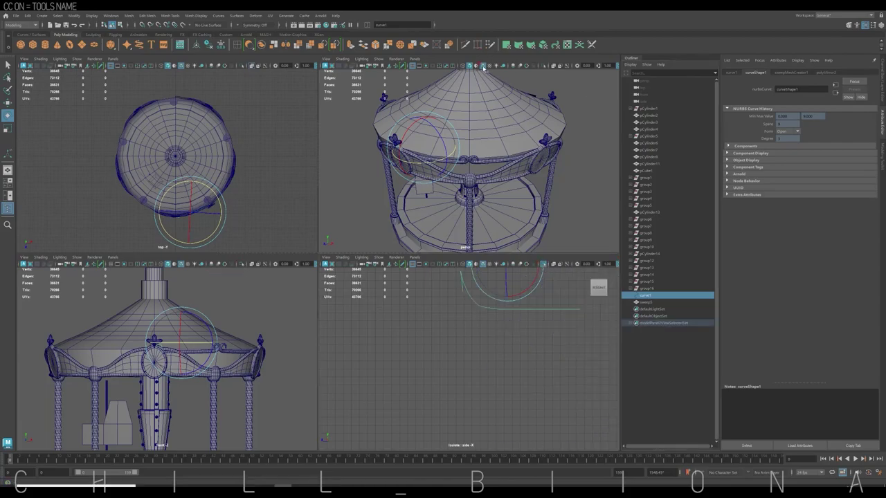
pyautogui.click(544, 66)
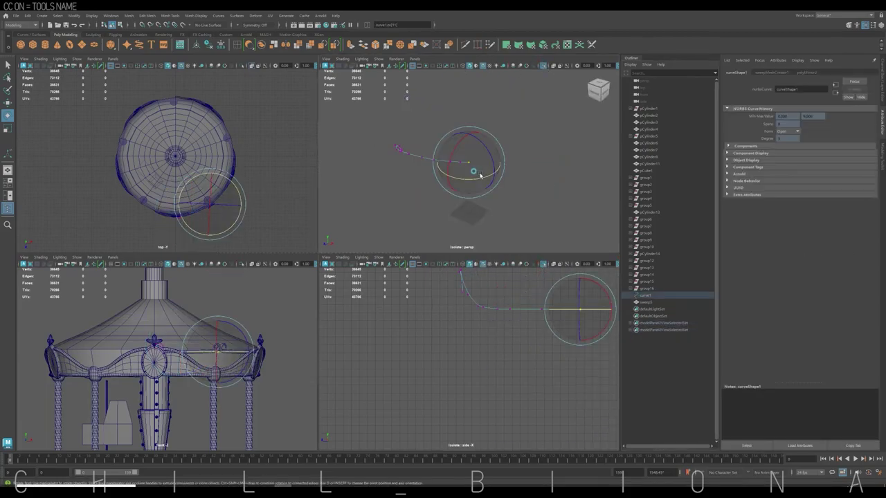
pyautogui.hotkey('ctrl', 'h')
pyautogui.click(543, 264)
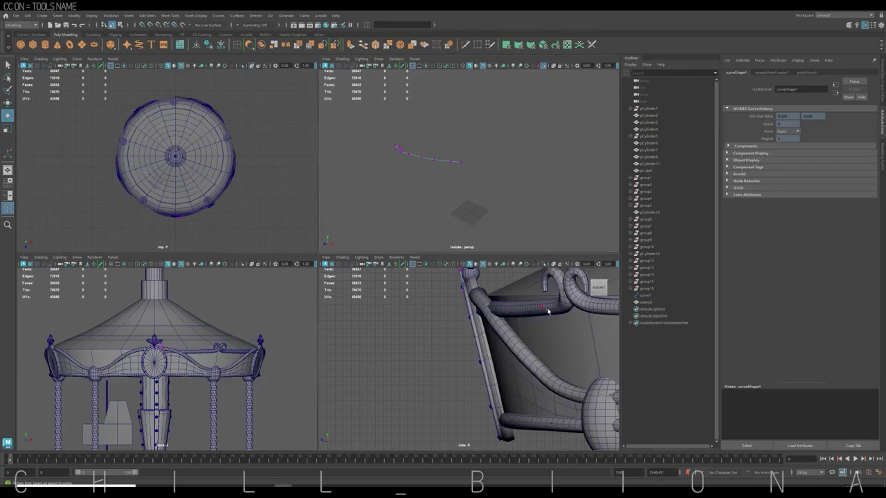
pyautogui.hotkey('ctrl', 'z')
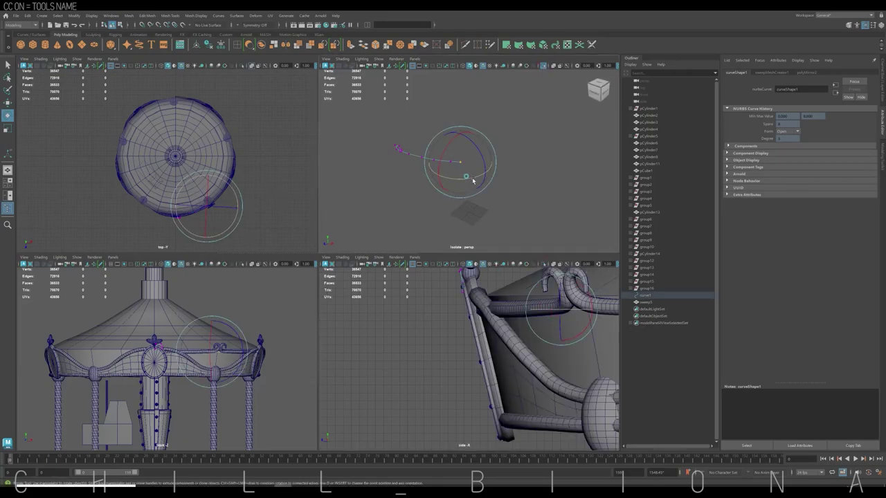
pyautogui.hotkey('ctrl', 'z')
pyautogui.hotkey('ctrl', 'z')
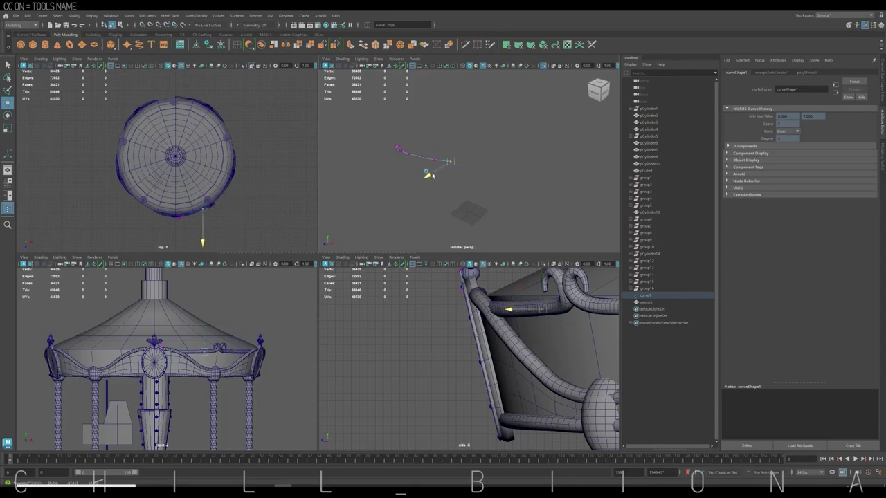
pyautogui.moveTo(446, 166); pyautogui.dragTo(467, 167, button='right')
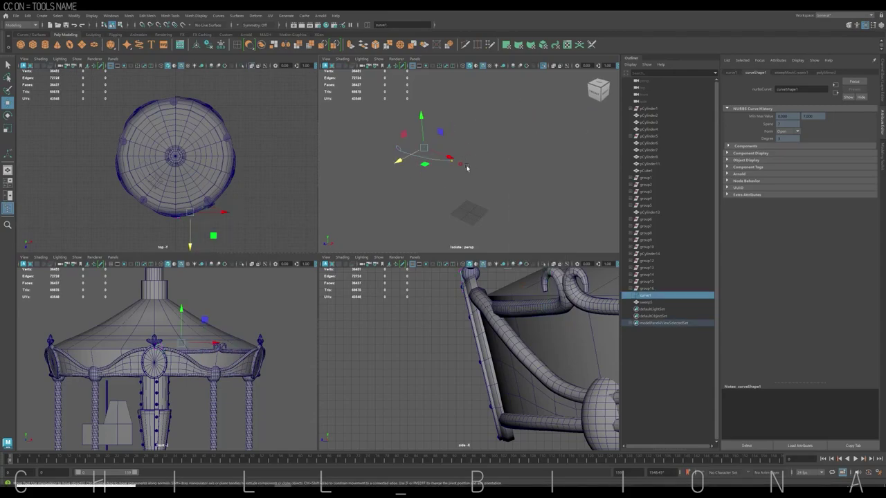
pyautogui.click(543, 65)
pyautogui.click(241, 264)
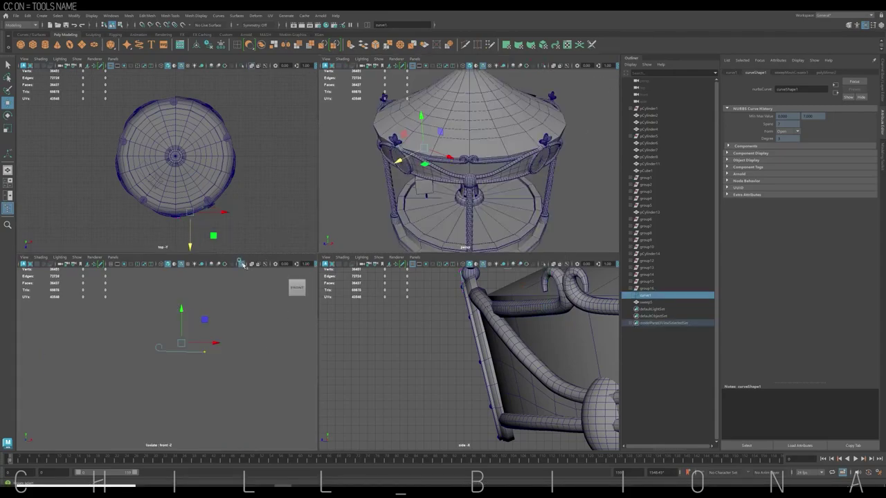
pyautogui.keyDown('alt'); pyautogui.moveTo(464, 176); pyautogui.dragTo(465, 152); pyautogui.keyUp('alt')
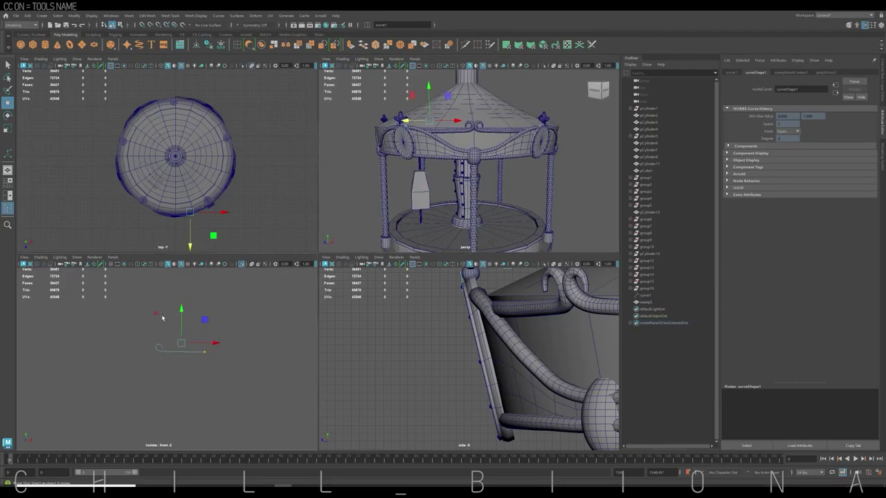
# Move several CVs of curve1 to reshape it into a longer, gentler wave along the rim
pyautogui.click(191, 359)
pyautogui.click(187, 348)
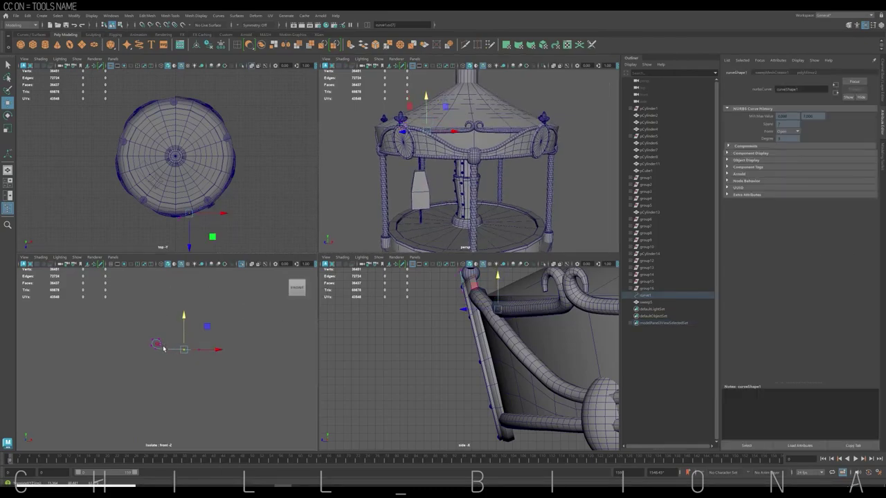
pyautogui.moveTo(199, 358)
pyautogui.mouseDown(button='middle')
pyautogui.moveTo(191, 362)
pyautogui.moveTo(170, 287)
pyautogui.mouseUp(button='middle')
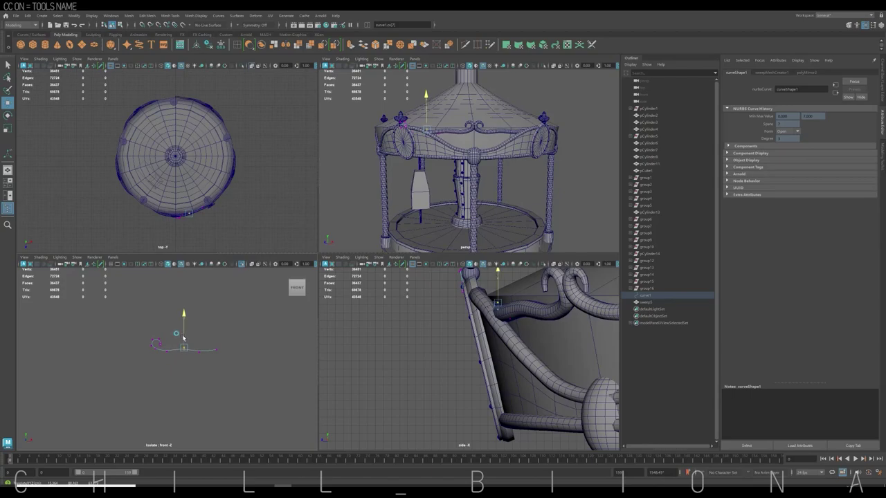
pyautogui.moveTo(209, 350); pyautogui.dragTo(176, 302, button='middle')
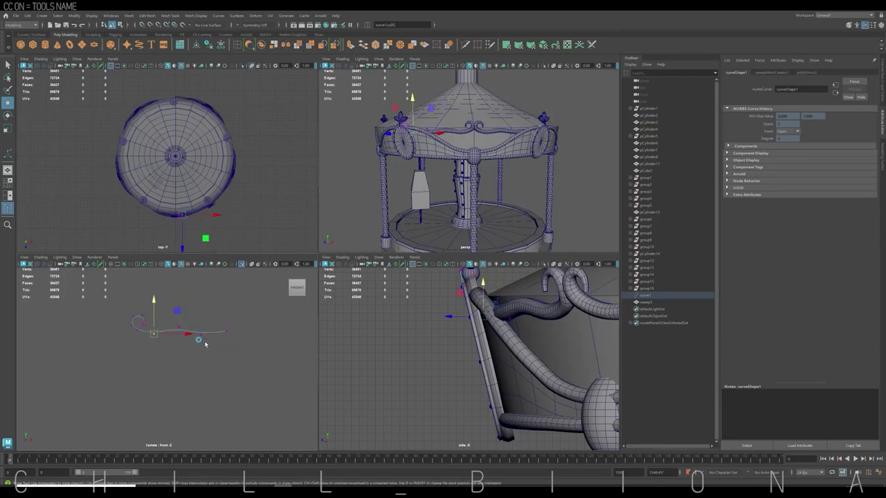
pyautogui.click(220, 326)
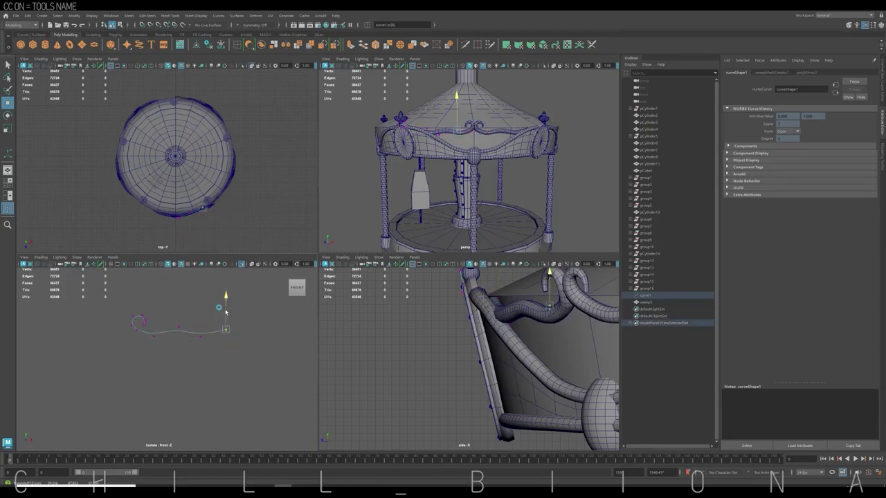
pyautogui.click(179, 327)
pyautogui.moveTo(178, 326)
pyautogui.mouseDown(button='middle')
pyautogui.moveTo(177, 308)
pyautogui.moveTo(178, 318)
pyautogui.mouseUp(button='middle')
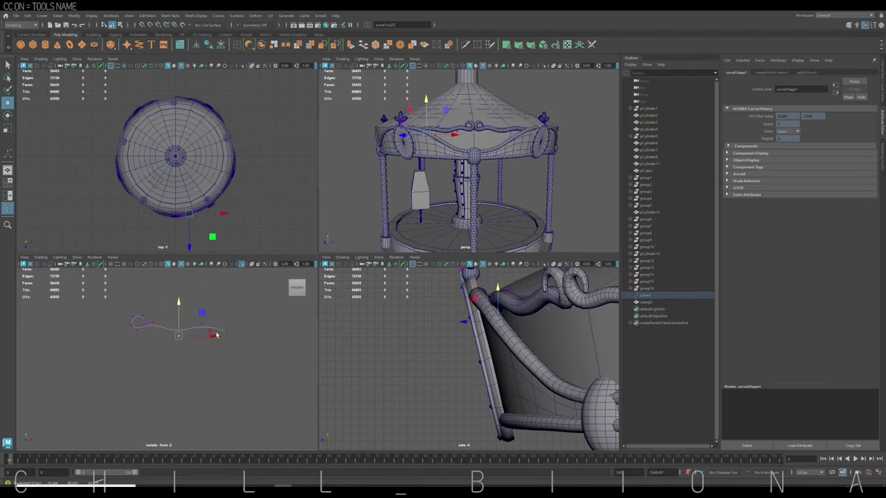
pyautogui.click(477, 126)
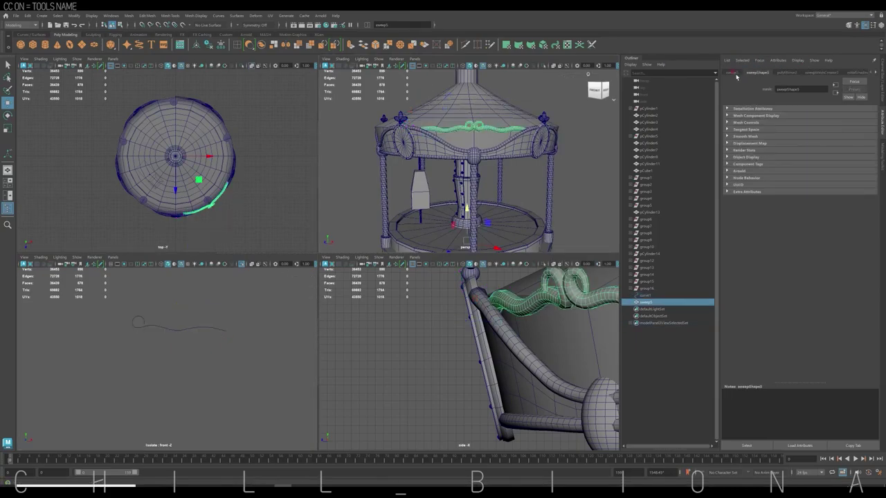
pyautogui.moveTo(467, 242); pyautogui.dragTo(467, 209, button='middle')
pyautogui.press('f')
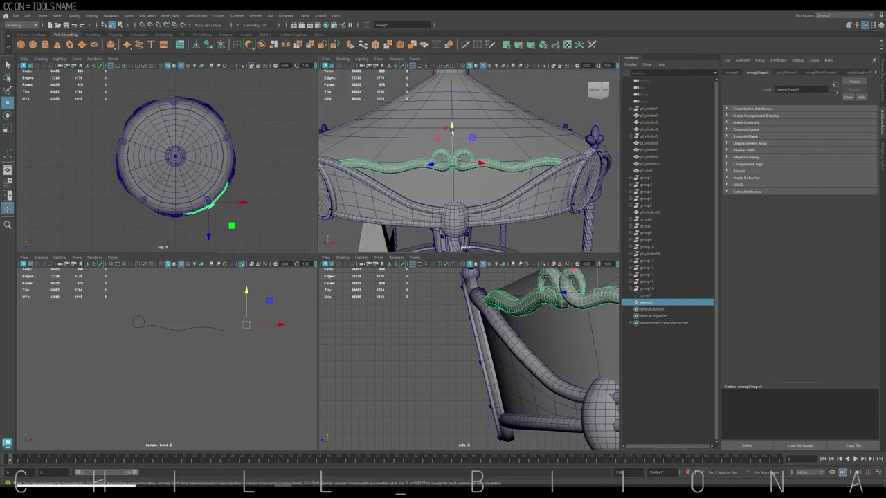
pyautogui.click(184, 321)
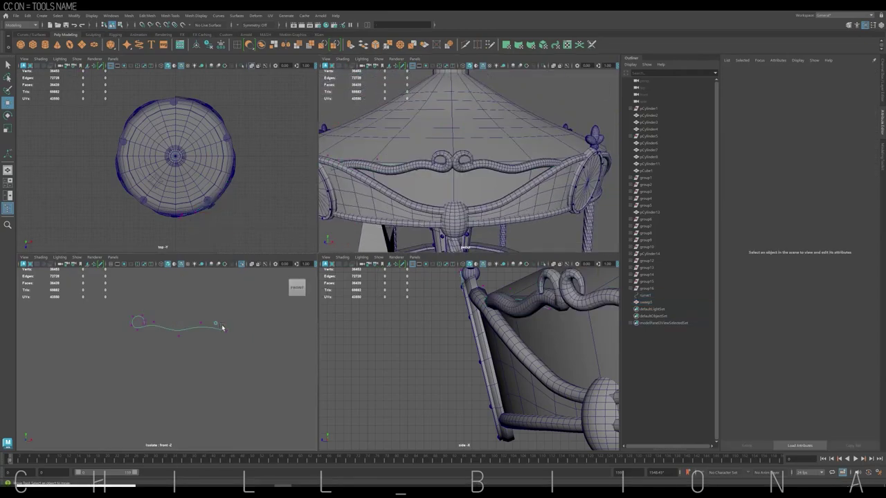
pyautogui.moveTo(425, 204)
pyautogui.keyDown('alt'); pyautogui.mouseDown()
pyautogui.moveTo(372, 227)
pyautogui.moveTo(430, 231)
pyautogui.mouseUp(); pyautogui.keyUp('alt')
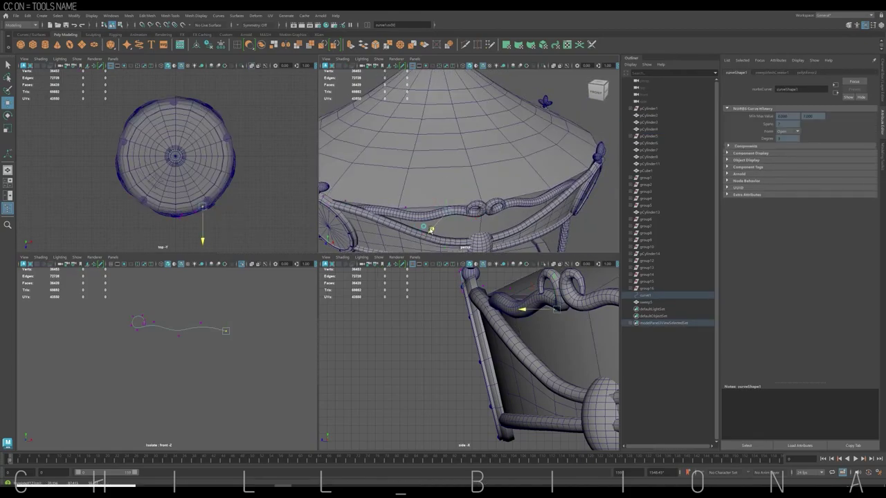
# Raise curve1's left-end CV slightly on Y, then return to object mode
pyautogui.keyDown('alt'); pyautogui.moveTo(431, 229); pyautogui.dragTo(464, 141); pyautogui.keyUp('alt')
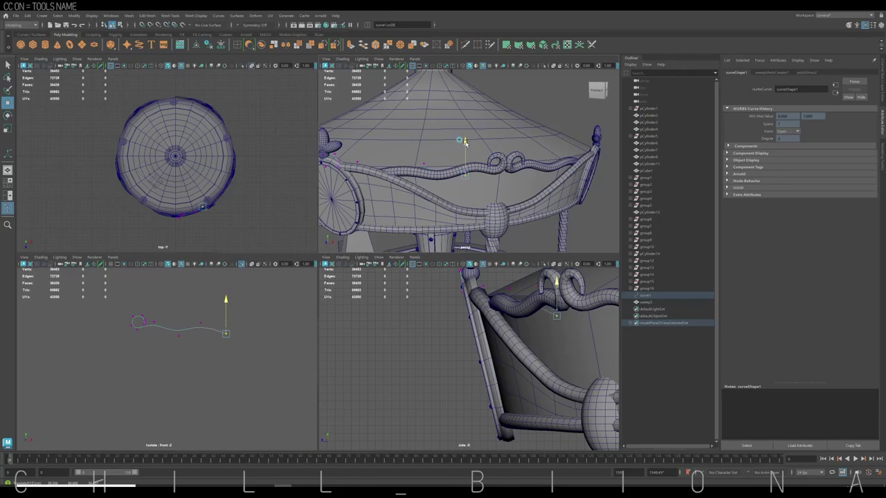
pyautogui.keyDown('alt'); pyautogui.moveTo(474, 196); pyautogui.dragTo(443, 173); pyautogui.keyUp('alt')
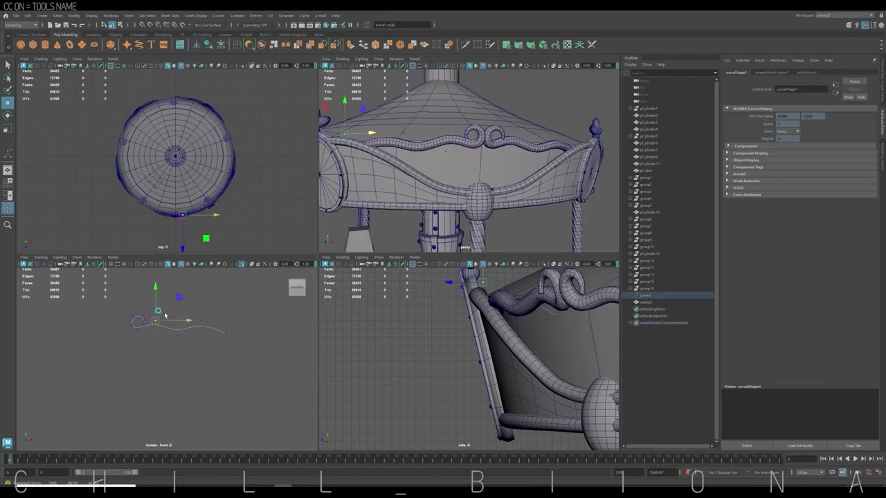
pyautogui.click(137, 330)
pyautogui.moveTo(143, 334); pyautogui.dragTo(140, 322)
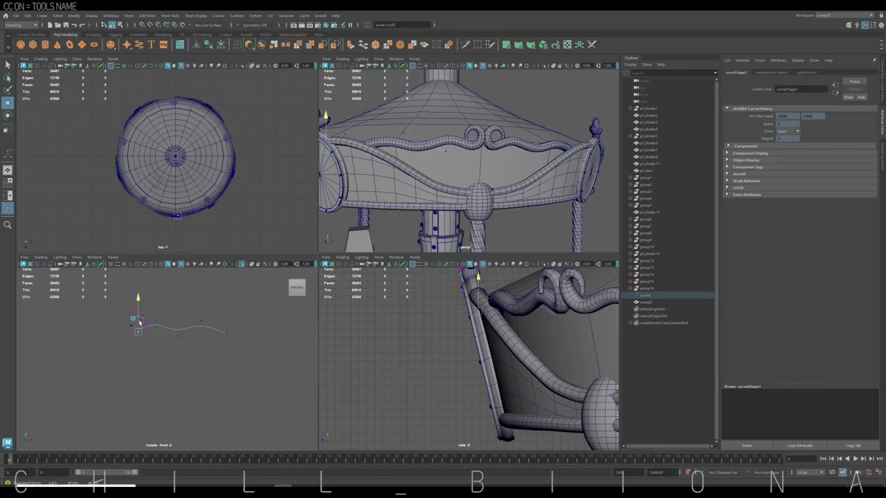
pyautogui.keyDown('alt'); pyautogui.moveTo(415, 173); pyautogui.dragTo(450, 166); pyautogui.keyUp('alt')
pyautogui.press('F8')
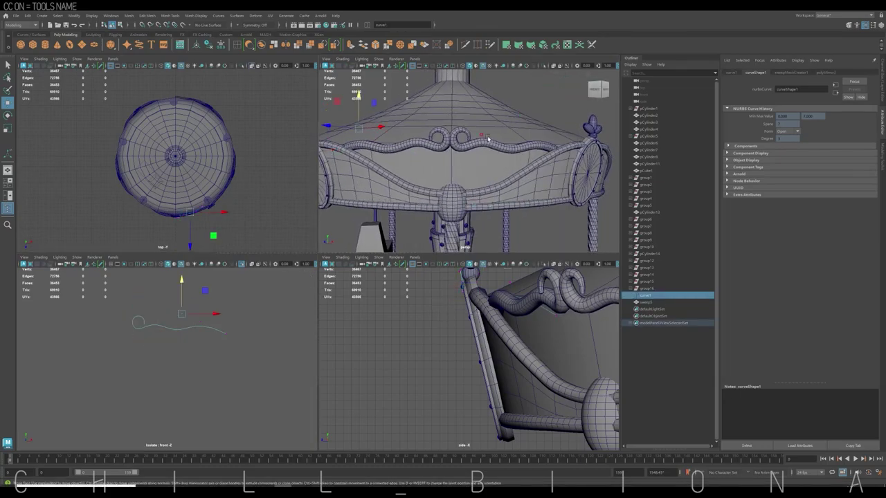
pyautogui.moveTo(181, 279); pyautogui.dragTo(181, 278)
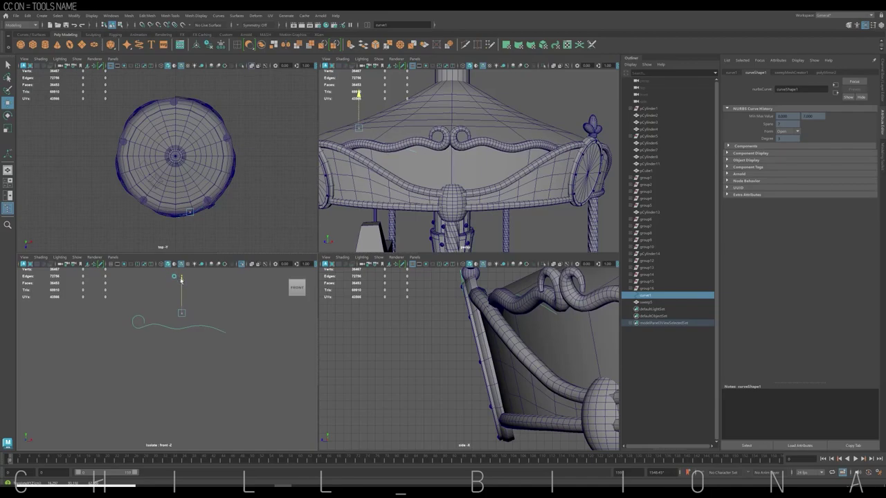
pyautogui.click(535, 105)
pyautogui.moveTo(535, 106)
pyautogui.keyDown('alt'); pyautogui.mouseDown()
pyautogui.moveTo(495, 220)
pyautogui.moveTo(455, 221)
pyautogui.mouseUp(); pyautogui.keyUp('alt')
# Duplicate and group the wavy trim sweep, then rotate a copy of the group around the rim
pyautogui.click(448, 163)
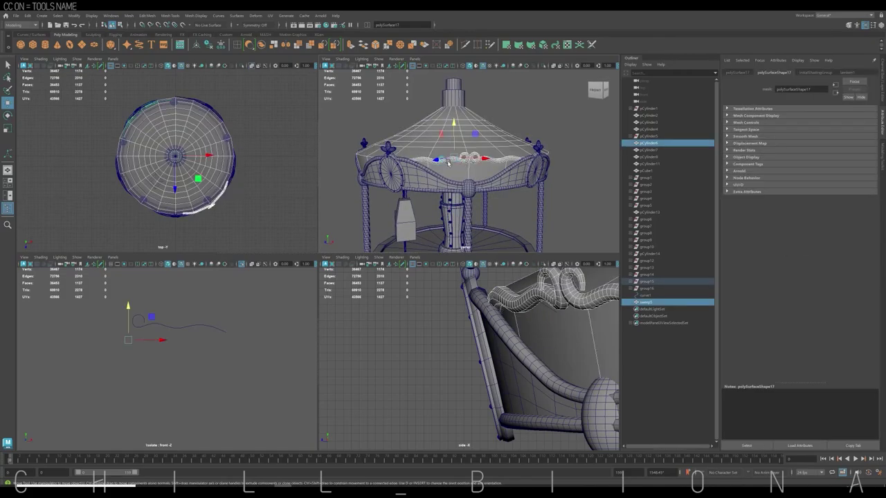
pyautogui.click(211, 209)
pyautogui.hotkey('ctrl', 'd')
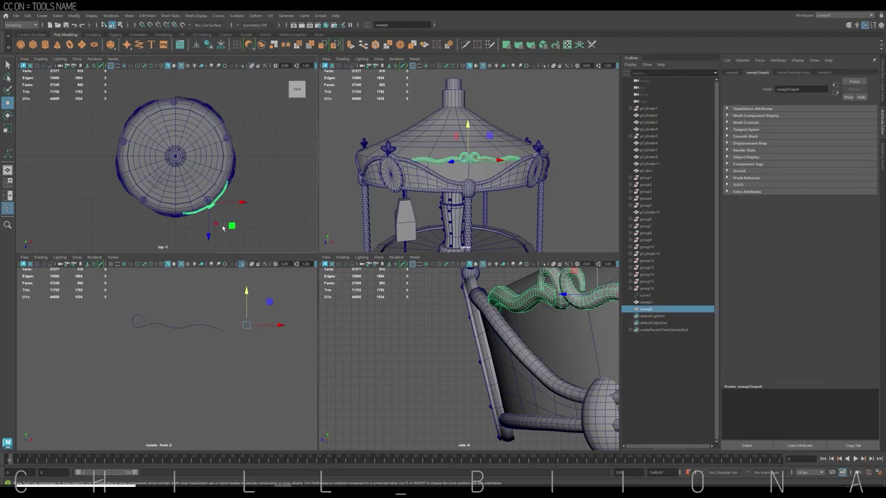
pyautogui.hotkey('ctrl', 'g')
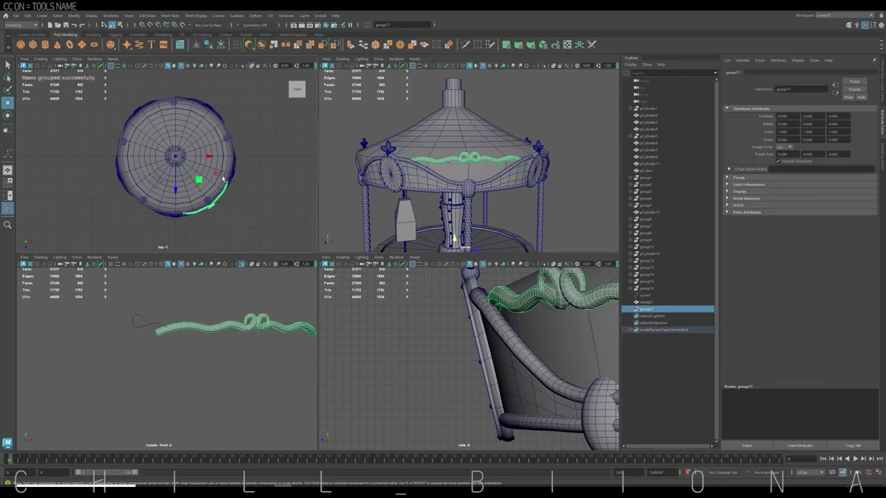
pyautogui.hotkey('ctrl', 'd')
pyautogui.press('e')
pyautogui.moveTo(206, 173)
pyautogui.mouseDown()
pyautogui.moveTo(170, 86)
pyautogui.moveTo(200, 132)
pyautogui.mouseUp()
# Fine-tune the copy's rim position and repeat the duplicate-and-rotate for another trim piece
pyautogui.keyDown('alt'); pyautogui.moveTo(544, 200); pyautogui.dragTo(415, 228); pyautogui.keyUp('alt')
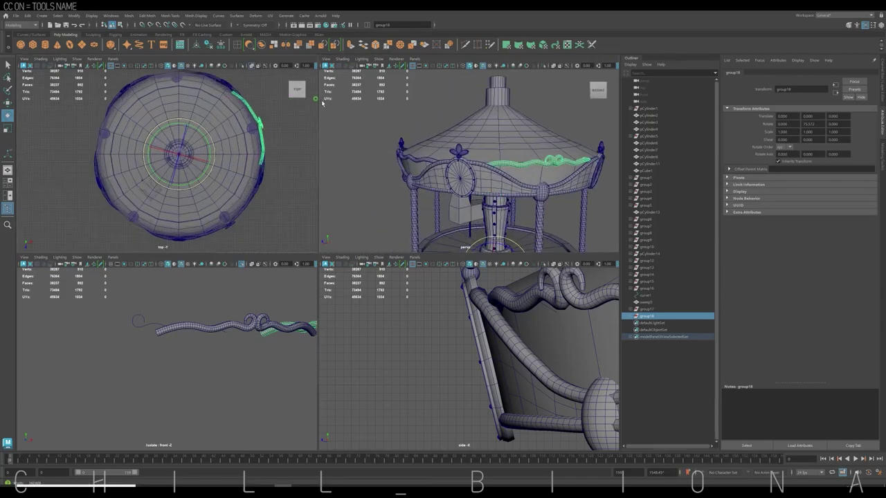
pyautogui.scroll(3, 211, 141)
pyautogui.moveTo(209, 142); pyautogui.dragTo(209, 143)
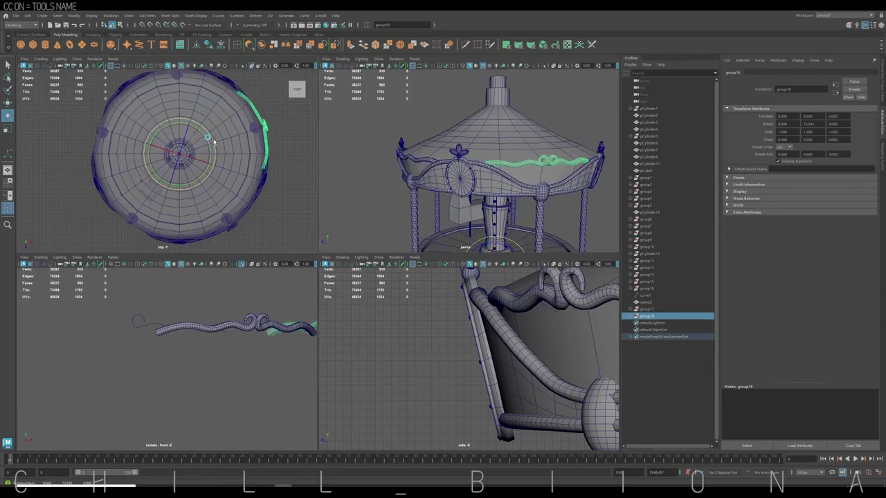
pyautogui.hotkey('shift', 'd')
pyautogui.hotkey('shift', 'd')
pyautogui.hotkey('shift', 'd')
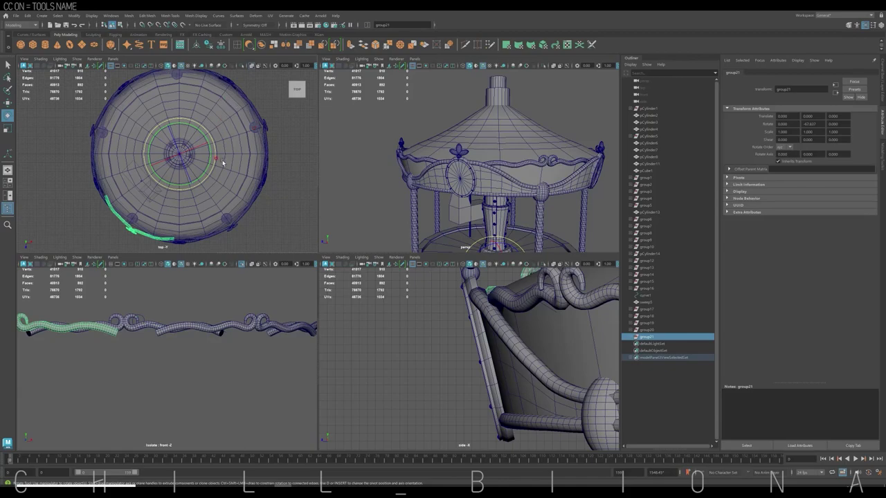
pyautogui.keyDown('alt'); pyautogui.moveTo(386, 208); pyautogui.dragTo(332, 134); pyautogui.keyUp('alt')
pyautogui.keyDown('alt'); pyautogui.moveTo(443, 173); pyautogui.dragTo(491, 198); pyautogui.keyUp('alt')
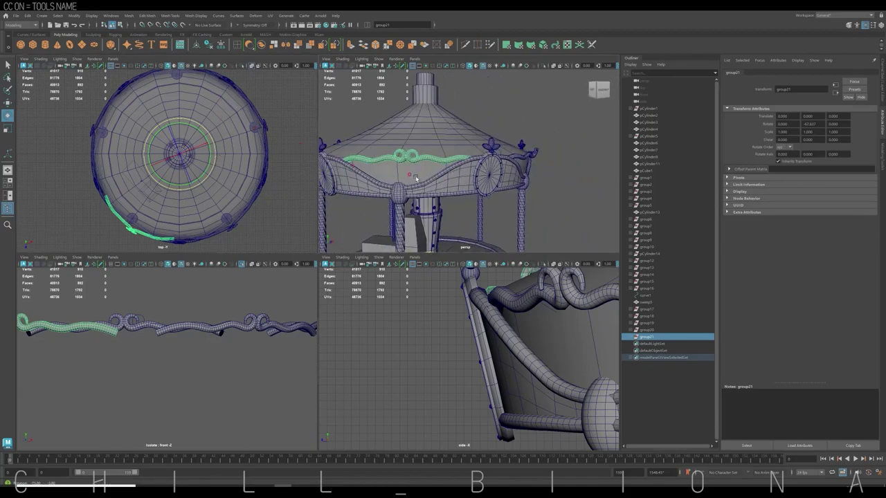
# Adjust the rotation of the group20 and group19 trim copies along the rim
pyautogui.click(646, 330)
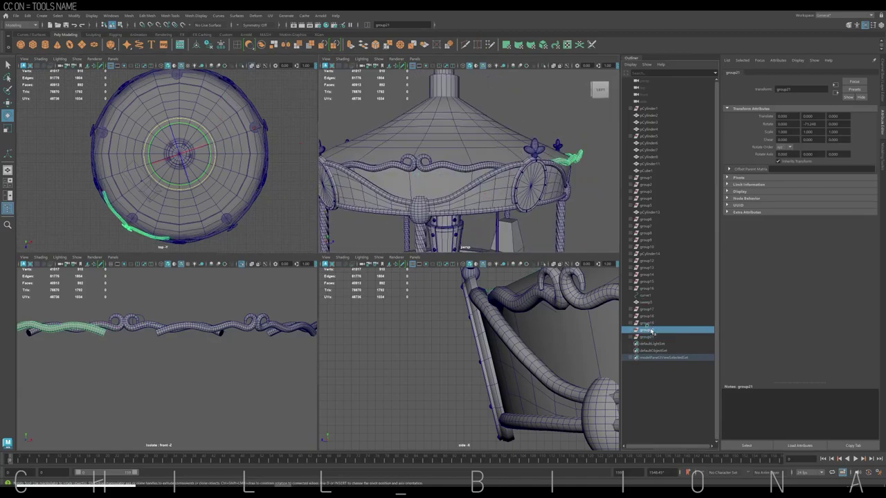
pyautogui.keyDown('alt'); pyautogui.moveTo(408, 179); pyautogui.dragTo(484, 179); pyautogui.keyUp('alt')
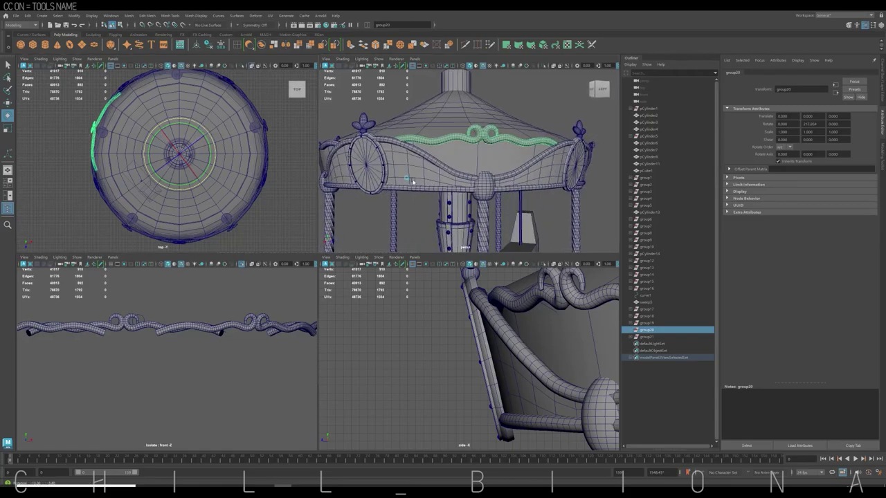
pyautogui.moveTo(202, 147); pyautogui.dragTo(208, 139)
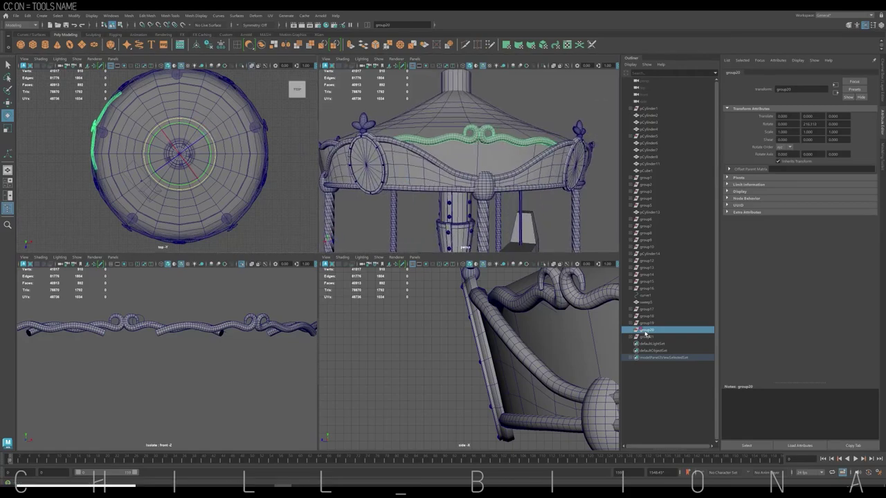
pyautogui.click(646, 323)
pyautogui.keyDown('alt'); pyautogui.moveTo(443, 173); pyautogui.dragTo(401, 166); pyautogui.keyUp('alt')
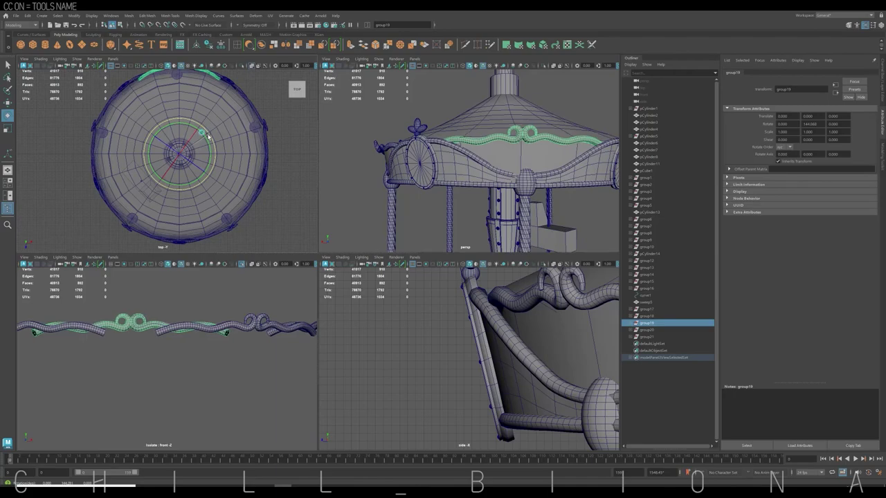
pyautogui.keyDown('alt'); pyautogui.moveTo(483, 123); pyautogui.dragTo(467, 189); pyautogui.keyUp('alt')
# Select groups group18 through group21 and undo the last two trim copies
pyautogui.click(516, 146)
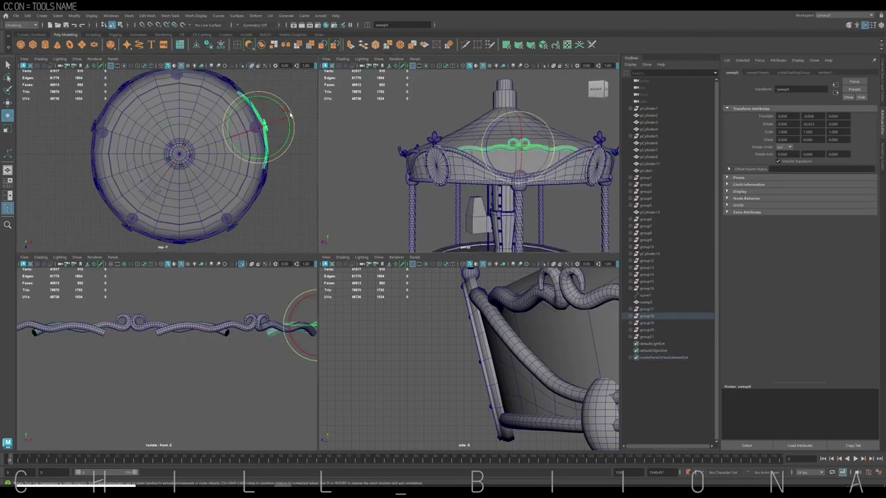
pyautogui.press('Up')
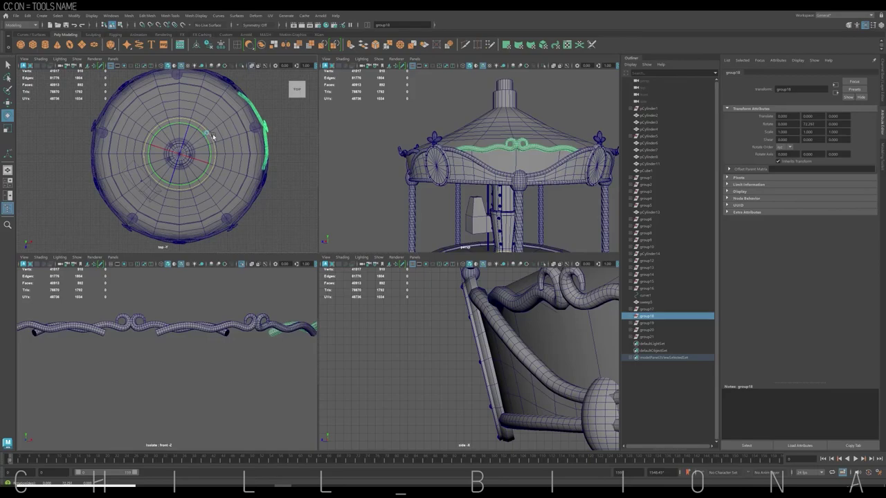
pyautogui.click(288, 189)
pyautogui.moveTo(666, 315); pyautogui.dragTo(664, 336)
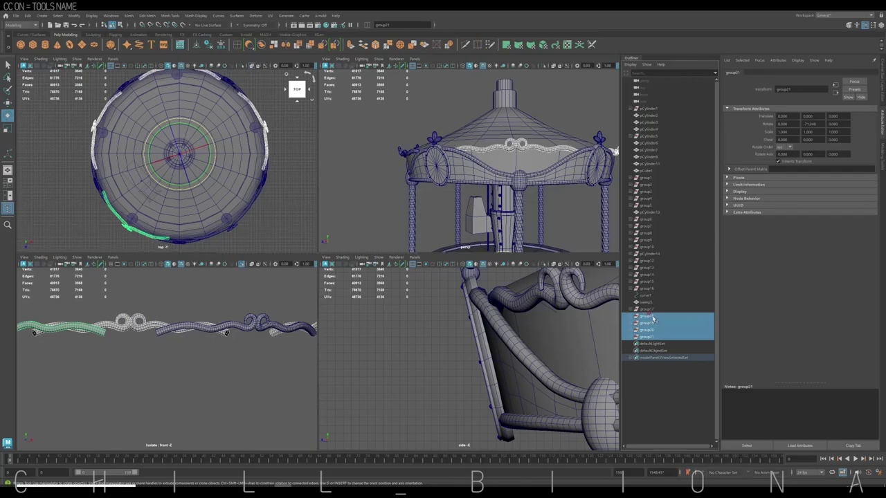
pyautogui.hotkey('ctrl', 'z')
pyautogui.hotkey('ctrl', 'z')
pyautogui.hotkey('ctrl', 'z')
pyautogui.hotkey('ctrl', 'z')
pyautogui.hotkey('ctrl', 'z')
pyautogui.hotkey('ctrl', 'z')
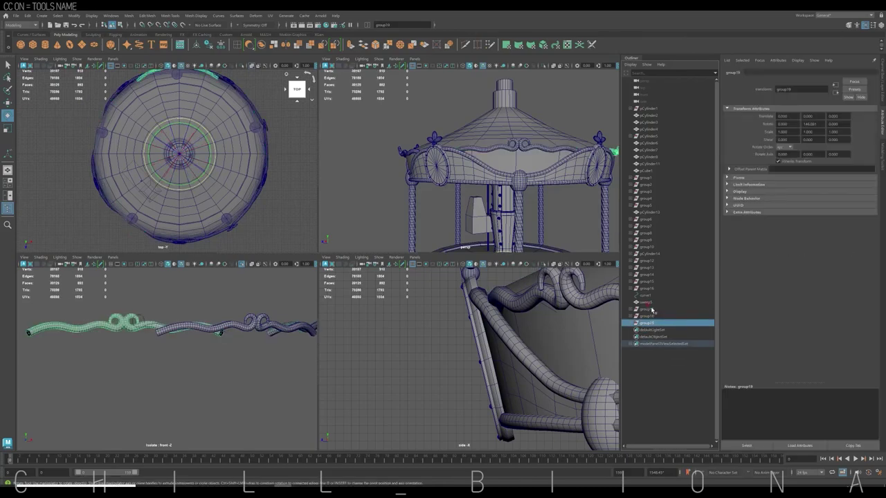
pyautogui.hotkey('ctrl', 'z')
pyautogui.hotkey('ctrl', 'z')
# Select the oval medallion ring and its studs and duplicate them
pyautogui.scroll(-3, 403, 201)
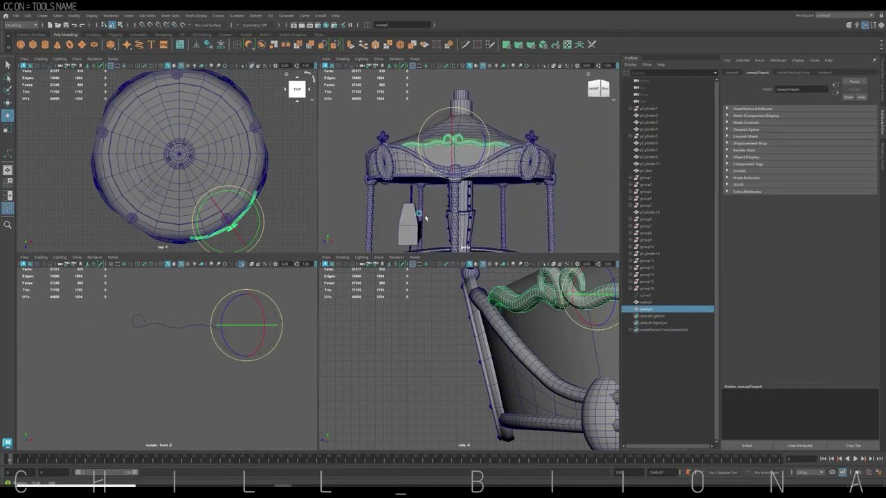
pyautogui.scroll(-3, 403, 200)
pyautogui.scroll(-2, 403, 201)
pyautogui.press('space')
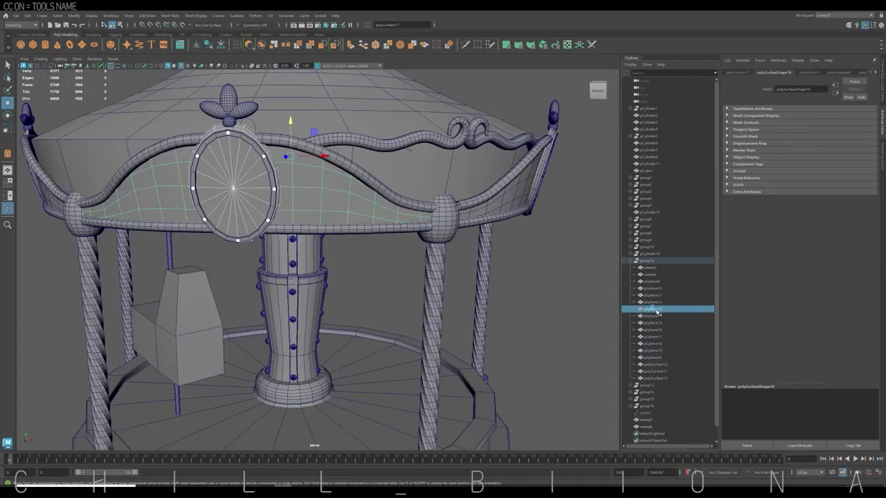
pyautogui.click(659, 372)
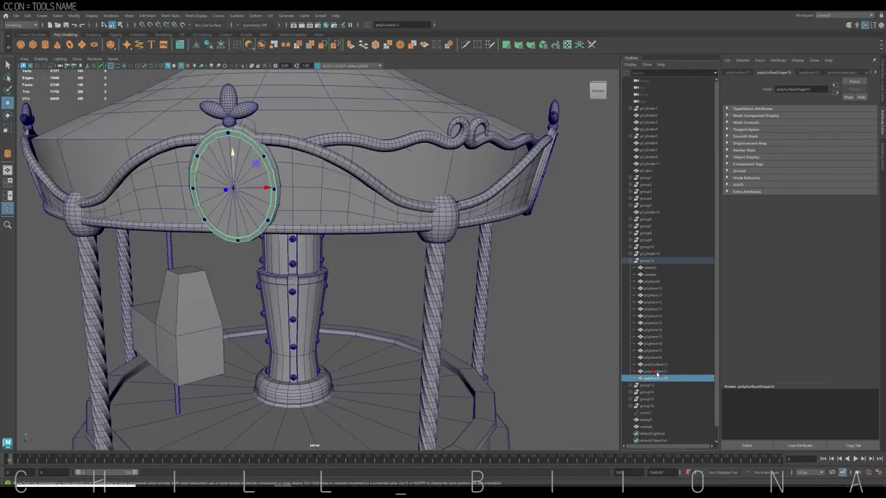
pyautogui.moveTo(656, 366)
pyautogui.keyDown('ctrl'); pyautogui.mouseDown()
pyautogui.moveTo(648, 334)
pyautogui.moveTo(655, 318)
pyautogui.mouseUp(); pyautogui.keyUp('ctrl')
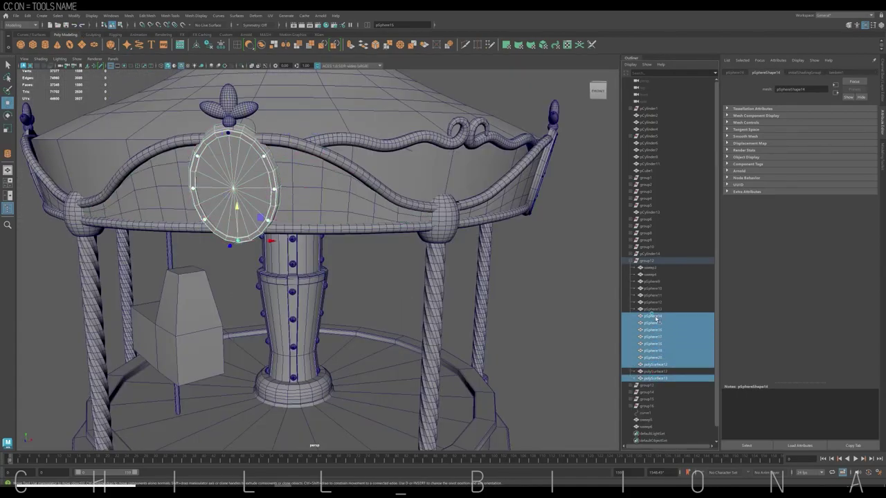
pyautogui.hotkey('ctrl', 'd')
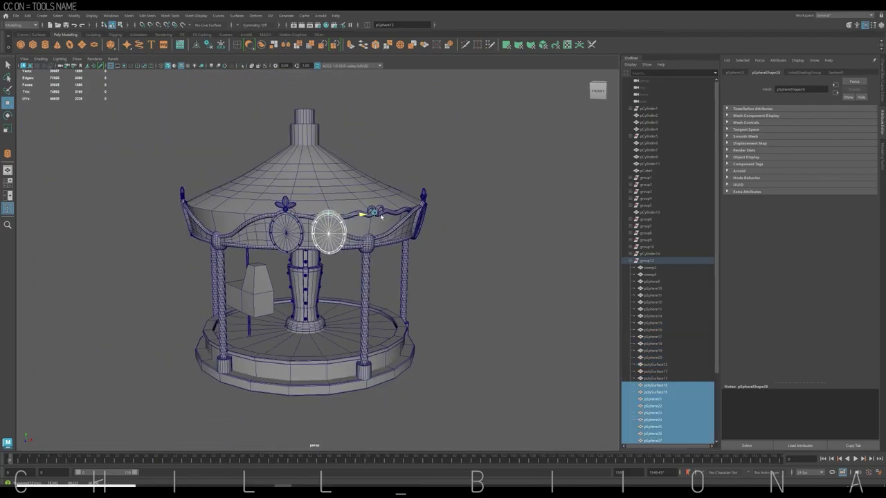
# Move and tilt the medallion copy beside the canopy, grouping it as top-level group17
pyautogui.moveTo(320, 218)
pyautogui.mouseDown()
pyautogui.moveTo(474, 219)
pyautogui.moveTo(462, 188)
pyautogui.mouseUp()
pyautogui.scroll(-3, 656, 304)
pyautogui.press('e')
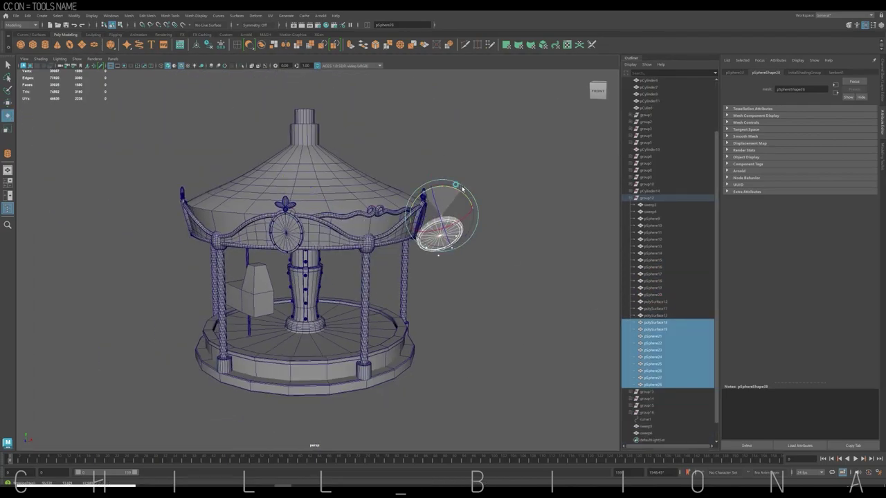
pyautogui.hotkey('ctrl', 'g')
pyautogui.keyDown('shift'); pyautogui.click(649, 386); pyautogui.keyUp('shift')
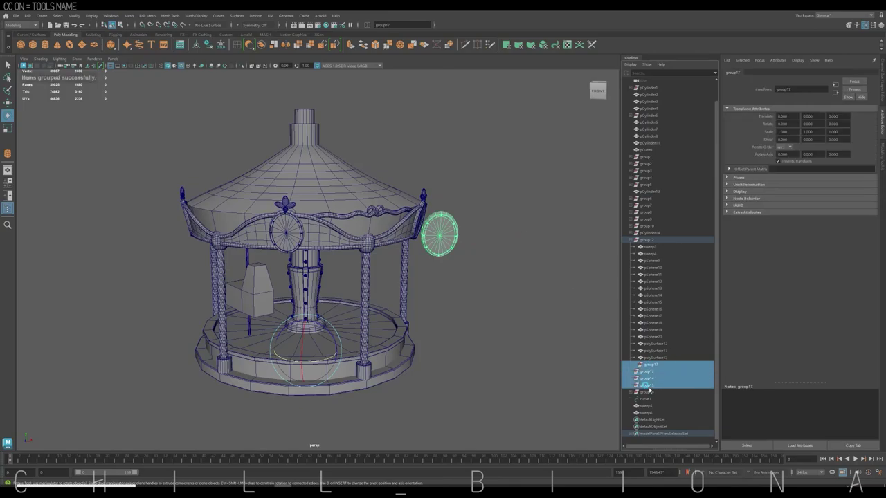
pyautogui.moveTo(641, 409); pyautogui.dragTo(645, 413)
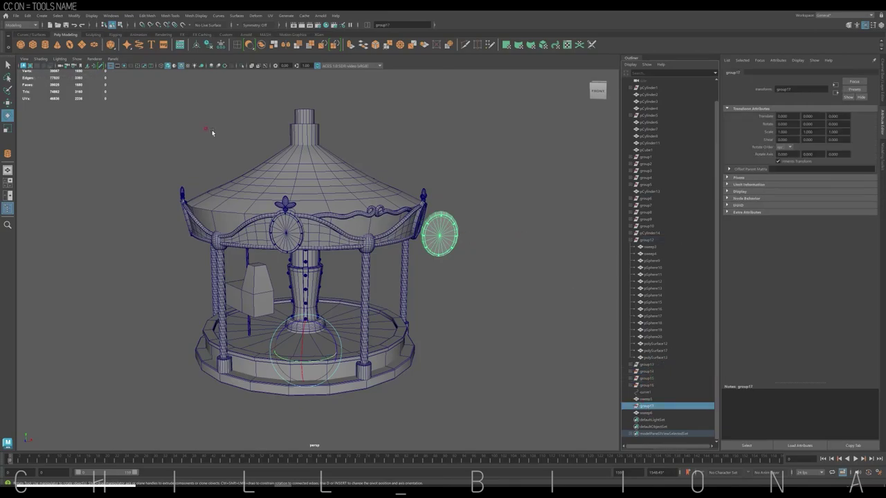
# Tilt the medallion copy to about -59 degrees, then duplicate-and-rotate the swirl group around the canopy
pyautogui.moveTo(421, 185); pyautogui.dragTo(468, 209)
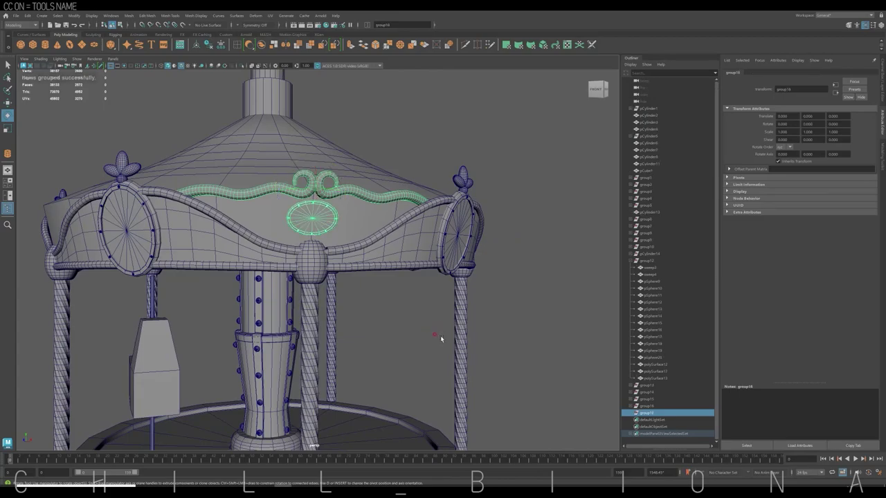
pyautogui.hotkey('ctrl', 'd')
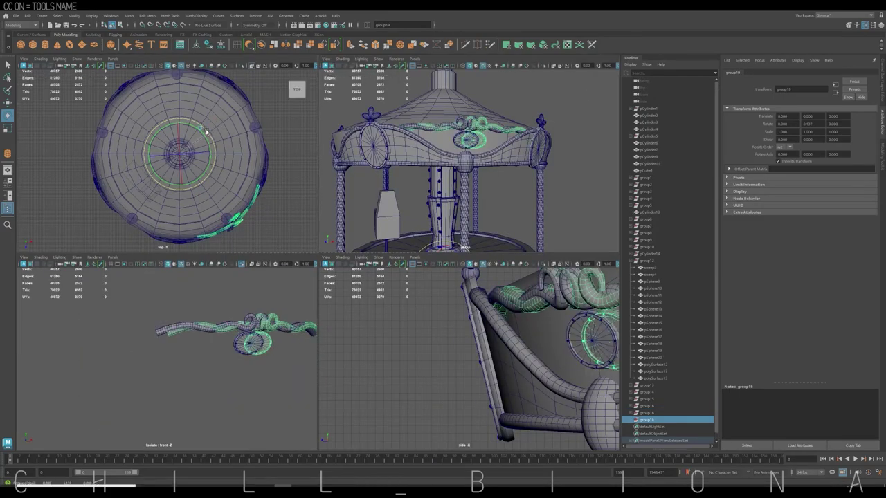
pyautogui.moveTo(213, 136); pyautogui.dragTo(181, 105)
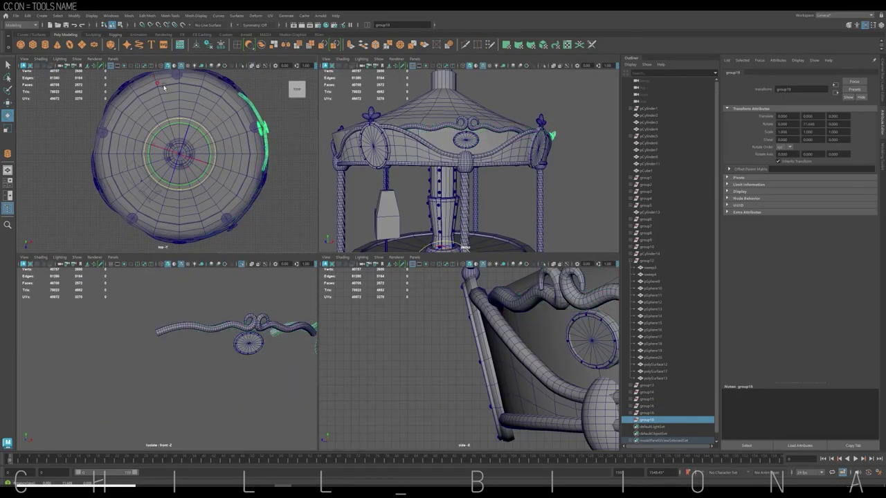
pyautogui.hotkey('shift', 'd')
pyautogui.hotkey('shift', 'd')
pyautogui.hotkey('shift', 'd')
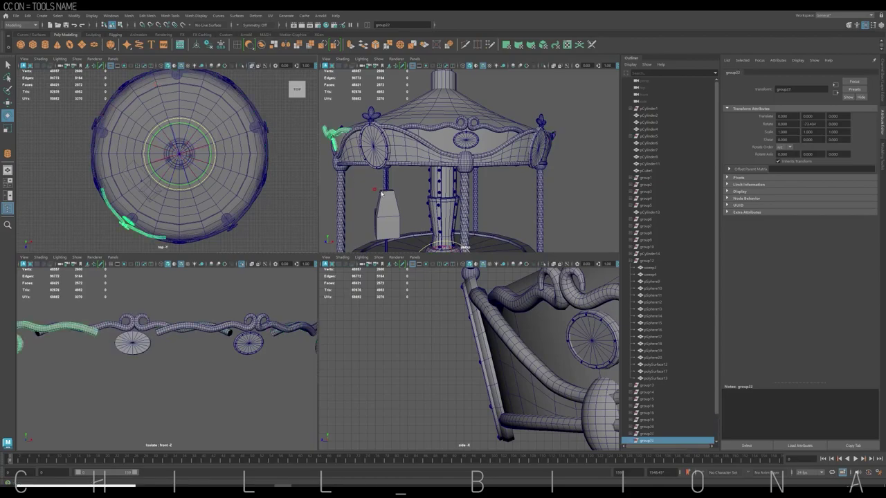
pyautogui.press('space')
# Create a torus and move it onto the carousel roof top
pyautogui.click(309, 344)
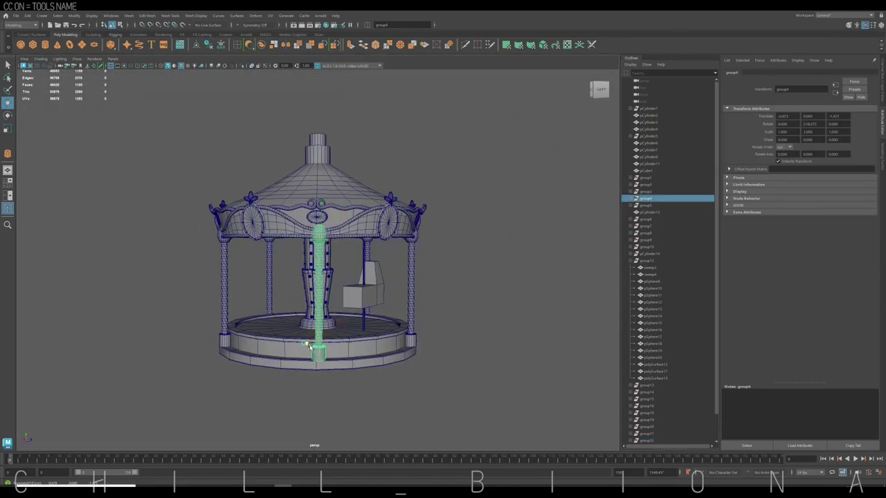
pyautogui.keyDown('alt'); pyautogui.moveTo(310, 343); pyautogui.dragTo(361, 256); pyautogui.keyUp('alt')
pyautogui.click(332, 305)
pyautogui.click(312, 338)
pyautogui.keyDown('alt'); pyautogui.moveTo(312, 338); pyautogui.dragTo(441, 267, button='right'); pyautogui.keyUp('alt')
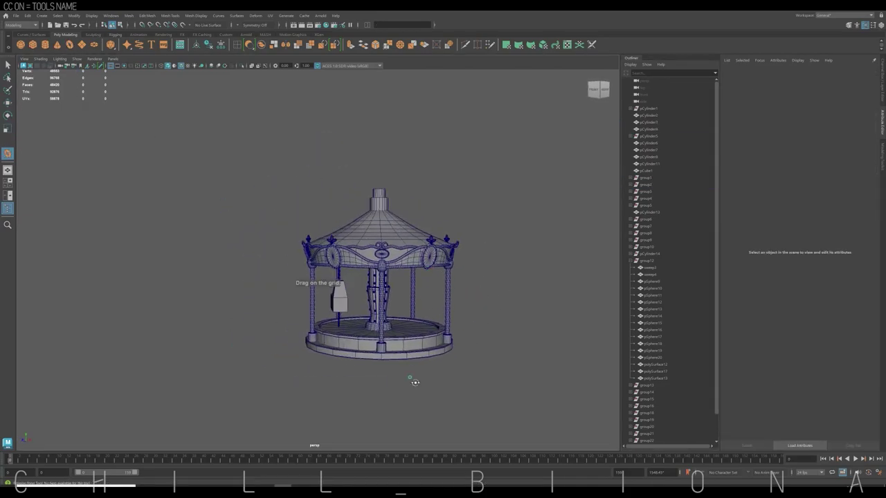
pyautogui.moveTo(414, 382)
pyautogui.mouseDown()
pyautogui.moveTo(367, 391)
pyautogui.moveTo(371, 221)
pyautogui.mouseUp()
pyautogui.press('w')
pyautogui.press('space')
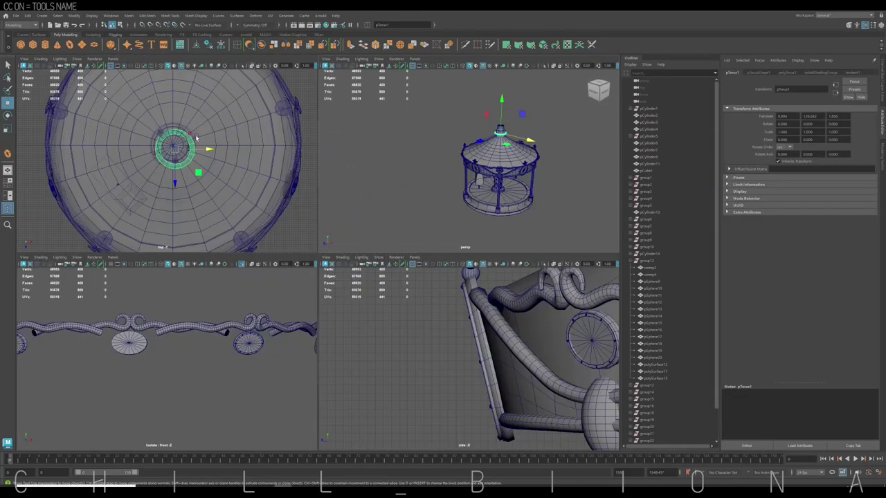
pyautogui.moveTo(197, 138); pyautogui.dragTo(173, 145)
pyautogui.press('f')
pyautogui.keyDown('alt'); pyautogui.moveTo(477, 135); pyautogui.dragTo(479, 132, button='right'); pyautogui.keyUp('alt')
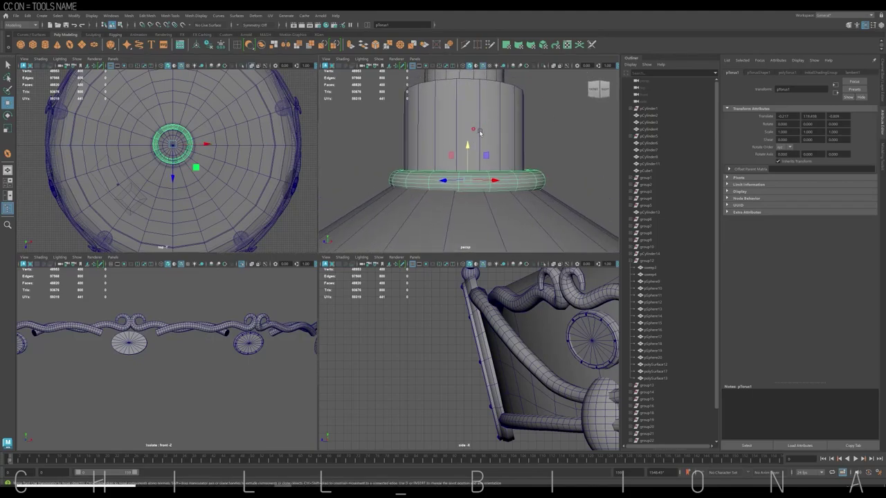
pyautogui.keyDown('alt'); pyautogui.moveTo(479, 132); pyautogui.dragTo(477, 159); pyautogui.keyUp('alt')
# Lower the ring cylinder pCylinder7 and scale it larger over the torus
pyautogui.click(474, 156)
pyautogui.press('space')
pyautogui.moveTo(358, 151); pyautogui.dragTo(355, 242)
pyautogui.press('r')
pyautogui.press('space')
pyautogui.moveTo(465, 172); pyautogui.dragTo(477, 171)
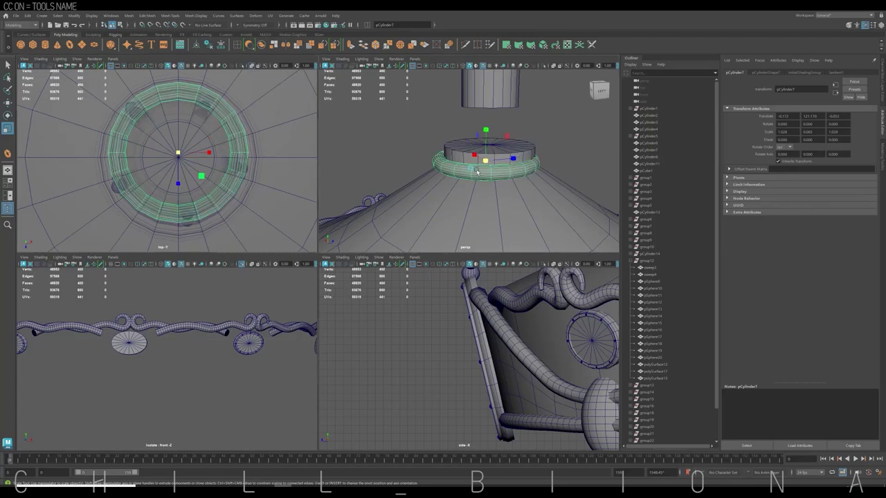
pyautogui.press('w')
pyautogui.click(185, 217)
pyautogui.press('space')
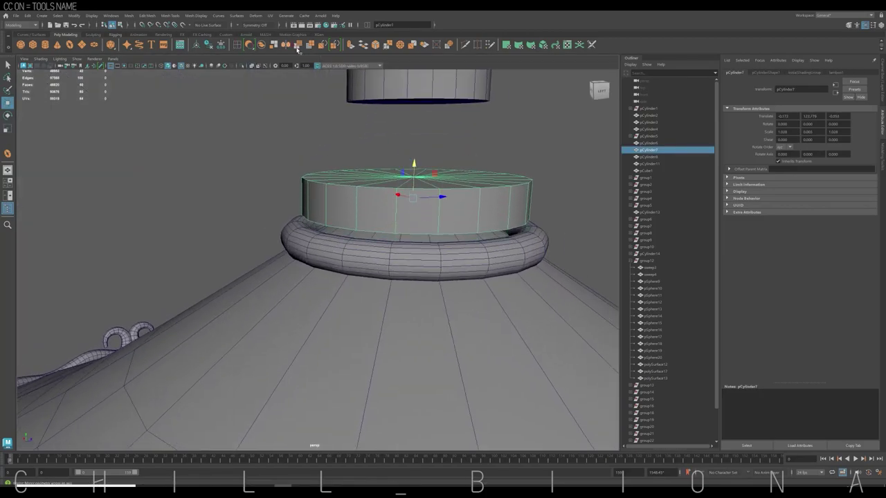
# Extrude the ring of side faces on pCylinder7 outward
pyautogui.click(297, 47)
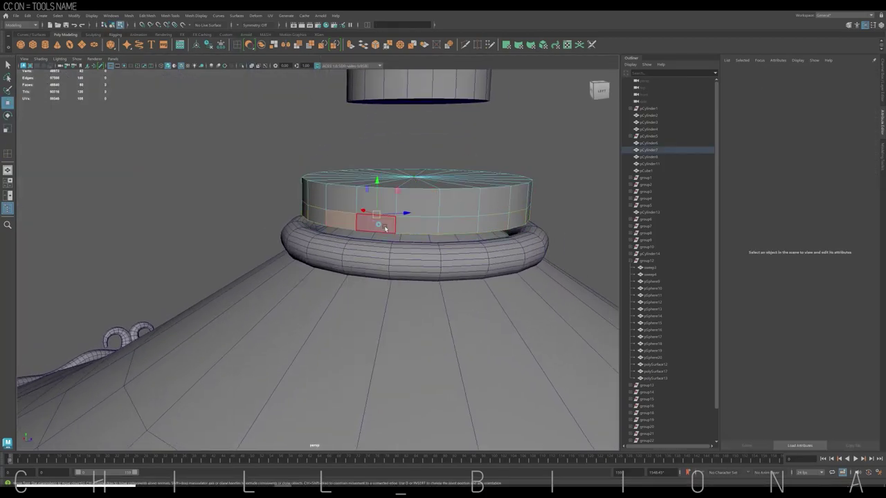
pyautogui.doubleClick(376, 209)
pyautogui.hotkey('ctrl', 'e')
pyautogui.press('F8')
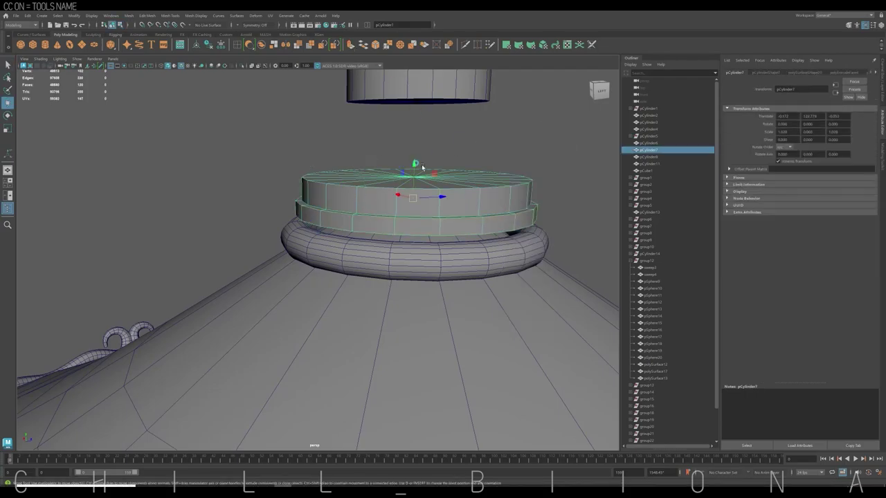
pyautogui.click(505, 235)
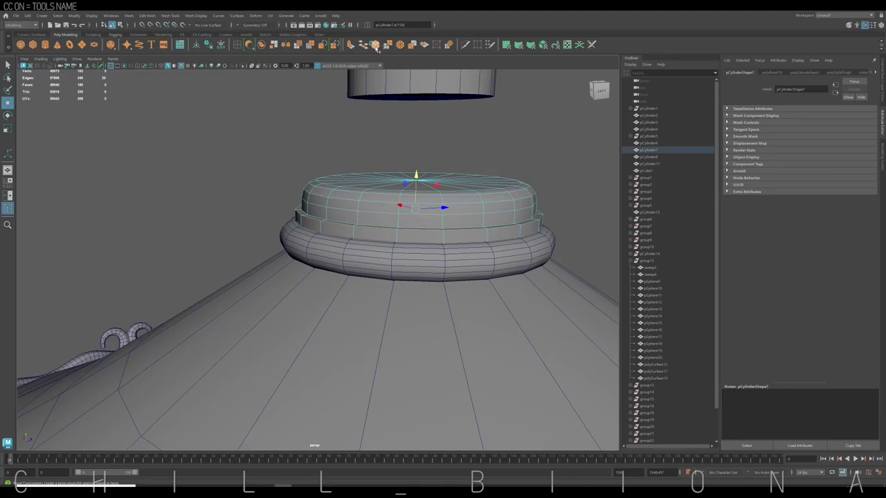
pyautogui.press('q')
# Bevel the cylinder's top ring edges and frame the cylinder on the roof
pyautogui.scroll(-3, 379, 159)
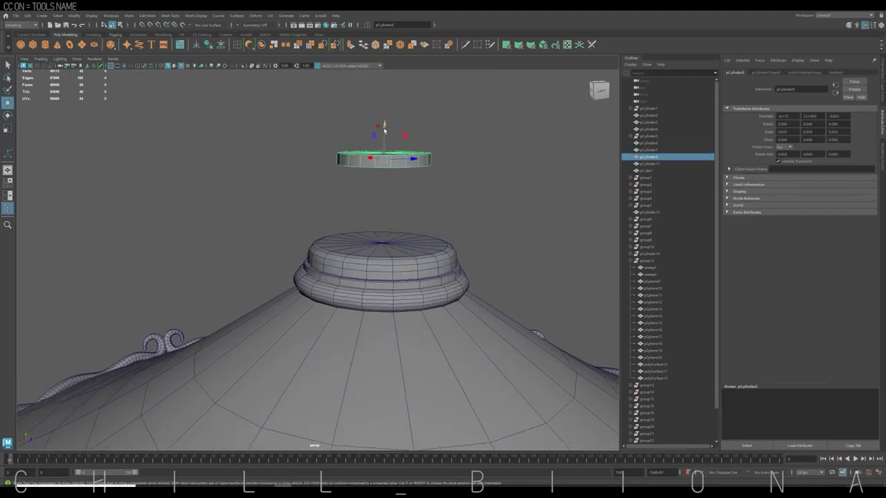
pyautogui.hotkey('ctrl', 'b')
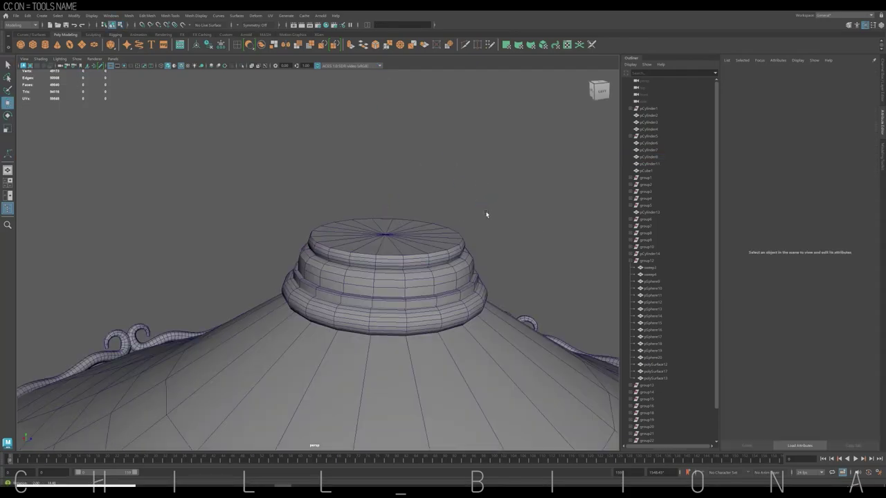
pyautogui.scroll(-3, 382, 172)
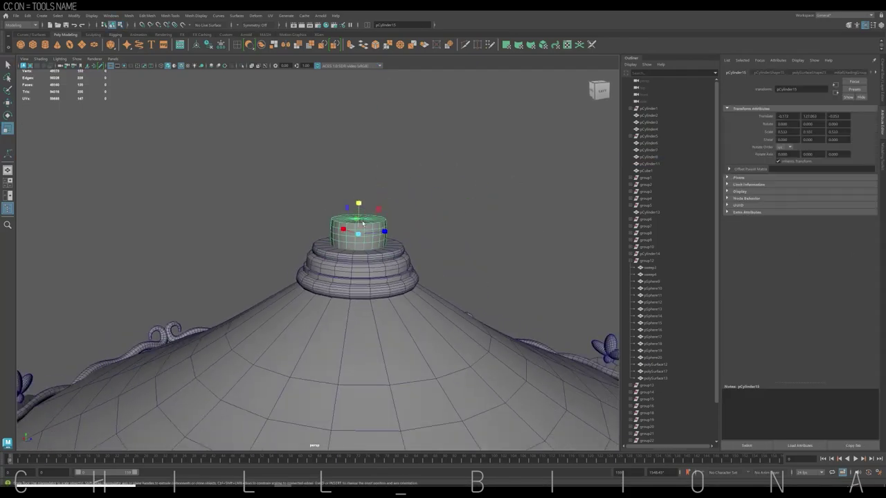
pyautogui.scroll(-3, 455, 200)
pyautogui.scroll(-3, 346, 257)
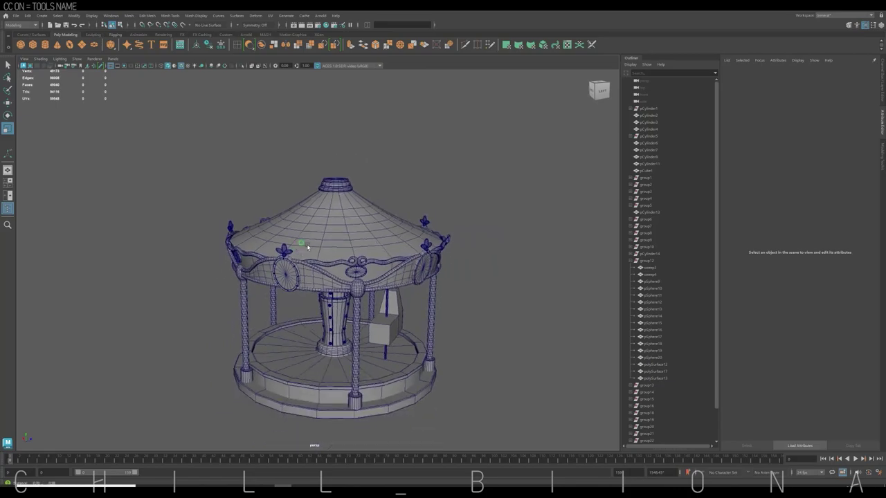
pyautogui.scroll(-2, 304, 252)
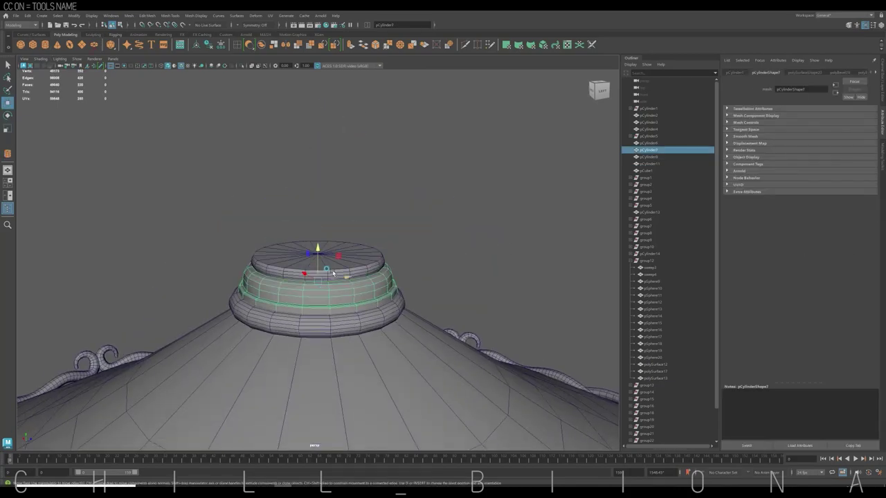
pyautogui.press('space')
pyautogui.press('f')
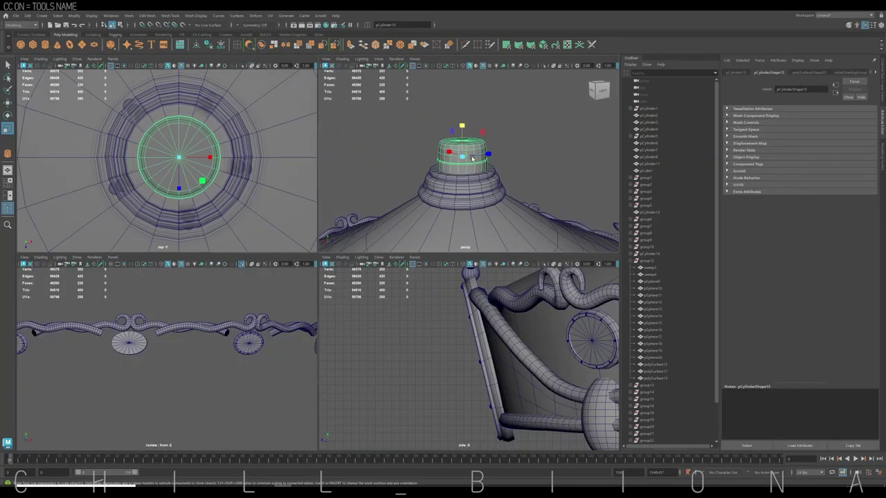
# Bevel the cylinder's top edge loop again to round it into a dome
pyautogui.doubleClick(456, 154)
pyautogui.hotkey('ctrl', 'b')
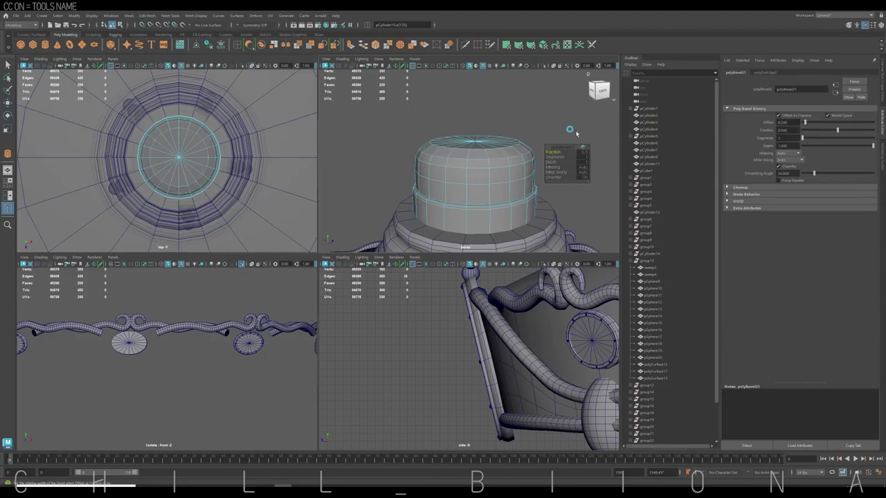
pyautogui.scroll(-3, 510, 145)
pyautogui.click(480, 160)
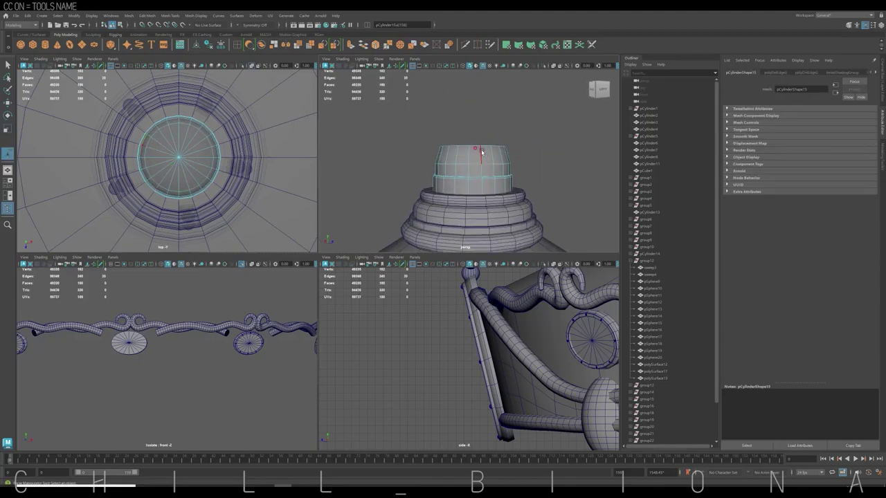
pyautogui.hotkey('ctrl', 'b')
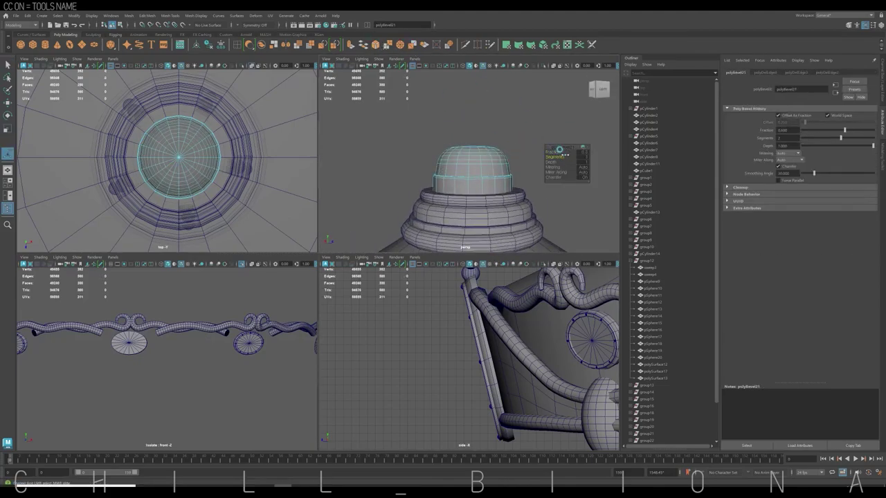
pyautogui.click(511, 112)
pyautogui.scroll(-3, 512, 112)
pyautogui.scroll(-3, 512, 112)
pyautogui.scroll(-3, 512, 112)
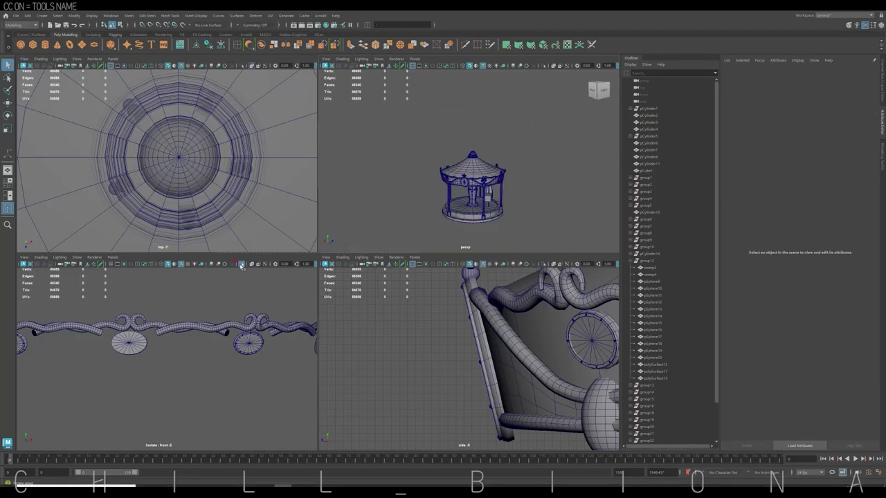
# Add a polygon sphere and move it up onto the roof dome
pyautogui.click(53, 48)
pyautogui.moveTo(454, 229); pyautogui.dragTo(453, 145)
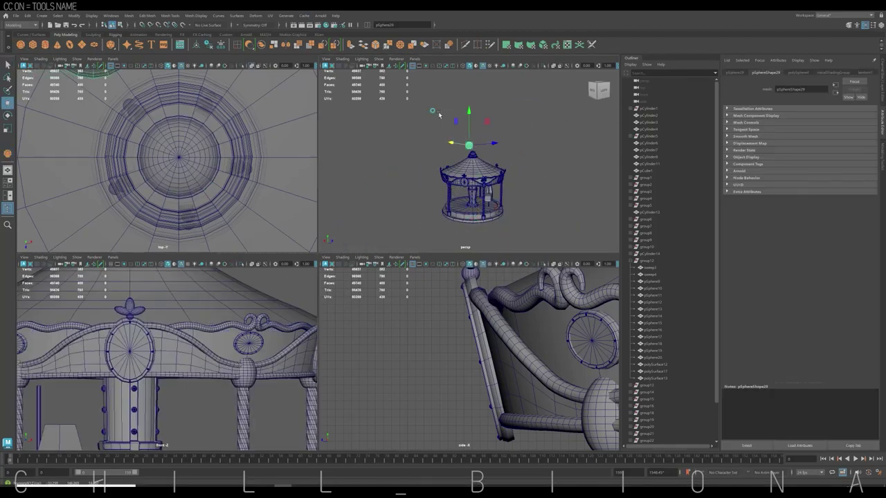
pyautogui.press('f')
pyautogui.press('f')
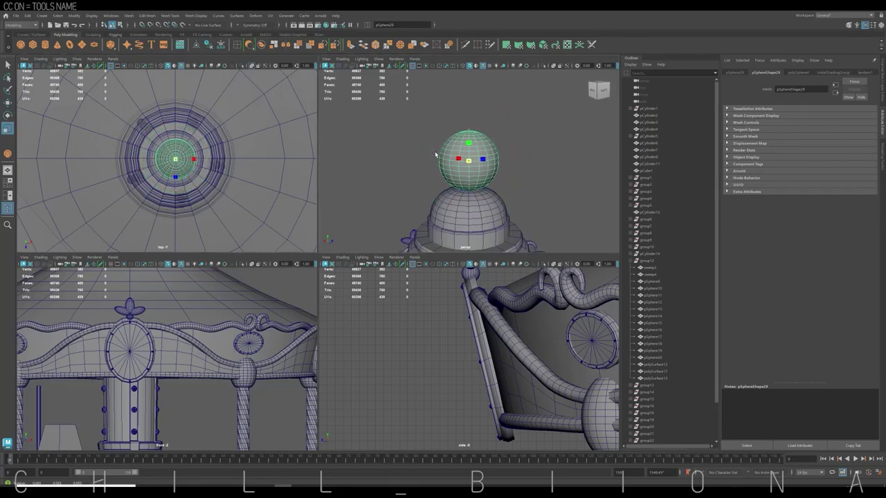
pyautogui.click(436, 154)
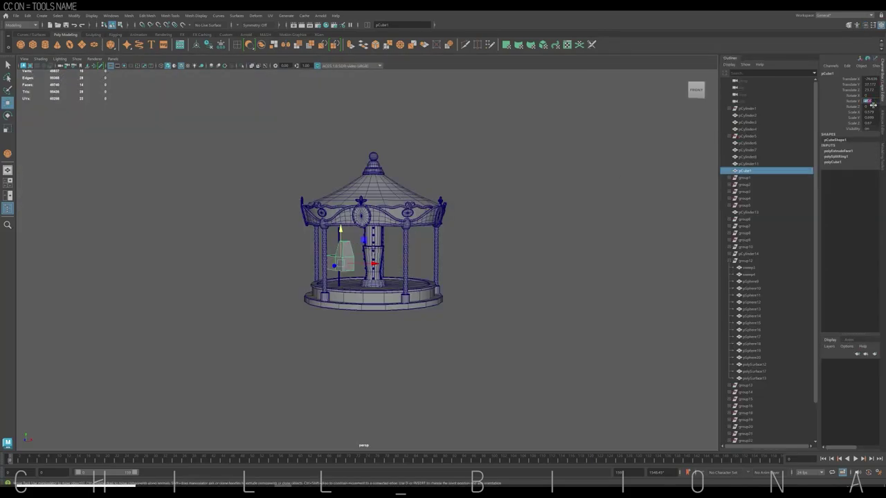
# Move the cube beside the carousel and cut two vertical edge loops and one horizontal
pyautogui.moveTo(374, 263); pyautogui.dragTo(558, 211)
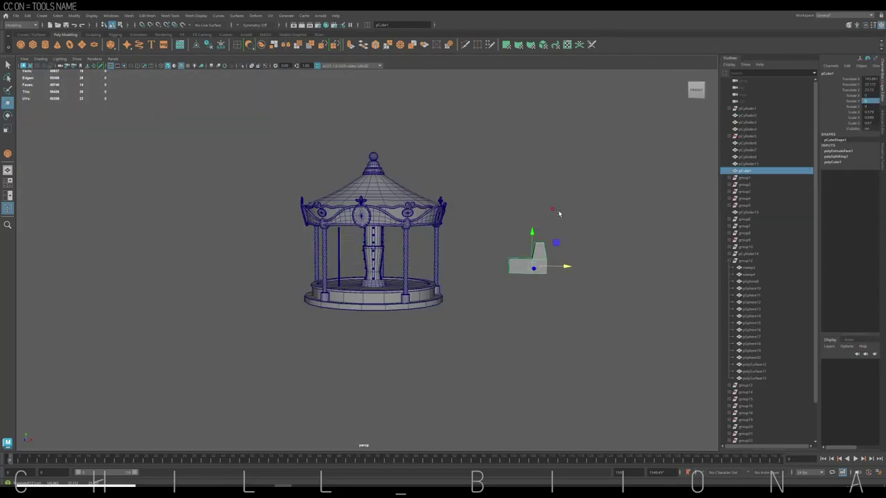
pyautogui.press('f')
pyautogui.scroll(-3, 292, 277)
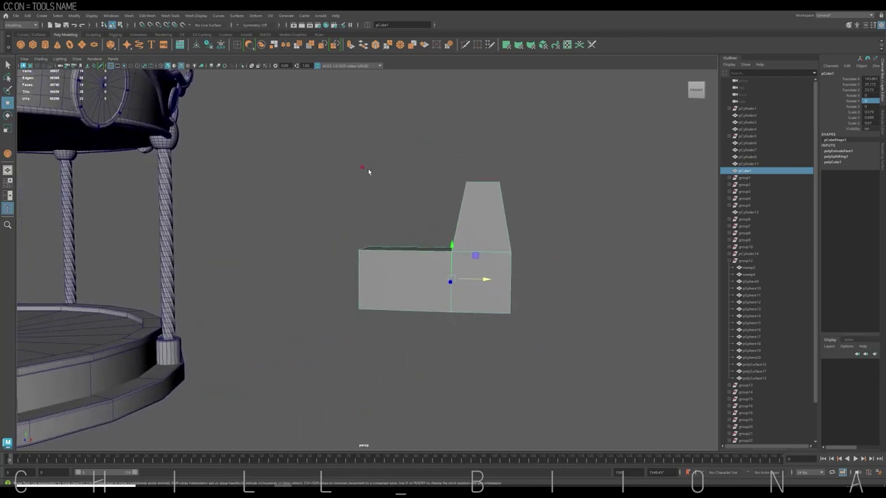
pyautogui.keyDown('shift'); pyautogui.moveTo(373, 231); pyautogui.dragTo(396, 250, button='right'); pyautogui.keyUp('shift')
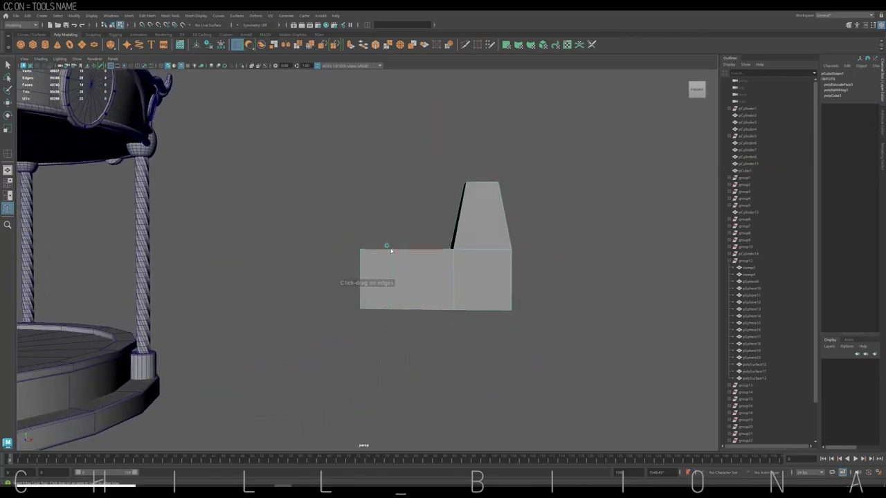
pyautogui.keyDown('ctrl'); pyautogui.click(391, 251); pyautogui.keyUp('ctrl')
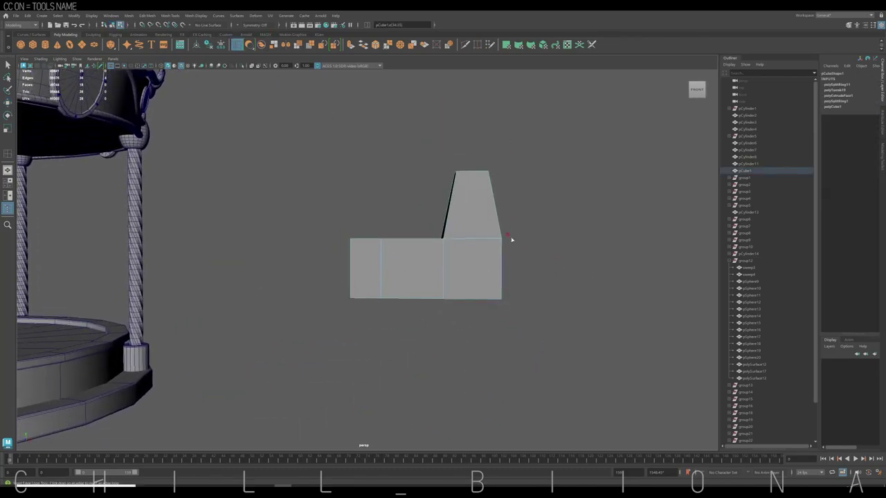
pyautogui.keyDown('ctrl'); pyautogui.click(468, 239); pyautogui.keyUp('ctrl')
pyautogui.press('space')
pyautogui.press('space')
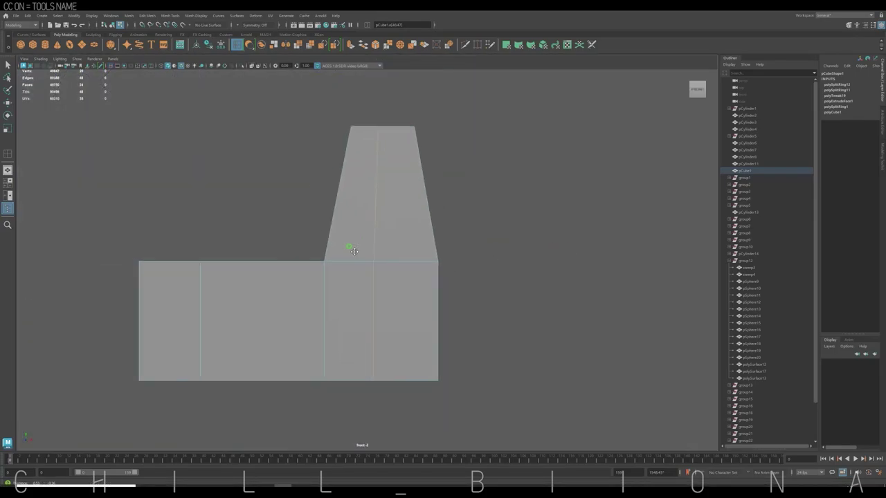
pyautogui.scroll(-2, 494, 195)
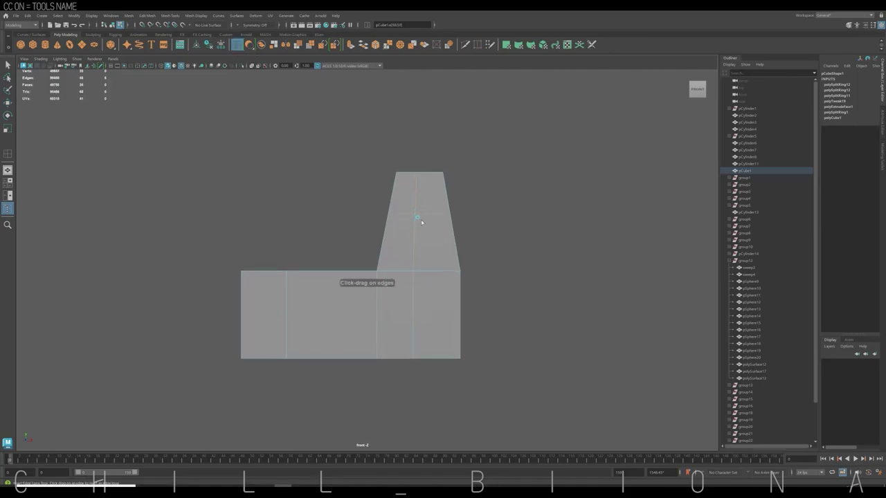
pyautogui.click(417, 216)
# Select a neck vertex, then insert another edge loop on the cube
pyautogui.moveTo(406, 251); pyautogui.dragTo(366, 251, button='right')
pyautogui.click(417, 271)
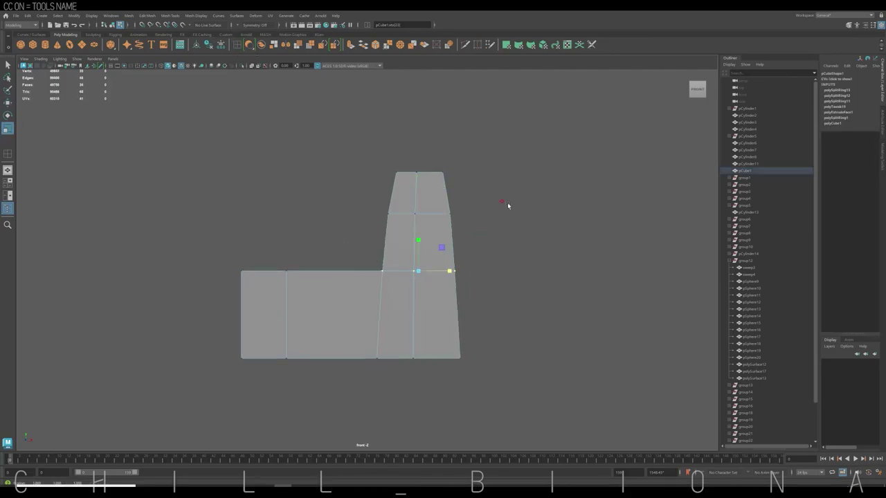
pyautogui.press('space')
pyautogui.moveTo(534, 177); pyautogui.dragTo(534, 149, button='right')
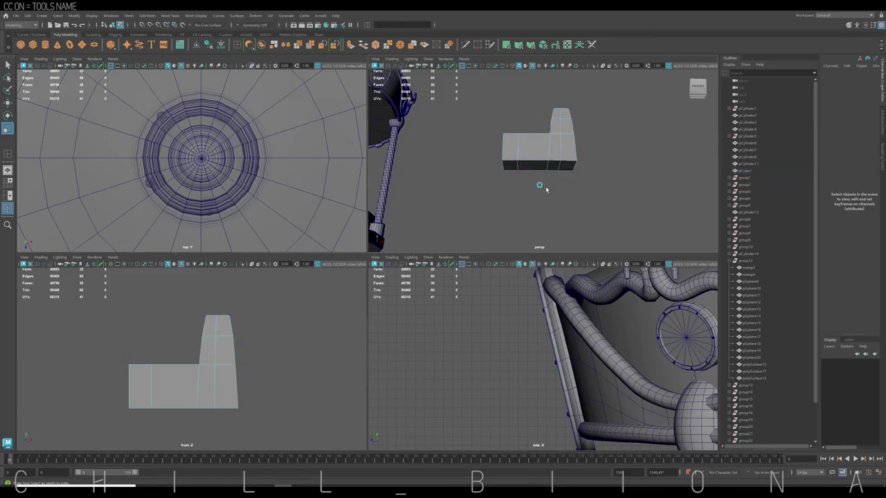
pyautogui.keyDown('alt'); pyautogui.moveTo(562, 190); pyautogui.dragTo(433, 59); pyautogui.keyUp('alt')
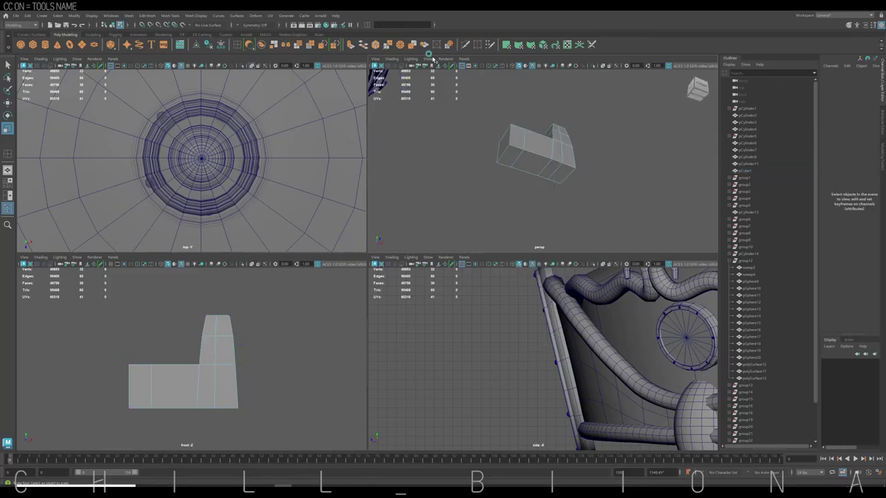
pyautogui.click(517, 160)
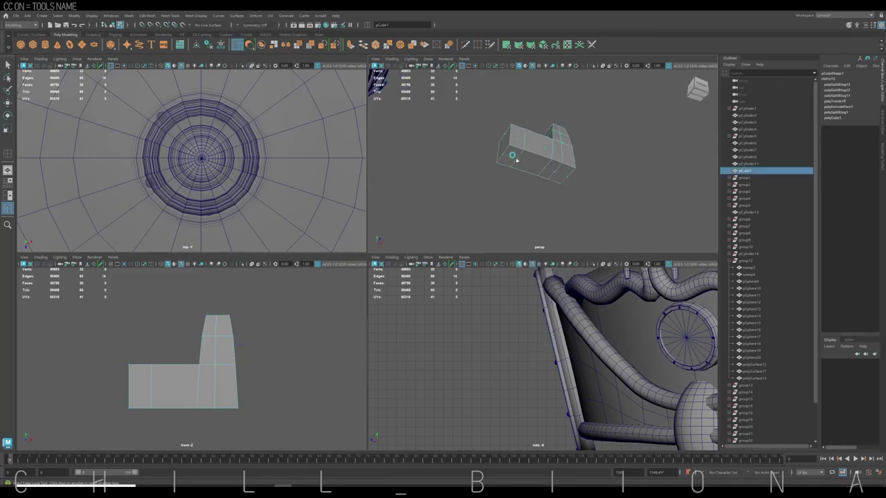
pyautogui.click(514, 156)
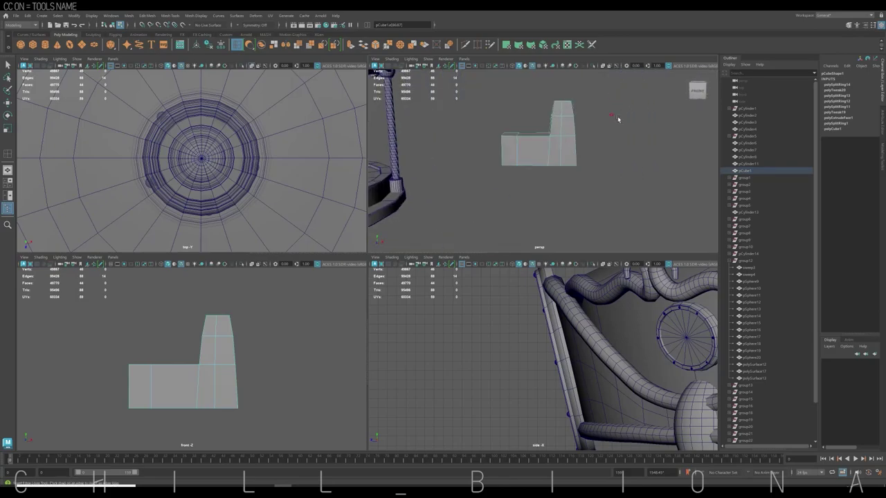
# Extrude two bottom faces of the cube downward into legs
pyautogui.press('w')
pyautogui.hotkey('ctrl', '1')
pyautogui.moveTo(575, 125)
pyautogui.keyDown('alt'); pyautogui.mouseDown()
pyautogui.moveTo(575, 174)
pyautogui.moveTo(566, 133)
pyautogui.moveTo(532, 159)
pyautogui.mouseUp(); pyautogui.keyUp('alt')
pyautogui.click(573, 154)
pyautogui.click(550, 138)
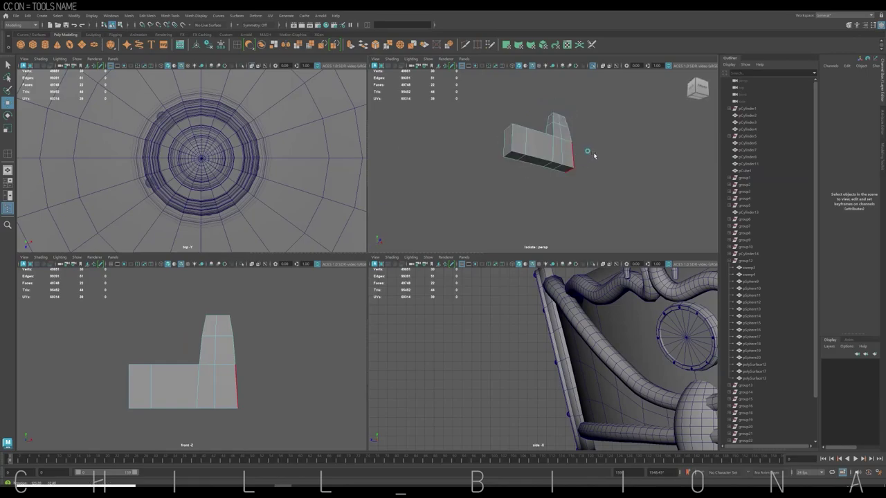
pyautogui.moveTo(546, 166); pyautogui.dragTo(570, 178, button='right')
pyautogui.click(569, 177)
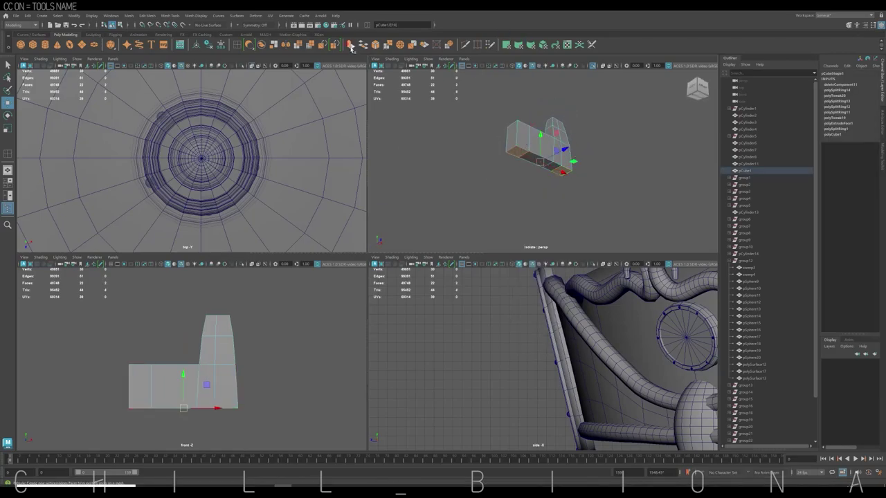
pyautogui.click(351, 45)
pyautogui.moveTo(516, 181); pyautogui.dragTo(514, 210)
pyautogui.keyDown('alt'); pyautogui.moveTo(600, 174); pyautogui.dragTo(561, 186); pyautogui.keyUp('alt')
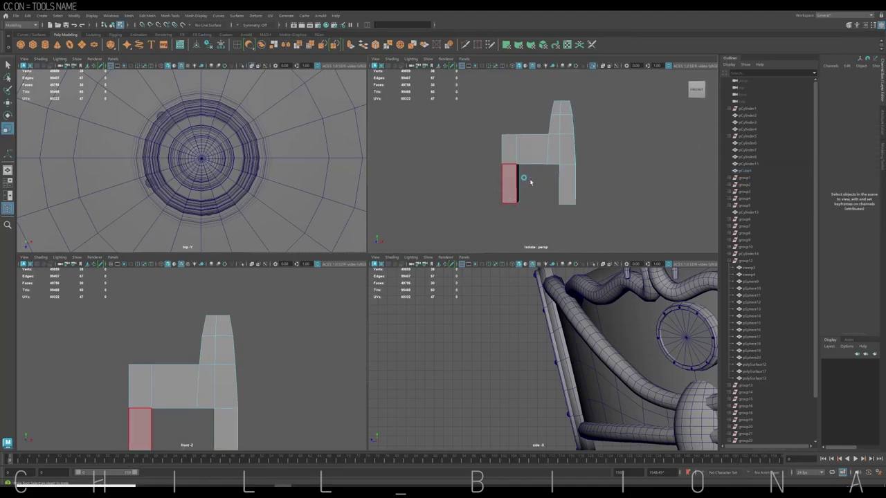
# Insert an edge loop near the bottom of the legs for the feet
pyautogui.keyDown('alt'); pyautogui.moveTo(526, 178); pyautogui.dragTo(491, 134, button='middle'); pyautogui.keyUp('alt')
pyautogui.keyDown('alt'); pyautogui.moveTo(266, 339); pyautogui.dragTo(265, 291, button='middle'); pyautogui.keyUp('alt')
pyautogui.press('space')
pyautogui.press('F9')
pyautogui.press('w')
pyautogui.press('x')
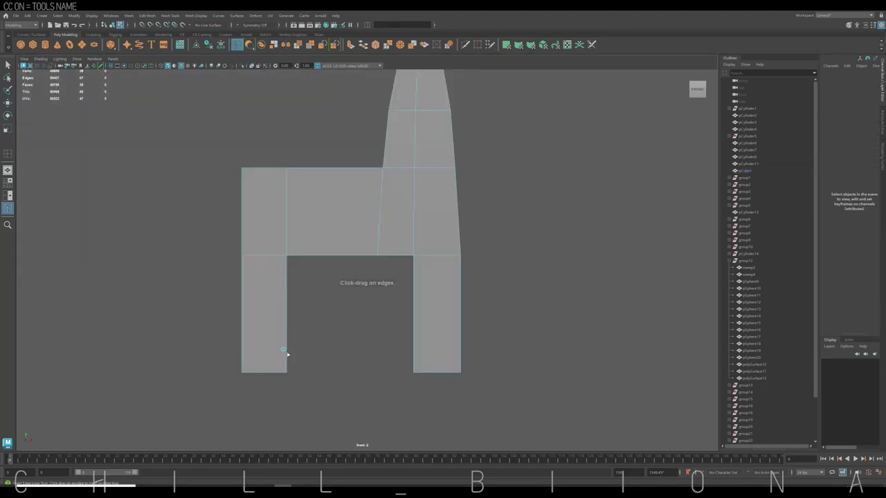
pyautogui.click(287, 355)
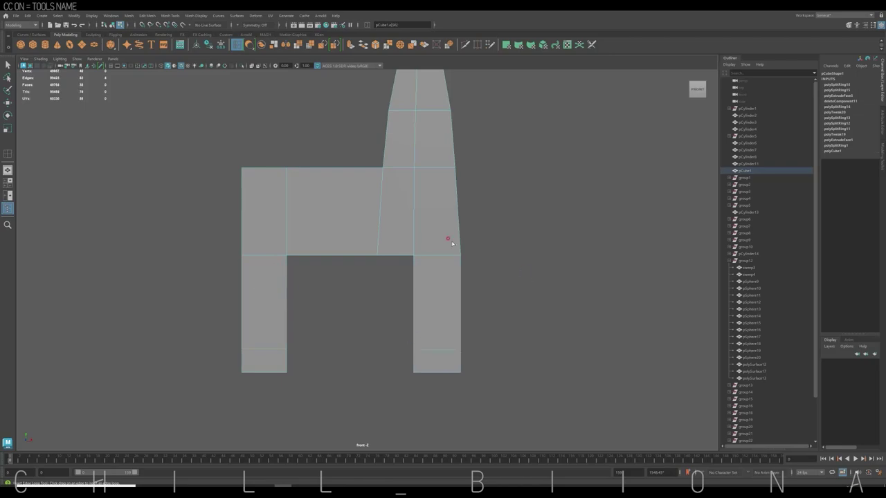
pyautogui.press('space')
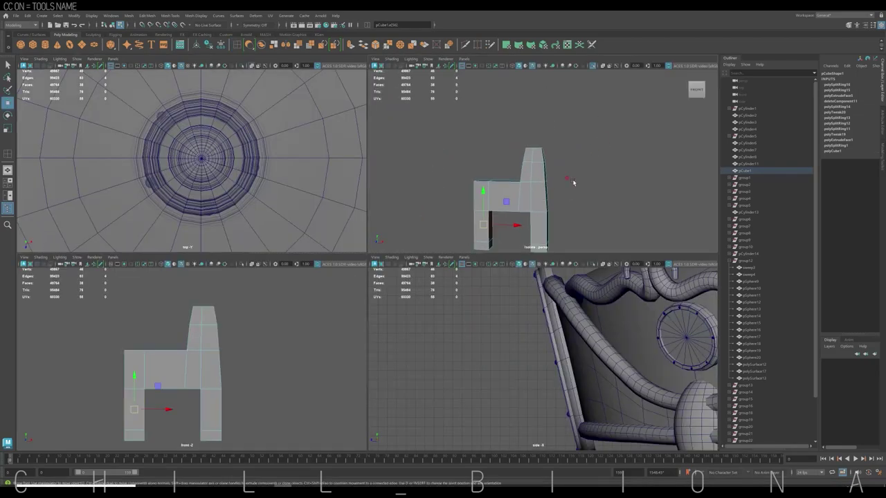
# Extrude the neck's top face forward into a head, tilting its end down
pyautogui.keyDown('alt'); pyautogui.moveTo(573, 182); pyautogui.dragTo(554, 173); pyautogui.keyUp('alt')
pyautogui.click(539, 157)
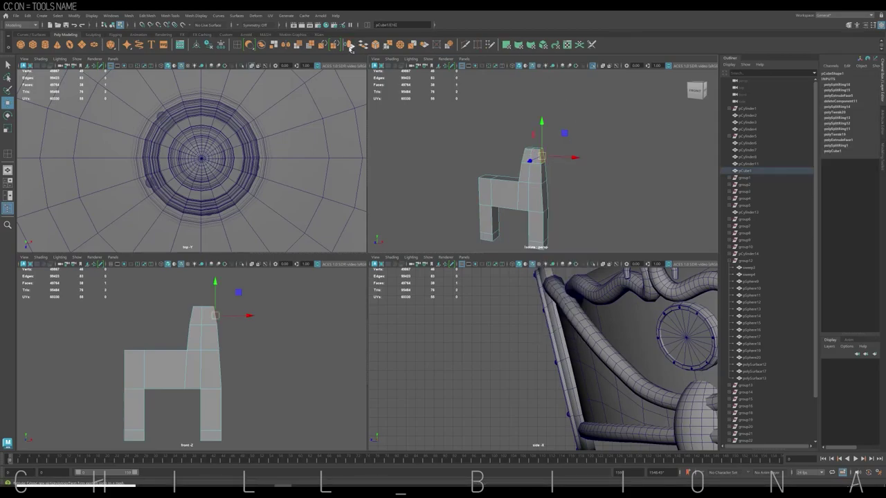
pyautogui.click(350, 45)
pyautogui.moveTo(238, 311); pyautogui.dragTo(268, 308)
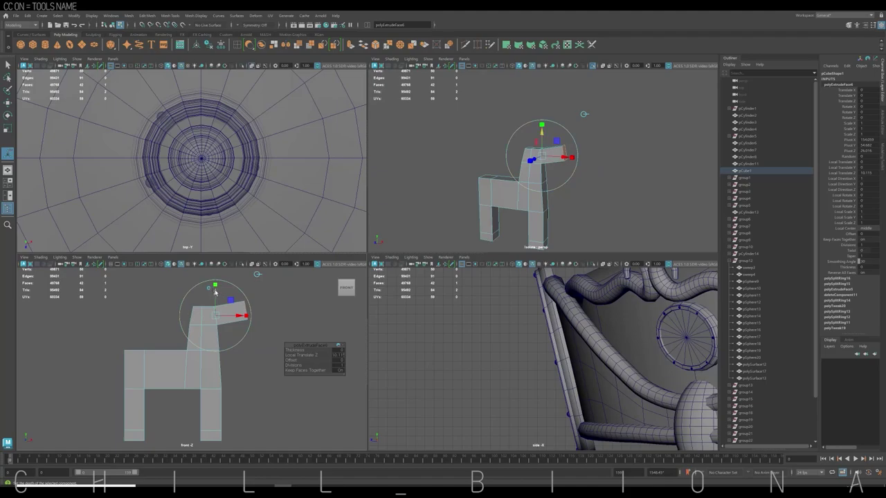
pyautogui.moveTo(215, 296); pyautogui.dragTo(216, 304)
# Move the head's lower vertices down and select the vertices along its top
pyautogui.press('space')
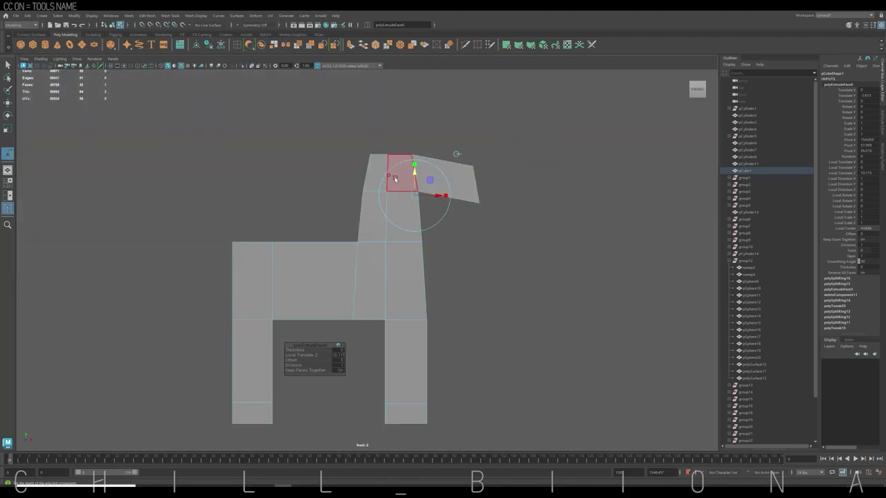
pyautogui.press('F9')
pyautogui.click(409, 153)
pyautogui.press('w')
pyautogui.moveTo(418, 161); pyautogui.dragTo(419, 173)
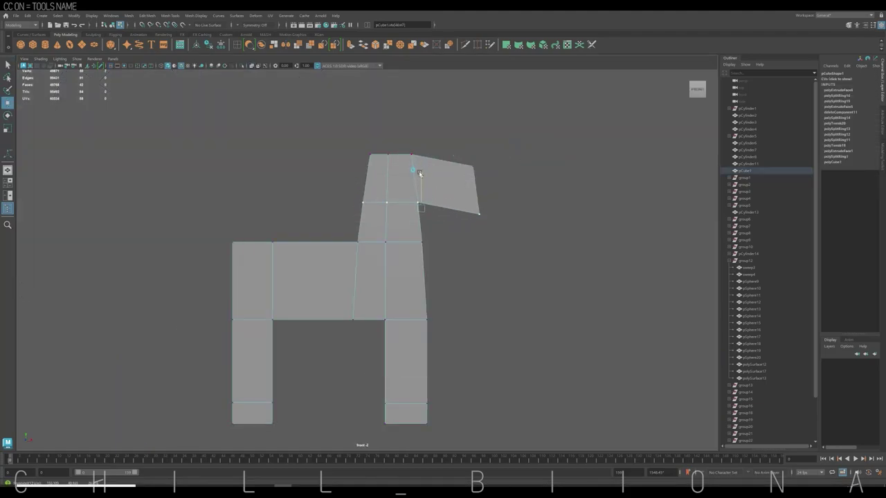
pyautogui.moveTo(343, 126)
pyautogui.mouseDown()
pyautogui.moveTo(490, 173)
pyautogui.moveTo(469, 186)
pyautogui.moveTo(438, 158)
pyautogui.moveTo(456, 158)
pyautogui.mouseUp()
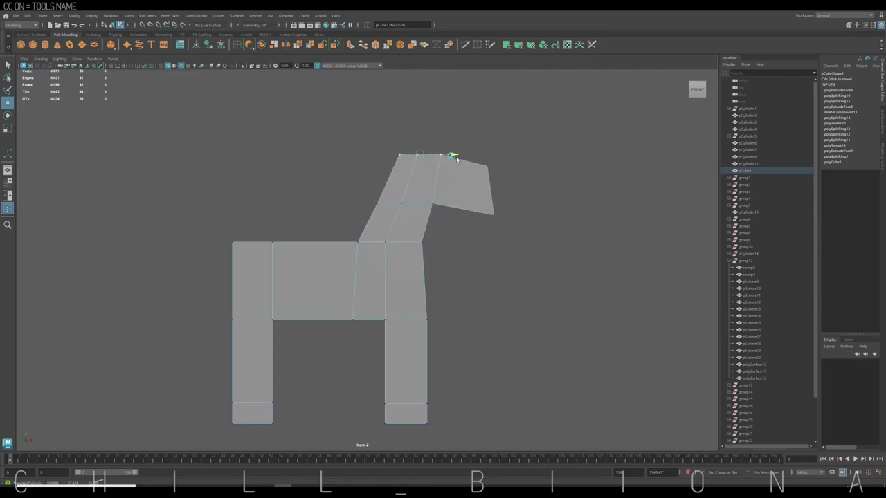
# Preview the horse smoothed, recentre it and select the left foot vertices
pyautogui.press('3')
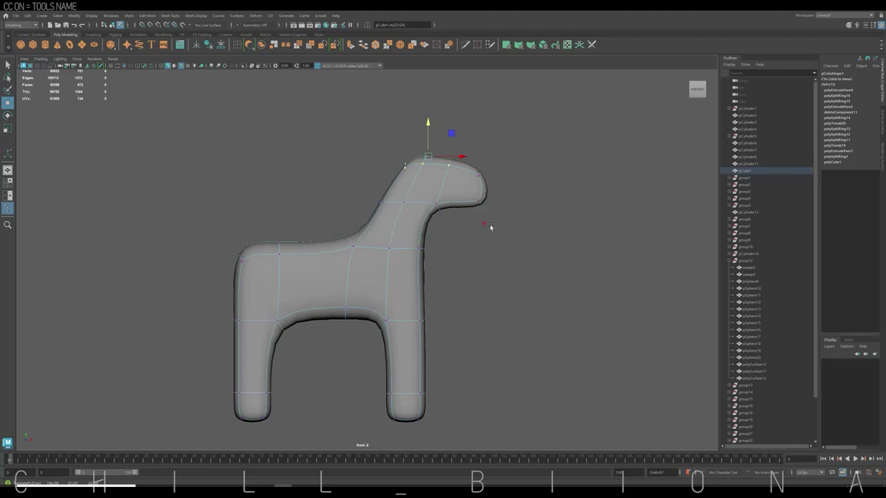
pyautogui.keyDown('alt'); pyautogui.moveTo(476, 260); pyautogui.dragTo(393, 296, button='middle'); pyautogui.keyUp('alt')
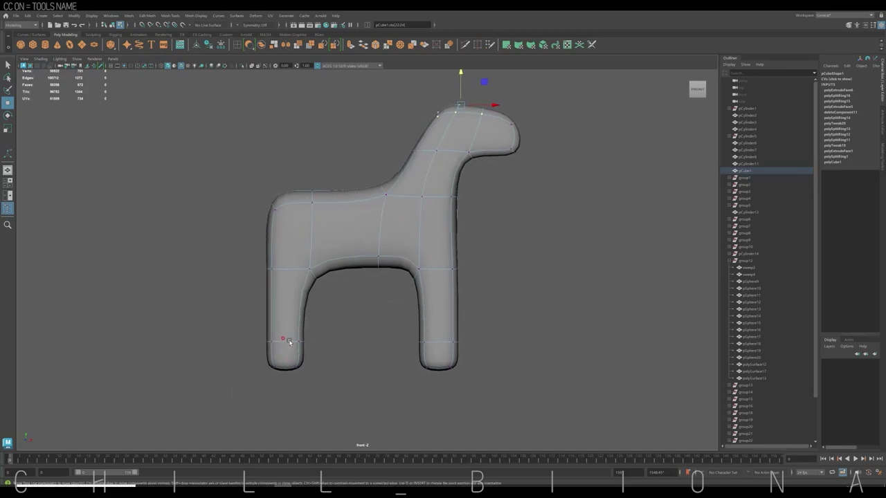
pyautogui.moveTo(289, 341); pyautogui.dragTo(290, 304, button='right')
pyautogui.moveTo(313, 389); pyautogui.dragTo(275, 371)
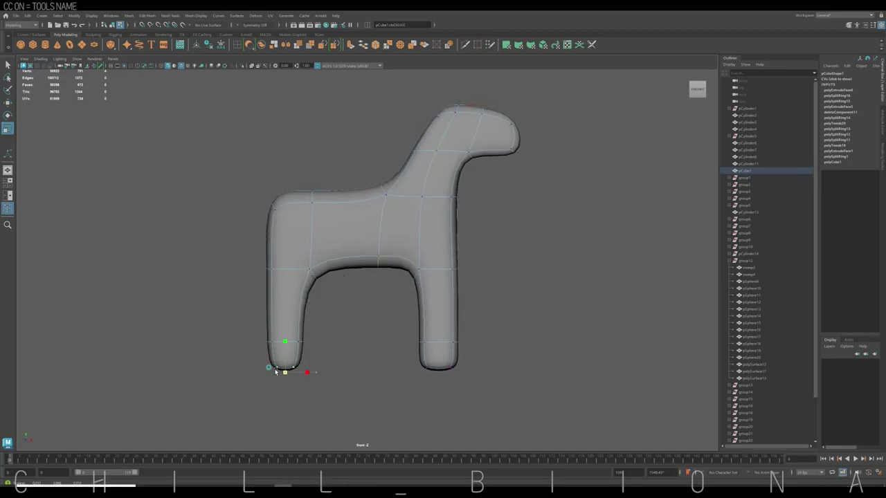
pyautogui.press('1')
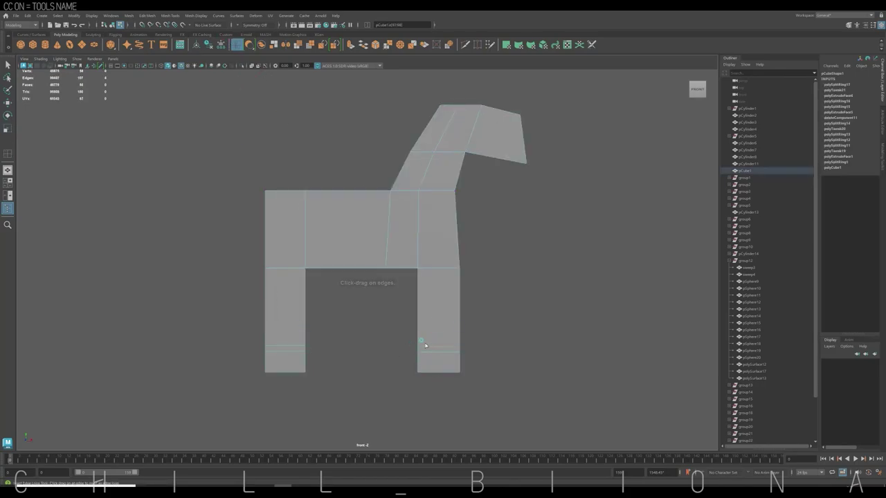
pyautogui.press('3')
pyautogui.press('w')
# Select vertices at the nose, top of the head, neck front, back corner and chest
pyautogui.click(531, 141)
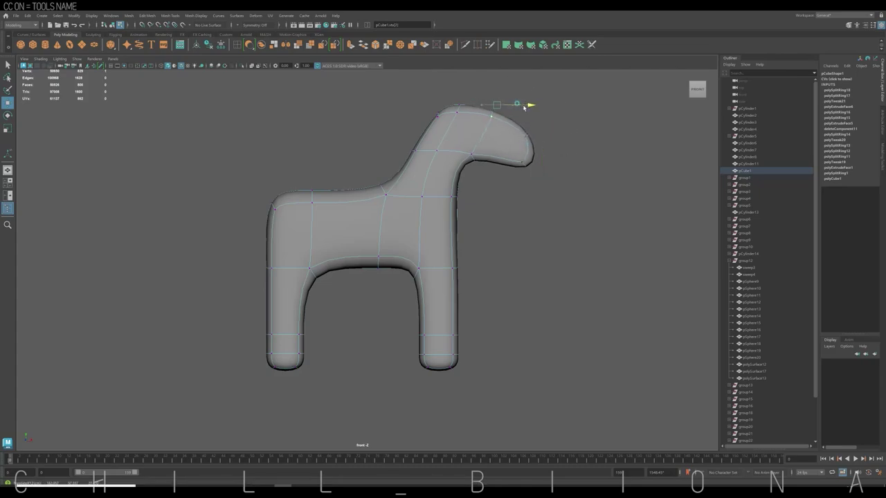
pyautogui.click(515, 103)
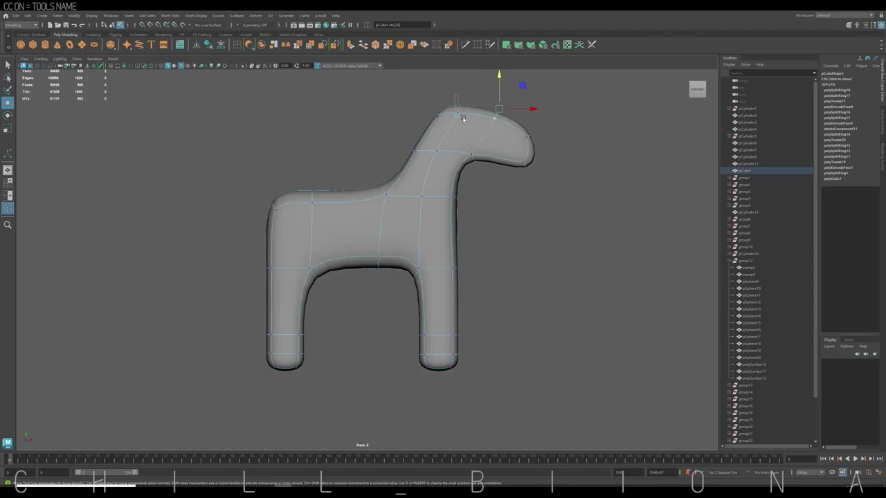
pyautogui.click(498, 114)
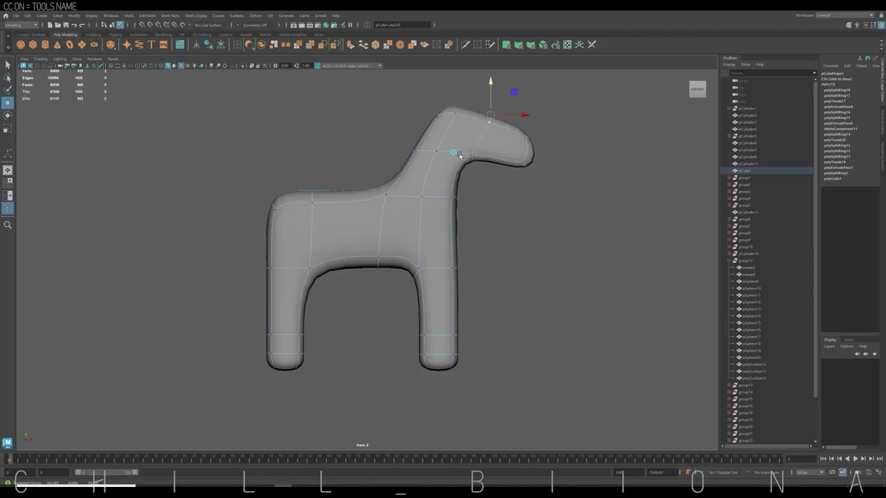
pyautogui.click(412, 151)
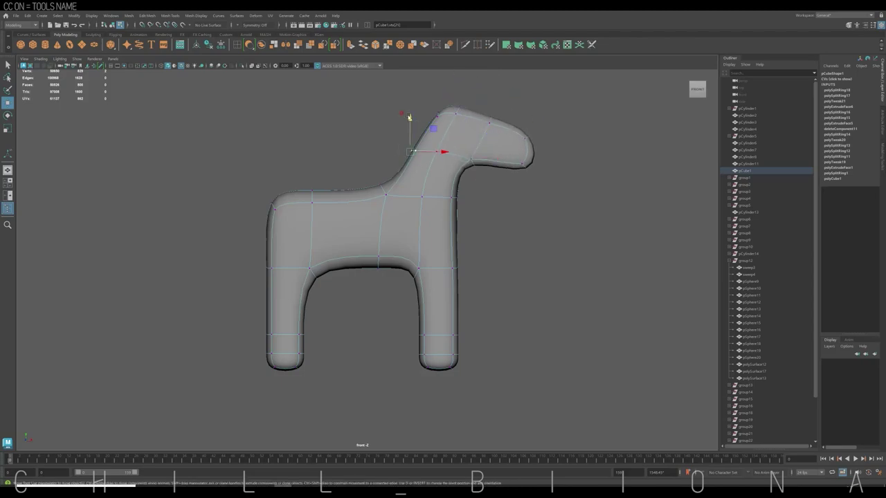
pyautogui.click(257, 201)
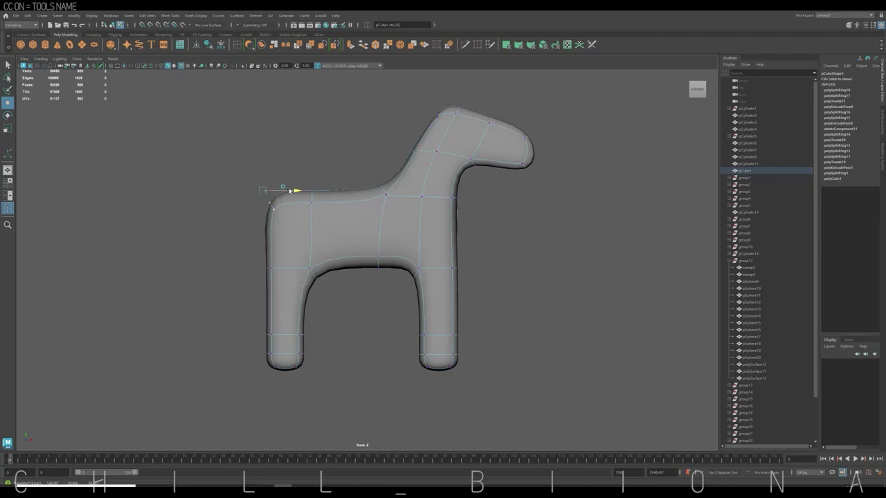
pyautogui.click(284, 268)
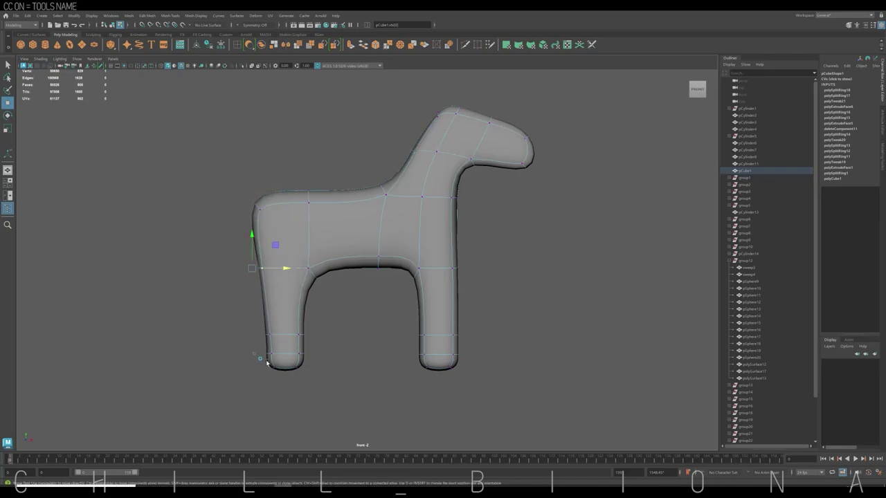
# Move foot vertices to bend the leg and extend the front foot into a hoof
pyautogui.moveTo(309, 371); pyautogui.dragTo(326, 376)
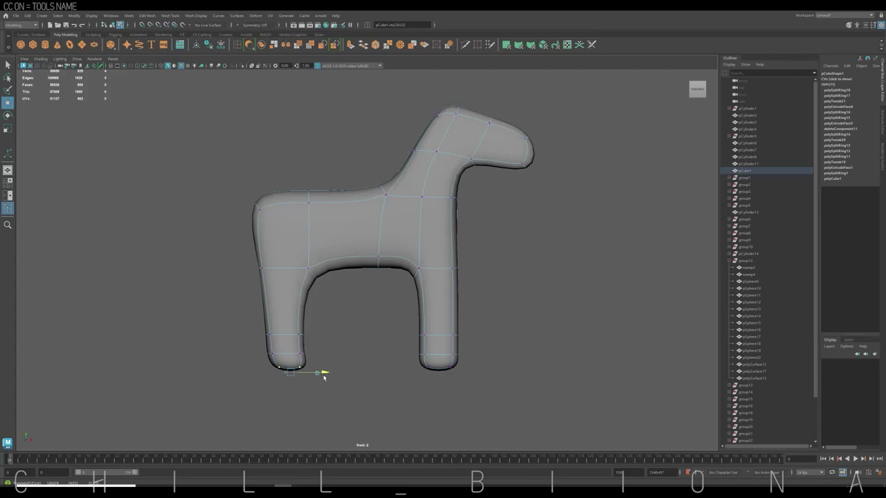
pyautogui.moveTo(415, 350)
pyautogui.mouseDown()
pyautogui.moveTo(471, 377)
pyautogui.moveTo(494, 360)
pyautogui.mouseUp()
pyautogui.moveTo(461, 333)
pyautogui.mouseDown()
pyautogui.moveTo(461, 293)
pyautogui.moveTo(460, 301)
pyautogui.mouseUp()
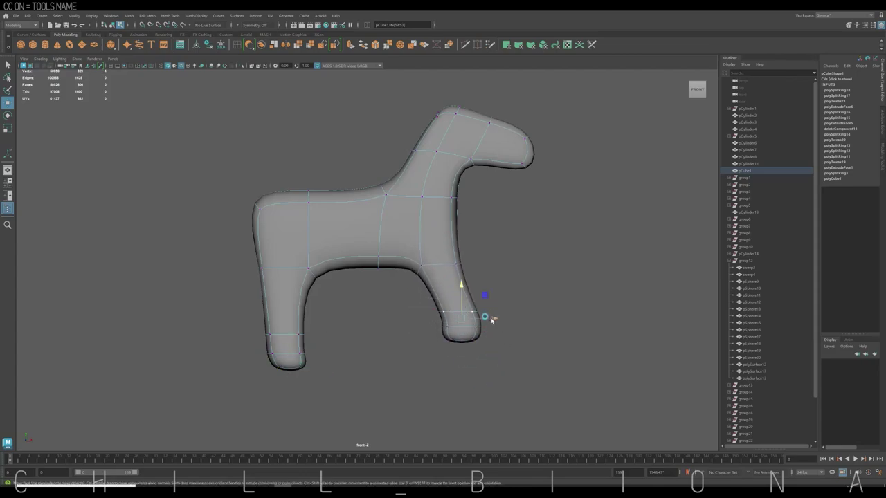
pyautogui.moveTo(492, 320); pyautogui.dragTo(506, 320)
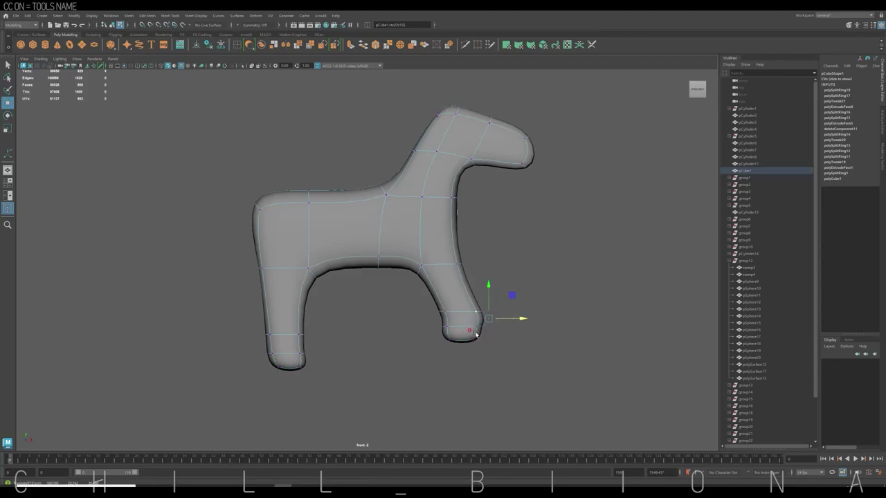
pyautogui.moveTo(491, 346); pyautogui.dragTo(436, 328)
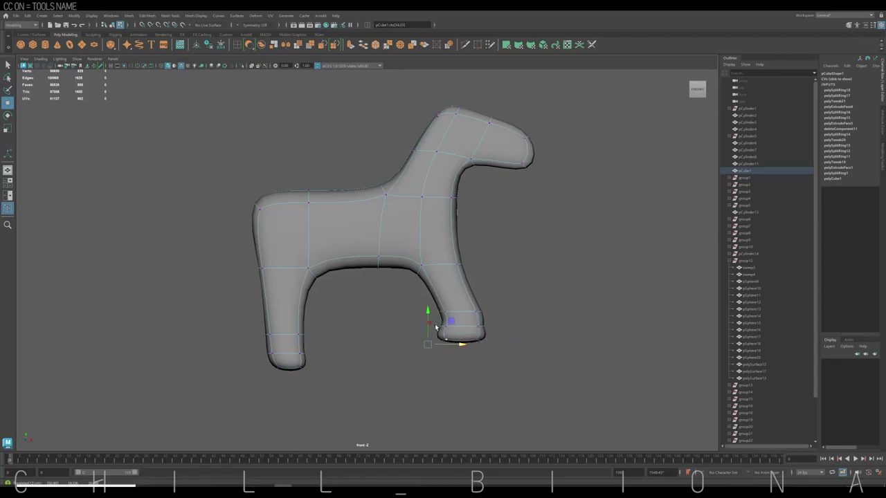
# Move the back-leg edge loop down to the foot and widen it
pyautogui.doubleClick(474, 318)
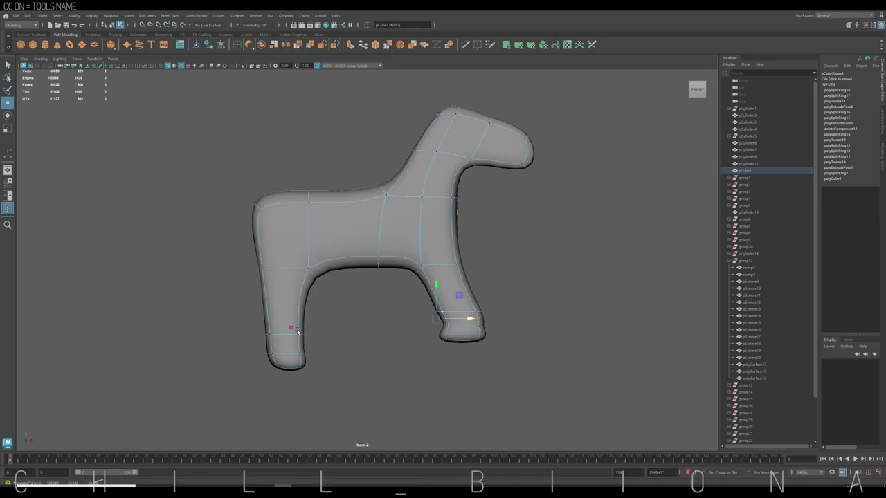
pyautogui.doubleClick(299, 333)
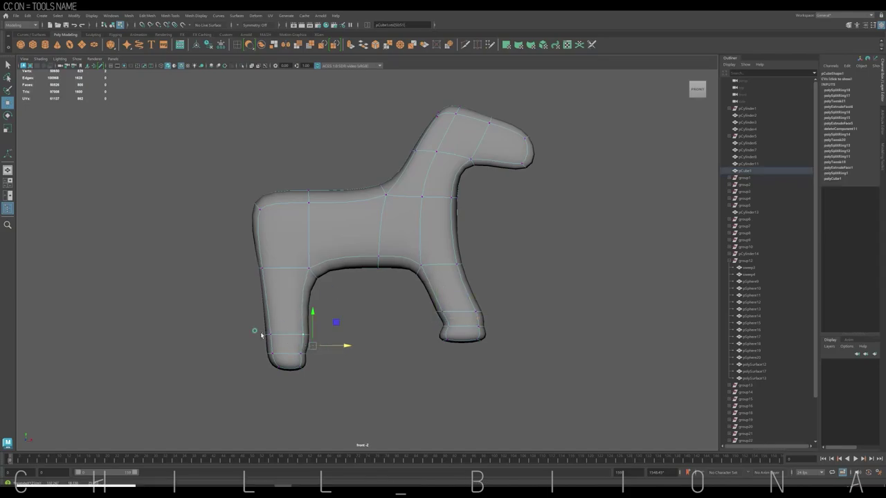
pyautogui.moveTo(260, 335)
pyautogui.mouseDown()
pyautogui.moveTo(263, 352)
pyautogui.moveTo(324, 364)
pyautogui.mouseUp()
pyautogui.press('r')
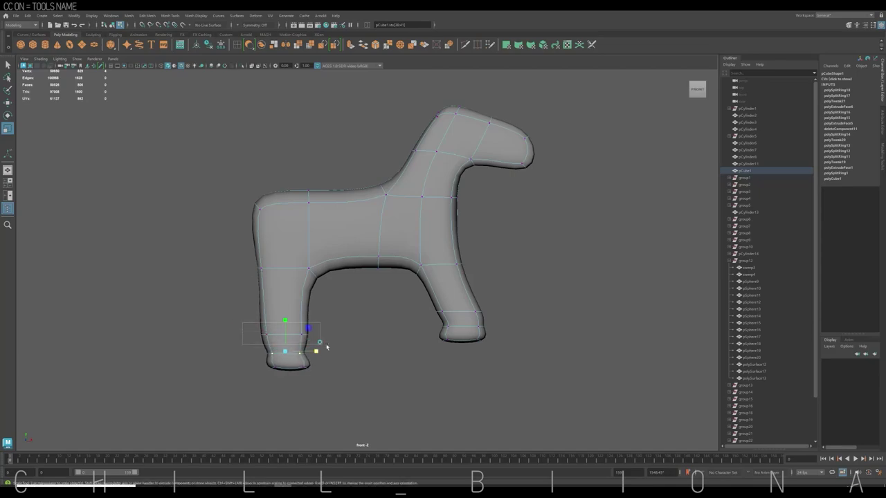
# Cut new edge loops near the foot bottom and across the front leg
pyautogui.keyDown('shift'); pyautogui.moveTo(326, 345); pyautogui.dragTo(284, 320, button='right'); pyautogui.keyUp('shift')
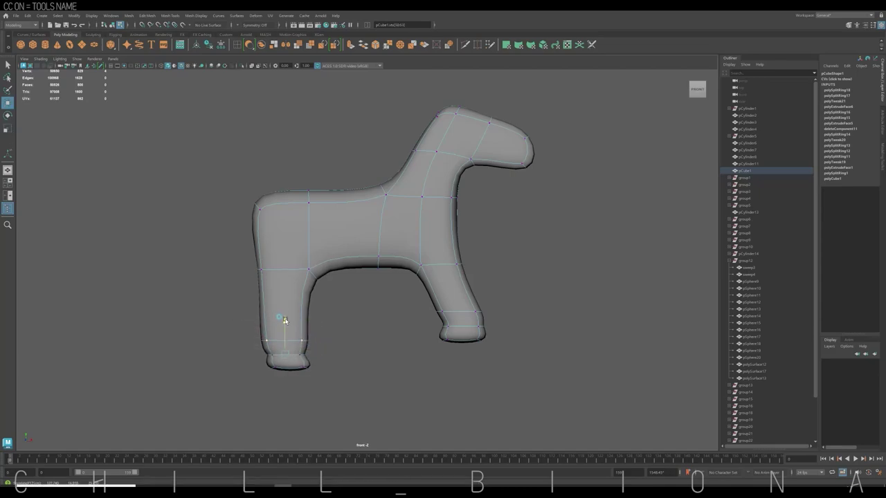
pyautogui.keyDown('ctrl'); pyautogui.click(291, 373); pyautogui.keyUp('ctrl')
pyautogui.press('w')
pyautogui.moveTo(321, 355); pyautogui.dragTo(321, 349)
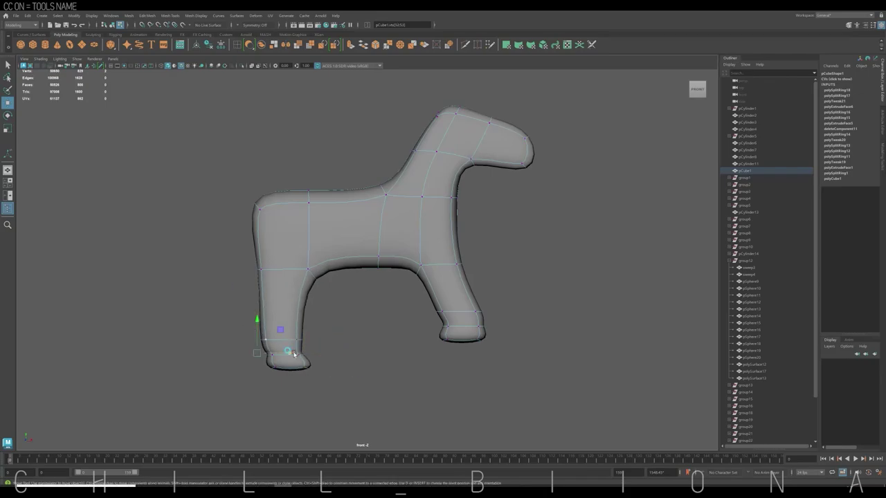
pyautogui.keyDown('shift'); pyautogui.moveTo(322, 374); pyautogui.dragTo(290, 321, button='right'); pyautogui.keyUp('shift')
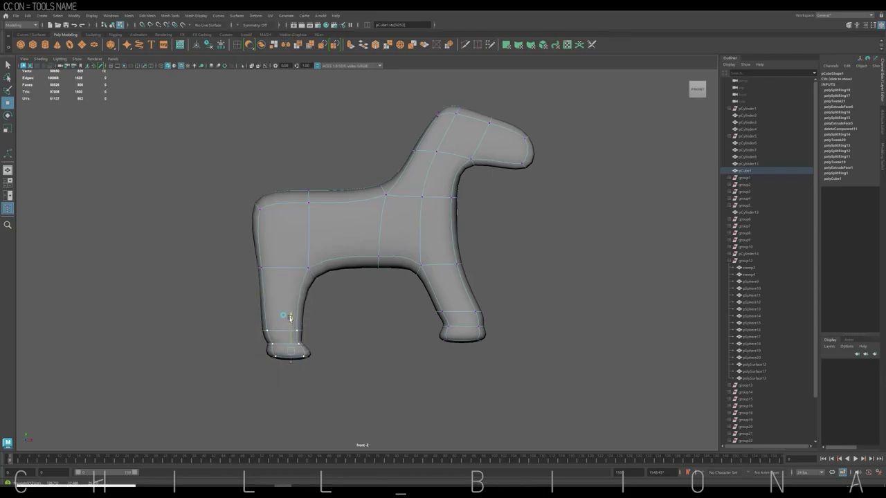
pyautogui.keyDown('ctrl'); pyautogui.click(290, 317); pyautogui.keyUp('ctrl')
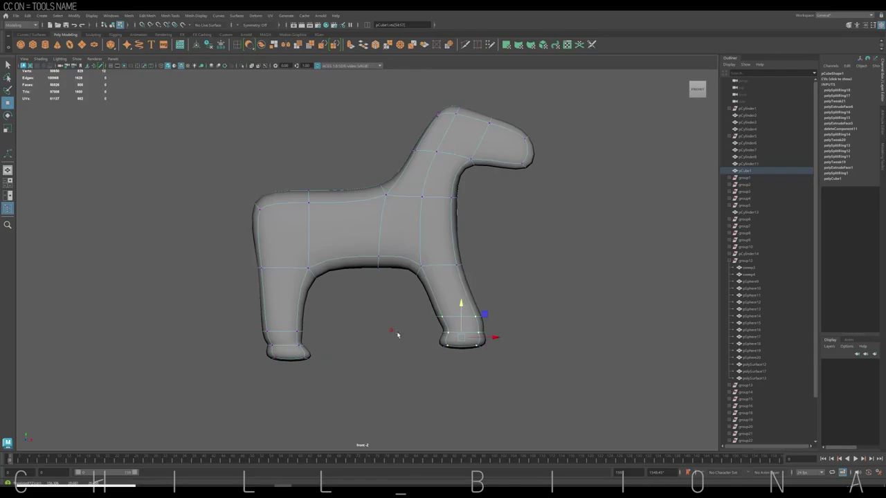
# Rotate the front foot's bottom forward and adjust its upper loop and corner vertex
pyautogui.moveTo(259, 367); pyautogui.dragTo(317, 329)
pyautogui.press('e')
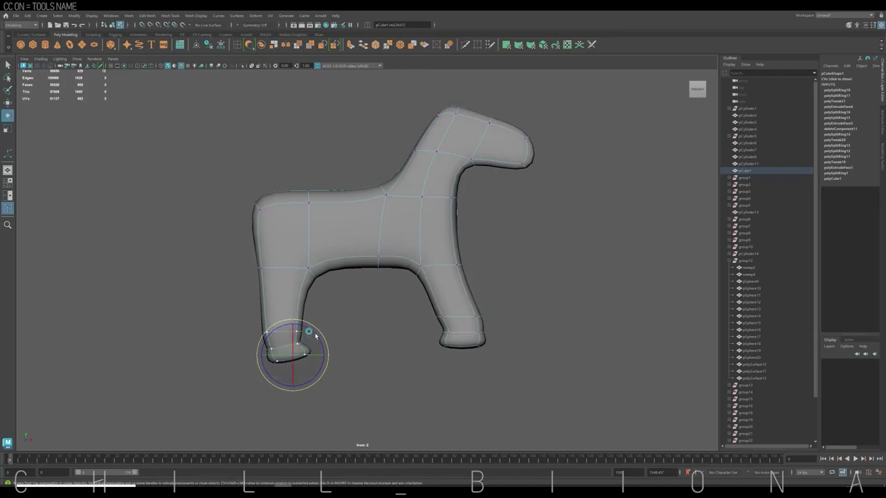
pyautogui.press('w')
pyautogui.moveTo(242, 323); pyautogui.dragTo(311, 333)
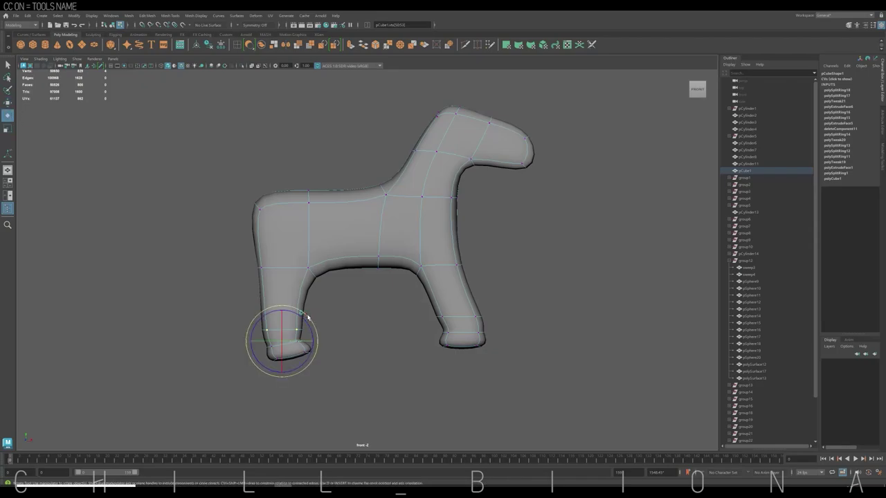
pyautogui.press('w')
pyautogui.moveTo(255, 360); pyautogui.dragTo(267, 318)
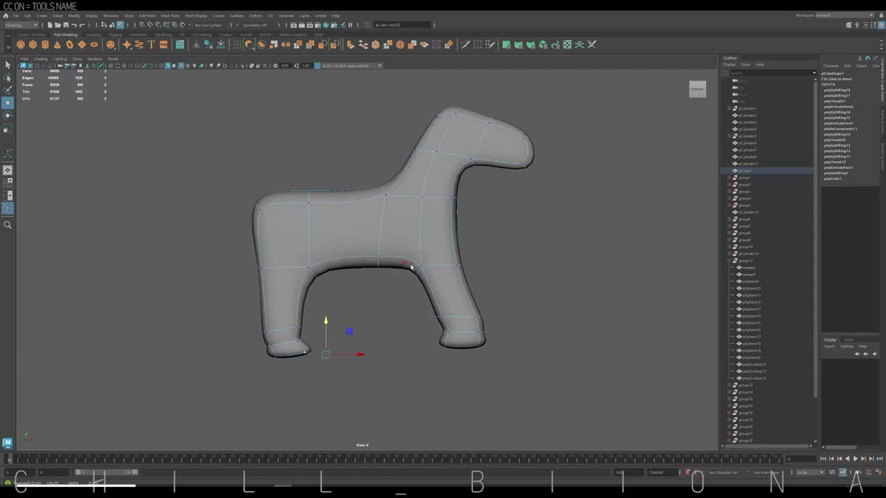
# Pull belly and back vertices to arch and reshape the back
pyautogui.moveTo(411, 266); pyautogui.dragTo(361, 243)
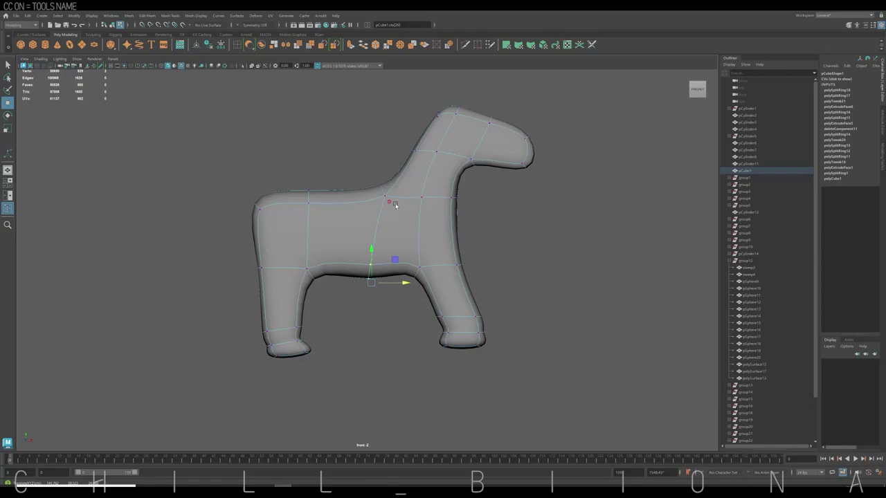
pyautogui.click(307, 202)
pyautogui.moveTo(307, 177); pyautogui.dragTo(269, 184)
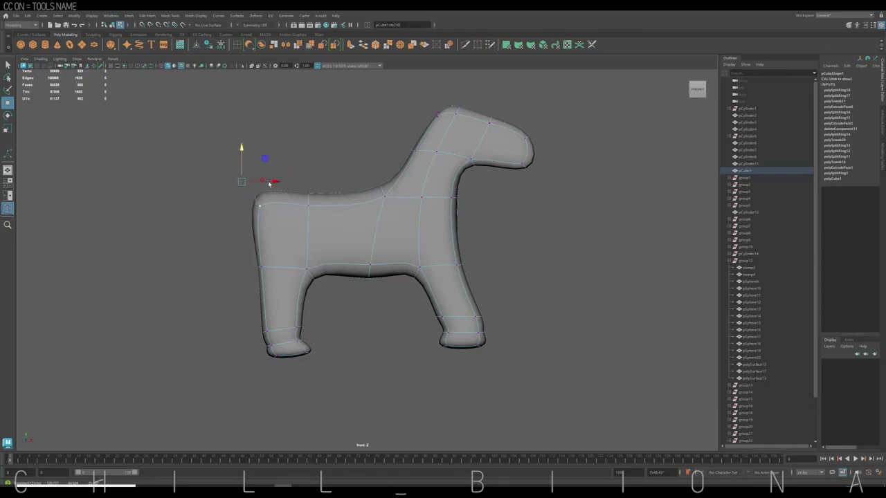
# Reshape the neck and back by moving an edge at the top of the neck
pyautogui.press('space')
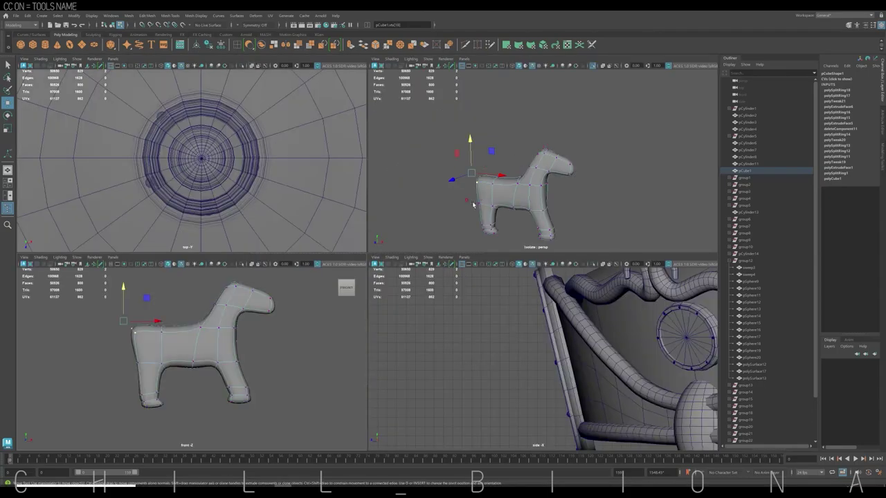
pyautogui.press('space')
pyautogui.moveTo(364, 207); pyautogui.dragTo(371, 205)
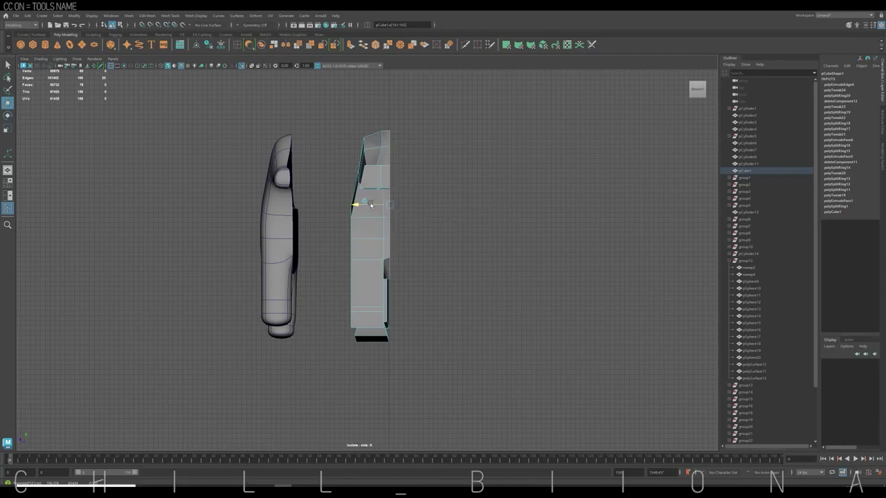
pyautogui.press('space')
pyautogui.press('f')
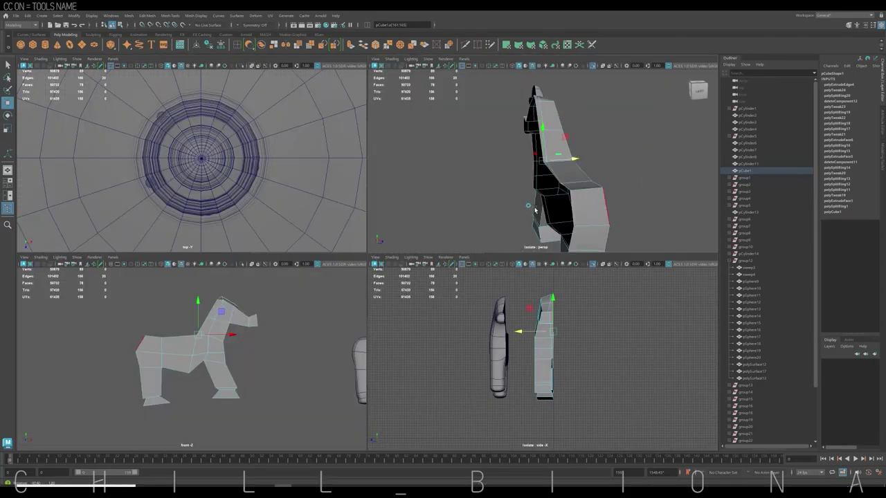
pyautogui.keyDown('alt'); pyautogui.moveTo(553, 166); pyautogui.dragTo(599, 188); pyautogui.keyUp('alt')
pyautogui.click(621, 196)
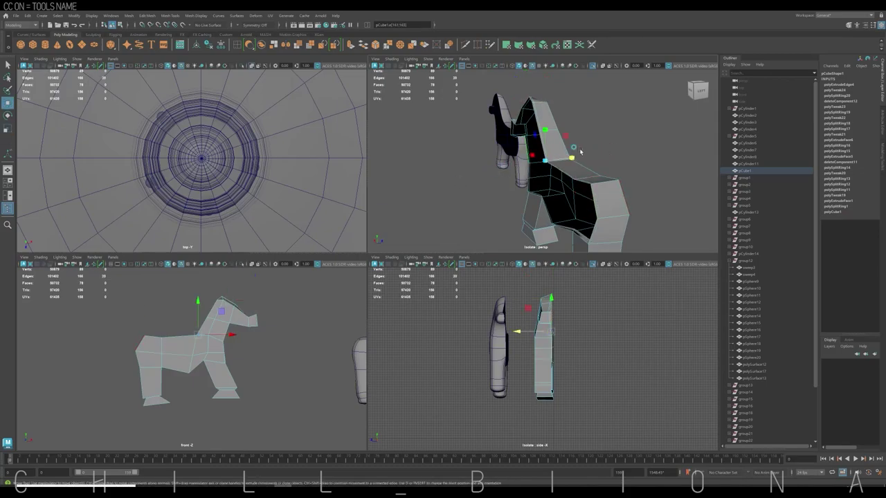
pyautogui.moveTo(583, 198); pyautogui.dragTo(567, 158)
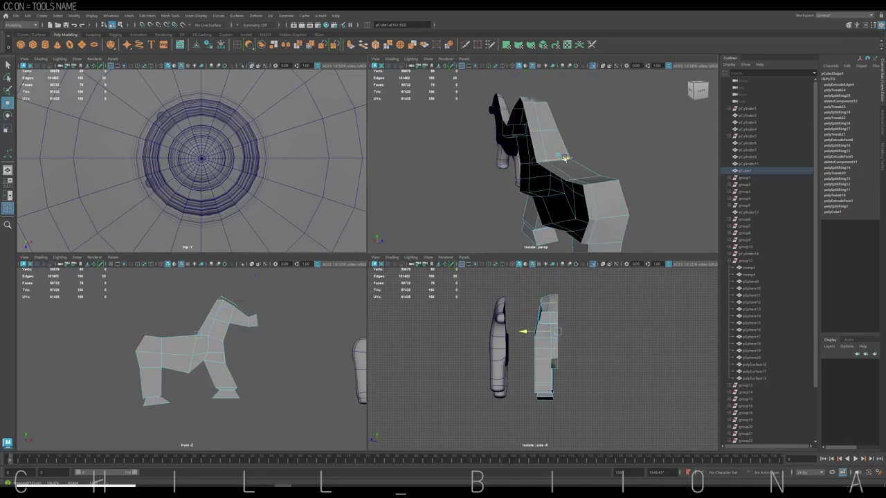
# Select the whole half-body cube in side view and nudge it slightly sideways
pyautogui.rightClick(550, 317)
pyautogui.click(550, 317)
pyautogui.click(638, 336)
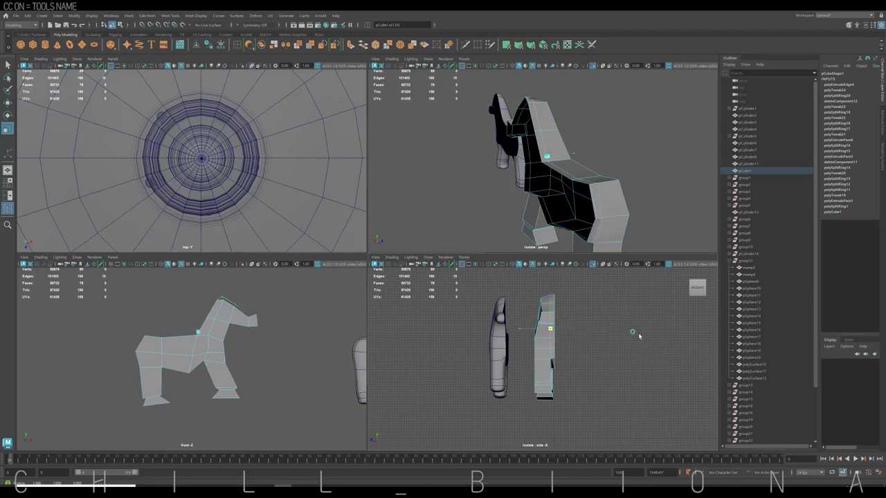
pyautogui.press('space')
pyautogui.moveTo(405, 178); pyautogui.dragTo(422, 149, button='right')
pyautogui.click(405, 236)
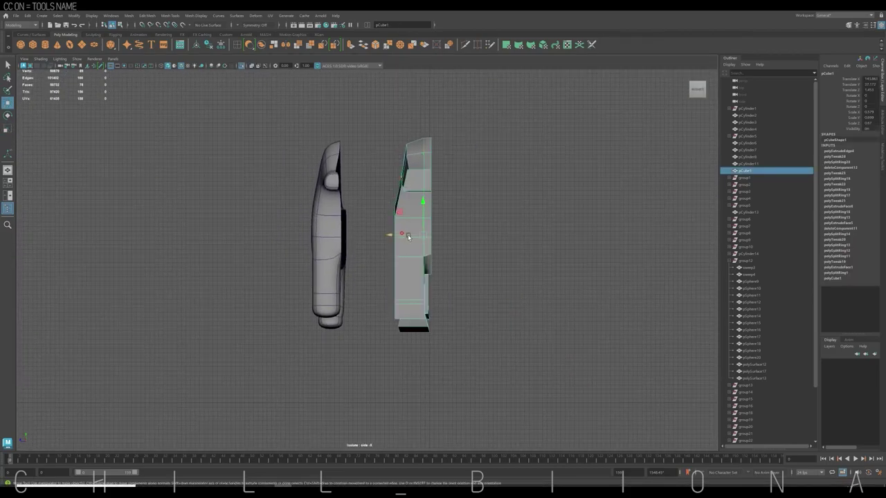
pyautogui.moveTo(404, 236); pyautogui.dragTo(407, 236)
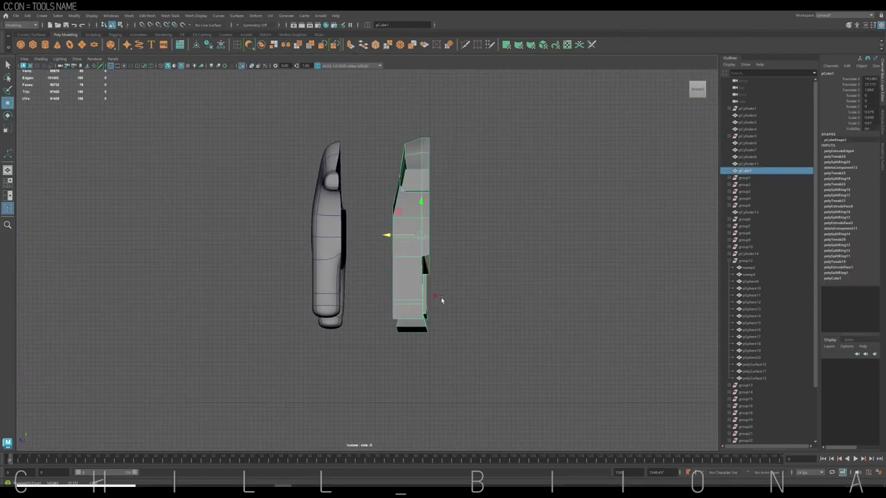
# Pick the cube's bottom vertices, return to object mode and apply Mesh Tools > Mirror
pyautogui.moveTo(407, 288); pyautogui.dragTo(373, 292, button='right')
pyautogui.moveTo(398, 294); pyautogui.dragTo(436, 339)
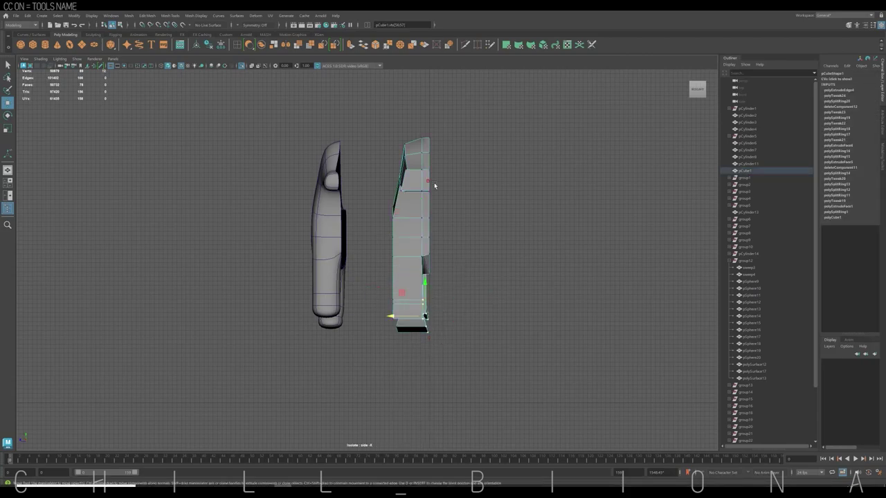
pyautogui.press('F8')
pyautogui.click(287, 44)
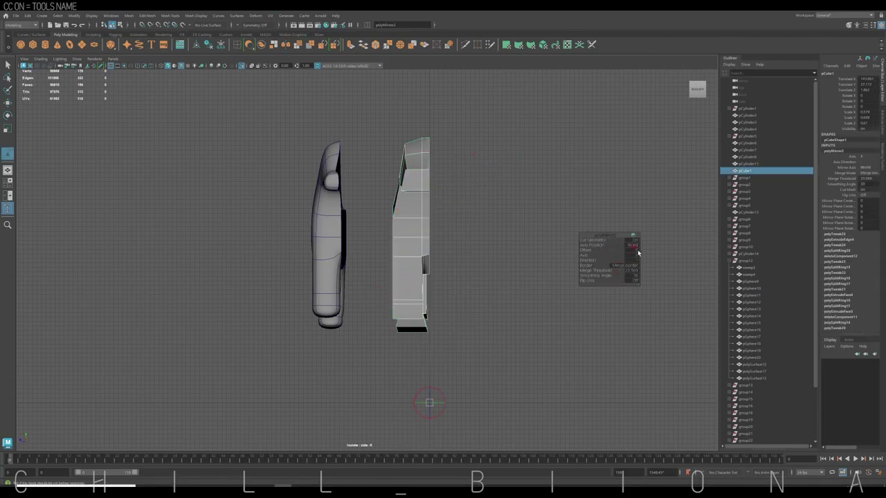
# Set the mirror direction to complete the body, inspect it, and select a body part for scaling
pyautogui.click(642, 274)
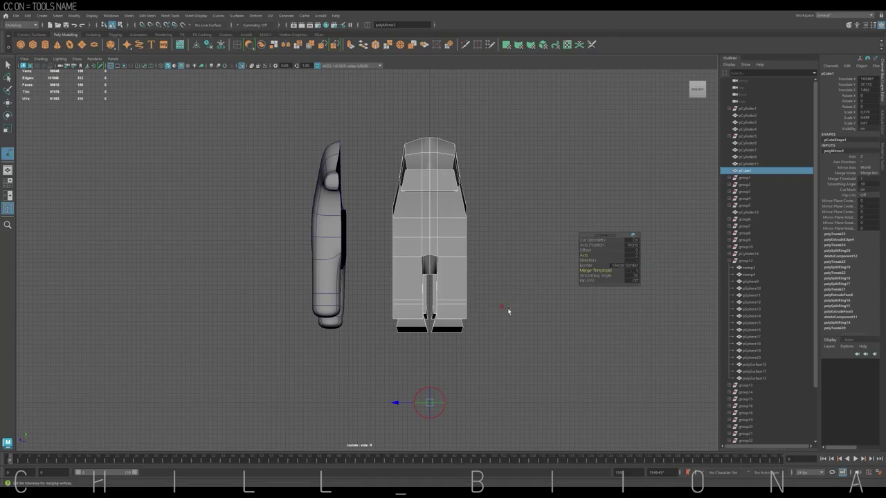
pyautogui.press('space')
pyautogui.keyDown('alt'); pyautogui.moveTo(569, 191); pyautogui.dragTo(637, 188); pyautogui.keyUp('alt')
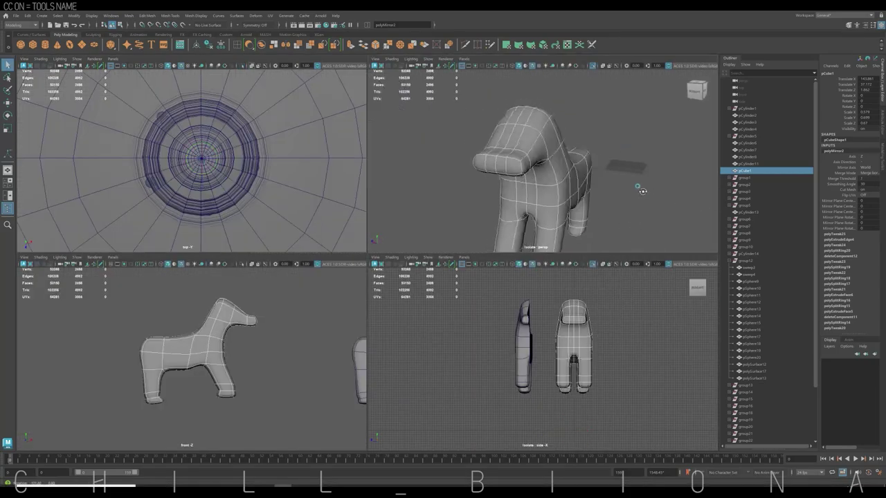
pyautogui.press('space')
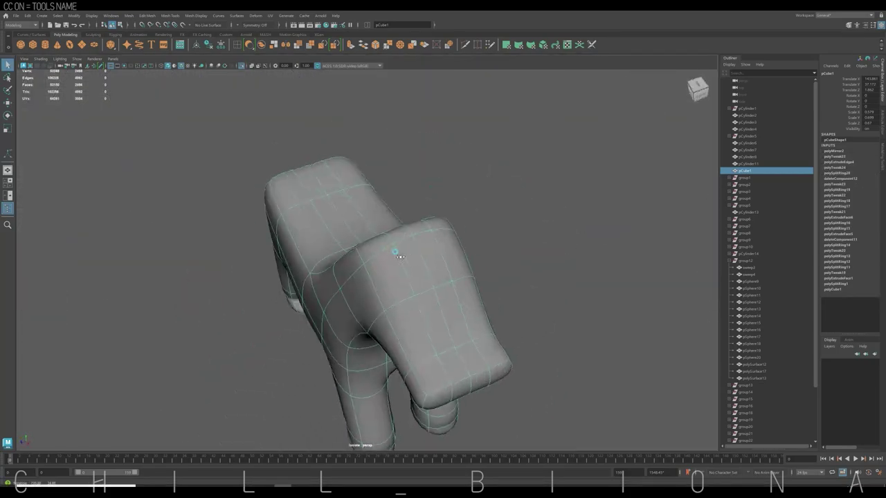
pyautogui.keyDown('alt'); pyautogui.moveTo(492, 252); pyautogui.dragTo(311, 247); pyautogui.keyUp('alt')
pyautogui.press('F9')
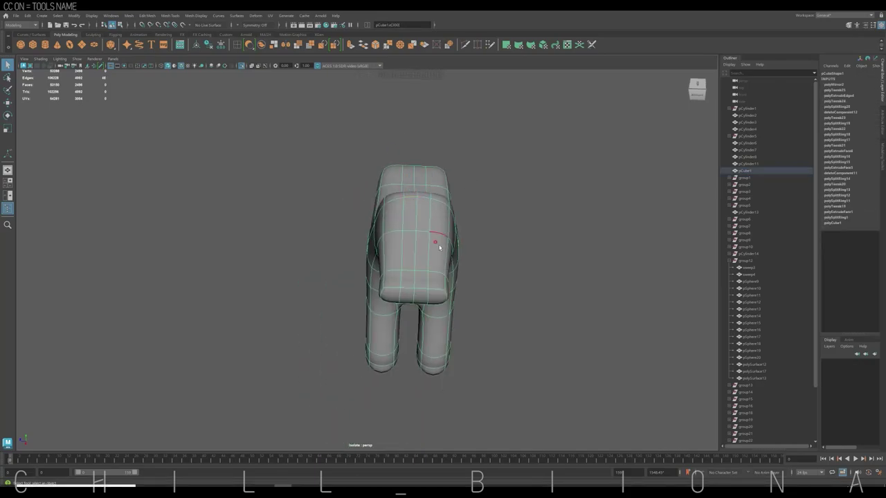
pyautogui.moveTo(436, 236)
pyautogui.keyDown('alt'); pyautogui.mouseDown()
pyautogui.moveTo(460, 184)
pyautogui.moveTo(451, 220)
pyautogui.moveTo(468, 212)
pyautogui.moveTo(415, 228)
pyautogui.moveTo(370, 256)
pyautogui.moveTo(339, 307)
pyautogui.mouseUp(); pyautogui.keyUp('alt')
pyautogui.press('r')
pyautogui.click(405, 206)
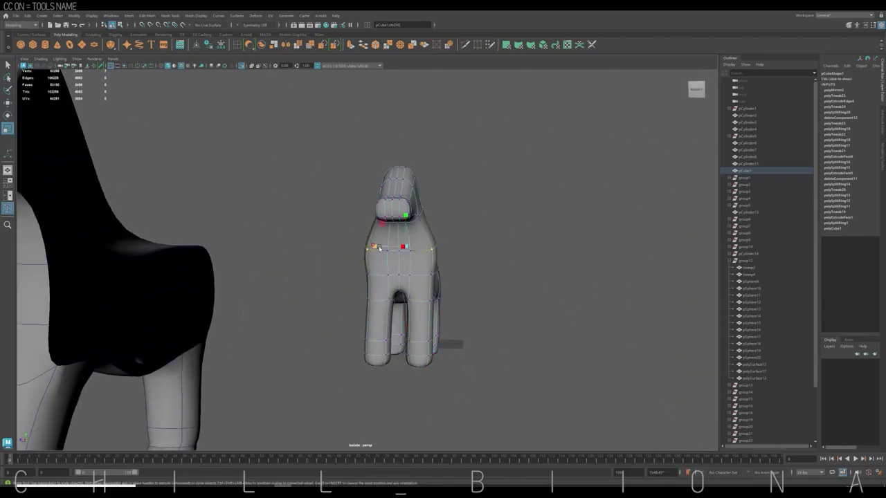
# Enter component mode and select the vertex ring around the front foot
pyautogui.rightClick(286, 228)
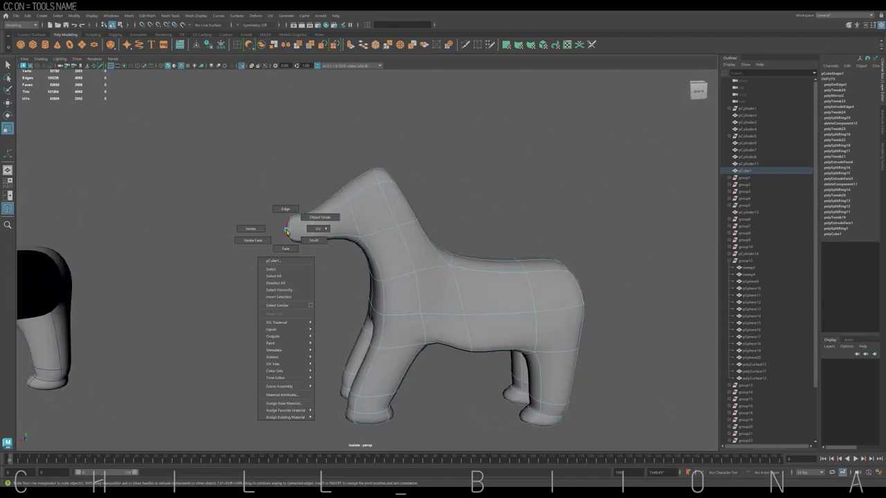
pyautogui.moveTo(300, 237)
pyautogui.keyDown('alt'); pyautogui.mouseDown()
pyautogui.moveTo(336, 304)
pyautogui.moveTo(356, 119)
pyautogui.moveTo(475, 198)
pyautogui.mouseUp(); pyautogui.keyUp('alt')
pyautogui.scroll(-3, 339, 263)
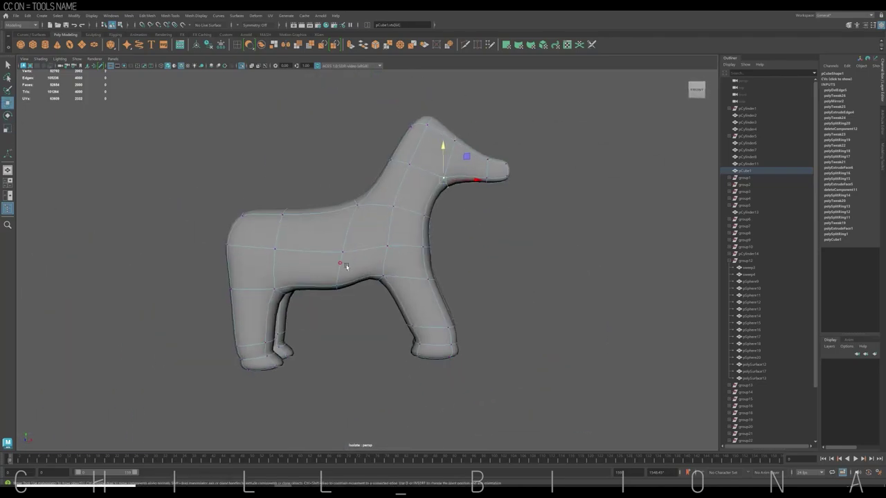
pyautogui.moveTo(340, 263)
pyautogui.keyDown('alt'); pyautogui.mouseDown()
pyautogui.moveTo(384, 224)
pyautogui.moveTo(340, 329)
pyautogui.moveTo(398, 244)
pyautogui.moveTo(445, 223)
pyautogui.moveTo(451, 263)
pyautogui.moveTo(370, 203)
pyautogui.mouseUp(); pyautogui.keyUp('alt')
pyautogui.rightClick(395, 287)
pyautogui.press('e')
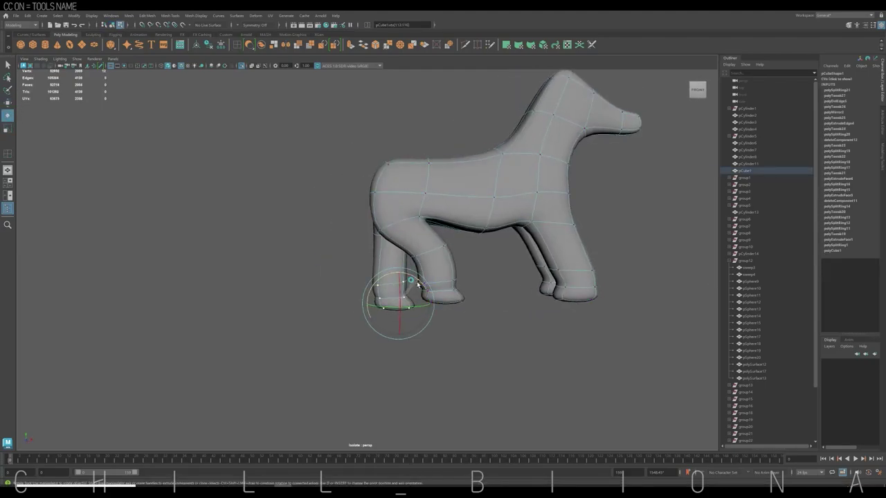
pyautogui.keyDown('alt'); pyautogui.moveTo(395, 306); pyautogui.dragTo(357, 233); pyautogui.keyUp('alt')
# Select the edge rings at the bottom of the front leg and the chest
pyautogui.press('r')
pyautogui.scroll(3, 358, 234)
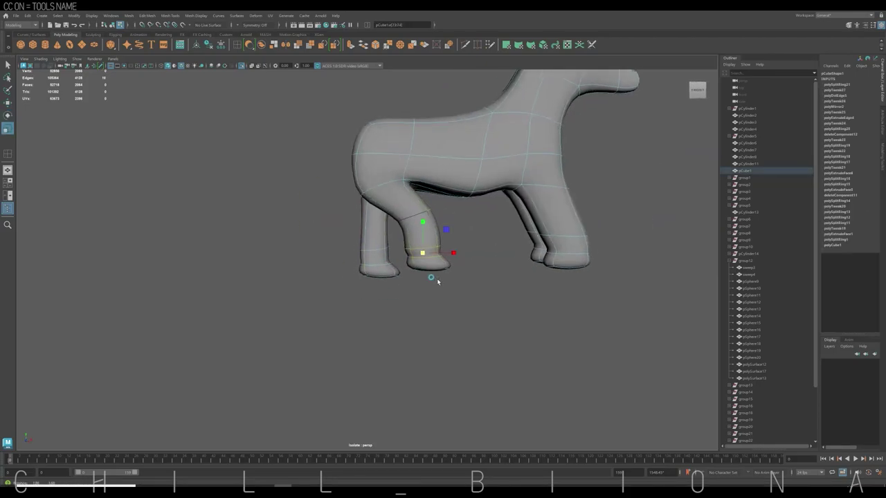
pyautogui.scroll(-3, 414, 209)
pyautogui.moveTo(414, 209)
pyautogui.keyDown('alt'); pyautogui.mouseDown()
pyautogui.moveTo(370, 223)
pyautogui.moveTo(469, 240)
pyautogui.mouseUp(); pyautogui.keyUp('alt')
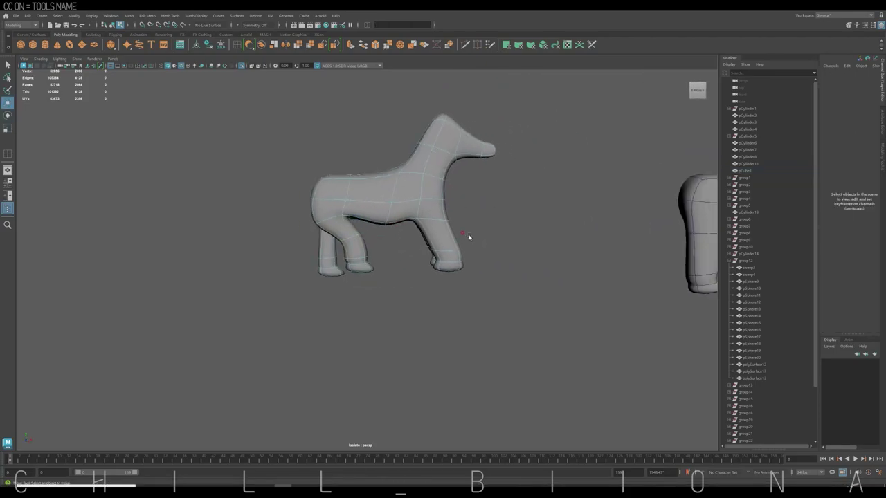
pyautogui.click(449, 253)
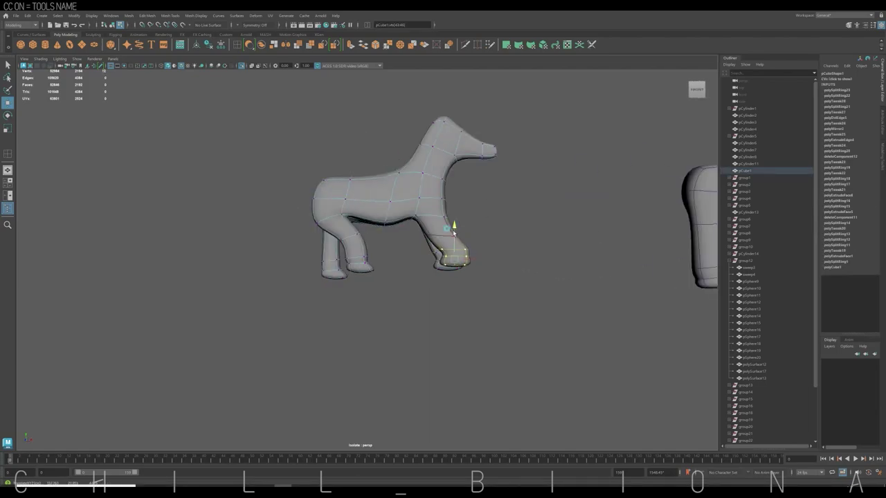
pyautogui.click(462, 220)
# Reframe the horse and scale the leg's edge ring to reshape it
pyautogui.moveTo(462, 220)
pyautogui.keyDown('alt'); pyautogui.mouseDown()
pyautogui.moveTo(415, 228)
pyautogui.moveTo(469, 222)
pyautogui.mouseUp(); pyautogui.keyUp('alt')
pyautogui.scroll(-5, 470, 221)
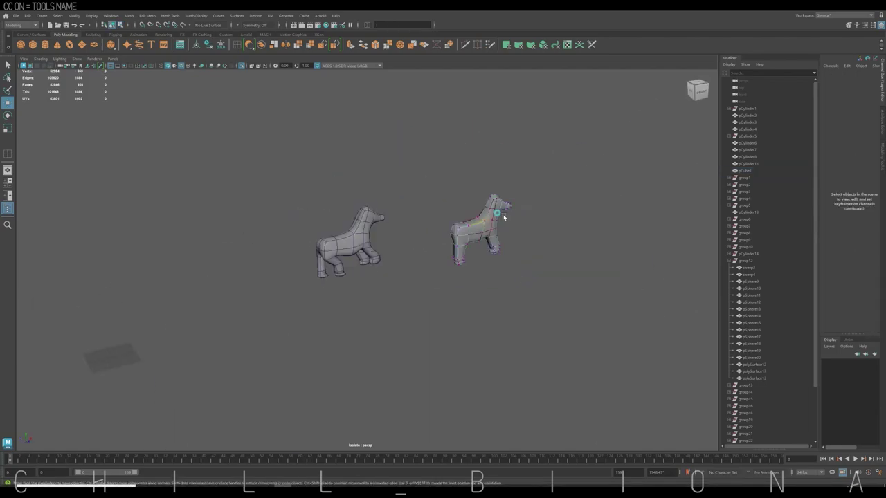
pyautogui.press('f')
pyautogui.press('r')
pyautogui.moveTo(376, 267)
pyautogui.keyDown('alt'); pyautogui.mouseDown()
pyautogui.moveTo(415, 271)
pyautogui.moveTo(381, 272)
pyautogui.moveTo(345, 296)
pyautogui.moveTo(270, 322)
pyautogui.mouseUp(); pyautogui.keyUp('alt')
pyautogui.moveTo(471, 356)
pyautogui.keyDown('alt'); pyautogui.mouseDown()
pyautogui.moveTo(502, 357)
pyautogui.moveTo(358, 354)
pyautogui.mouseUp(); pyautogui.keyUp('alt')
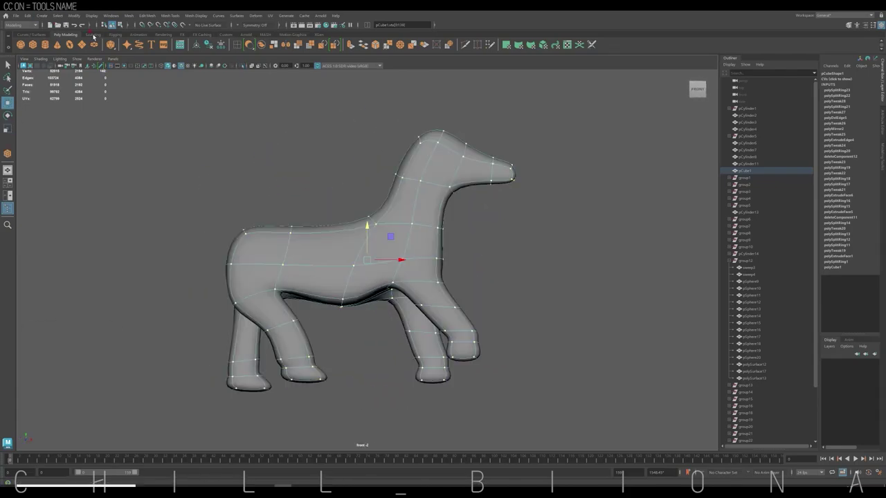
# Draw a tail curve in front view and raise its top control point
pyautogui.click(31, 34)
pyautogui.click(45, 44)
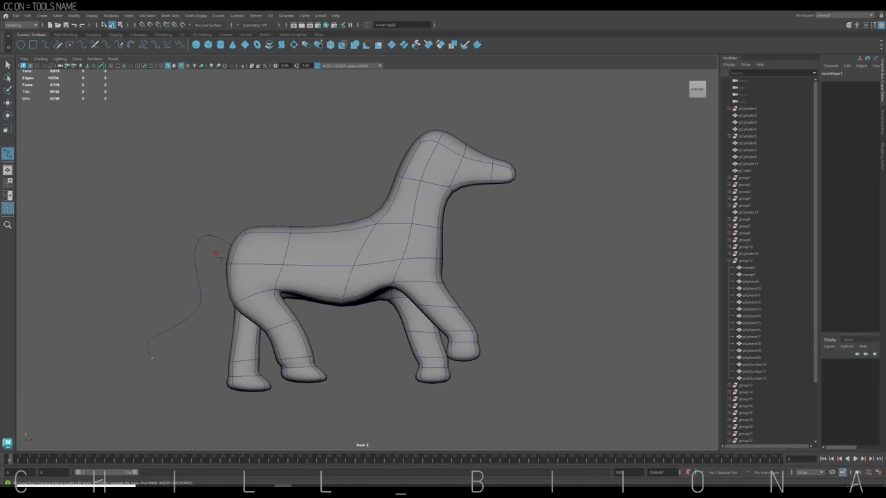
pyautogui.press('Return')
pyautogui.press('w')
pyautogui.moveTo(201, 239)
pyautogui.mouseDown()
pyautogui.moveTo(214, 228)
pyautogui.moveTo(233, 242)
pyautogui.mouseUp()
pyautogui.rightClick(280, 191)
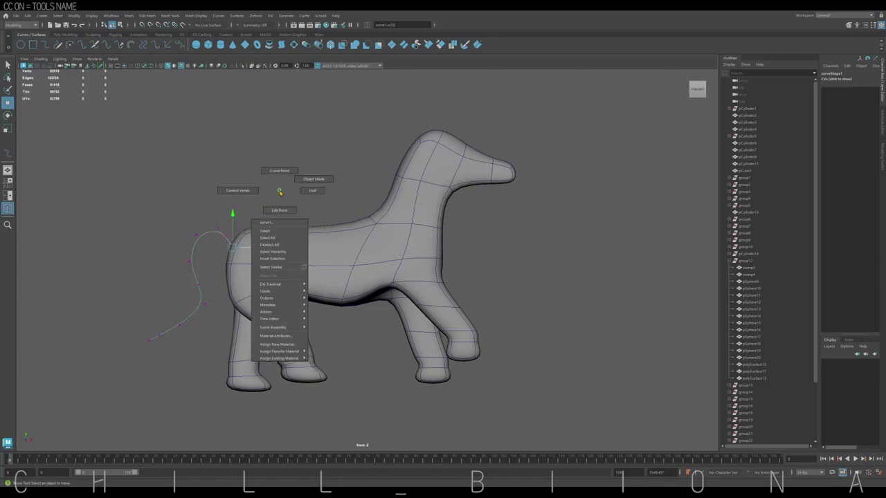
pyautogui.click(296, 182)
pyautogui.rightClick(187, 313)
# Reposition the tail curve's bottom control point and reselect the whole curve
pyautogui.click(148, 312)
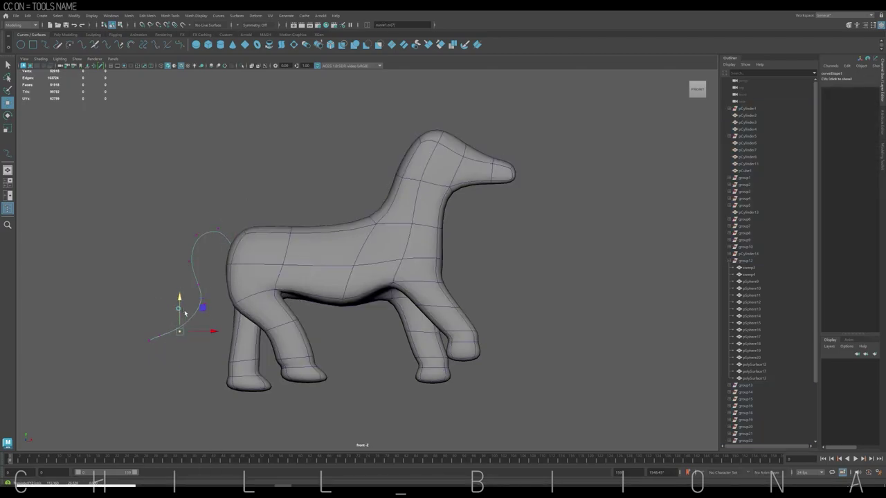
pyautogui.moveTo(154, 328); pyautogui.dragTo(173, 348)
pyautogui.press('F8')
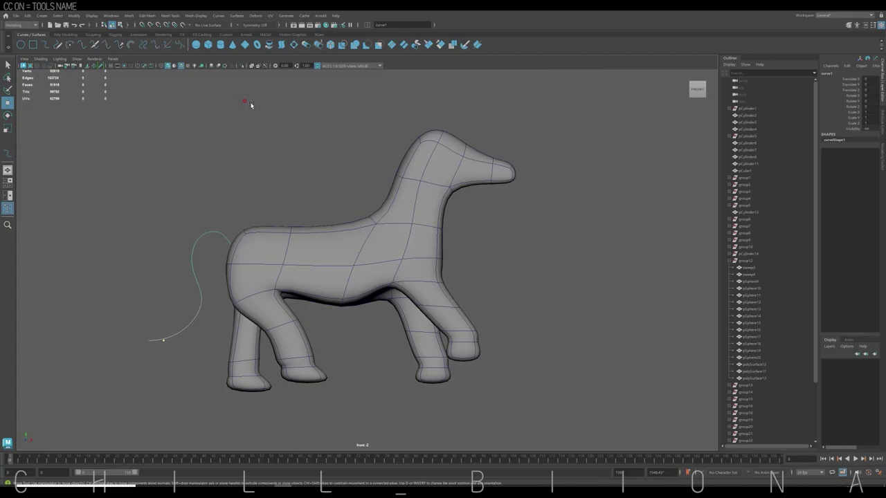
# Sweep a mesh along the tail curve with a Star profile, adjusted sides and larger scale
pyautogui.click(65, 34)
pyautogui.click(139, 44)
pyautogui.click(829, 150)
pyautogui.moveTo(823, 157); pyautogui.dragTo(835, 157)
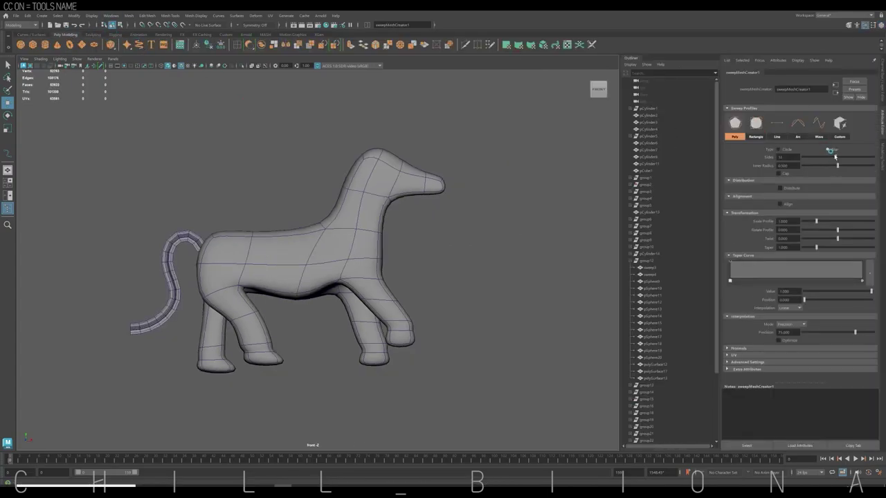
pyautogui.moveTo(816, 220); pyautogui.dragTo(837, 220)
# Taper the swept tail toward its tip, twist it and widen its cross-section
pyautogui.moveTo(730, 262); pyautogui.dragTo(732, 275)
pyautogui.hotkey('ctrl', 'z')
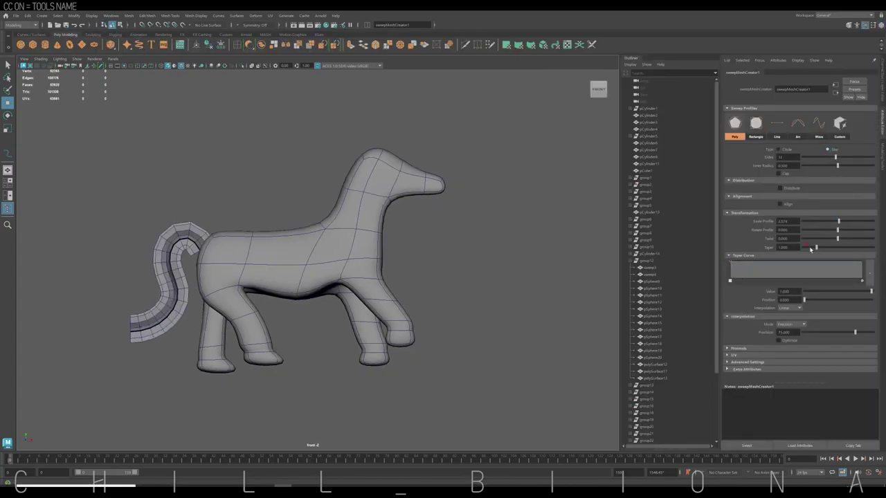
pyautogui.moveTo(816, 246)
pyautogui.mouseDown()
pyautogui.moveTo(803, 247)
pyautogui.moveTo(816, 238)
pyautogui.mouseUp()
pyautogui.moveTo(837, 166); pyautogui.dragTo(857, 165)
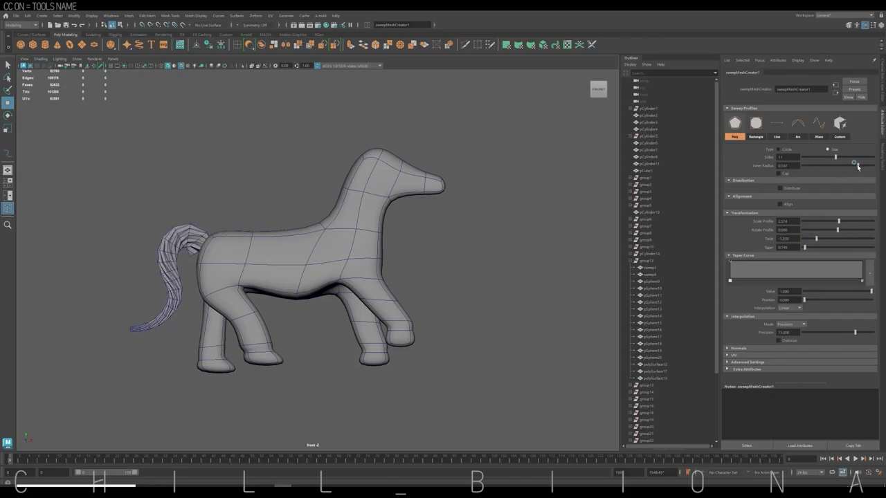
pyautogui.moveTo(838, 221); pyautogui.dragTo(844, 221)
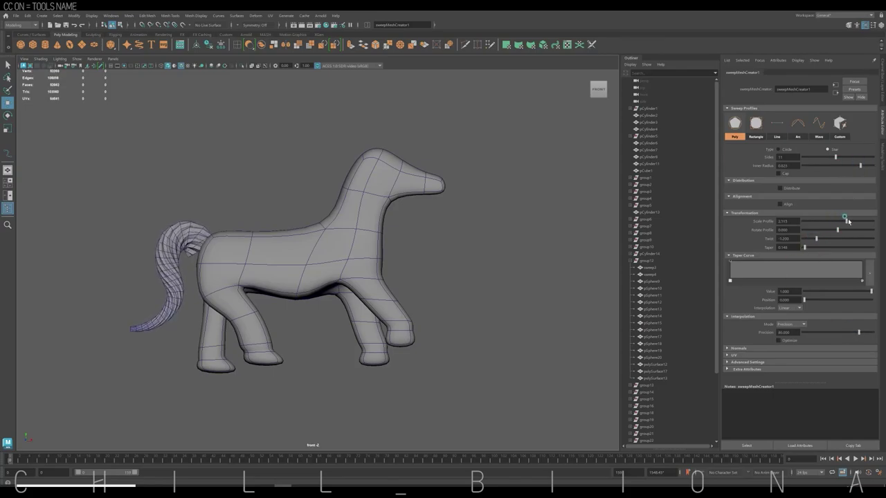
# Select curve1 and leave isolation to view the whole scene in four views
pyautogui.click(647, 357)
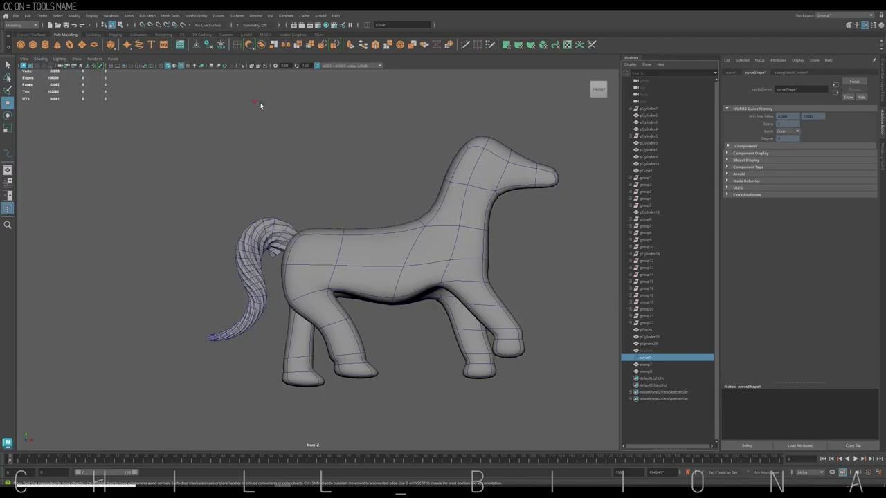
pyautogui.press('space')
pyautogui.hotkey('ctrl', '1')
# Isolate the tail curve and arch its top end upward
pyautogui.press('a')
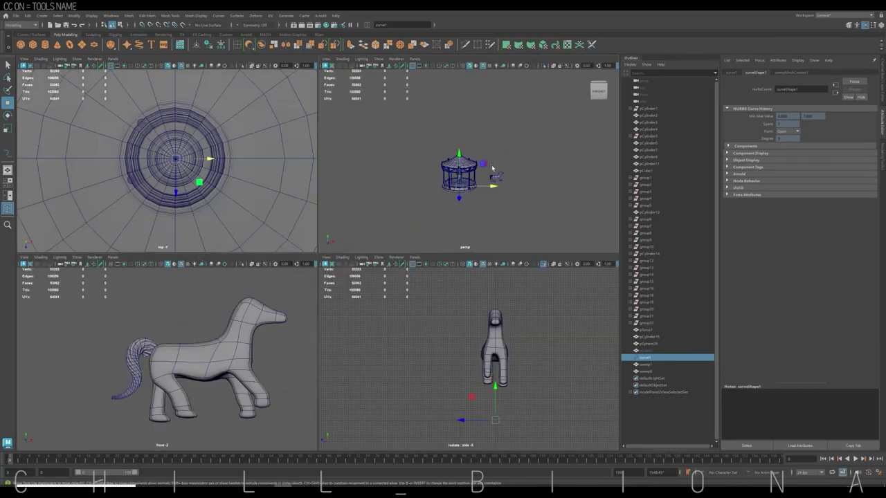
pyautogui.hotkey('ctrl', '1')
pyautogui.click(526, 199)
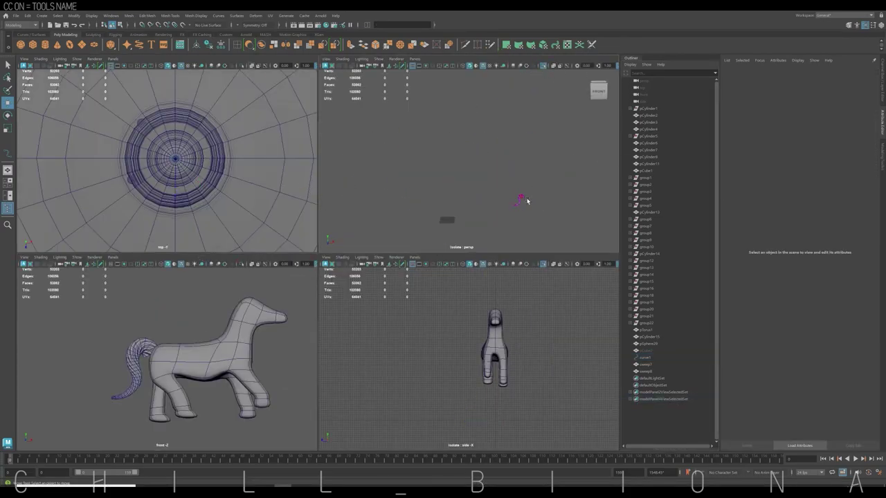
pyautogui.click(500, 168)
pyautogui.press('w')
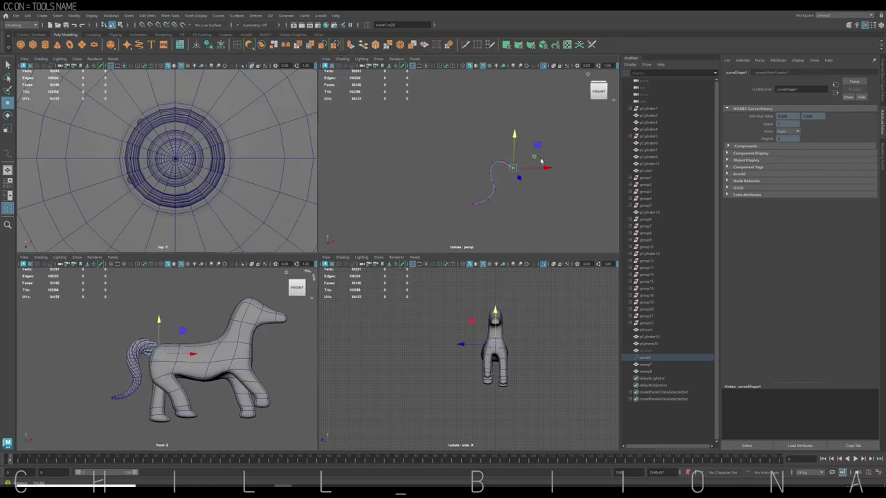
pyautogui.scroll(3, 484, 159)
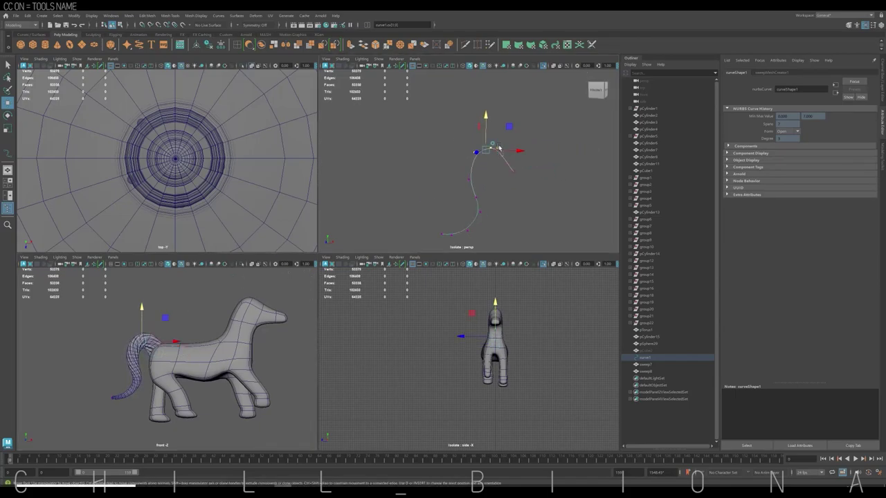
pyautogui.moveTo(485, 140); pyautogui.dragTo(491, 133)
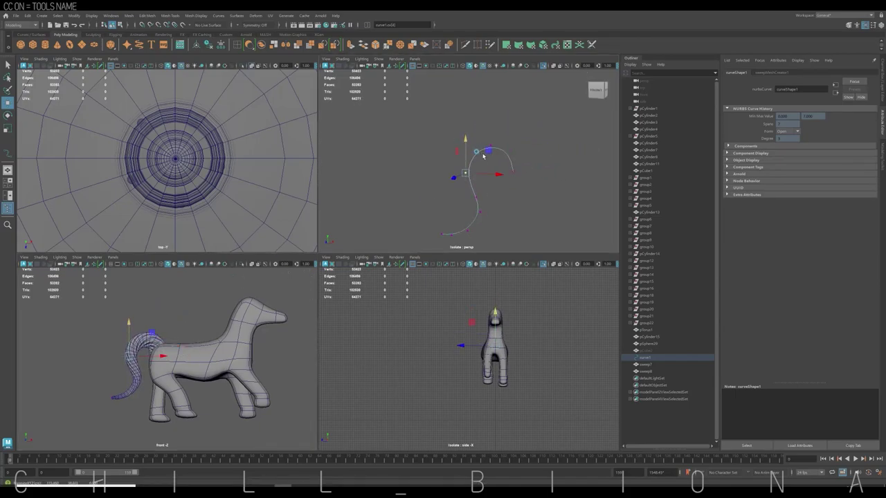
# Raise Scale Profile in sweepMeshCreator1 to make the star tail thicker
pyautogui.keyDown('shift'); pyautogui.moveTo(533, 193); pyautogui.dragTo(553, 263, button='right'); pyautogui.keyUp('shift')
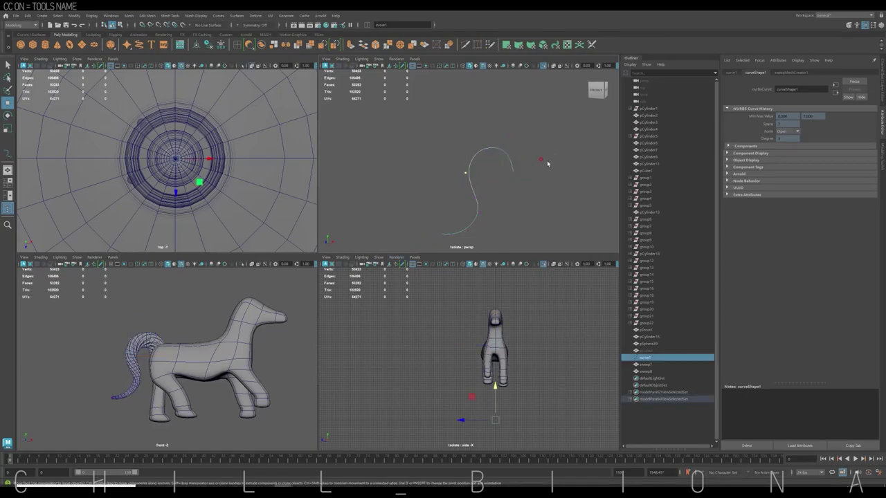
pyautogui.hotkey('ctrl', '1')
pyautogui.keyDown('alt'); pyautogui.moveTo(484, 194); pyautogui.dragTo(428, 194); pyautogui.keyUp('alt')
pyautogui.scroll(2, 428, 194)
pyautogui.click(794, 72)
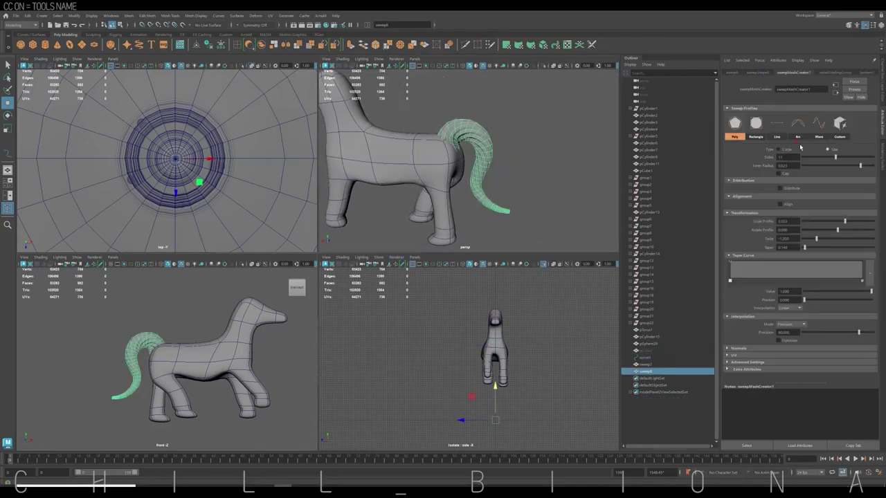
pyautogui.moveTo(844, 221); pyautogui.dragTo(855, 221)
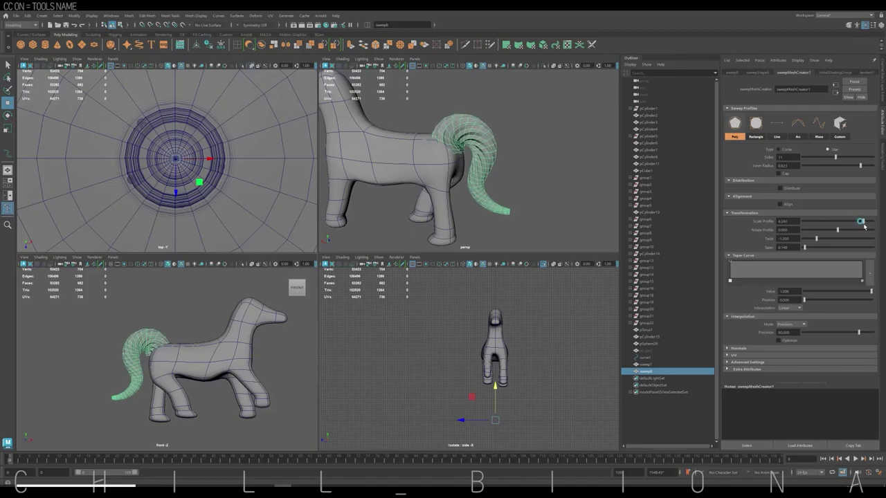
# Isolate curve1 and move two of its points to reshape the tail's upper arc
pyautogui.click(646, 357)
pyautogui.hotkey('ctrl', '1')
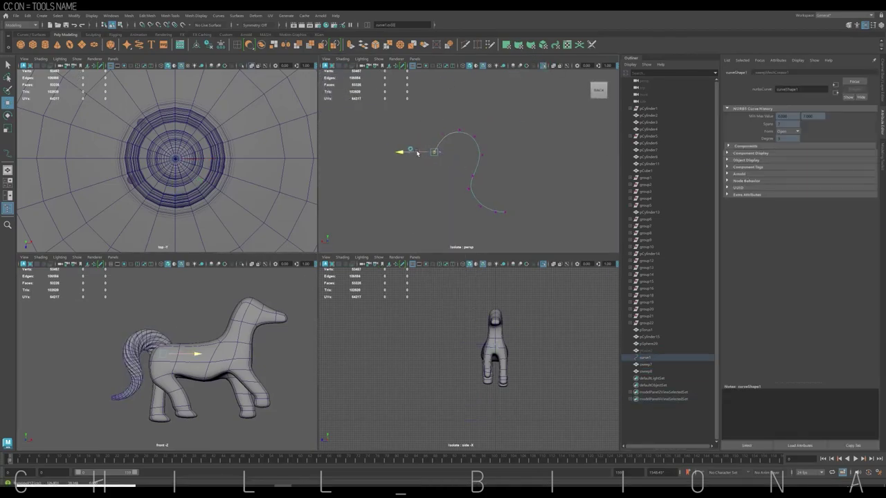
pyautogui.click(465, 138)
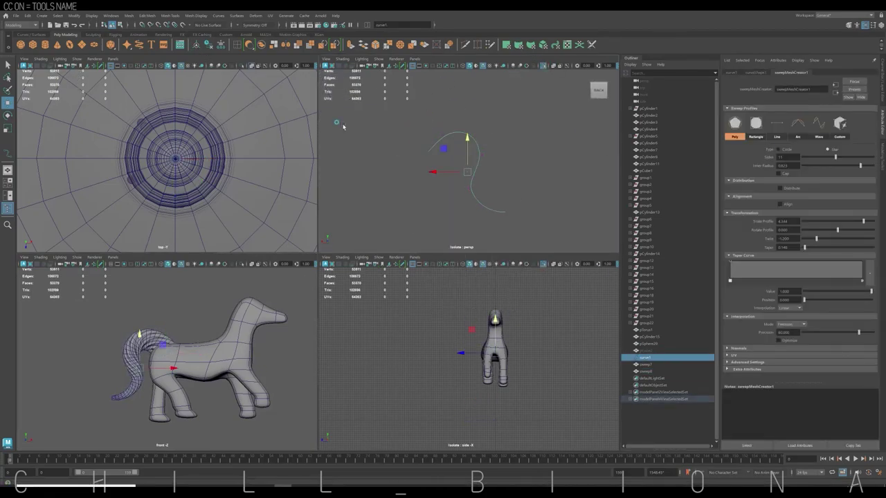
pyautogui.moveTo(464, 138); pyautogui.dragTo(450, 171)
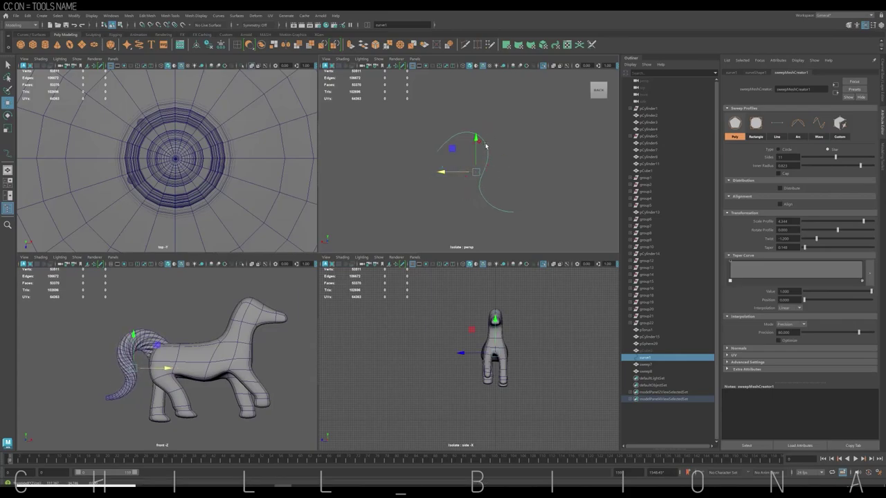
pyautogui.click(486, 146)
pyautogui.moveTo(476, 142); pyautogui.dragTo(455, 141)
# Pull the tail curve's end left to reshape the tip, then exit isolate select
pyautogui.click(488, 190)
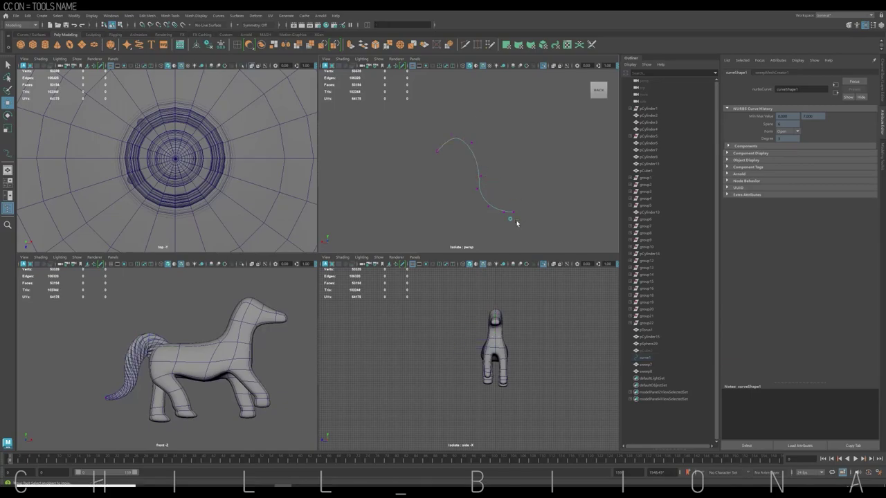
pyautogui.moveTo(510, 219)
pyautogui.mouseDown()
pyautogui.moveTo(461, 208)
pyautogui.moveTo(468, 215)
pyautogui.moveTo(490, 200)
pyautogui.mouseUp()
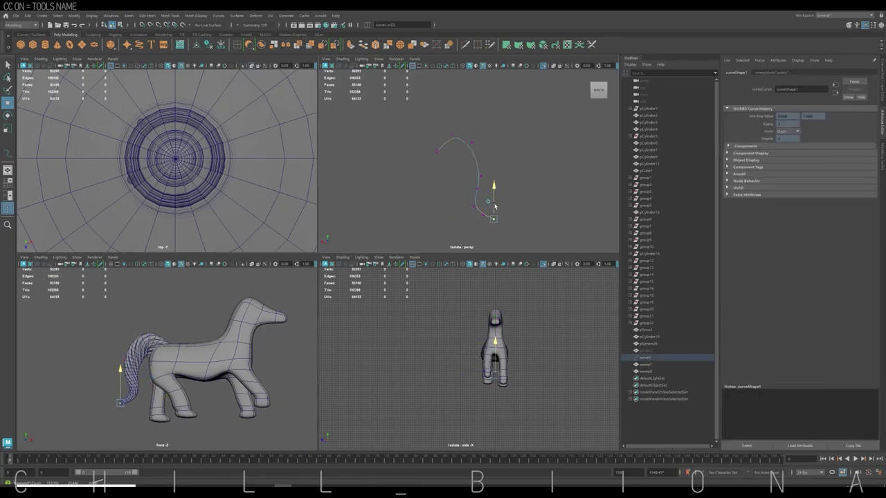
pyautogui.hotkey('ctrl', '1')
pyautogui.click(31, 34)
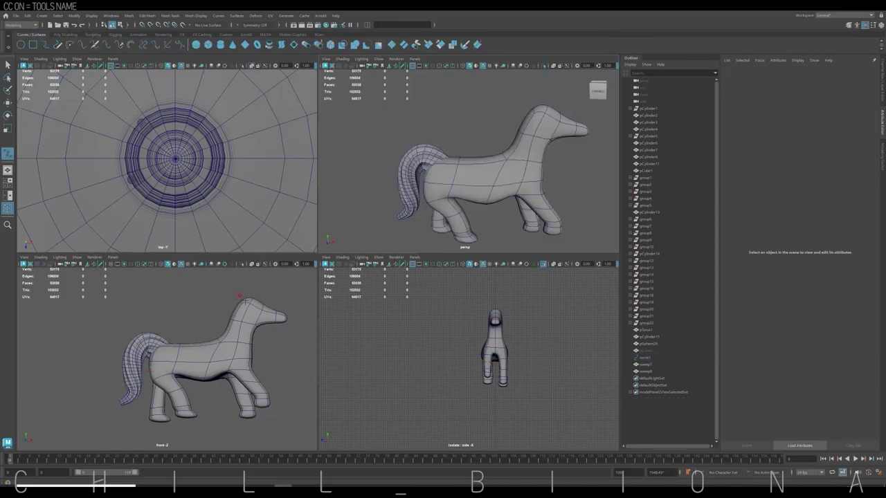
# Draw a CV curve along the horse's neck and back
pyautogui.click(227, 295)
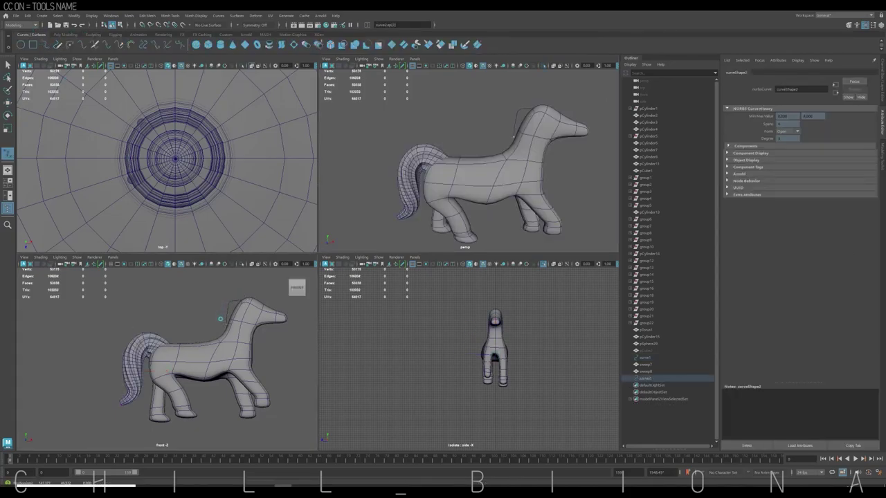
pyautogui.press('Return')
pyautogui.press('w')
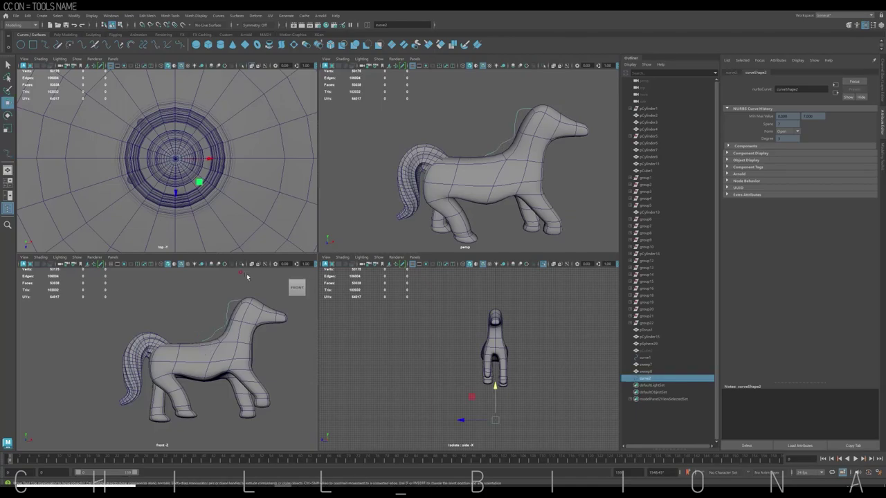
pyautogui.keyDown('alt'); pyautogui.moveTo(517, 182); pyautogui.dragTo(526, 182); pyautogui.keyUp('alt')
pyautogui.scroll(3, 468, 155)
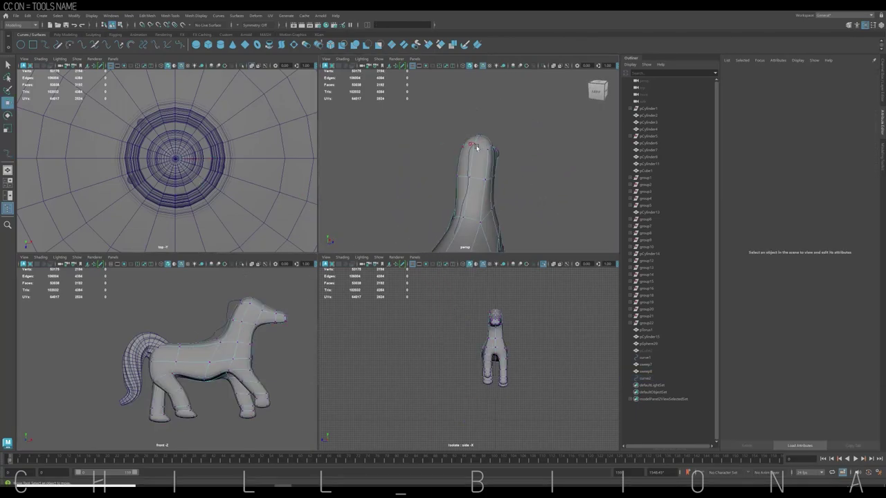
# Select the neck curve and nudge its upper CV to follow the neck
pyautogui.click(473, 147)
pyautogui.click(649, 380)
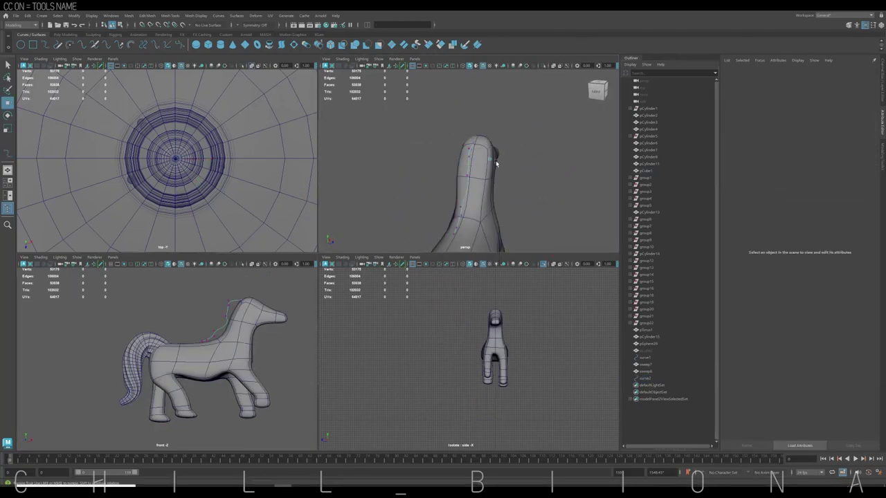
pyautogui.moveTo(485, 180)
pyautogui.keyDown('alt'); pyautogui.mouseDown()
pyautogui.moveTo(548, 154)
pyautogui.moveTo(525, 150)
pyautogui.moveTo(484, 166)
pyautogui.moveTo(468, 216)
pyautogui.mouseUp(); pyautogui.keyUp('alt')
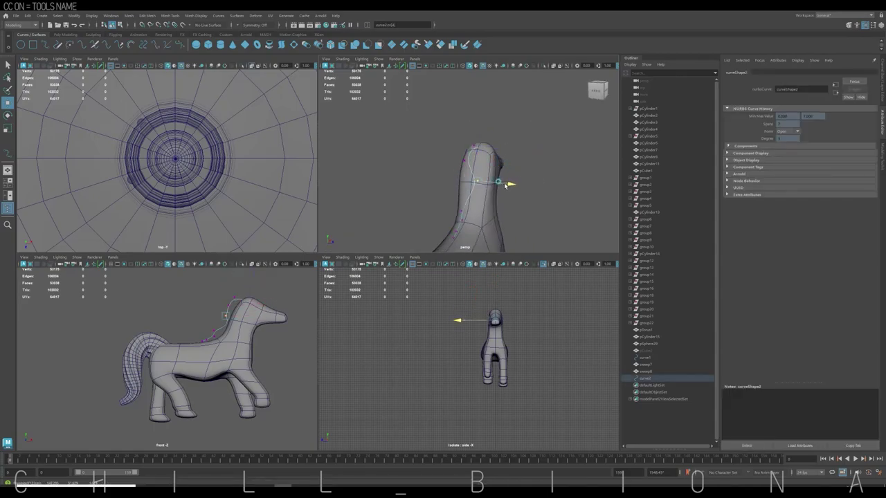
pyautogui.click(468, 207)
pyautogui.click(462, 162)
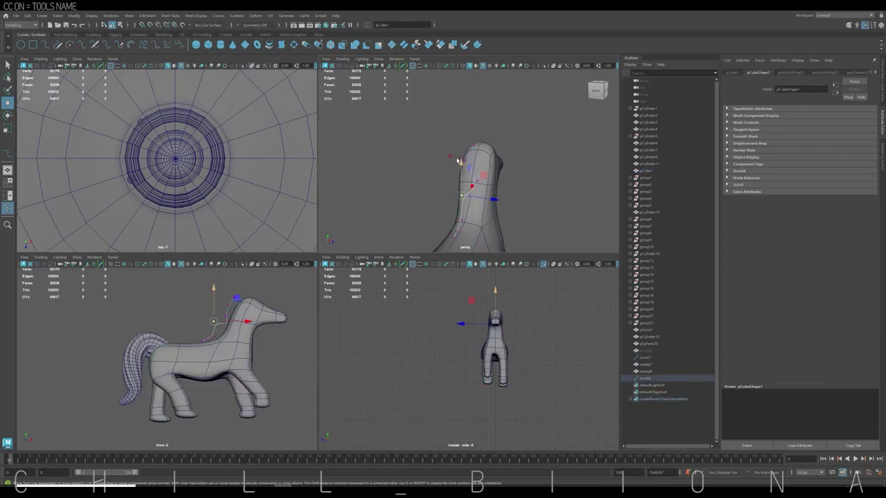
pyautogui.keyDown('alt'); pyautogui.moveTo(462, 162); pyautogui.dragTo(465, 167); pyautogui.keyUp('alt')
# Reposition the lower neck-curve CVs so the curve hugs the horse's side
pyautogui.click(465, 166)
pyautogui.click(493, 200)
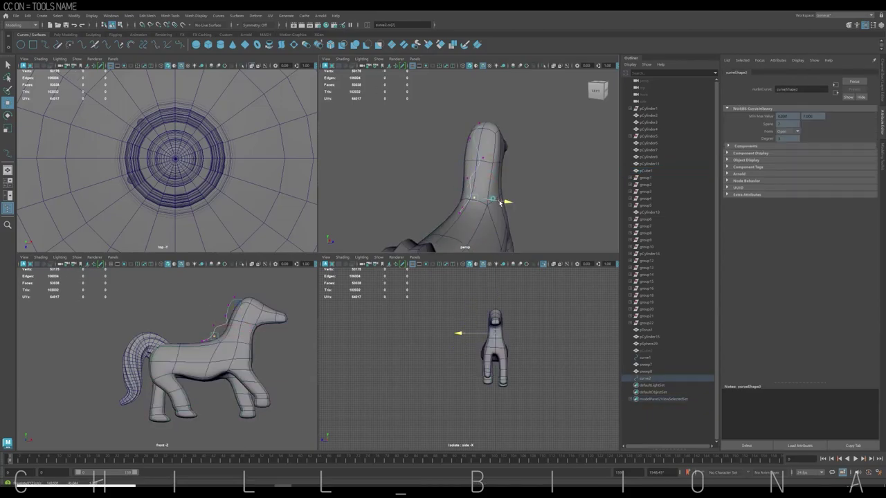
pyautogui.moveTo(500, 204)
pyautogui.keyDown('alt'); pyautogui.mouseDown()
pyautogui.moveTo(529, 209)
pyautogui.moveTo(504, 166)
pyautogui.moveTo(573, 131)
pyautogui.mouseUp(); pyautogui.keyUp('alt')
pyautogui.press('w')
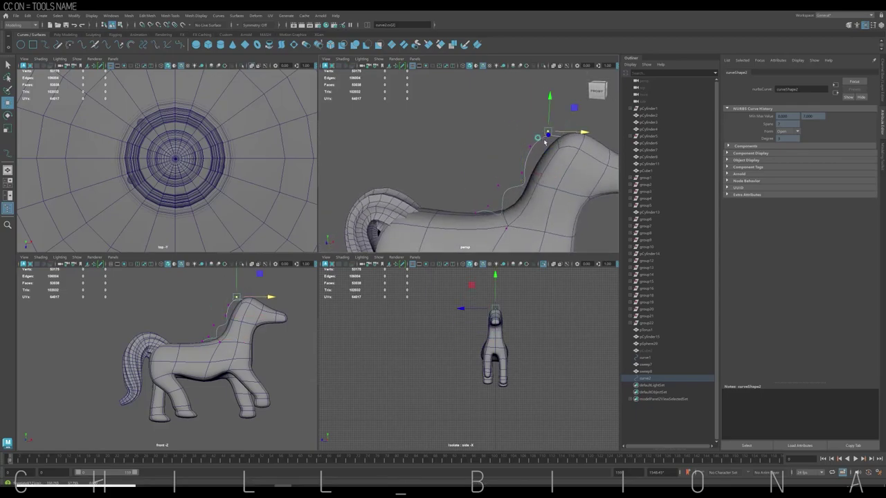
pyautogui.rightClick(544, 142)
pyautogui.click(65, 34)
# Sweep a Star-profile mesh along the neck curve with larger scale, precision and inner radius
pyautogui.click(111, 44)
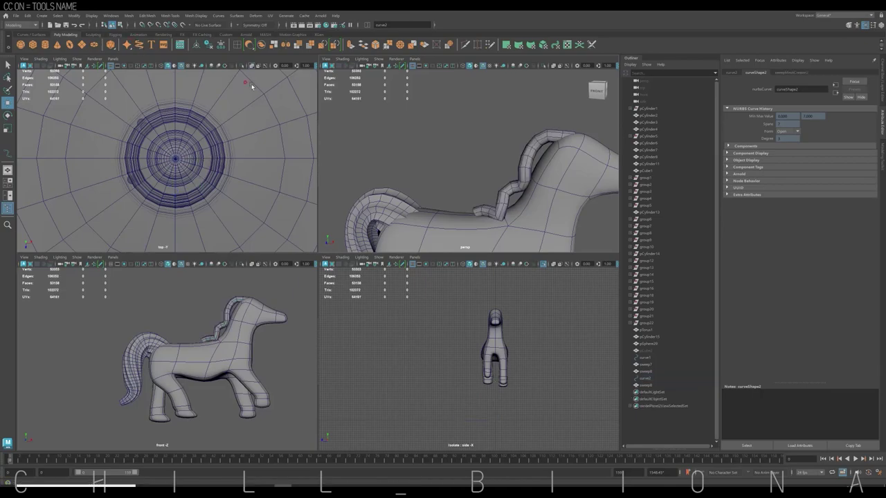
pyautogui.click(826, 150)
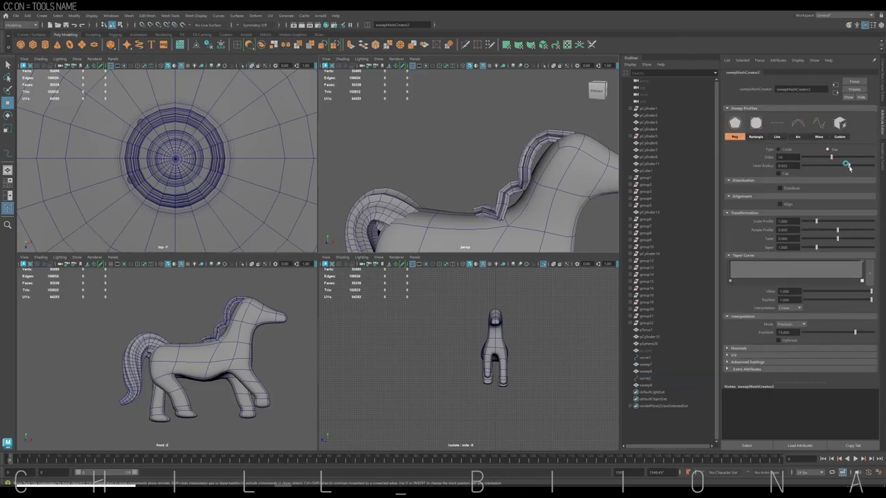
pyautogui.moveTo(816, 220); pyautogui.dragTo(831, 219)
pyautogui.moveTo(861, 327); pyautogui.dragTo(862, 334)
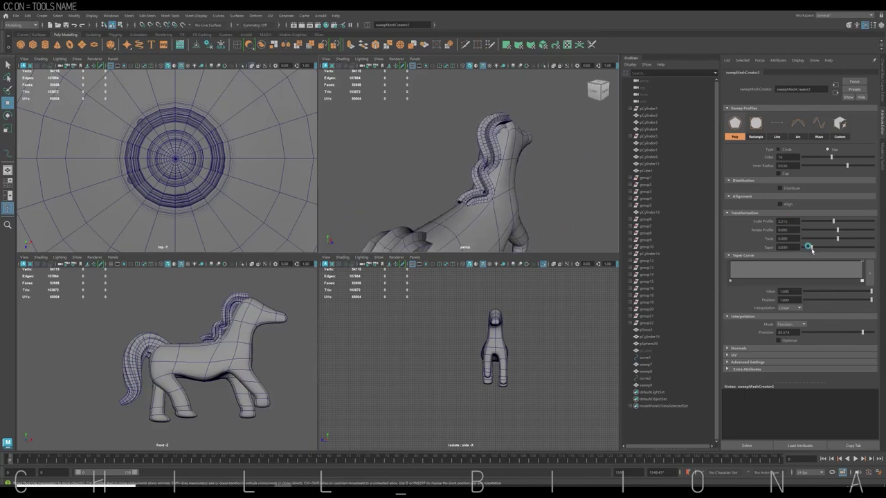
pyautogui.moveTo(815, 251); pyautogui.dragTo(825, 245)
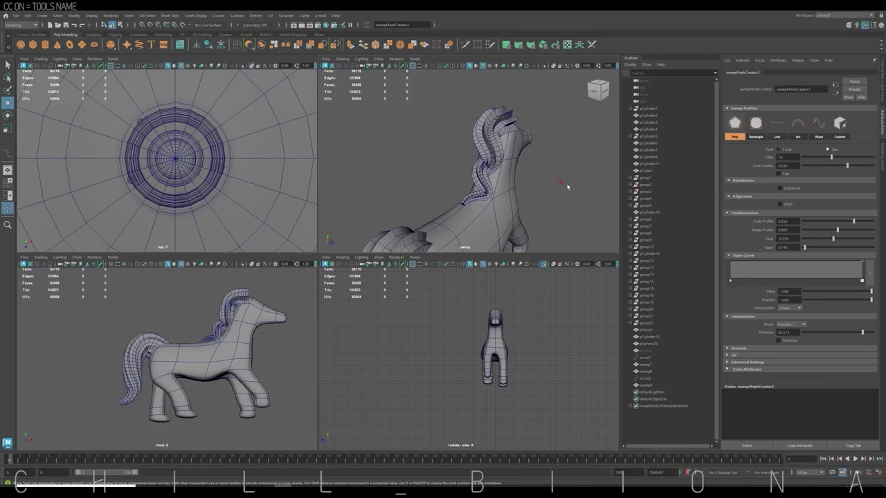
pyautogui.moveTo(842, 166)
pyautogui.mouseDown()
pyautogui.moveTo(863, 167)
pyautogui.moveTo(844, 158)
pyautogui.moveTo(859, 166)
pyautogui.mouseUp()
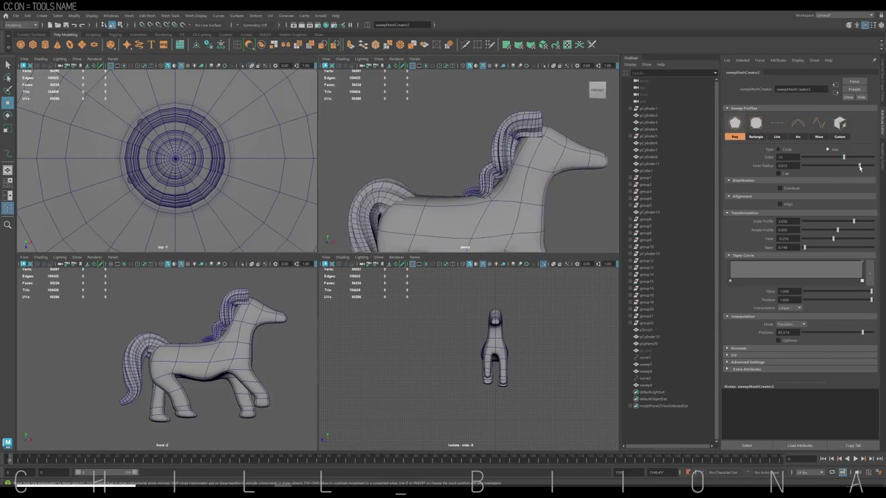
# Isolate the neck curve in front view and select the points near its head end
pyautogui.click(643, 374)
pyautogui.click(241, 264)
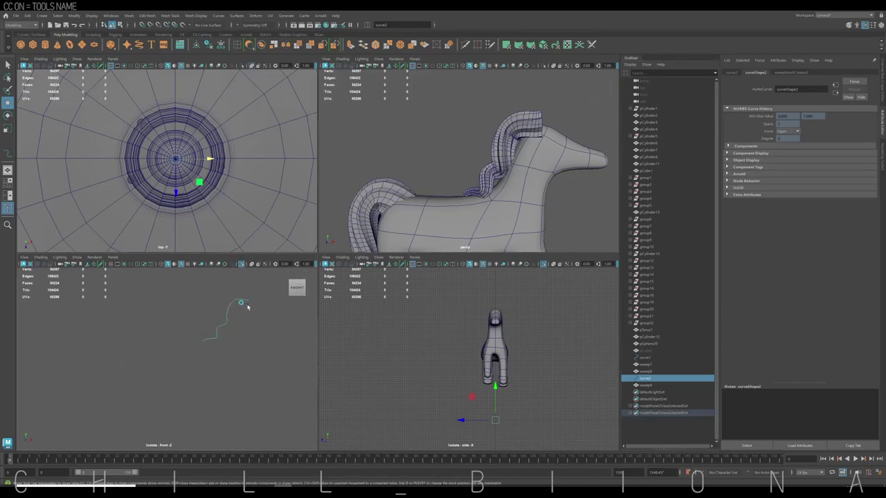
pyautogui.click(251, 296)
pyautogui.click(251, 295)
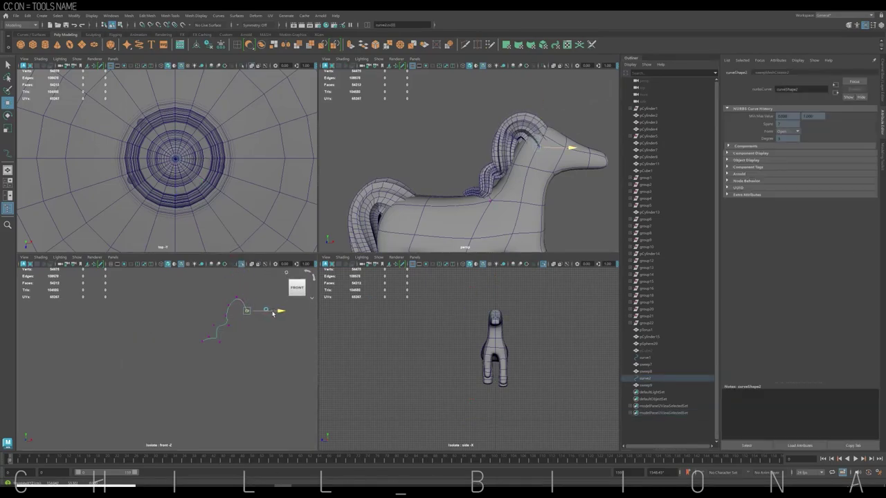
pyautogui.moveTo(171, 291); pyautogui.dragTo(258, 319)
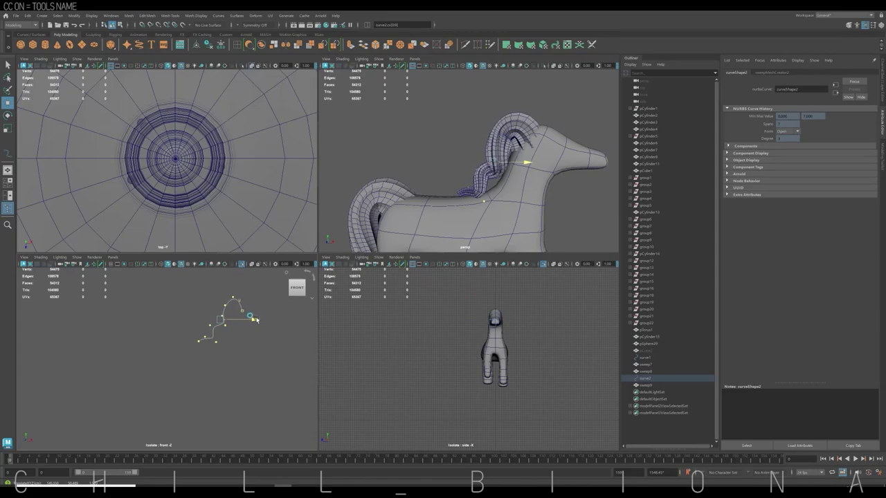
pyautogui.click(765, 73)
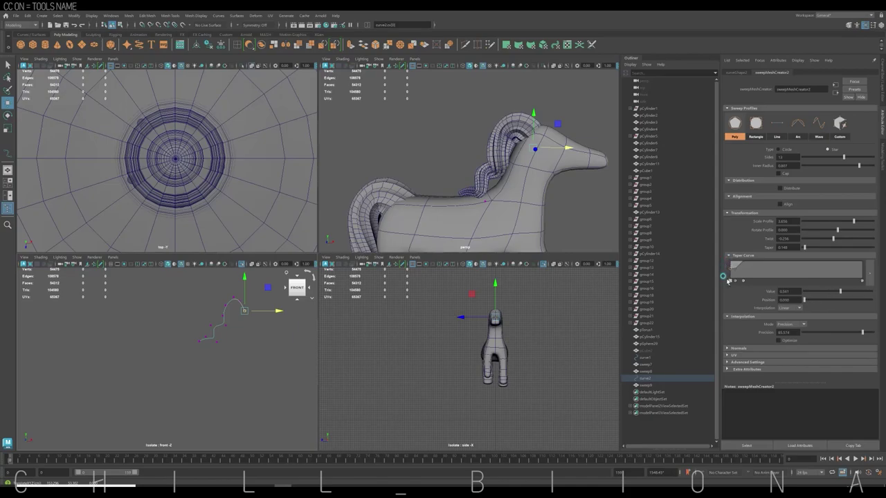
# Draw a CV curve above the horse's head in the front view and sweep a mesh along it
pyautogui.keyDown('alt'); pyautogui.moveTo(609, 211); pyautogui.dragTo(547, 192); pyautogui.keyUp('alt')
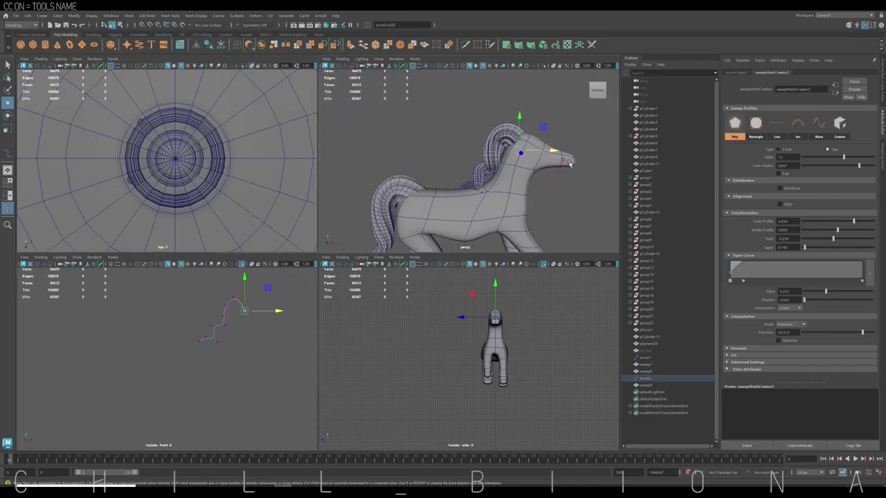
pyautogui.click(557, 202)
pyautogui.keyDown('alt'); pyautogui.moveTo(557, 201); pyautogui.dragTo(433, 225); pyautogui.keyUp('alt')
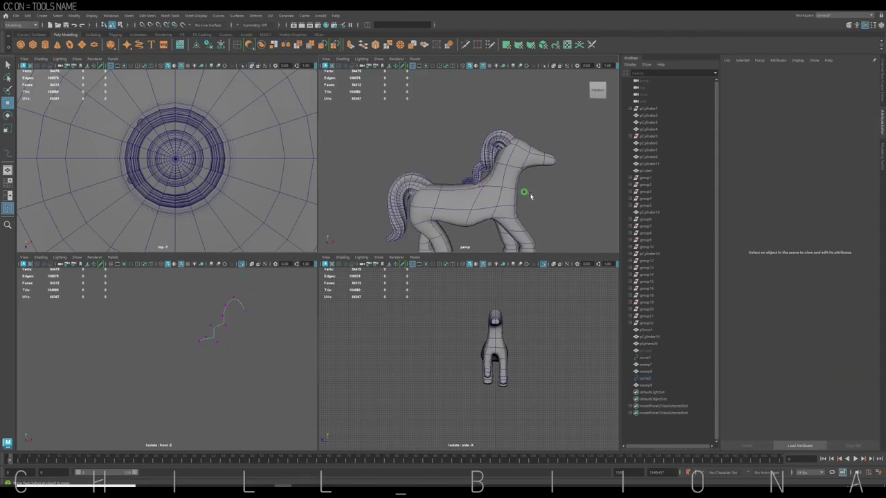
pyautogui.click(243, 265)
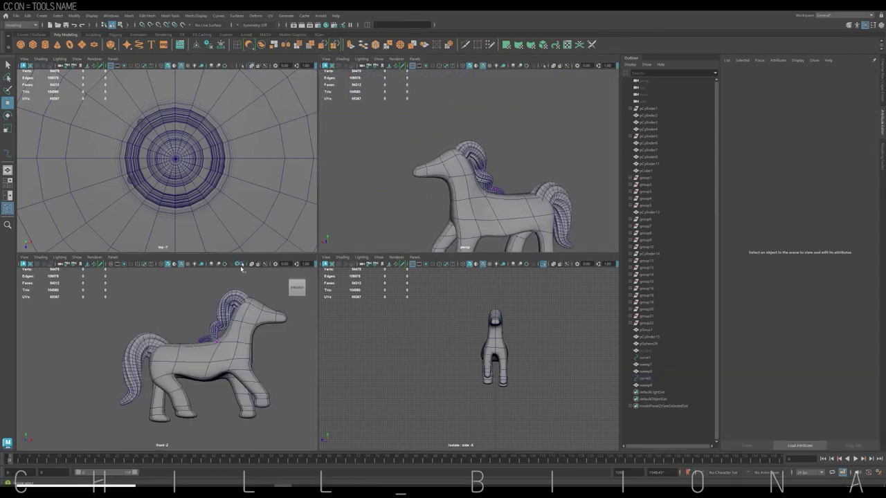
pyautogui.click(32, 34)
pyautogui.click(213, 304)
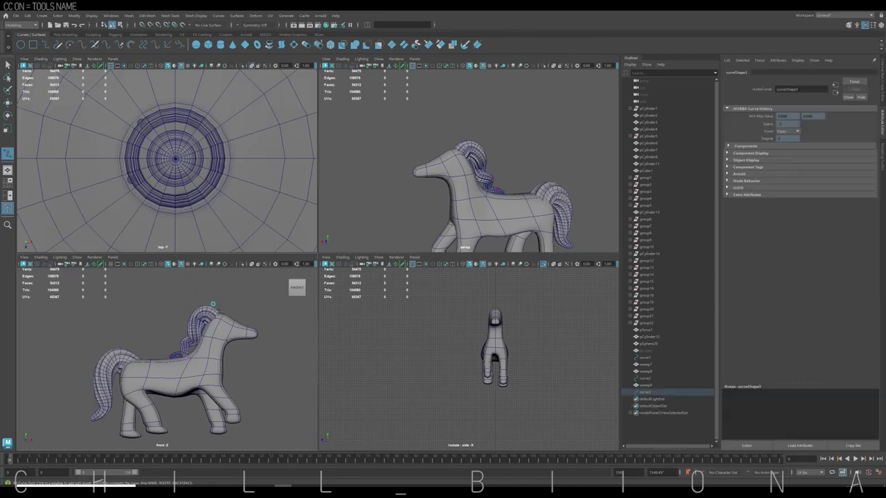
pyautogui.press('w')
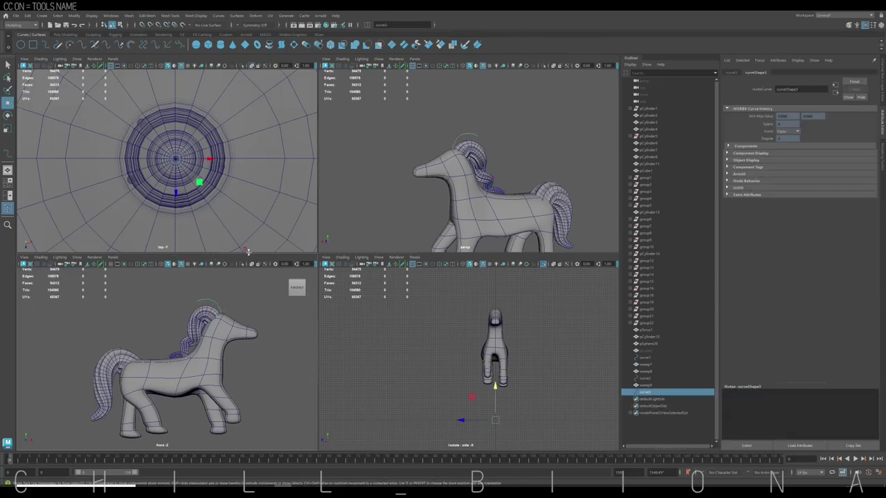
pyautogui.click(65, 34)
pyautogui.click(179, 44)
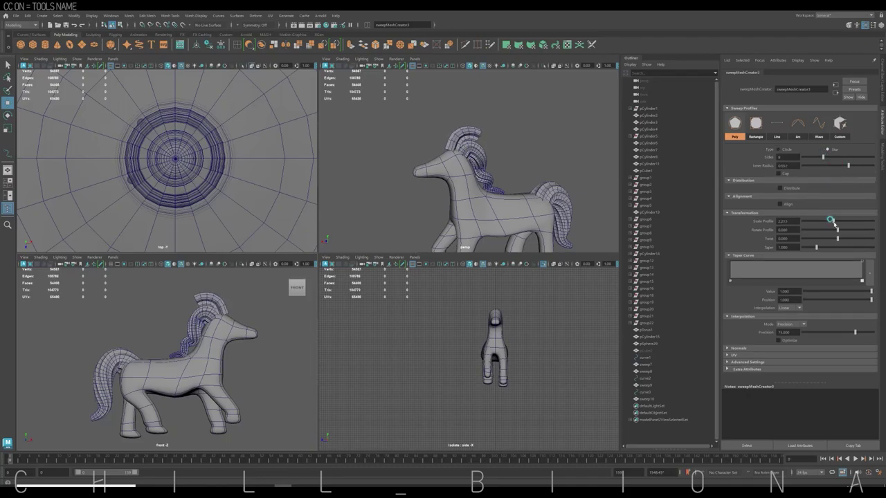
# Adjust the lock's Scale Profile, Taper and Twist, and move curve points to curl it over the head
pyautogui.press('f')
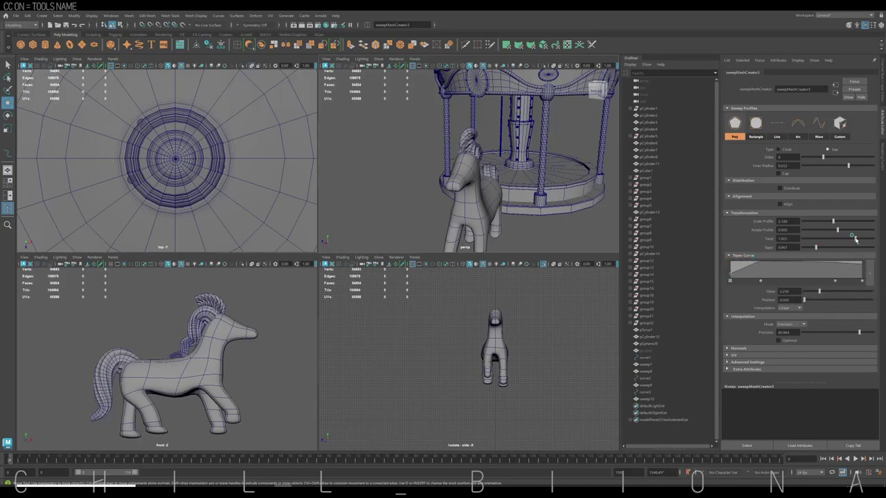
pyautogui.click(596, 90)
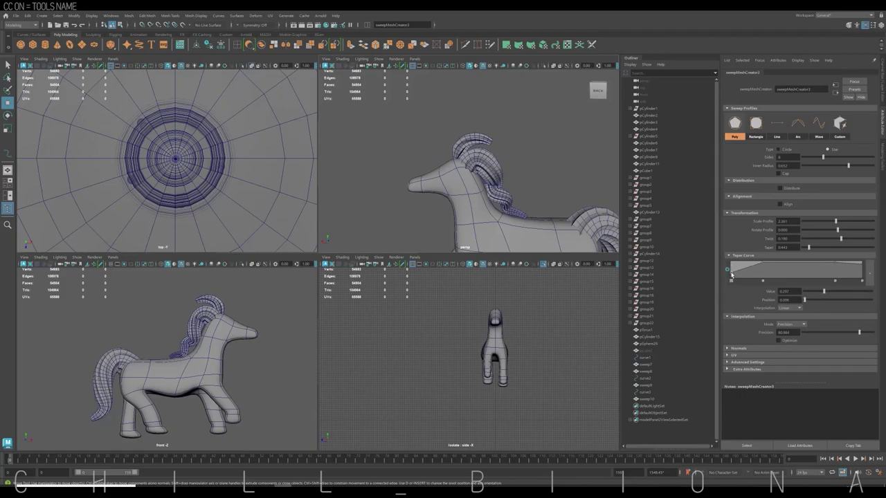
pyautogui.click(644, 392)
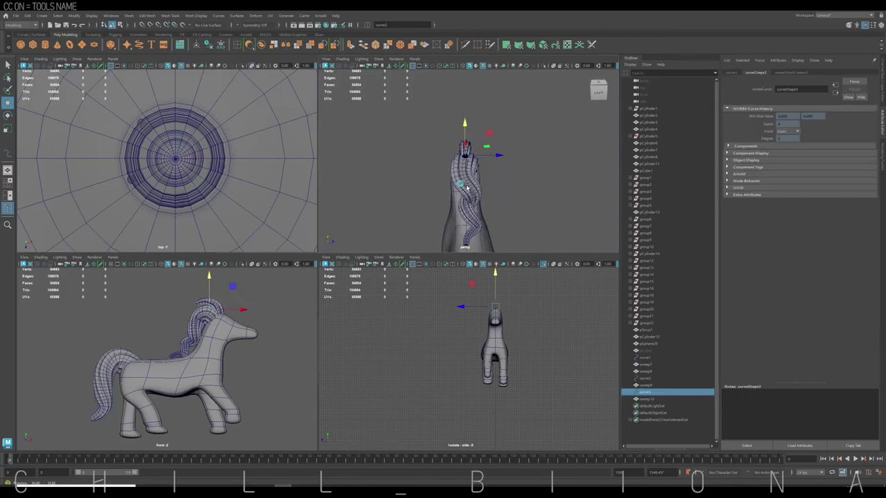
pyautogui.keyDown('alt'); pyautogui.moveTo(472, 120); pyautogui.dragTo(643, 127); pyautogui.keyUp('alt')
pyautogui.click(788, 72)
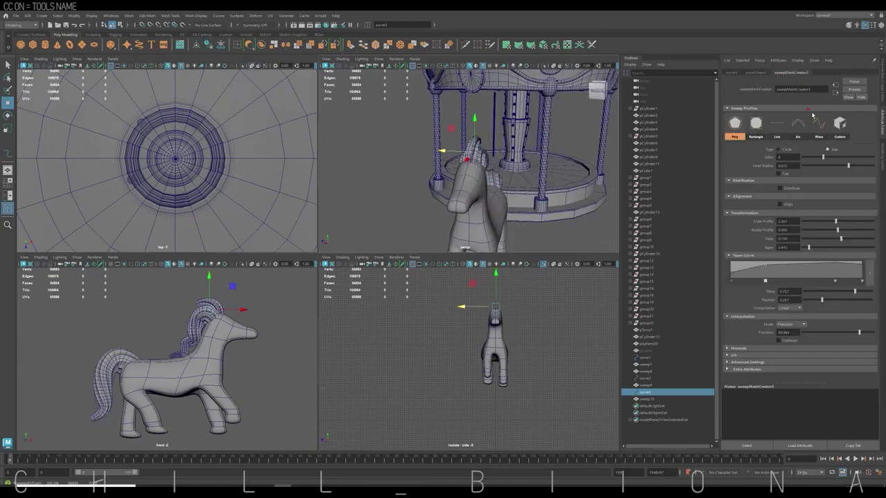
pyautogui.press('f')
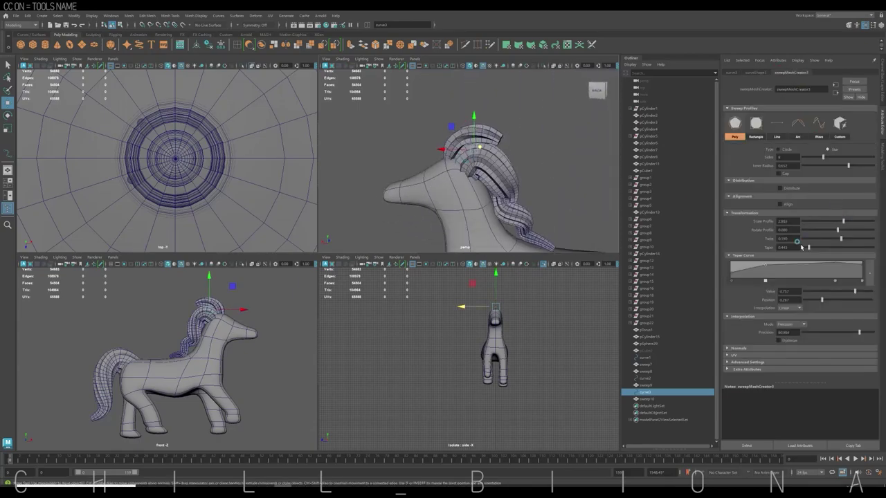
pyautogui.click(203, 305)
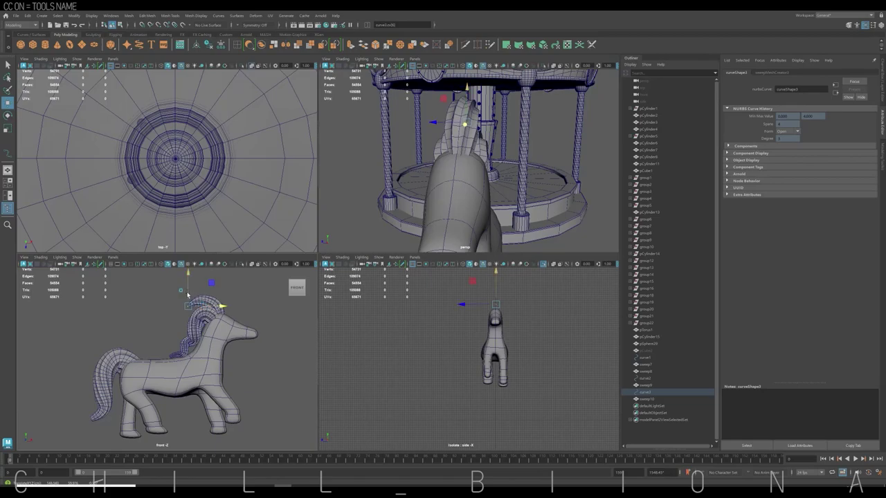
pyautogui.press('f')
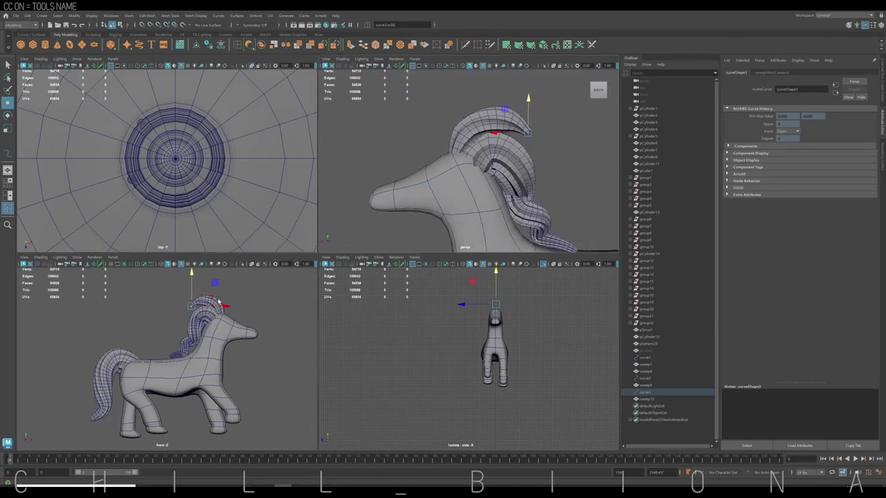
pyautogui.moveTo(224, 305)
pyautogui.mouseDown()
pyautogui.moveTo(199, 289)
pyautogui.moveTo(236, 309)
pyautogui.mouseUp()
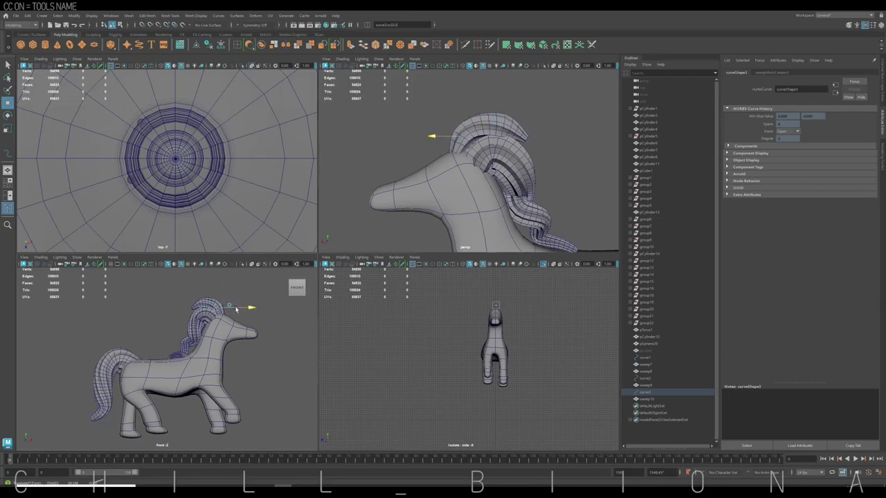
# Maximize the perspective view, zoom out and select the horse body
pyautogui.press('space')
pyautogui.keyDown('alt'); pyautogui.moveTo(494, 173); pyautogui.dragTo(340, 233, button='right'); pyautogui.keyUp('alt')
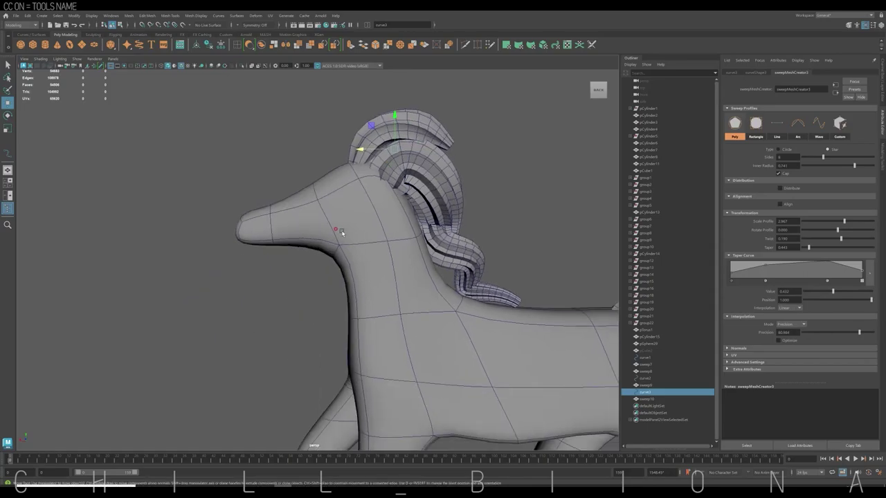
pyautogui.rightClick(267, 229)
pyautogui.click(267, 207)
# Preview the horse smoothed and select the strip of faces across its back
pyautogui.press('f')
pyautogui.keyDown('alt'); pyautogui.moveTo(362, 293); pyautogui.dragTo(457, 159); pyautogui.keyUp('alt')
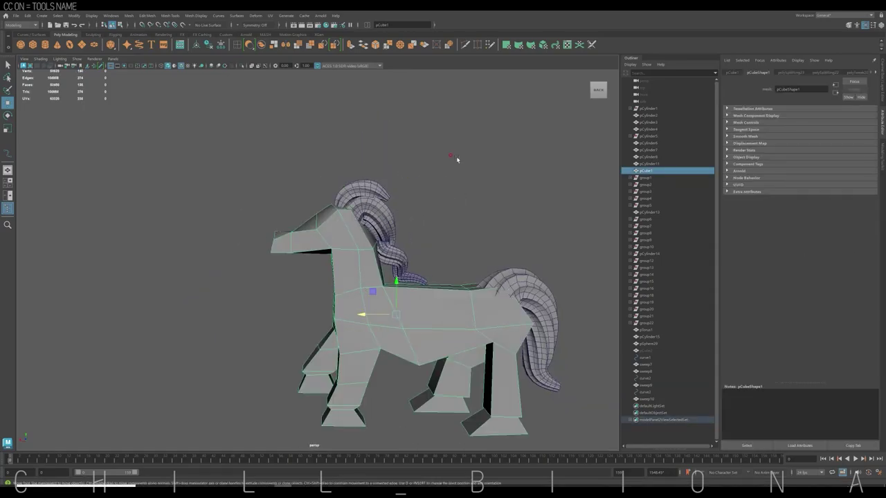
pyautogui.click(298, 45)
pyautogui.click(425, 210)
pyautogui.keyDown('alt'); pyautogui.moveTo(425, 209); pyautogui.dragTo(397, 229); pyautogui.keyUp('alt')
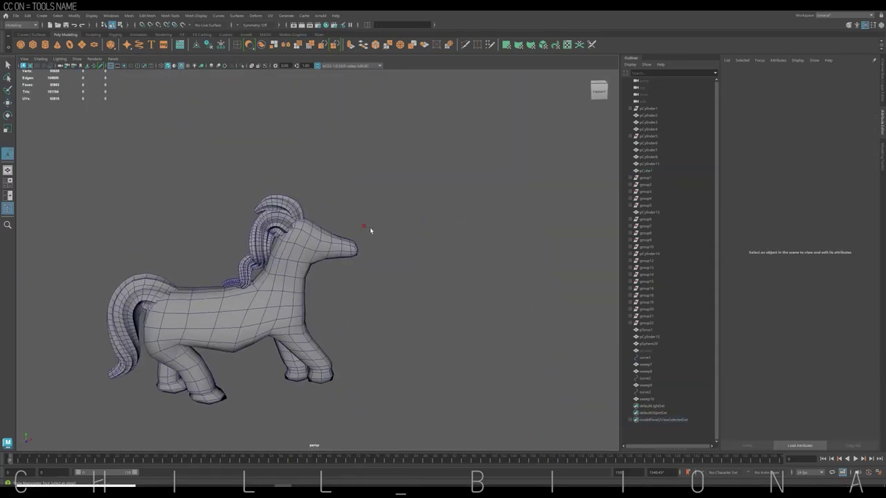
pyautogui.keyDown('alt'); pyautogui.moveTo(397, 228); pyautogui.dragTo(434, 178, button='middle'); pyautogui.keyUp('alt')
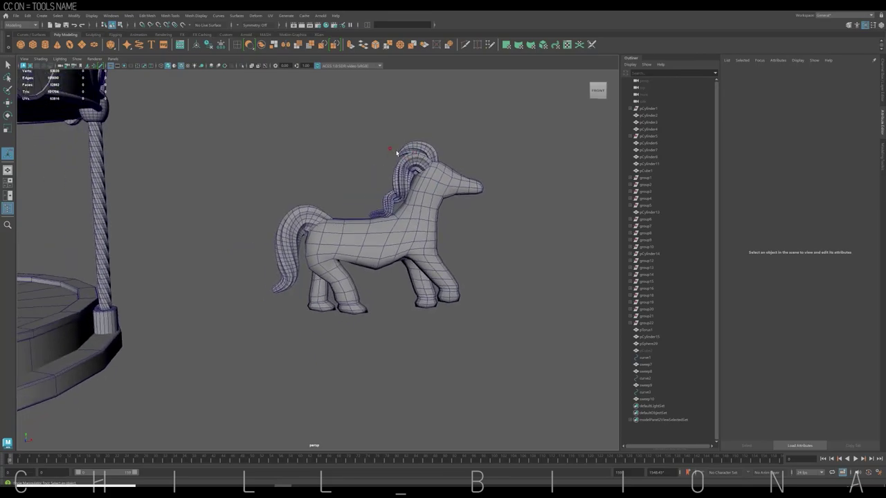
pyautogui.click(361, 231)
pyautogui.press('F11')
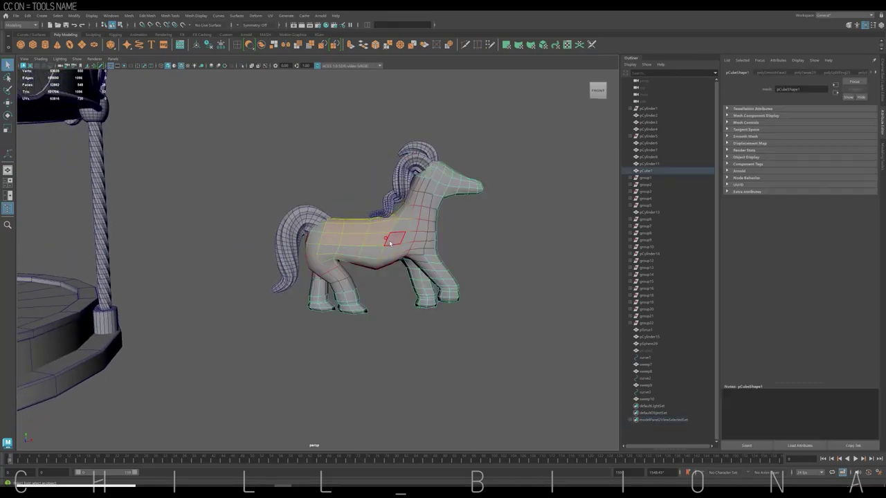
pyautogui.moveTo(390, 247)
pyautogui.keyDown('alt'); pyautogui.mouseDown()
pyautogui.moveTo(263, 246)
pyautogui.moveTo(355, 85)
pyautogui.mouseUp(); pyautogui.keyUp('alt')
# Duplicate the back faces and separate them into their own saddle piece
pyautogui.keyDown('shift'); pyautogui.moveTo(355, 85); pyautogui.dragTo(327, 130, button='right'); pyautogui.keyUp('shift')
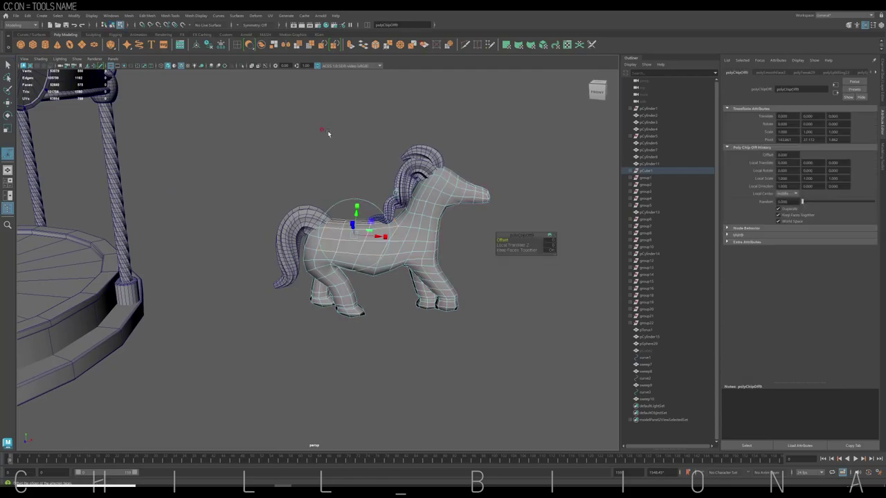
pyautogui.keyDown('shift'); pyautogui.moveTo(356, 210); pyautogui.dragTo(328, 262, button='right'); pyautogui.keyUp('shift')
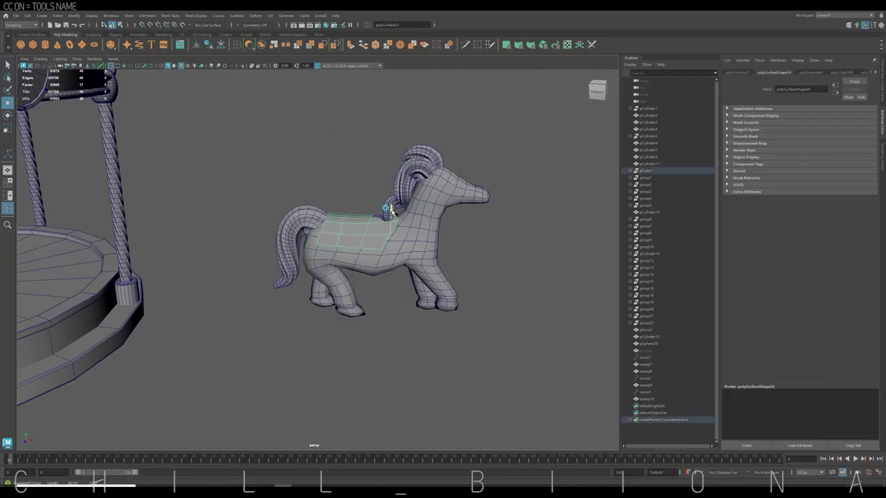
pyautogui.scroll(3, 437, 192)
pyautogui.moveTo(438, 192)
pyautogui.keyDown('alt'); pyautogui.mouseDown()
pyautogui.moveTo(280, 241)
pyautogui.moveTo(426, 167)
pyautogui.moveTo(339, 168)
pyautogui.mouseUp(); pyautogui.keyUp('alt')
pyautogui.click(346, 214)
pyautogui.moveTo(340, 168); pyautogui.dragTo(411, 178, button='right')
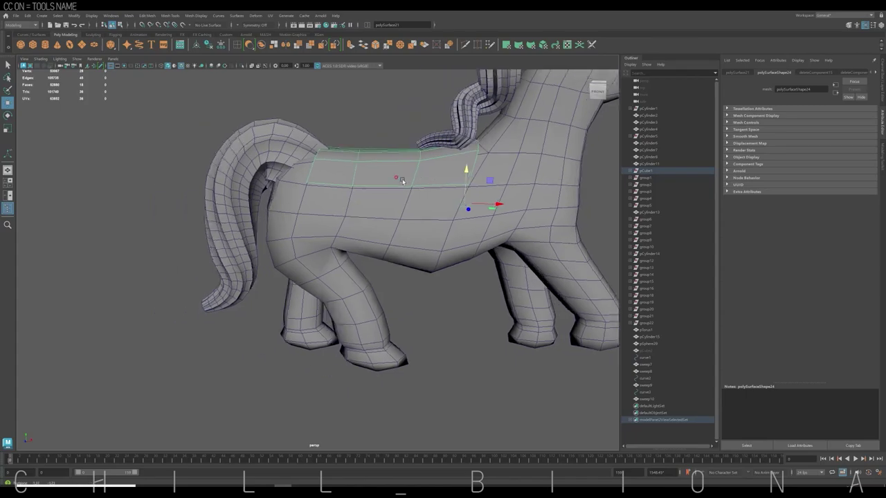
pyautogui.keyDown('alt'); pyautogui.moveTo(411, 178); pyautogui.dragTo(352, 119); pyautogui.keyUp('alt')
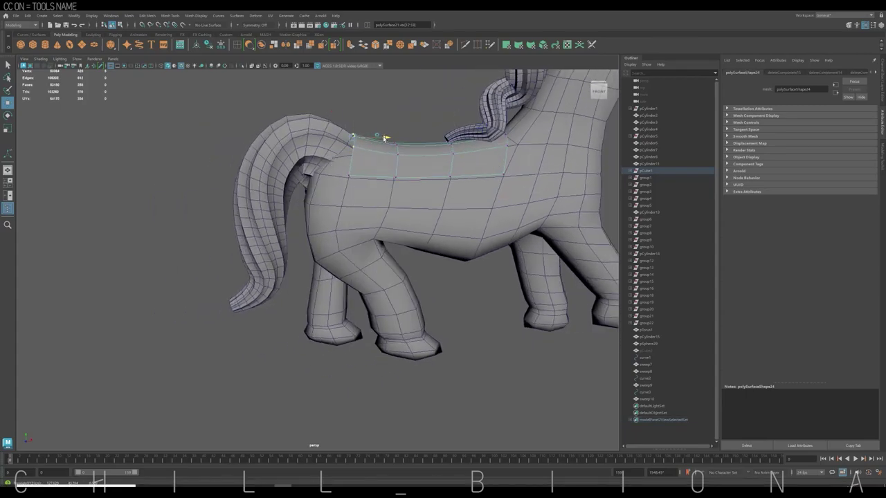
pyautogui.moveTo(392, 139)
pyautogui.keyDown('alt'); pyautogui.mouseDown()
pyautogui.moveTo(447, 173)
pyautogui.moveTo(425, 188)
pyautogui.moveTo(474, 176)
pyautogui.moveTo(395, 144)
pyautogui.mouseUp(); pyautogui.keyUp('alt')
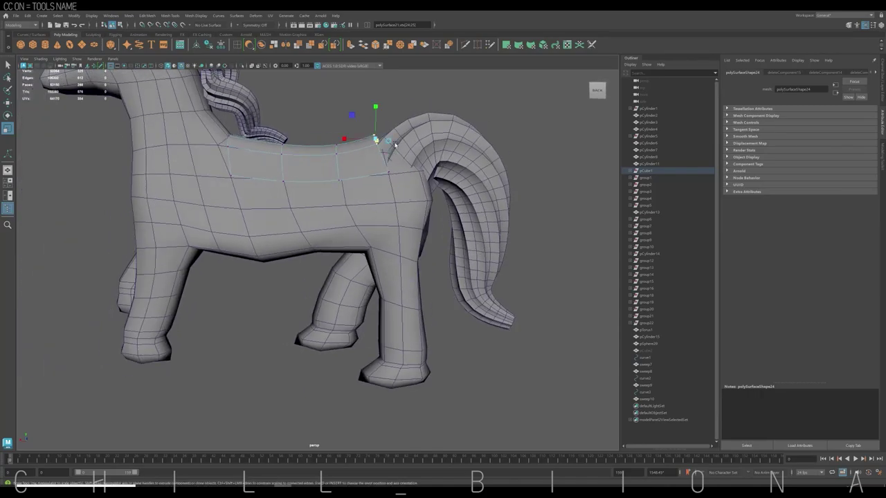
pyautogui.moveTo(376, 110)
pyautogui.keyDown('alt'); pyautogui.mouseDown()
pyautogui.moveTo(344, 161)
pyautogui.moveTo(322, 152)
pyautogui.moveTo(335, 119)
pyautogui.mouseUp(); pyautogui.keyUp('alt')
# Extrude the saddle piece to give it thickness, then smooth it
pyautogui.press('w')
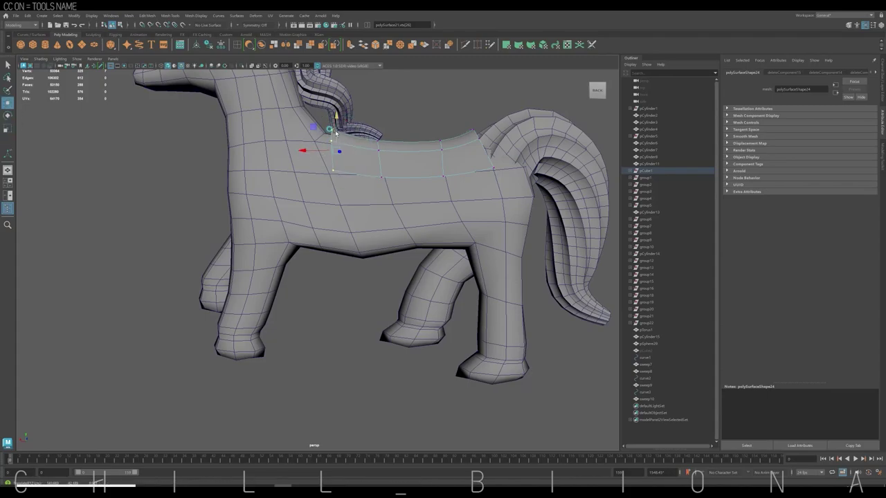
pyautogui.scroll(-2, 392, 178)
pyautogui.moveTo(421, 161)
pyautogui.keyDown('alt'); pyautogui.mouseDown()
pyautogui.moveTo(399, 220)
pyautogui.moveTo(387, 173)
pyautogui.moveTo(291, 152)
pyautogui.moveTo(241, 123)
pyautogui.moveTo(230, 165)
pyautogui.mouseUp(); pyautogui.keyUp('alt')
pyautogui.rightClick(387, 173)
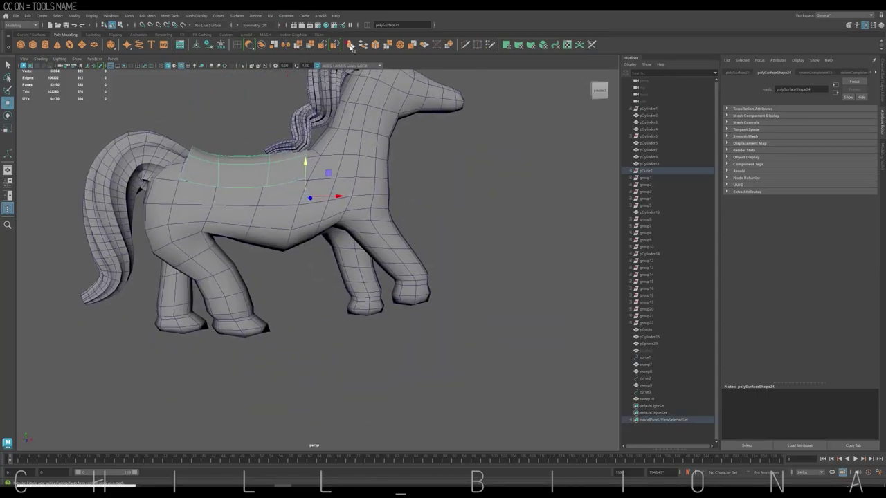
pyautogui.click(351, 46)
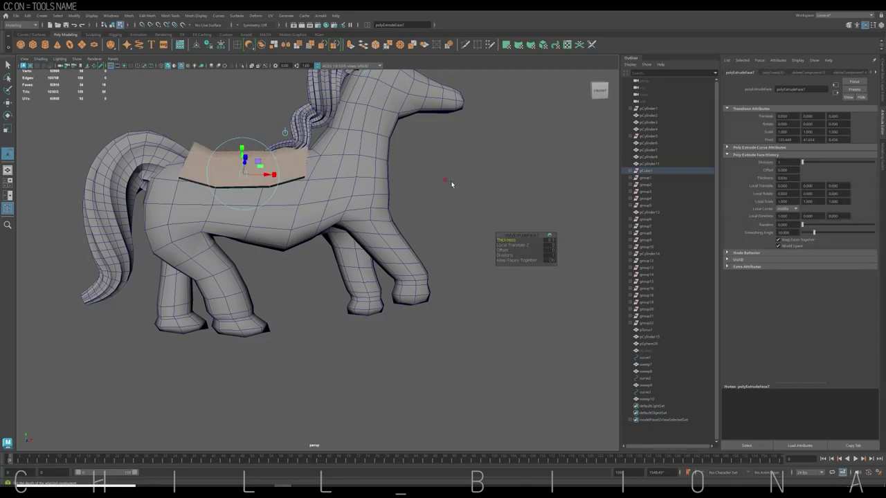
pyautogui.keyDown('alt'); pyautogui.moveTo(451, 184); pyautogui.dragTo(415, 177); pyautogui.keyUp('alt')
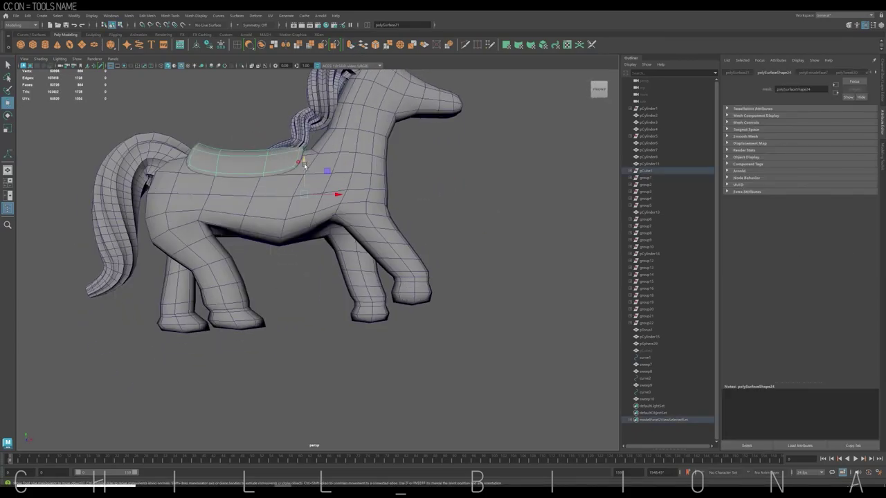
pyautogui.keyDown('shift'); pyautogui.moveTo(336, 198); pyautogui.dragTo(420, 203, button='right'); pyautogui.keyUp('shift')
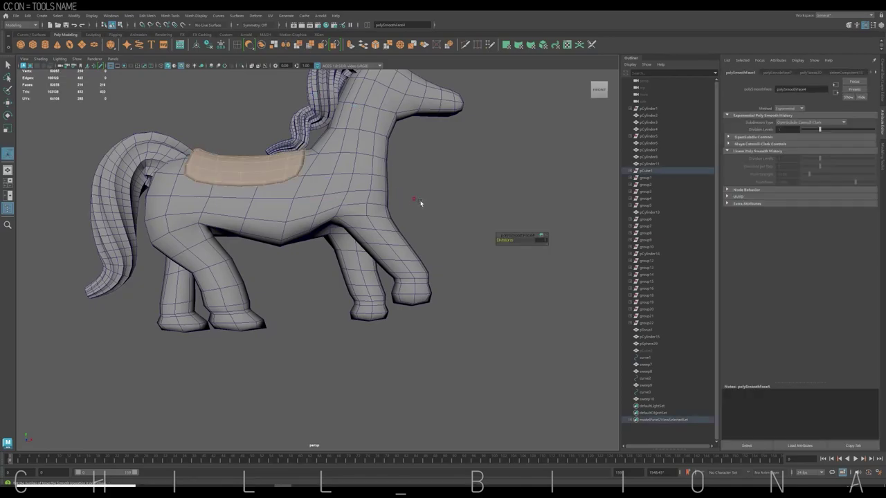
pyautogui.click(420, 203)
pyautogui.keyDown('alt'); pyautogui.moveTo(368, 204); pyautogui.dragTo(385, 198); pyautogui.keyUp('alt')
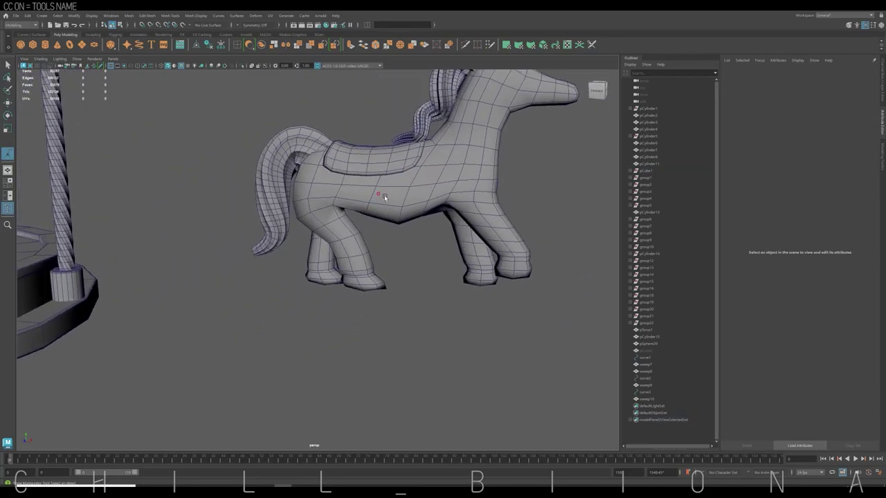
# Isolate the strip mesh, select it as a whole object, then restore the full scene
pyautogui.keyDown('alt'); pyautogui.moveTo(384, 198); pyautogui.dragTo(425, 197); pyautogui.keyUp('alt')
pyautogui.moveTo(425, 197); pyautogui.dragTo(439, 208, button='right')
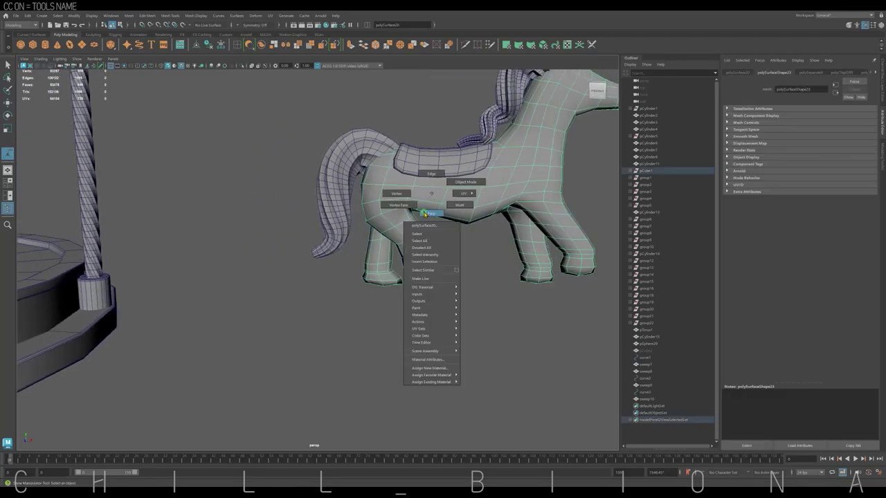
pyautogui.press('w')
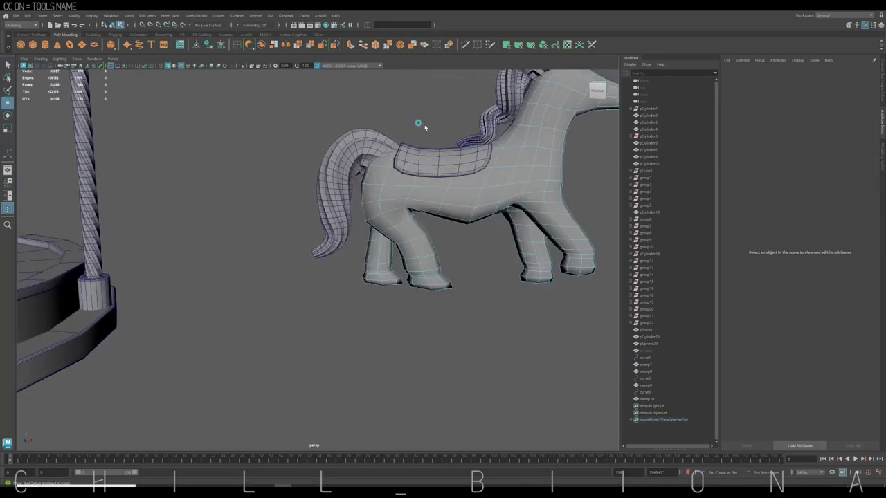
pyautogui.click(422, 188)
pyautogui.hotkey('ctrl', '1')
pyautogui.rightClick(420, 187)
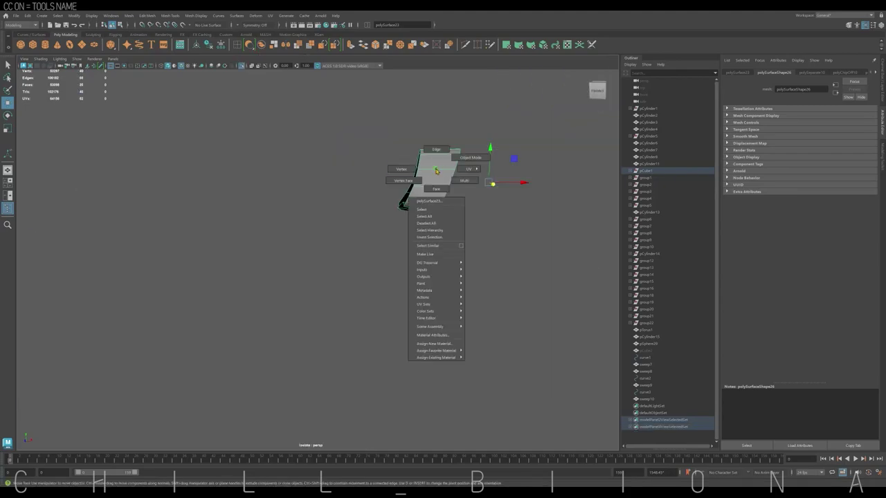
pyautogui.click(433, 229)
pyautogui.moveTo(433, 229)
pyautogui.keyDown('alt'); pyautogui.mouseDown()
pyautogui.moveTo(513, 235)
pyautogui.moveTo(431, 134)
pyautogui.mouseUp(); pyautogui.keyUp('alt')
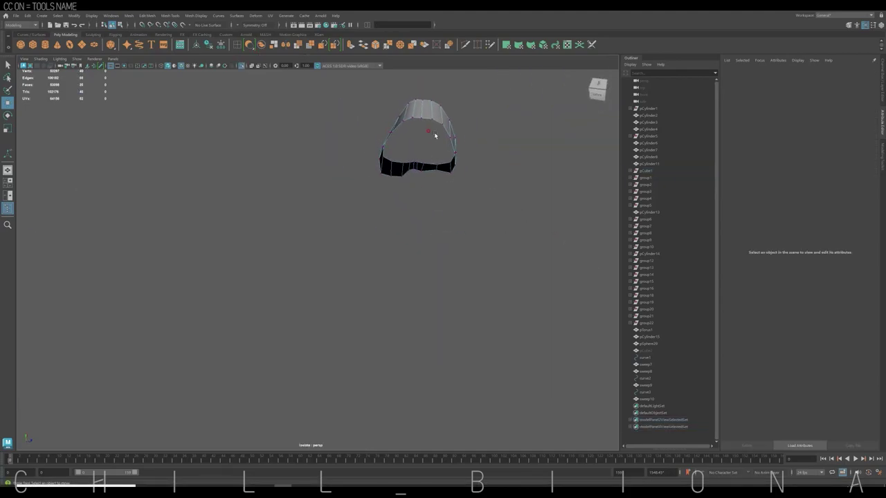
pyautogui.moveTo(422, 137); pyautogui.dragTo(415, 137, button='right')
pyautogui.hotkey('ctrl', '1')
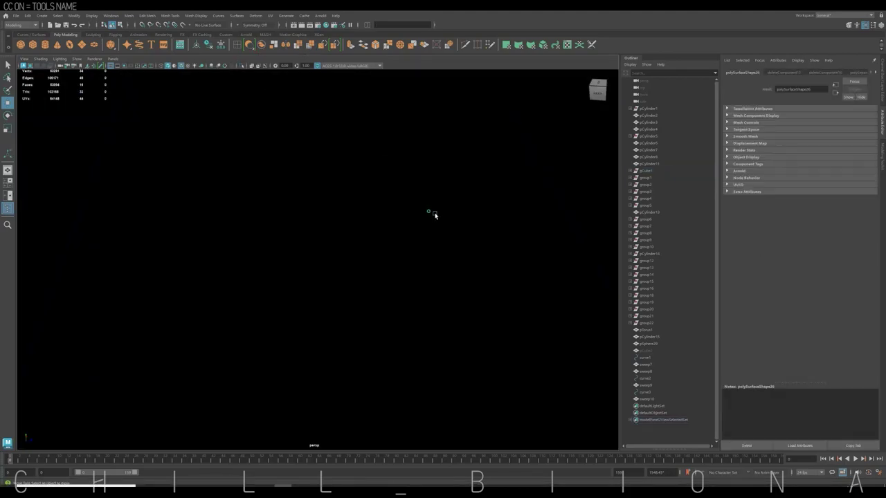
# Select the strap's lower end faces in isolation and extrude them with Ctrl+E
pyautogui.moveTo(459, 179); pyautogui.dragTo(454, 183, button='right')
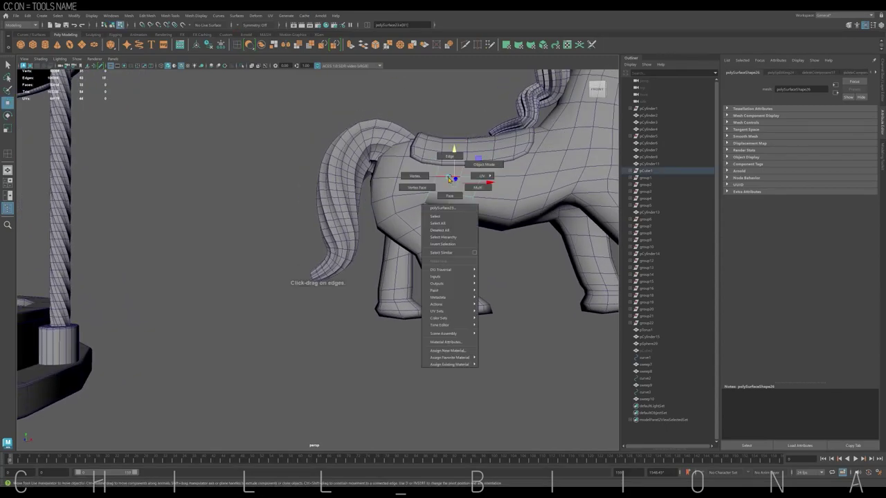
pyautogui.click(455, 184)
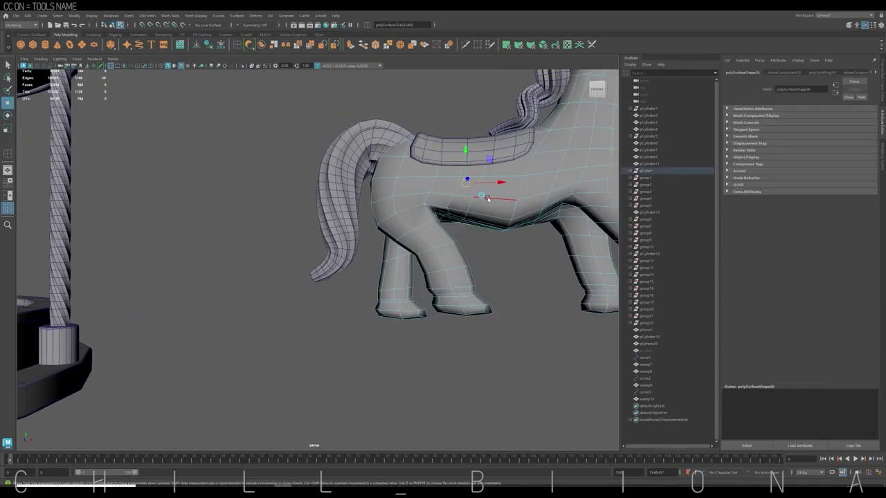
pyautogui.hotkey('ctrl', '1')
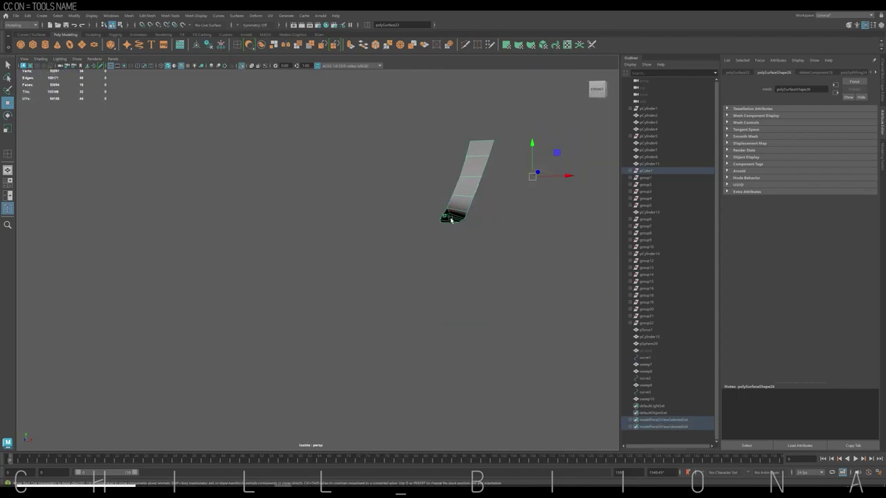
pyautogui.keyDown('alt'); pyautogui.moveTo(450, 214); pyautogui.dragTo(451, 257); pyautogui.keyUp('alt')
pyautogui.moveTo(450, 258); pyautogui.dragTo(457, 207, button='right')
pyautogui.moveTo(456, 208)
pyautogui.keyDown('alt'); pyautogui.mouseDown()
pyautogui.moveTo(332, 253)
pyautogui.moveTo(297, 291)
pyautogui.mouseUp(); pyautogui.keyUp('alt')
pyautogui.click(285, 249)
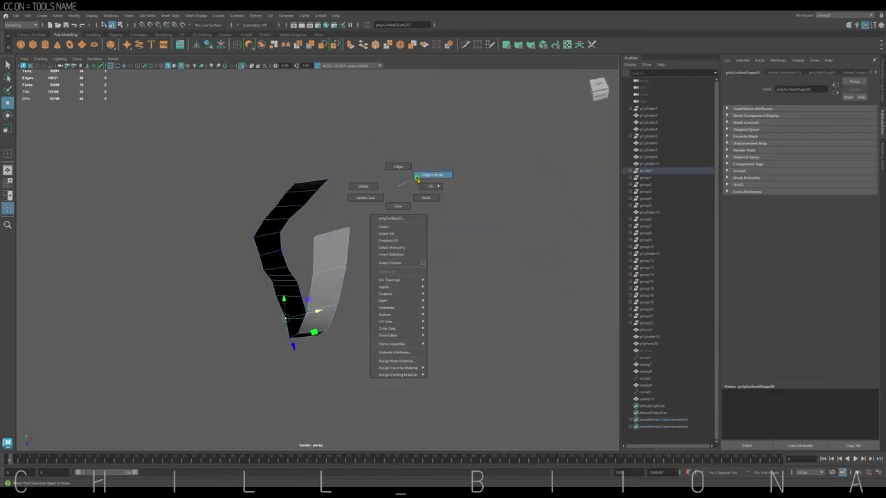
pyautogui.moveTo(395, 200); pyautogui.dragTo(365, 247, button='right')
pyautogui.hotkey('ctrl', '1')
pyautogui.keyDown('alt'); pyautogui.moveTo(365, 246); pyautogui.dragTo(505, 239); pyautogui.keyUp('alt')
pyautogui.hotkey('ctrl', 'e')
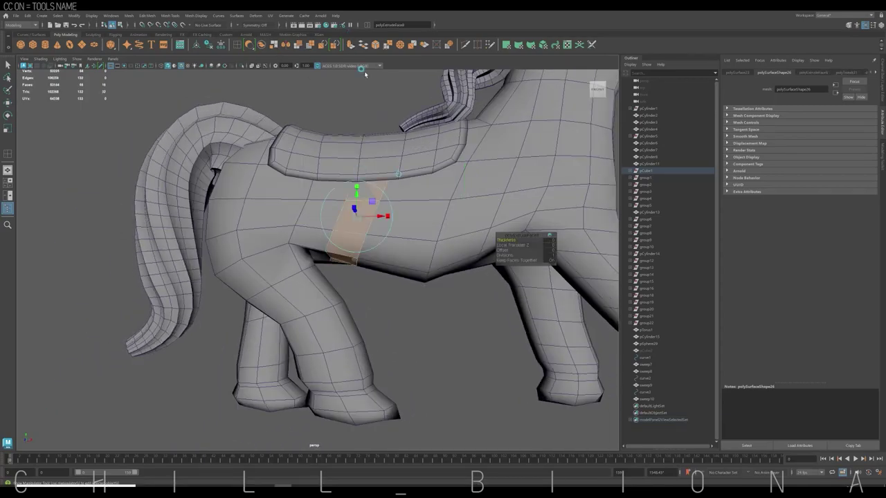
# Select the strap faces below the saddle and check the strap from several angles
pyautogui.click(360, 89)
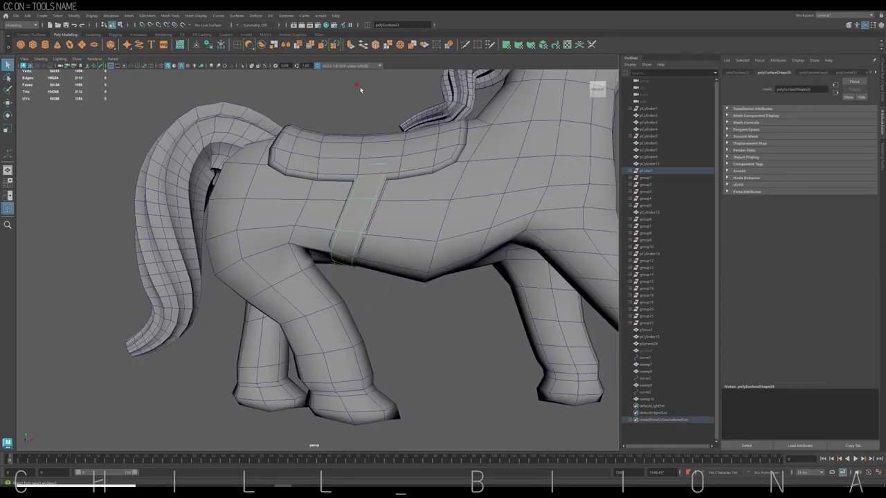
pyautogui.moveTo(379, 143); pyautogui.dragTo(377, 188, button='right')
pyautogui.click(376, 166)
pyautogui.keyDown('alt'); pyautogui.moveTo(431, 164); pyautogui.dragTo(213, 195); pyautogui.keyUp('alt')
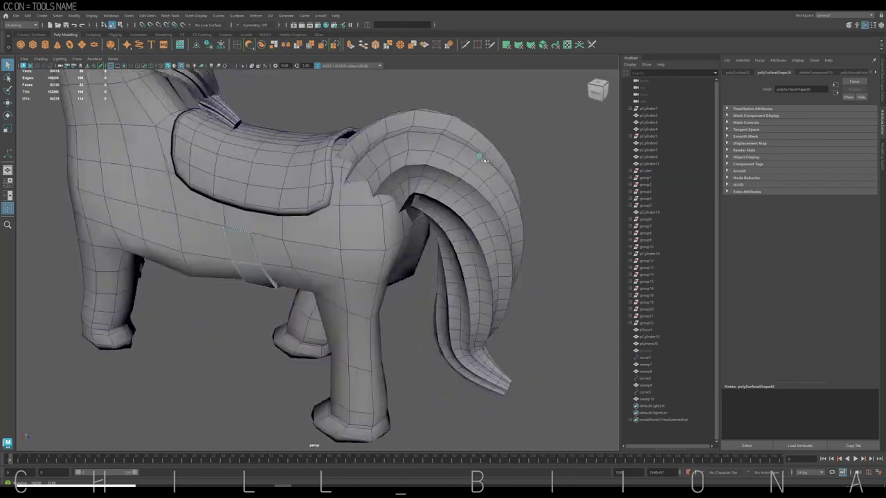
pyautogui.keyDown('alt'); pyautogui.moveTo(378, 188); pyautogui.dragTo(381, 161); pyautogui.keyUp('alt')
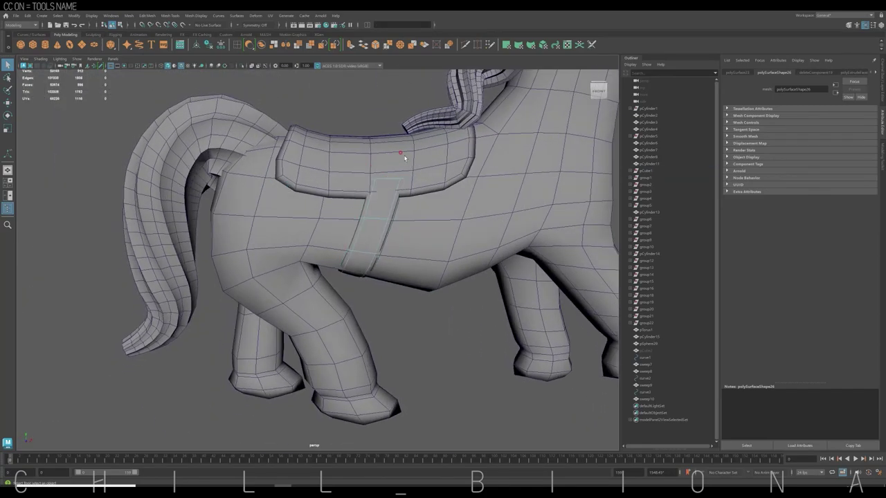
pyautogui.click(373, 228)
pyautogui.moveTo(387, 207)
pyautogui.keyDown('alt'); pyautogui.mouseDown()
pyautogui.moveTo(481, 227)
pyautogui.moveTo(330, 161)
pyautogui.mouseUp(); pyautogui.keyUp('alt')
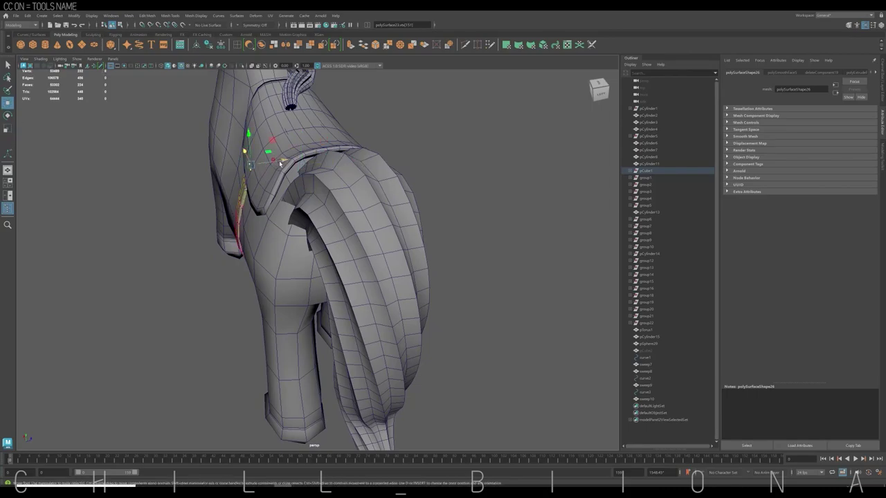
pyautogui.moveTo(294, 202)
pyautogui.keyDown('alt'); pyautogui.mouseDown()
pyautogui.moveTo(444, 187)
pyautogui.moveTo(432, 174)
pyautogui.moveTo(435, 202)
pyautogui.moveTo(311, 177)
pyautogui.moveTo(415, 207)
pyautogui.moveTo(310, 208)
pyautogui.moveTo(364, 220)
pyautogui.mouseUp(); pyautogui.keyUp('alt')
# Frame the whole horse and view it from a rear three-quarter angle
pyautogui.scroll(2, 311, 177)
pyautogui.scroll(-3, 312, 177)
pyautogui.scroll(3, 311, 208)
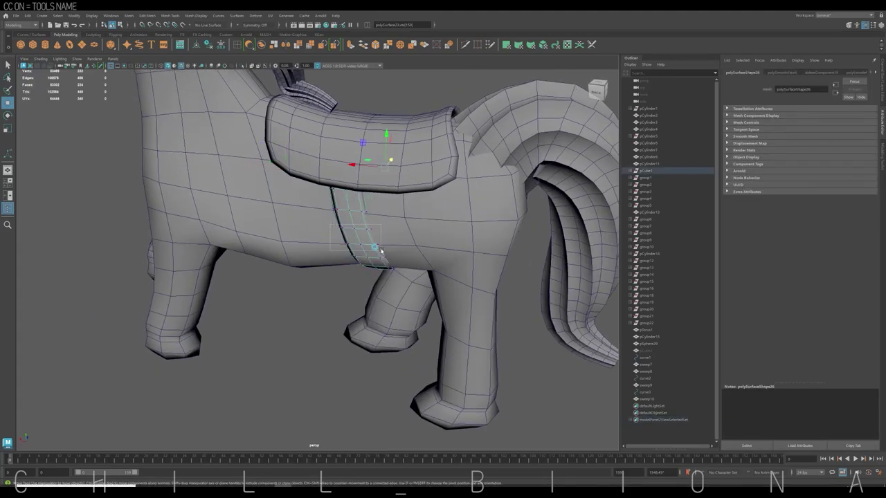
pyautogui.moveTo(379, 251)
pyautogui.keyDown('alt'); pyautogui.mouseDown()
pyautogui.moveTo(352, 252)
pyautogui.moveTo(356, 244)
pyautogui.mouseUp(); pyautogui.keyUp('alt')
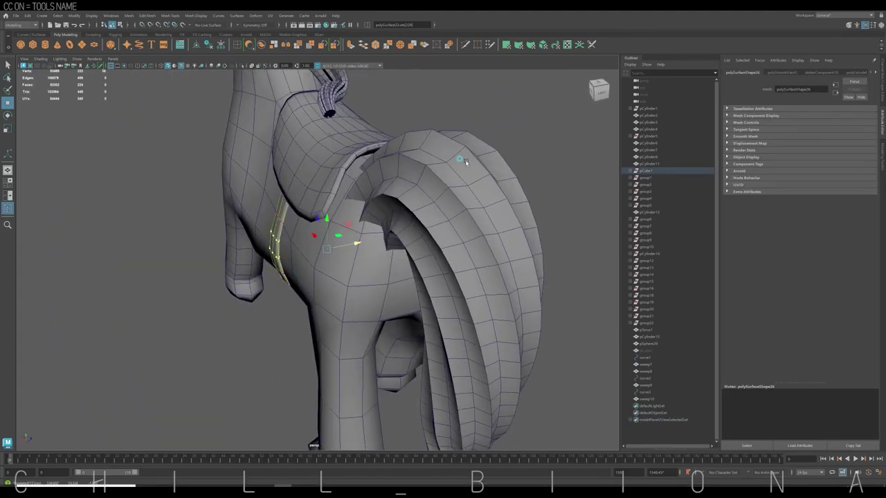
pyautogui.press('a')
pyautogui.moveTo(320, 198)
pyautogui.keyDown('alt'); pyautogui.mouseDown()
pyautogui.moveTo(367, 217)
pyautogui.moveTo(354, 220)
pyautogui.moveTo(387, 208)
pyautogui.moveTo(387, 241)
pyautogui.moveTo(368, 236)
pyautogui.mouseUp(); pyautogui.keyUp('alt')
pyautogui.doubleClick(401, 216)
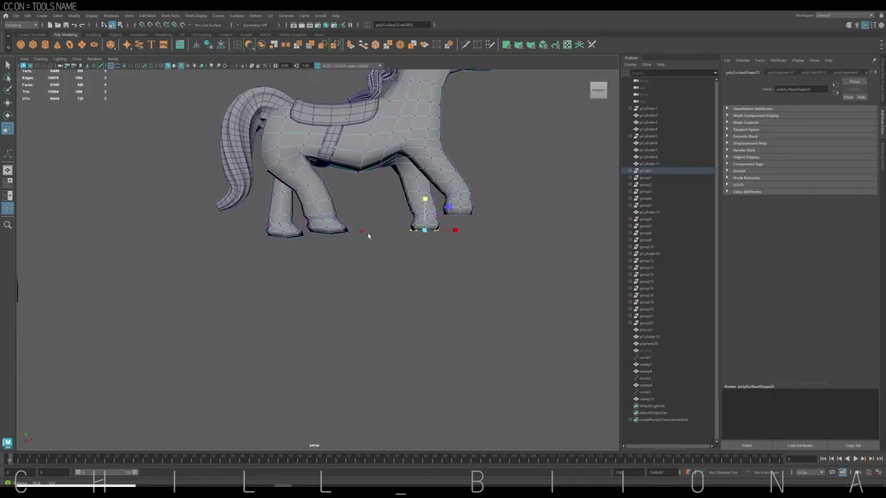
pyautogui.doubleClick(338, 233)
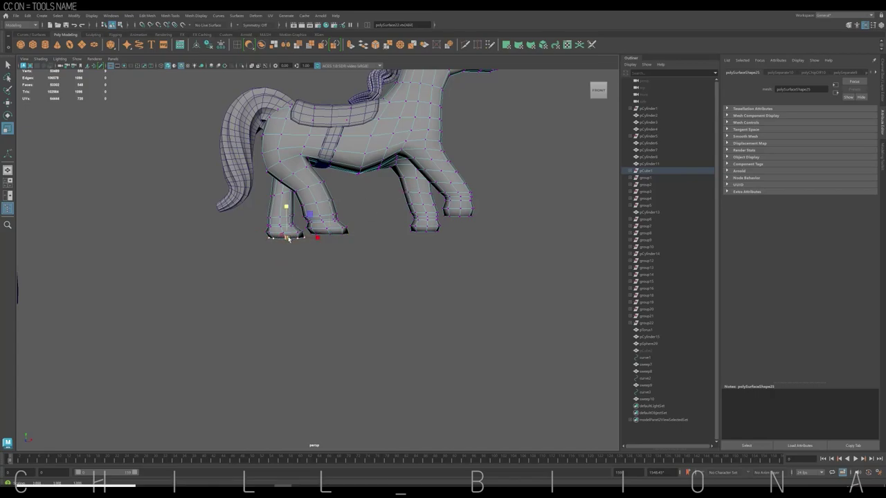
pyautogui.doubleClick(331, 235)
pyautogui.click(358, 241)
pyautogui.scroll(-3, 359, 241)
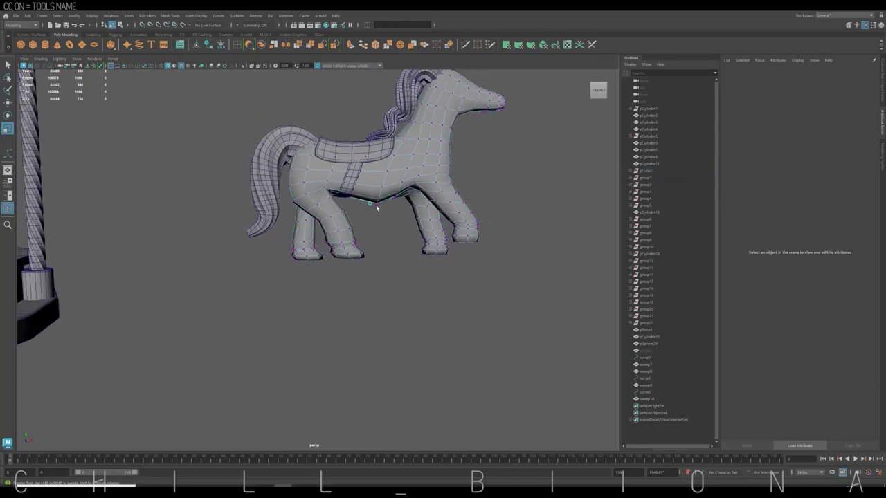
pyautogui.moveTo(358, 241)
pyautogui.keyDown('alt'); pyautogui.mouseDown()
pyautogui.moveTo(467, 227)
pyautogui.moveTo(280, 229)
pyautogui.moveTo(132, 47)
pyautogui.mouseUp(); pyautogui.keyUp('alt')
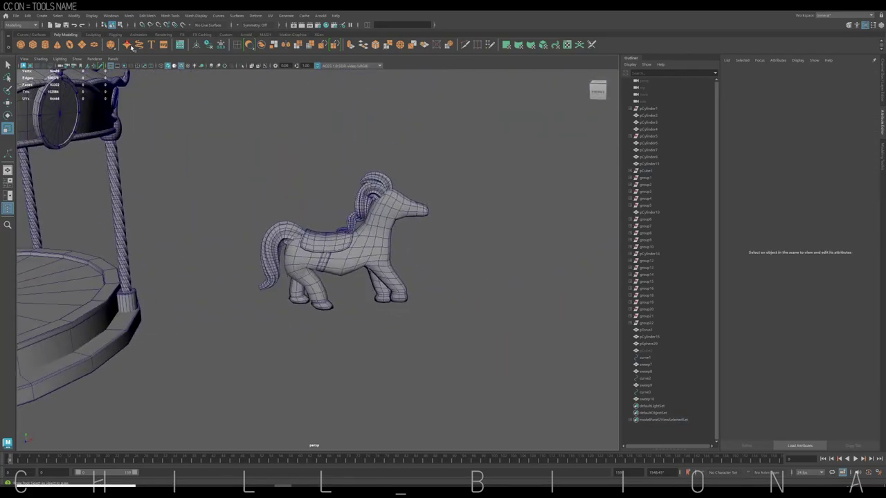
# Create a thin bevelled cylinder and scale it down into a small eye disc
pyautogui.moveTo(360, 348); pyautogui.dragTo(361, 319)
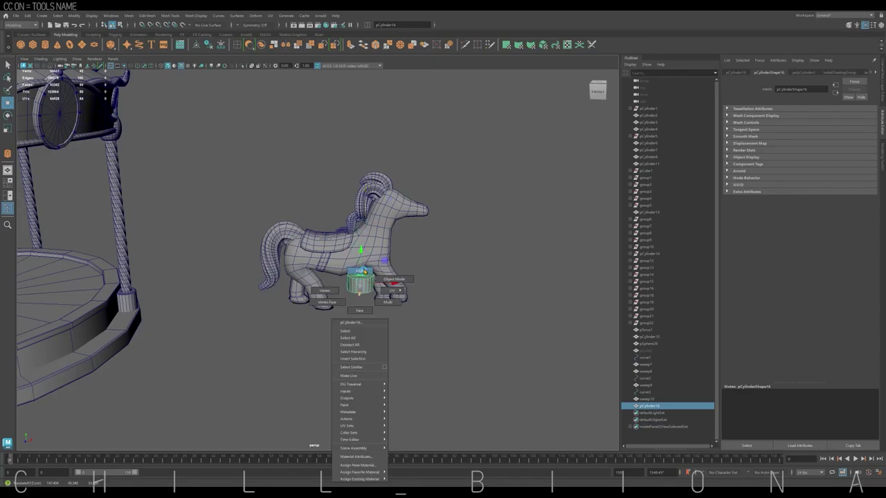
pyautogui.keyDown('shift'); pyautogui.moveTo(355, 299); pyautogui.dragTo(373, 308, button='right'); pyautogui.keyUp('shift')
pyautogui.press('f')
pyautogui.keyDown('alt'); pyautogui.moveTo(514, 245); pyautogui.dragTo(316, 306, button='right'); pyautogui.keyUp('alt')
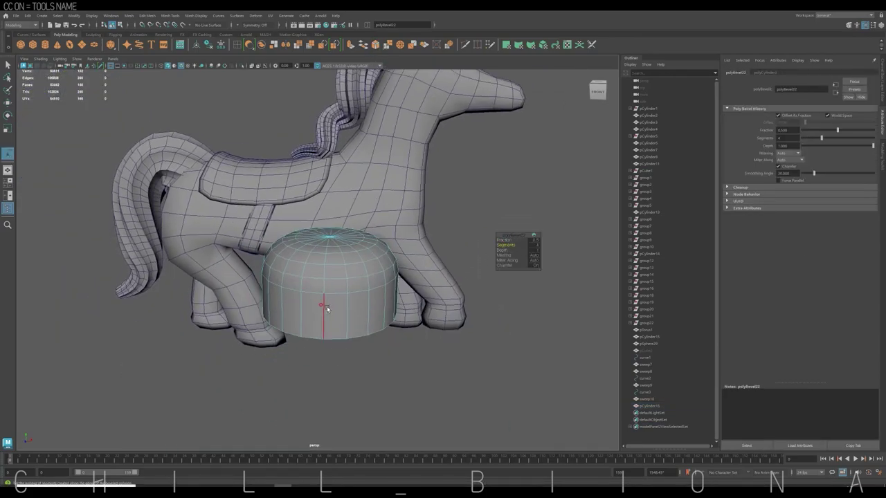
pyautogui.press('q')
pyautogui.keyDown('alt'); pyautogui.moveTo(316, 306); pyautogui.dragTo(417, 277); pyautogui.keyUp('alt')
pyautogui.press('r')
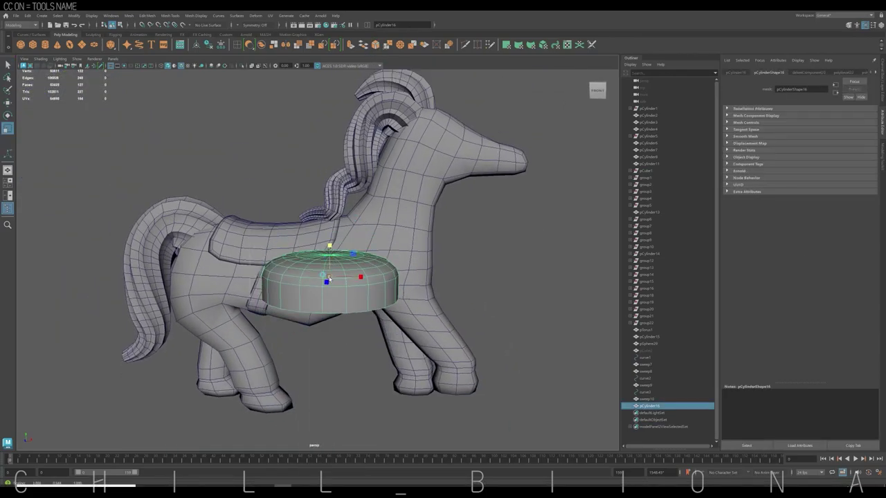
pyautogui.moveTo(329, 277)
pyautogui.mouseDown()
pyautogui.moveTo(304, 291)
pyautogui.moveTo(363, 133)
pyautogui.mouseUp()
# Move the eye disc onto the side of the horse's head, raising it higher
pyautogui.press('w')
pyautogui.keyDown('alt'); pyautogui.moveTo(363, 133); pyautogui.dragTo(386, 198, button='right'); pyautogui.keyUp('alt')
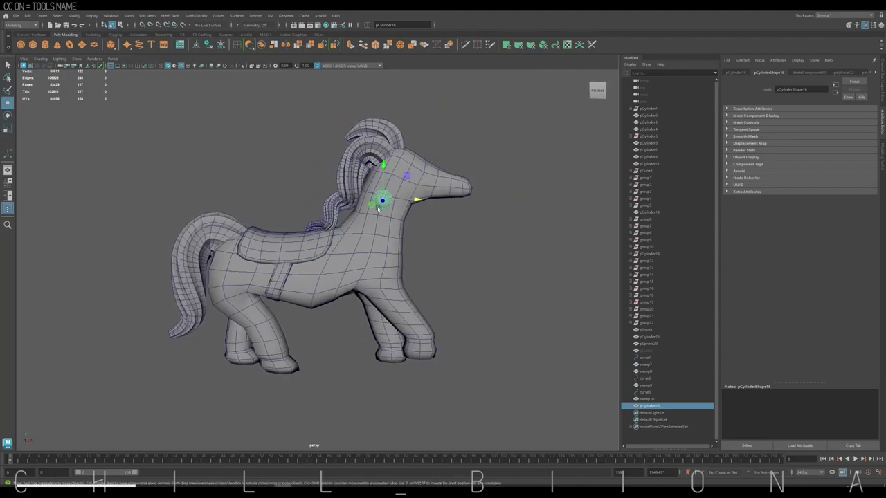
pyautogui.keyDown('alt'); pyautogui.moveTo(385, 198); pyautogui.dragTo(542, 133); pyautogui.keyUp('alt')
pyautogui.moveTo(533, 179)
pyautogui.keyDown('alt'); pyautogui.mouseDown()
pyautogui.moveTo(305, 252)
pyautogui.moveTo(324, 263)
pyautogui.mouseUp(); pyautogui.keyUp('alt')
pyautogui.press('f')
pyautogui.moveTo(324, 263)
pyautogui.keyDown('alt'); pyautogui.mouseDown(button='right')
pyautogui.moveTo(324, 276)
pyautogui.moveTo(296, 295)
pyautogui.mouseUp(button='right'); pyautogui.keyUp('alt')
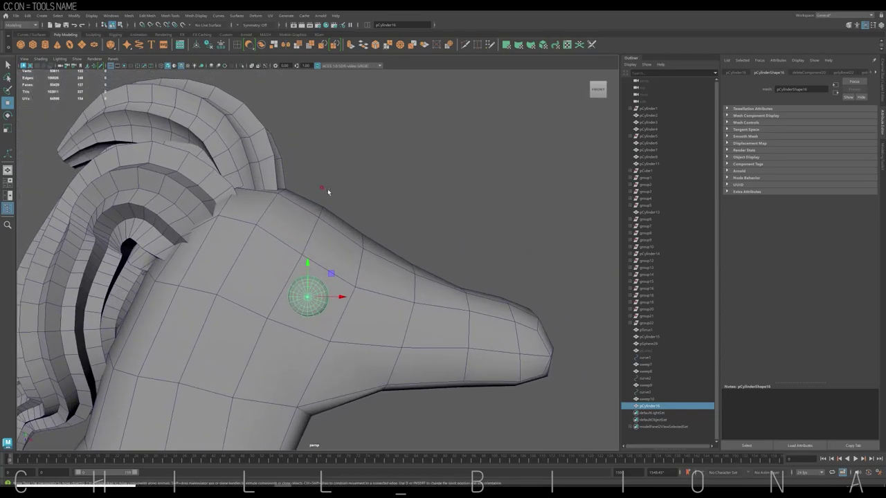
pyautogui.press('w')
pyautogui.moveTo(310, 296)
pyautogui.mouseDown()
pyautogui.moveTo(314, 258)
pyautogui.moveTo(326, 247)
pyautogui.mouseUp()
# Reselect the eye disc and rotate it to sit flat against the head
pyautogui.press('w')
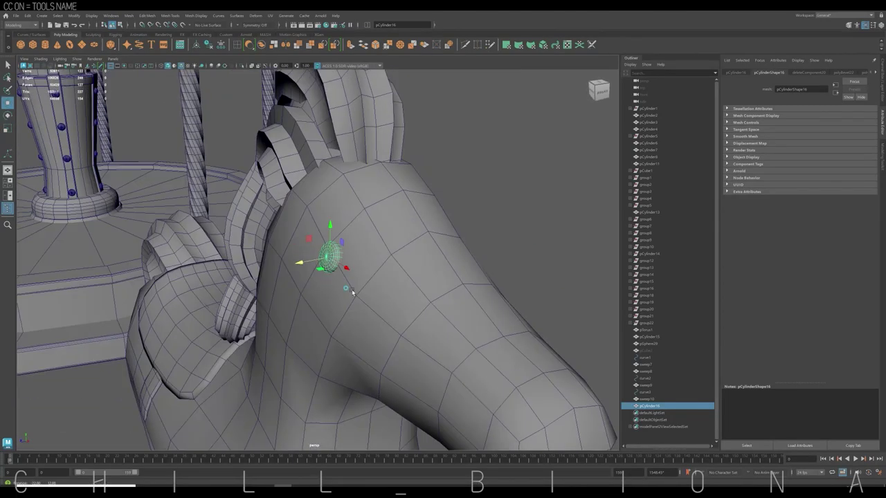
pyautogui.moveTo(351, 292)
pyautogui.keyDown('alt'); pyautogui.mouseDown()
pyautogui.moveTo(387, 263)
pyautogui.moveTo(429, 173)
pyautogui.moveTo(301, 272)
pyautogui.mouseUp(); pyautogui.keyUp('alt')
pyautogui.click(432, 167)
pyautogui.click(312, 261)
pyautogui.press('e')
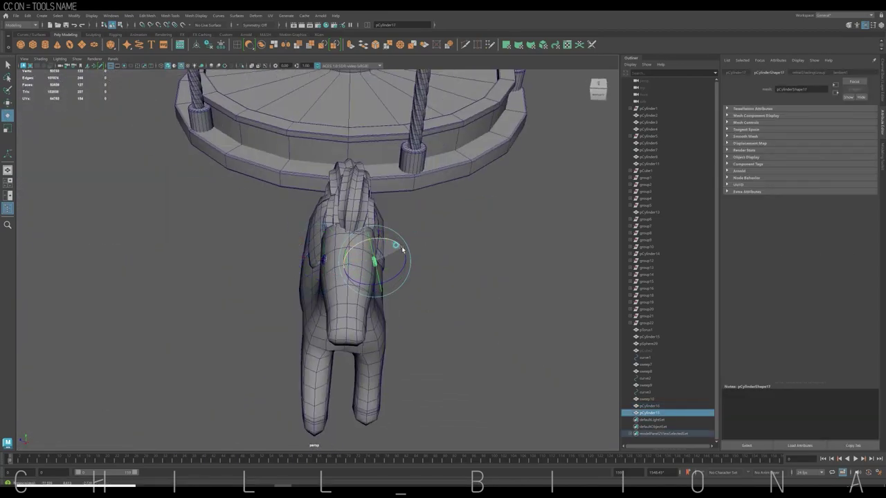
pyautogui.press('f')
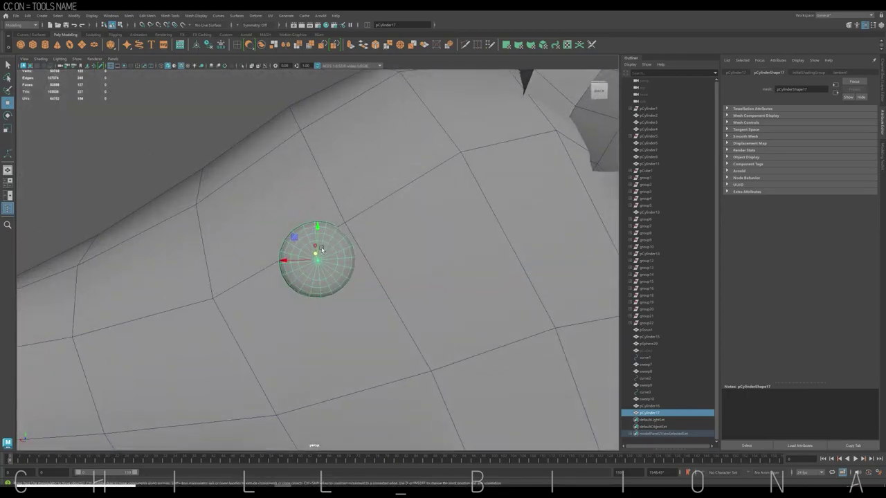
pyautogui.press('w')
pyautogui.scroll(-5, 381, 240)
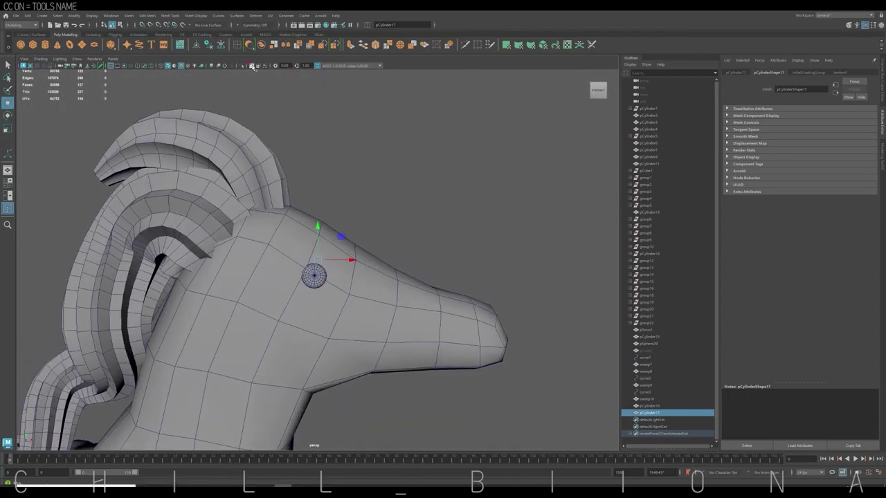
# Maximize the perspective view, then select the horse body and frame it
pyautogui.press('space')
pyautogui.keyDown('alt'); pyautogui.moveTo(443, 166); pyautogui.dragTo(476, 178); pyautogui.keyUp('alt')
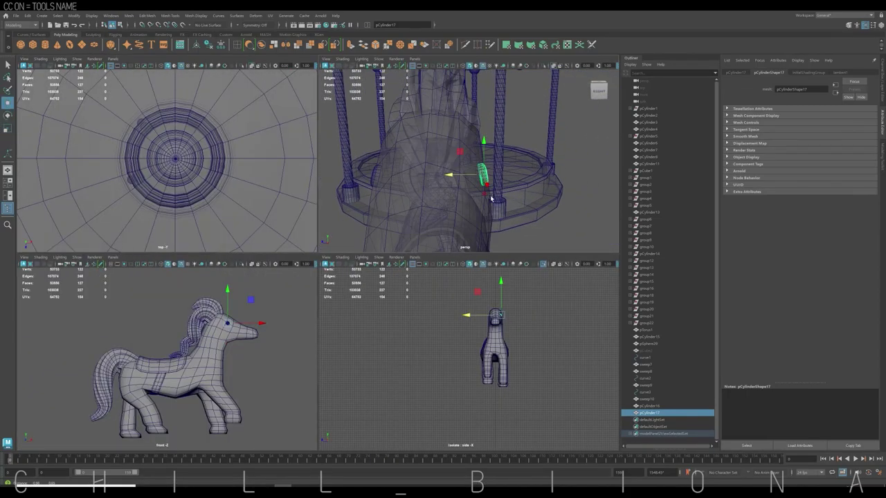
pyautogui.scroll(3, 477, 178)
pyautogui.press('space')
pyautogui.keyDown('alt'); pyautogui.moveTo(429, 202); pyautogui.dragTo(479, 216); pyautogui.keyUp('alt')
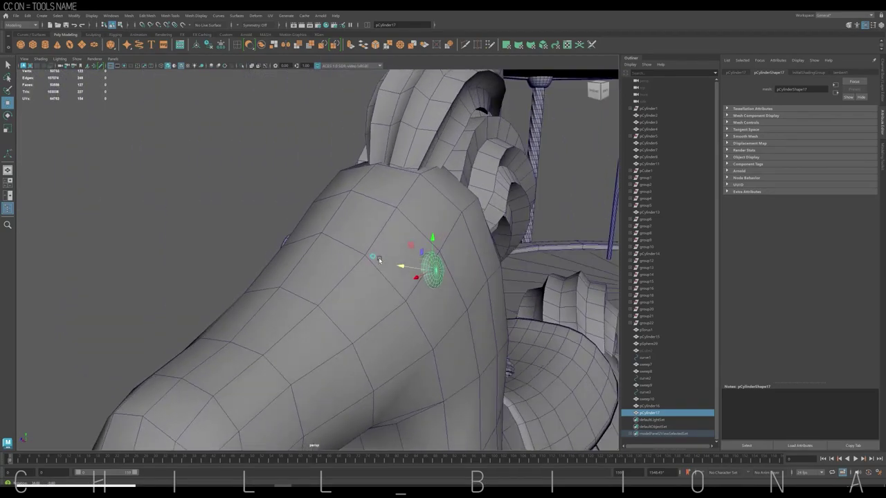
pyautogui.scroll(-5, 479, 215)
pyautogui.click(387, 225)
pyautogui.press('f')
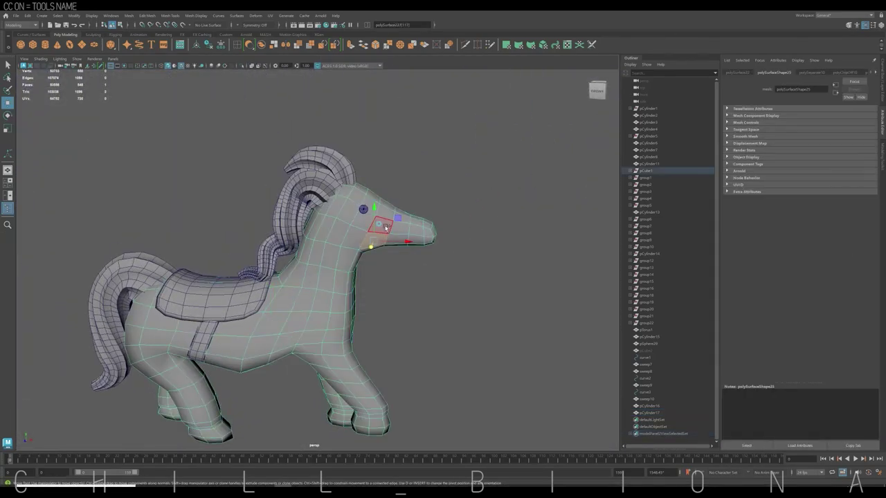
# Insert edge loops across the neck and snout, then extrude the snout band into a strap
pyautogui.keyDown('shift'); pyautogui.moveTo(445, 200); pyautogui.dragTo(524, 242, button='right'); pyautogui.keyUp('shift')
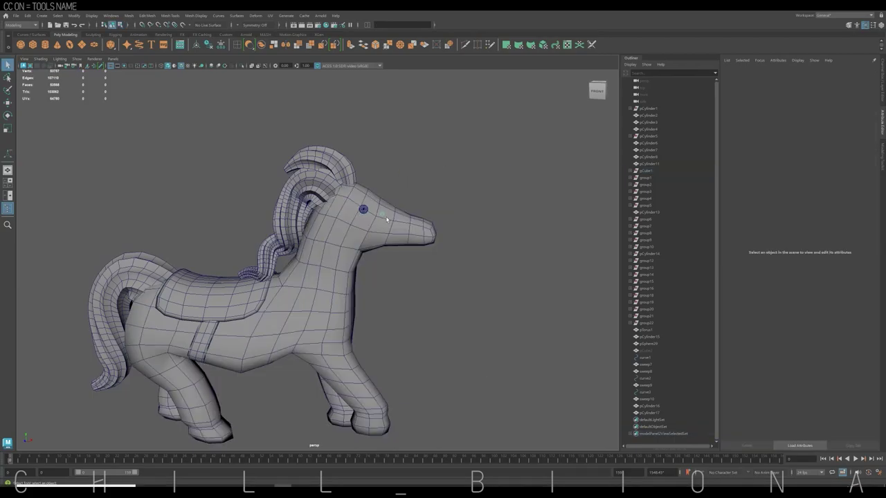
pyautogui.click(381, 220)
pyautogui.scroll(5, 443, 207)
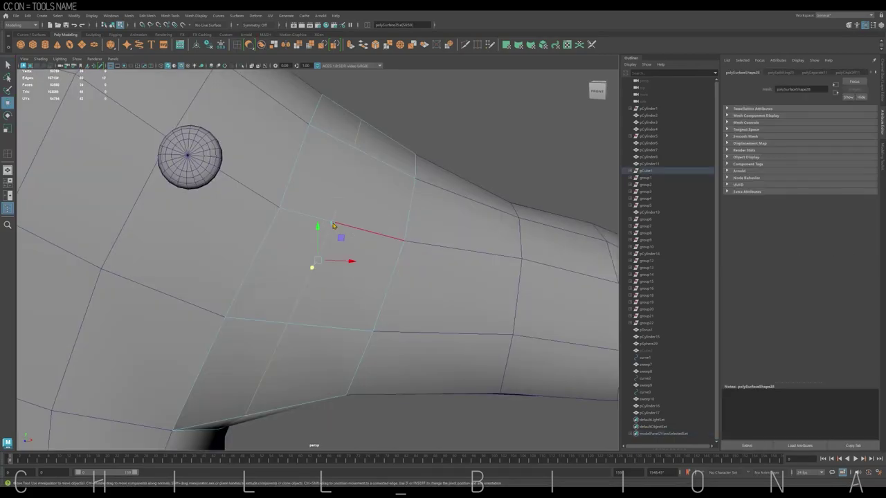
pyautogui.scroll(-4, 160, 211)
pyautogui.keyDown('ctrl'); pyautogui.click(319, 272); pyautogui.keyUp('ctrl')
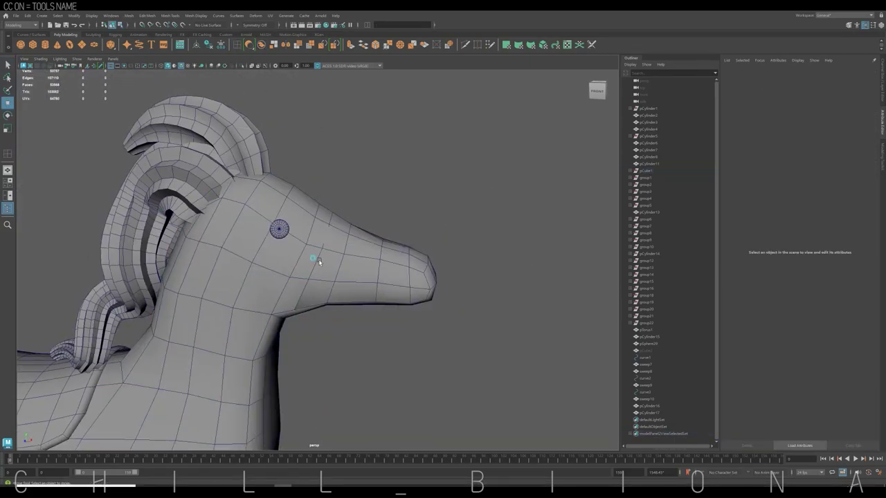
pyautogui.click(344, 53)
pyautogui.press('q')
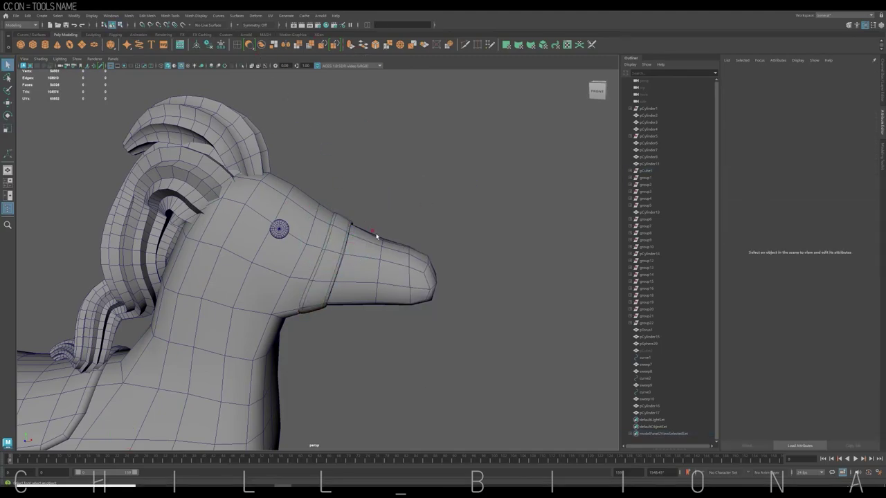
# Select the neck face band and extrude it with Ctrl+E into a collar
pyautogui.keyDown('alt'); pyautogui.moveTo(327, 261); pyautogui.dragTo(512, 183); pyautogui.keyUp('alt')
pyautogui.scroll(-3, 511, 183)
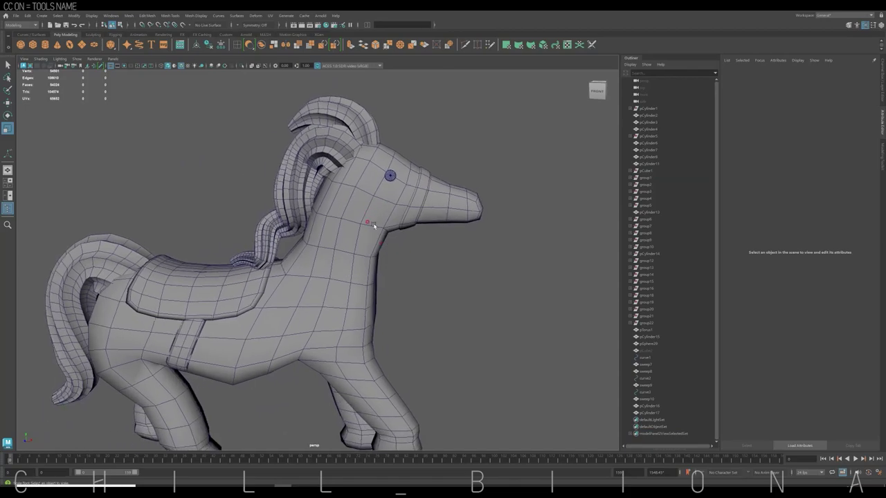
pyautogui.click(366, 238)
pyautogui.hotkey('ctrl', 'z')
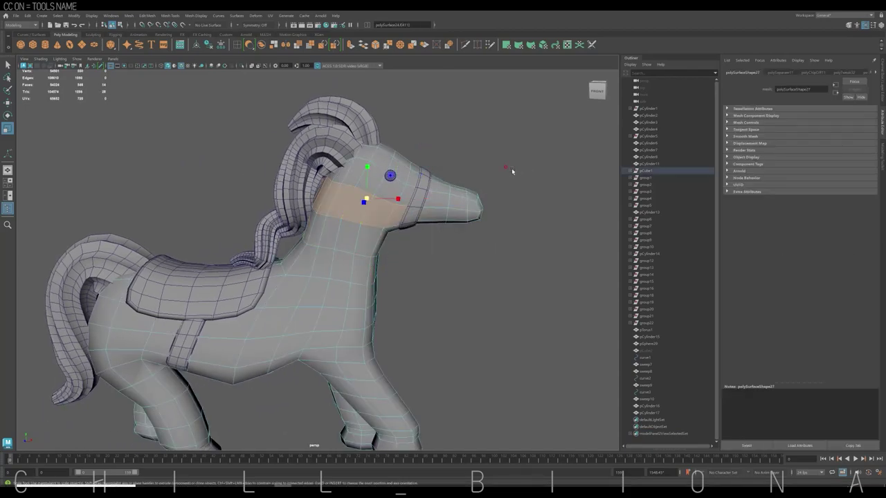
pyautogui.click(388, 45)
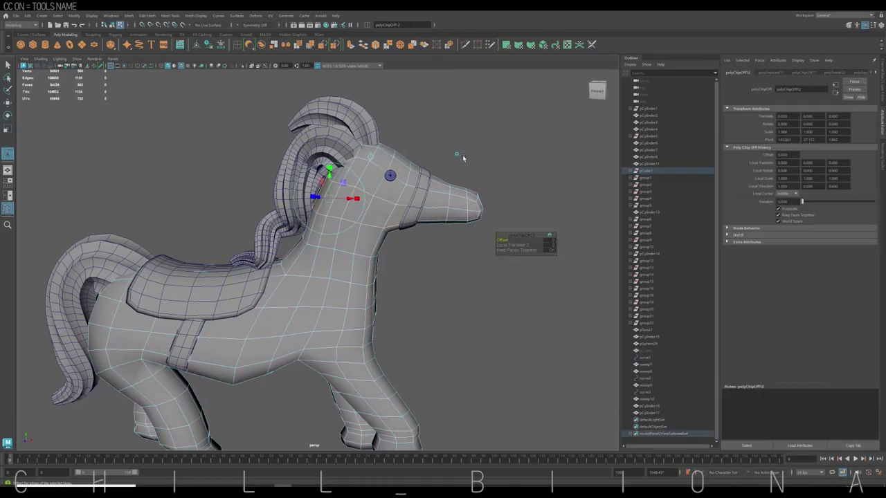
pyautogui.press('w')
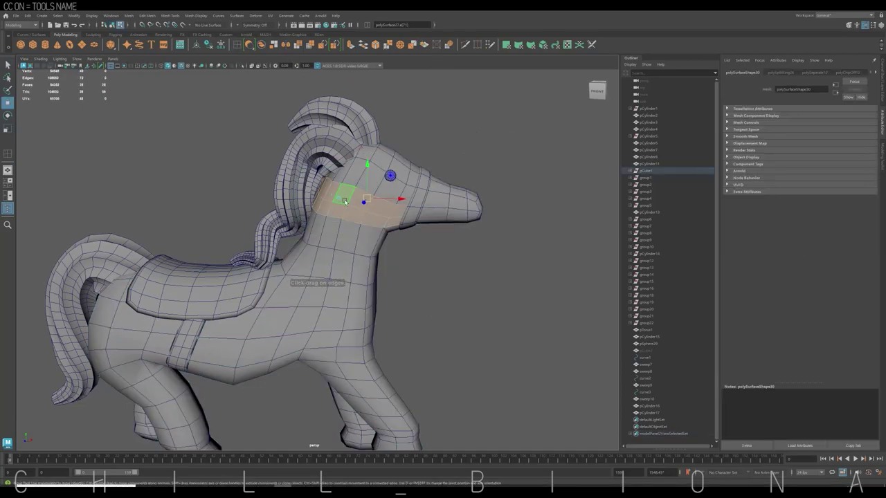
pyautogui.hotkey('ctrl', 'z')
pyautogui.hotkey('ctrl', 'e')
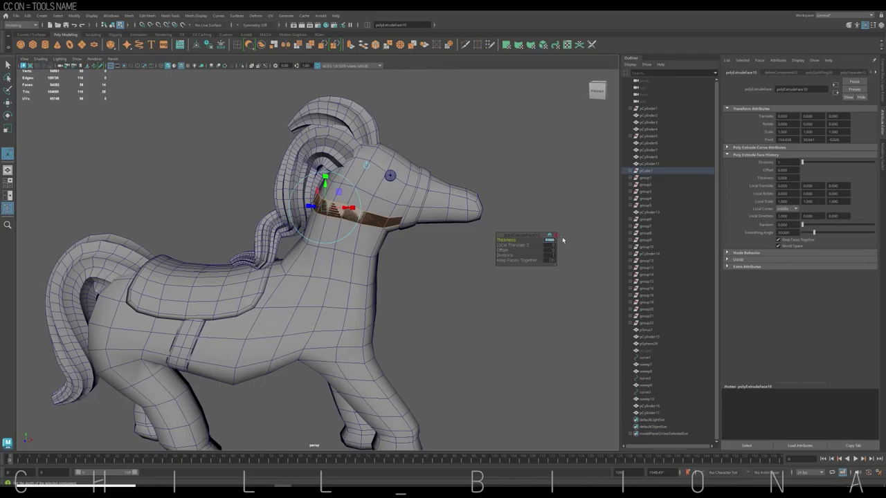
pyautogui.press('q')
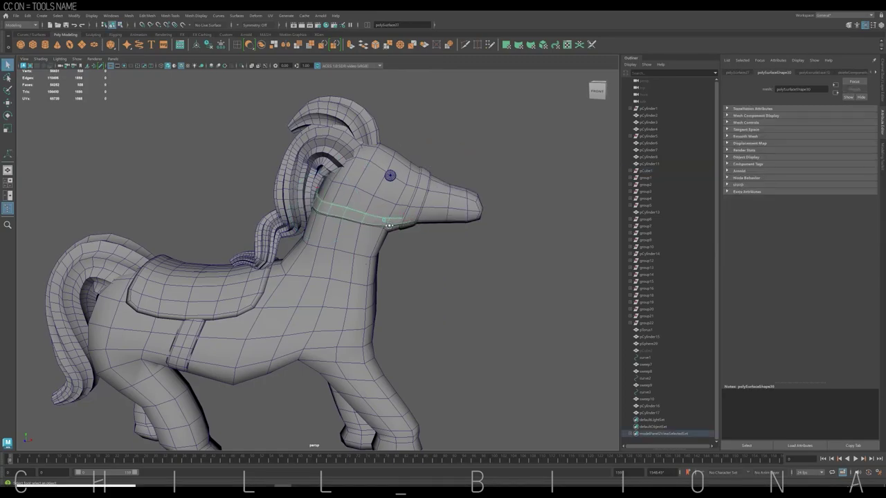
# Smooth the collar band around the horse's neck and clear the selection
pyautogui.rightClick(390, 225)
pyautogui.click(397, 249)
pyautogui.moveTo(398, 228)
pyautogui.keyDown('alt'); pyautogui.mouseDown()
pyautogui.moveTo(361, 217)
pyautogui.moveTo(455, 147)
pyautogui.moveTo(496, 135)
pyautogui.mouseUp(); pyautogui.keyUp('alt')
pyautogui.click(296, 49)
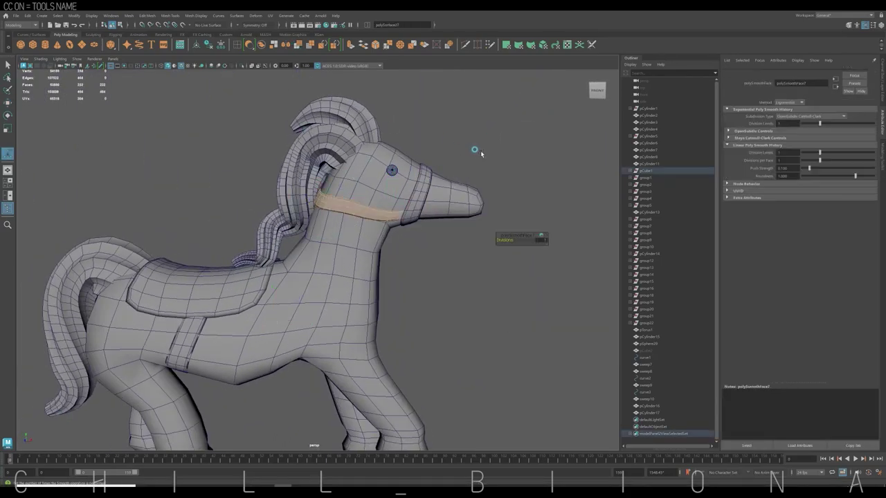
pyautogui.click(530, 211)
pyautogui.scroll(-3, 443, 243)
pyautogui.scroll(-2, 444, 243)
# Group the horse's parts and place it inside the carousel, turned to follow the platform circle
pyautogui.moveTo(194, 152); pyautogui.dragTo(459, 369)
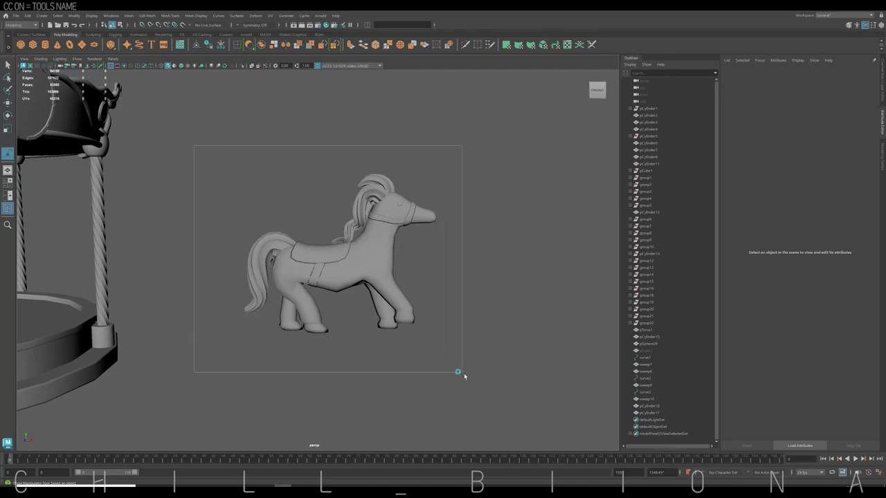
pyautogui.hotkey('ctrl', 'g')
pyautogui.scroll(-3, 311, 242)
pyautogui.press('w')
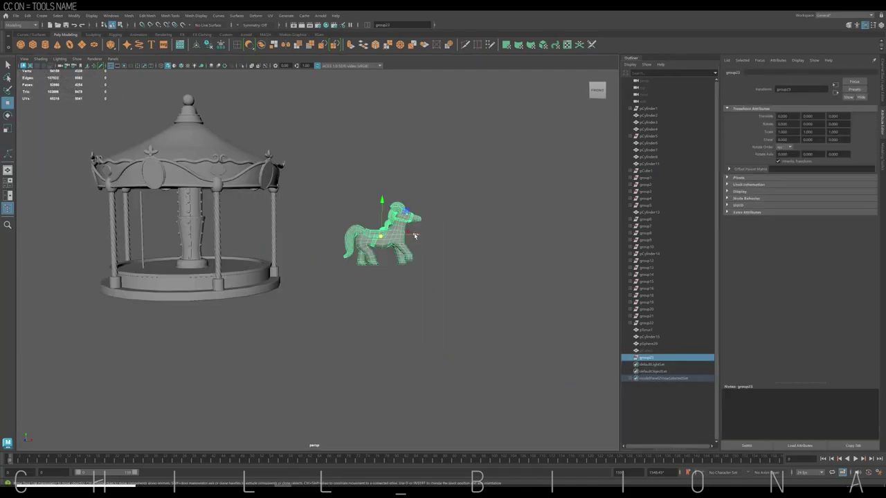
pyautogui.moveTo(395, 239); pyautogui.dragTo(159, 239)
pyautogui.scroll(2, 124, 280)
pyautogui.press('w')
pyautogui.moveTo(130, 279)
pyautogui.mouseDown()
pyautogui.moveTo(142, 266)
pyautogui.moveTo(207, 276)
pyautogui.mouseUp()
pyautogui.moveTo(257, 301); pyautogui.dragTo(245, 274)
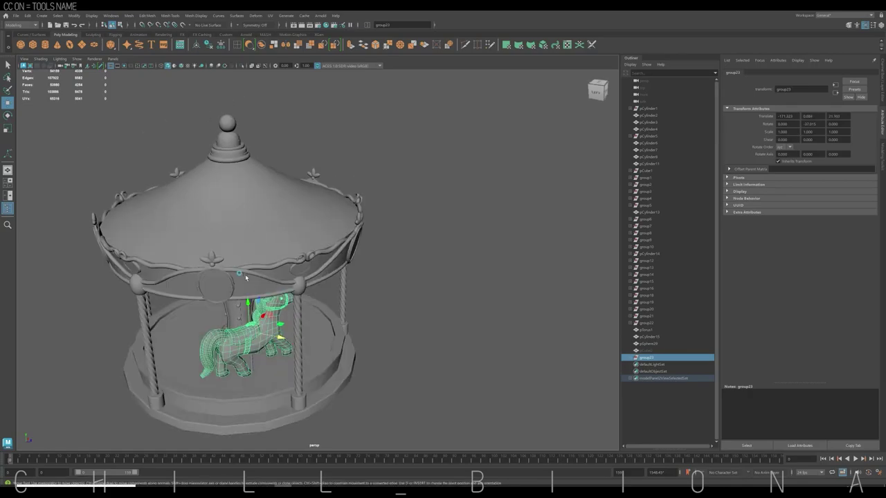
# Group the horse together with the pole beside it
pyautogui.moveTo(261, 314)
pyautogui.keyDown('alt'); pyautogui.mouseDown()
pyautogui.moveTo(366, 308)
pyautogui.moveTo(286, 222)
pyautogui.mouseUp(); pyautogui.keyUp('alt')
pyautogui.rightClick(286, 221)
pyautogui.click(285, 222)
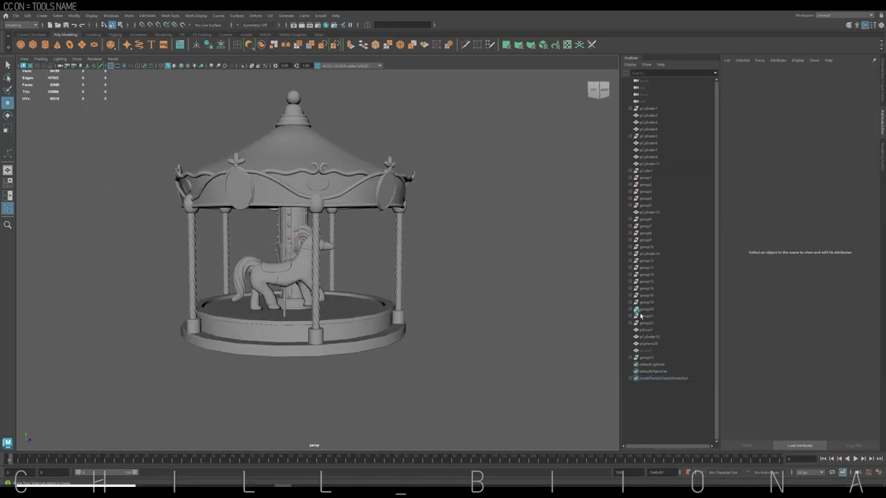
pyautogui.click(267, 265)
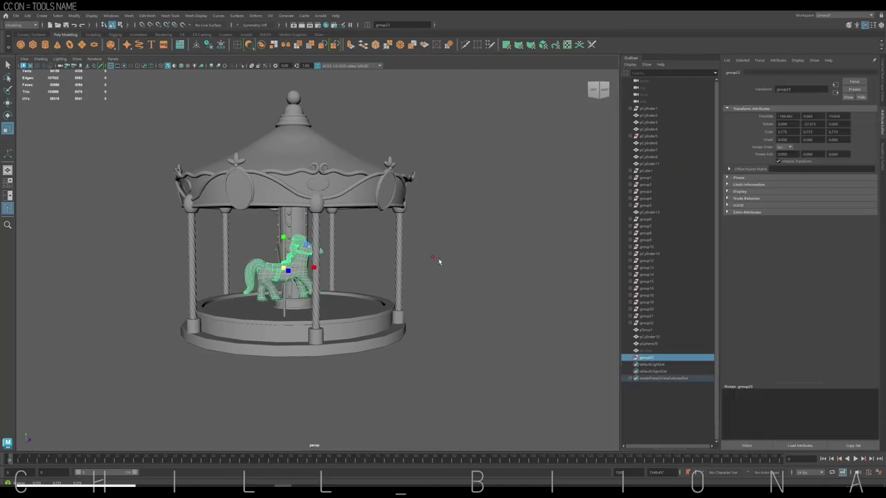
pyautogui.keyDown('alt'); pyautogui.moveTo(438, 261); pyautogui.dragTo(350, 247); pyautogui.keyUp('alt')
pyautogui.keyDown('alt'); pyautogui.moveTo(418, 302); pyautogui.dragTo(271, 310); pyautogui.keyUp('alt')
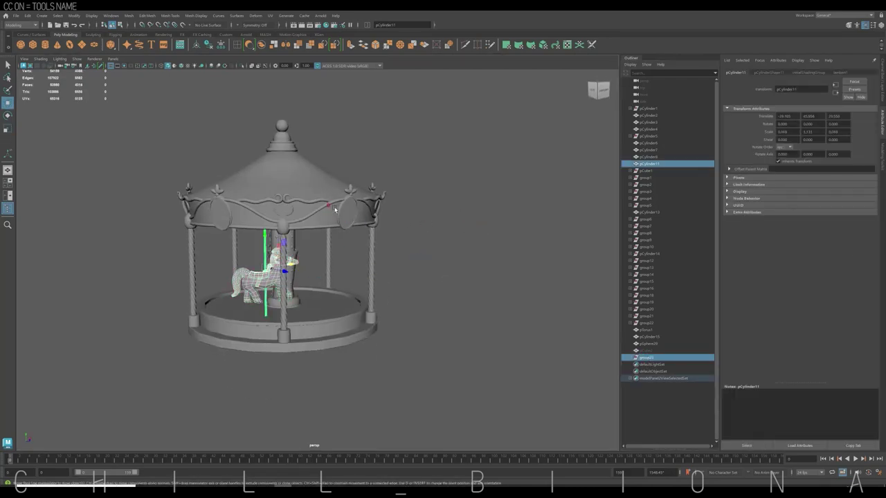
pyautogui.hotkey('ctrl', 'g')
# Rotate the horse-and-pole group around the carousel centre, duplicate it, and raise one horse up its pole
pyautogui.press('space')
pyautogui.scroll(3, 184, 151)
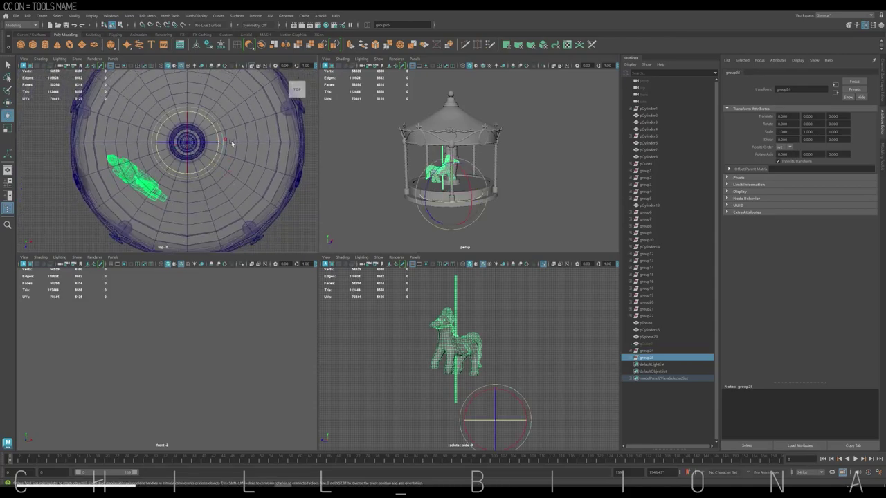
pyautogui.moveTo(232, 143)
pyautogui.mouseDown()
pyautogui.moveTo(222, 145)
pyautogui.moveTo(207, 117)
pyautogui.moveTo(164, 113)
pyautogui.mouseUp()
pyautogui.hotkey('ctrl', 'd')
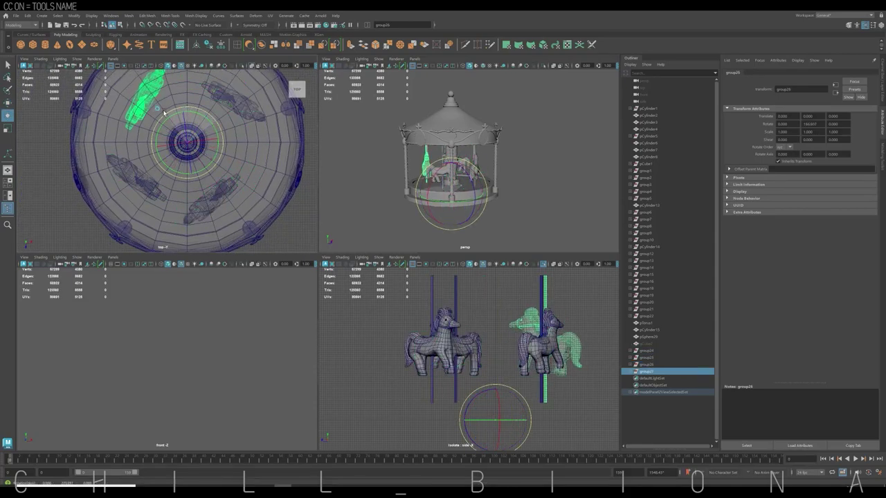
pyautogui.scroll(5, 484, 180)
pyautogui.scroll(3, 491, 181)
pyautogui.click(495, 181)
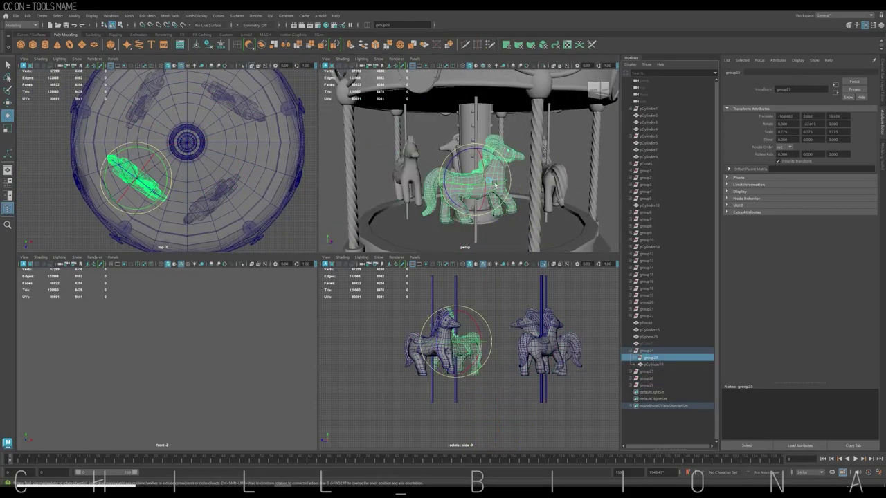
pyautogui.press('w')
pyautogui.moveTo(480, 158); pyautogui.dragTo(479, 129)
# Adjust the remaining horses, lowering the last one down its pole to stagger the heights
pyautogui.click(646, 378)
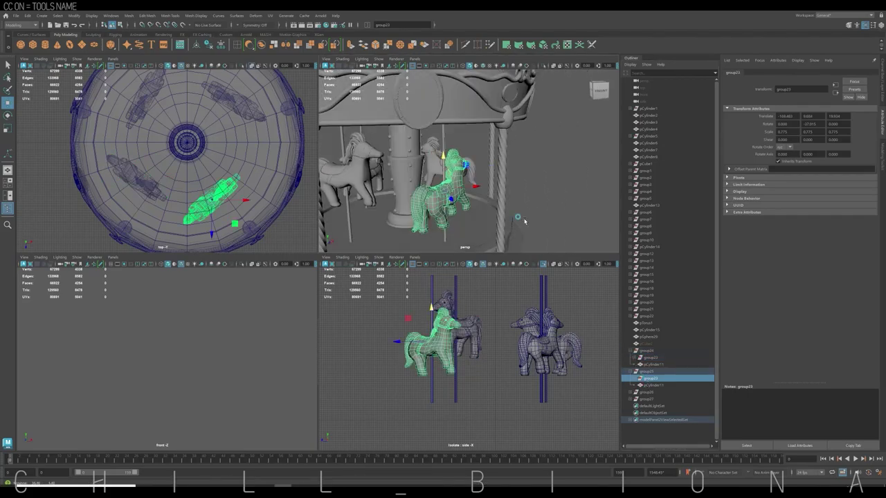
pyautogui.click(630, 392)
pyautogui.click(650, 399)
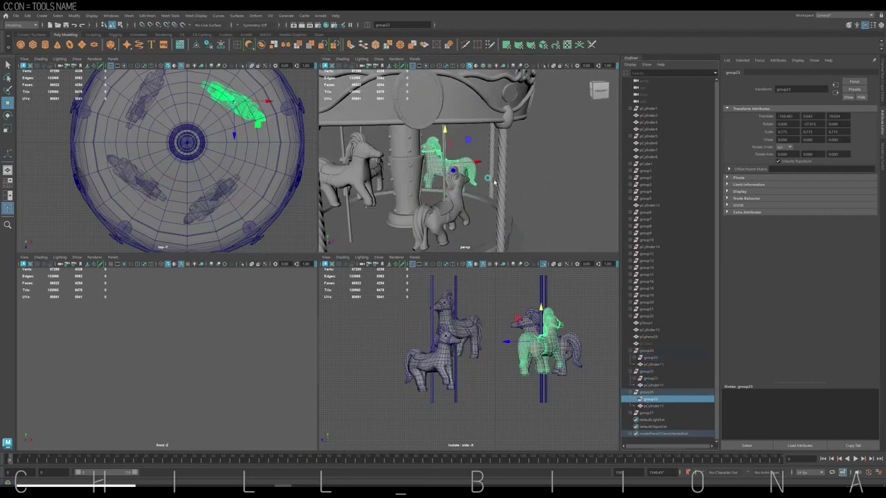
pyautogui.scroll(-5, 484, 139)
pyautogui.press('e')
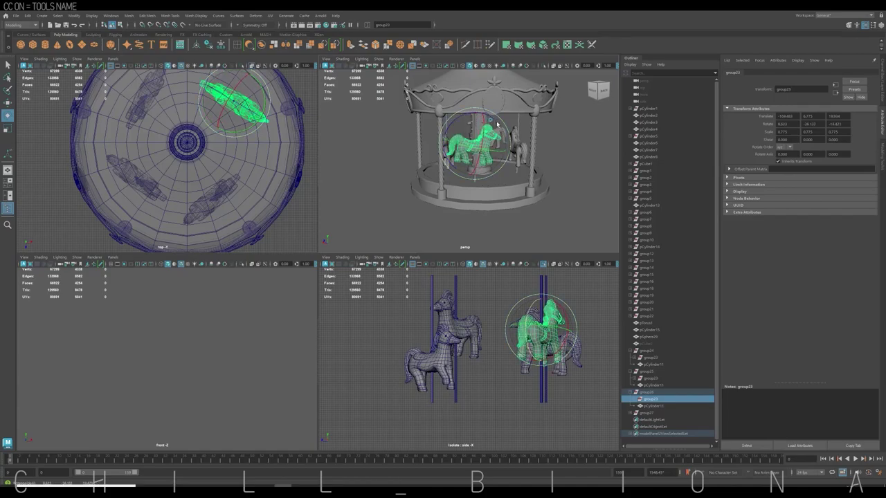
pyautogui.press('w')
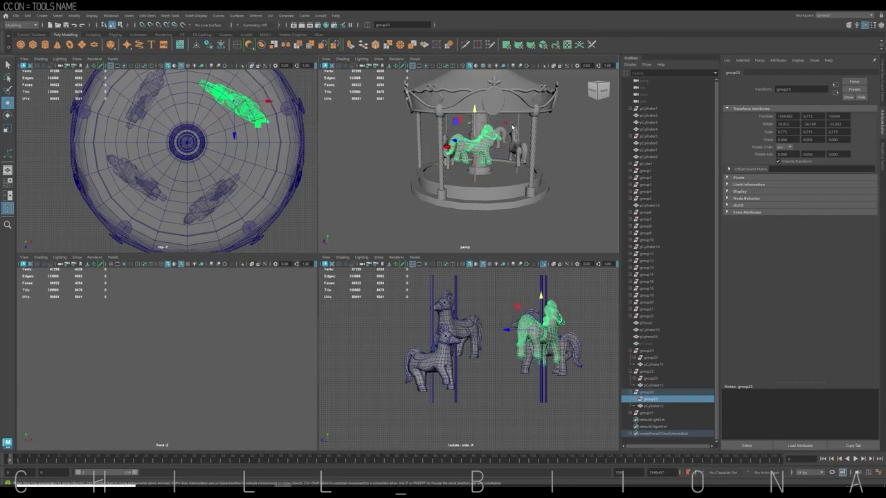
pyautogui.moveTo(512, 126)
pyautogui.keyDown('alt'); pyautogui.mouseDown()
pyautogui.moveTo(453, 161)
pyautogui.moveTo(526, 123)
pyautogui.mouseUp(); pyautogui.keyUp('alt')
pyautogui.scroll(-3, 452, 161)
pyautogui.click(525, 123)
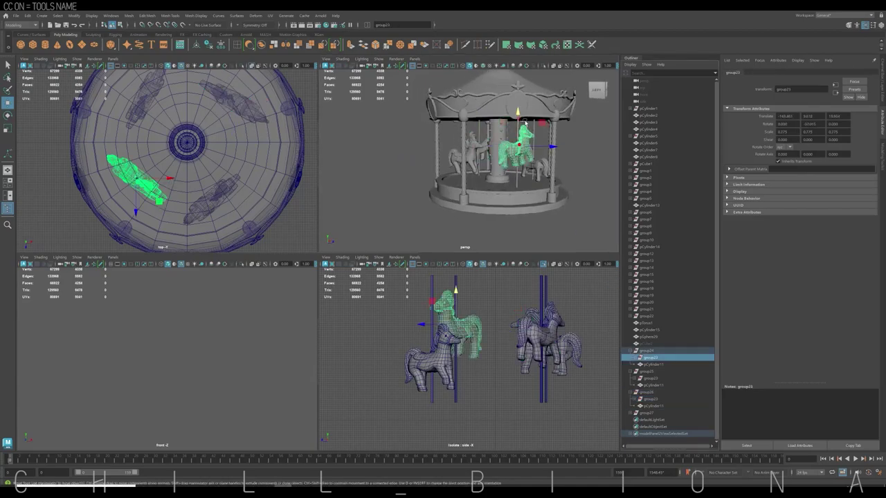
pyautogui.click(488, 152)
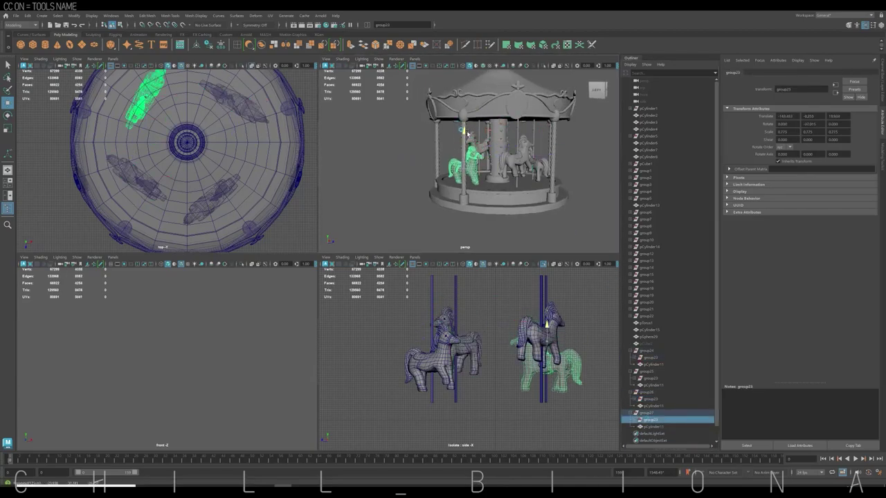
pyautogui.moveTo(466, 132)
pyautogui.keyDown('alt'); pyautogui.mouseDown()
pyautogui.moveTo(408, 249)
pyautogui.moveTo(397, 313)
pyautogui.mouseUp(); pyautogui.keyUp('alt')
pyautogui.press('space')
pyautogui.click(408, 248)
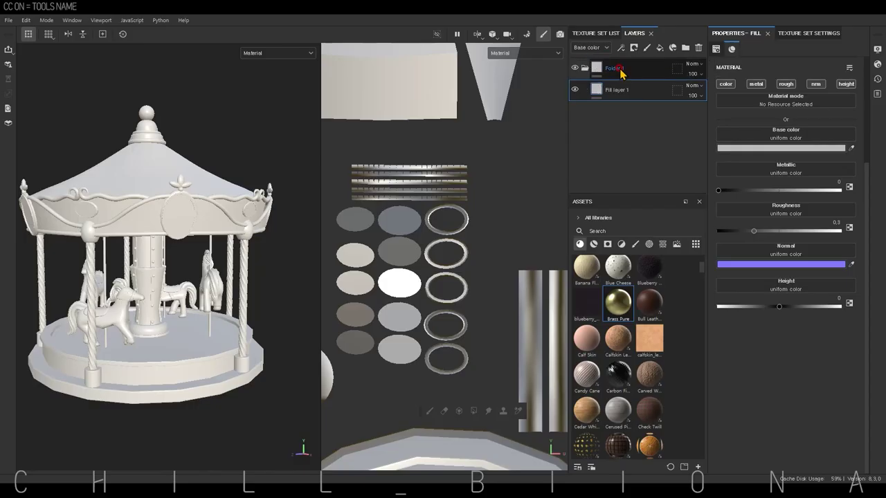
# Give Fill layer 1 a teal base colour with roughness 0.8
pyautogui.click(781, 147)
pyautogui.click(726, 294)
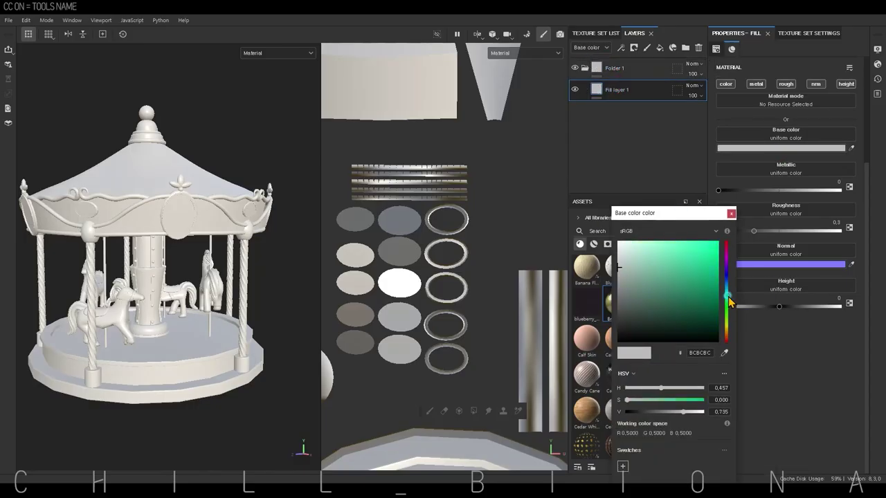
pyautogui.click(701, 284)
pyautogui.moveTo(726, 291); pyautogui.dragTo(726, 294)
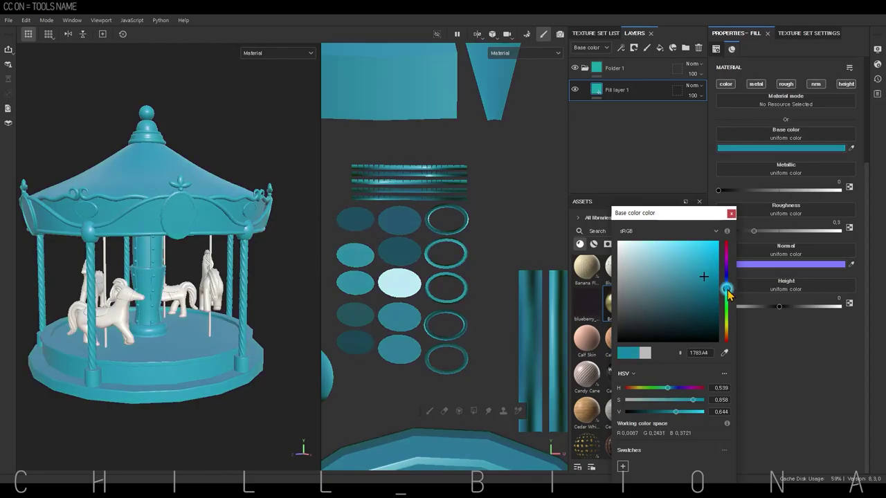
pyautogui.click(712, 276)
pyautogui.moveTo(675, 411); pyautogui.dragTo(681, 411)
pyautogui.click(816, 230)
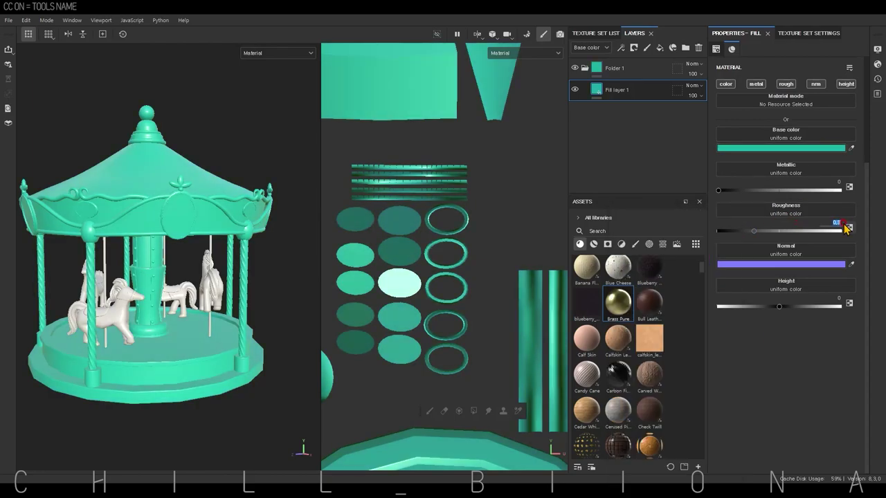
pyautogui.click(764, 149)
pyautogui.click(701, 263)
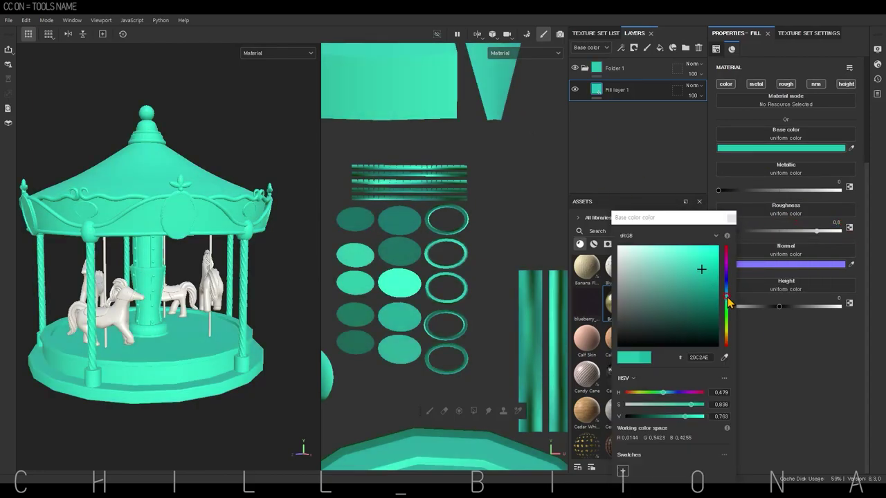
pyautogui.click(626, 90)
# Add a black mask to Fill layer 1, fill the bottom base ring teal, and add Folder 2
pyautogui.rightClick(629, 73)
pyautogui.click(613, 93)
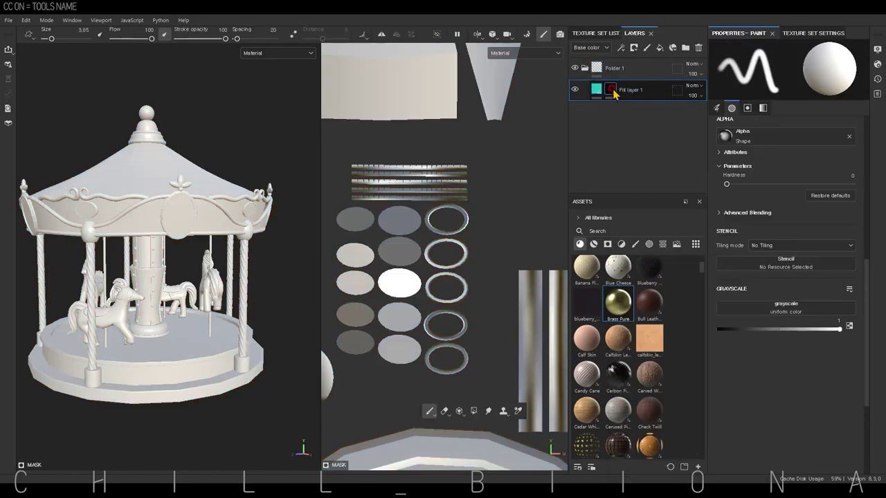
pyautogui.rightClick(609, 89)
pyautogui.click(649, 408)
pyautogui.click(634, 47)
pyautogui.click(685, 47)
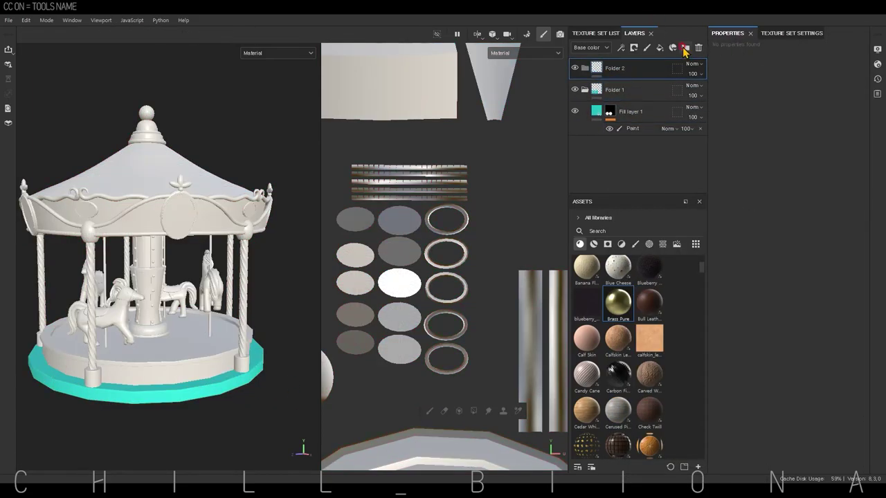
# Make Fill layer 2 pink with a black mask covering the platform's side band
pyautogui.click(781, 149)
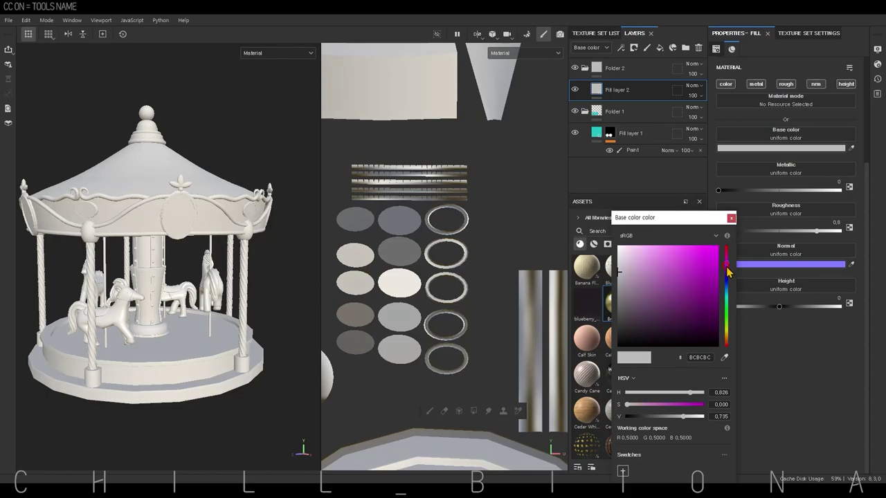
pyautogui.moveTo(653, 263); pyautogui.dragTo(647, 264)
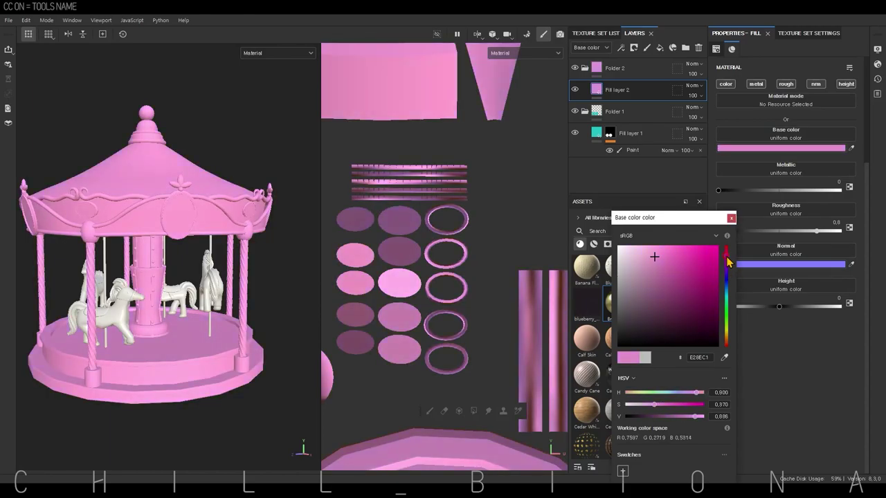
pyautogui.rightClick(592, 83)
pyautogui.click(652, 395)
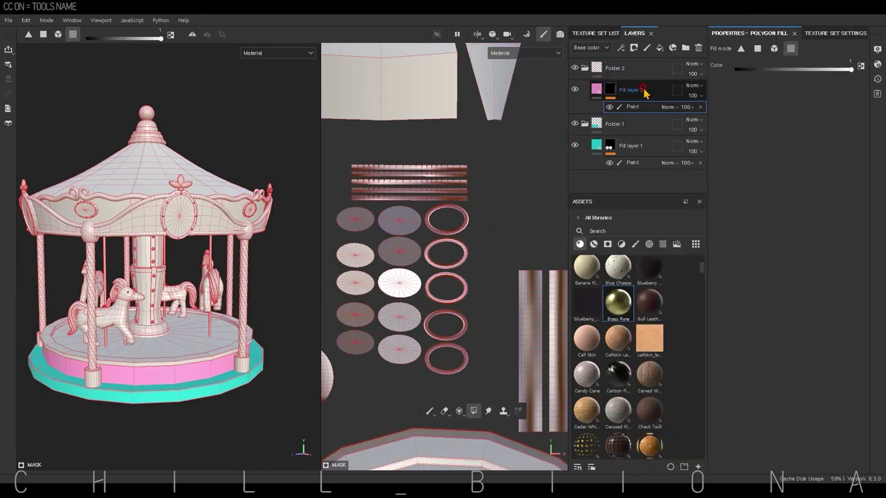
pyautogui.rightClick(620, 90)
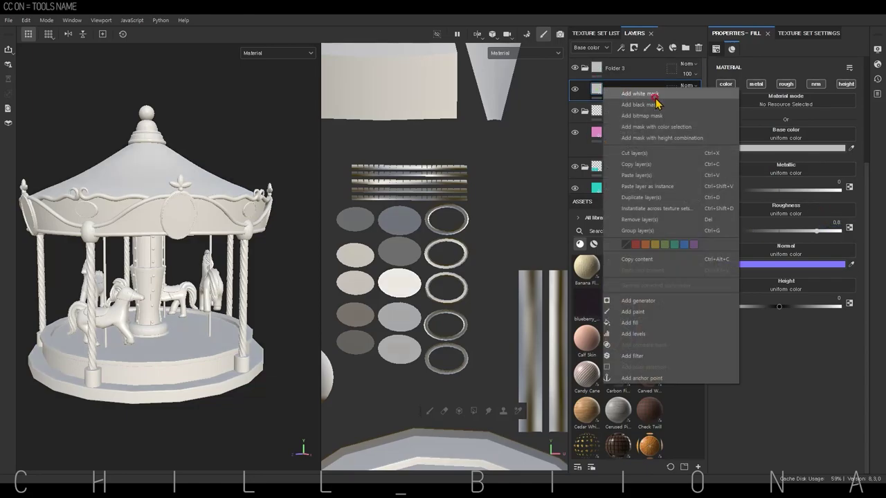
pyautogui.click(780, 148)
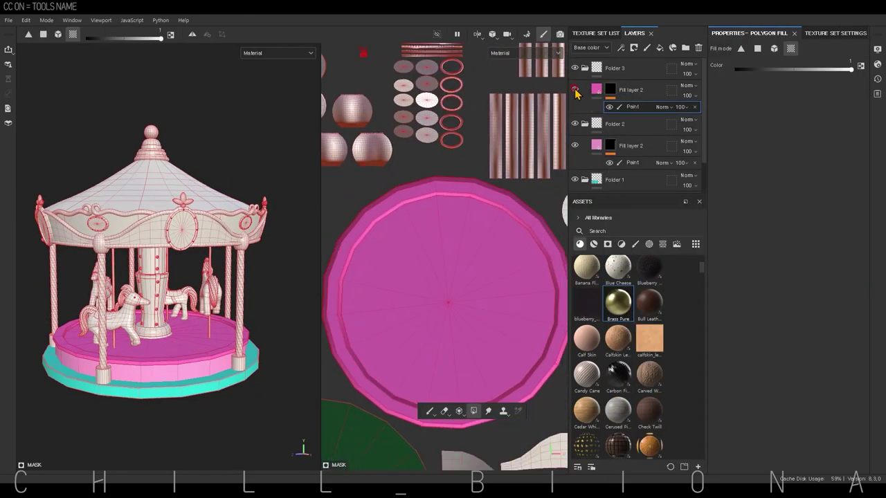
# Fill the platform's top disc with the lighter pink copy, then add a new folder and Fill layer 3
pyautogui.moveTo(599, 95); pyautogui.dragTo(628, 143)
pyautogui.rightClick(629, 143)
pyautogui.click(669, 305)
pyautogui.press('2')
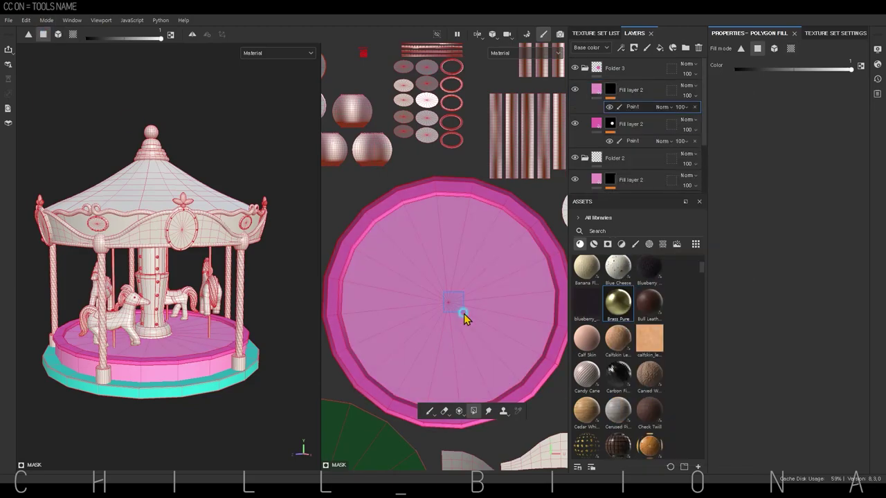
pyautogui.click(660, 47)
pyautogui.click(685, 47)
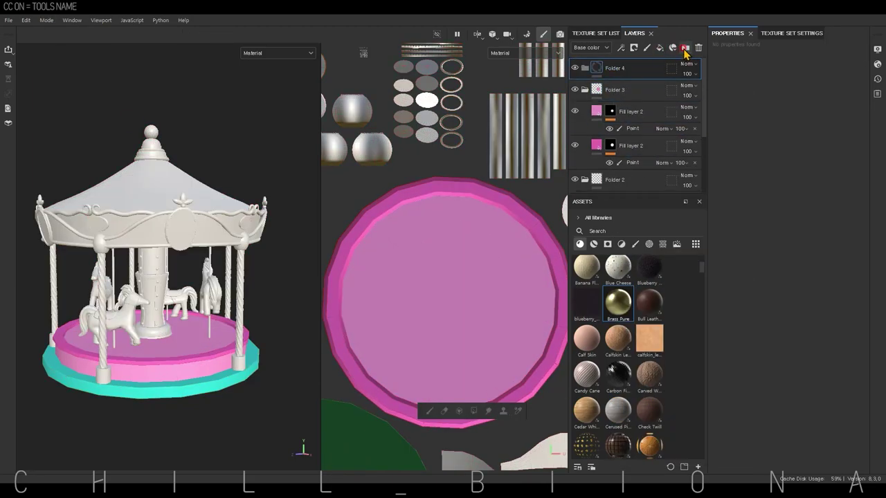
pyautogui.moveTo(783, 228)
pyautogui.mouseDown()
pyautogui.moveTo(831, 233)
pyautogui.moveTo(817, 230)
pyautogui.mouseUp()
# Make Fill layer 3 purple with a black mask and UV-fill the column base
pyautogui.click(780, 147)
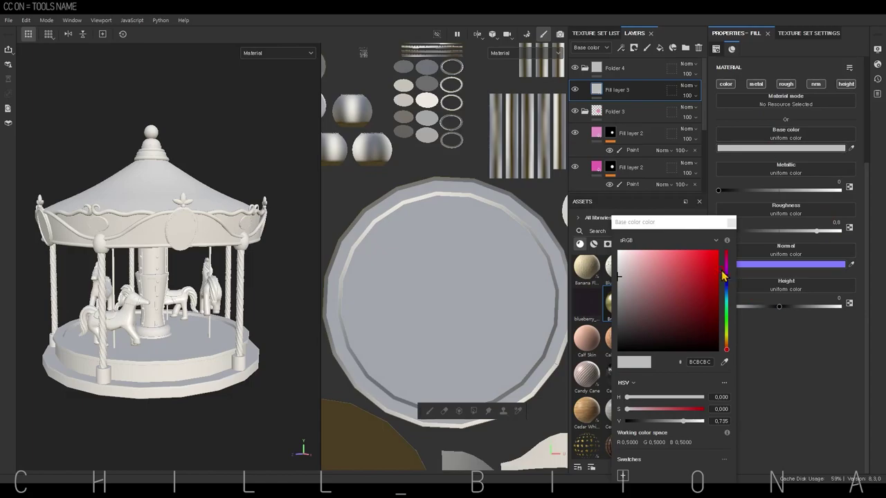
pyautogui.click(679, 277)
pyautogui.click(726, 278)
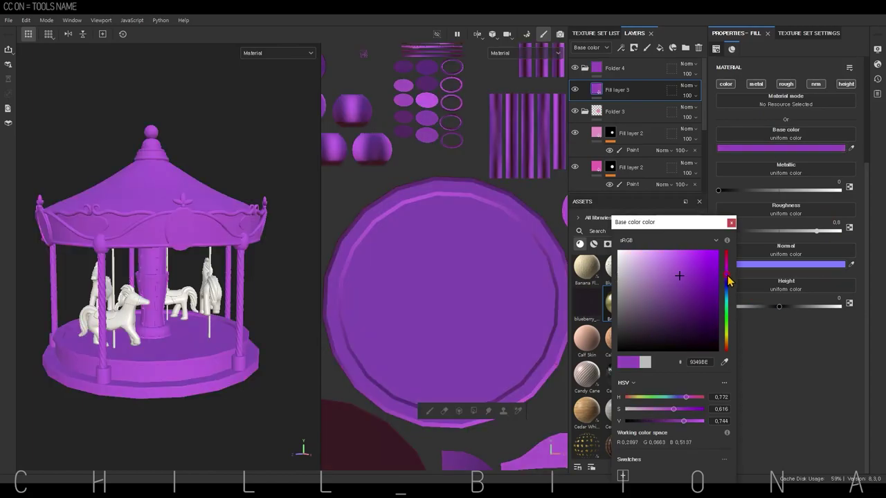
pyautogui.rightClick(621, 94)
pyautogui.click(664, 159)
pyautogui.click(72, 34)
pyautogui.scroll(-3, 442, 277)
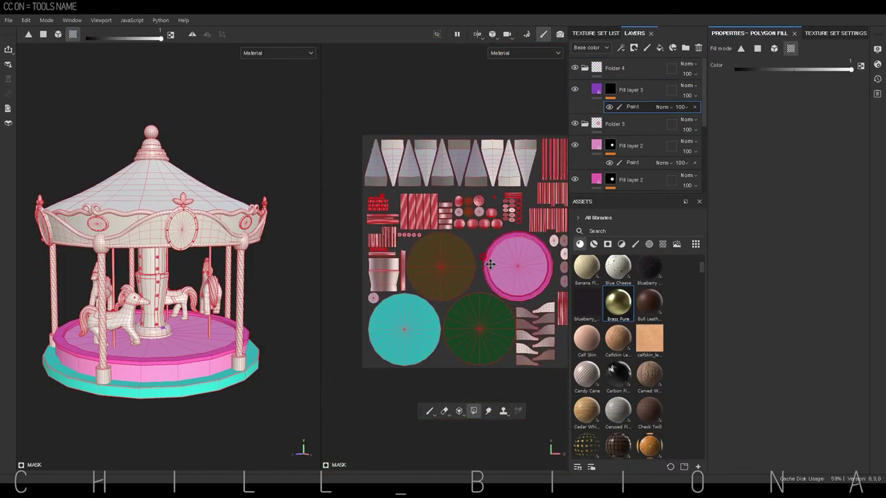
pyautogui.click(410, 270)
pyautogui.scroll(3, 370, 318)
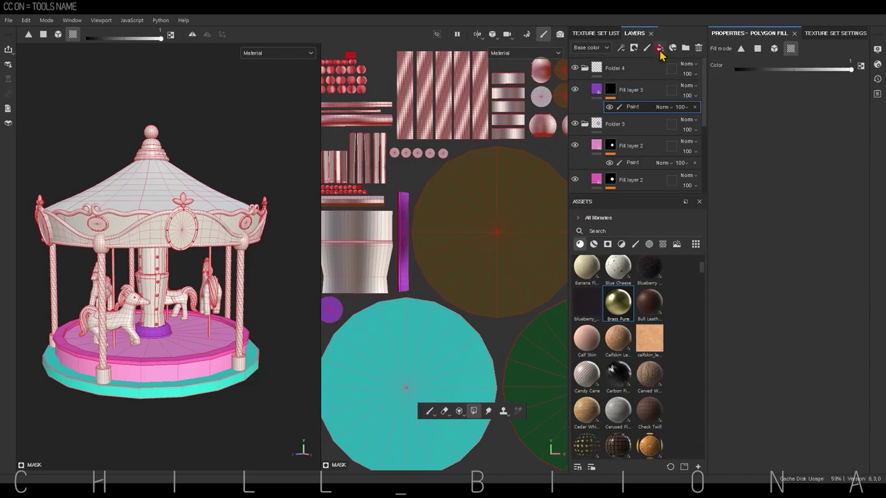
# Fill the column's vertical strips purple and the lower column section teal
pyautogui.click(660, 47)
pyautogui.click(671, 66)
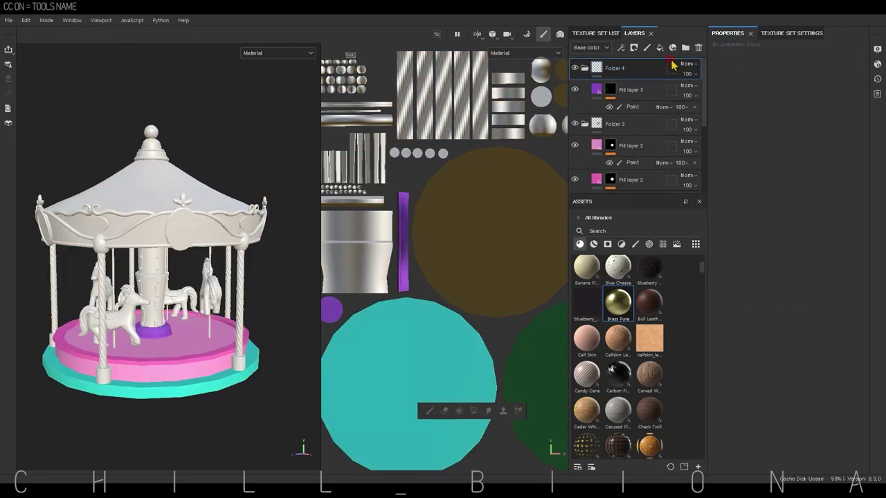
pyautogui.click(628, 92)
pyautogui.click(632, 107)
pyautogui.scroll(5, 186, 256)
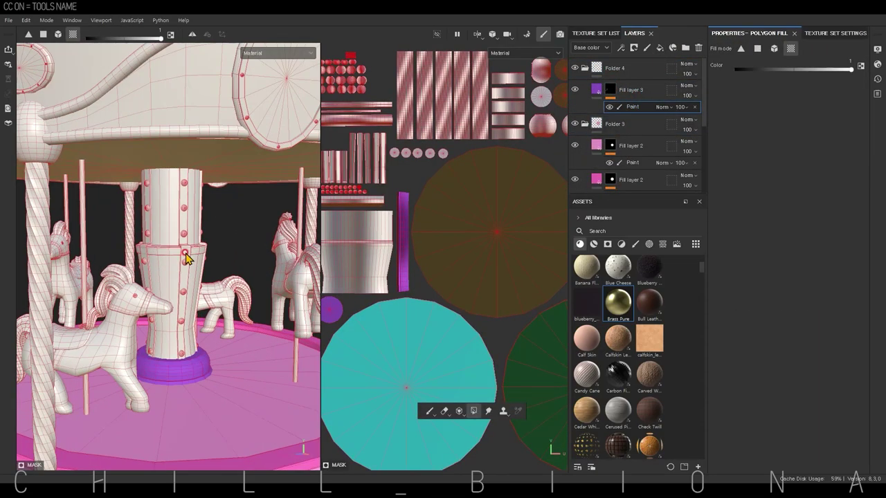
pyautogui.moveTo(404, 213); pyautogui.dragTo(439, 258, button='middle')
pyautogui.moveTo(353, 194); pyautogui.dragTo(419, 220)
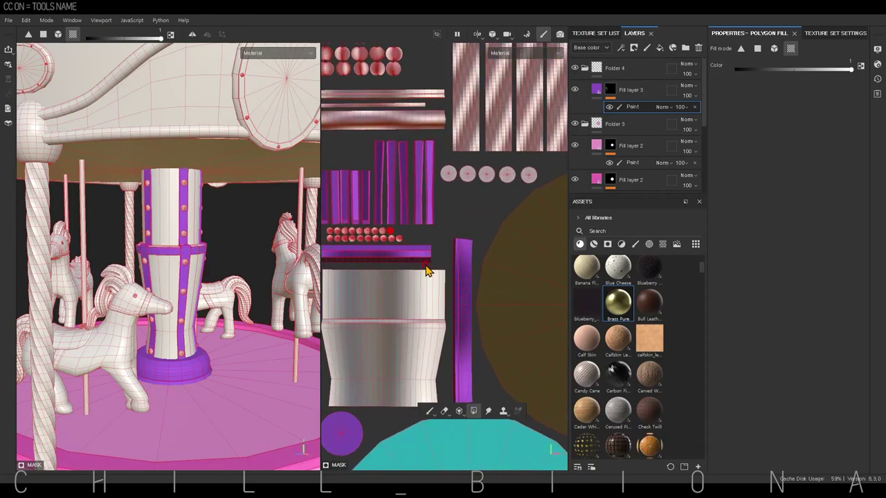
pyautogui.click(399, 187)
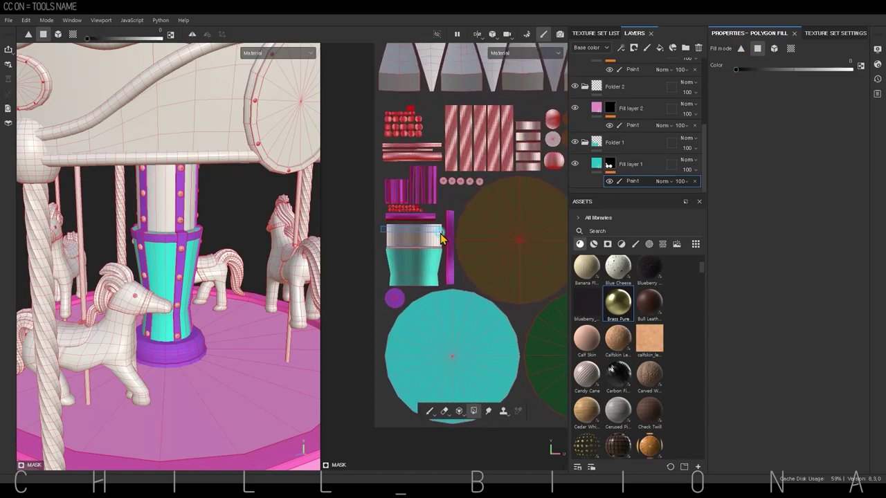
# Add Fill layer 4 in pale yellow with a paint layer on its mask
pyautogui.click(659, 47)
pyautogui.click(780, 147)
pyautogui.click(691, 277)
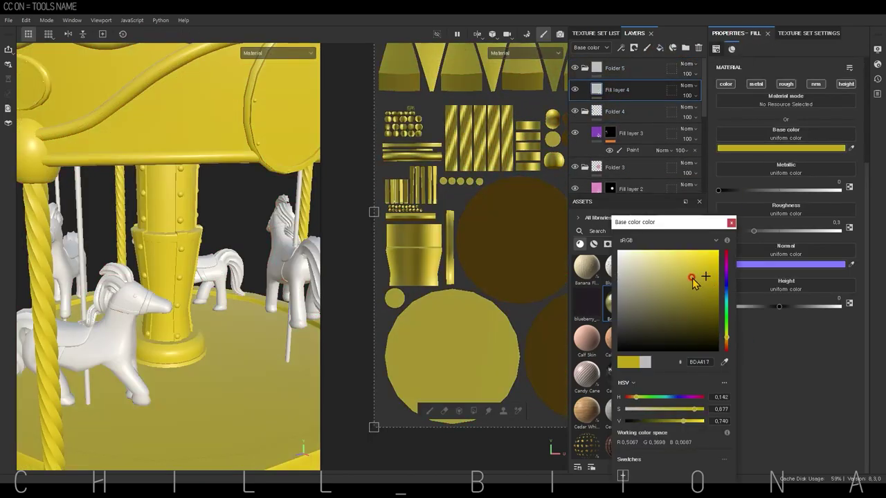
pyautogui.moveTo(680, 270); pyautogui.dragTo(666, 267)
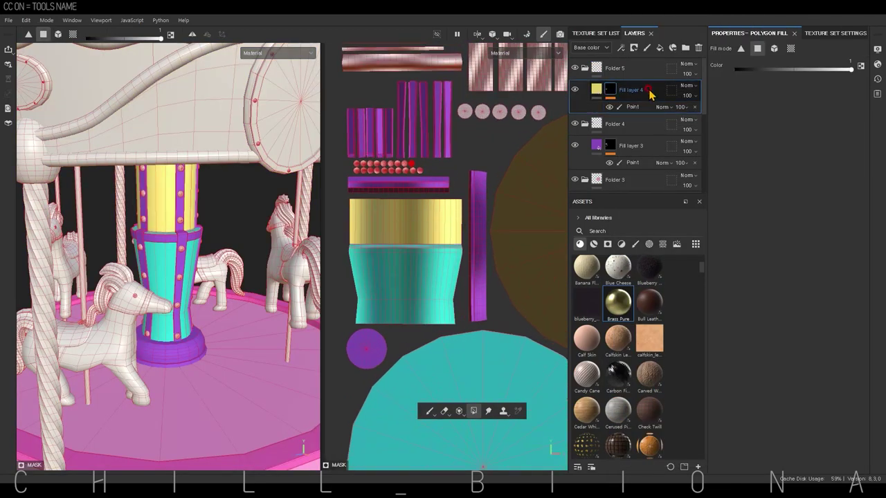
pyautogui.rightClick(609, 90)
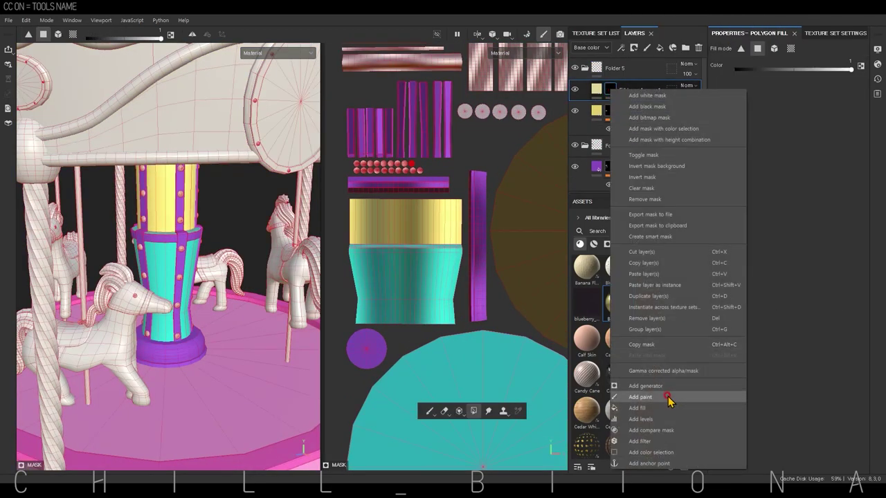
pyautogui.click(668, 400)
pyautogui.scroll(4, 406, 224)
# Give the teal fill copy a lighter teal colour and a paint layer on its mask
pyautogui.scroll(-4, 526, 247)
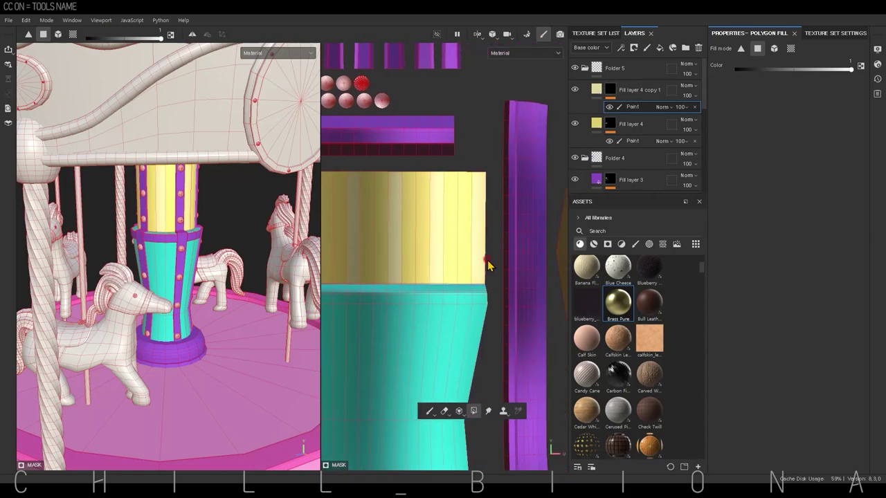
pyautogui.scroll(-5, 642, 164)
pyautogui.click(644, 177)
pyautogui.click(780, 148)
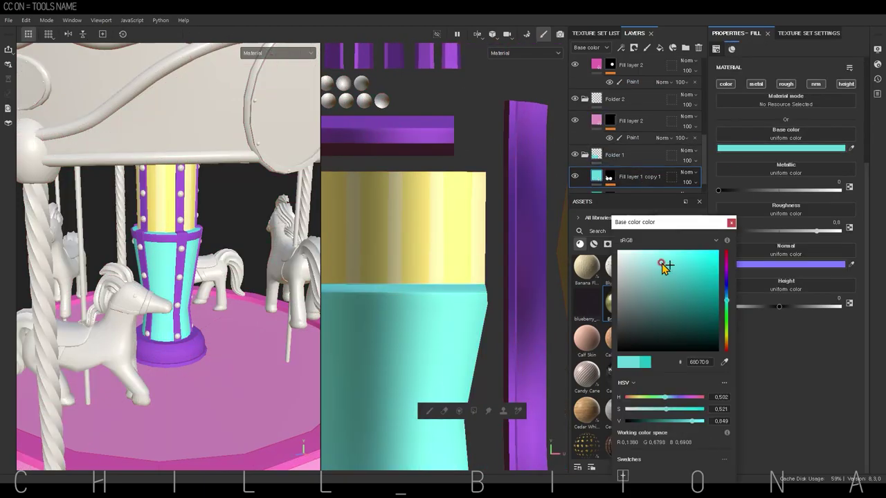
pyautogui.click(659, 259)
pyautogui.click(610, 155)
pyautogui.rightClick(615, 161)
pyautogui.click(664, 207)
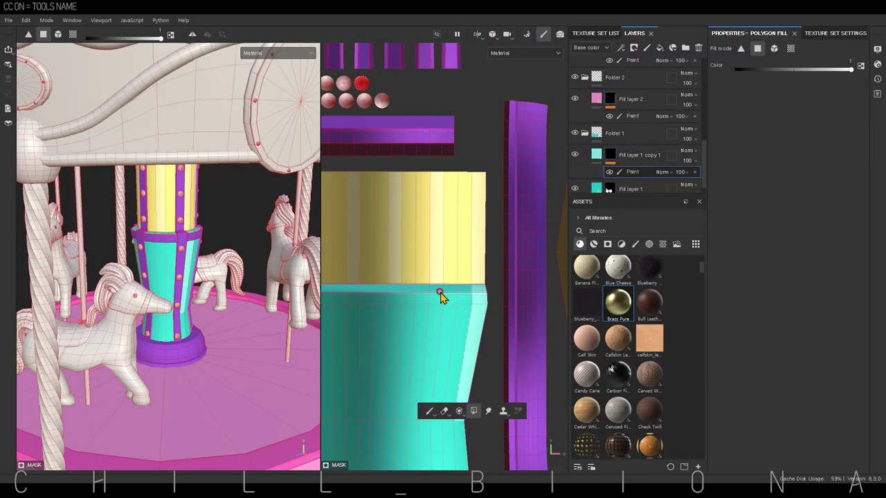
pyautogui.scroll(2, 442, 280)
pyautogui.scroll(2, 370, 274)
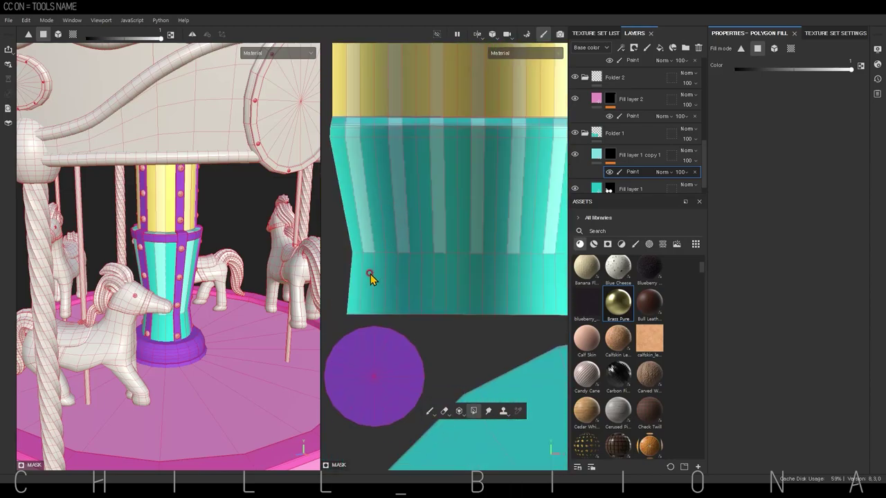
pyautogui.scroll(2, 522, 290)
pyautogui.scroll(2, 450, 273)
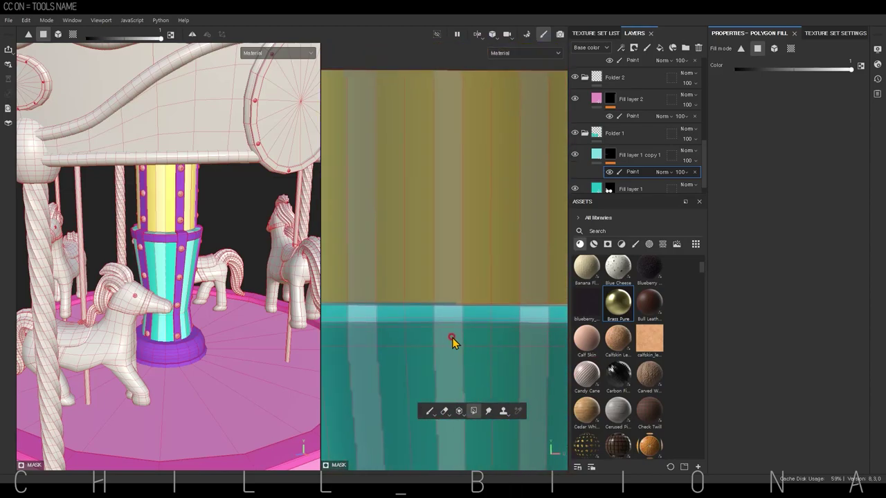
pyautogui.scroll(2, 450, 339)
pyautogui.scroll(-3, 401, 298)
pyautogui.scroll(-2, 433, 360)
# Select Fill layer 2's paint mask with polygon fill, viewing the carousel from a low side angle
pyautogui.click(429, 411)
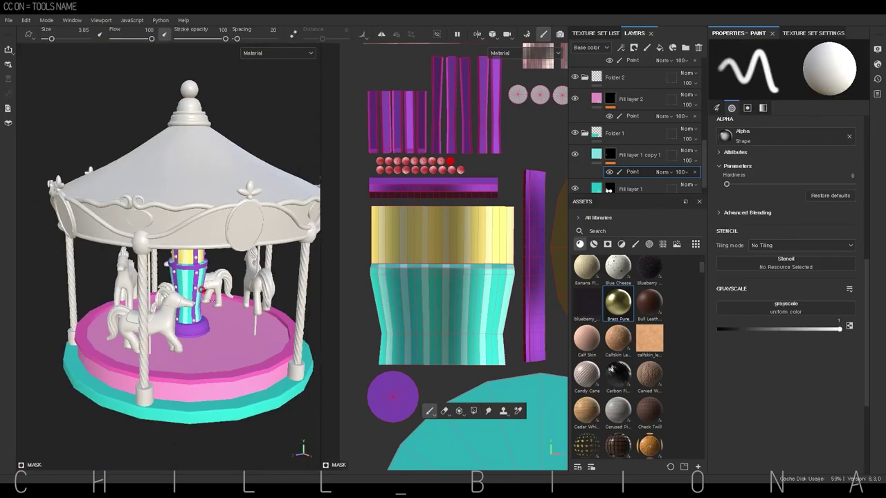
pyautogui.scroll(3, 209, 308)
pyautogui.moveTo(209, 308)
pyautogui.keyDown('alt'); pyautogui.mouseDown()
pyautogui.moveTo(256, 273)
pyautogui.moveTo(218, 281)
pyautogui.mouseUp(); pyautogui.keyUp('alt')
pyautogui.scroll(-3, 245, 270)
pyautogui.scroll(-2, 218, 281)
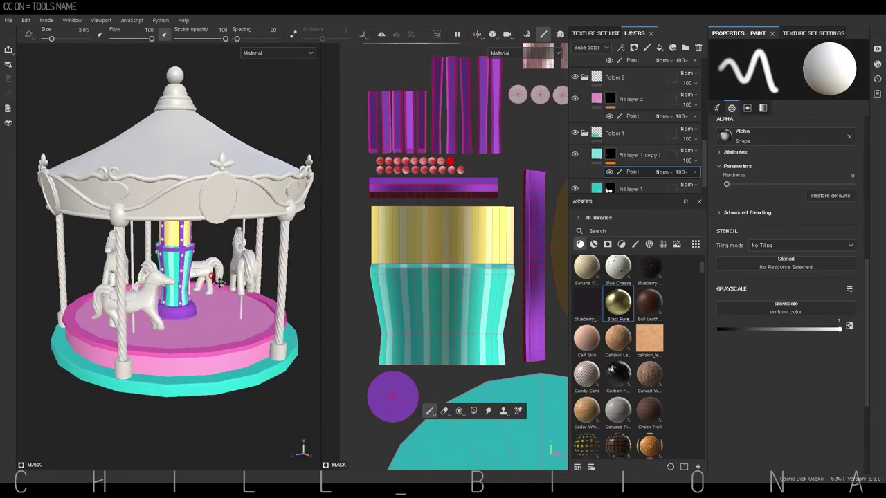
pyautogui.click(629, 116)
pyautogui.press('4')
pyautogui.scroll(2, 191, 195)
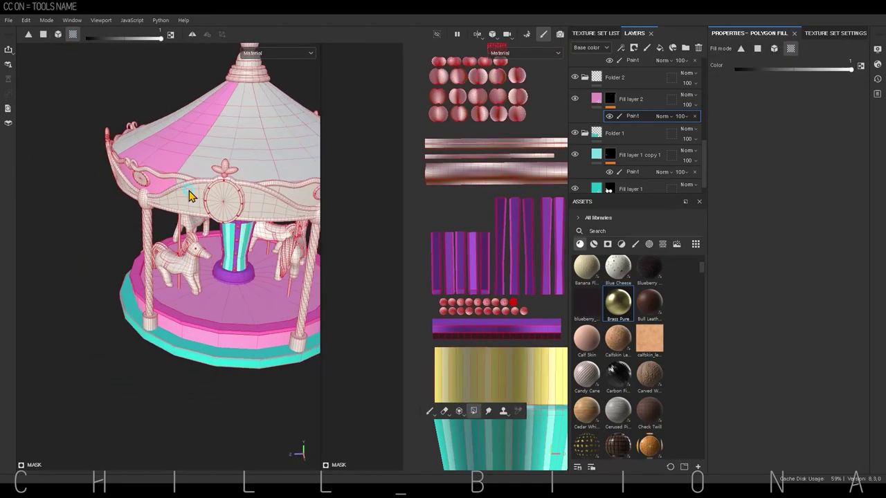
pyautogui.moveTo(191, 196)
pyautogui.keyDown('alt'); pyautogui.mouseDown()
pyautogui.moveTo(232, 211)
pyautogui.moveTo(88, 173)
pyautogui.moveTo(131, 176)
pyautogui.moveTo(179, 198)
pyautogui.moveTo(192, 108)
pyautogui.mouseUp(); pyautogui.keyUp('alt')
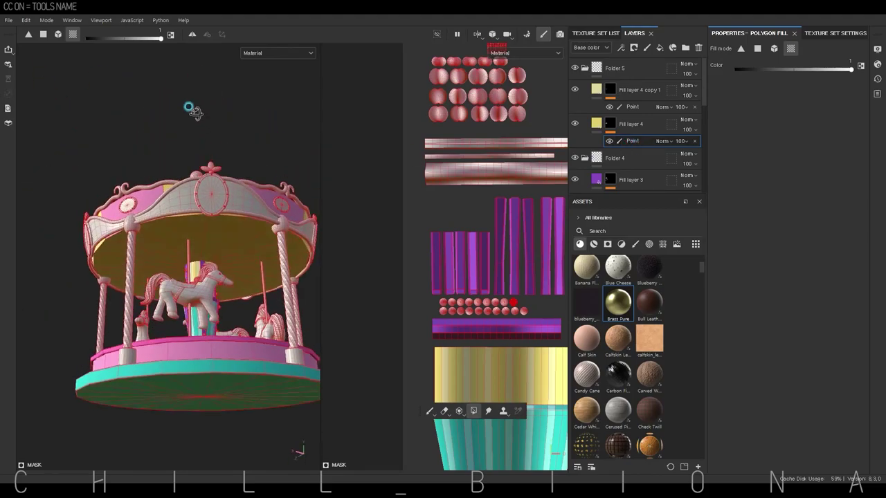
# Polygon-fill the roof underside yellow on Fill layer 3's paint mask, then undo the last change
pyautogui.scroll(3, 448, 239)
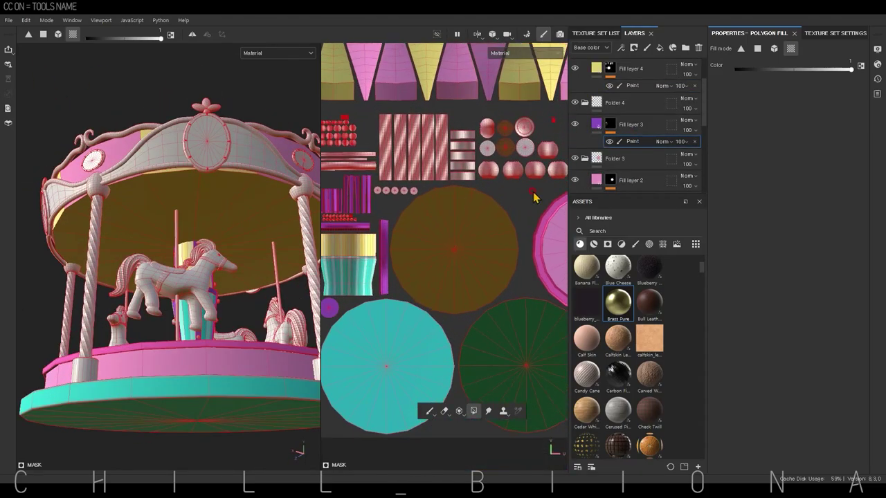
pyautogui.click(611, 68)
pyautogui.click(632, 106)
pyautogui.press('4')
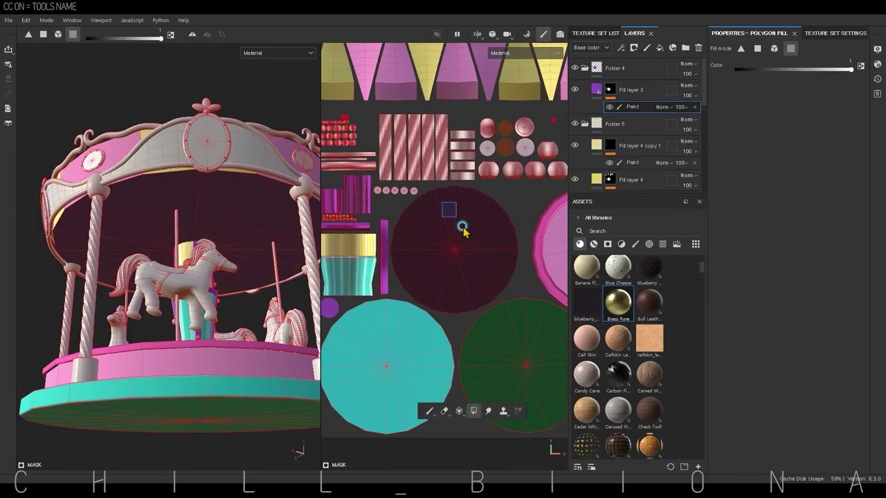
pyautogui.click(466, 211)
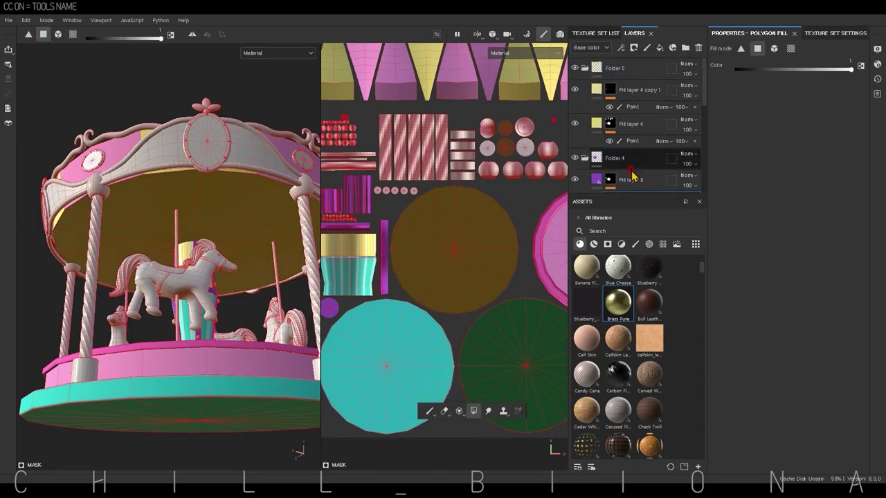
pyautogui.hotkey('ctrl', 'z')
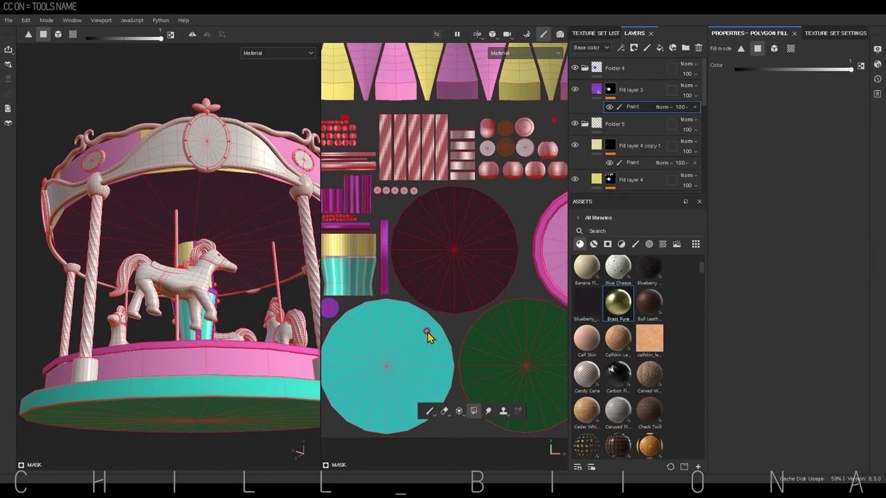
# Hide Fill layer 3 and polygon-fill alternating roof-underside wedges in maroon
pyautogui.click(416, 354)
pyautogui.scroll(2, 493, 199)
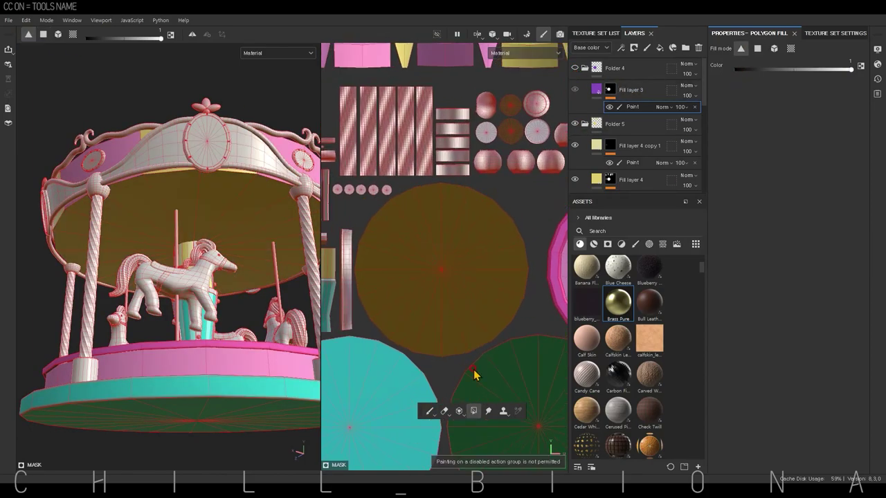
pyautogui.click(436, 225)
pyautogui.press('x')
pyautogui.click(427, 246)
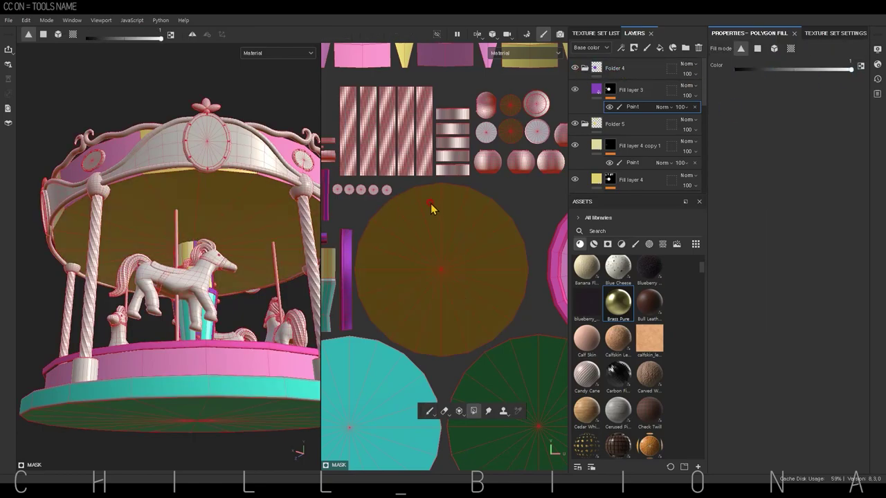
pyautogui.click(149, 216)
pyautogui.click(131, 221)
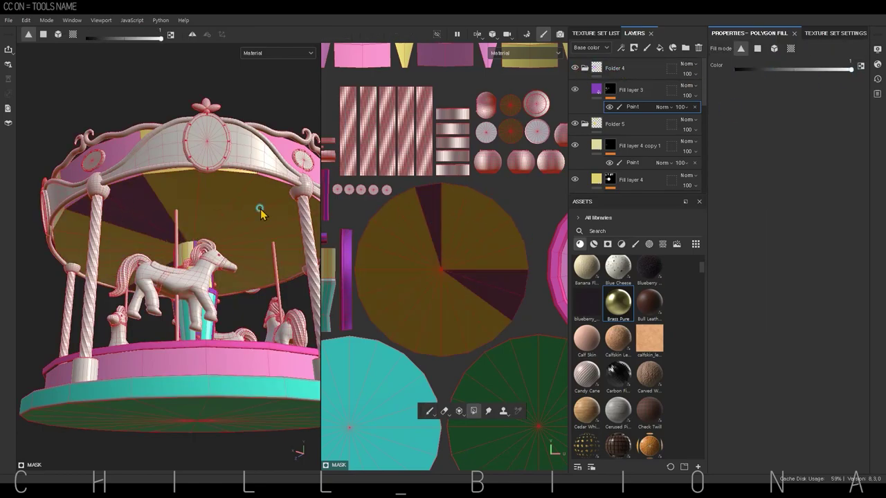
pyautogui.click(256, 207)
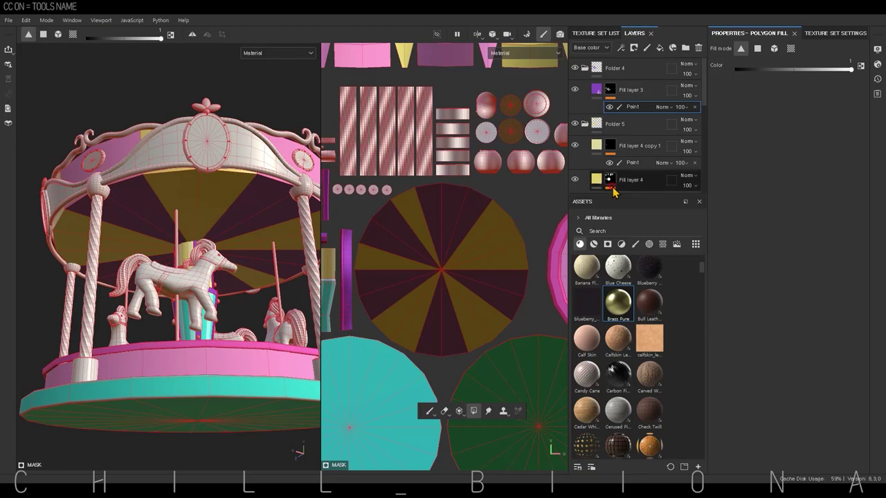
pyautogui.click(408, 209)
pyautogui.click(493, 216)
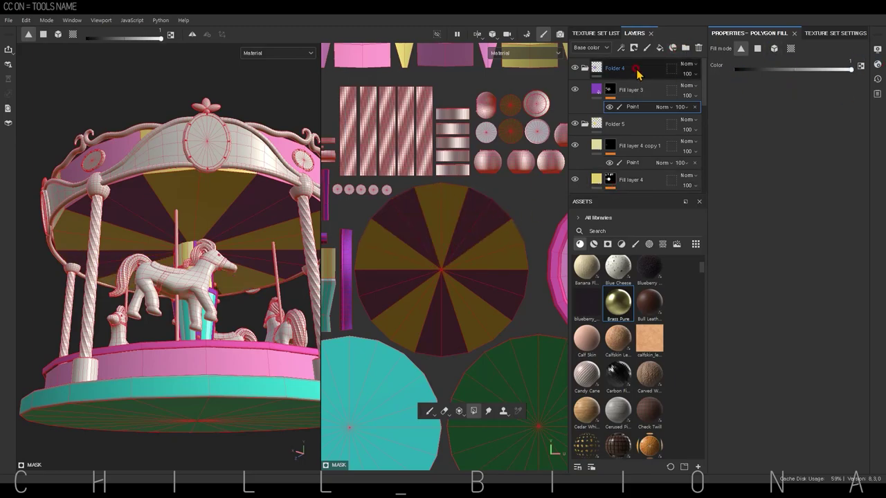
# Add a new fill layer and colour it vivid magenta
pyautogui.press('f')
pyautogui.click(685, 47)
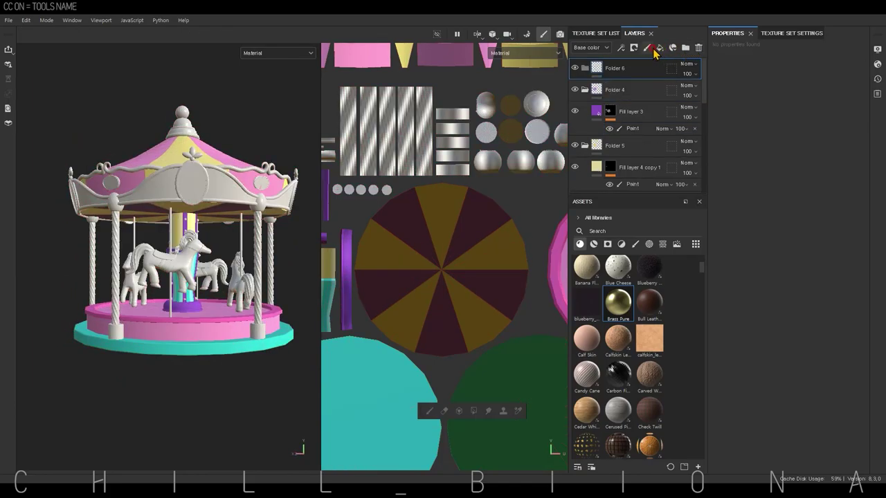
pyautogui.moveTo(713, 337); pyautogui.dragTo(707, 318)
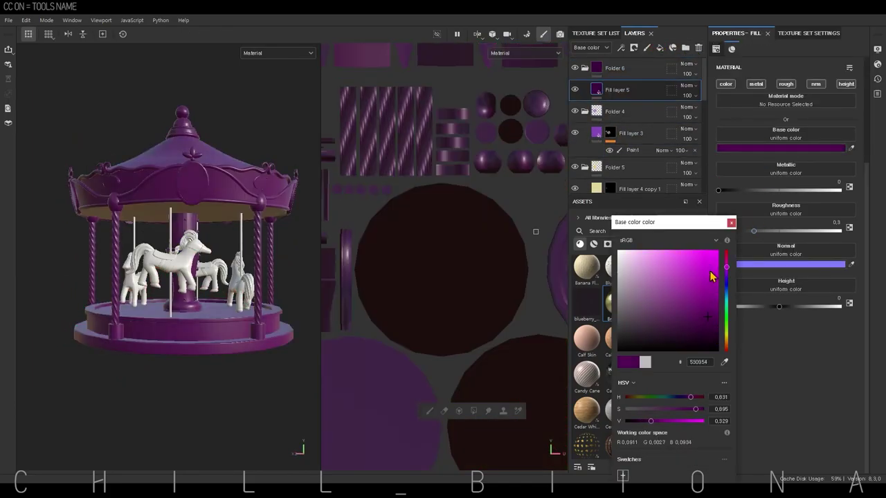
pyautogui.moveTo(716, 276); pyautogui.dragTo(716, 274)
# Give Fill layer 5 a black mask with a paint effect, ready for brush painting
pyautogui.rightClick(616, 90)
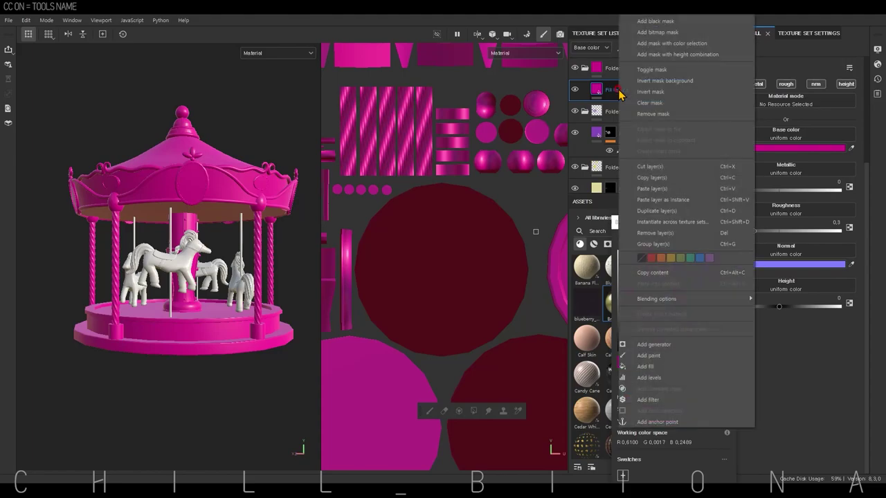
pyautogui.click(643, 23)
pyautogui.rightClick(610, 90)
pyautogui.click(643, 367)
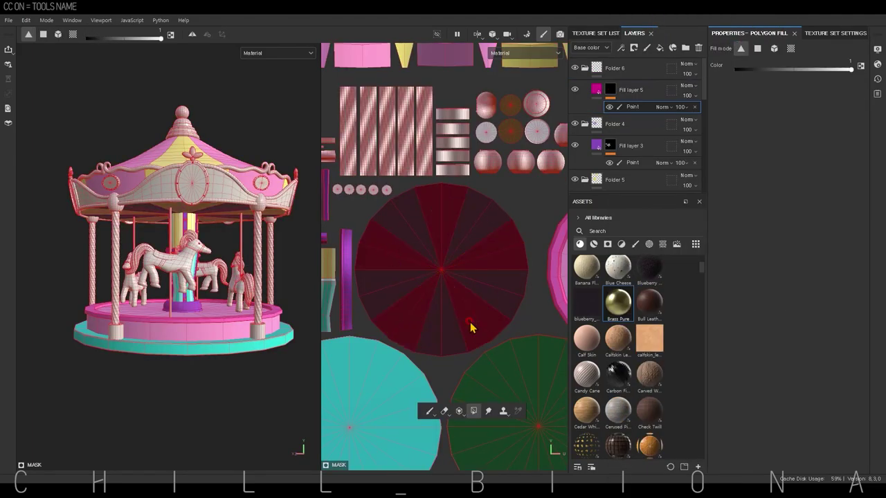
pyautogui.press('1')
pyautogui.scroll(3, 180, 249)
pyautogui.moveTo(179, 263)
pyautogui.keyDown('alt'); pyautogui.mouseDown()
pyautogui.moveTo(236, 279)
pyautogui.moveTo(201, 249)
pyautogui.mouseUp(); pyautogui.keyUp('alt')
pyautogui.scroll(-3, 236, 280)
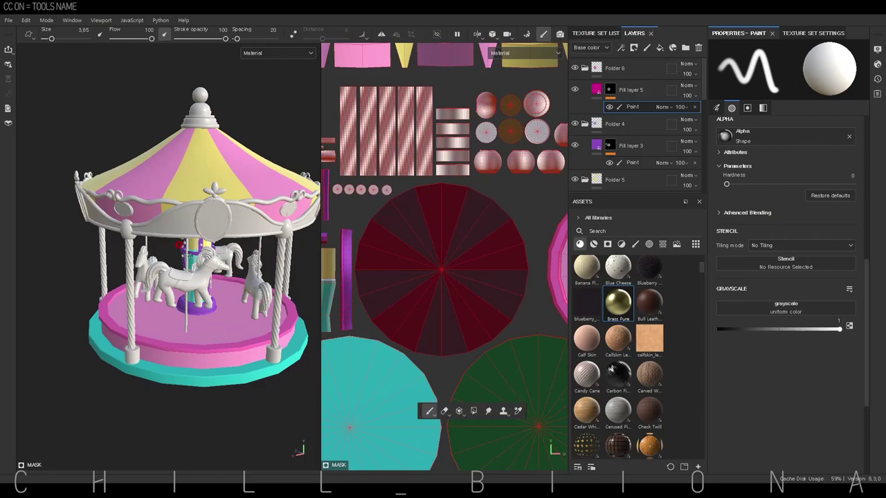
# Polygon-fill the canopy's scalloped band faces teal
pyautogui.scroll(1, 201, 249)
pyautogui.scroll(-3, 641, 150)
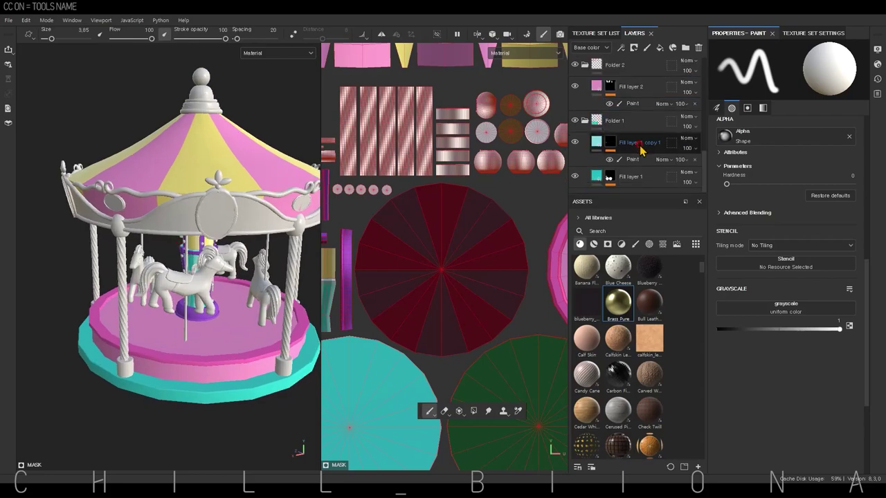
pyautogui.press('4')
pyautogui.scroll(-2, 459, 297)
pyautogui.scroll(-2, 449, 296)
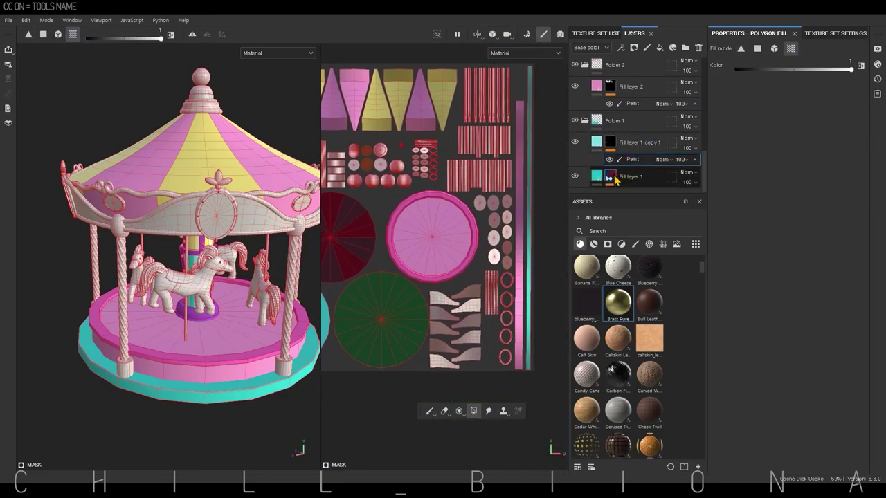
pyautogui.scroll(3, 377, 288)
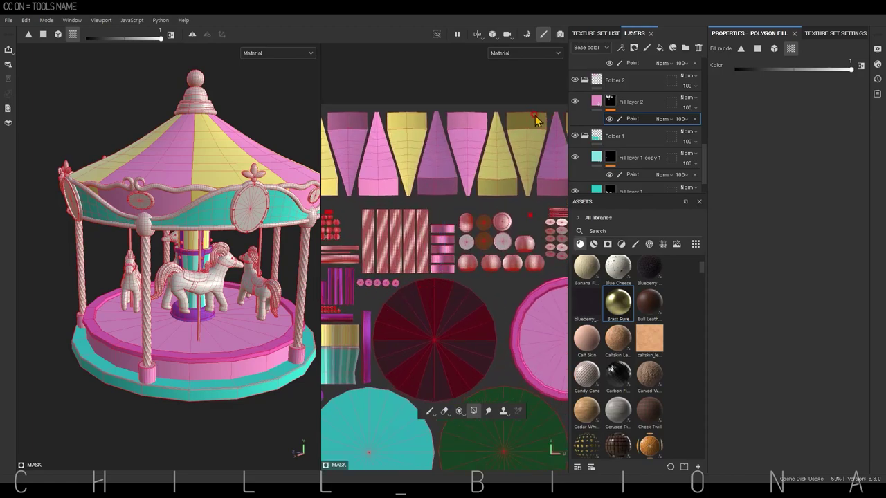
pyautogui.scroll(-2, 191, 220)
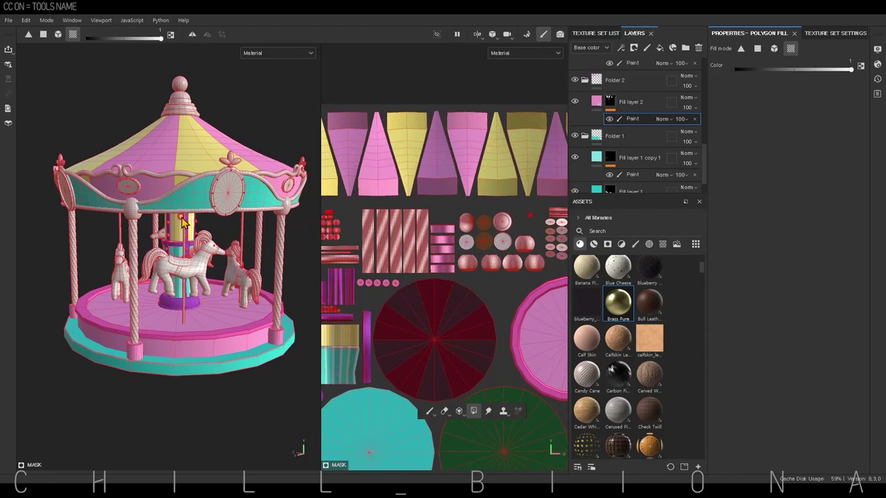
# Confirm the layer rename and reframe the UV and 3D views around the carousel
pyautogui.press('Return')
pyautogui.moveTo(418, 271)
pyautogui.mouseDown(button='middle')
pyautogui.moveTo(453, 274)
pyautogui.moveTo(477, 243)
pyautogui.mouseUp(button='middle')
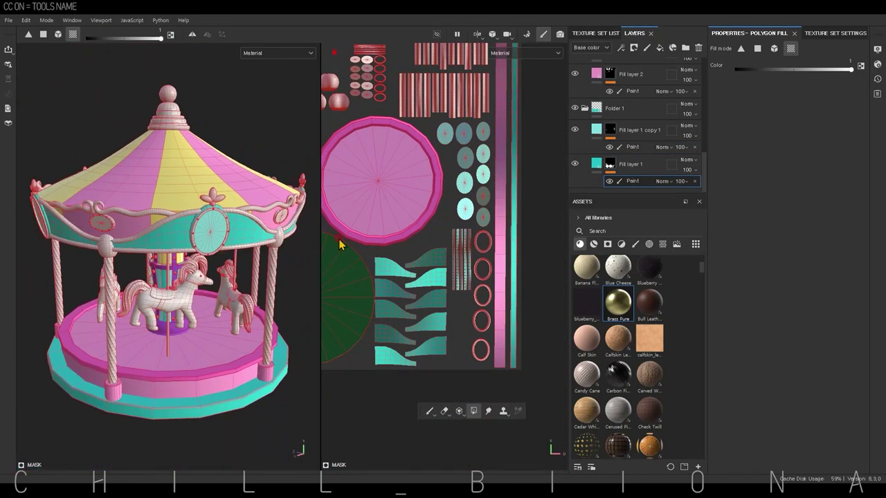
pyautogui.scroll(-1, 633, 122)
pyautogui.scroll(3, 416, 291)
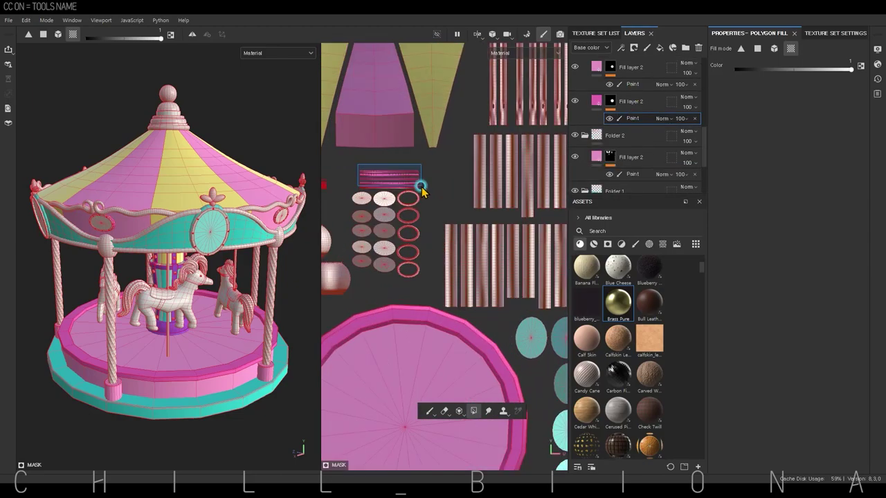
pyautogui.scroll(1, 642, 115)
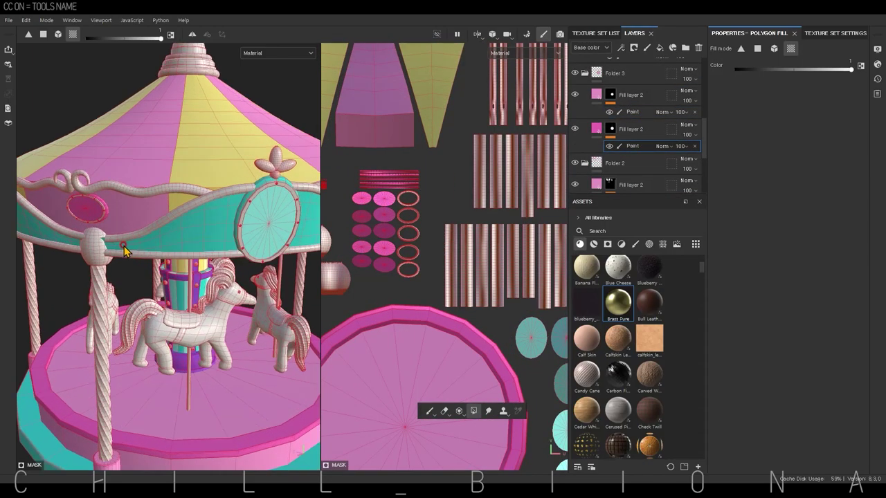
pyautogui.keyDown('alt'); pyautogui.moveTo(208, 242); pyautogui.dragTo(173, 207); pyautogui.keyUp('alt')
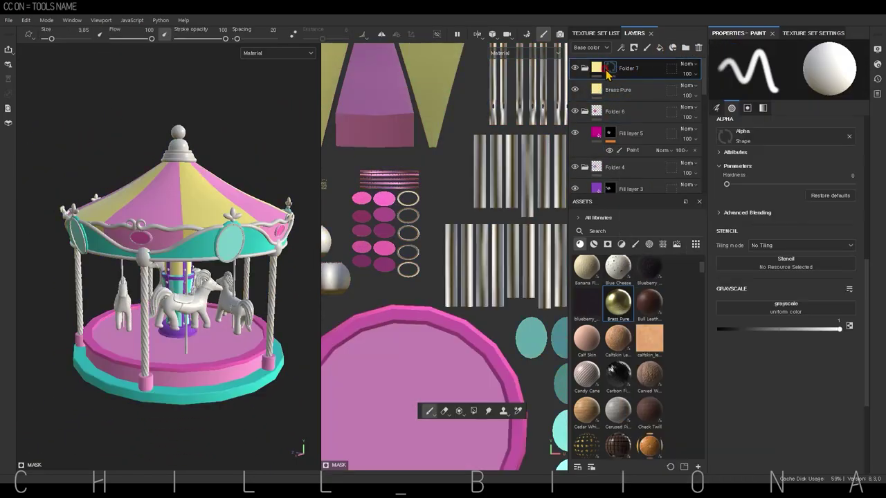
# Inspect the carousel from below in polygon-fill mode, then return to brush painting
pyautogui.press('4')
pyautogui.scroll(-5, 429, 249)
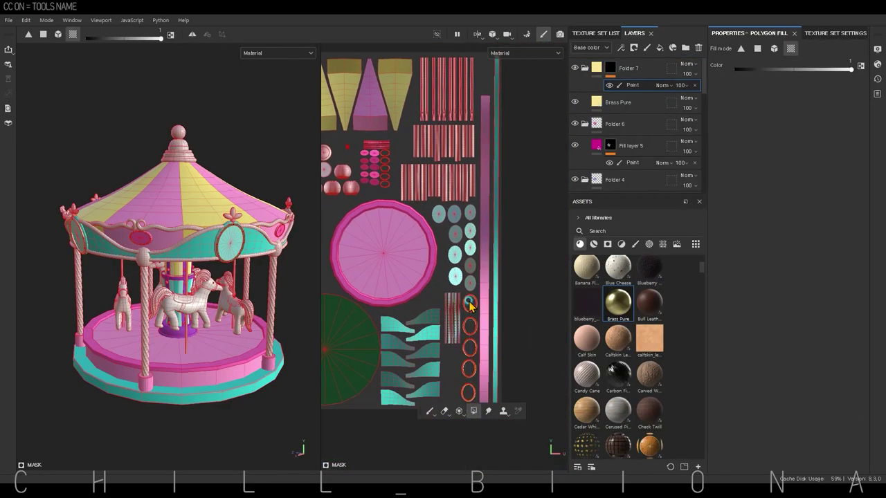
pyautogui.scroll(3, 422, 240)
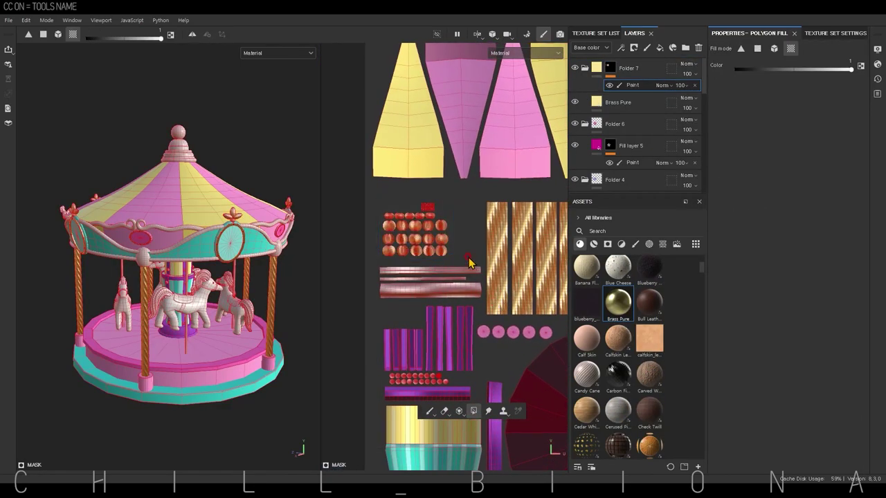
pyautogui.keyDown('alt'); pyautogui.moveTo(209, 160); pyautogui.dragTo(173, 130); pyautogui.keyUp('alt')
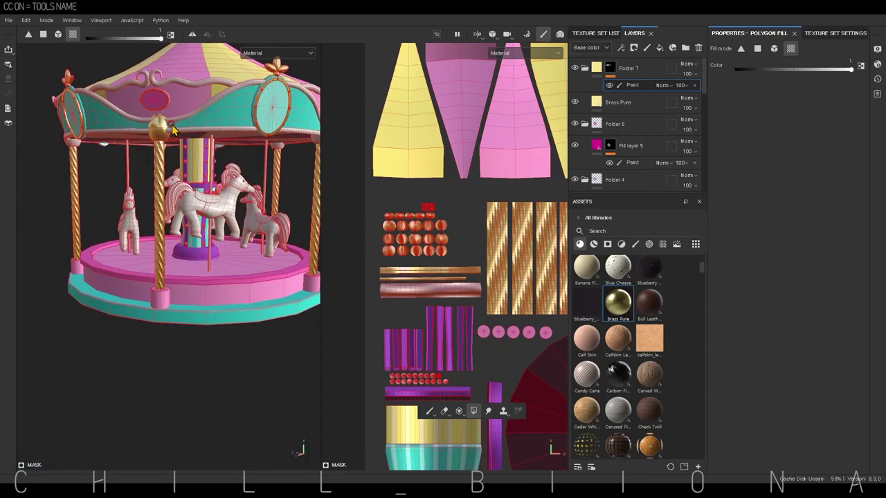
pyautogui.scroll(-3, 478, 227)
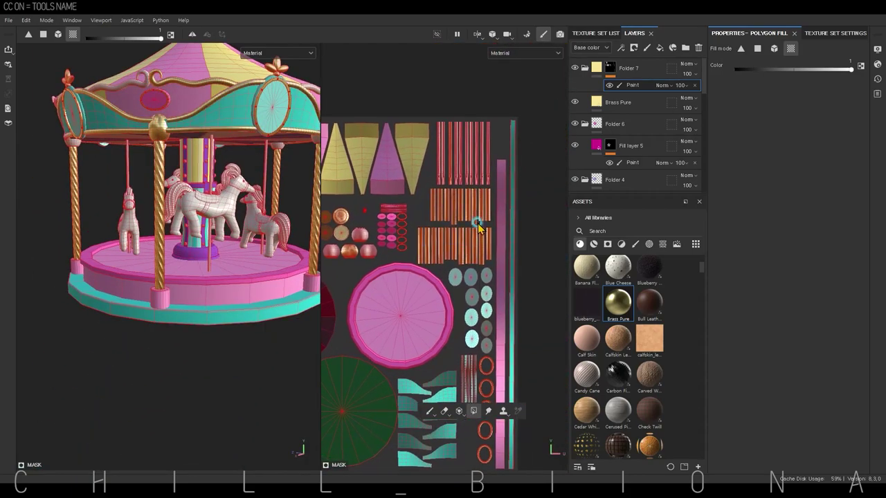
pyautogui.scroll(2, 188, 288)
pyautogui.scroll(2, 486, 254)
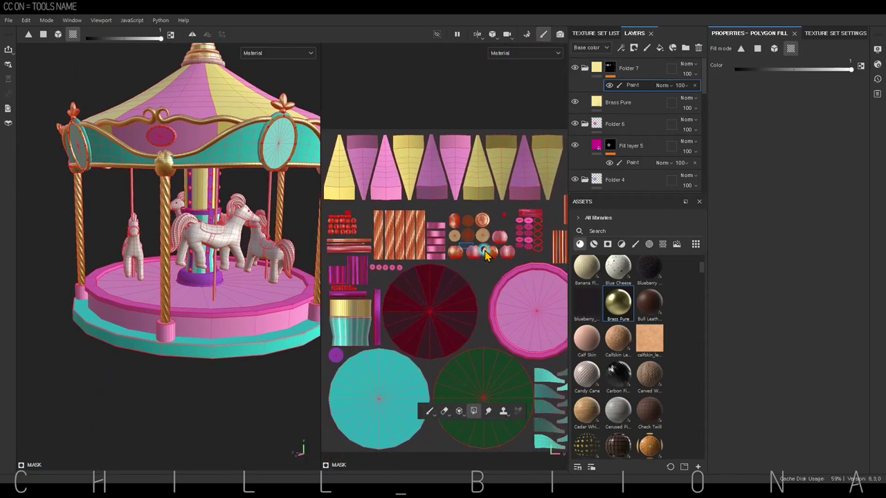
pyautogui.scroll(-3, 223, 283)
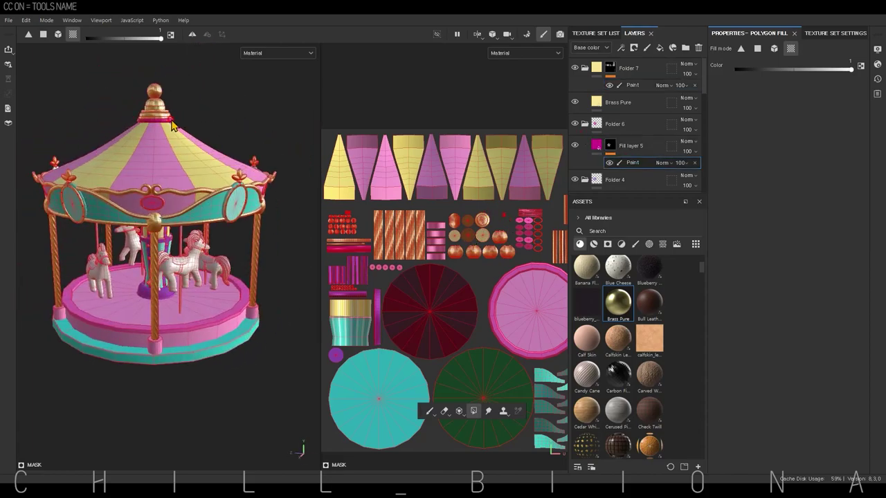
pyautogui.press('1')
pyautogui.scroll(2, 180, 308)
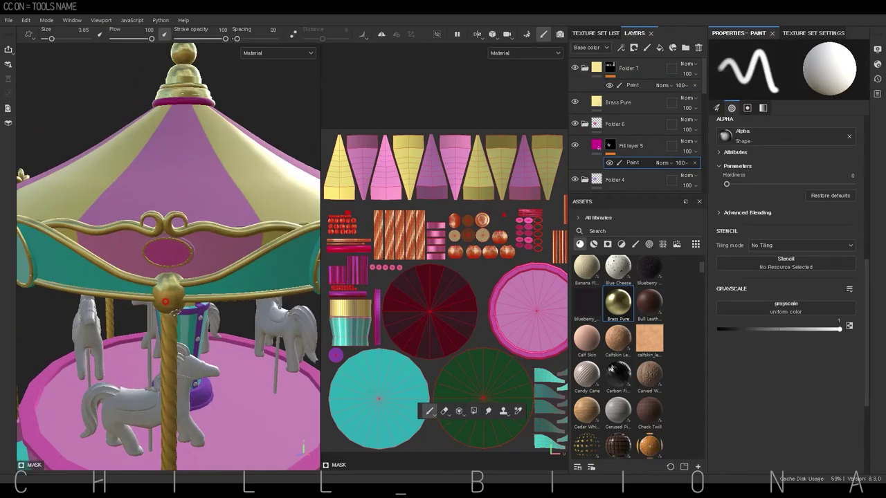
pyautogui.scroll(3, 180, 308)
# Frame the carousel and switch to the texture set holding the horses
pyautogui.press('f')
pyautogui.press('f')
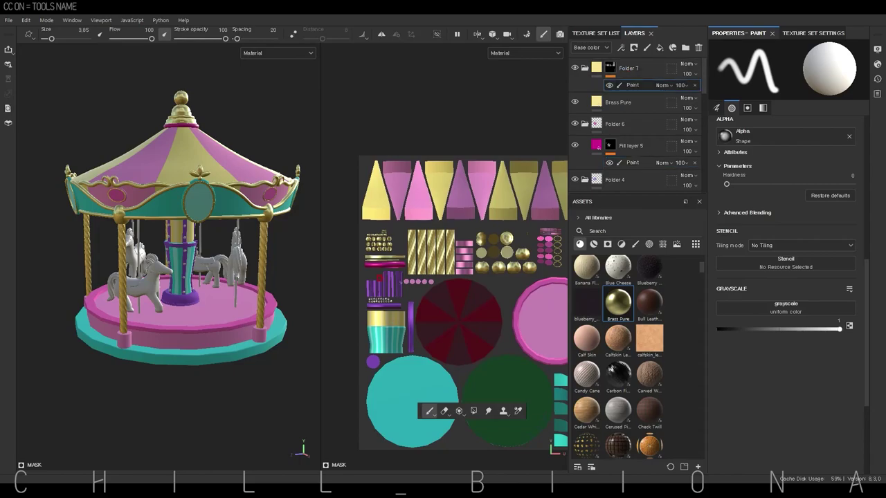
pyautogui.scroll(4, 415, 346)
pyautogui.scroll(-1, 445, 356)
pyautogui.scroll(-3, 254, 352)
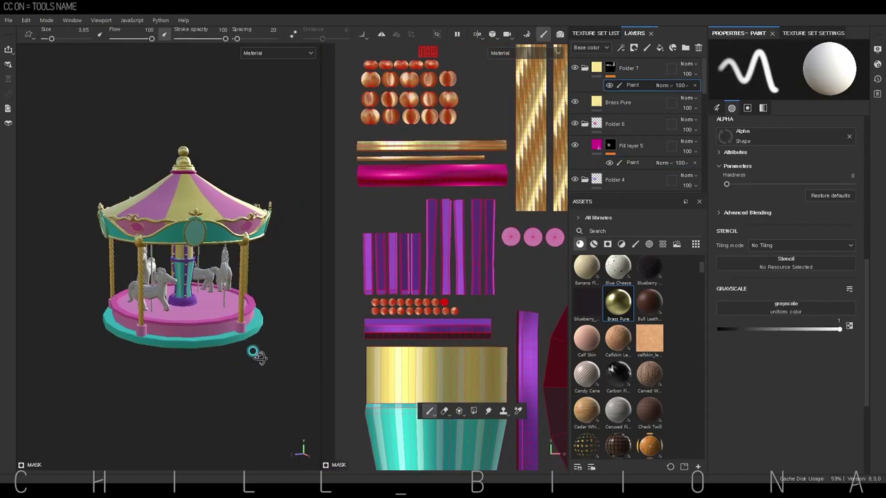
pyautogui.click(595, 32)
pyautogui.click(609, 70)
pyautogui.click(634, 33)
# Give the Aluminium Pure layer a black mask with a paint effect
pyautogui.scroll(3, 642, 254)
pyautogui.moveTo(618, 272); pyautogui.dragTo(619, 111)
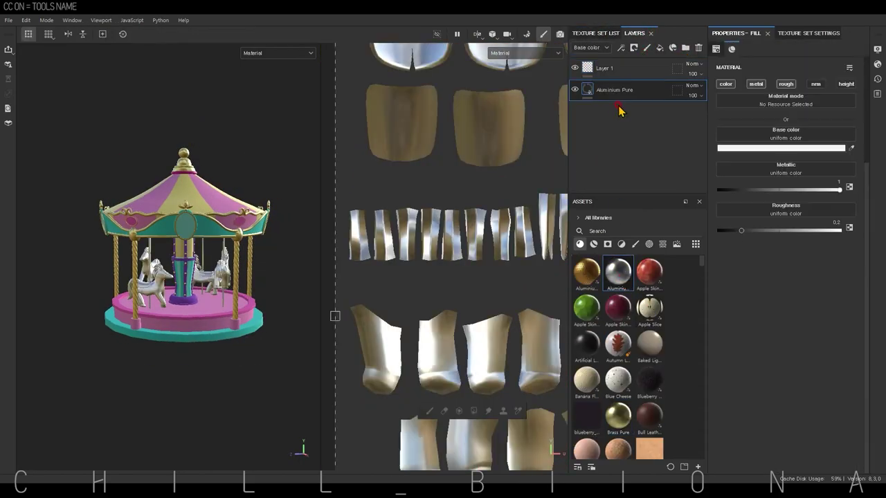
pyautogui.rightClick(609, 88)
pyautogui.click(653, 393)
pyautogui.scroll(-3, 436, 351)
pyautogui.click(428, 411)
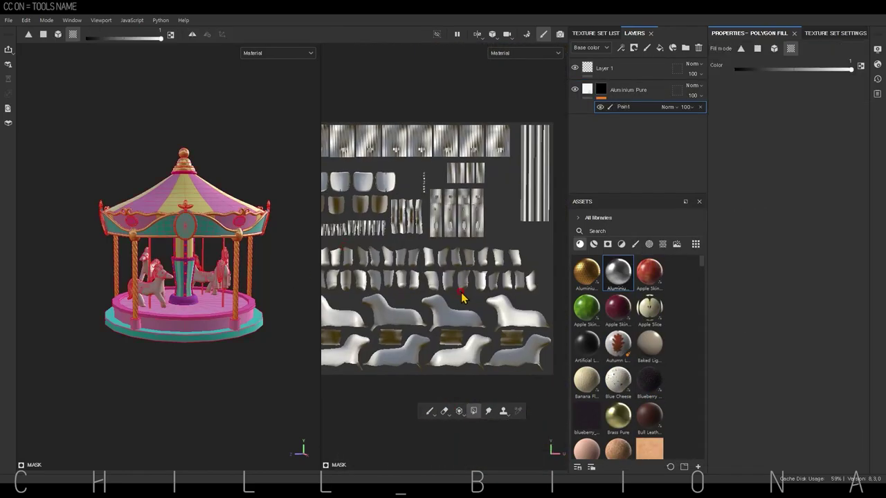
pyautogui.click(429, 412)
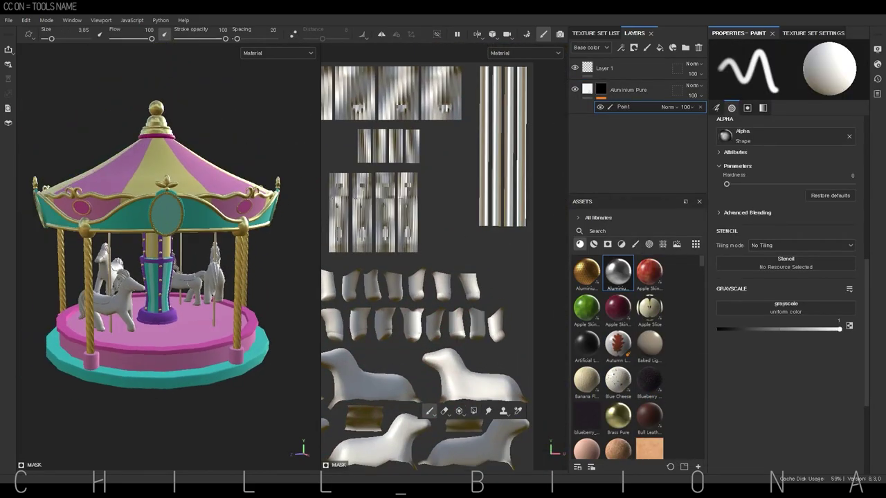
# Add a folder containing a pale muted-beige fill layer
pyautogui.click(685, 47)
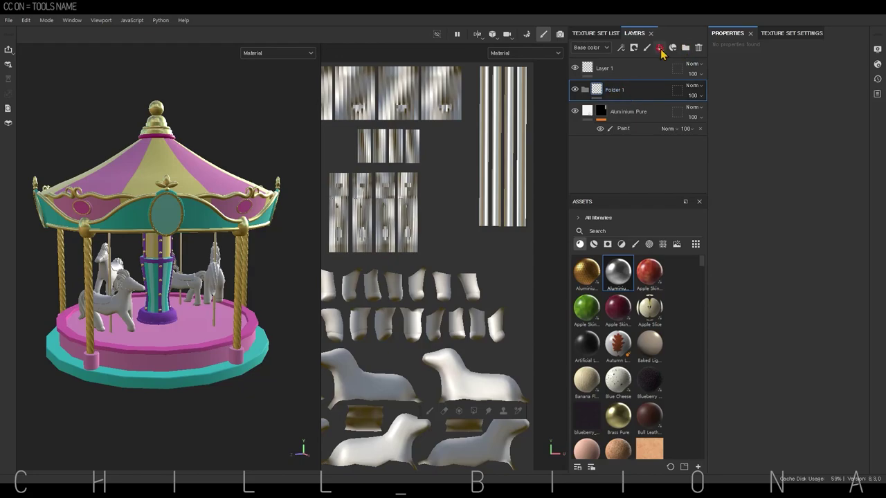
pyautogui.click(659, 47)
pyautogui.click(780, 148)
pyautogui.click(727, 339)
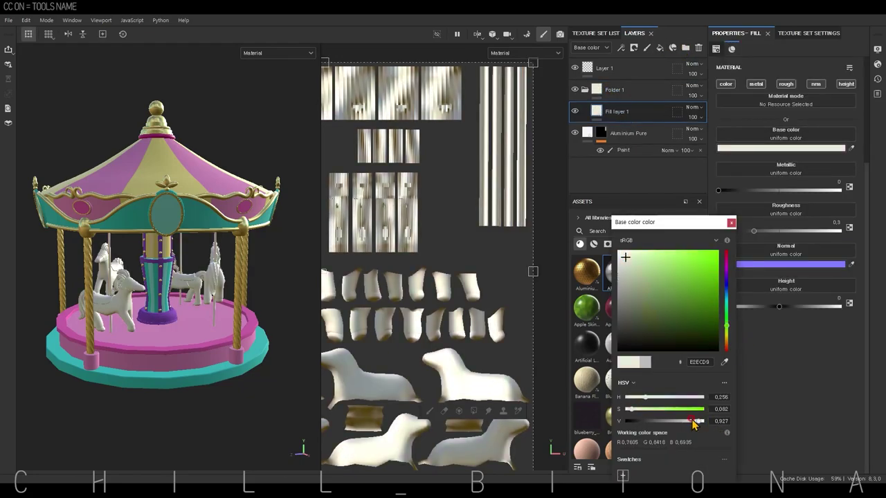
pyautogui.moveTo(694, 422); pyautogui.dragTo(684, 421)
pyautogui.click(727, 337)
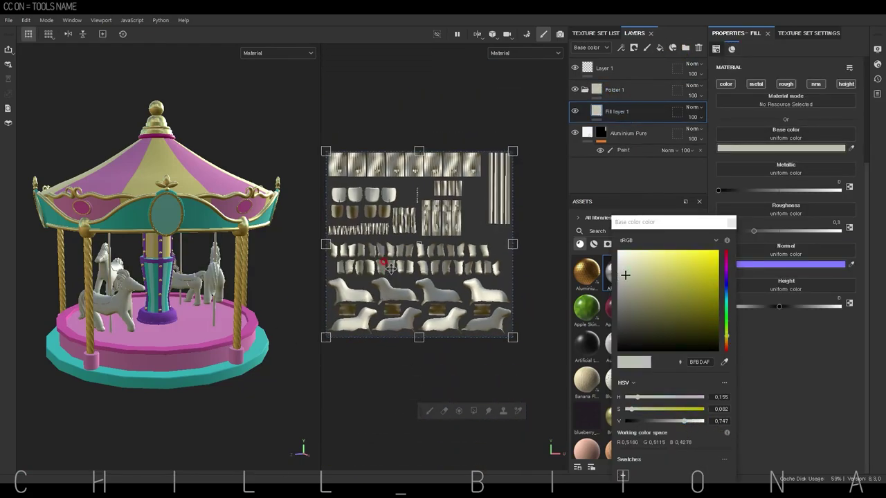
# Add a second folder and a new pink fill layer
pyautogui.click(684, 48)
pyautogui.click(623, 133)
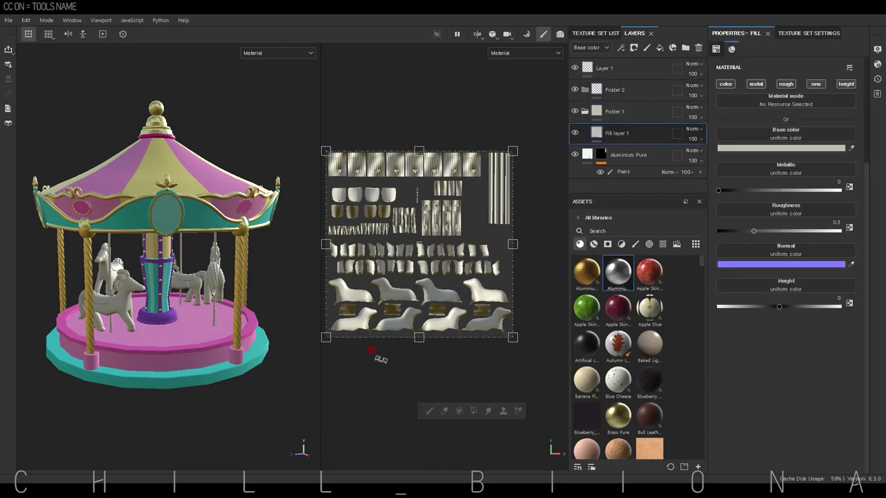
pyautogui.scroll(3, 217, 377)
pyautogui.click(672, 47)
pyautogui.click(780, 148)
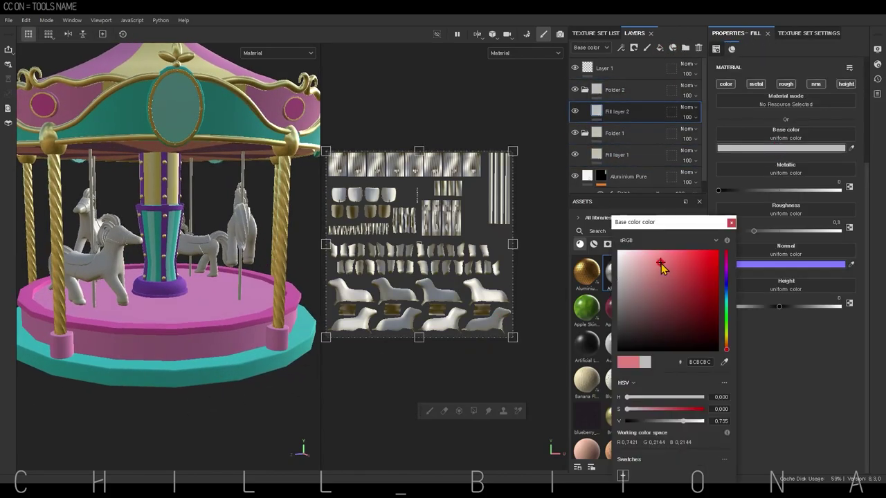
pyautogui.click(660, 264)
# Duplicate the pink fill into blue and vivid red-pink layers, discarding a dark red copy
pyautogui.hotkey('ctrl', 'd')
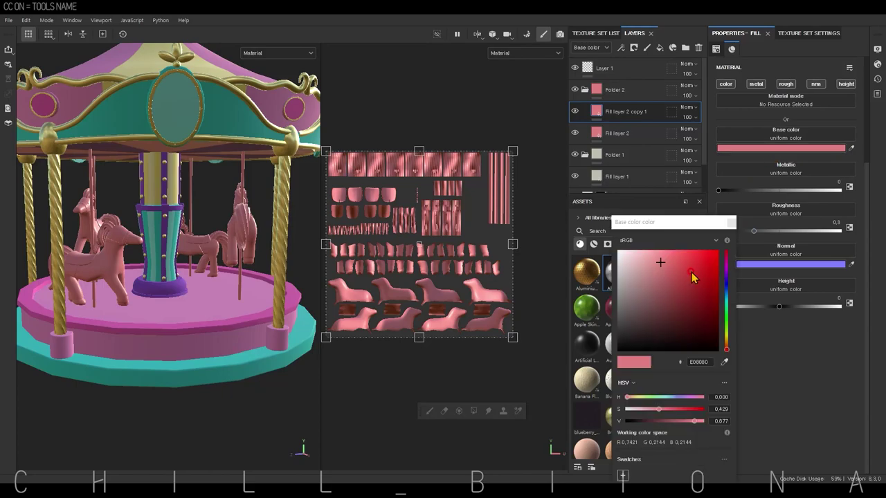
pyautogui.click(693, 282)
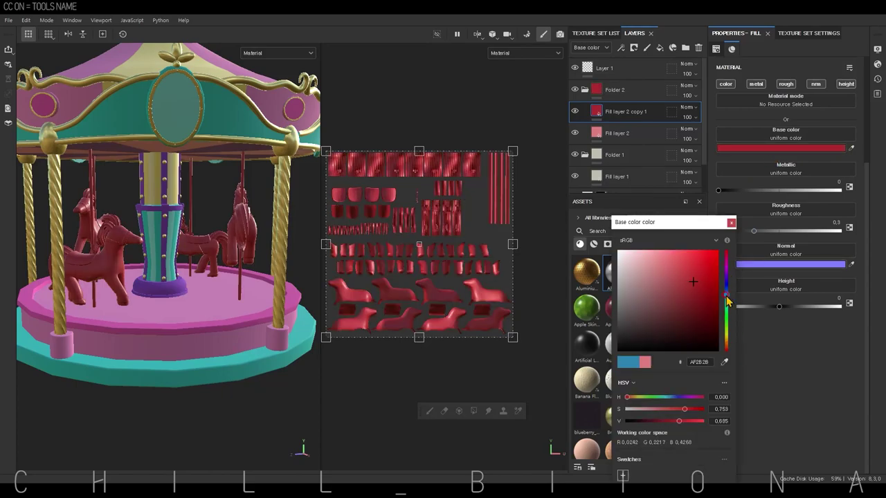
pyautogui.click(727, 299)
pyautogui.press('Delete')
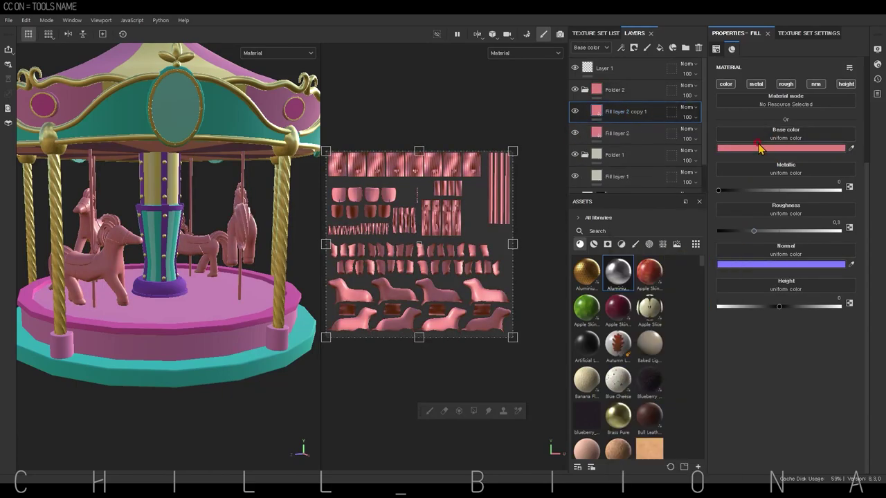
pyautogui.click(759, 148)
pyautogui.click(726, 286)
pyautogui.hotkey('ctrl', 'd')
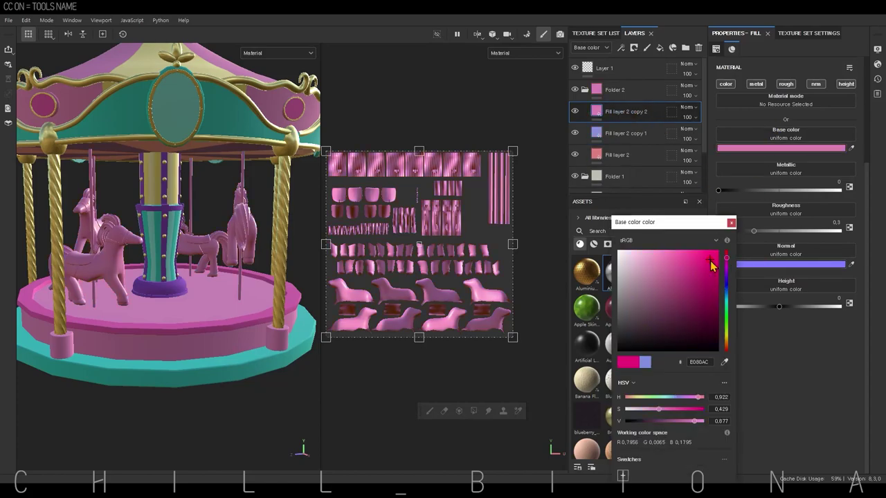
pyautogui.click(710, 262)
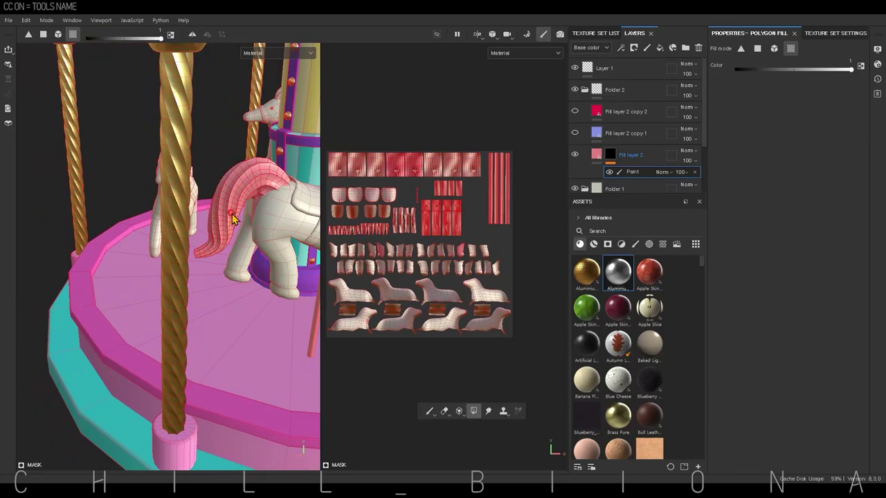
# Add black masks with paint effects to the blue and red-pink fill layers
pyautogui.click(574, 133)
pyautogui.rightClick(623, 132)
pyautogui.rightClick(622, 133)
pyautogui.moveTo(249, 311)
pyautogui.keyDown('alt'); pyautogui.mouseDown()
pyautogui.moveTo(88, 319)
pyautogui.moveTo(144, 366)
pyautogui.moveTo(172, 250)
pyautogui.mouseUp(); pyautogui.keyUp('alt')
pyautogui.click(574, 111)
pyautogui.rightClick(611, 114)
pyautogui.click(643, 159)
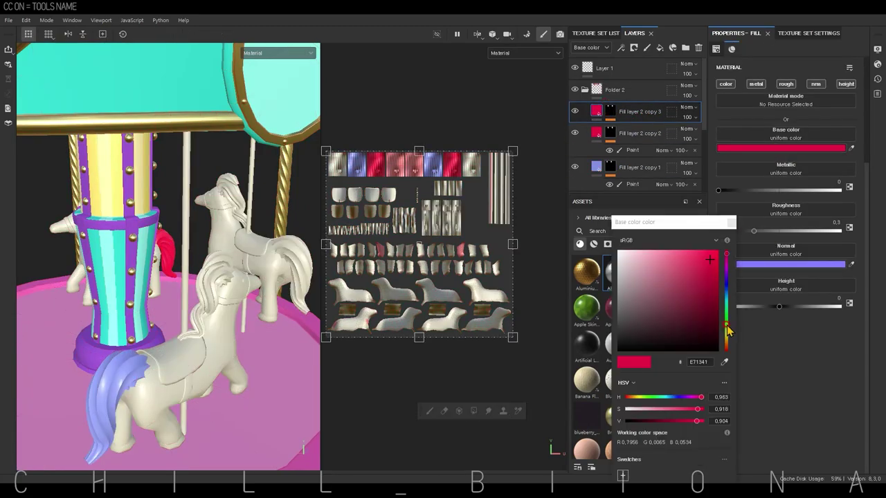
# Recolour the new copy green and add a paint effect to its mask
pyautogui.moveTo(727, 349); pyautogui.dragTo(728, 341)
pyautogui.click(612, 112)
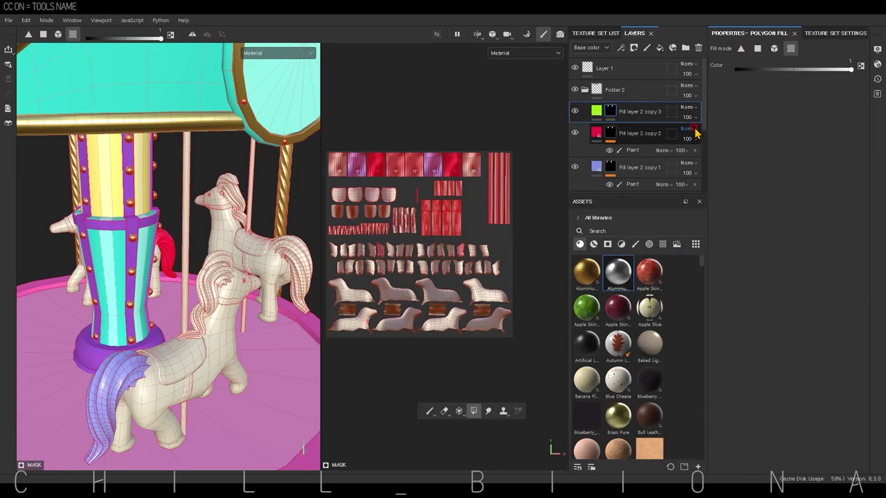
pyautogui.rightClick(612, 113)
pyautogui.click(644, 158)
# Raise the mask fill value to reveal colour on the horses' manes
pyautogui.keyDown('alt'); pyautogui.moveTo(277, 367); pyautogui.dragTo(246, 348); pyautogui.keyUp('alt')
pyautogui.scroll(-3, 704, 147)
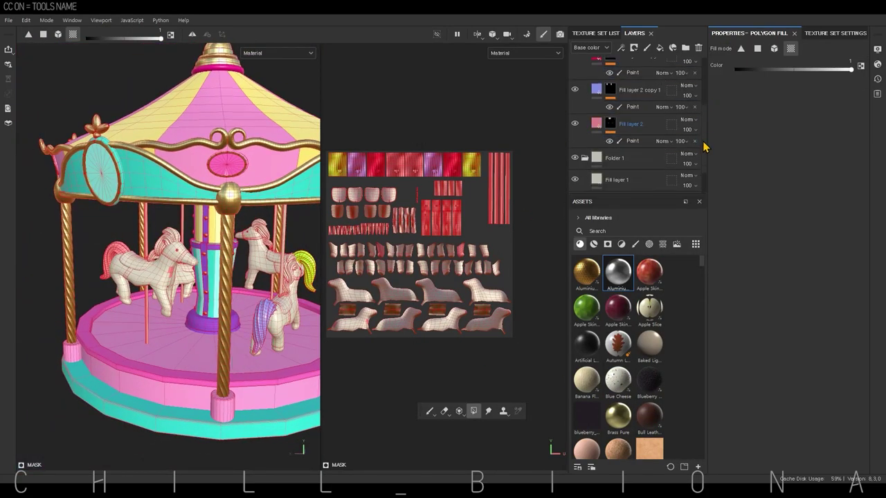
pyautogui.moveTo(169, 272)
pyautogui.keyDown('alt'); pyautogui.mouseDown()
pyautogui.moveTo(213, 405)
pyautogui.moveTo(254, 394)
pyautogui.mouseUp(); pyautogui.keyUp('alt')
pyautogui.scroll(1, 706, 123)
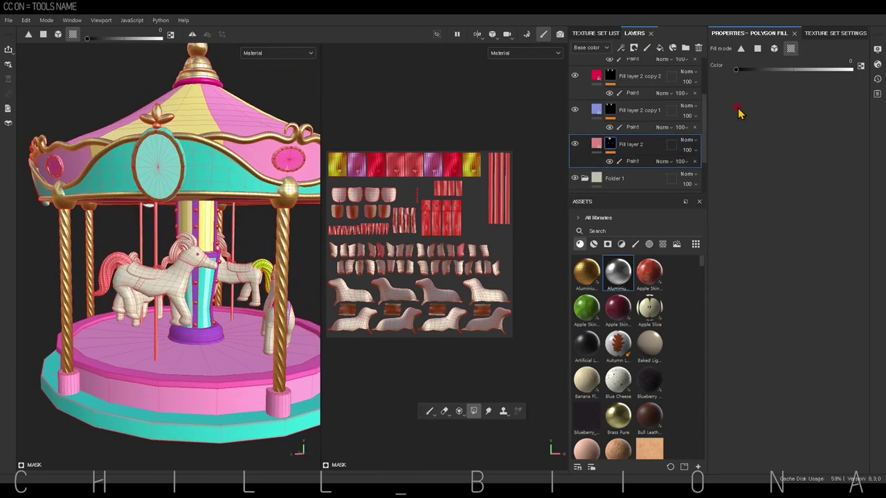
pyautogui.keyDown('alt'); pyautogui.moveTo(183, 249); pyautogui.dragTo(249, 259); pyautogui.keyUp('alt')
pyautogui.click(838, 70)
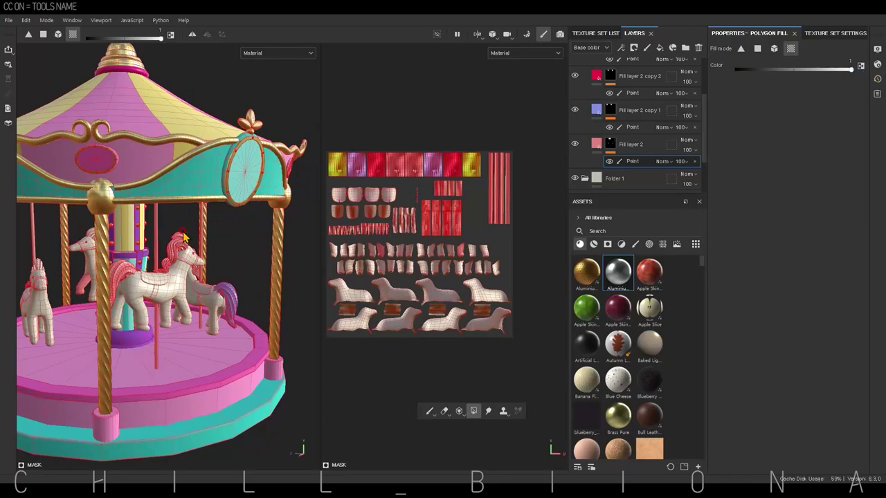
pyautogui.moveTo(183, 237)
pyautogui.keyDown('alt'); pyautogui.mouseDown()
pyautogui.moveTo(128, 359)
pyautogui.moveTo(217, 376)
pyautogui.moveTo(193, 339)
pyautogui.moveTo(193, 262)
pyautogui.moveTo(251, 267)
pyautogui.moveTo(253, 350)
pyautogui.moveTo(277, 346)
pyautogui.mouseUp(); pyautogui.keyUp('alt')
# Duplicate the pink fill, recolour it magenta pink, and add a polygon-fill mask effect
pyautogui.hotkey('ctrl', 'd')
pyautogui.click(775, 149)
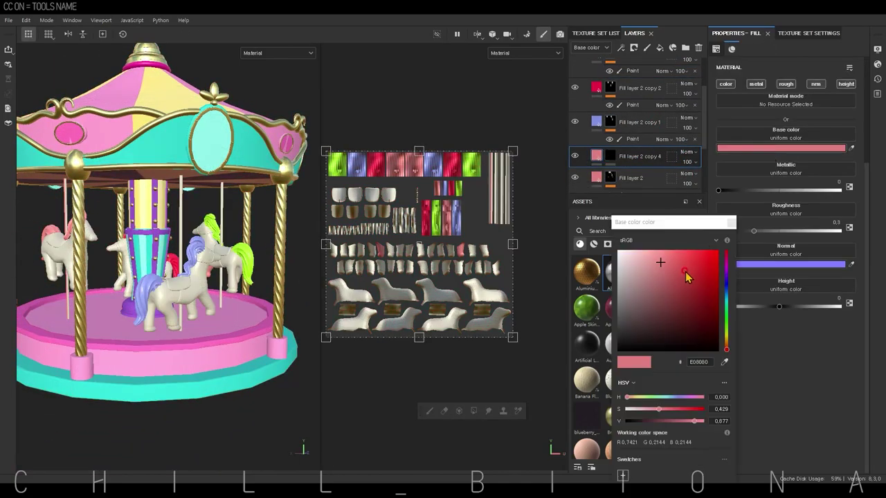
pyautogui.moveTo(628, 398); pyautogui.dragTo(632, 399)
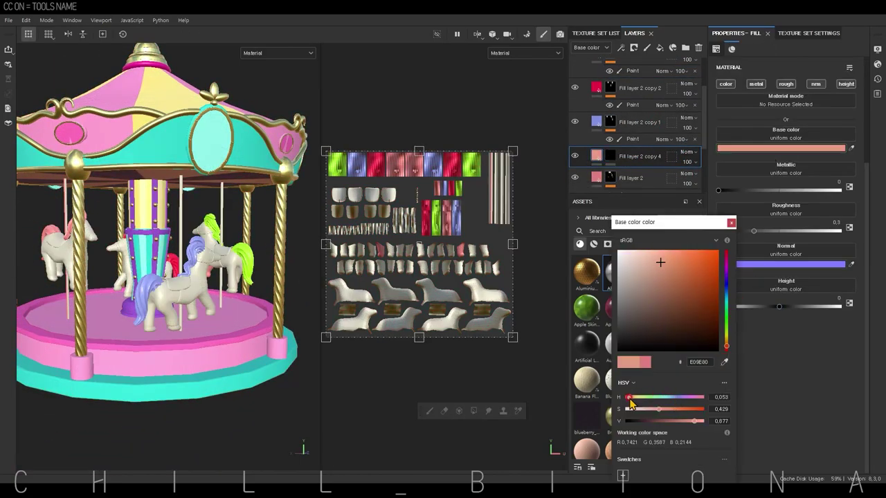
pyautogui.click(681, 397)
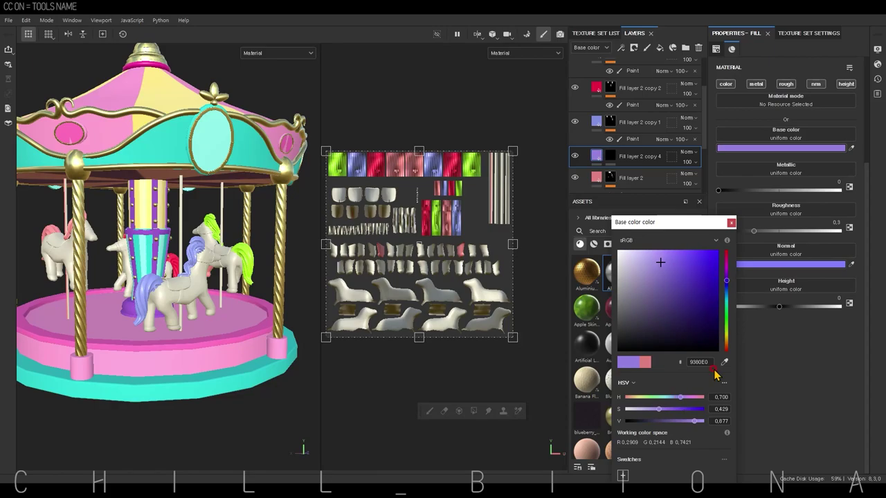
pyautogui.moveTo(696, 399); pyautogui.dragTo(694, 398)
pyautogui.scroll(5, 139, 323)
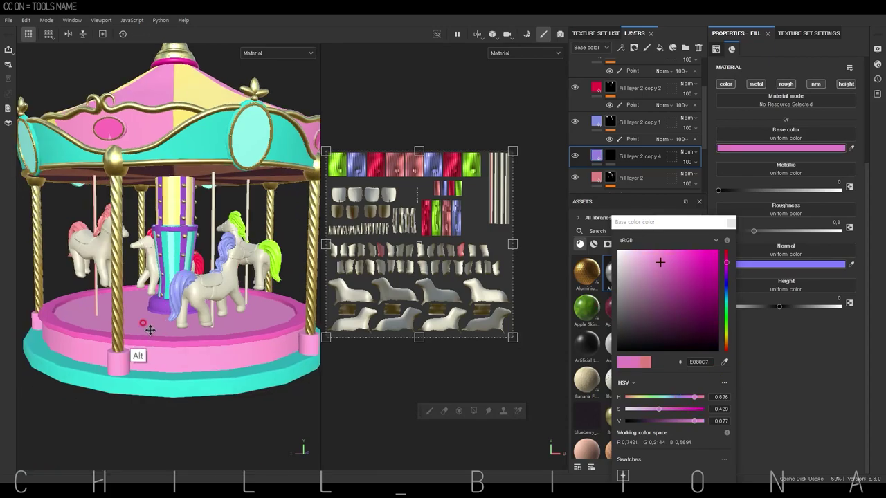
pyautogui.rightClick(612, 163)
pyautogui.click(665, 313)
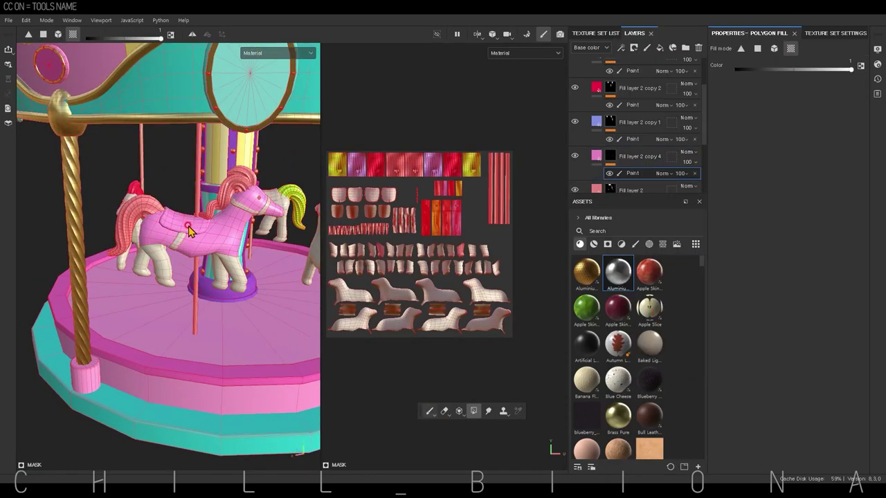
# Add a paint effect to Fill layer 2's mask
pyautogui.click(637, 156)
pyautogui.click(780, 148)
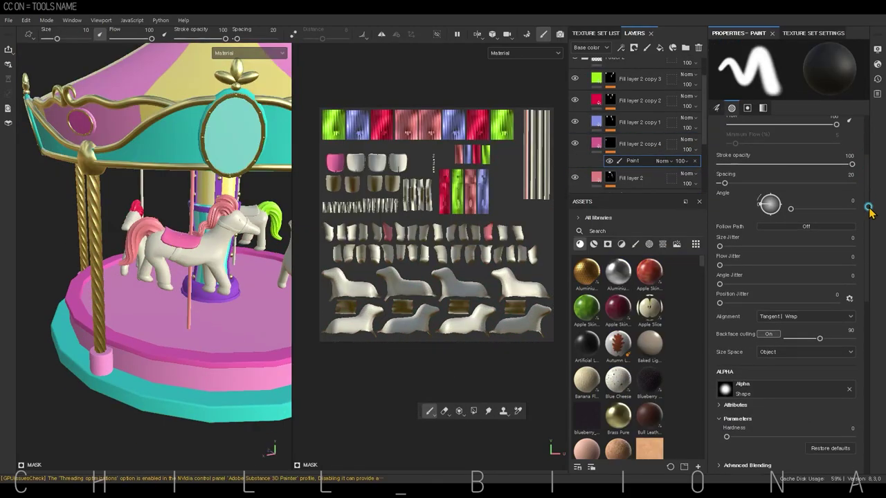
pyautogui.click(627, 178)
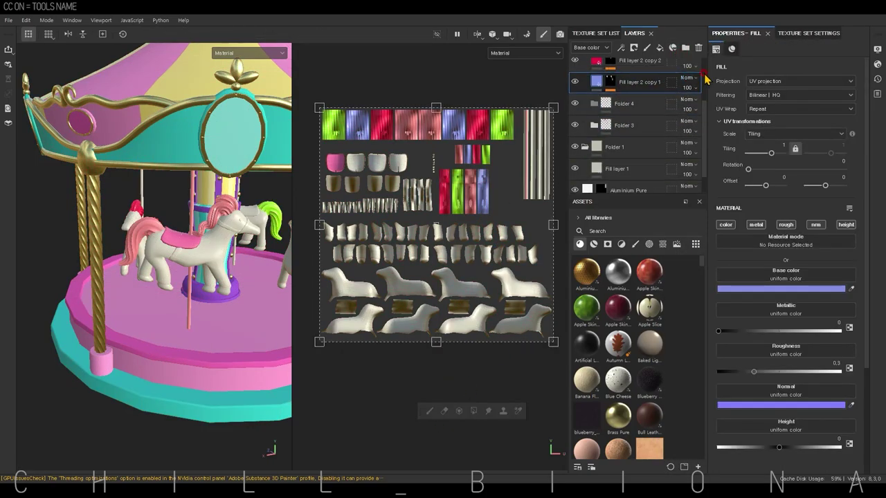
pyautogui.click(780, 288)
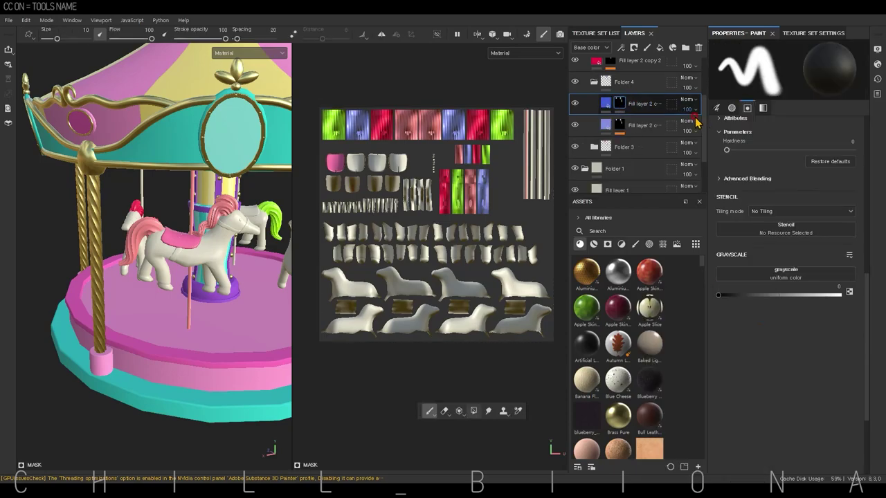
pyautogui.keyDown('alt'); pyautogui.moveTo(227, 296); pyautogui.dragTo(273, 317); pyautogui.keyUp('alt')
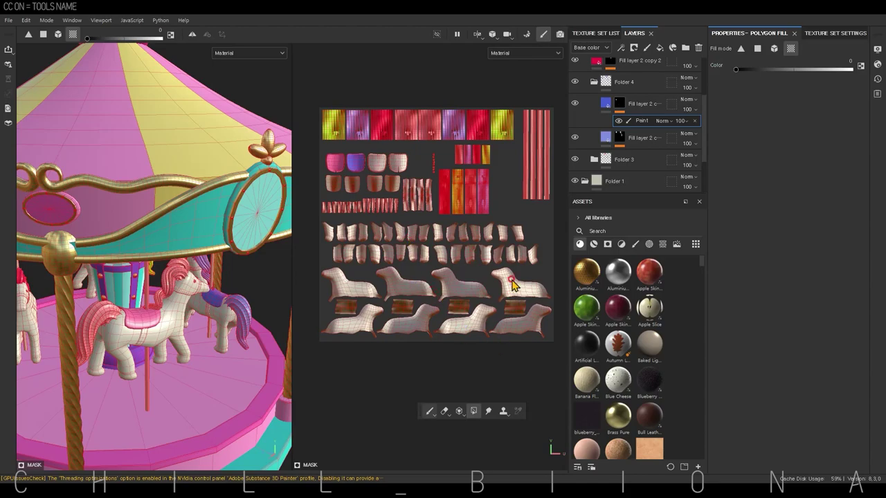
# Add paint effects to two more fill layers' masks and set a red base colour
pyautogui.click(633, 121)
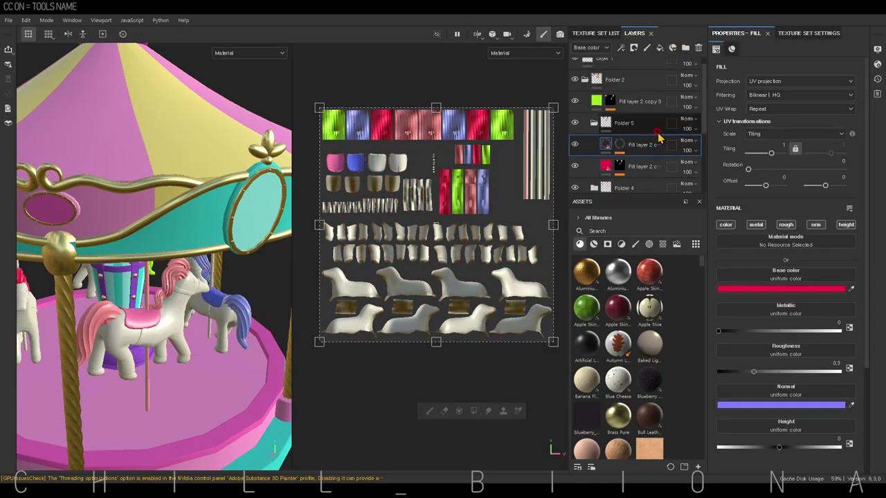
pyautogui.click(730, 288)
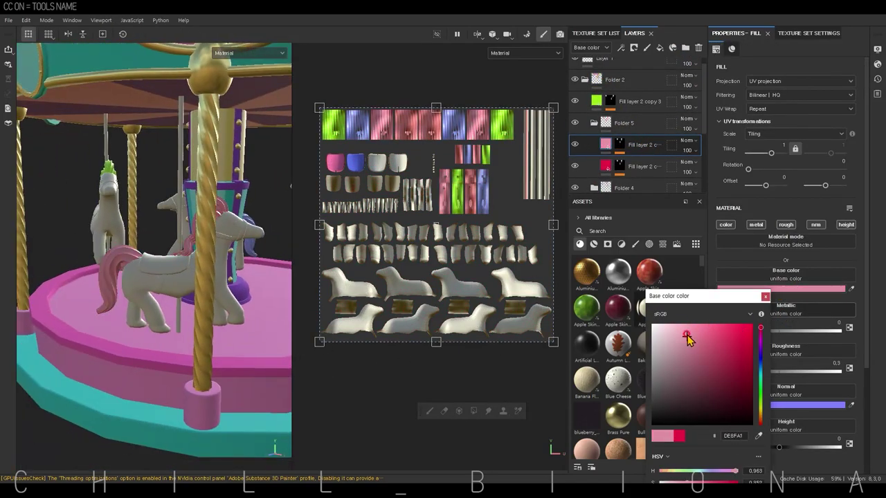
pyautogui.rightClick(620, 142)
pyautogui.click(651, 312)
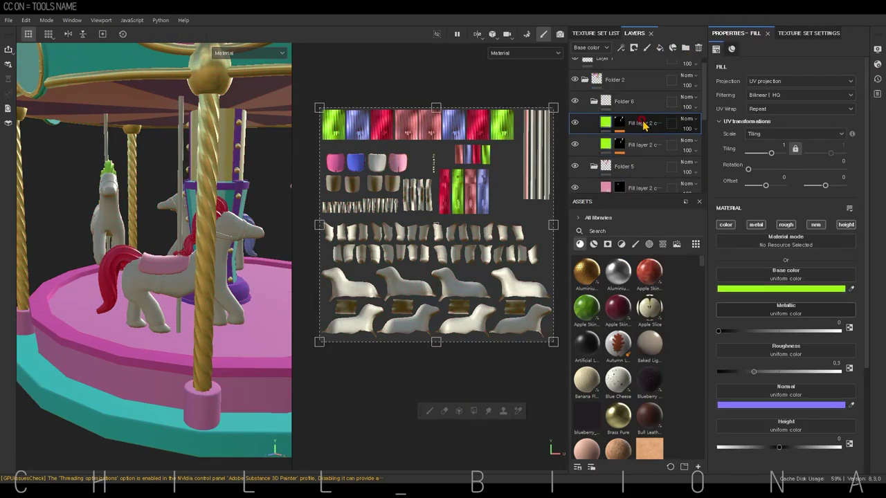
pyautogui.rightClick(619, 122)
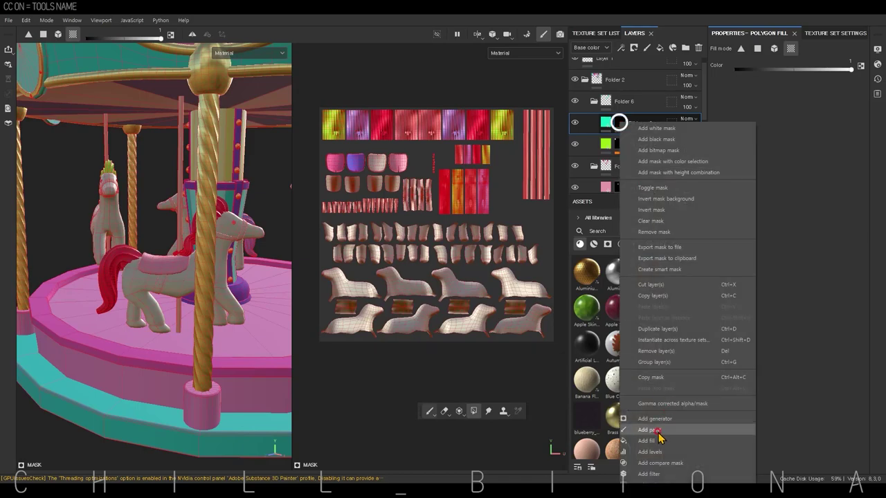
pyautogui.click(689, 431)
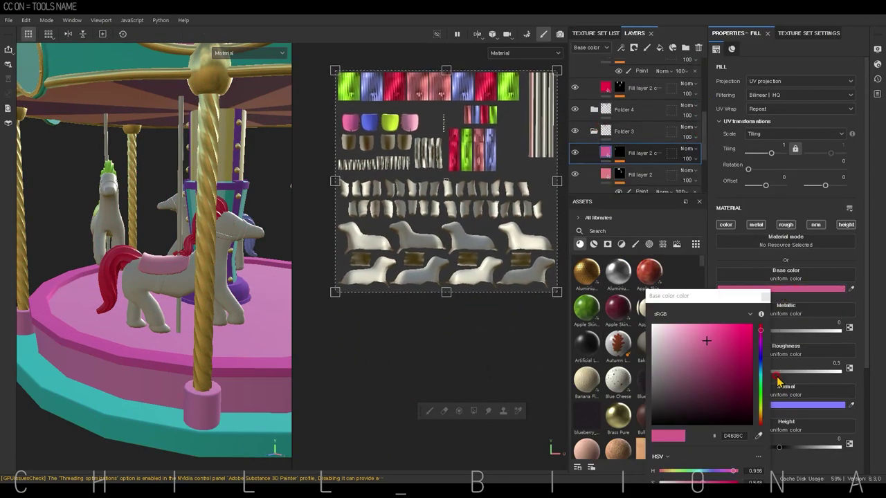
pyautogui.click(723, 334)
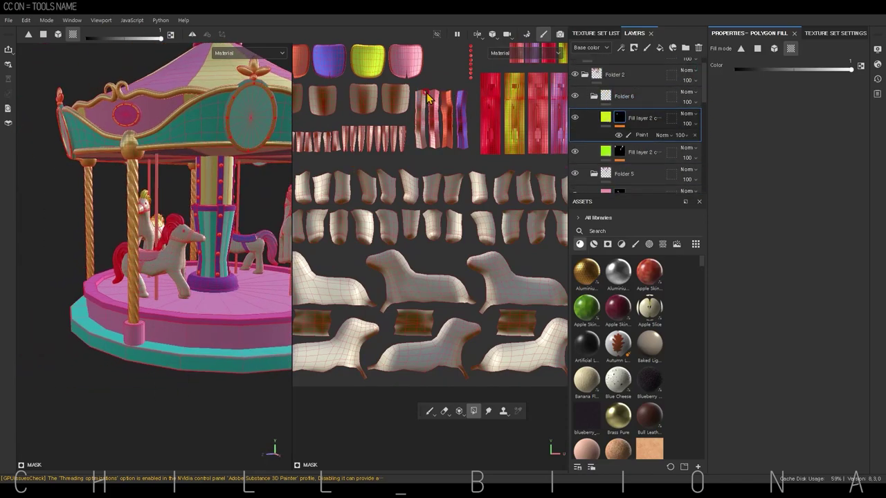
# Pick the orange layer's and saddle's paint masks directly from the model
pyautogui.moveTo(427, 99)
pyautogui.keyDown('alt'); pyautogui.mouseDown(button='middle')
pyautogui.moveTo(425, 351)
pyautogui.moveTo(449, 275)
pyautogui.mouseUp(button='middle'); pyautogui.keyUp('alt')
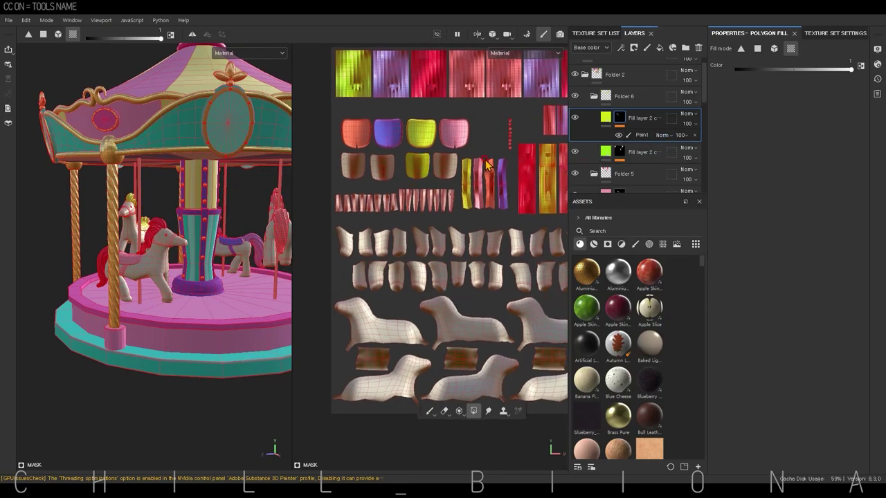
pyautogui.keyDown('ctrl'); pyautogui.keyDown('alt'); pyautogui.rightClick(499, 144); pyautogui.keyUp('alt'); pyautogui.keyUp('ctrl')
pyautogui.keyDown('ctrl'); pyautogui.keyDown('alt'); pyautogui.rightClick(353, 166); pyautogui.keyUp('alt'); pyautogui.keyUp('ctrl')
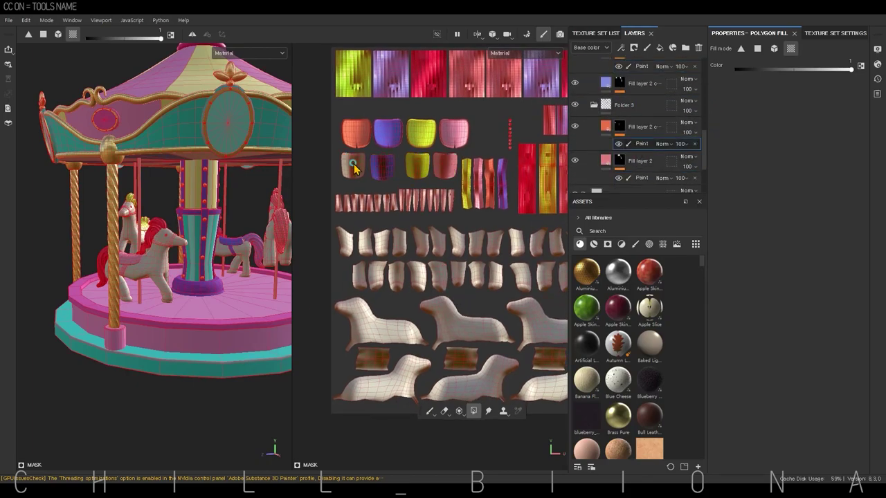
pyautogui.moveTo(168, 369)
pyautogui.keyDown('alt'); pyautogui.mouseDown()
pyautogui.moveTo(253, 367)
pyautogui.moveTo(324, 318)
pyautogui.mouseUp(); pyautogui.keyUp('alt')
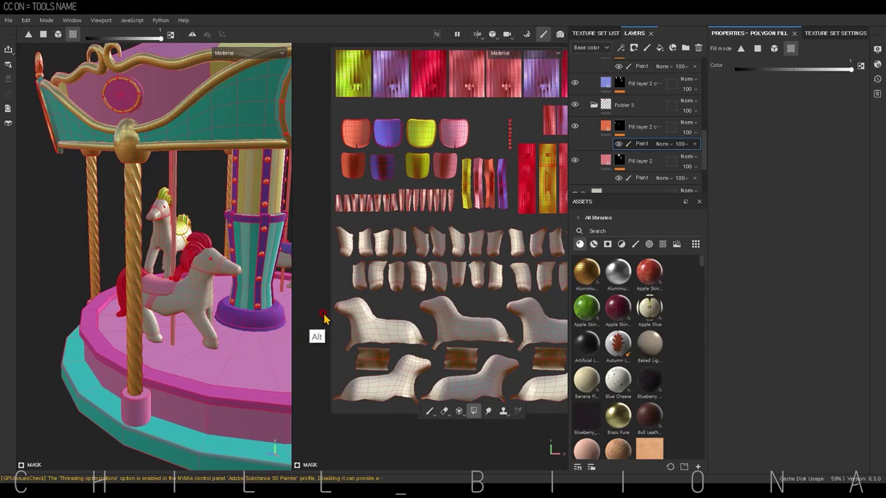
pyautogui.keyDown('alt'); pyautogui.moveTo(166, 362); pyautogui.dragTo(221, 177); pyautogui.keyUp('alt')
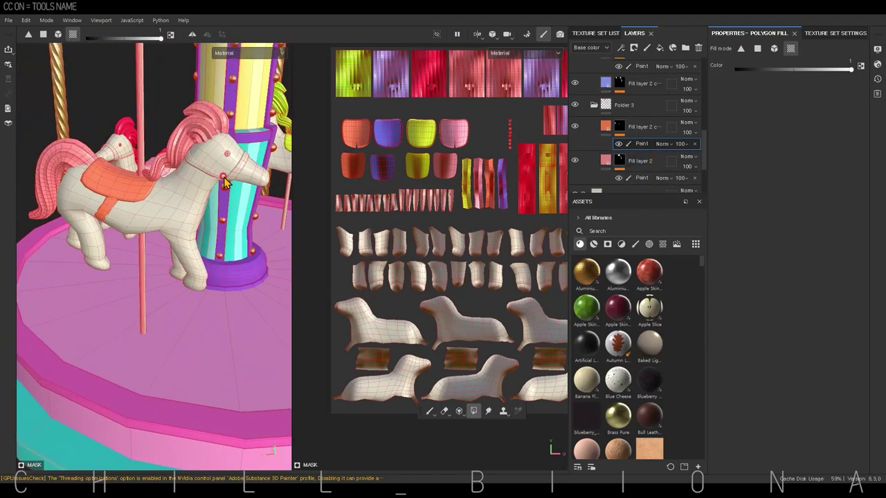
pyautogui.keyDown('ctrl'); pyautogui.keyDown('alt'); pyautogui.rightClick(221, 176); pyautogui.keyUp('alt'); pyautogui.keyUp('ctrl')
pyautogui.scroll(3, 640, 134)
pyautogui.click(641, 131)
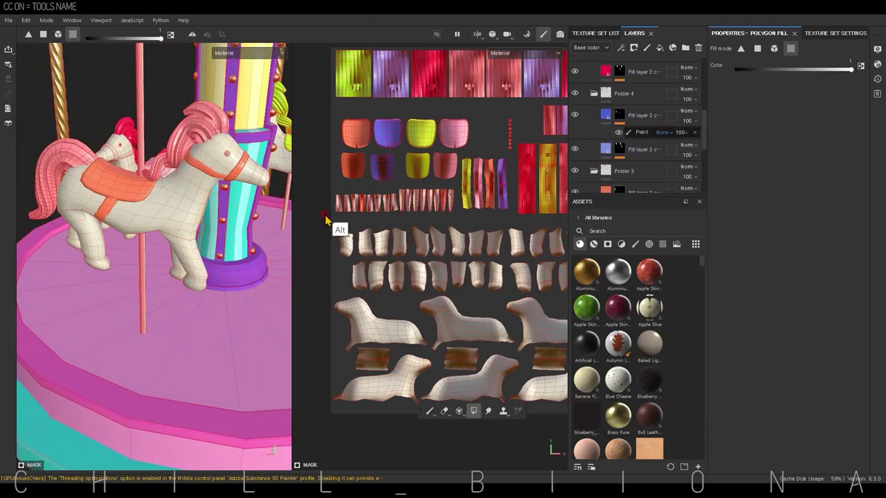
# Close in on the white horse and select the blue layer's paint mask
pyautogui.moveTo(277, 228)
pyautogui.keyDown('alt'); pyautogui.mouseDown()
pyautogui.moveTo(214, 269)
pyautogui.moveTo(153, 216)
pyautogui.mouseUp(); pyautogui.keyUp('alt')
pyautogui.scroll(-2, 701, 139)
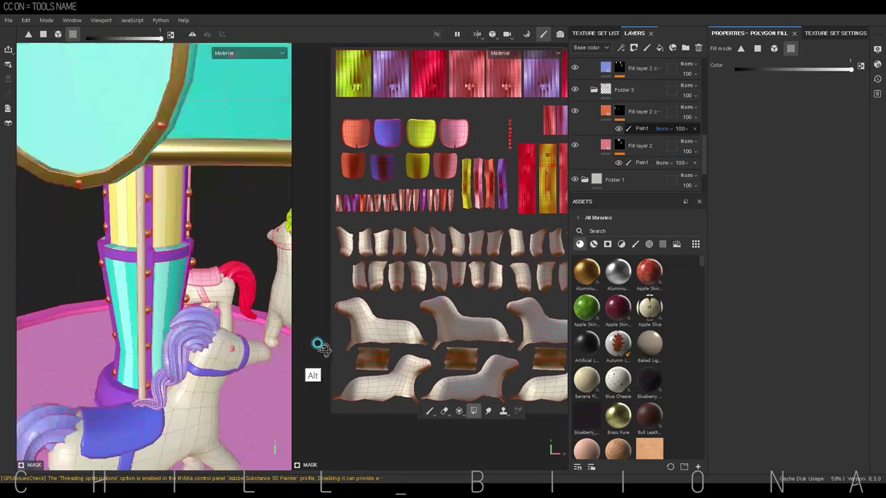
pyautogui.keyDown('alt'); pyautogui.moveTo(316, 346); pyautogui.dragTo(138, 238); pyautogui.keyUp('alt')
pyautogui.keyDown('ctrl'); pyautogui.click(141, 242); pyautogui.keyUp('ctrl')
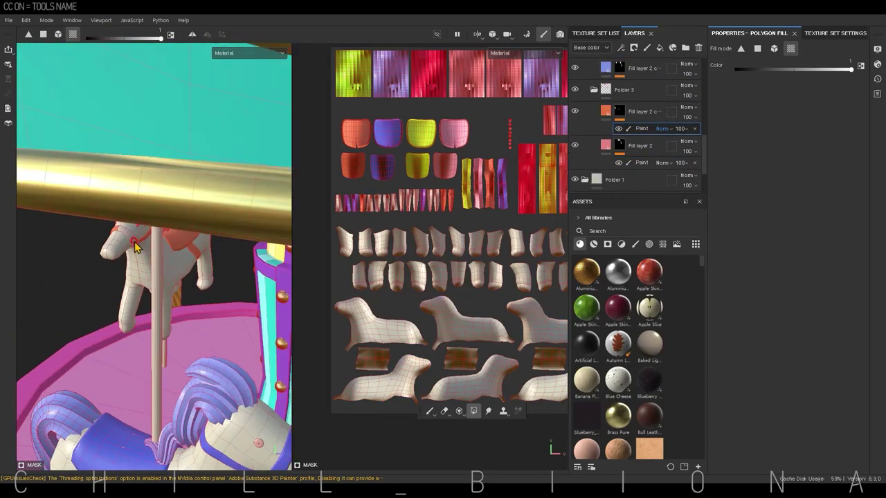
pyautogui.keyDown('ctrl'); pyautogui.click(136, 244); pyautogui.keyUp('ctrl')
pyautogui.scroll(2, 637, 125)
pyautogui.click(641, 115)
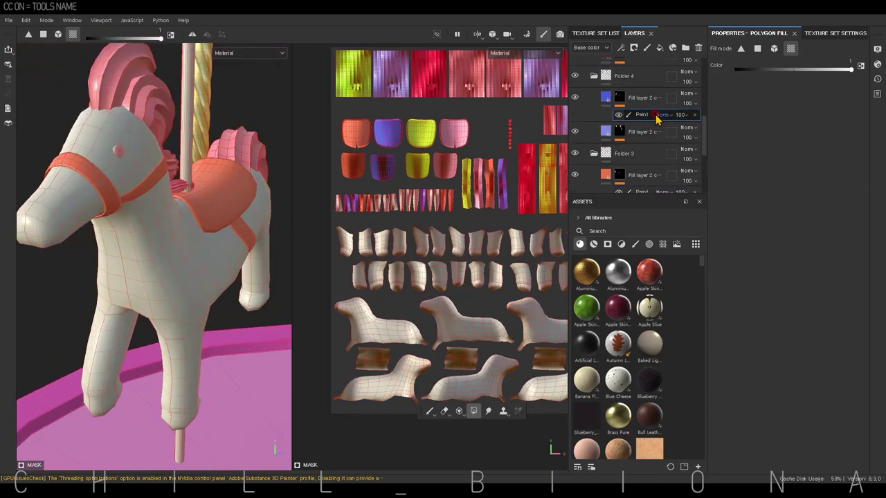
# Check the pink- and green-maned horses, then give Folder 7's Fill layer 3 base colour 1E1D1D
pyautogui.keyDown('alt'); pyautogui.moveTo(222, 198); pyautogui.dragTo(172, 325); pyautogui.keyUp('alt')
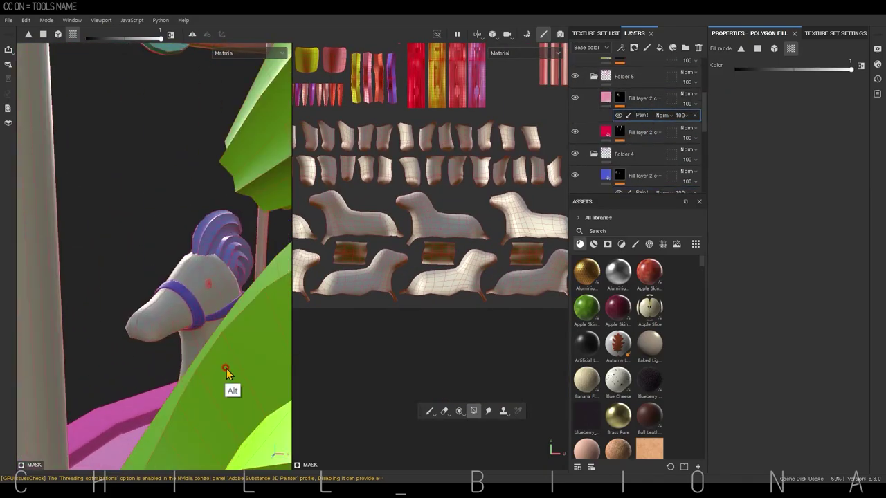
pyautogui.moveTo(225, 371)
pyautogui.keyDown('alt'); pyautogui.mouseDown()
pyautogui.moveTo(109, 293)
pyautogui.moveTo(213, 366)
pyautogui.moveTo(163, 307)
pyautogui.moveTo(332, 272)
pyautogui.mouseUp(); pyautogui.keyUp('alt')
pyautogui.scroll(2, 637, 125)
pyautogui.click(641, 117)
pyautogui.moveTo(138, 311)
pyautogui.keyDown('alt'); pyautogui.mouseDown()
pyautogui.moveTo(265, 265)
pyautogui.moveTo(234, 336)
pyautogui.moveTo(253, 300)
pyautogui.moveTo(33, 386)
pyautogui.moveTo(211, 355)
pyautogui.mouseUp(); pyautogui.keyUp('alt')
pyautogui.click(641, 101)
pyautogui.click(780, 288)
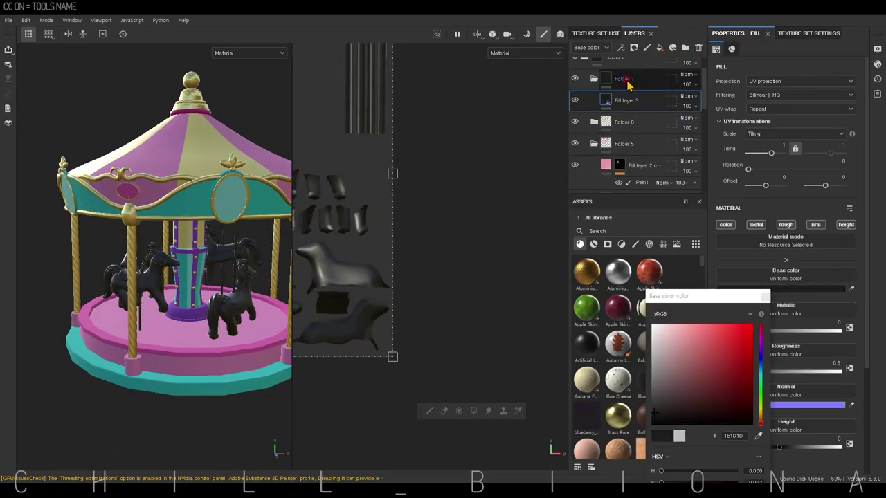
# Add a paint effect to Folder 7's mask and toggle between polygon fill and brush
pyautogui.rightClick(628, 84)
pyautogui.click(643, 92)
pyautogui.press('1')
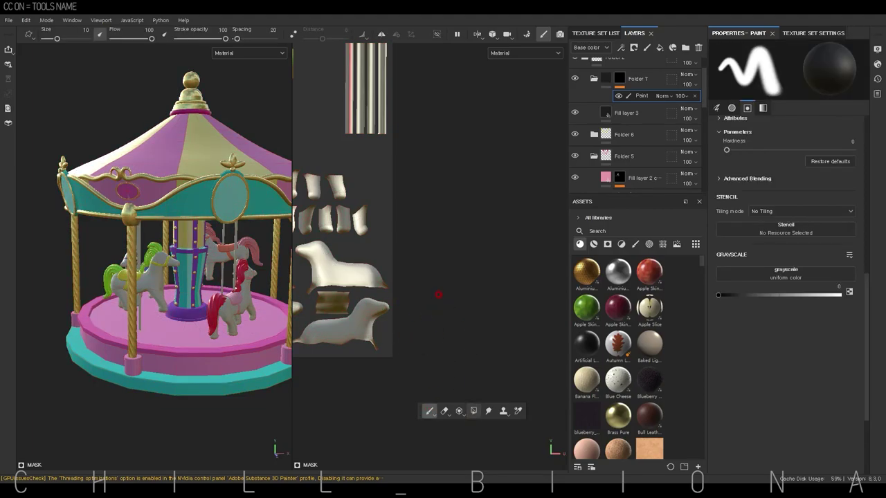
pyautogui.press('f')
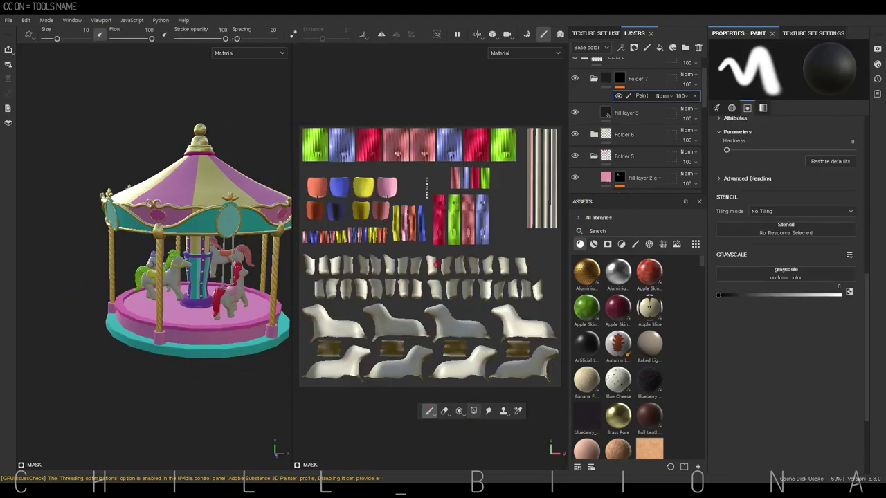
pyautogui.click(474, 412)
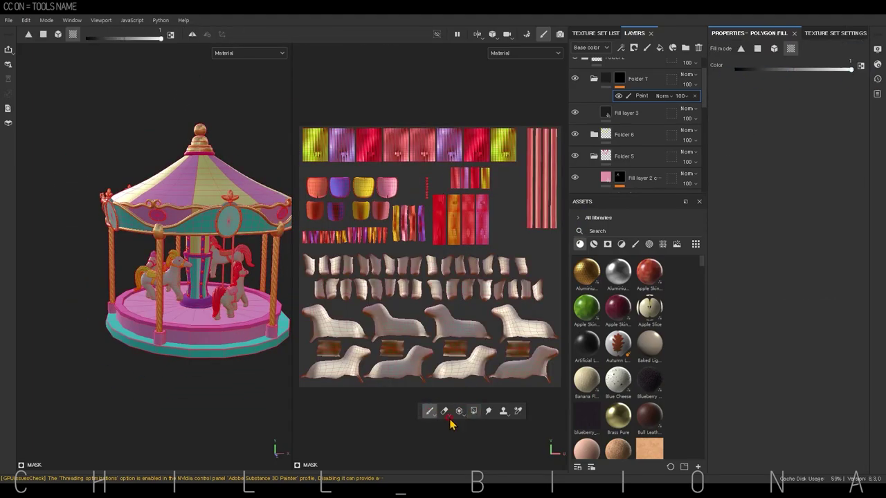
pyautogui.press('1')
pyautogui.click(474, 413)
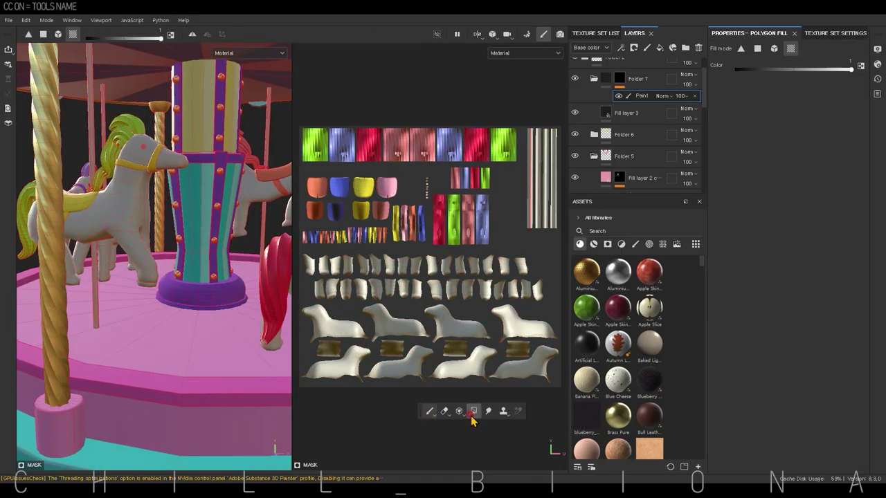
pyautogui.scroll(3, 438, 205)
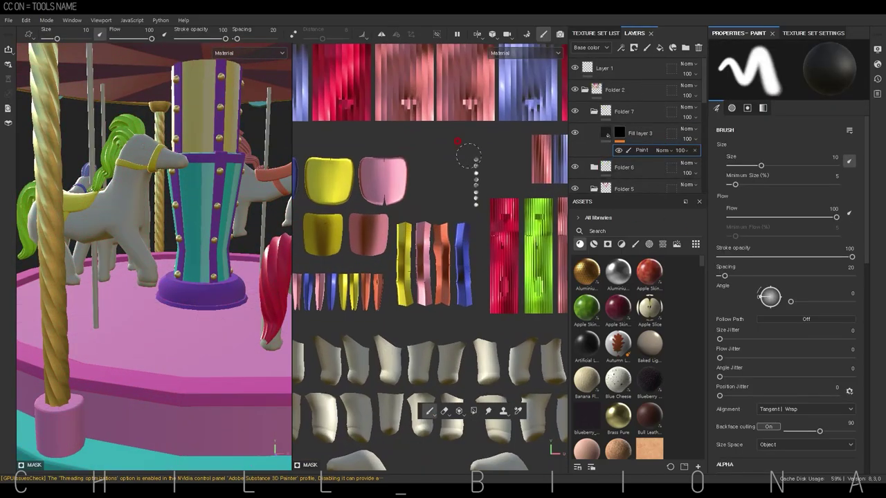
pyautogui.click(429, 411)
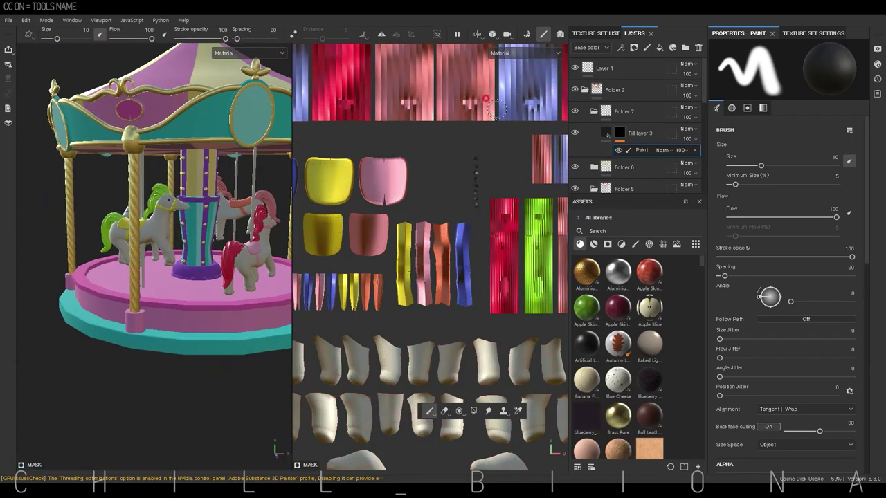
# Give Folder 1 a black mask with a paint effect
pyautogui.click(616, 133)
pyautogui.click(616, 111)
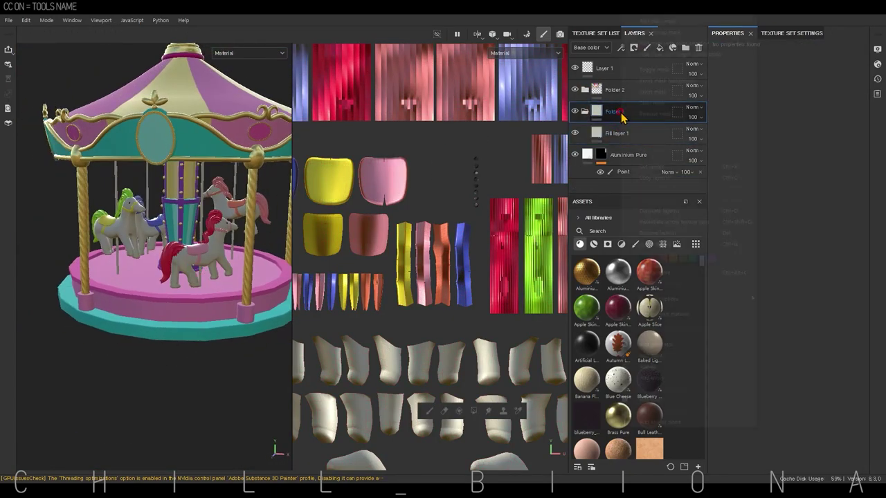
pyautogui.rightClick(615, 110)
pyautogui.click(668, 312)
pyautogui.click(474, 411)
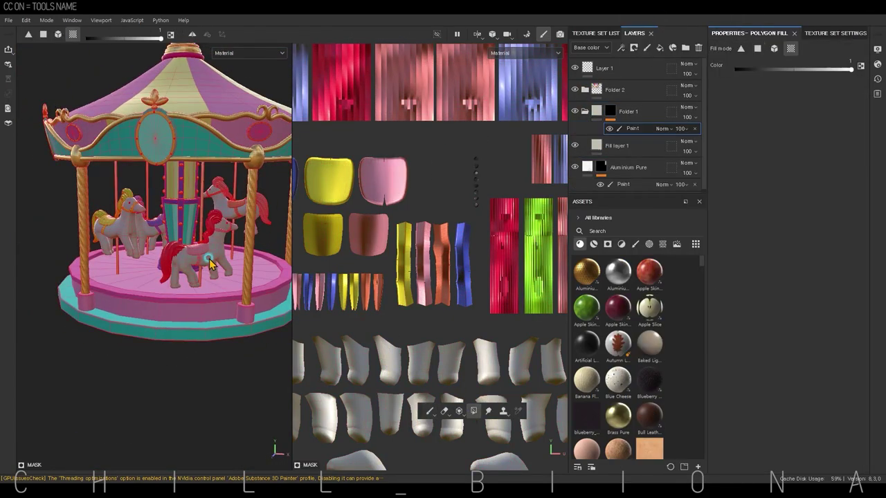
pyautogui.scroll(5, 211, 264)
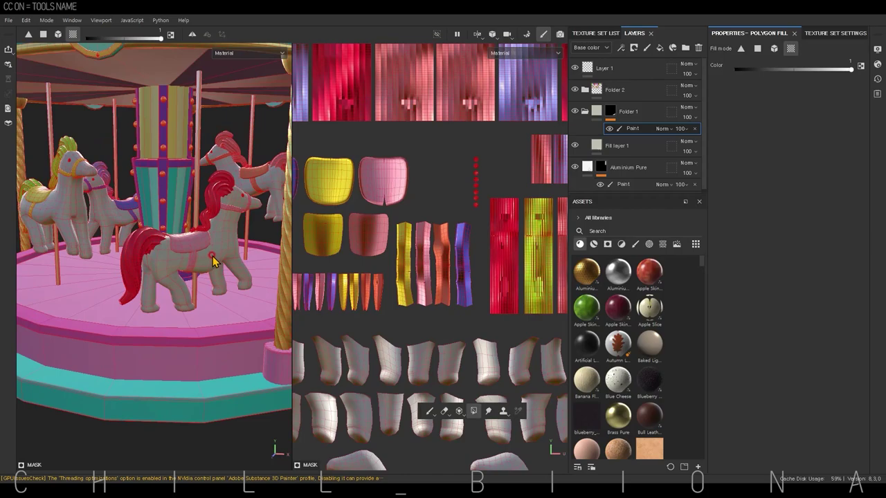
# Set Fill layer 1's base colour to yellow for the horses
pyautogui.click(599, 142)
pyautogui.scroll(-5, 141, 228)
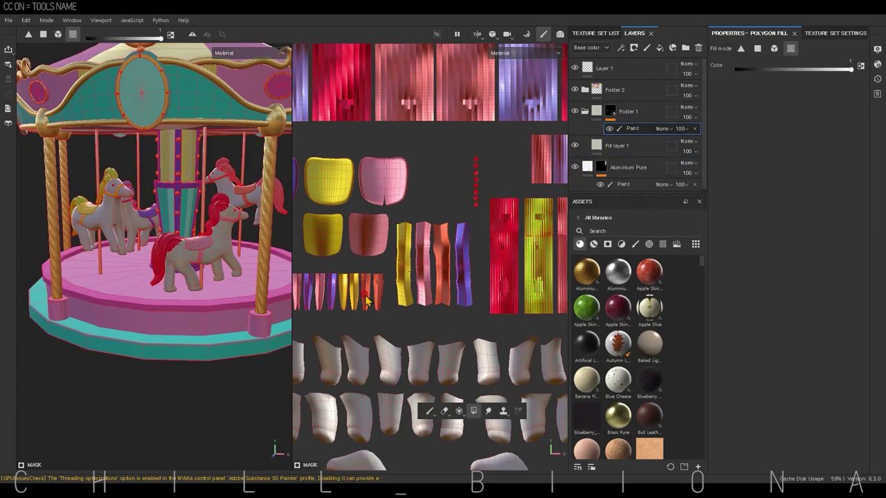
pyautogui.scroll(-5, 502, 315)
pyautogui.click(608, 148)
pyautogui.click(720, 352)
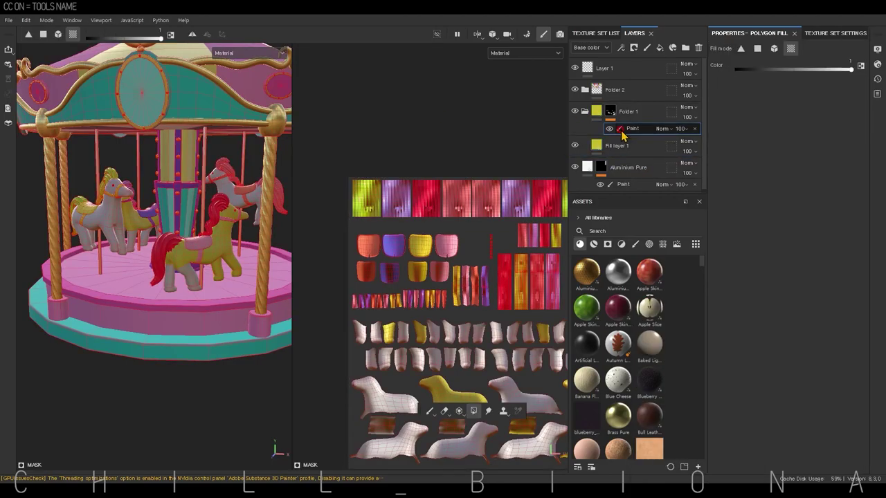
pyautogui.moveTo(136, 246)
pyautogui.keyDown('alt'); pyautogui.mouseDown()
pyautogui.moveTo(134, 316)
pyautogui.moveTo(150, 340)
pyautogui.moveTo(146, 305)
pyautogui.moveTo(253, 300)
pyautogui.moveTo(194, 280)
pyautogui.mouseUp(); pyautogui.keyUp('alt')
pyautogui.click(616, 145)
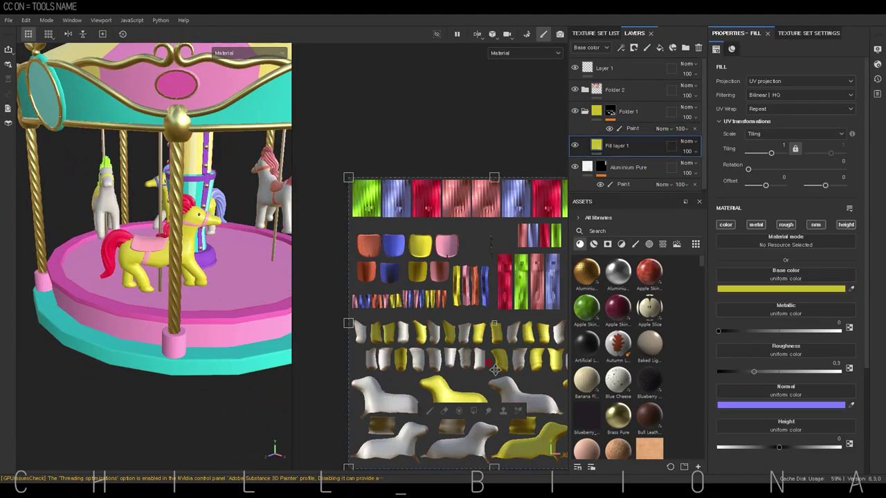
pyautogui.keyDown('alt'); pyautogui.moveTo(458, 409); pyautogui.dragTo(427, 337, button='middle'); pyautogui.keyUp('alt')
pyautogui.click(780, 288)
pyautogui.click(646, 350)
# Duplicate Fill layer 1 with a grey-beige base colour and a paint effect on its mask
pyautogui.hotkey('ctrl', 'd')
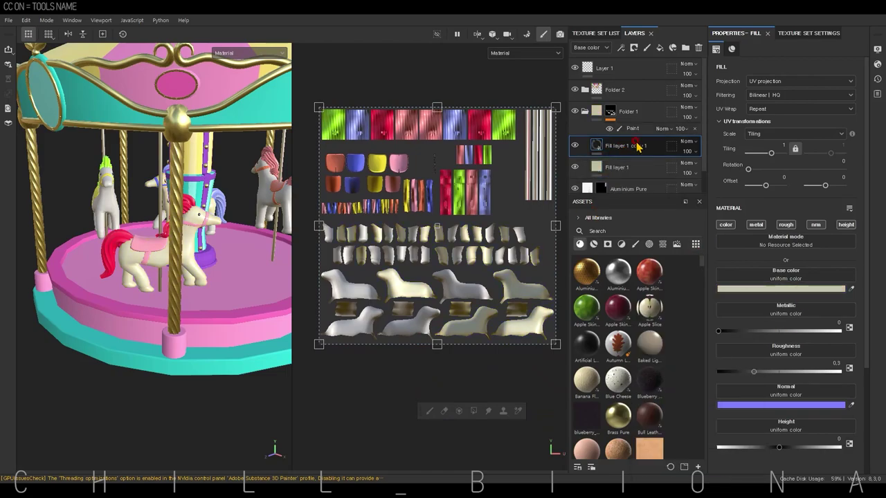
pyautogui.click(780, 289)
pyautogui.click(650, 377)
pyautogui.rightClick(613, 148)
pyautogui.click(618, 332)
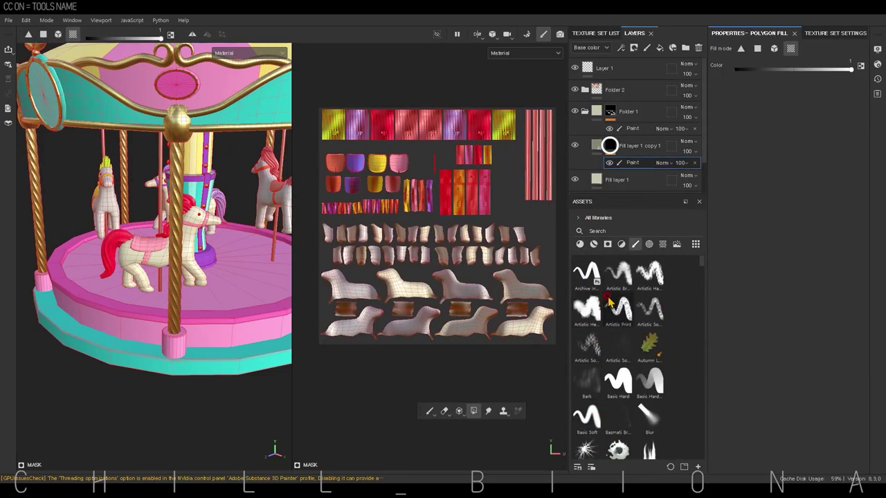
pyautogui.scroll(5, 444, 325)
# Shrink the brush to size 7.14 and frame the horses for shading
pyautogui.press('1')
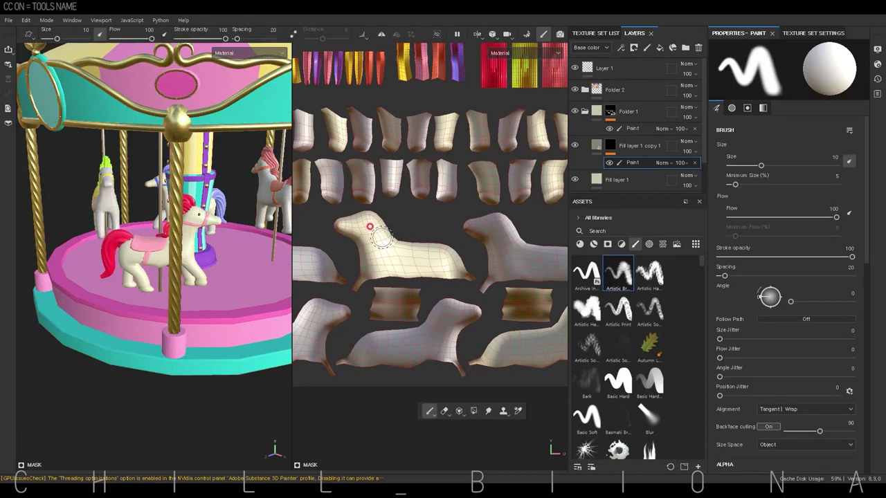
pyautogui.keyDown('ctrl'); pyautogui.moveTo(404, 222); pyautogui.dragTo(357, 238, button='right'); pyautogui.keyUp('ctrl')
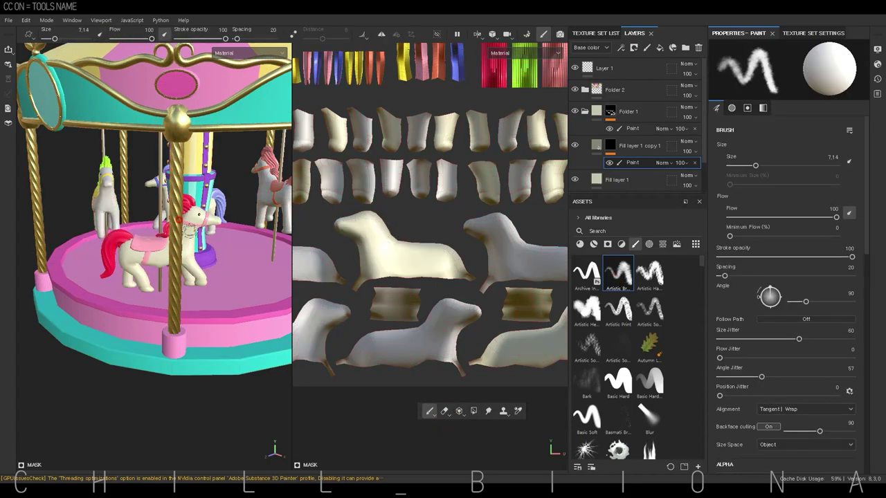
pyautogui.scroll(4, 186, 220)
pyautogui.scroll(1, 178, 204)
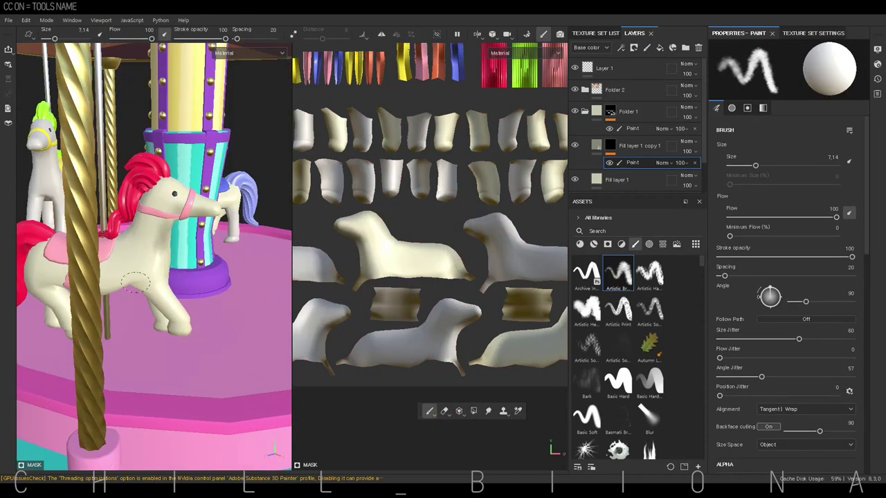
pyautogui.moveTo(155, 286)
pyautogui.keyDown('alt'); pyautogui.mouseDown()
pyautogui.moveTo(172, 336)
pyautogui.moveTo(147, 266)
pyautogui.mouseUp(); pyautogui.keyUp('alt')
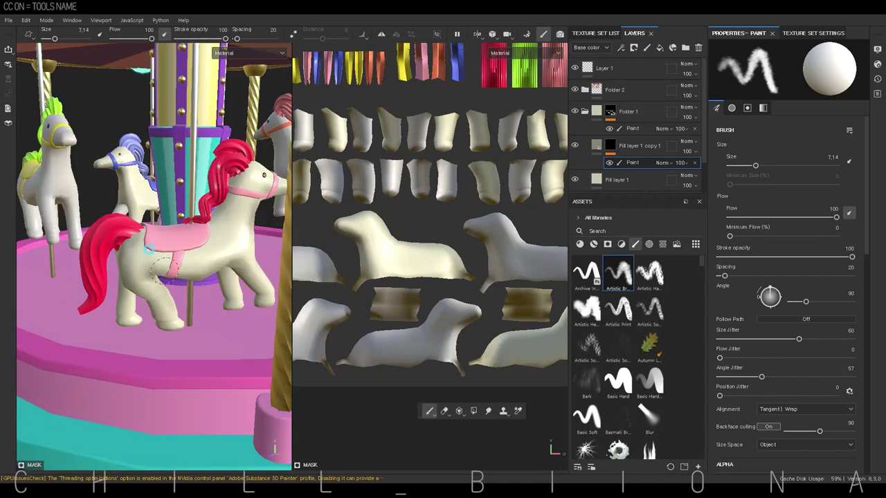
pyautogui.keyDown('alt'); pyautogui.moveTo(155, 302); pyautogui.dragTo(152, 305); pyautogui.keyUp('alt')
pyautogui.scroll(5, 119, 260)
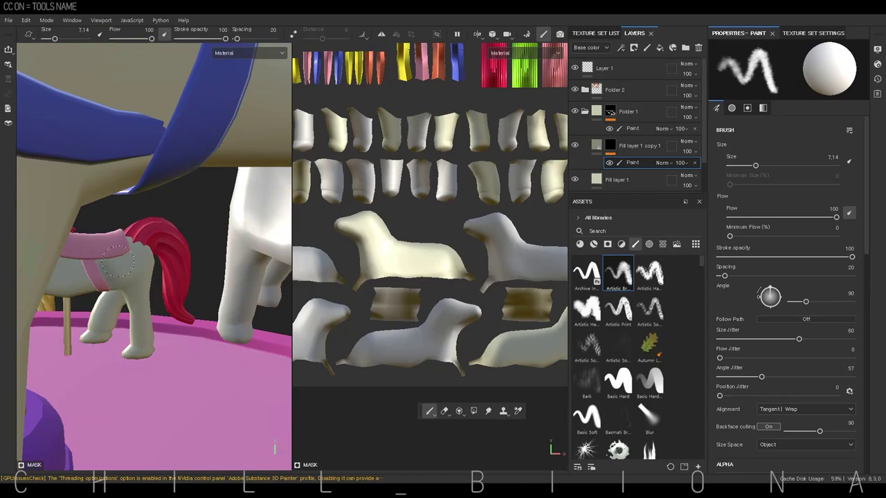
pyautogui.keyDown('alt'); pyautogui.moveTo(85, 295); pyautogui.dragTo(132, 281); pyautogui.keyUp('alt')
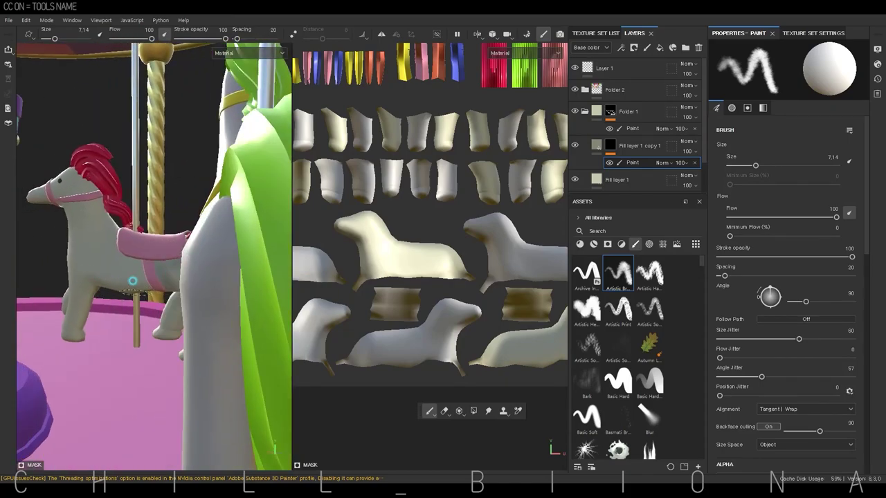
pyautogui.moveTo(164, 329)
pyautogui.keyDown('alt'); pyautogui.mouseDown()
pyautogui.moveTo(74, 307)
pyautogui.moveTo(107, 180)
pyautogui.mouseUp(); pyautogui.keyUp('alt')
pyautogui.moveTo(103, 235)
pyautogui.keyDown('alt'); pyautogui.mouseDown()
pyautogui.moveTo(228, 362)
pyautogui.moveTo(128, 339)
pyautogui.moveTo(439, 284)
pyautogui.mouseUp(); pyautogui.keyUp('alt')
pyautogui.scroll(-3, 336, 332)
pyautogui.scroll(3, 336, 332)
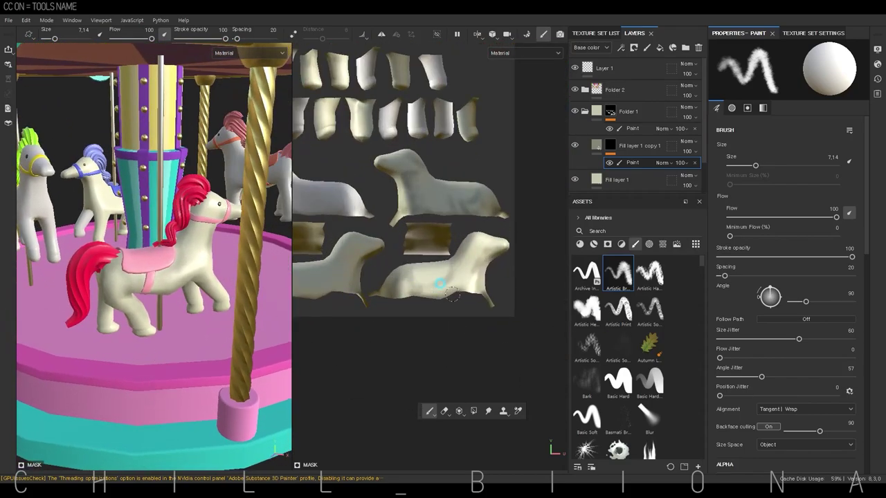
# Raise the brush grayscale to 0.8667 and brush soft shading onto the blue-maned horse
pyautogui.click(746, 107)
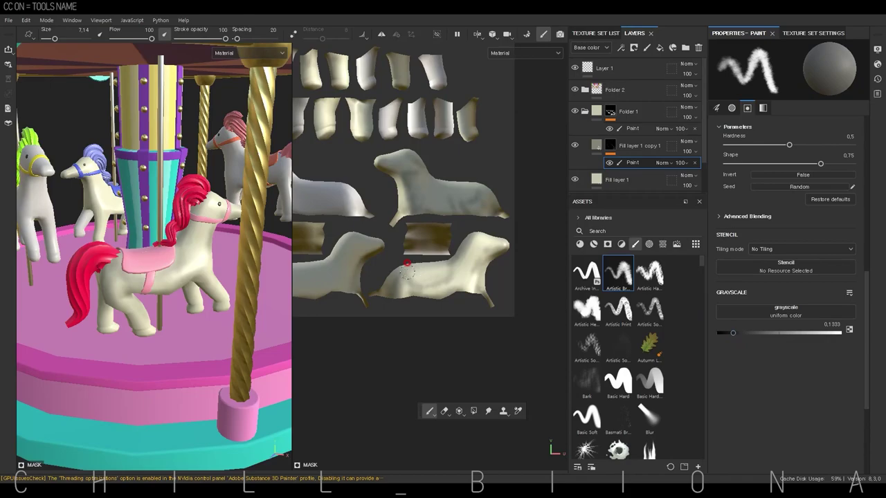
pyautogui.keyDown('alt'); pyautogui.moveTo(178, 351); pyautogui.dragTo(118, 267); pyautogui.keyUp('alt')
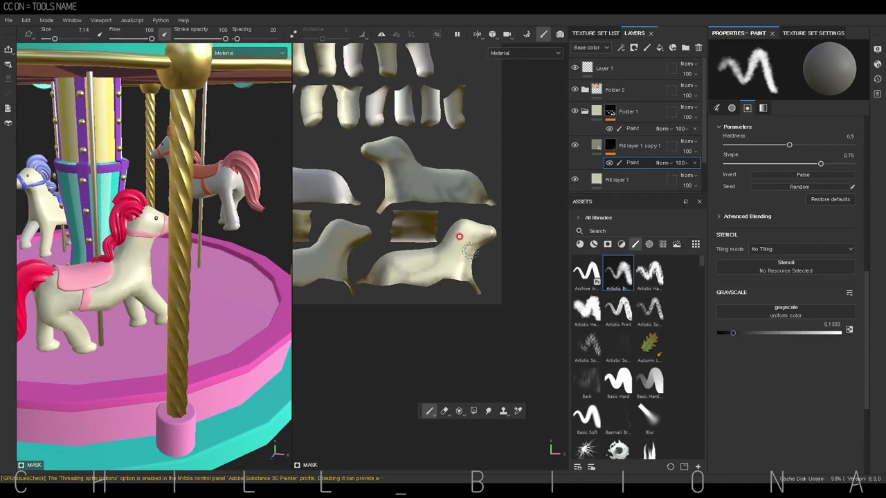
pyautogui.scroll(-3, 442, 356)
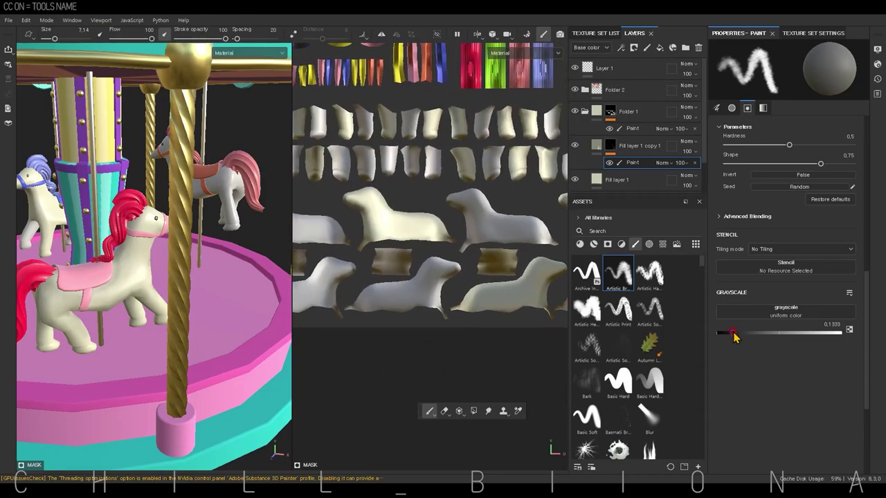
pyautogui.moveTo(733, 333); pyautogui.dragTo(825, 333)
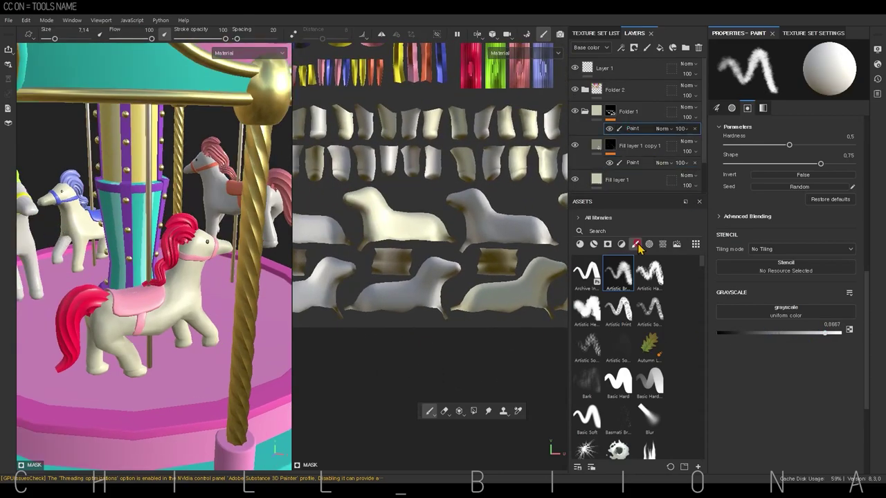
pyautogui.click(474, 411)
pyautogui.click(429, 411)
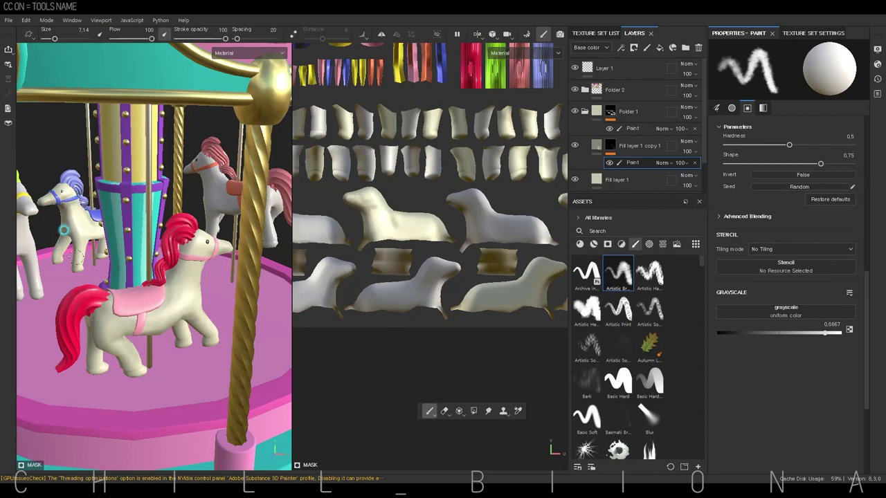
pyautogui.keyDown('alt'); pyautogui.moveTo(128, 298); pyautogui.dragTo(142, 218); pyautogui.keyUp('alt')
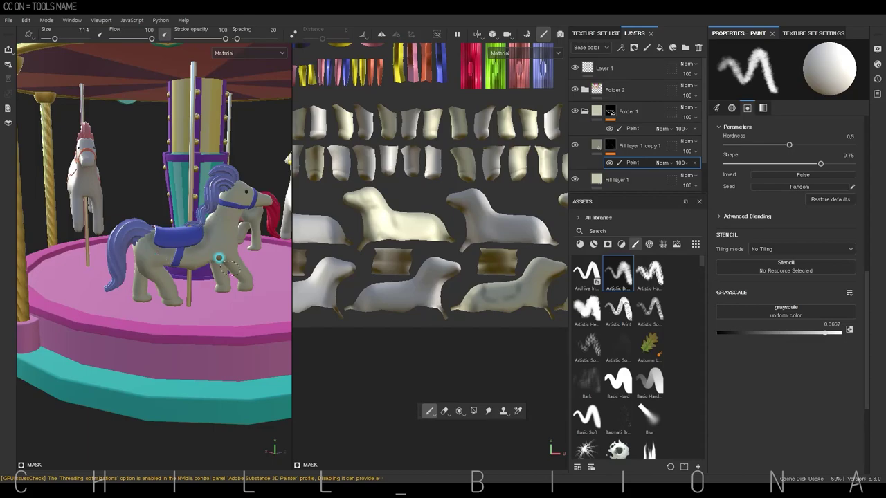
pyautogui.keyDown('alt'); pyautogui.moveTo(246, 190); pyautogui.dragTo(197, 214); pyautogui.keyUp('alt')
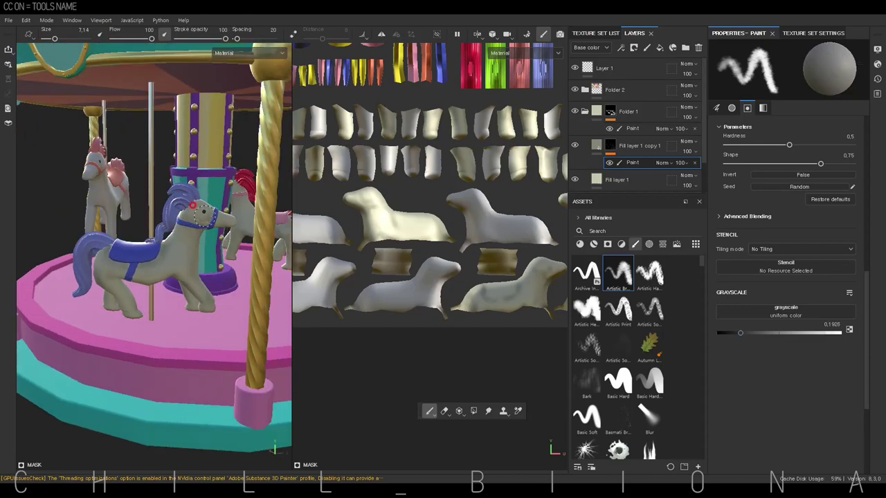
# Duplicate the fill layer in dark olive, move it up the stack, and add a black mask
pyautogui.click(626, 179)
pyautogui.hotkey('ctrl', 'd')
pyautogui.click(764, 290)
pyautogui.click(668, 389)
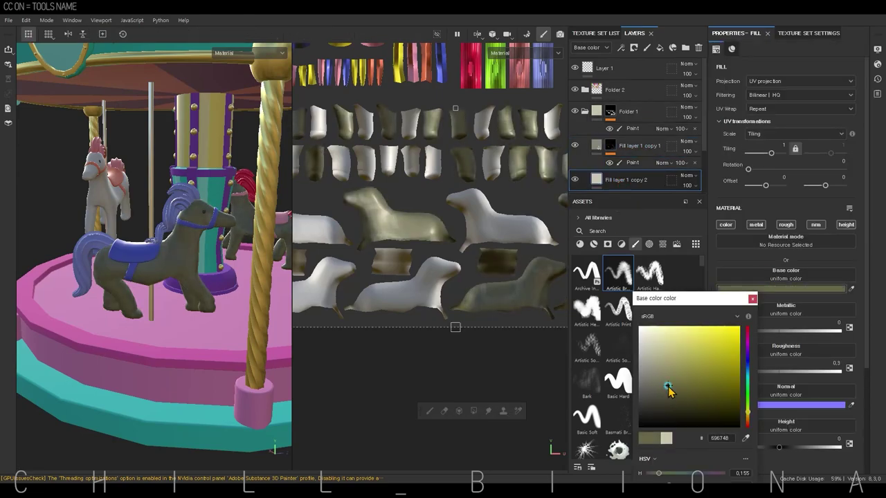
pyautogui.moveTo(668, 389); pyautogui.dragTo(658, 398)
pyautogui.moveTo(626, 179); pyautogui.dragTo(623, 145)
pyautogui.click(632, 162)
# Polygon-fill the horses' hooves through the new mask
pyautogui.click(473, 411)
pyautogui.keyDown('alt'); pyautogui.moveTo(173, 337); pyautogui.dragTo(235, 330); pyautogui.keyUp('alt')
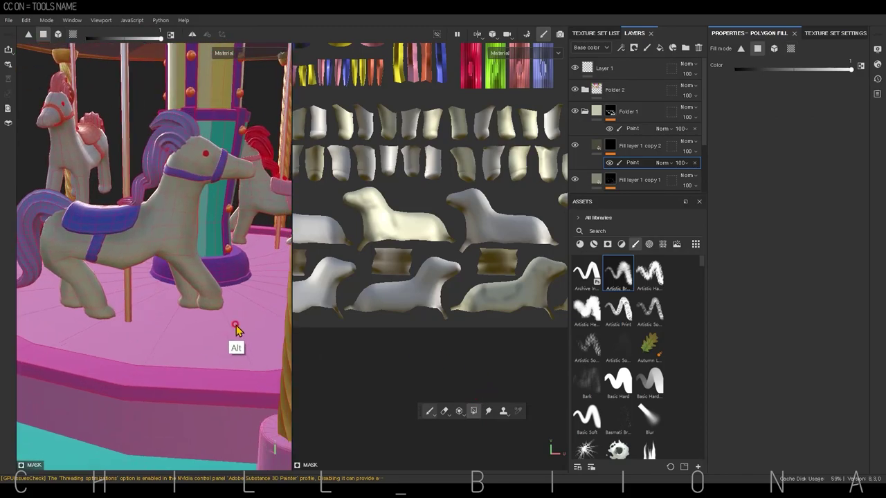
pyautogui.scroll(3, 420, 250)
pyautogui.moveTo(410, 242); pyautogui.dragTo(348, 209, button='middle')
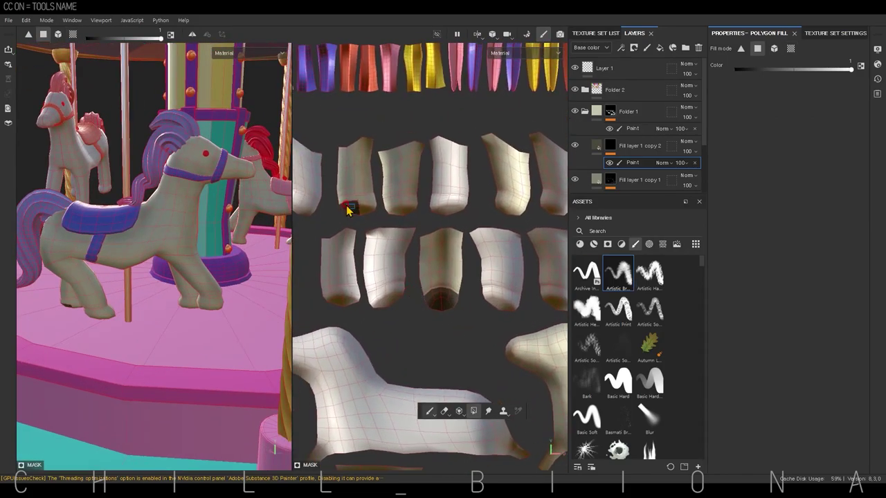
pyautogui.scroll(1, 429, 228)
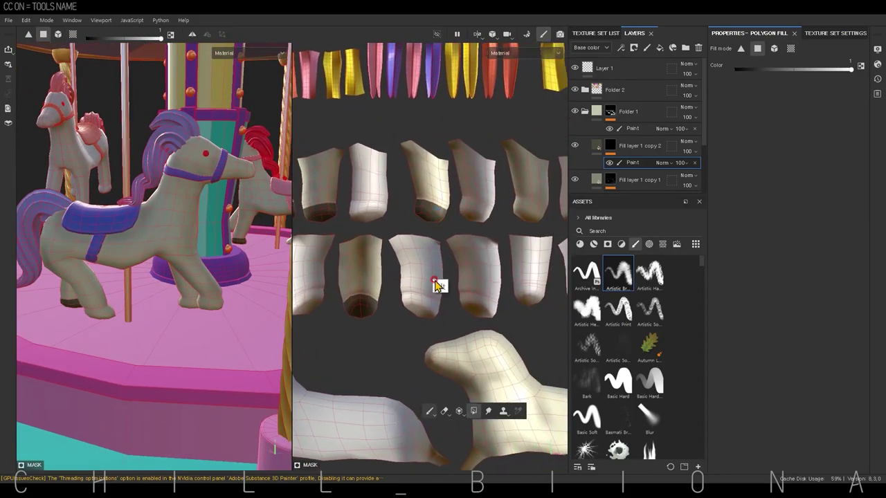
pyautogui.scroll(1, 412, 259)
pyautogui.scroll(1, 450, 228)
pyautogui.scroll(1, 435, 277)
pyautogui.scroll(1, 420, 303)
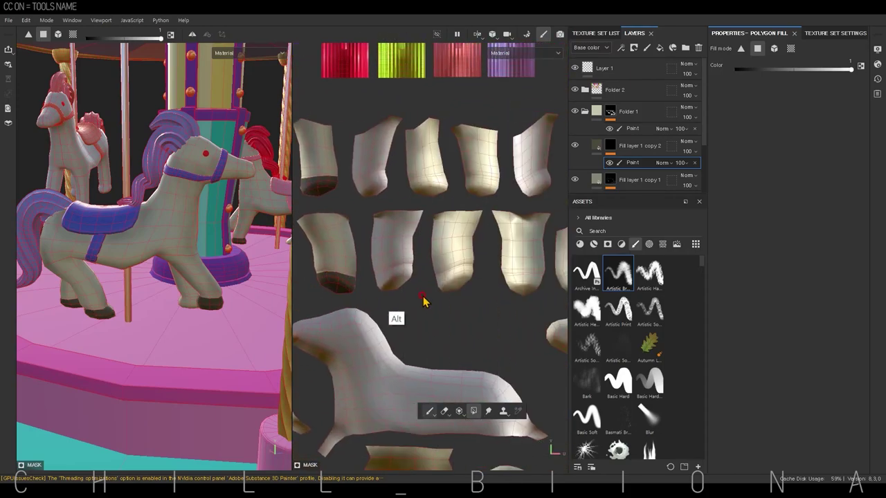
pyautogui.scroll(1, 442, 235)
pyautogui.scroll(1, 415, 204)
pyautogui.scroll(1, 450, 197)
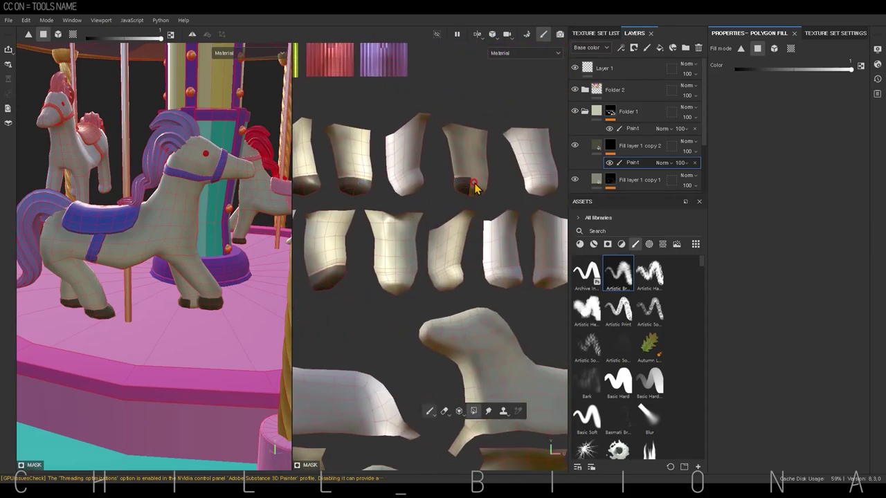
pyautogui.scroll(1, 415, 277)
pyautogui.scroll(1, 366, 277)
pyautogui.keyDown('alt'); pyautogui.moveTo(233, 227); pyautogui.dragTo(377, 325); pyautogui.keyUp('alt')
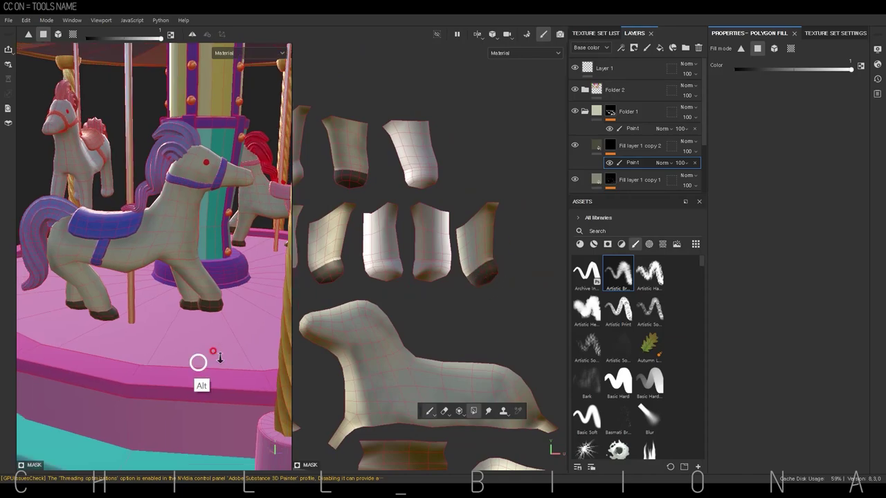
# Add a brown fill layer inside Folder 8 and set filling to whole UV islands
pyautogui.click(660, 47)
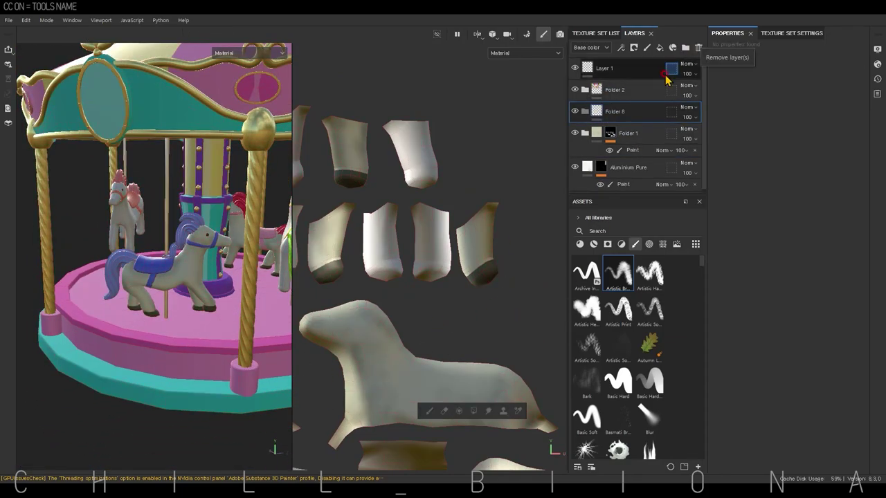
pyautogui.click(759, 285)
pyautogui.moveTo(722, 406); pyautogui.dragTo(733, 386)
pyautogui.moveTo(613, 138); pyautogui.dragTo(613, 112)
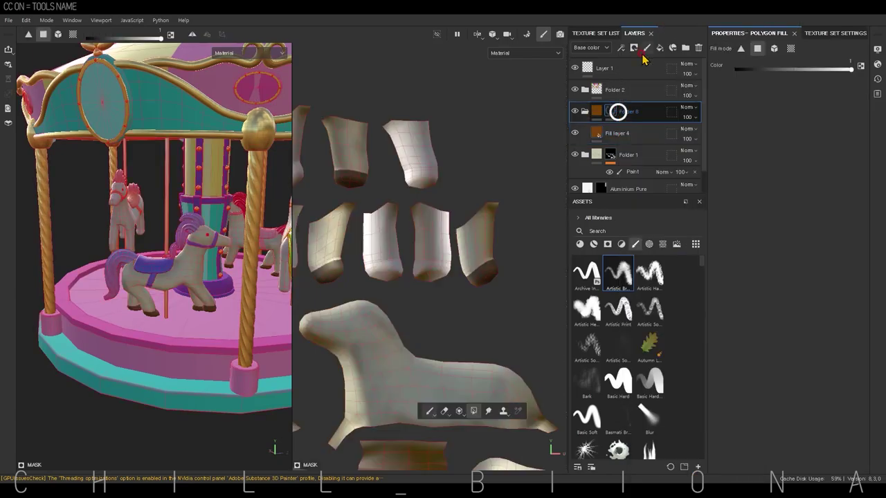
pyautogui.scroll(-5, 415, 312)
pyautogui.press('4')
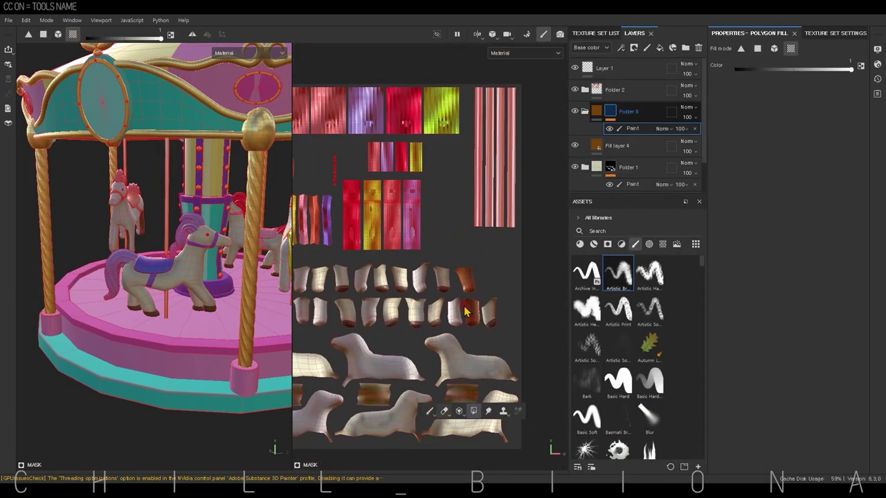
pyautogui.scroll(2, 415, 284)
pyautogui.scroll(2, 394, 294)
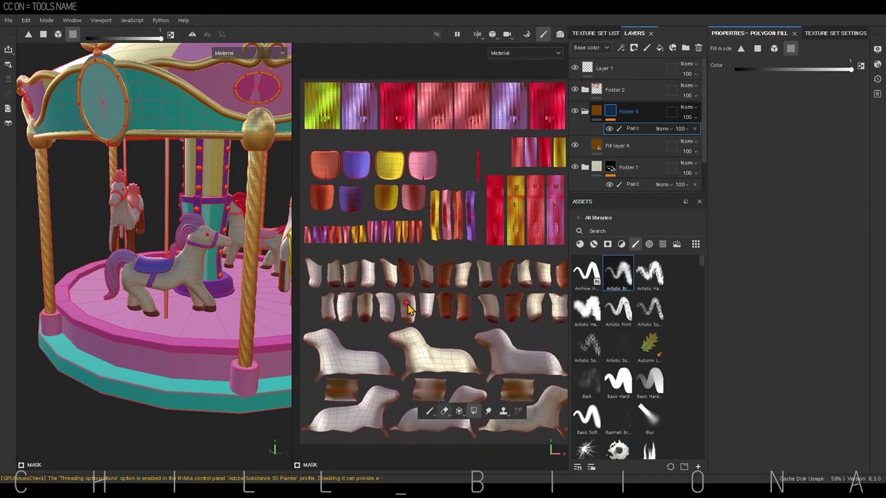
pyautogui.scroll(2, 359, 315)
pyautogui.scroll(-2, 358, 315)
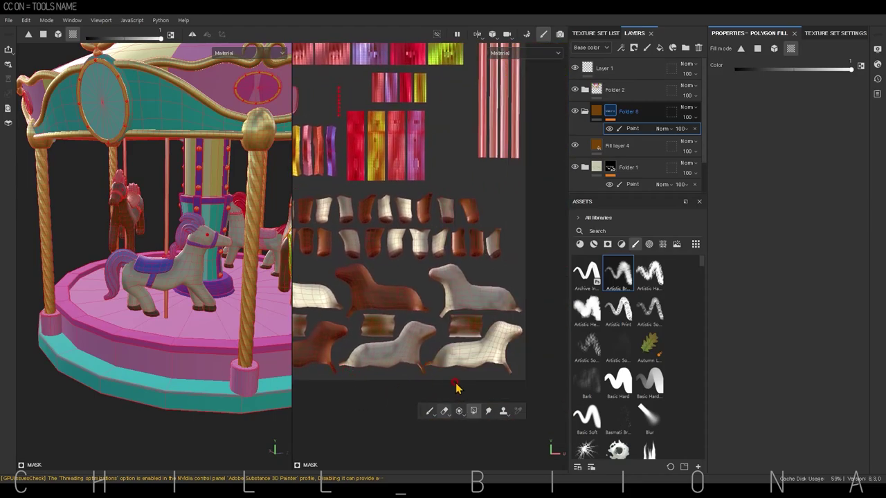
pyautogui.moveTo(173, 332)
pyautogui.keyDown('alt'); pyautogui.mouseDown()
pyautogui.moveTo(118, 364)
pyautogui.moveTo(161, 323)
pyautogui.mouseUp(); pyautogui.keyUp('alt')
pyautogui.scroll(2, 385, 356)
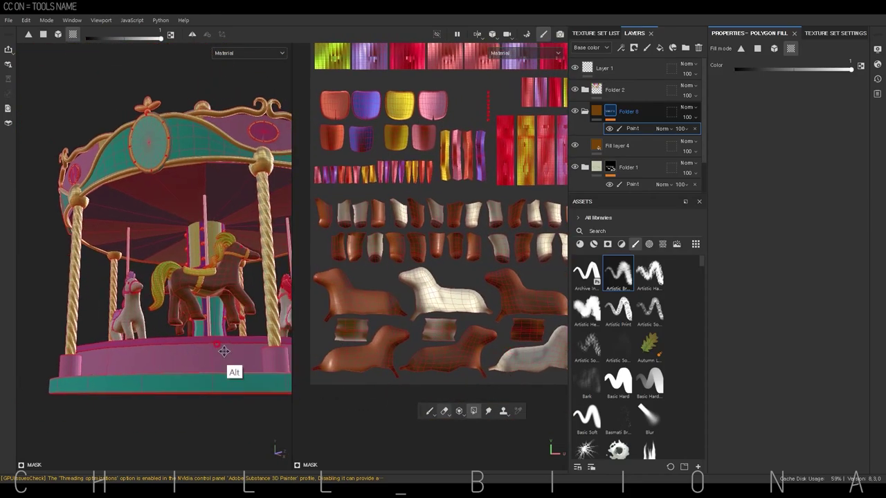
pyautogui.moveTo(227, 365)
pyautogui.keyDown('alt'); pyautogui.mouseDown()
pyautogui.moveTo(286, 301)
pyautogui.moveTo(81, 324)
pyautogui.moveTo(222, 325)
pyautogui.mouseUp(); pyautogui.keyUp('alt')
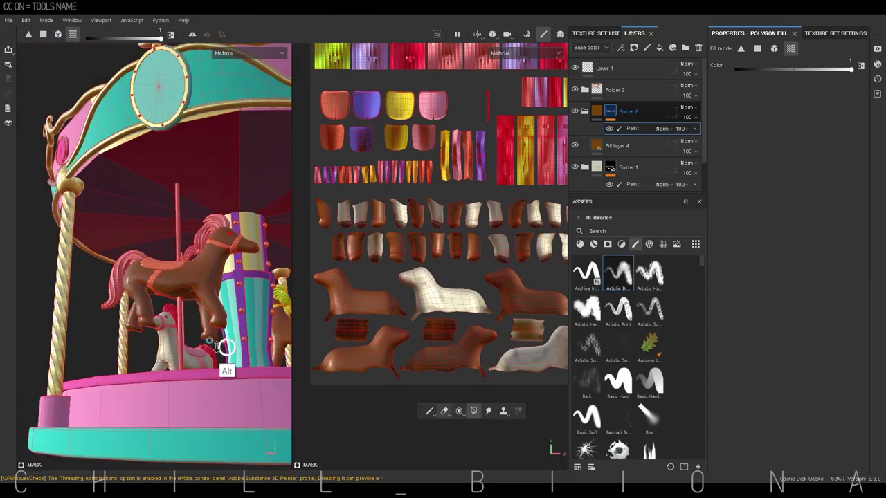
# Duplicate the brown fill with a darker brown colour and a black mask
pyautogui.hotkey('ctrl', 'd')
pyautogui.click(785, 288)
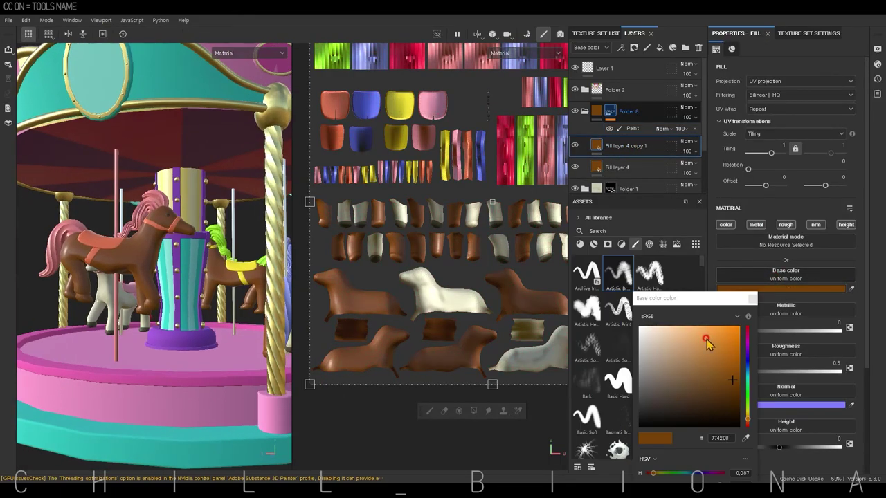
pyautogui.moveTo(707, 339); pyautogui.dragTo(671, 405)
pyautogui.rightClick(613, 146)
pyautogui.click(668, 26)
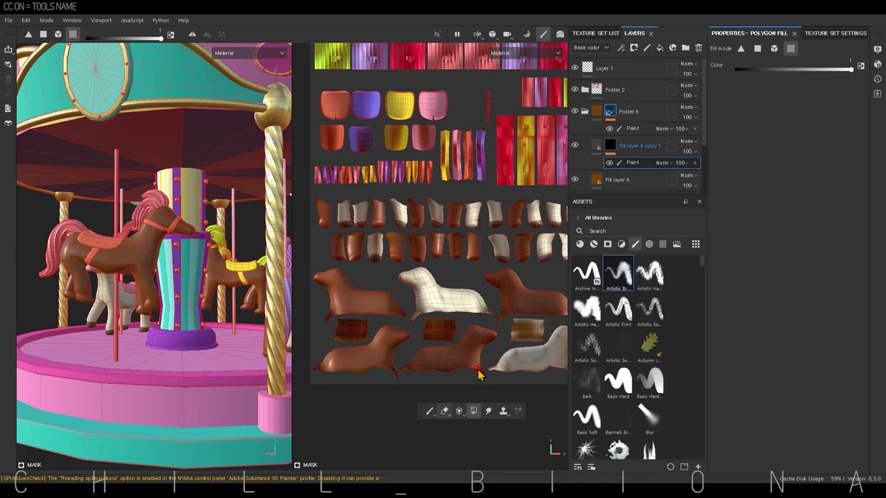
pyautogui.press('1')
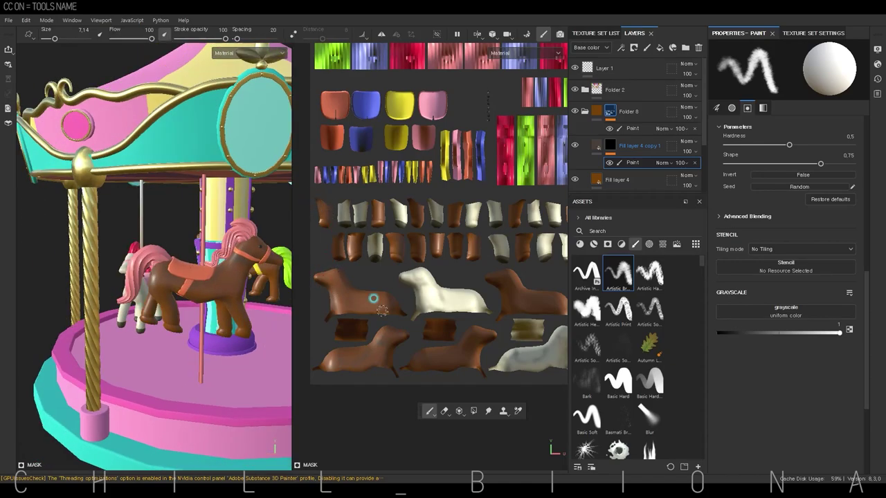
# Set the paint grayscale to 0.4185 and duplicate Fill layer 4 copy 1
pyautogui.keyDown('alt'); pyautogui.moveTo(277, 311); pyautogui.dragTo(147, 268); pyautogui.keyUp('alt')
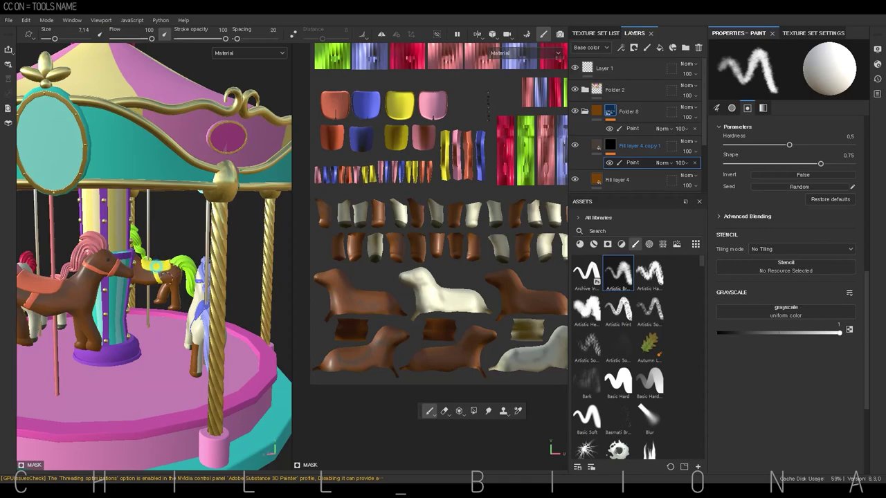
pyautogui.keyDown('alt'); pyautogui.moveTo(61, 309); pyautogui.dragTo(139, 304); pyautogui.keyUp('alt')
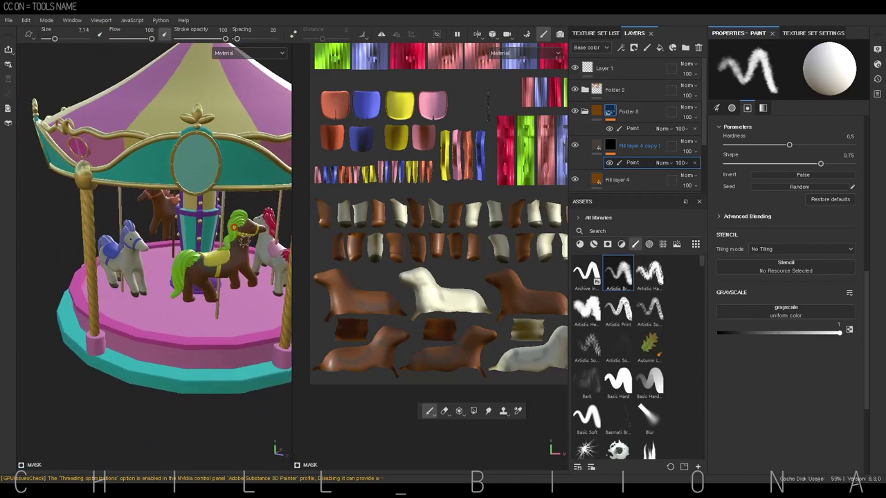
pyautogui.keyDown('alt'); pyautogui.moveTo(221, 263); pyautogui.dragTo(166, 246); pyautogui.keyUp('alt')
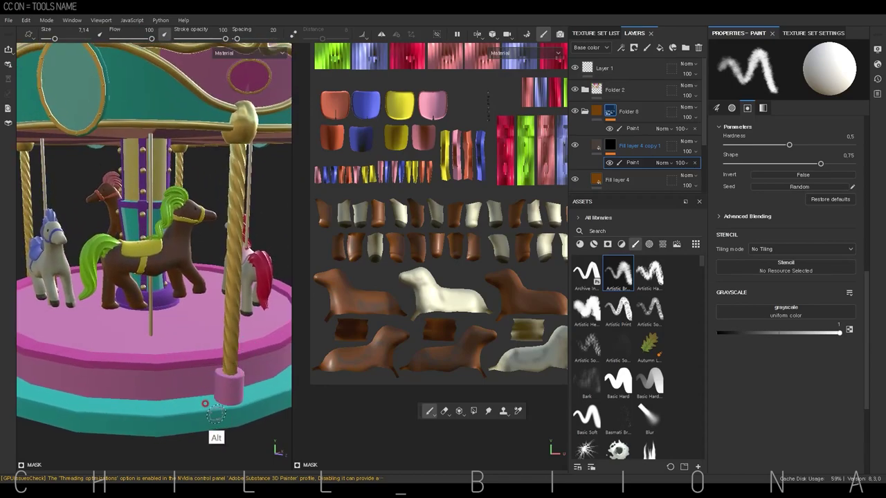
pyautogui.moveTo(737, 333); pyautogui.dragTo(768, 333)
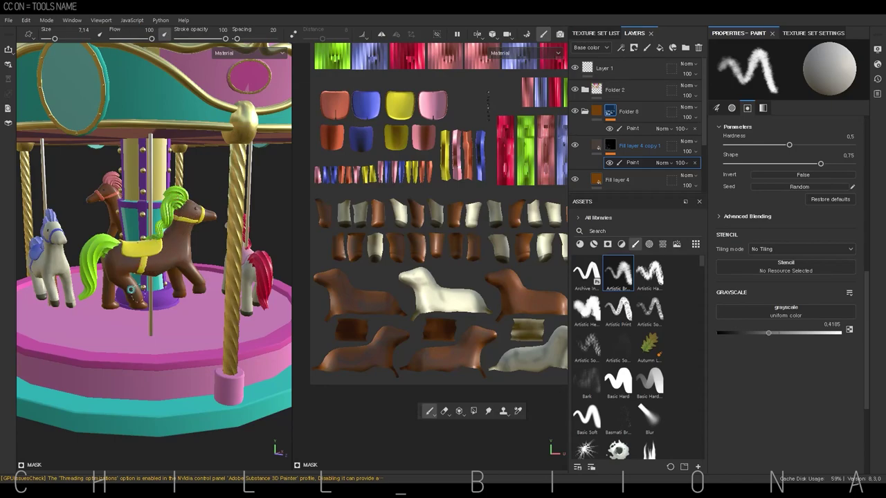
pyautogui.click(639, 146)
pyautogui.hotkey('ctrl', 'd')
# Add a paint effect to Fill layer 4 copy 2 and polygon-fill the horse UV islands
pyautogui.click(785, 289)
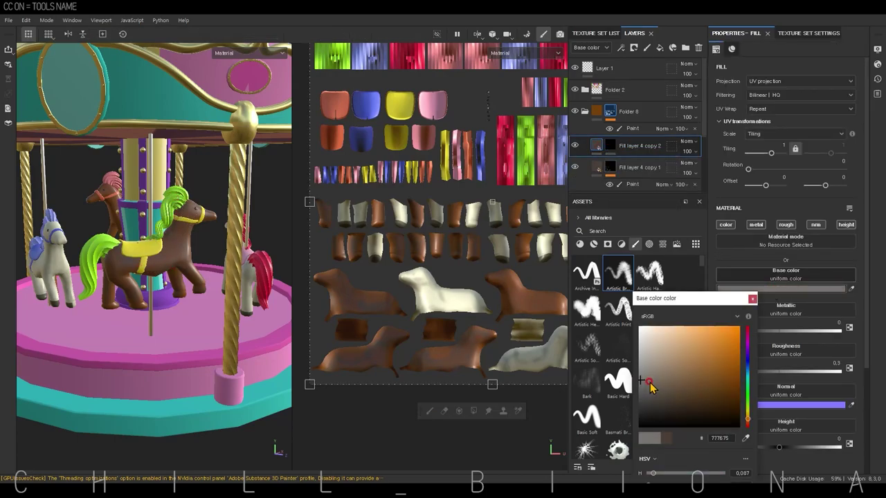
pyautogui.rightClick(623, 146)
pyautogui.click(653, 323)
pyautogui.click(474, 411)
pyautogui.scroll(3, 385, 231)
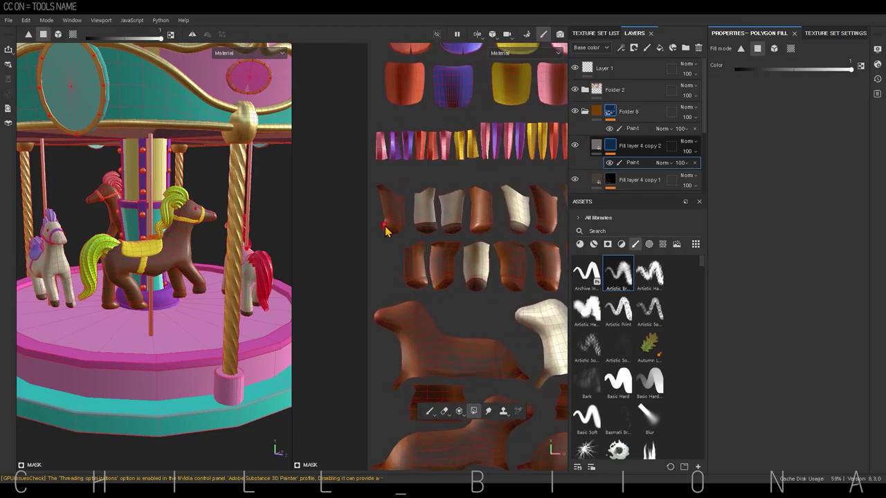
pyautogui.moveTo(484, 229)
pyautogui.mouseDown(button='middle')
pyautogui.moveTo(413, 283)
pyautogui.moveTo(424, 310)
pyautogui.mouseUp(button='middle')
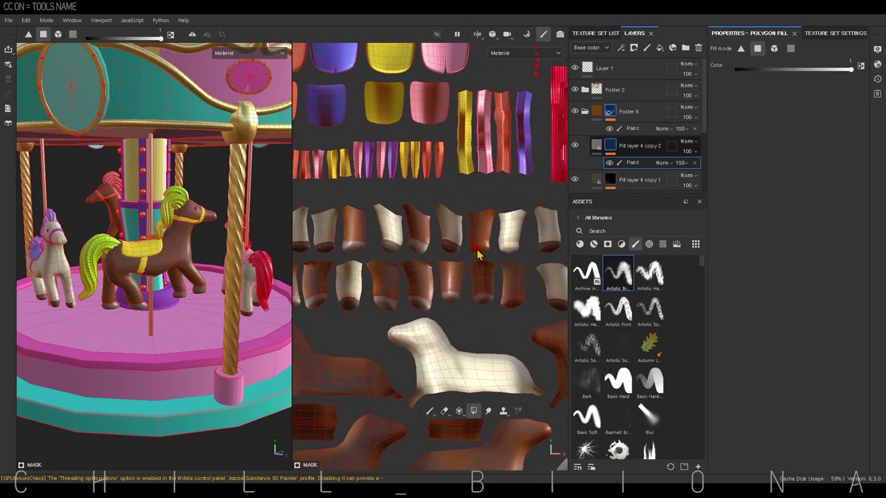
pyautogui.scroll(2, 477, 255)
pyautogui.scroll(1, 452, 292)
pyautogui.moveTo(515, 249)
pyautogui.mouseDown(button='middle')
pyautogui.moveTo(399, 309)
pyautogui.moveTo(427, 332)
pyautogui.mouseUp(button='middle')
pyautogui.scroll(-3, 702, 168)
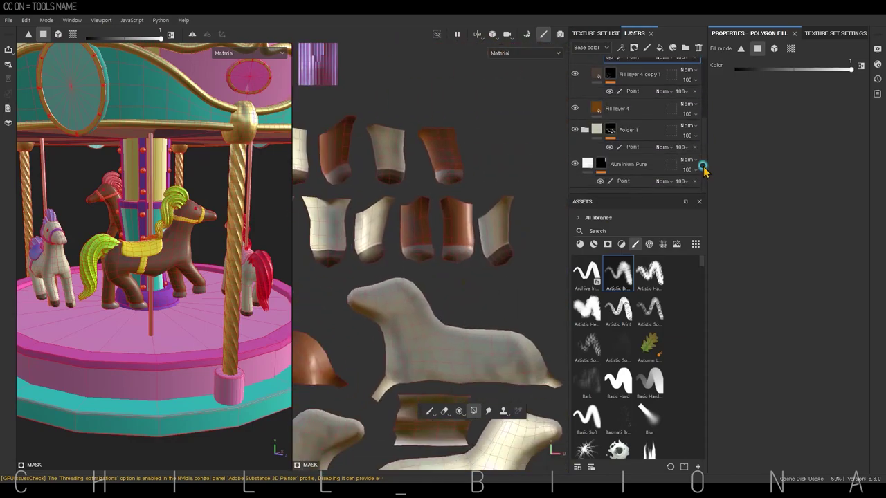
pyautogui.click(622, 180)
pyautogui.click(429, 411)
pyautogui.moveTo(173, 359)
pyautogui.keyDown('alt'); pyautogui.mouseDown()
pyautogui.moveTo(120, 373)
pyautogui.moveTo(172, 372)
pyautogui.mouseUp(); pyautogui.keyUp('alt')
pyautogui.scroll(5, 703, 93)
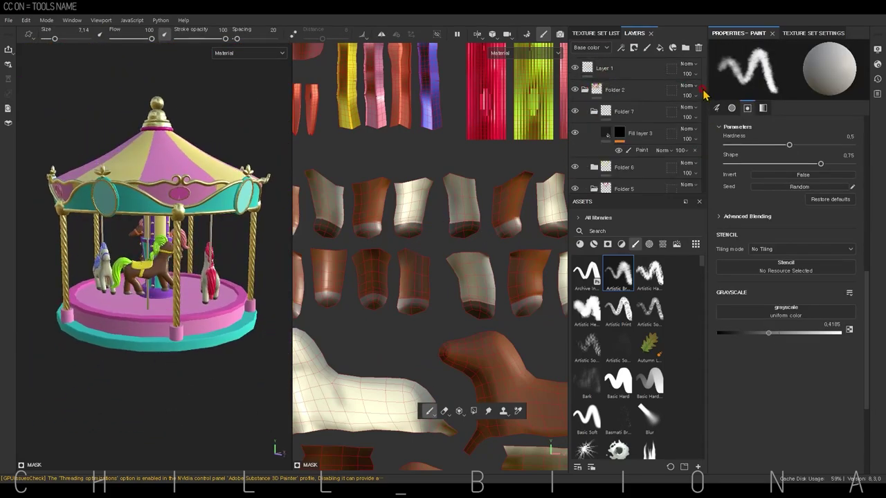
pyautogui.scroll(-2, 695, 138)
# Darken green Fill layer 2 copy 3, add a black paint mask, and set brush size 2.79
pyautogui.click(654, 167)
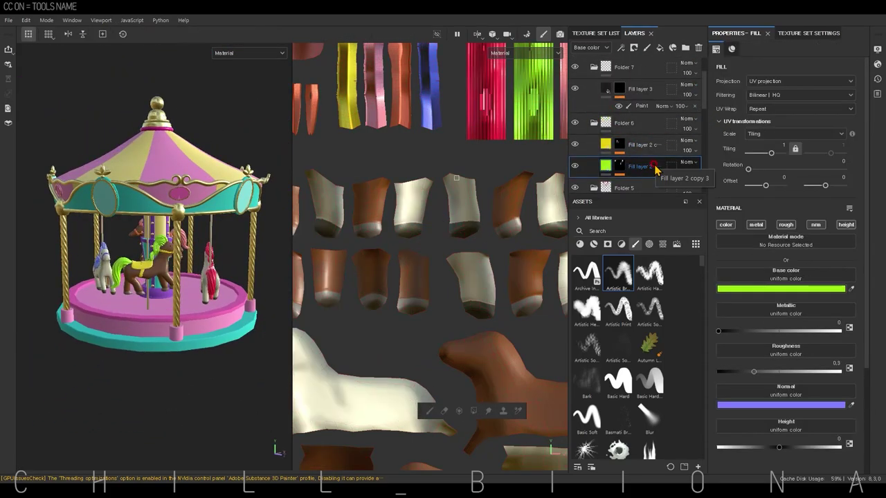
pyautogui.click(780, 289)
pyautogui.moveTo(735, 336); pyautogui.dragTo(735, 389)
pyautogui.click(695, 183)
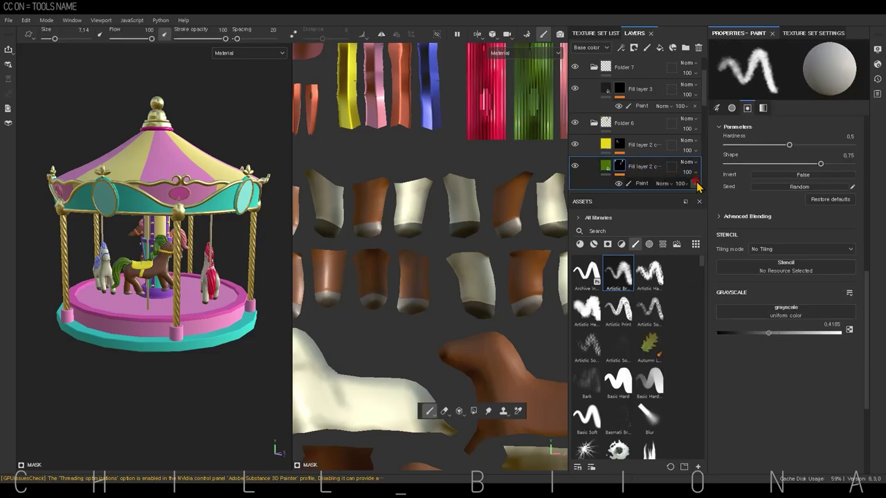
pyautogui.keyDown('alt'); pyautogui.moveTo(376, 275); pyautogui.dragTo(346, 374, button='middle'); pyautogui.keyUp('alt')
pyautogui.keyDown('ctrl'); pyautogui.moveTo(408, 147); pyautogui.dragTo(420, 198, button='right'); pyautogui.keyUp('ctrl')
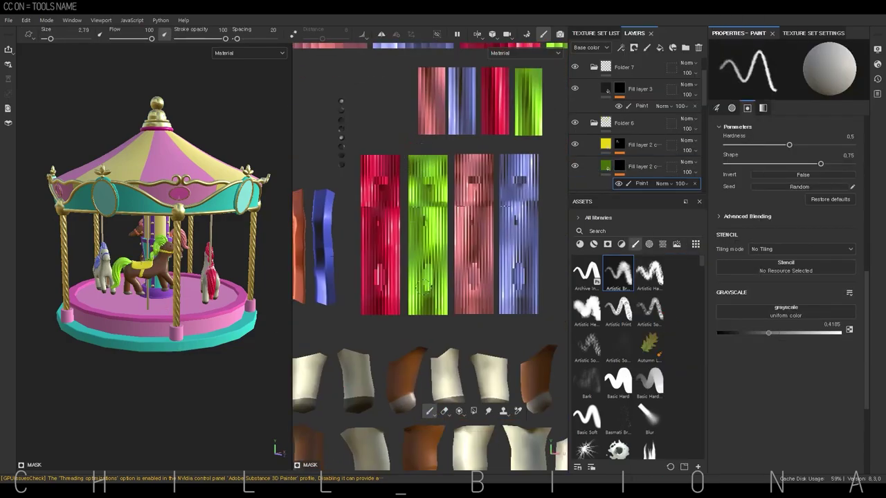
pyautogui.keyDown('alt'); pyautogui.moveTo(429, 317); pyautogui.dragTo(447, 159, button='right'); pyautogui.keyUp('alt')
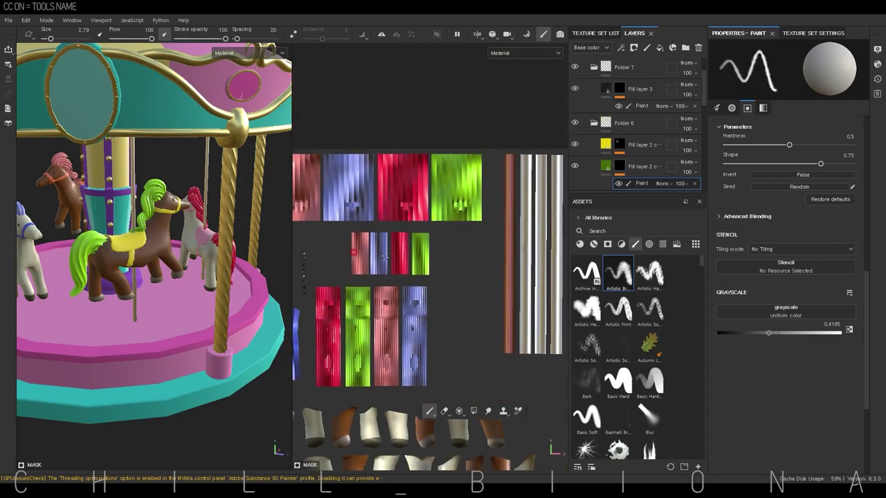
pyautogui.moveTo(173, 250)
pyautogui.keyDown('alt'); pyautogui.mouseDown()
pyautogui.moveTo(131, 248)
pyautogui.moveTo(123, 284)
pyautogui.moveTo(155, 192)
pyautogui.mouseUp(); pyautogui.keyUp('alt')
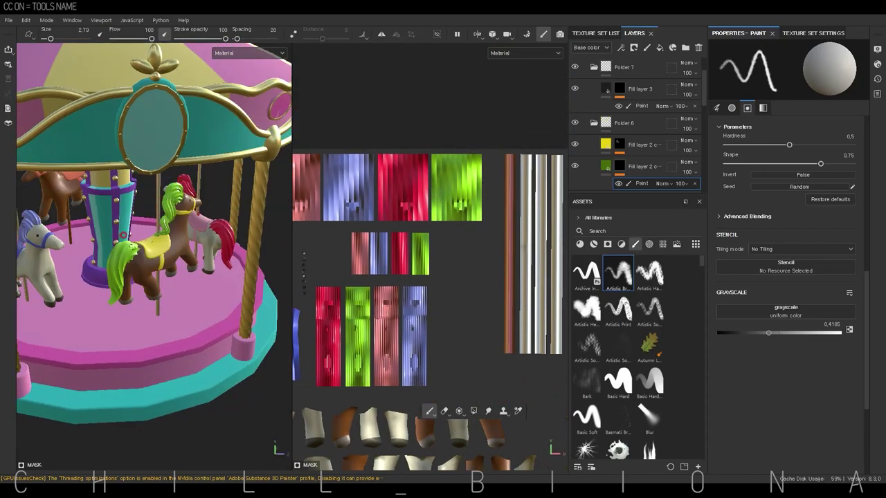
pyautogui.keyDown('alt'); pyautogui.moveTo(101, 288); pyautogui.dragTo(161, 387); pyautogui.keyUp('alt')
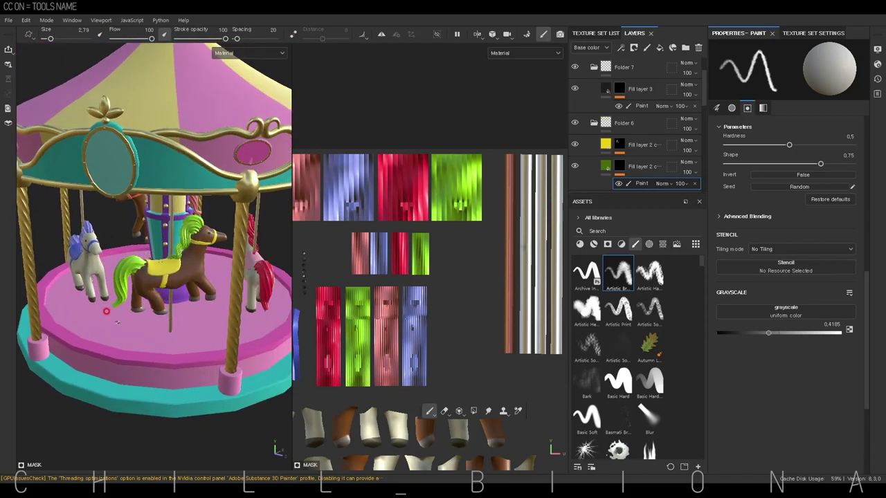
pyautogui.scroll(3, 102, 265)
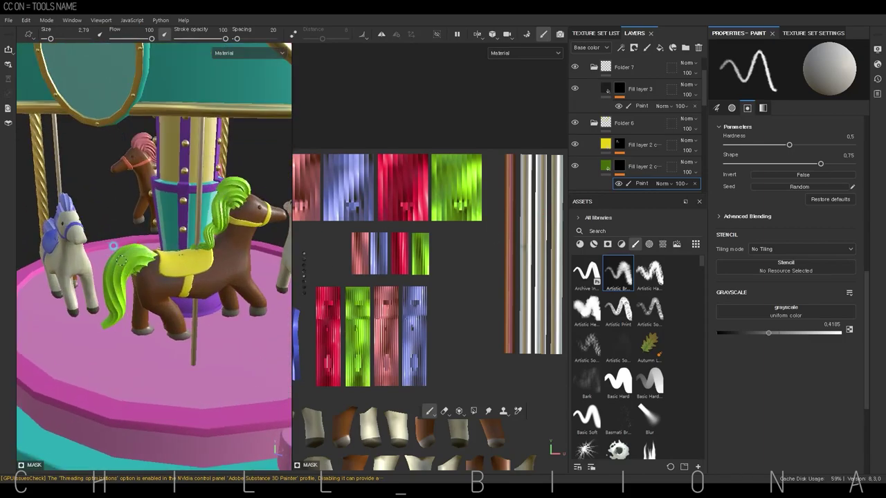
# Add Fill layer 5 in pale grey B6B2B2, Multiply blend, with a black paint mask
pyautogui.click(660, 47)
pyautogui.moveTo(623, 156); pyautogui.dragTo(622, 76)
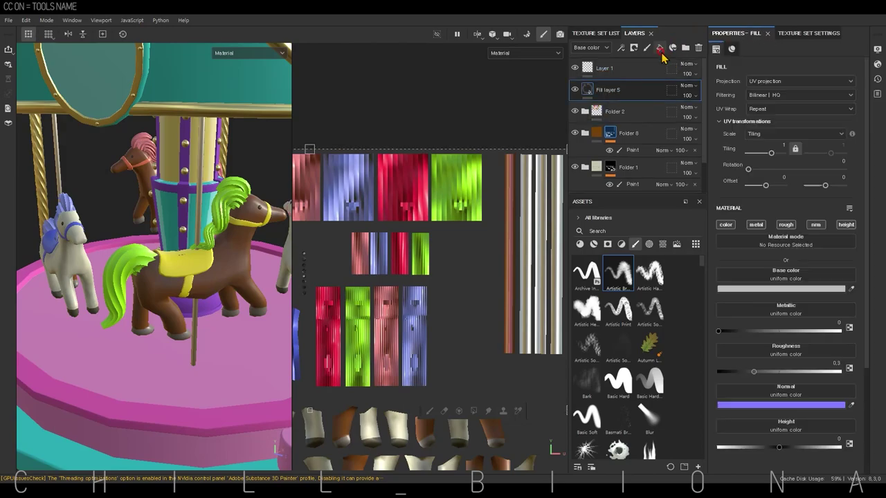
pyautogui.click(780, 289)
pyautogui.moveTo(668, 393); pyautogui.dragTo(654, 389)
pyautogui.click(687, 85)
pyautogui.click(699, 133)
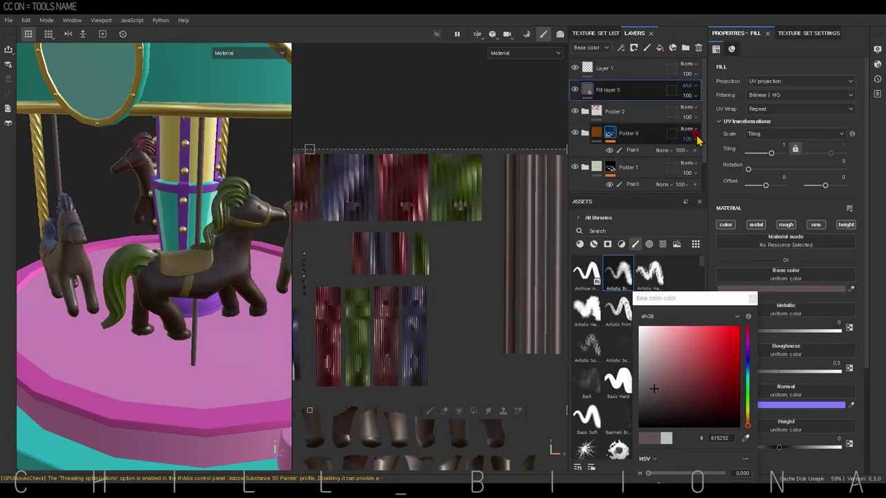
pyautogui.click(634, 47)
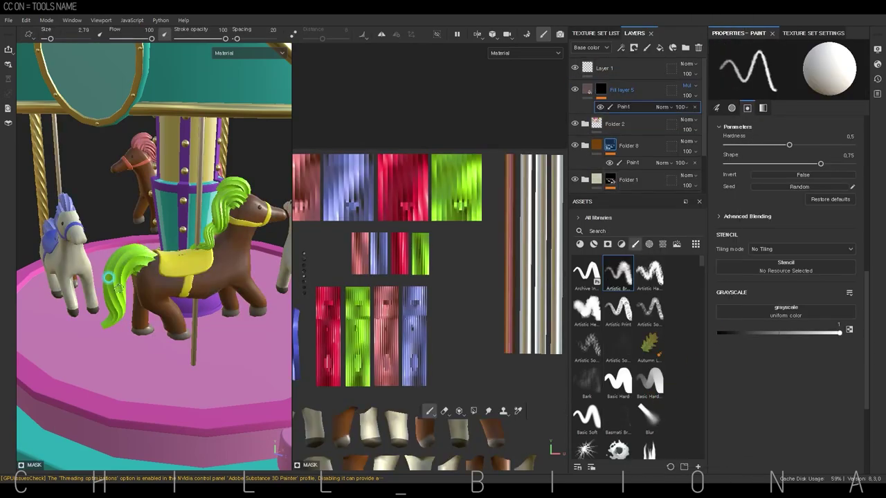
pyautogui.keyDown('alt'); pyautogui.moveTo(146, 272); pyautogui.dragTo(103, 290); pyautogui.keyUp('alt')
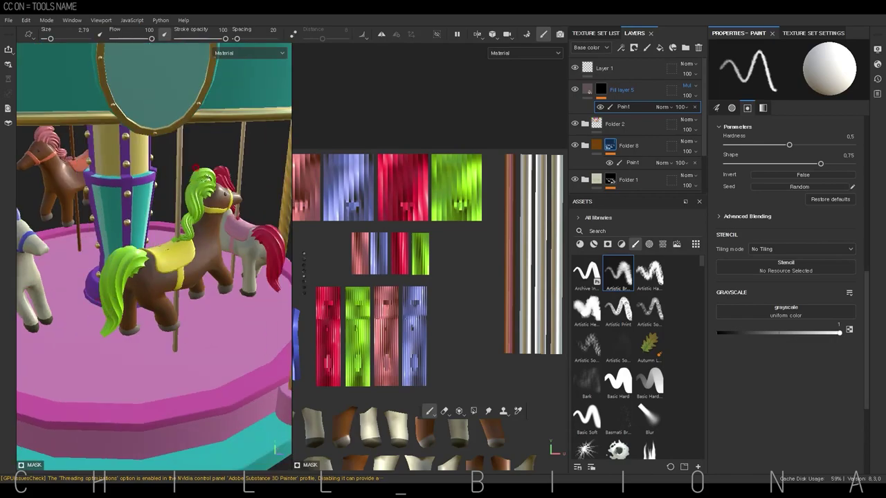
pyautogui.click(621, 90)
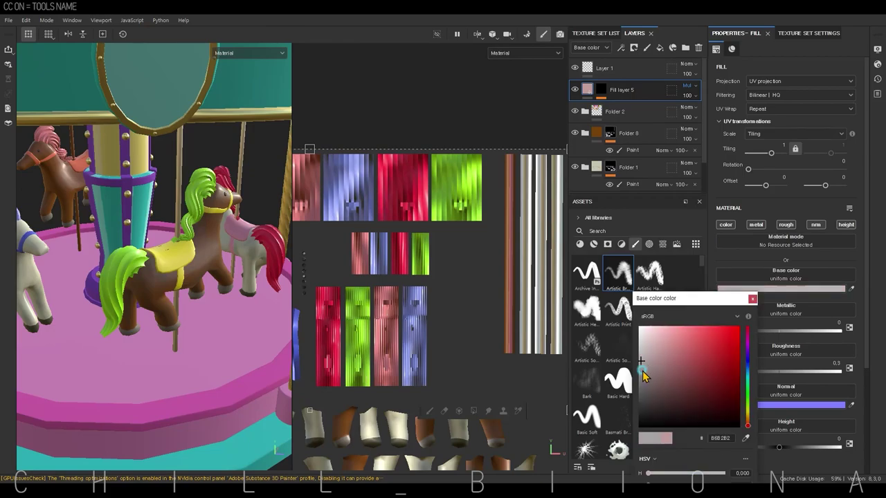
pyautogui.moveTo(232, 265)
pyautogui.keyDown('alt'); pyautogui.mouseDown()
pyautogui.moveTo(242, 232)
pyautogui.moveTo(178, 332)
pyautogui.moveTo(201, 246)
pyautogui.moveTo(223, 330)
pyautogui.moveTo(124, 270)
pyautogui.mouseUp(); pyautogui.keyUp('alt')
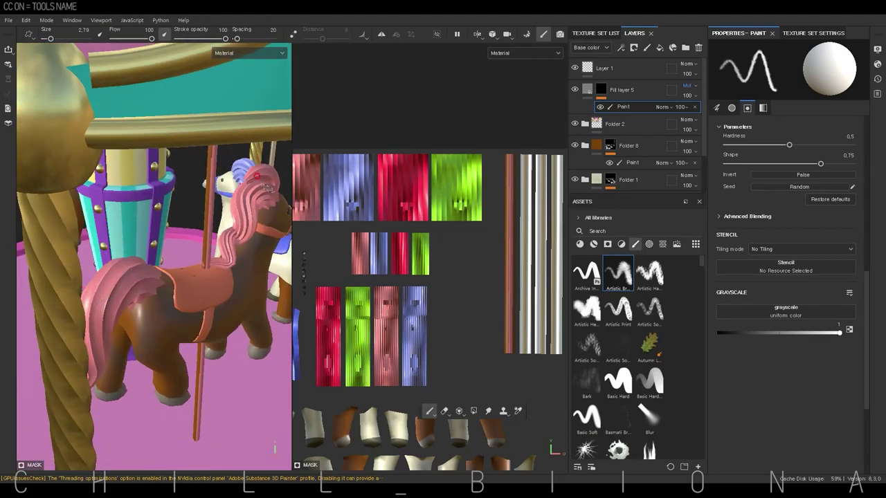
pyautogui.moveTo(275, 179)
pyautogui.keyDown('alt'); pyautogui.mouseDown()
pyautogui.moveTo(306, 328)
pyautogui.moveTo(111, 230)
pyautogui.mouseUp(); pyautogui.keyUp('alt')
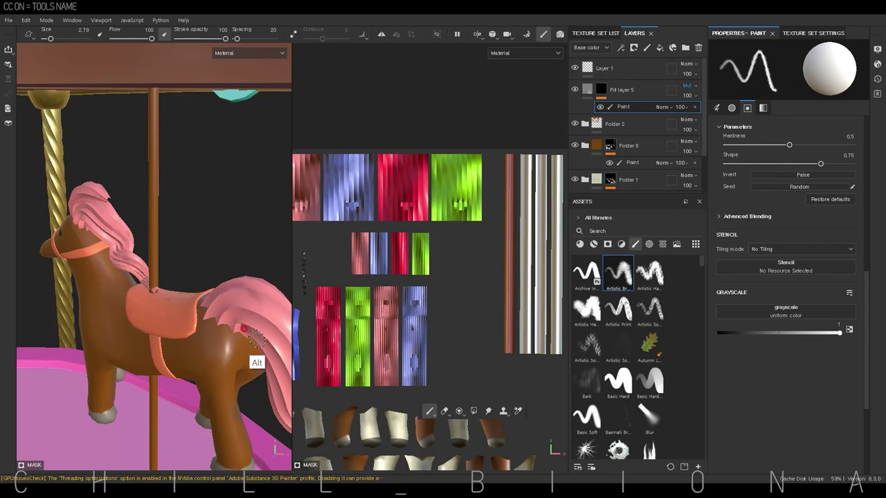
pyautogui.keyDown('alt'); pyautogui.moveTo(258, 362); pyautogui.dragTo(264, 425); pyautogui.keyUp('alt')
# Move the Aluminium Pure layer to the top of Folder 2 and select Fill layer 5's paint
pyautogui.click(584, 125)
pyautogui.scroll(-2, 691, 104)
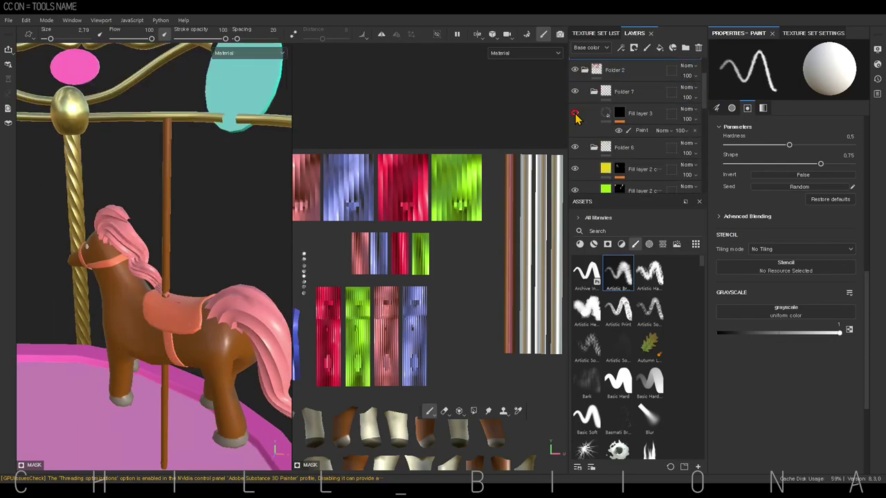
pyautogui.scroll(-2, 692, 145)
pyautogui.scroll(-2, 692, 145)
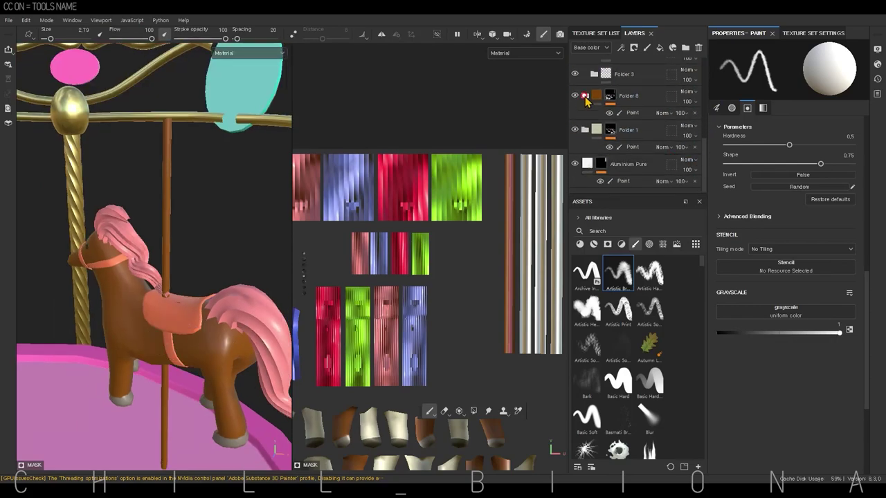
pyautogui.scroll(3, 623, 138)
pyautogui.moveTo(623, 168); pyautogui.dragTo(637, 63)
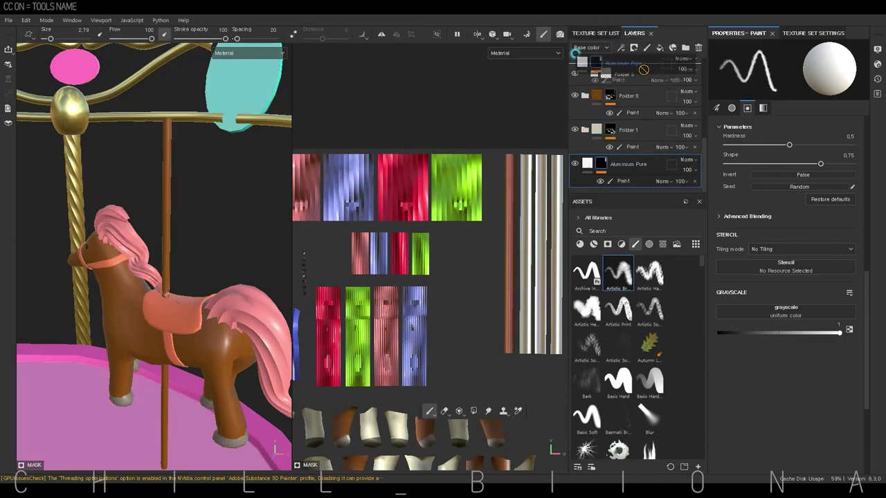
pyautogui.click(622, 140)
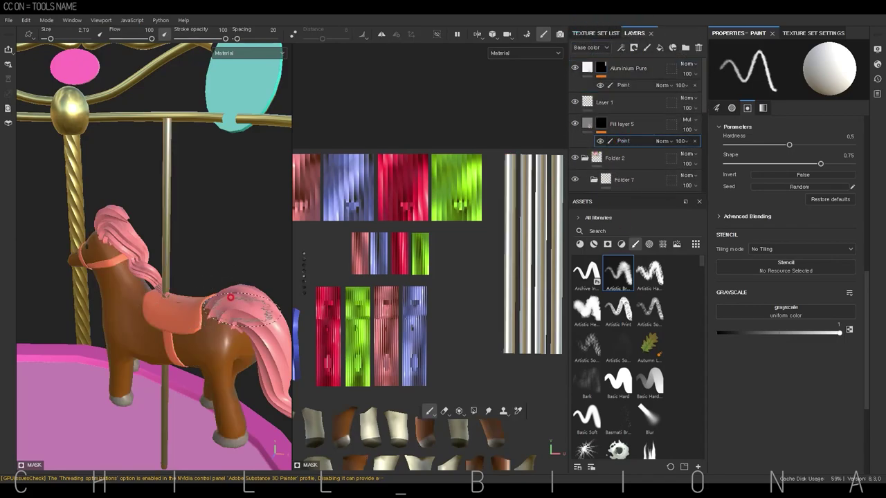
# Set brush size 4.29 and grayscale about 0.54, orbiting around the horses and canopy
pyautogui.moveTo(256, 312)
pyautogui.keyDown('alt'); pyautogui.mouseDown()
pyautogui.moveTo(173, 325)
pyautogui.moveTo(221, 348)
pyautogui.moveTo(166, 240)
pyautogui.mouseUp(); pyautogui.keyUp('alt')
pyautogui.press('f')
pyautogui.keyDown('ctrl'); pyautogui.moveTo(166, 239); pyautogui.dragTo(177, 266, button='right'); pyautogui.keyUp('ctrl')
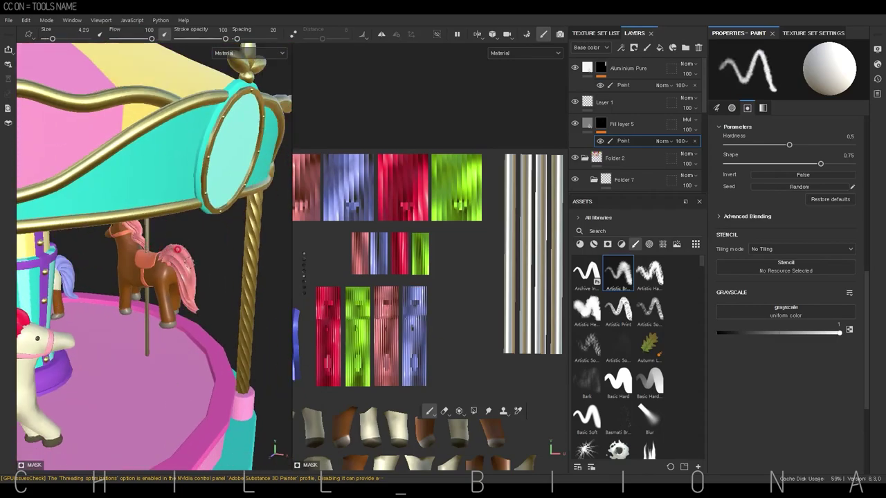
pyautogui.keyDown('alt'); pyautogui.moveTo(145, 309); pyautogui.dragTo(75, 338); pyautogui.keyUp('alt')
pyautogui.moveTo(839, 333); pyautogui.dragTo(789, 335)
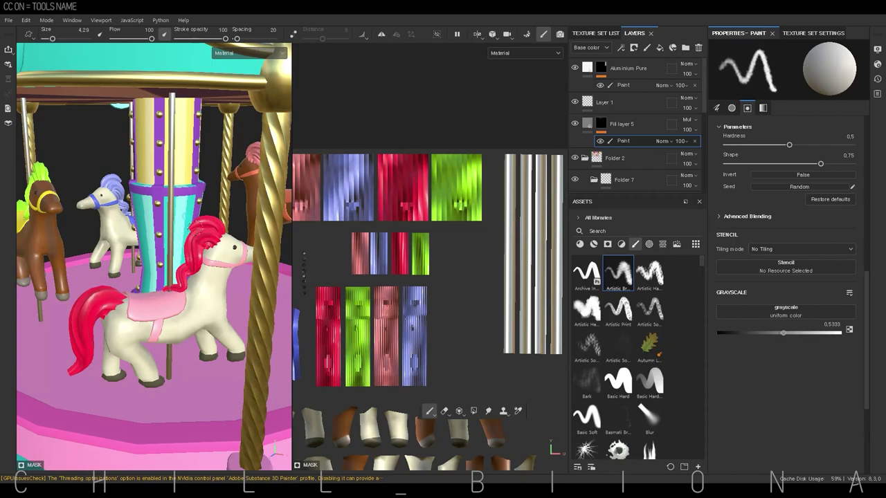
pyautogui.keyDown('alt'); pyautogui.moveTo(181, 283); pyautogui.dragTo(139, 216); pyautogui.keyUp('alt')
pyautogui.keyDown('alt'); pyautogui.moveTo(168, 255); pyautogui.dragTo(112, 317); pyautogui.keyUp('alt')
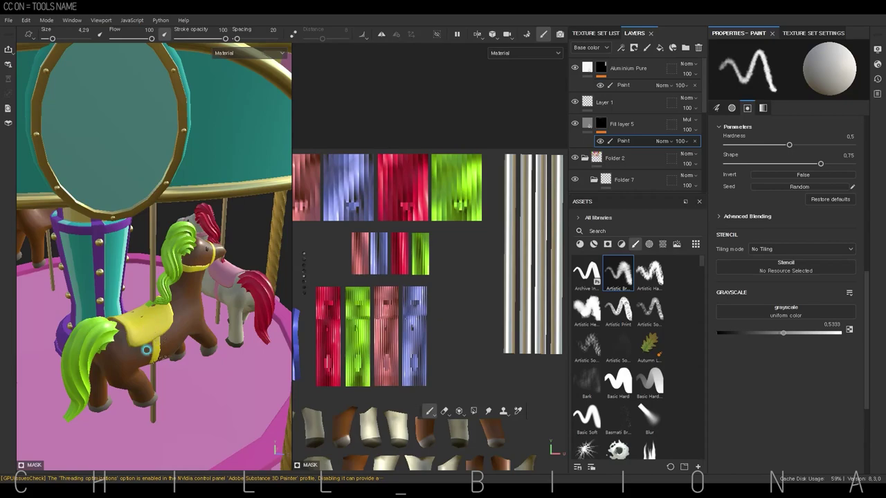
pyautogui.scroll(-3, 146, 350)
pyautogui.keyDown('alt'); pyautogui.moveTo(146, 388); pyautogui.dragTo(142, 424); pyautogui.keyUp('alt')
# Duplicate Fill layer 5 and set the copy's base colour
pyautogui.click(651, 126)
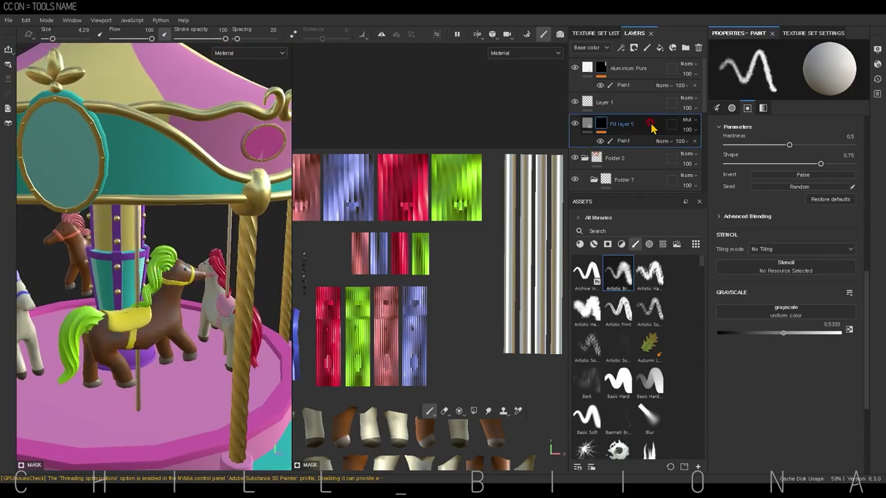
pyautogui.rightClick(687, 123)
pyautogui.click(706, 319)
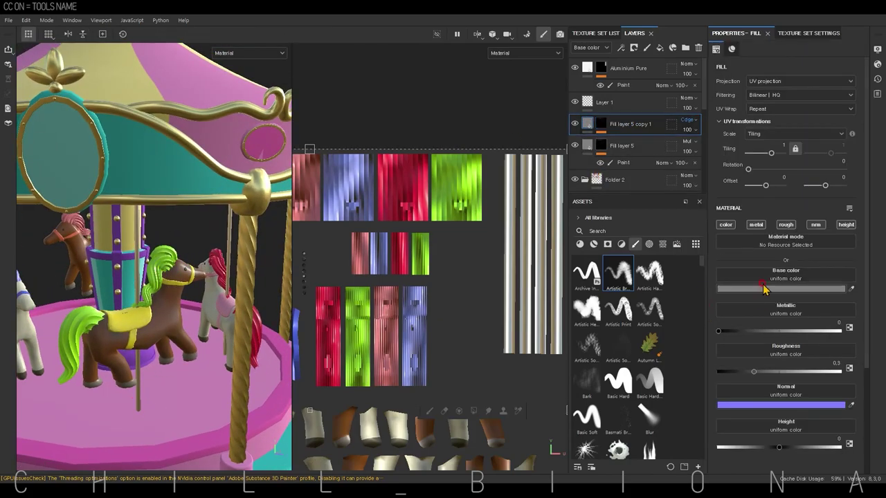
pyautogui.click(764, 289)
pyautogui.press('1')
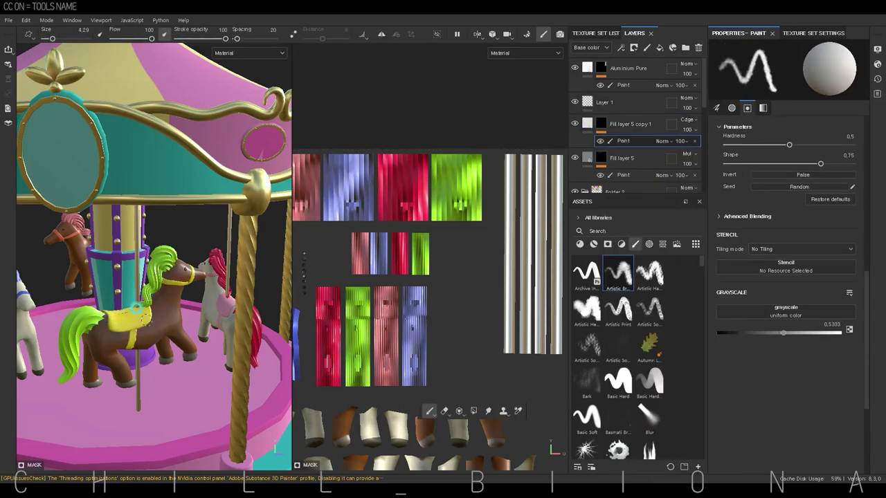
# Orbit around the horses, pillar and canopy, then undo to remove Layer 1
pyautogui.keyDown('alt'); pyautogui.moveTo(174, 292); pyautogui.dragTo(185, 271, button='right'); pyautogui.keyUp('alt')
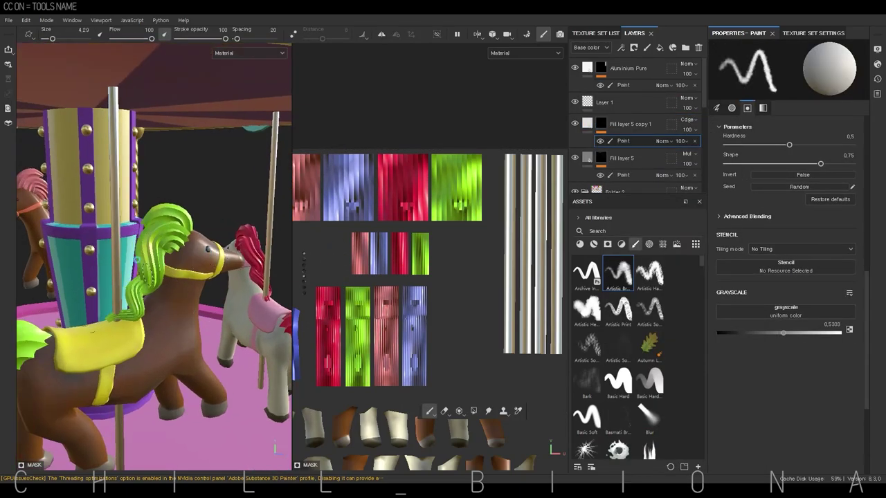
pyautogui.moveTo(166, 232)
pyautogui.keyDown('alt'); pyautogui.mouseDown()
pyautogui.moveTo(213, 265)
pyautogui.moveTo(152, 268)
pyautogui.mouseUp(); pyautogui.keyUp('alt')
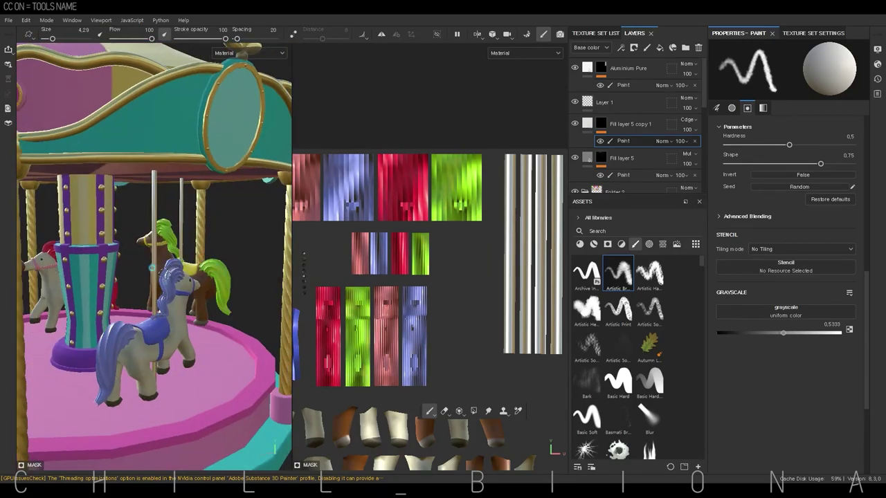
pyautogui.keyDown('alt'); pyautogui.moveTo(121, 343); pyautogui.dragTo(128, 262, button='right'); pyautogui.keyUp('alt')
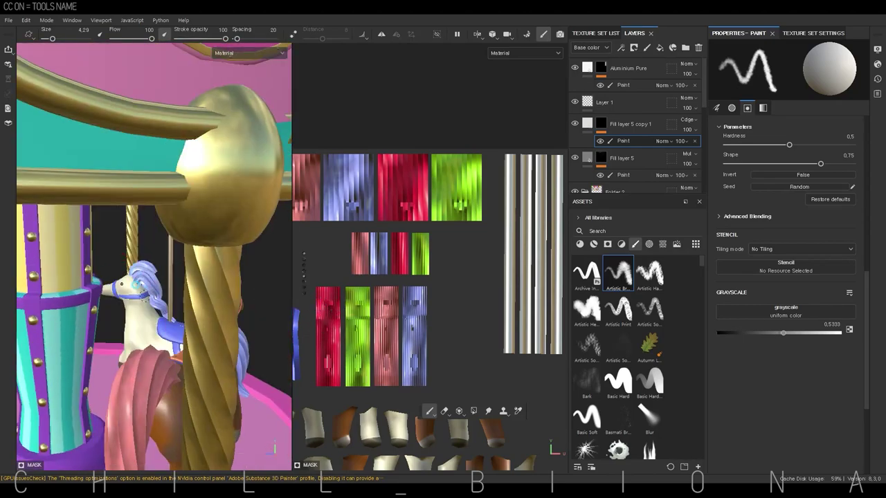
pyautogui.moveTo(139, 285)
pyautogui.keyDown('alt'); pyautogui.mouseDown()
pyautogui.moveTo(193, 192)
pyautogui.moveTo(142, 238)
pyautogui.mouseUp(); pyautogui.keyUp('alt')
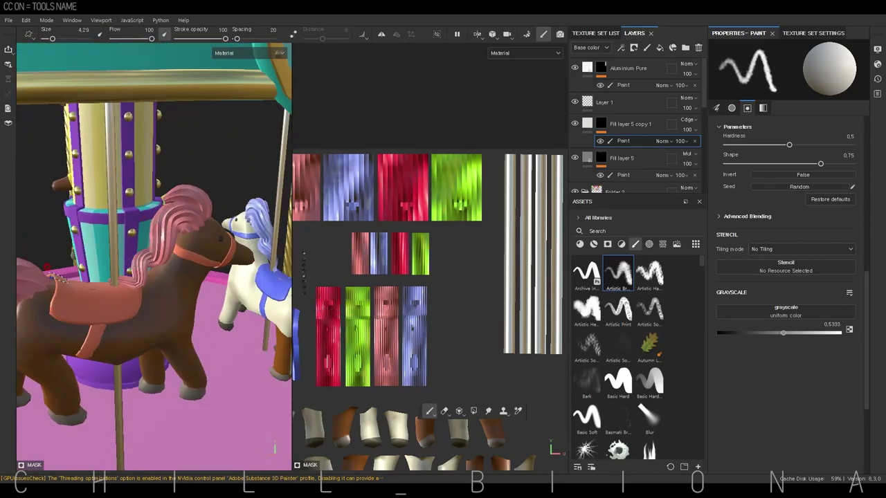
pyautogui.keyDown('alt'); pyautogui.moveTo(59, 290); pyautogui.dragTo(102, 279); pyautogui.keyUp('alt')
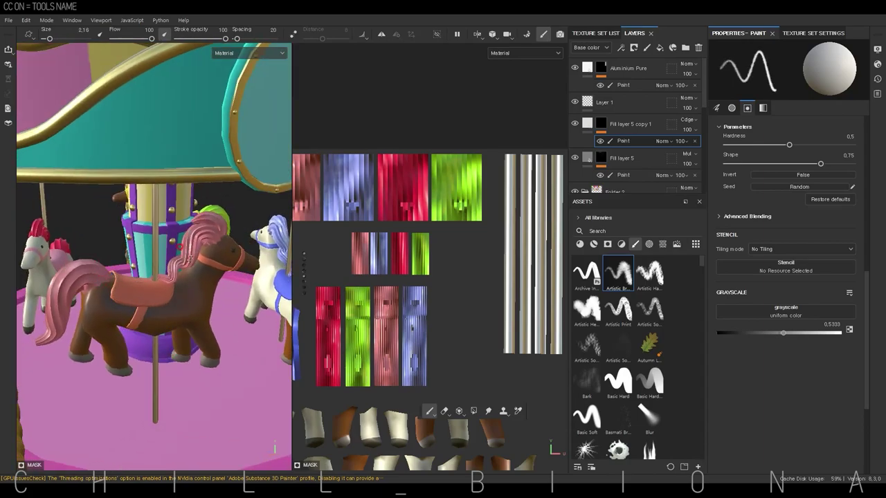
pyautogui.keyDown('alt'); pyautogui.moveTo(197, 250); pyautogui.dragTo(228, 259); pyautogui.keyUp('alt')
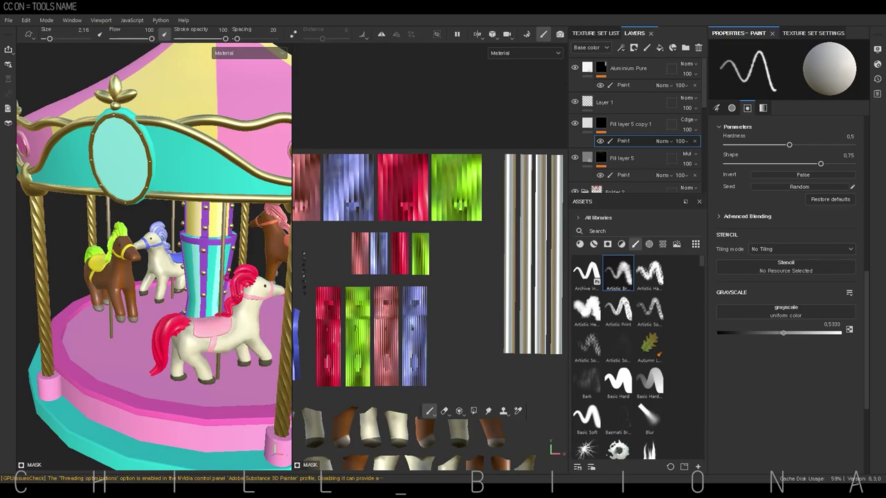
pyautogui.moveTo(161, 339)
pyautogui.keyDown('alt'); pyautogui.mouseDown()
pyautogui.moveTo(149, 324)
pyautogui.moveTo(204, 310)
pyautogui.mouseUp(); pyautogui.keyUp('alt')
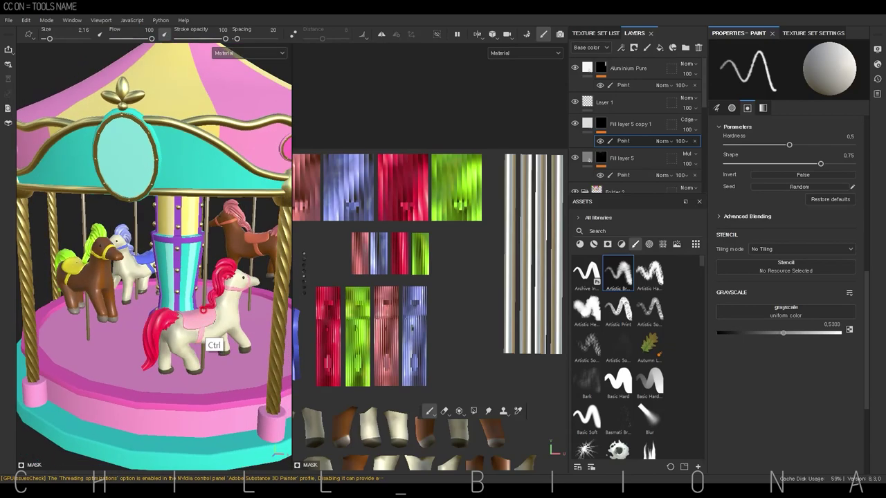
pyautogui.moveTo(148, 340)
pyautogui.keyDown('alt'); pyautogui.mouseDown()
pyautogui.moveTo(170, 344)
pyautogui.moveTo(169, 327)
pyautogui.moveTo(179, 334)
pyautogui.mouseUp(); pyautogui.keyUp('alt')
pyautogui.hotkey('ctrl', 'z')
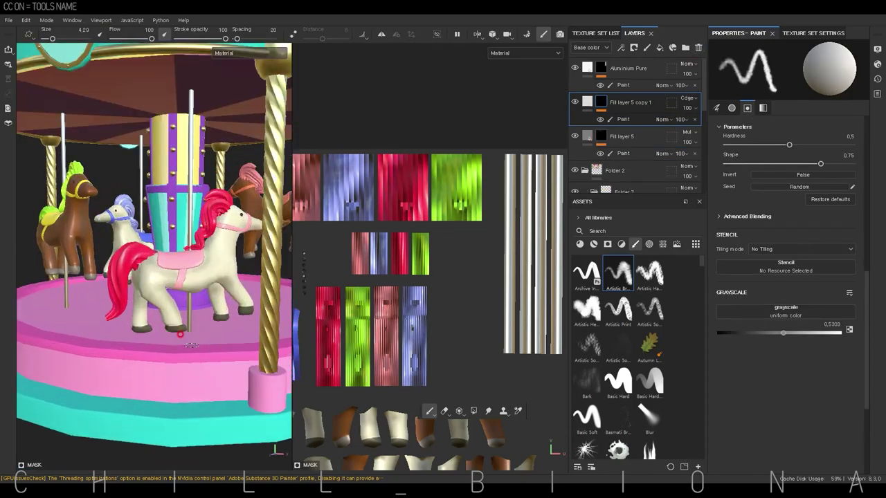
# Frame the carousel and switch to the lambert1 texture set
pyautogui.press('f')
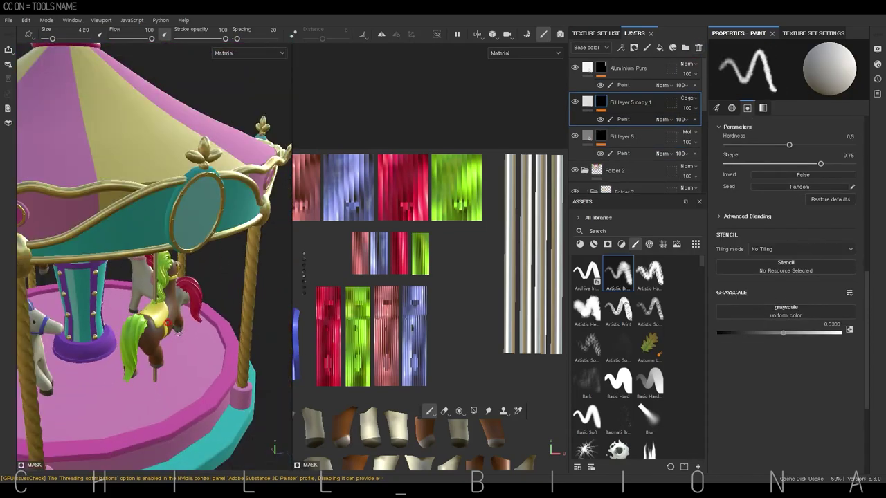
pyautogui.click(692, 99)
pyautogui.click(604, 37)
pyautogui.click(596, 68)
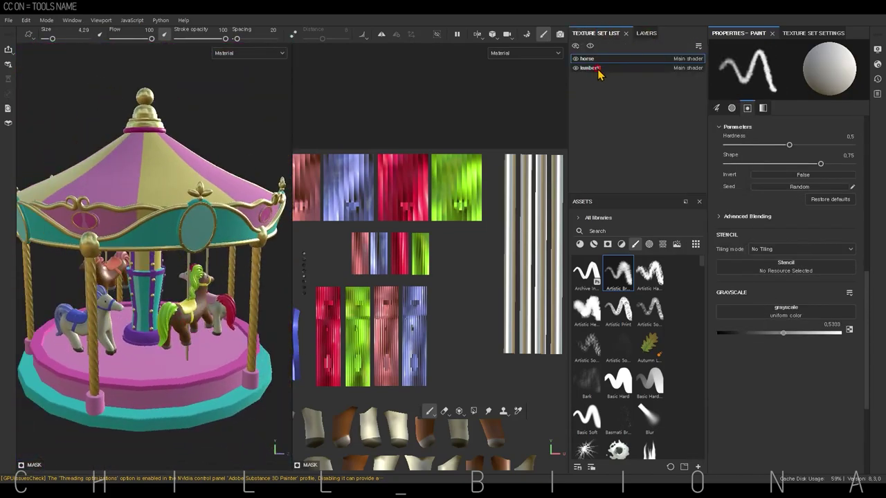
pyautogui.click(646, 33)
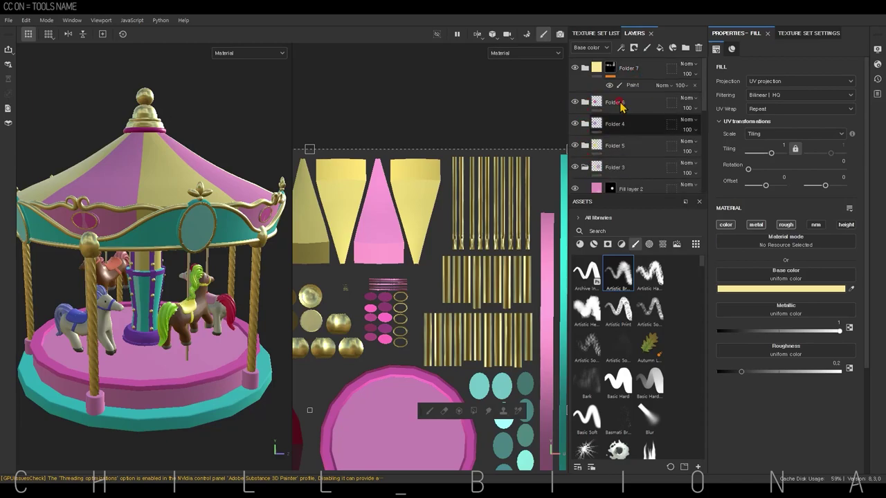
# Add a Color Dodge Fill layer 6 on top with a black paint mask
pyautogui.click(646, 47)
pyautogui.click(659, 47)
pyautogui.click(688, 63)
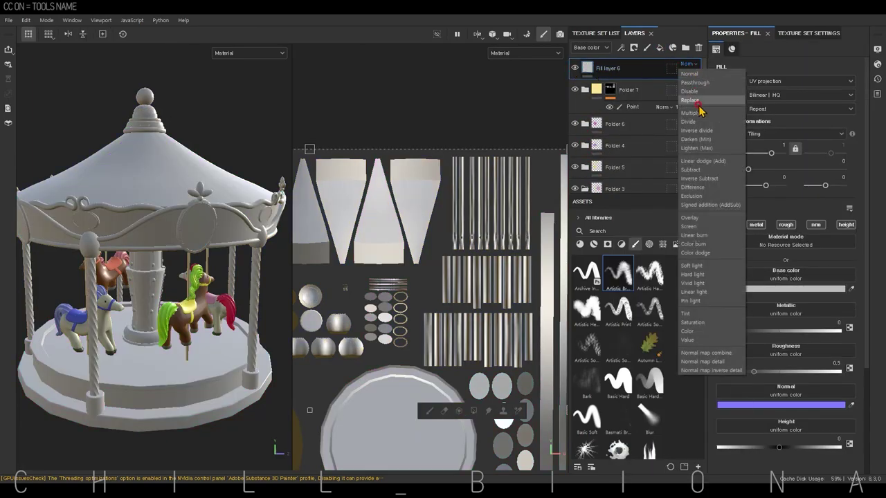
pyautogui.click(705, 256)
pyautogui.rightClick(601, 68)
pyautogui.click(623, 90)
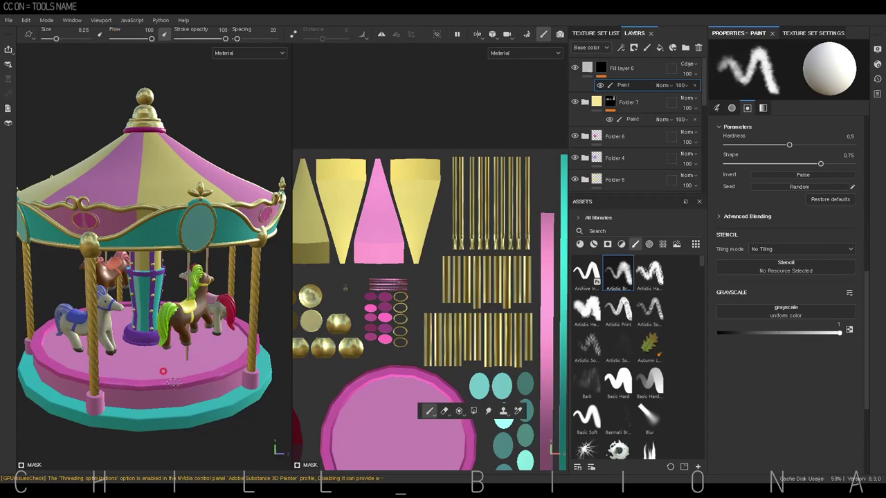
# Set the brush grayscale to about 0.5 while orbiting around the canopy and horses
pyautogui.scroll(5, 163, 370)
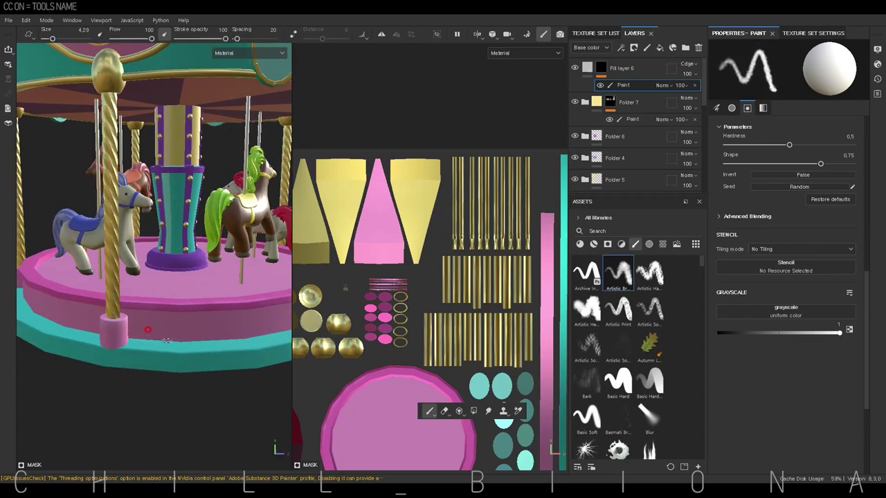
pyautogui.moveTo(166, 341)
pyautogui.keyDown('alt'); pyautogui.mouseDown()
pyautogui.moveTo(178, 392)
pyautogui.moveTo(254, 309)
pyautogui.mouseUp(); pyautogui.keyUp('alt')
pyautogui.moveTo(219, 356)
pyautogui.keyDown('alt'); pyautogui.mouseDown()
pyautogui.moveTo(255, 326)
pyautogui.moveTo(217, 294)
pyautogui.mouseUp(); pyautogui.keyUp('alt')
pyautogui.click(779, 333)
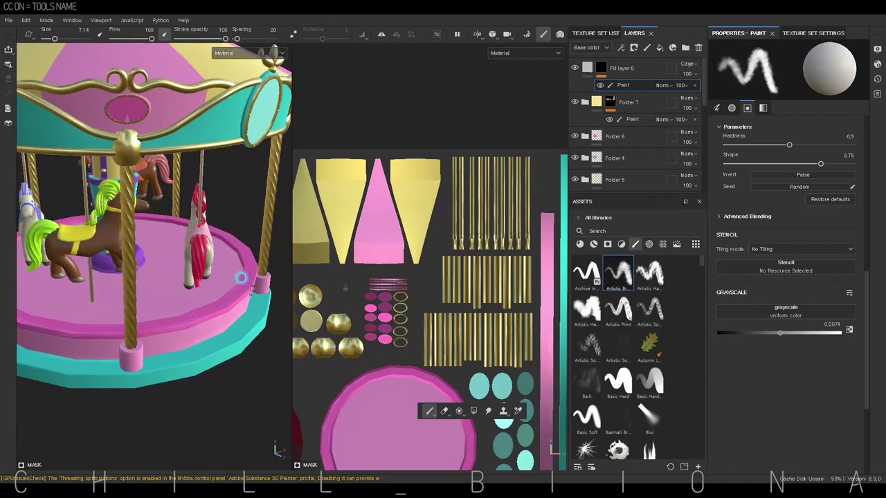
pyautogui.moveTo(131, 361)
pyautogui.keyDown('alt'); pyautogui.mouseDown()
pyautogui.moveTo(249, 403)
pyautogui.moveTo(214, 420)
pyautogui.moveTo(253, 315)
pyautogui.moveTo(228, 343)
pyautogui.moveTo(219, 335)
pyautogui.moveTo(198, 368)
pyautogui.moveTo(164, 385)
pyautogui.moveTo(184, 318)
pyautogui.mouseUp(); pyautogui.keyUp('alt')
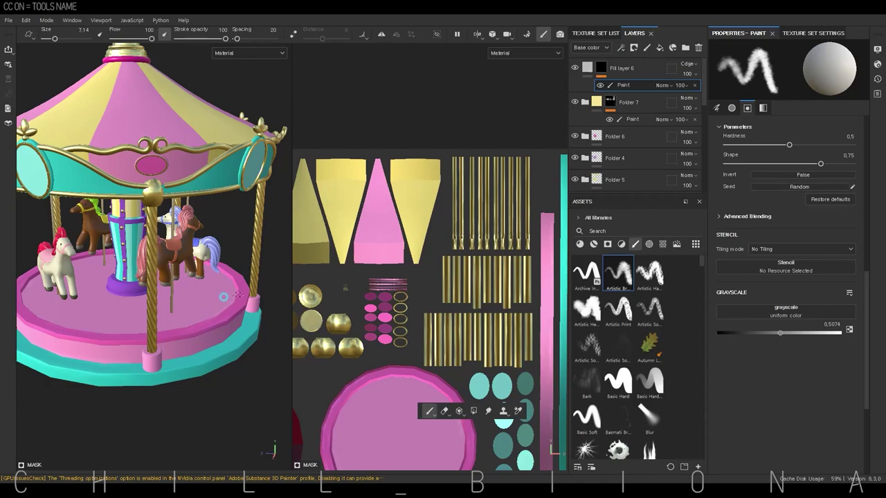
pyautogui.moveTo(254, 328)
pyautogui.keyDown('alt'); pyautogui.mouseDown()
pyautogui.moveTo(175, 388)
pyautogui.moveTo(201, 357)
pyautogui.mouseUp(); pyautogui.keyUp('alt')
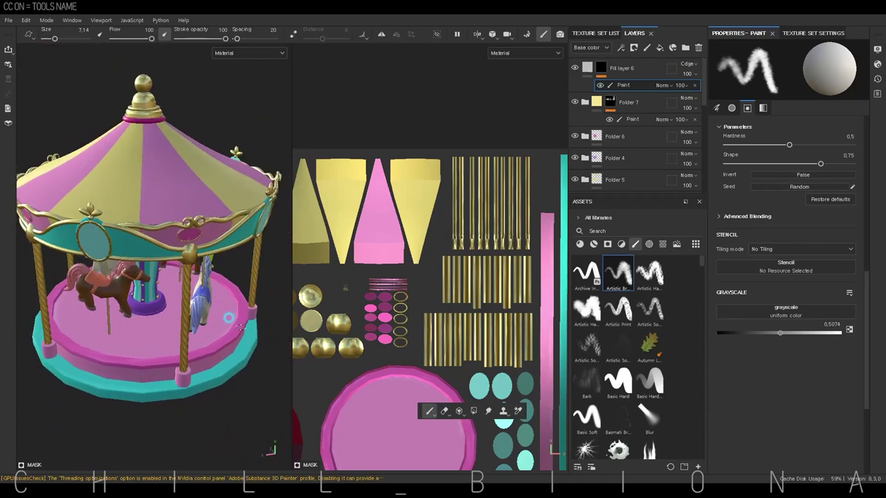
pyautogui.moveTo(235, 328)
pyautogui.keyDown('alt'); pyautogui.mouseDown()
pyautogui.moveTo(207, 373)
pyautogui.moveTo(111, 361)
pyautogui.mouseUp(); pyautogui.keyUp('alt')
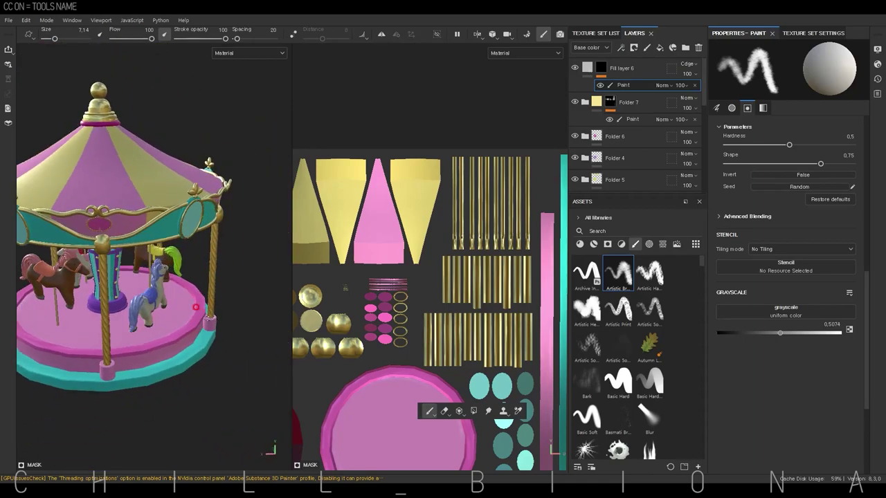
pyautogui.keyDown('alt'); pyautogui.moveTo(221, 348); pyautogui.dragTo(227, 373); pyautogui.keyUp('alt')
pyautogui.scroll(3, 226, 372)
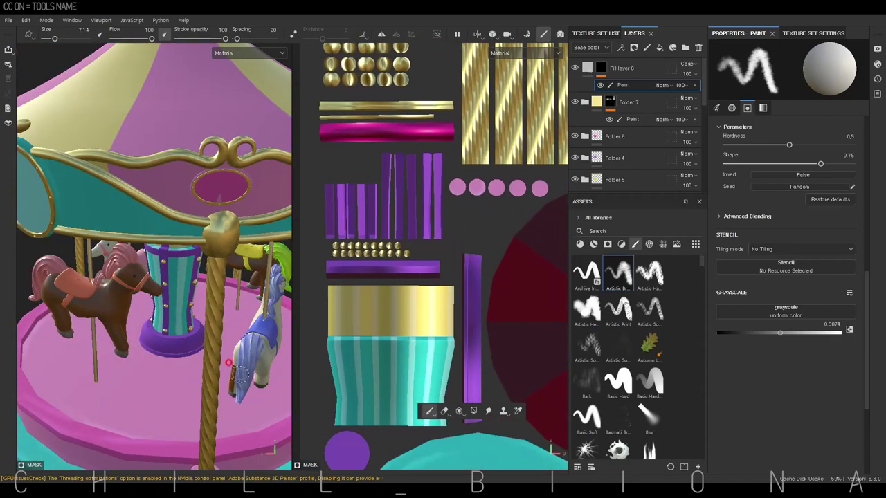
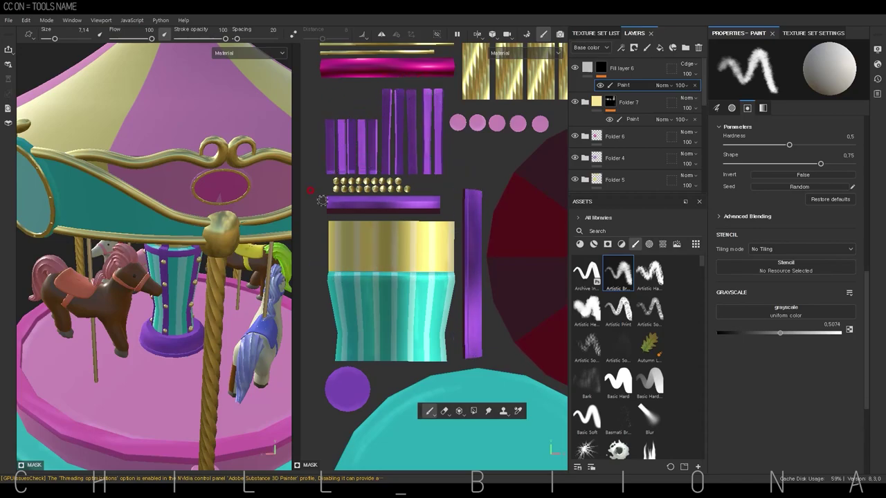
# Orbit around the central column to inspect the horses from beneath the canopy
pyautogui.scroll(-3, 157, 268)
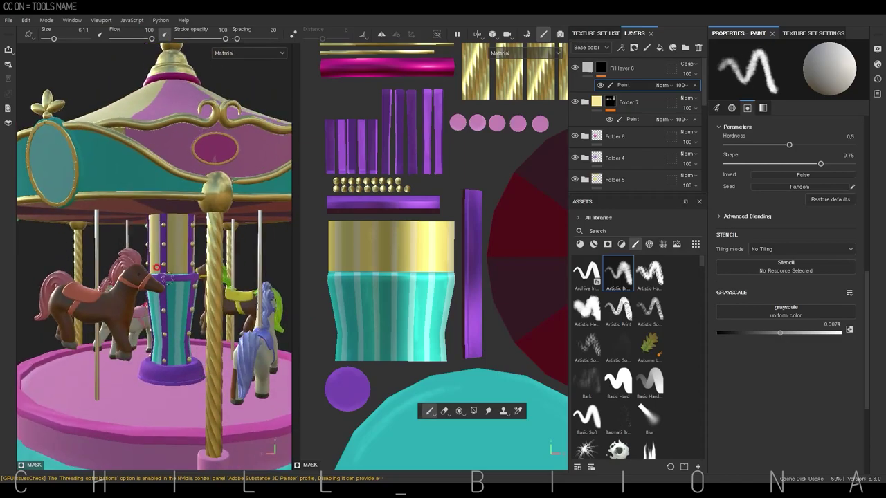
pyautogui.scroll(3, 166, 277)
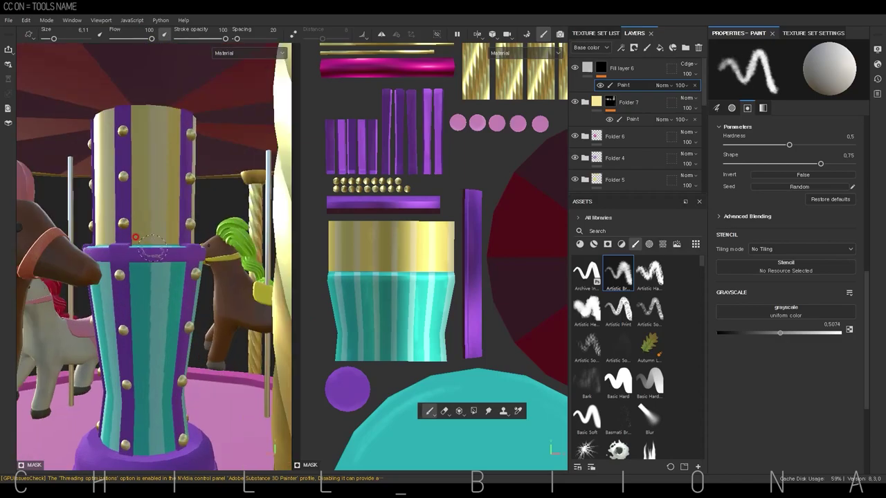
pyautogui.scroll(3, 173, 238)
pyautogui.keyDown('alt'); pyautogui.moveTo(181, 227); pyautogui.dragTo(178, 166); pyautogui.keyUp('alt')
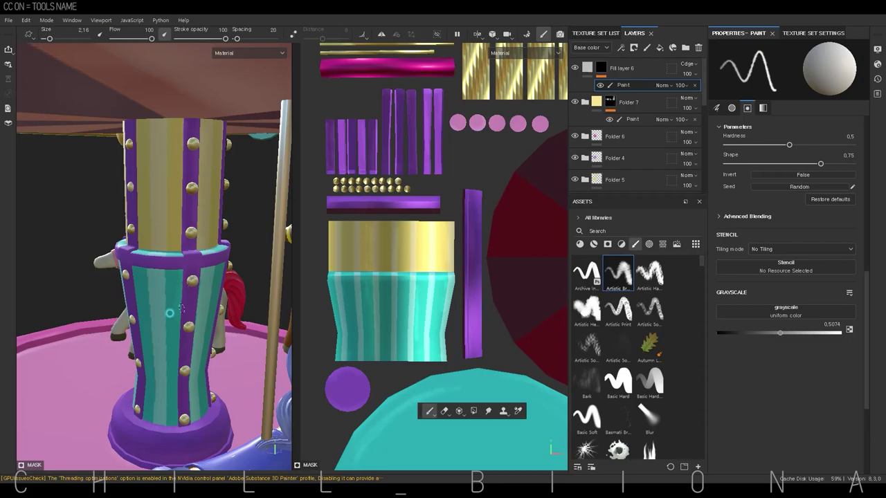
pyautogui.moveTo(167, 409)
pyautogui.keyDown('alt'); pyautogui.mouseDown()
pyautogui.moveTo(126, 243)
pyautogui.moveTo(120, 359)
pyautogui.mouseUp(); pyautogui.keyUp('alt')
pyautogui.keyDown('alt'); pyautogui.moveTo(131, 412); pyautogui.dragTo(177, 228); pyautogui.keyUp('alt')
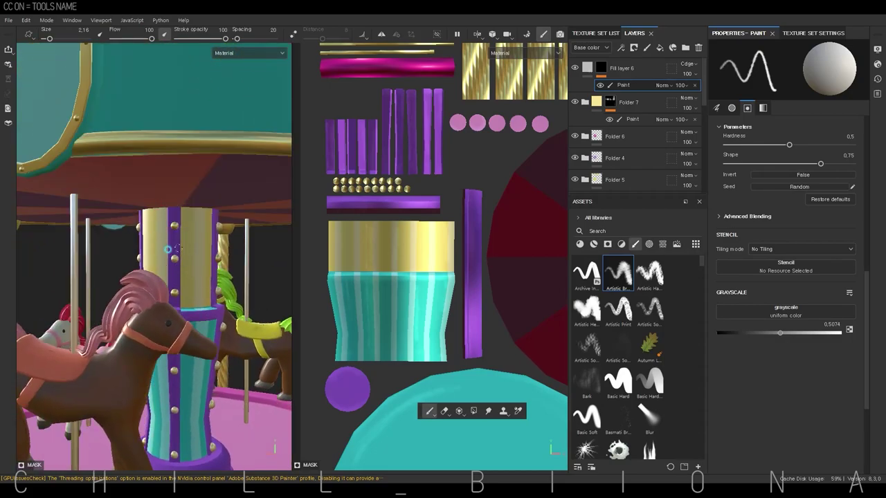
pyautogui.keyDown('alt'); pyautogui.moveTo(138, 311); pyautogui.dragTo(182, 253); pyautogui.keyUp('alt')
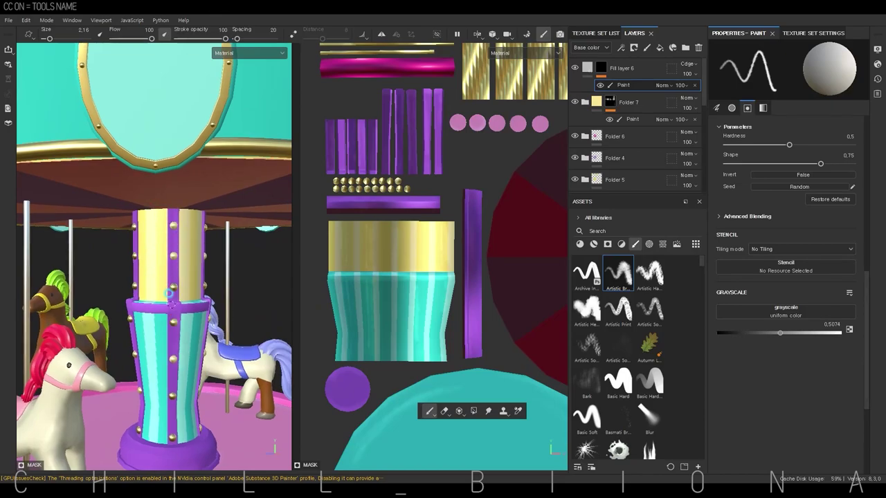
pyautogui.moveTo(168, 293)
pyautogui.keyDown('alt'); pyautogui.mouseDown()
pyautogui.moveTo(128, 231)
pyautogui.moveTo(166, 339)
pyautogui.moveTo(119, 256)
pyautogui.mouseUp(); pyautogui.keyUp('alt')
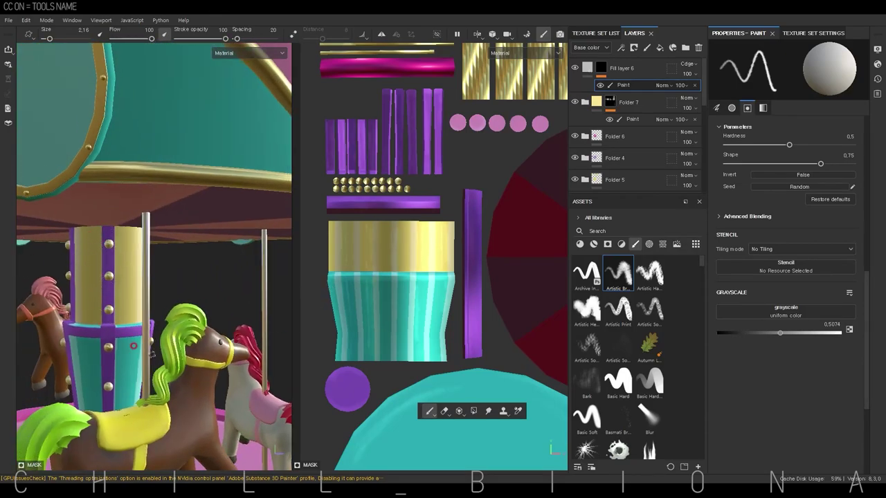
# Reframe the view to show the whole carousel from outside
pyautogui.press('f')
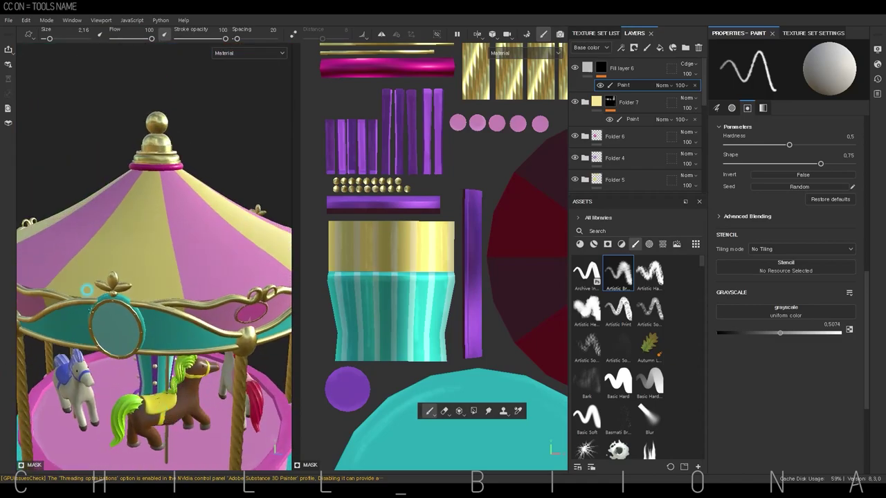
pyautogui.moveTo(141, 330)
pyautogui.keyDown('alt'); pyautogui.mouseDown()
pyautogui.moveTo(163, 368)
pyautogui.moveTo(280, 311)
pyautogui.mouseUp(); pyautogui.keyUp('alt')
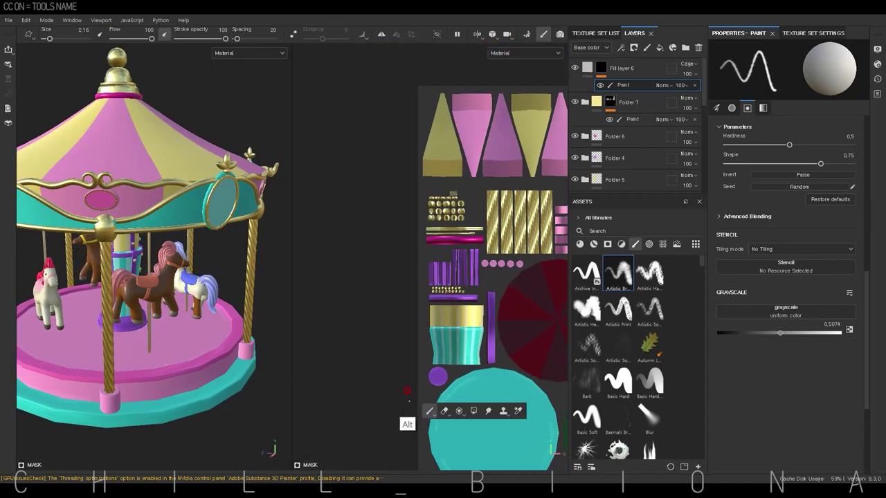
pyautogui.scroll(3, 433, 313)
pyautogui.scroll(2, 484, 228)
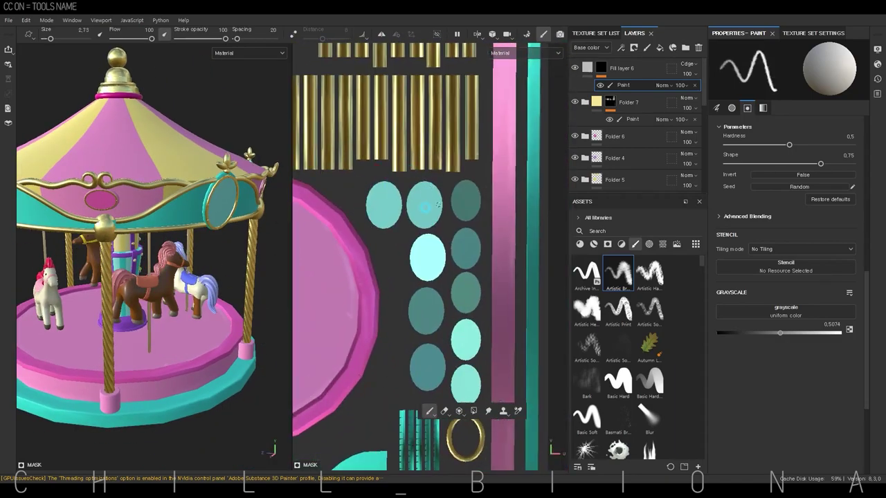
# Enlarge the brush, fit the full UV layout, and return to regular brush painting
pyautogui.press(']')
pyautogui.press(']')
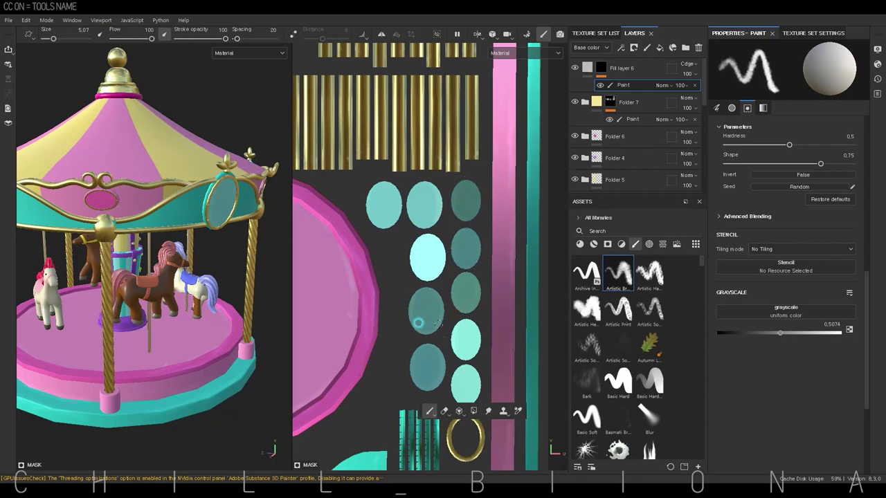
pyautogui.press('f')
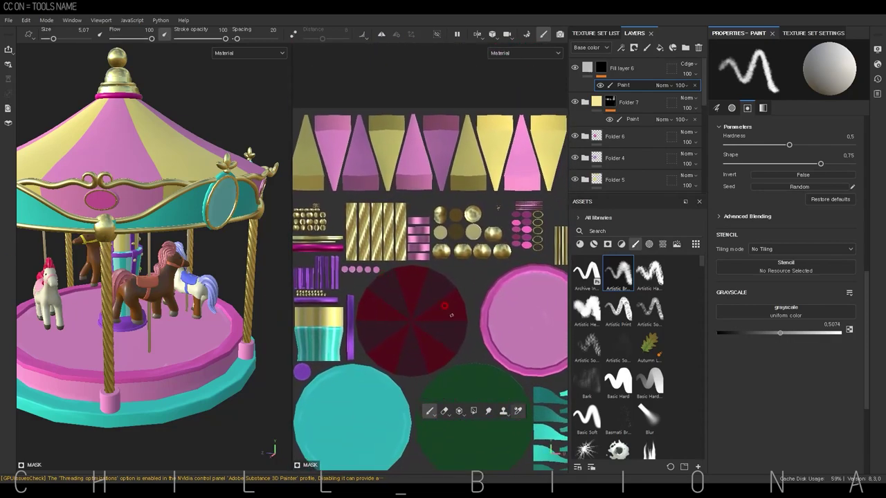
pyautogui.scroll(3, 445, 307)
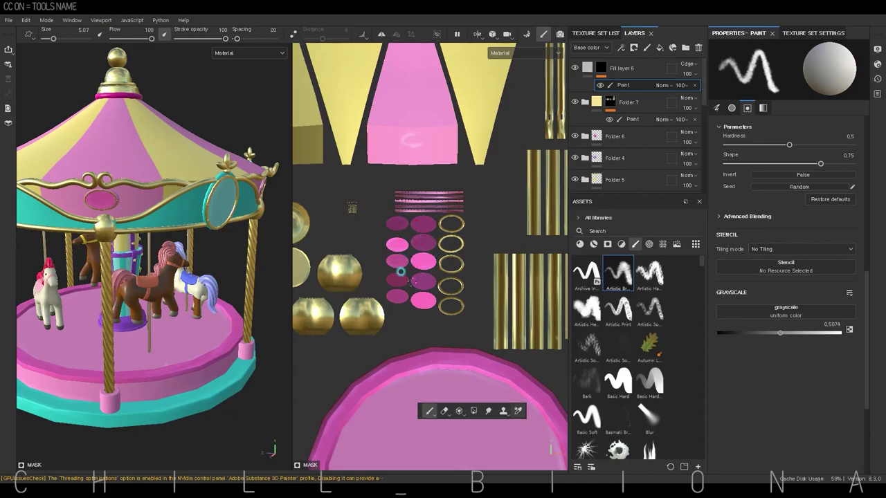
pyautogui.scroll(-2, 422, 225)
pyautogui.press('3')
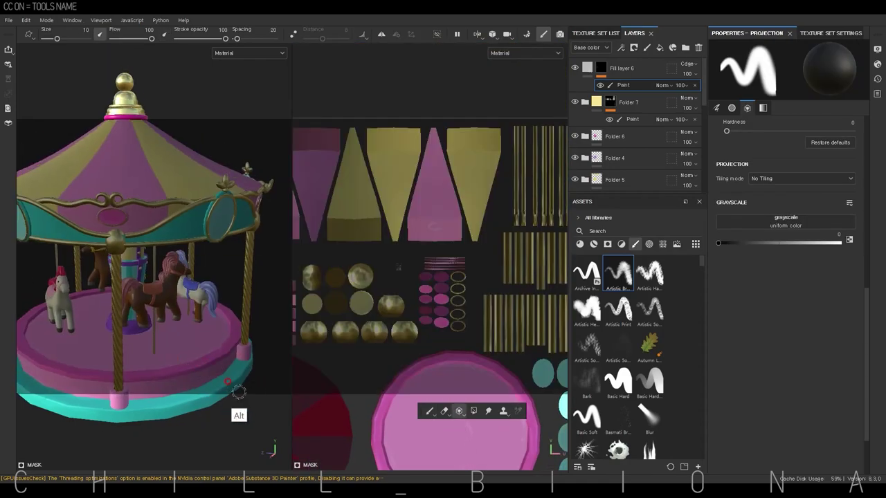
pyautogui.click(430, 413)
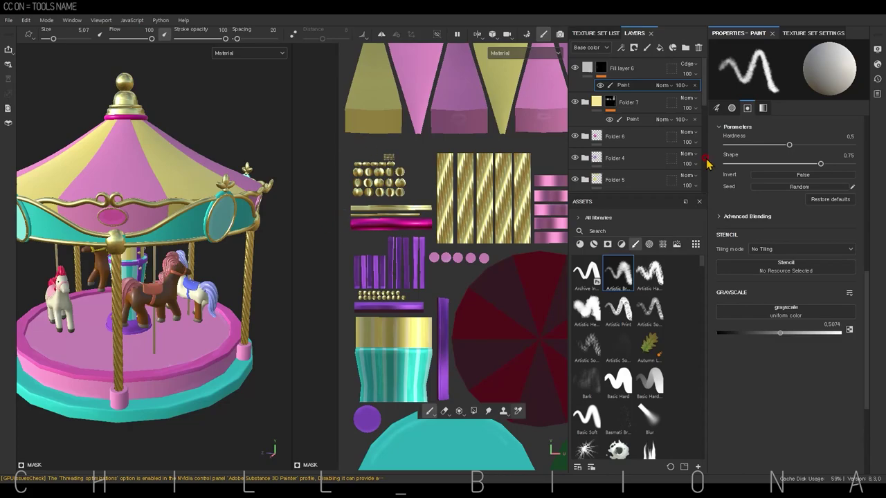
# Select Fill layer 5 in Folder 6 and switch the viewport to the Iray renderer
pyautogui.click(623, 158)
pyautogui.scroll(-3, 256, 235)
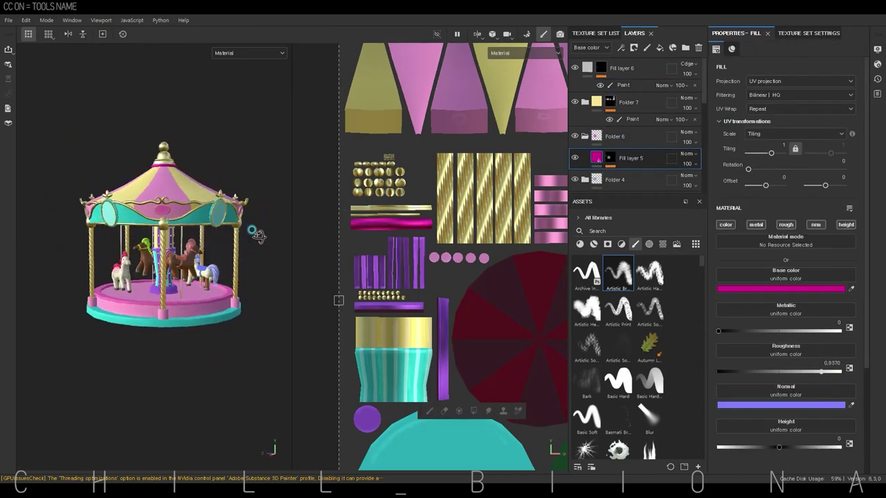
pyautogui.scroll(3, 256, 235)
pyautogui.keyDown('alt'); pyautogui.moveTo(256, 235); pyautogui.dragTo(209, 260); pyautogui.keyUp('alt')
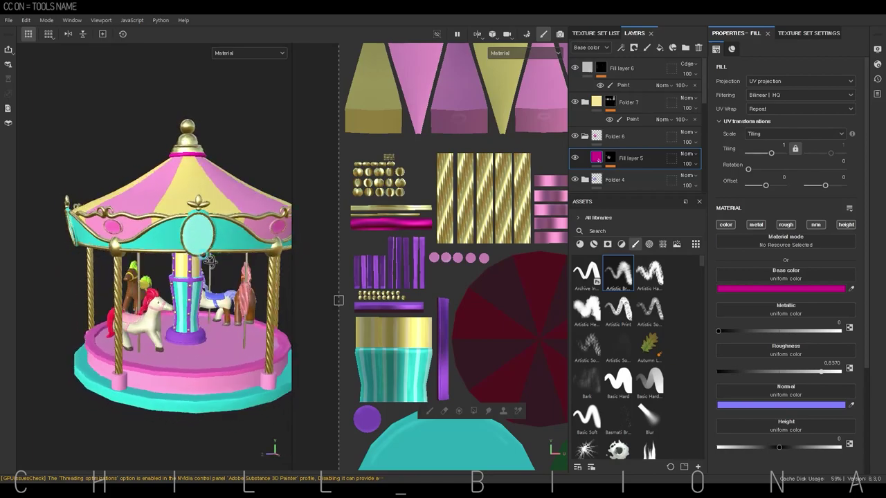
pyautogui.press('F10')
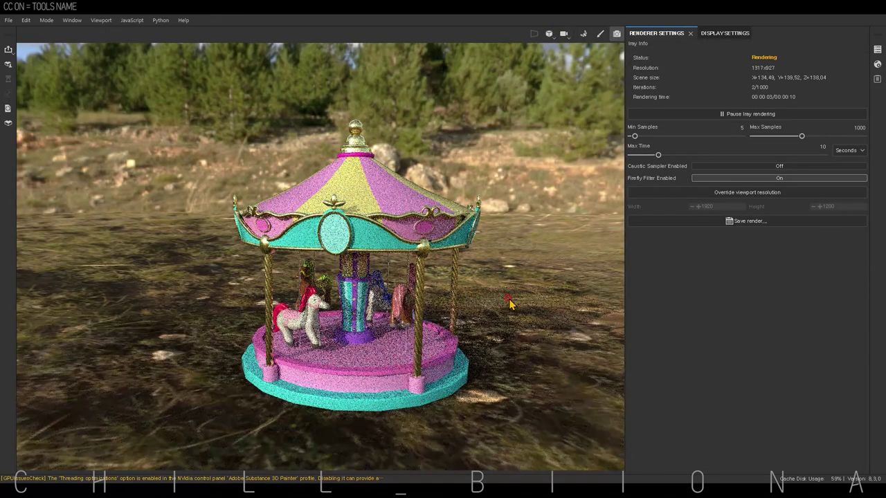